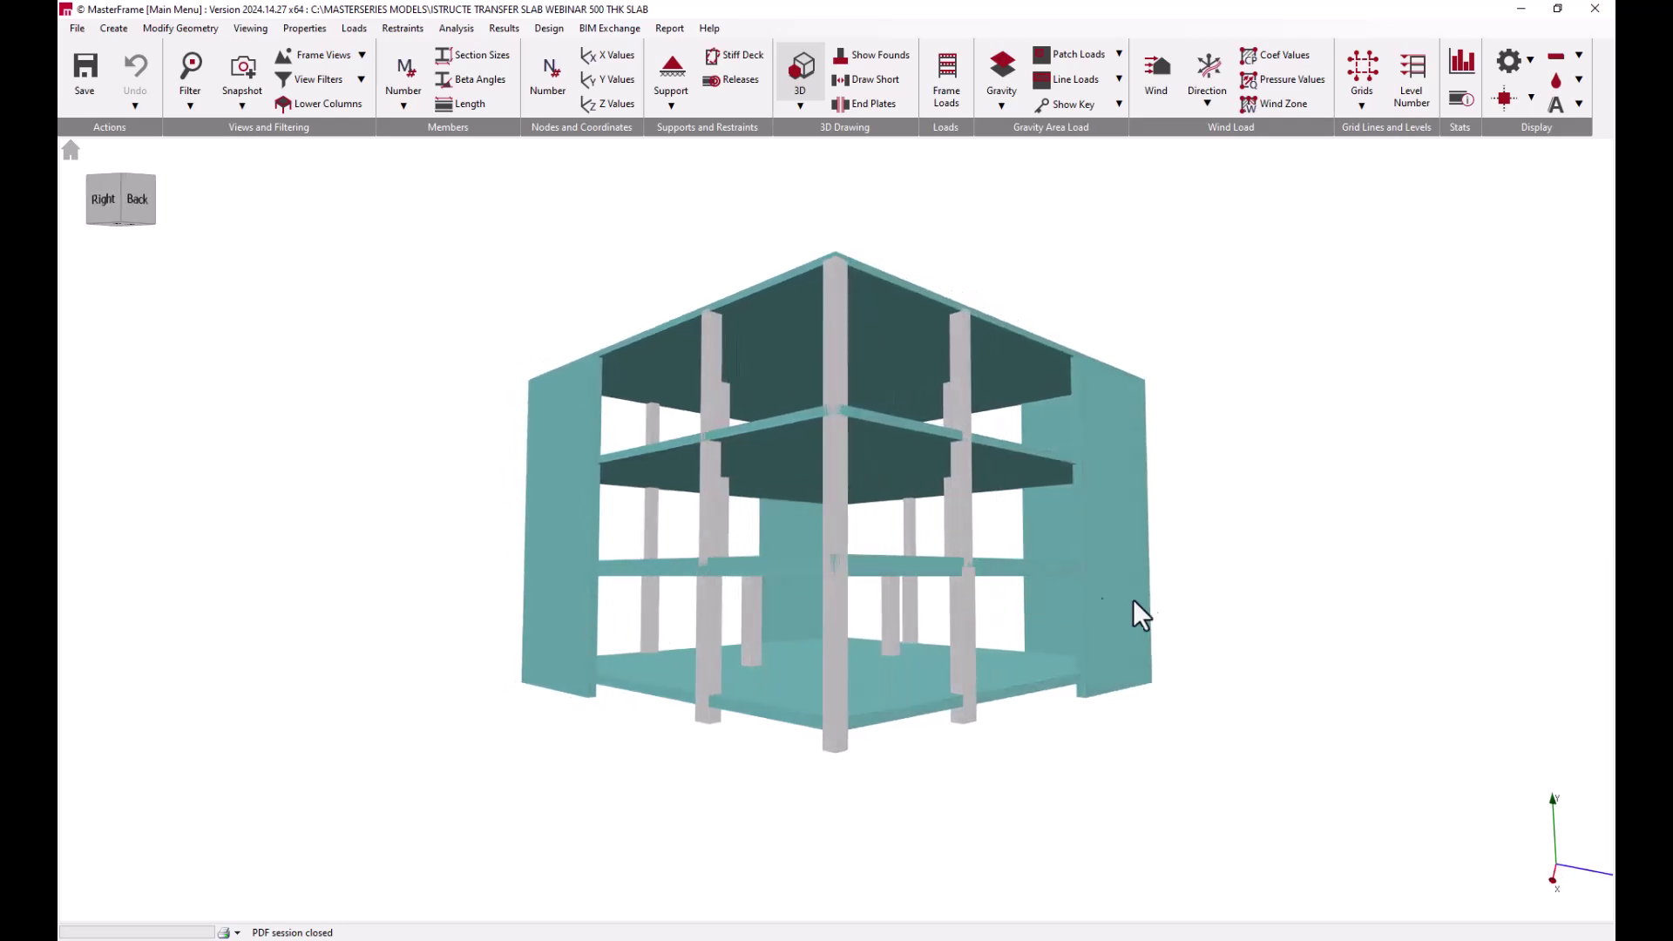
Step: Switch the 3D model to orthographic view and inspect the building's slabs, walls and columns from several sides
{"action": "left_click_drag", "start_coordinate": [1351, 622], "coordinate": [584, 649]}
{"action": "left_click_drag", "start_coordinate": [1186, 603], "coordinate": [286, 604]}
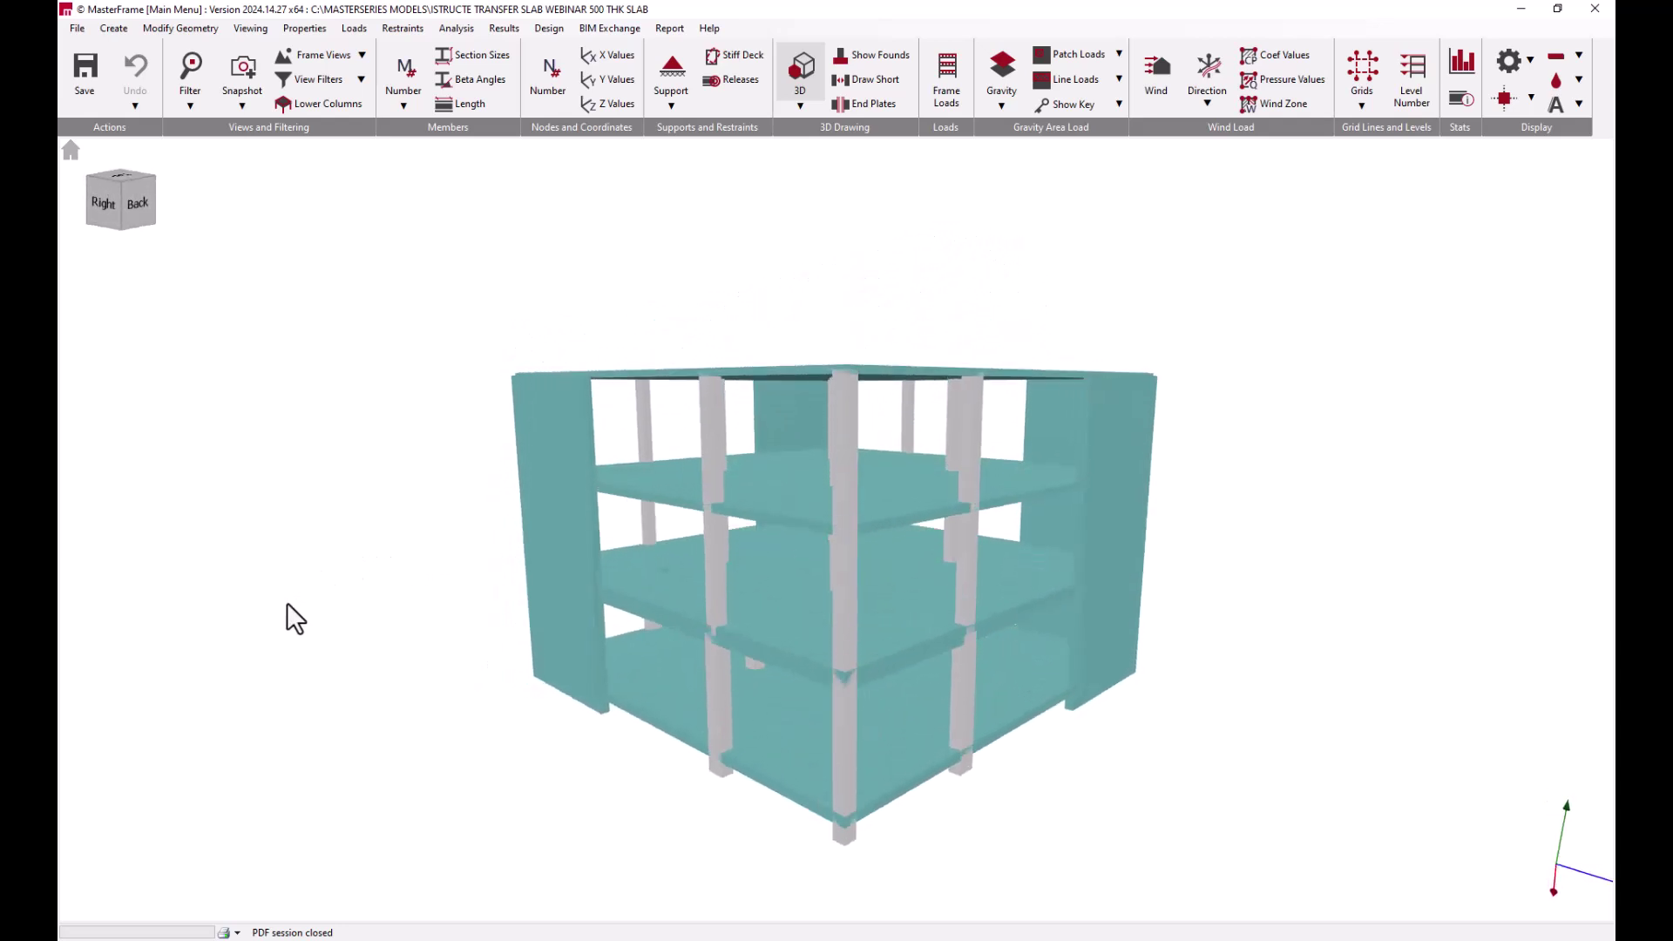
{"action": "scroll", "coordinate": [821, 825], "scroll_direction": "up", "scroll_amount": 3}
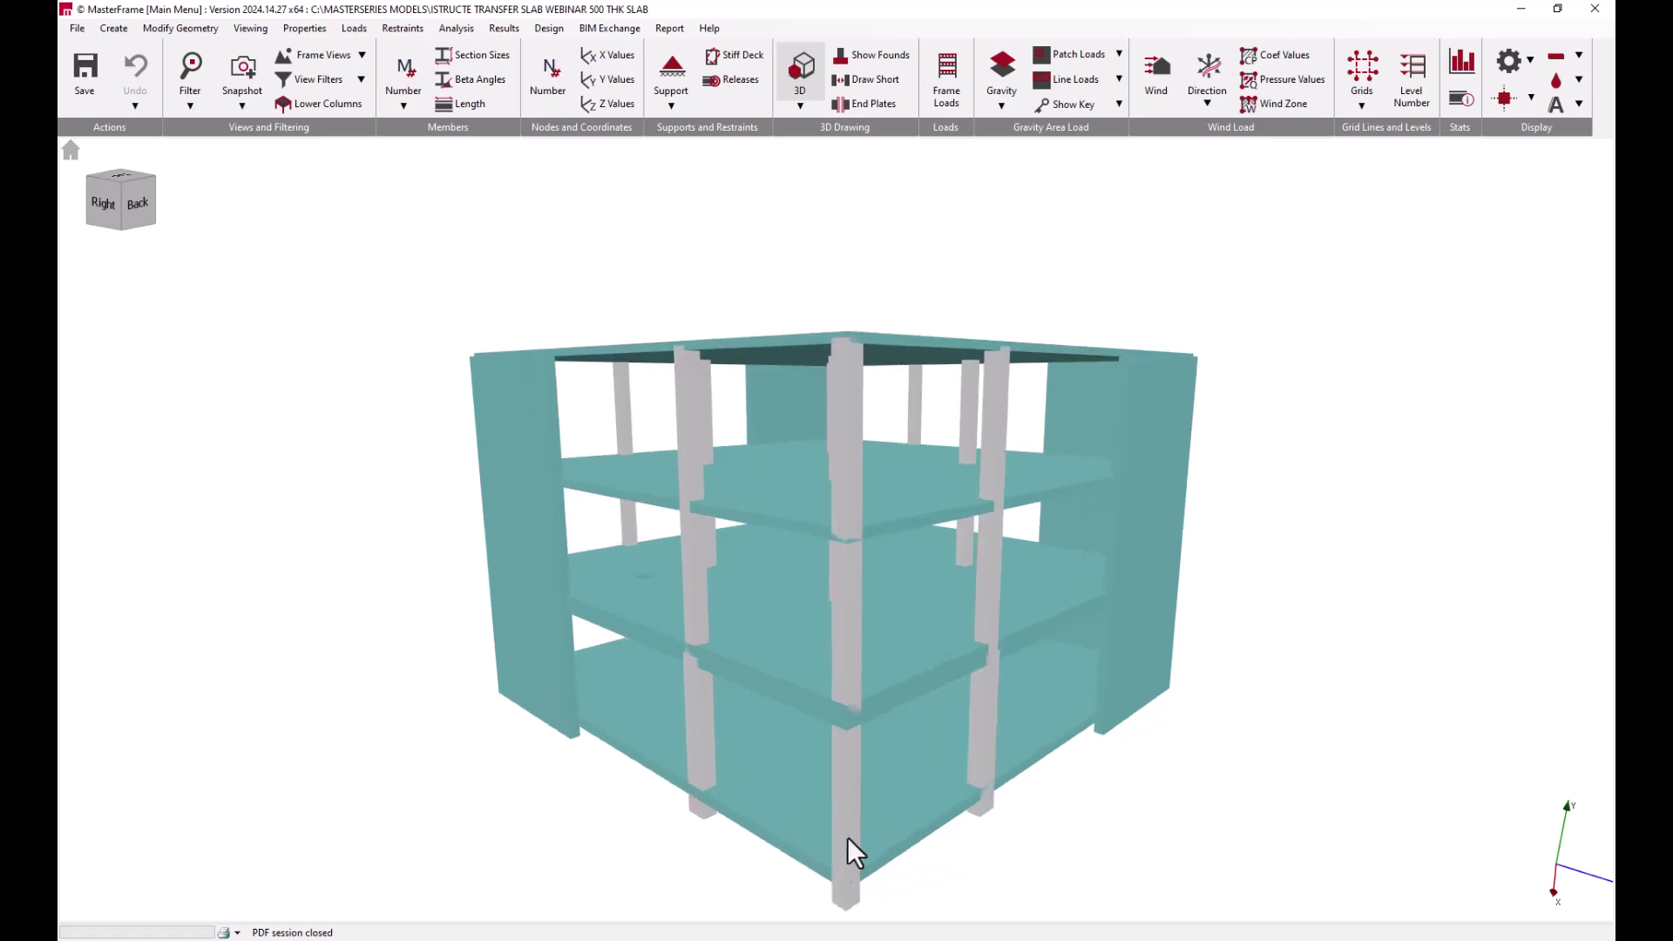
{"action": "left_click_drag", "start_coordinate": [831, 722], "coordinate": [833, 680]}
{"action": "right_click", "coordinate": [833, 677]}
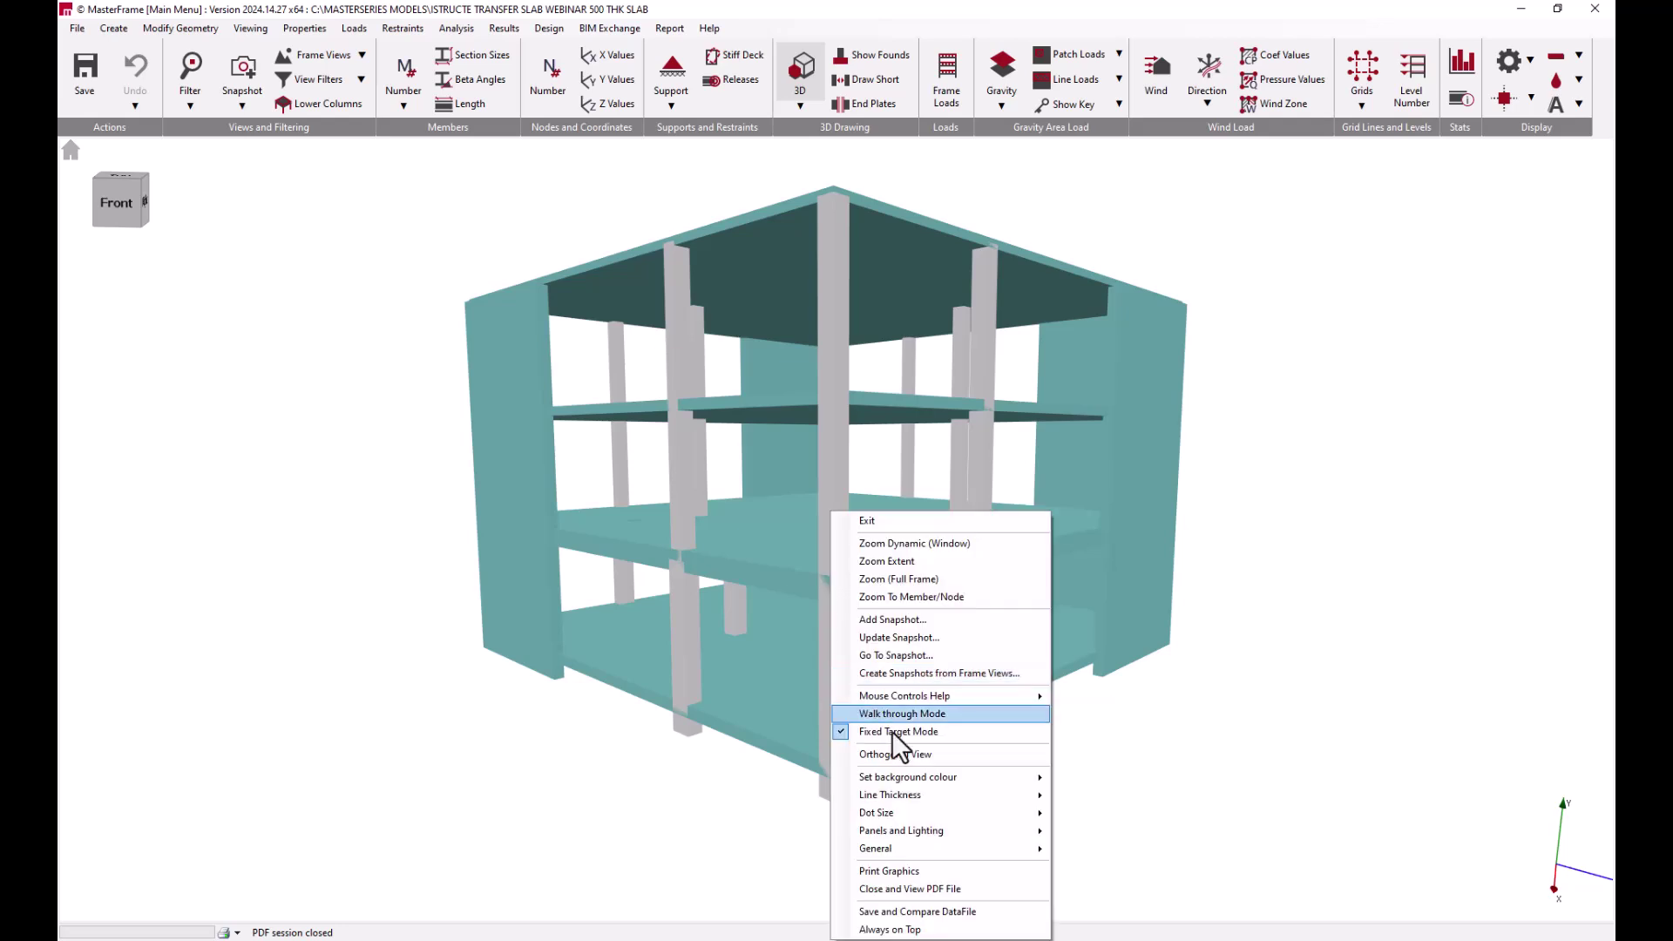
{"action": "left_click", "coordinate": [922, 753]}
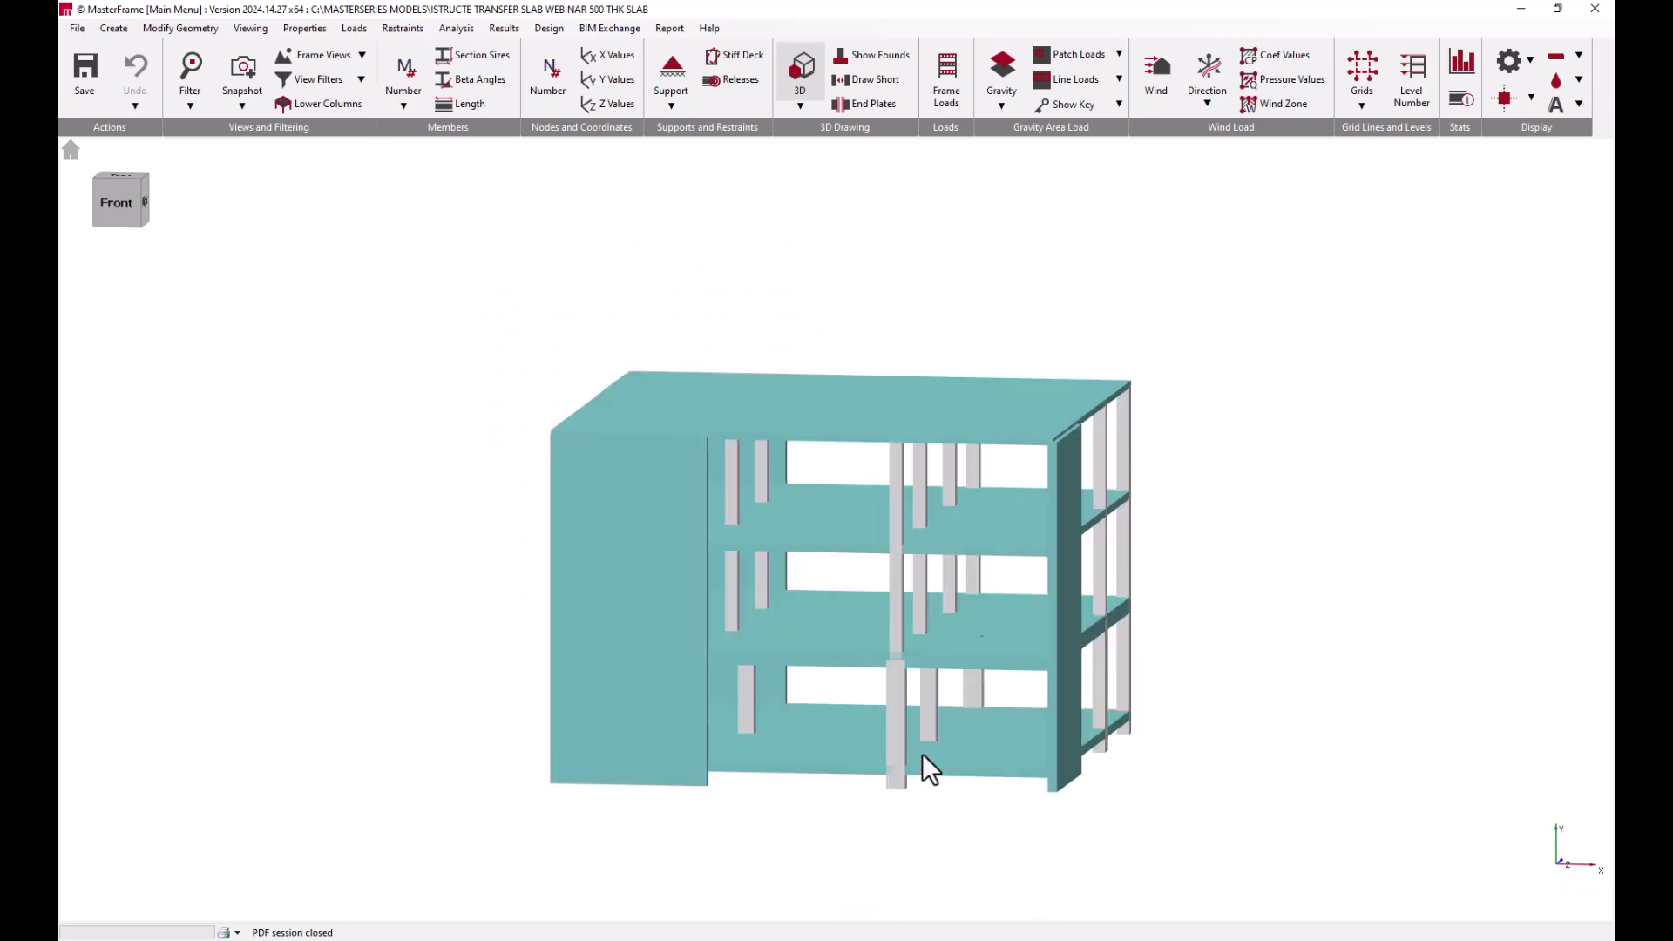
{"action": "left_click_drag", "start_coordinate": [1102, 663], "coordinate": [861, 584]}
{"action": "scroll", "coordinate": [903, 709], "scroll_direction": "up", "scroll_amount": 2}
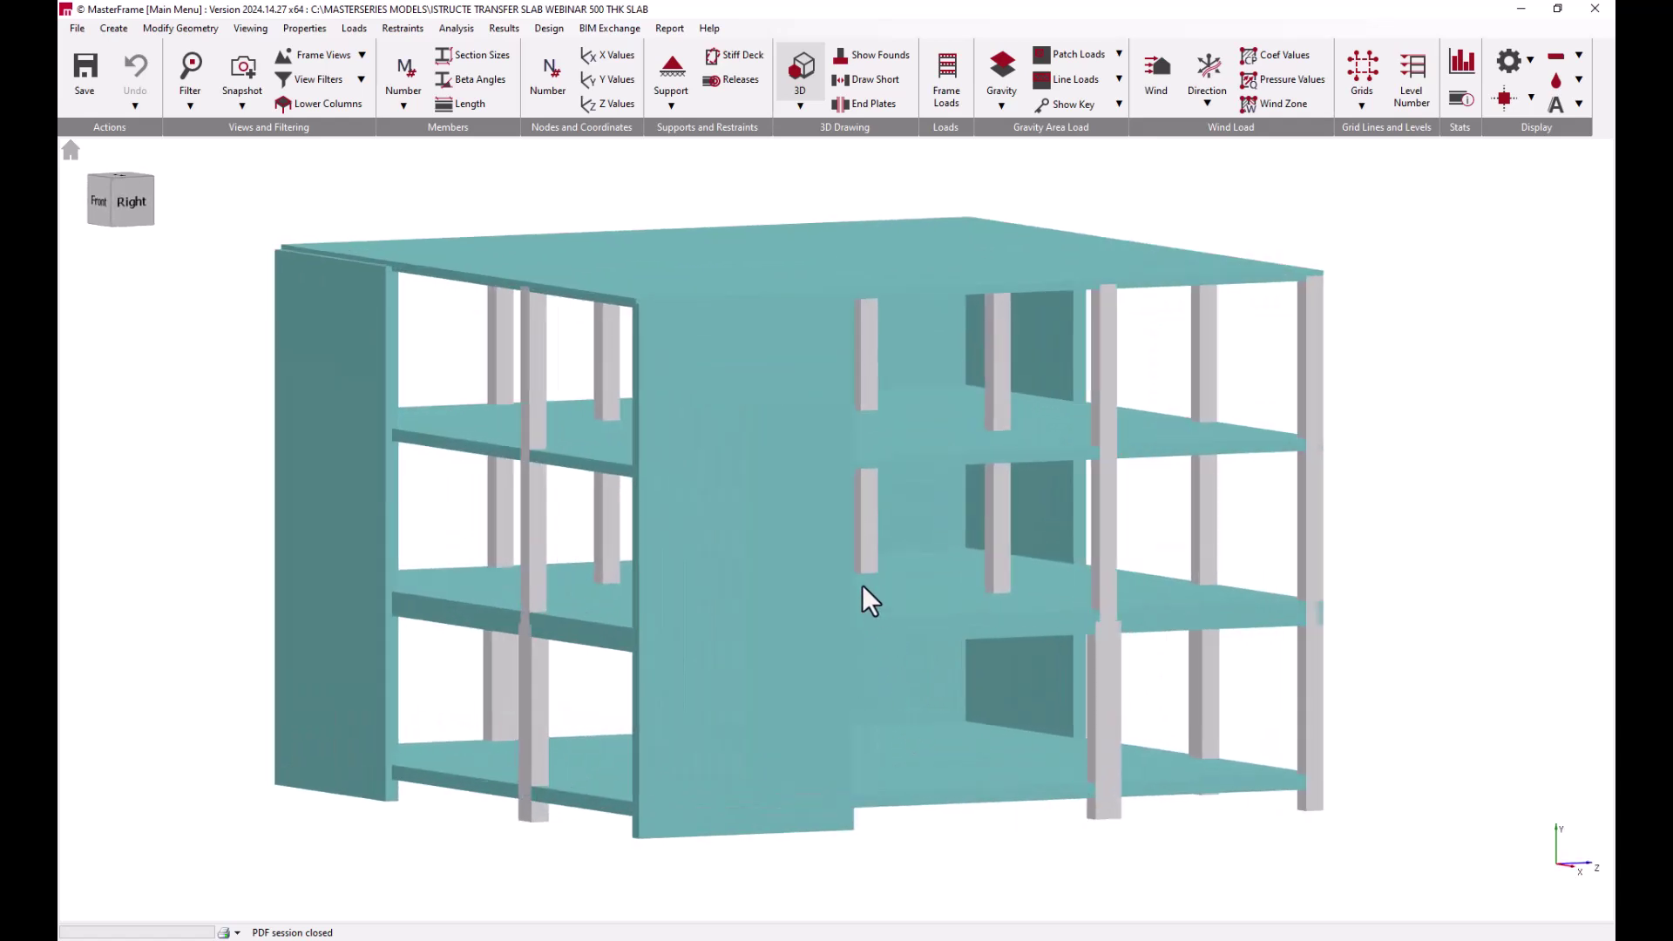
{"action": "left_click_drag", "start_coordinate": [1062, 613], "coordinate": [735, 408]}
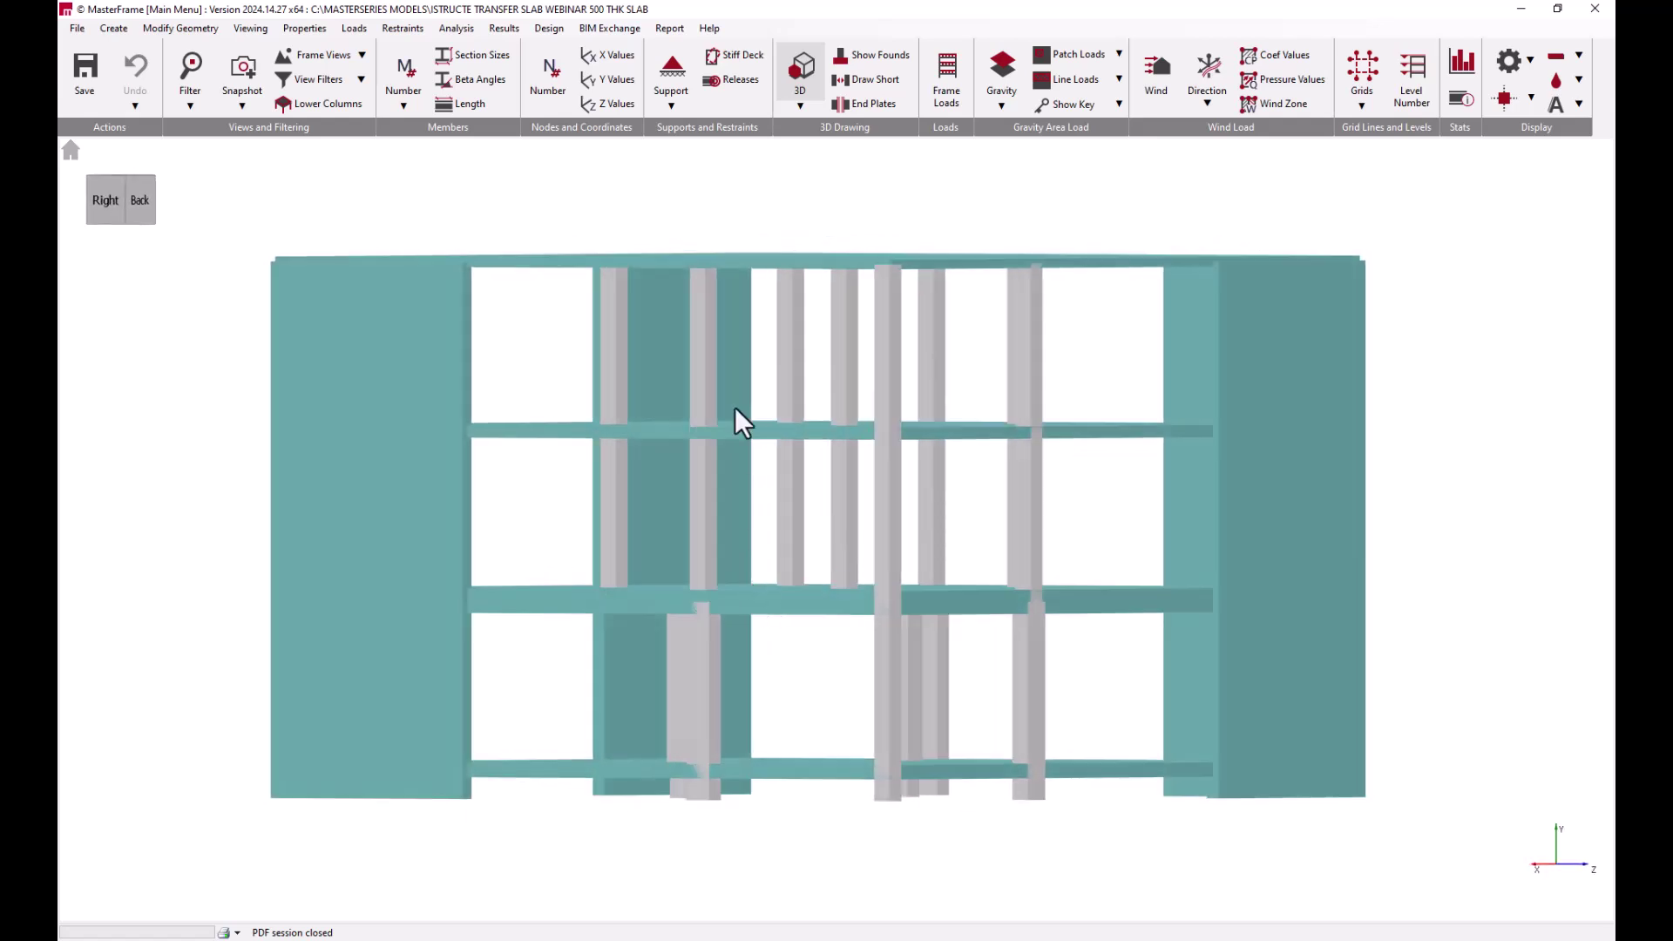
Step: Turn off the solid 3D rendering and display the FE mesh on all surfaces, with mesh node drawing and labelling disabled
{"action": "left_click", "coordinate": [808, 82]}
{"action": "left_click_drag", "start_coordinate": [896, 510], "coordinate": [802, 540]}
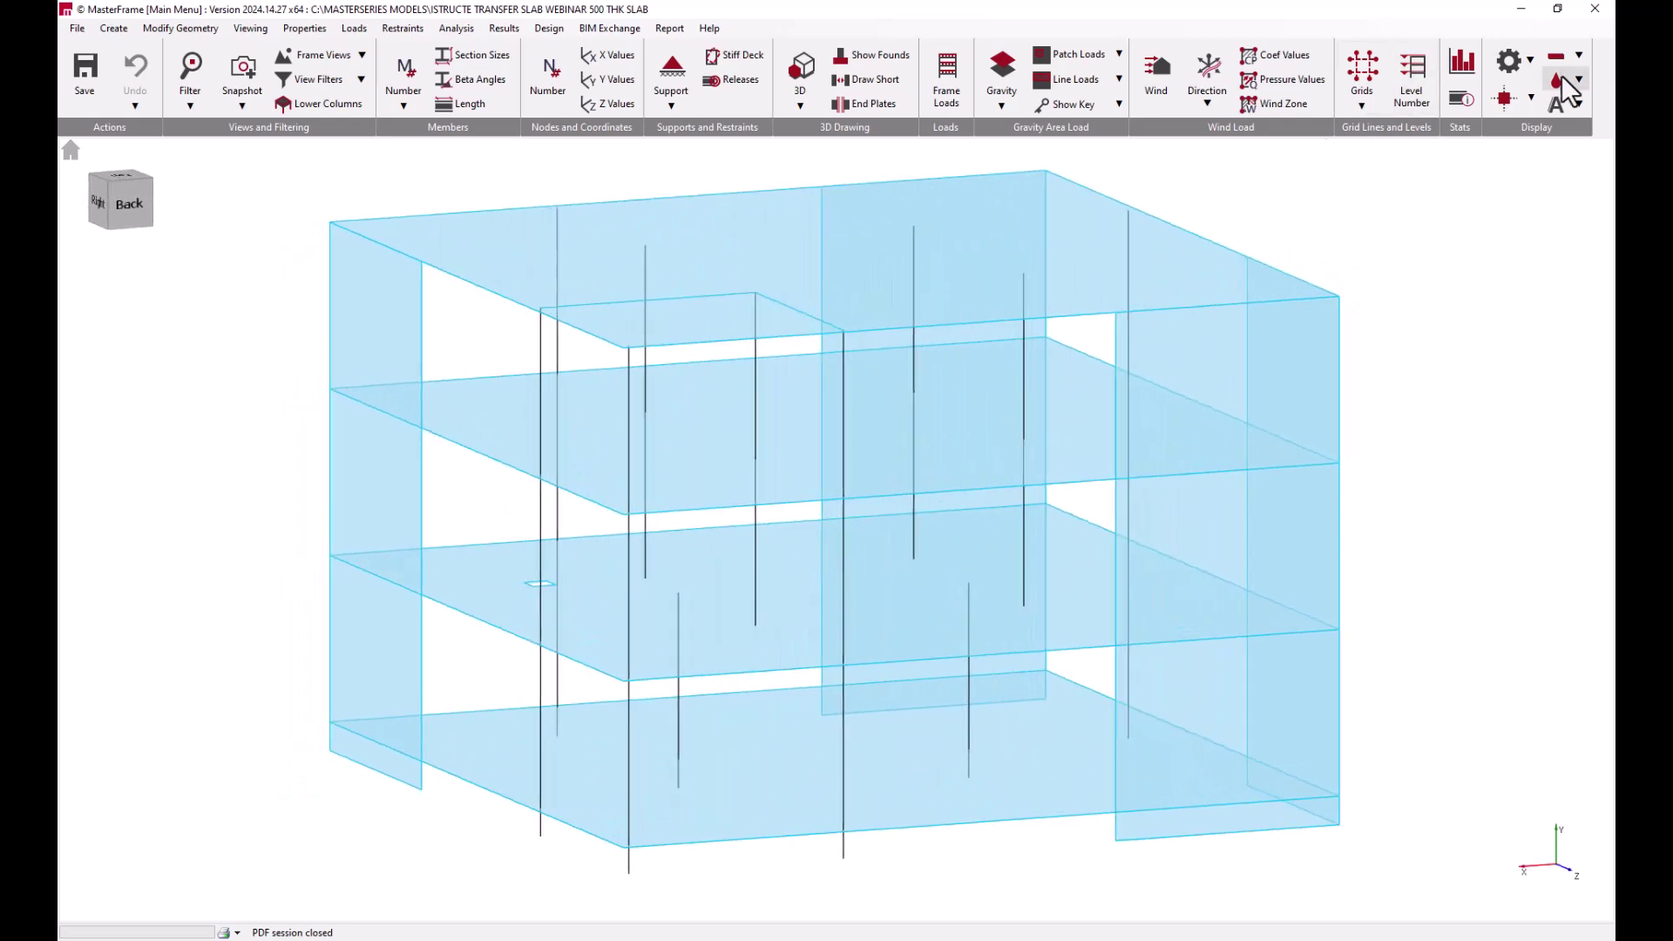
{"action": "left_click", "coordinate": [1531, 58]}
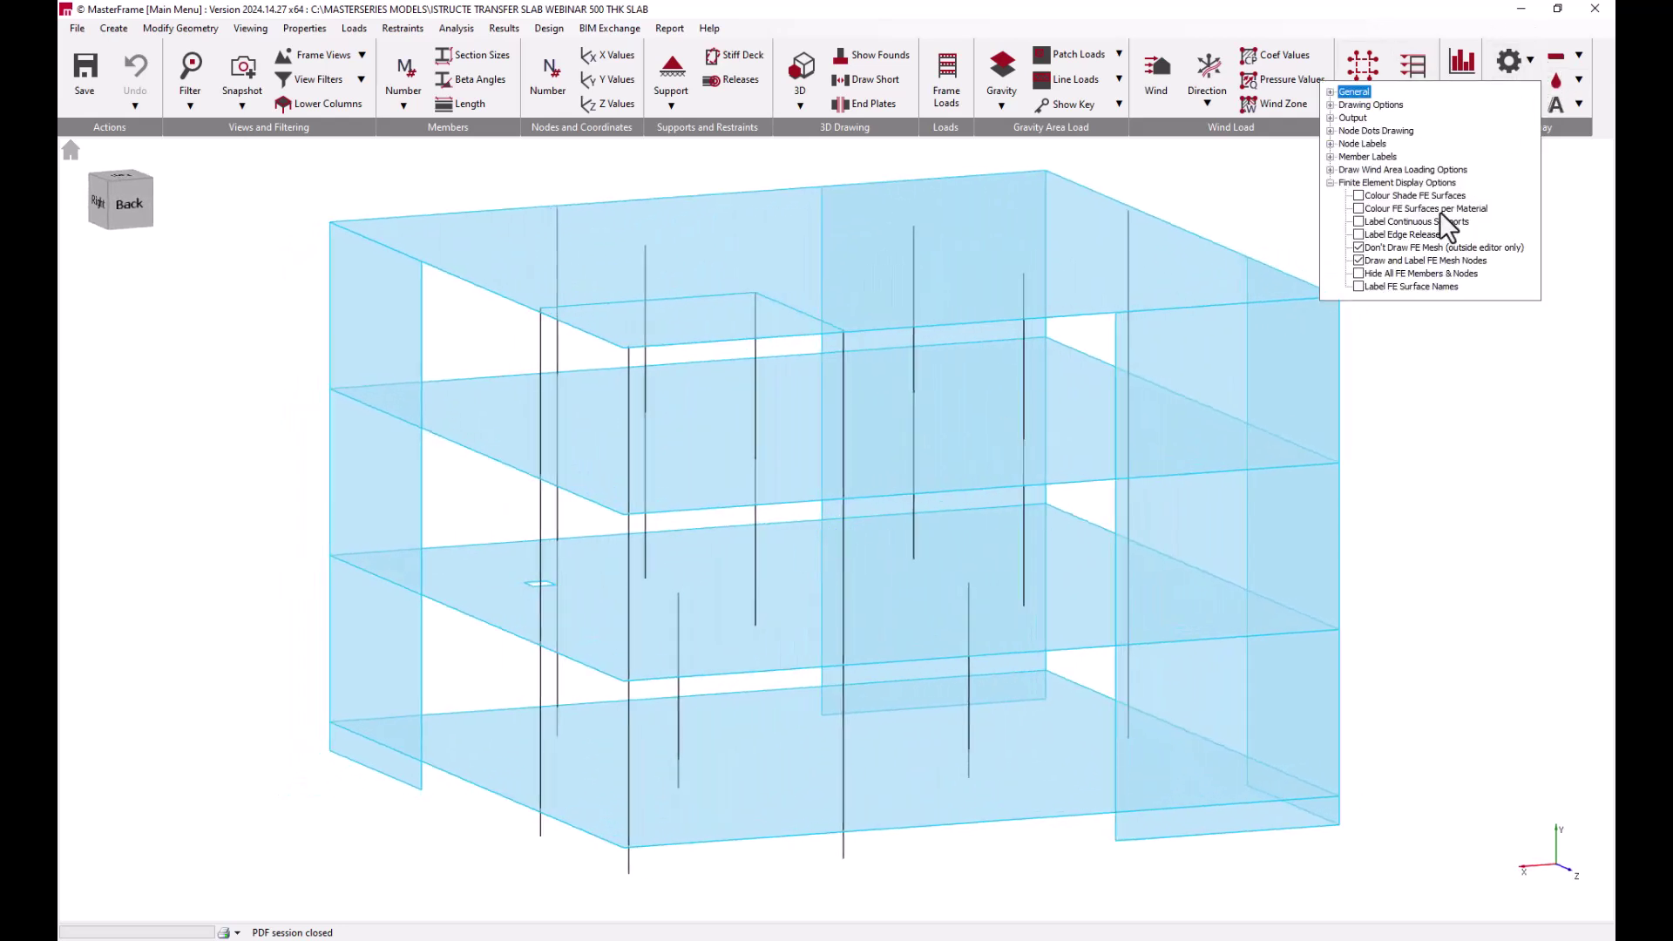
{"action": "left_click", "coordinate": [1358, 247]}
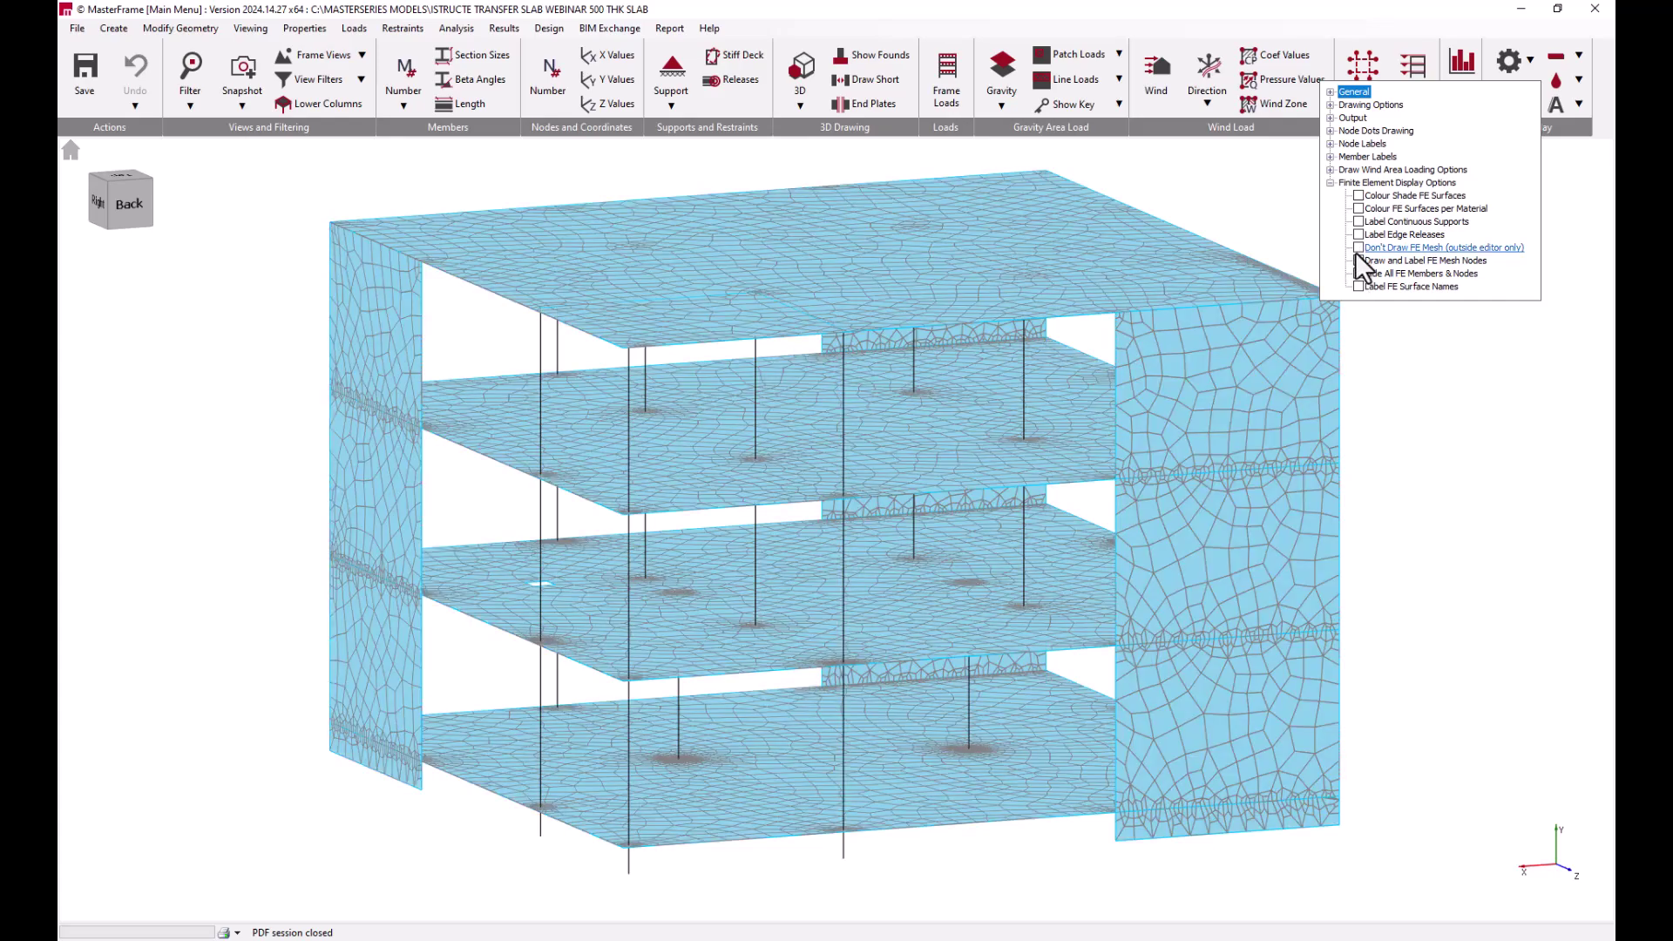
{"action": "left_click", "coordinate": [1358, 260]}
{"action": "mouse_move", "coordinate": [1196, 336]}
{"action": "middle_mouse_down"}
{"action": "mouse_move", "coordinate": [1075, 406]}
{"action": "mouse_move", "coordinate": [1182, 367]}
{"action": "mouse_move", "coordinate": [1111, 408]}
{"action": "mouse_move", "coordinate": [1122, 371]}
{"action": "middle_mouse_up"}
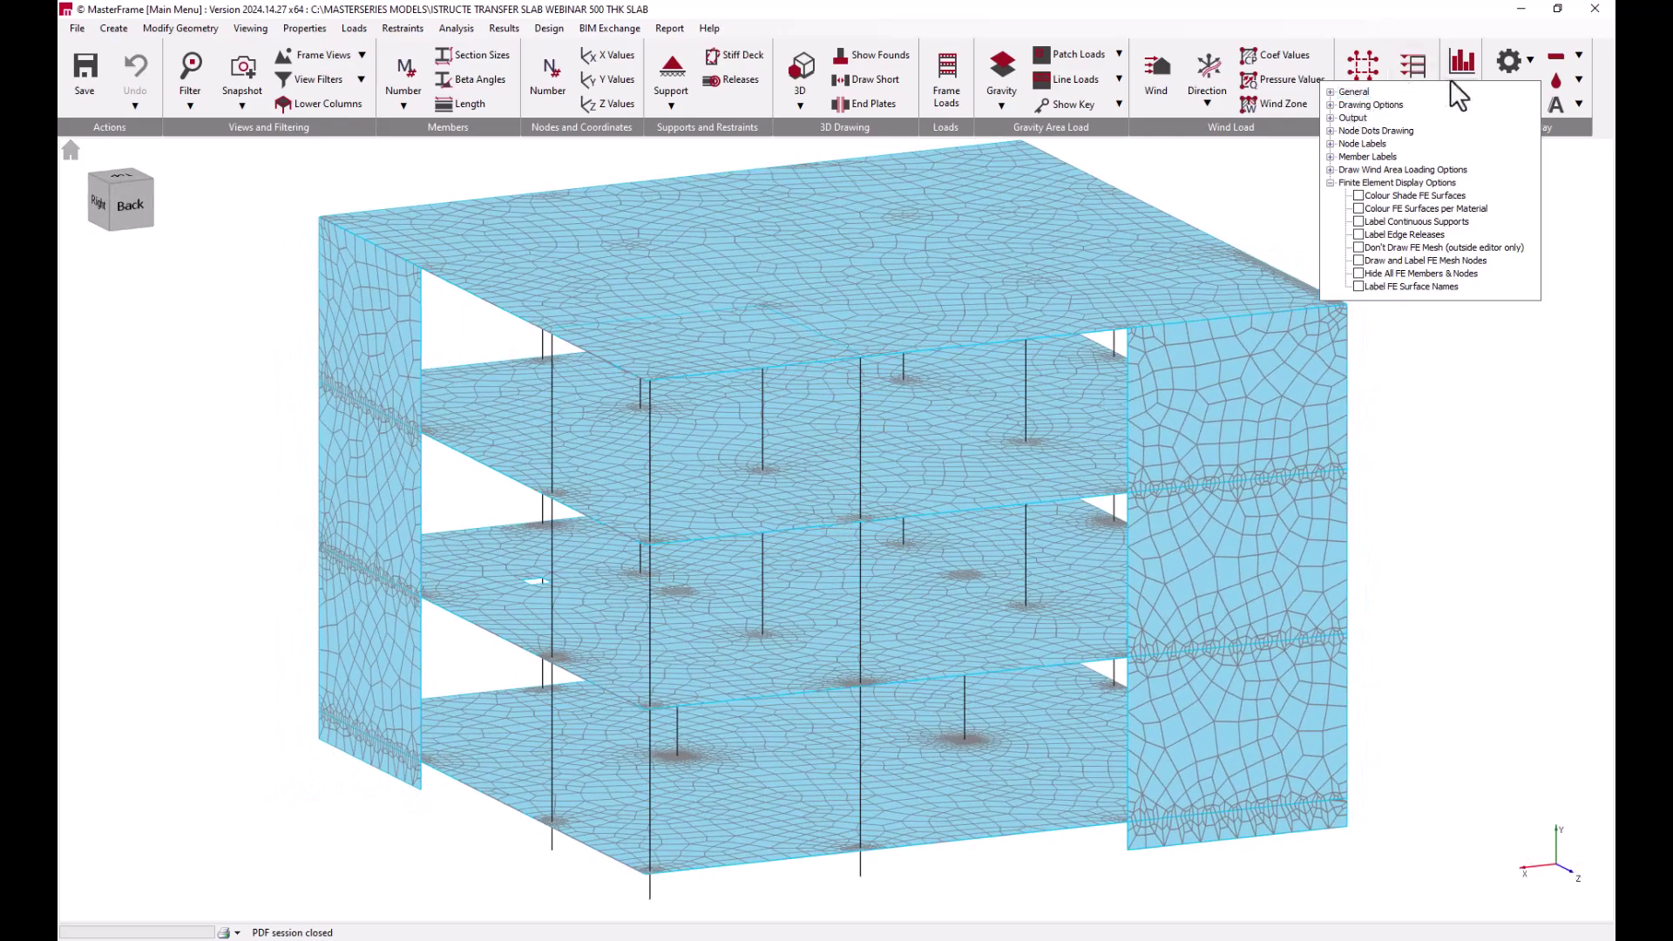
{"action": "left_click", "coordinate": [1521, 61]}
{"action": "middle_click_drag", "start_coordinate": [1289, 399], "coordinate": [377, 425]}
{"action": "middle_click_drag", "start_coordinate": [1256, 508], "coordinate": [729, 489]}
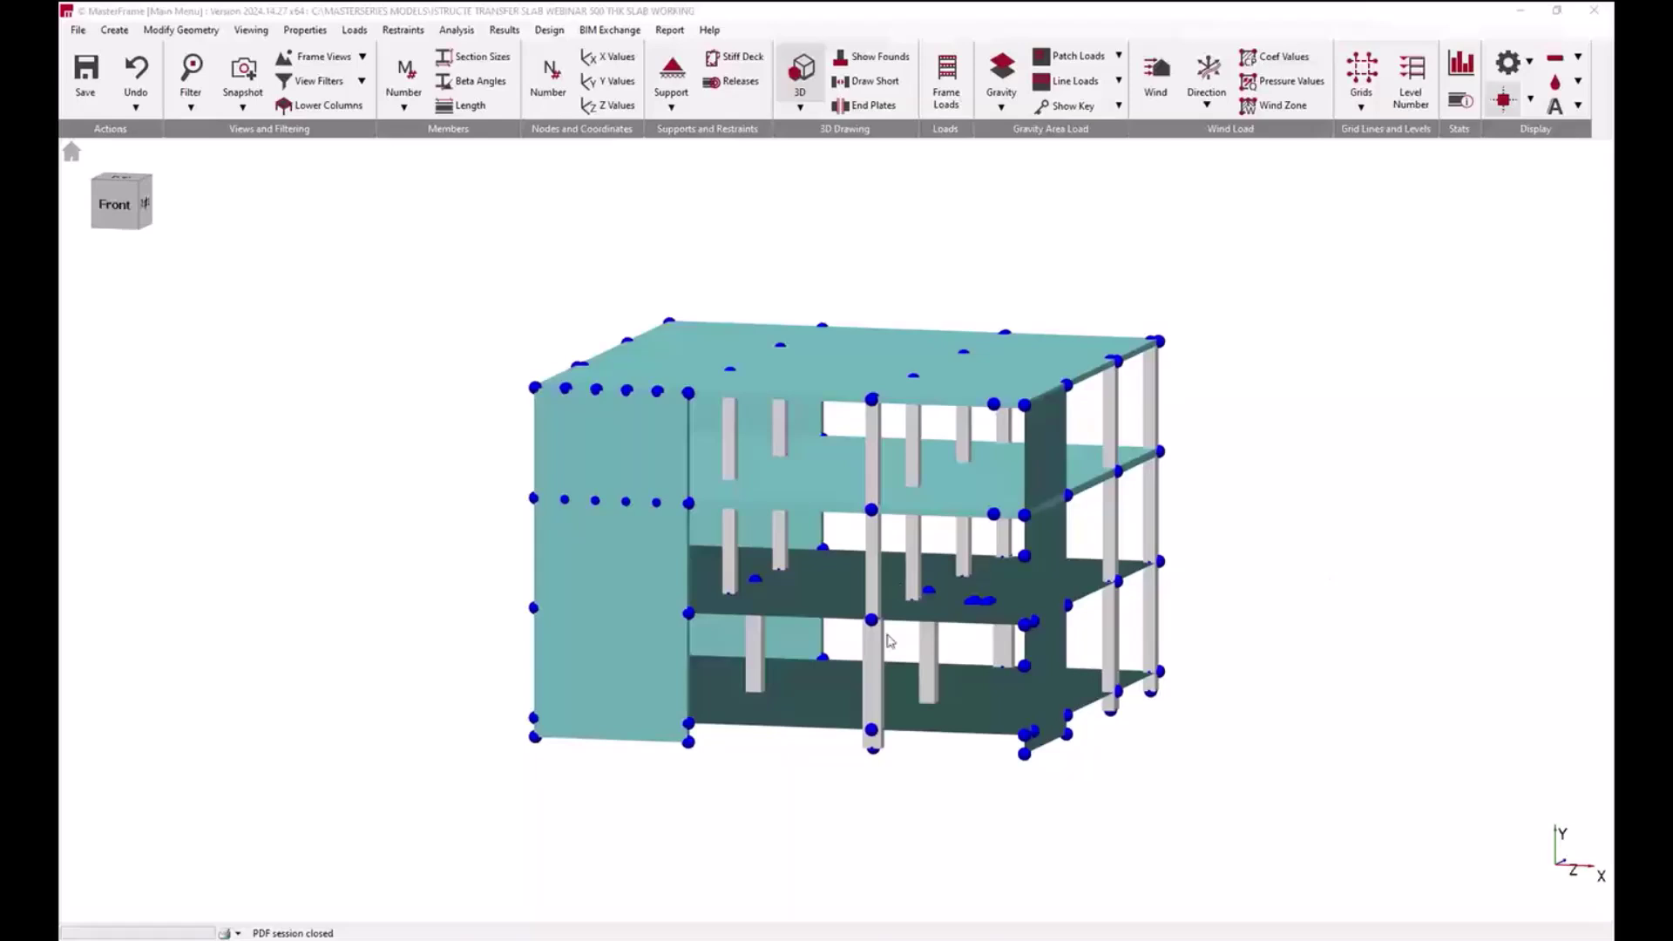
{"action": "scroll", "coordinate": [889, 646], "scroll_direction": "up", "scroll_amount": 1}
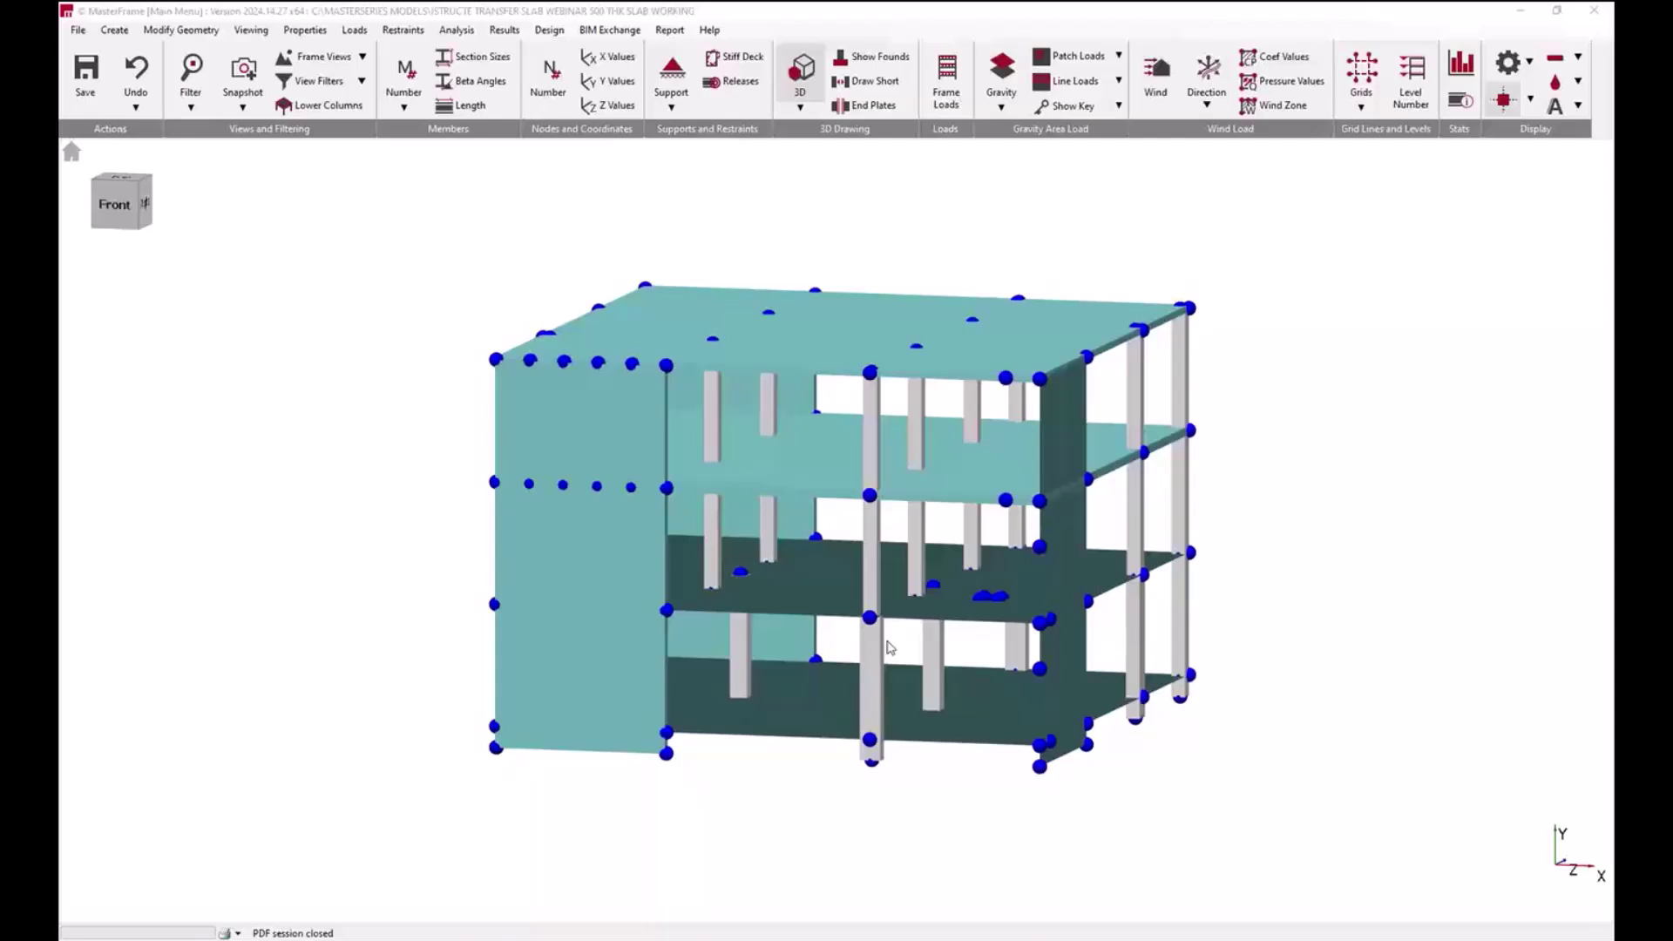
{"action": "scroll", "coordinate": [872, 572], "scroll_direction": "up", "scroll_amount": 1}
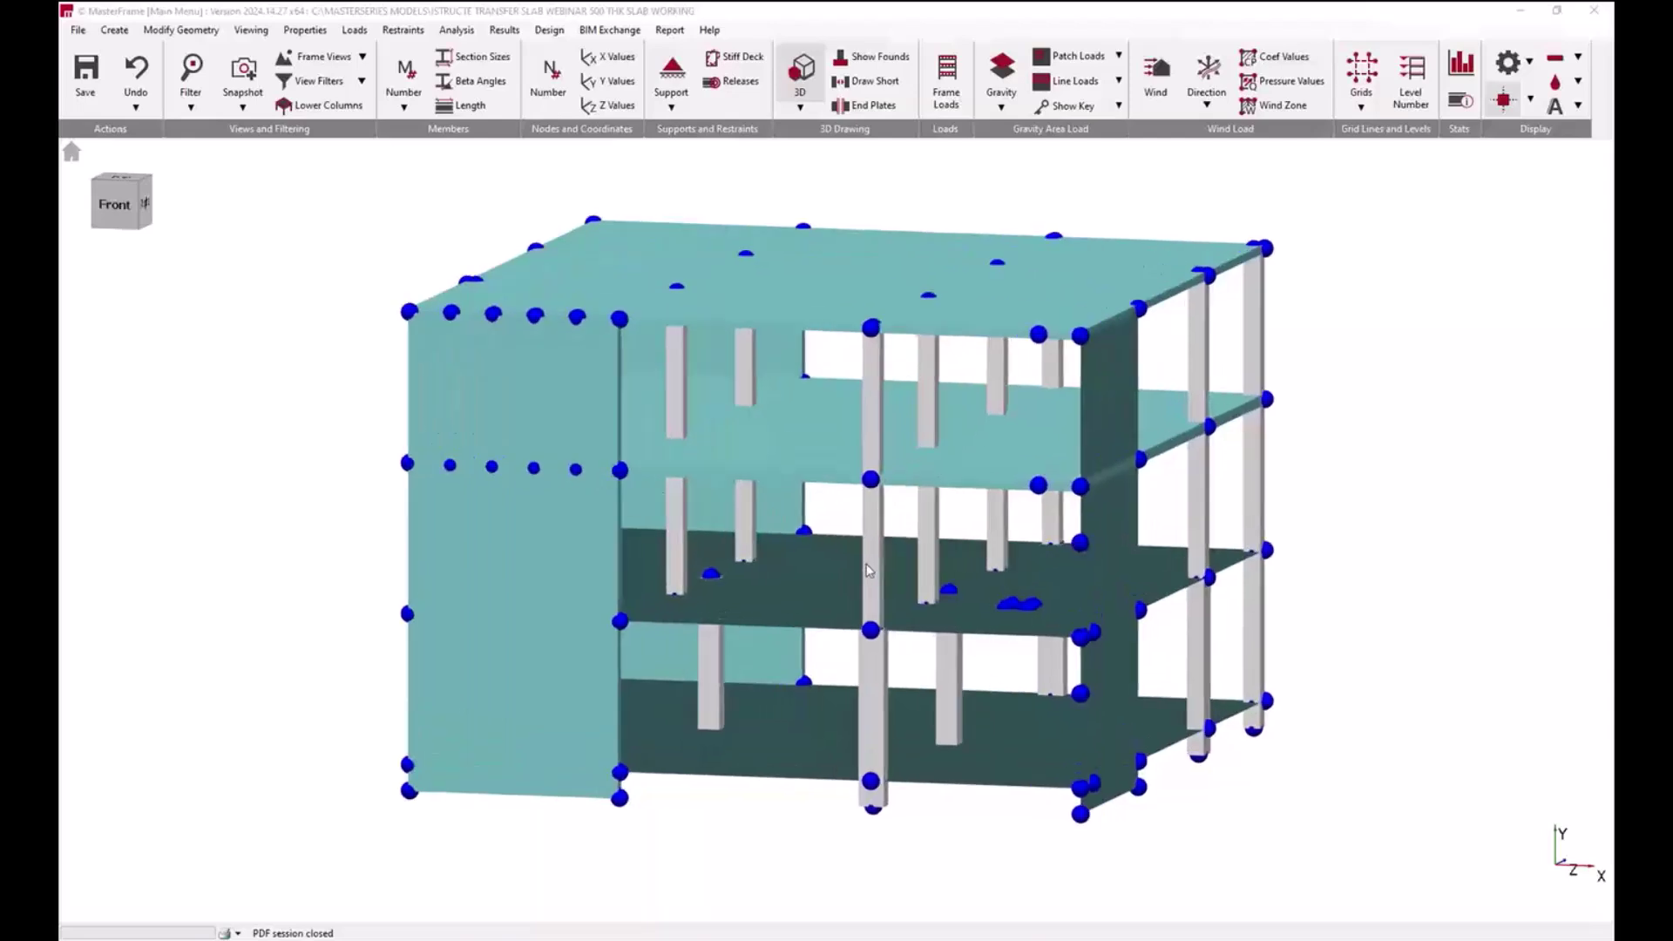
{"action": "middle_click_drag", "start_coordinate": [867, 602], "coordinate": [799, 606]}
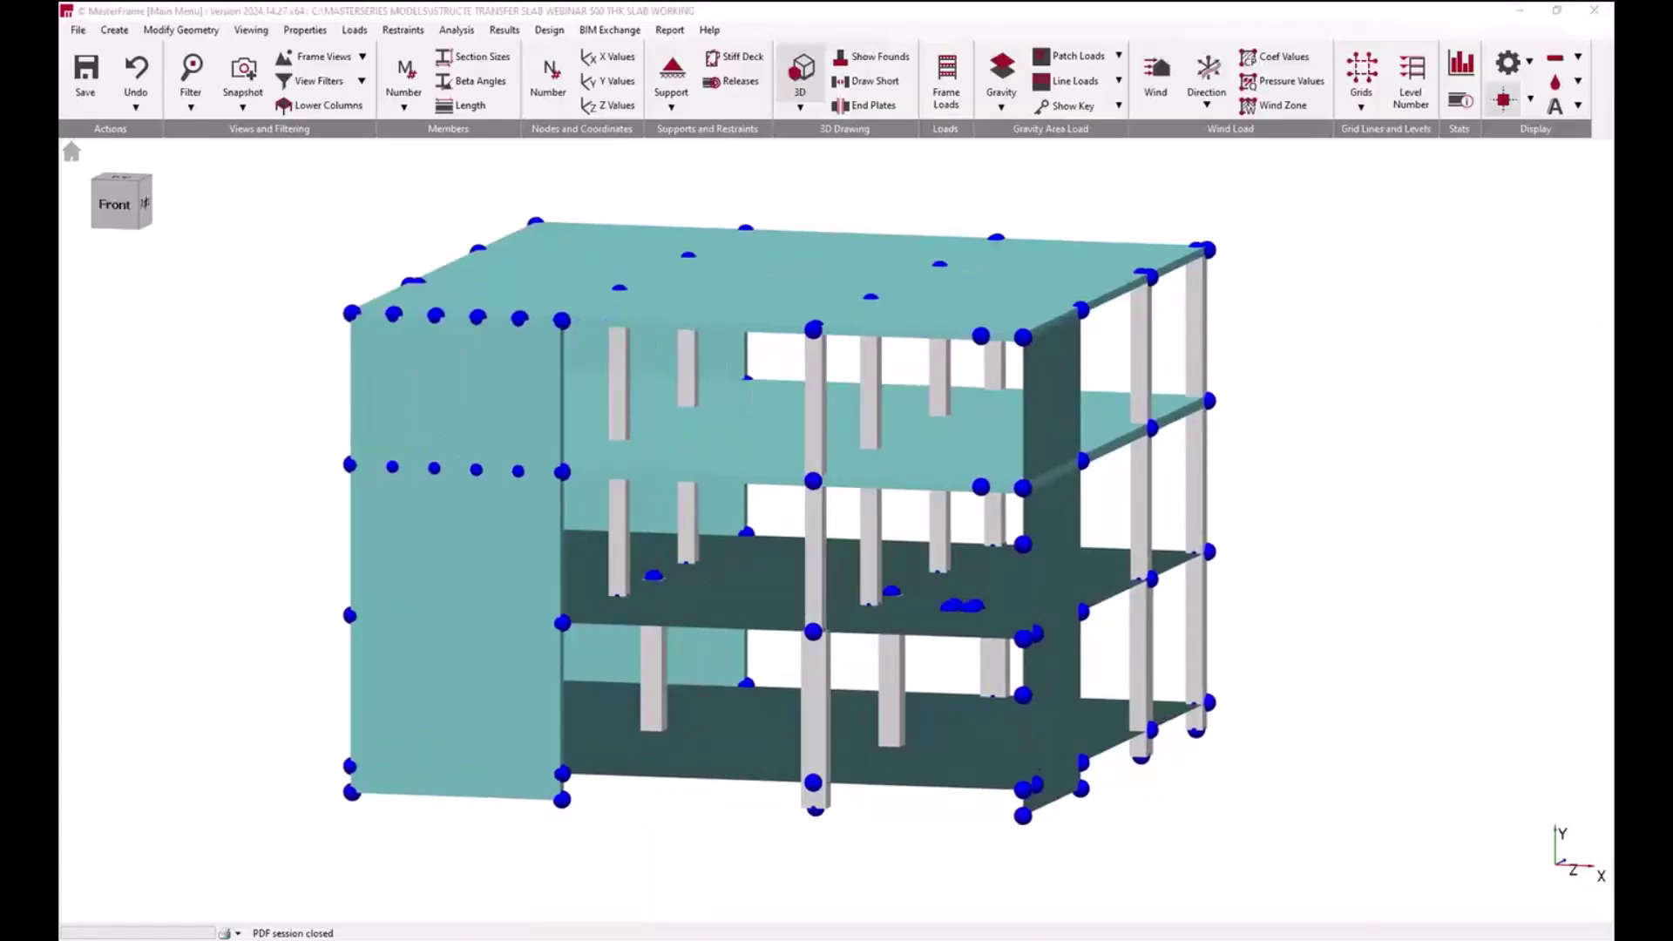
Step: Switch to Adobe Acrobat and show the title page of the Finite Element Analysis guide for reinforced concrete flat slabs
{"action": "key", "text": "alt+Tab"}
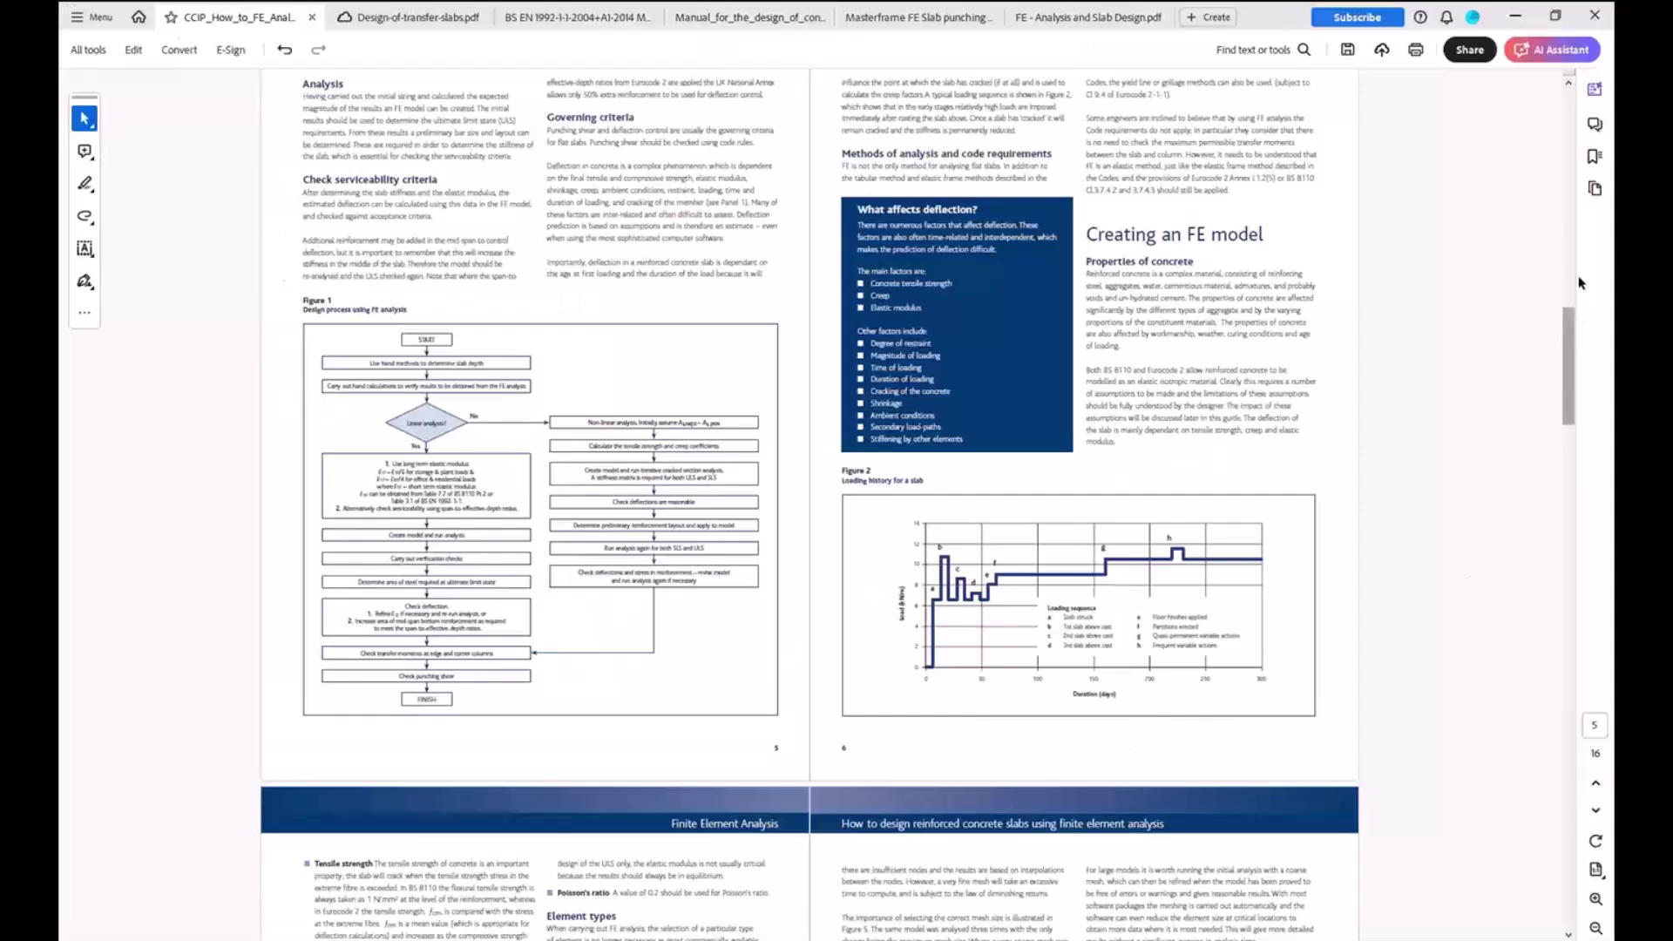
{"action": "left_click", "coordinate": [1568, 101]}
{"action": "left_click", "coordinate": [1569, 100]}
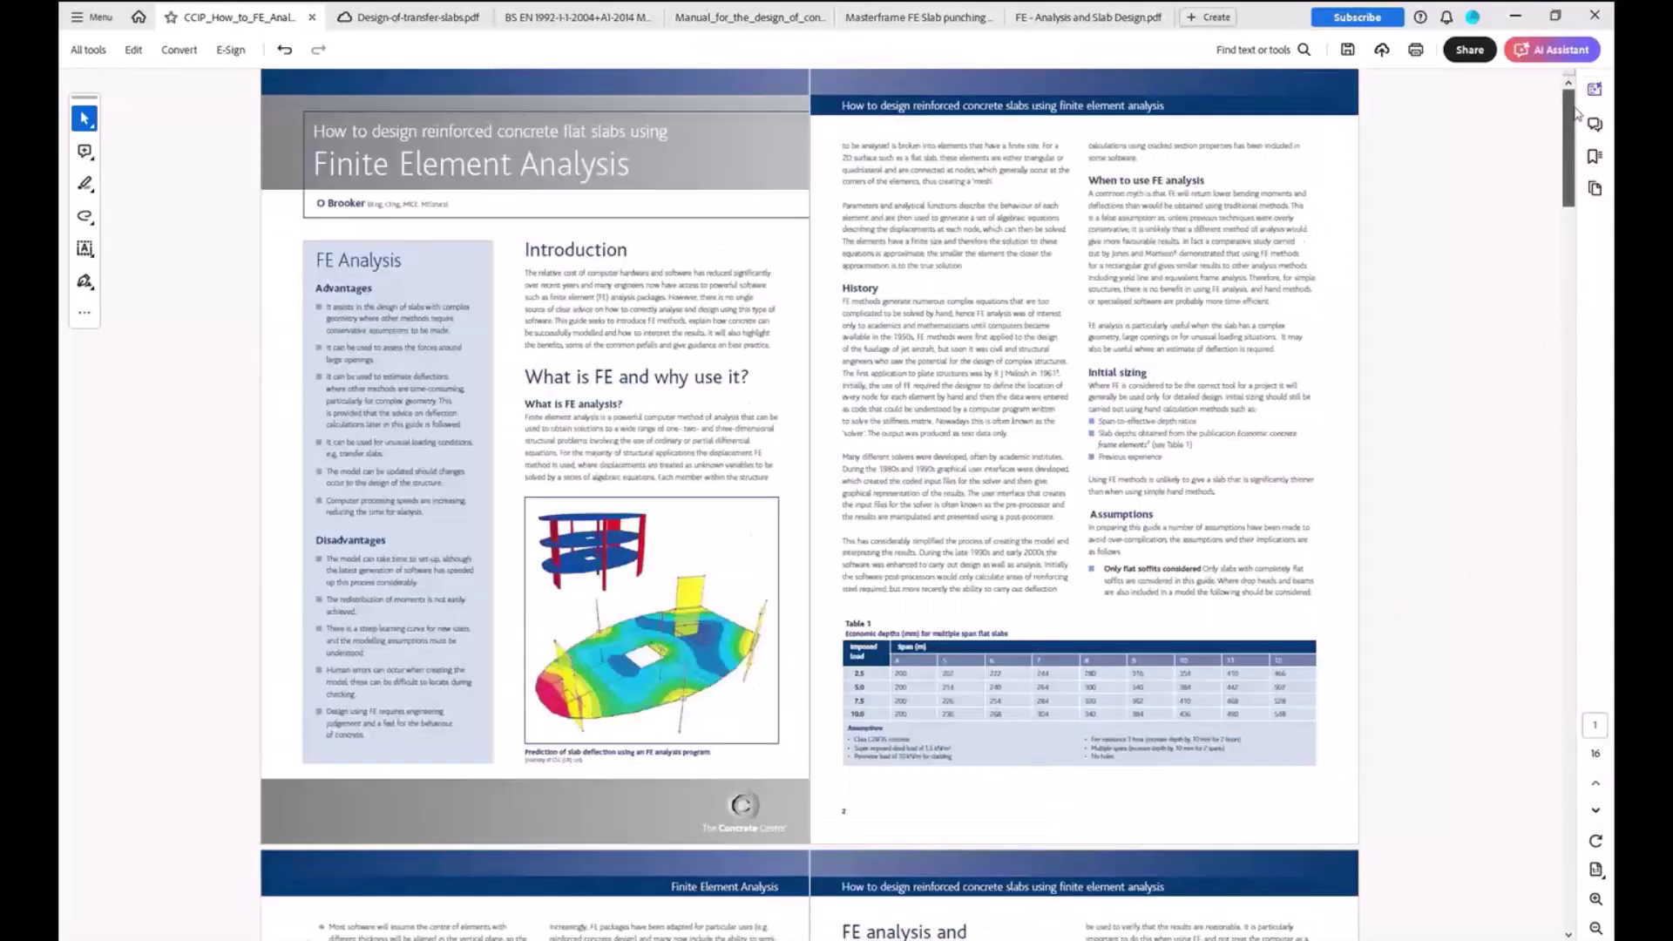
{"action": "left_click_drag", "start_coordinate": [306, 120], "coordinate": [649, 170]}
{"action": "left_click", "coordinate": [651, 145]}
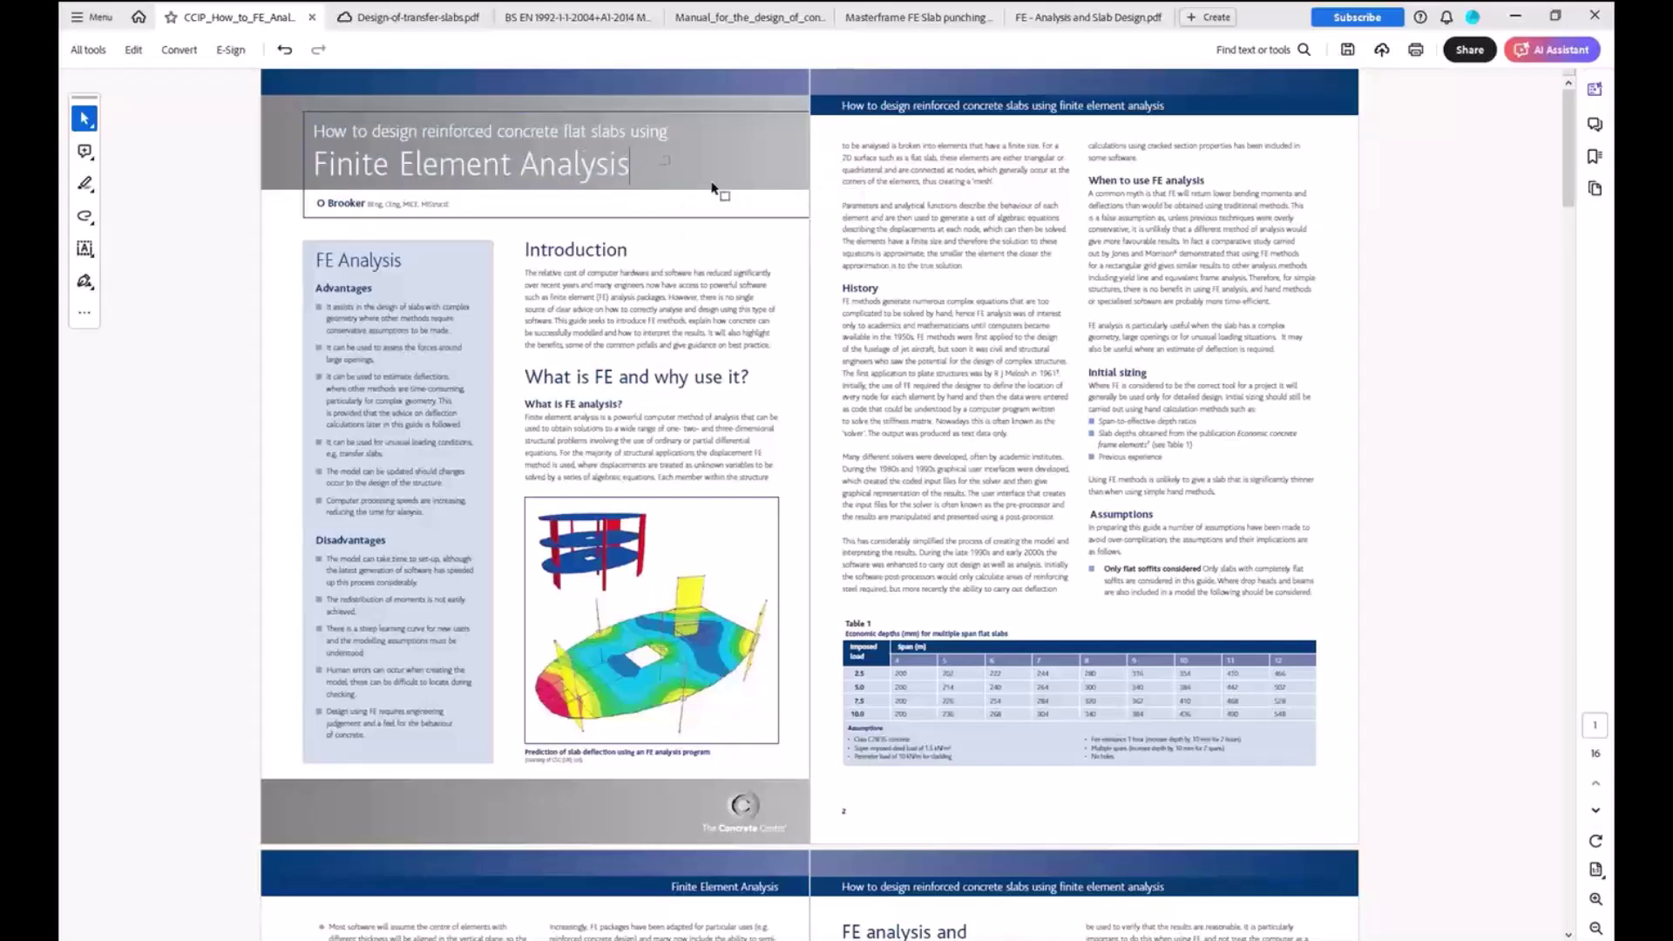
Step: Review the Design of transfer slabs guide, covering its cover, punching shear section, introduction and the "What is a transfer slab?" section
{"action": "left_click", "coordinate": [417, 19]}
{"action": "left_click_drag", "start_coordinate": [1570, 731], "coordinate": [1569, 146]}
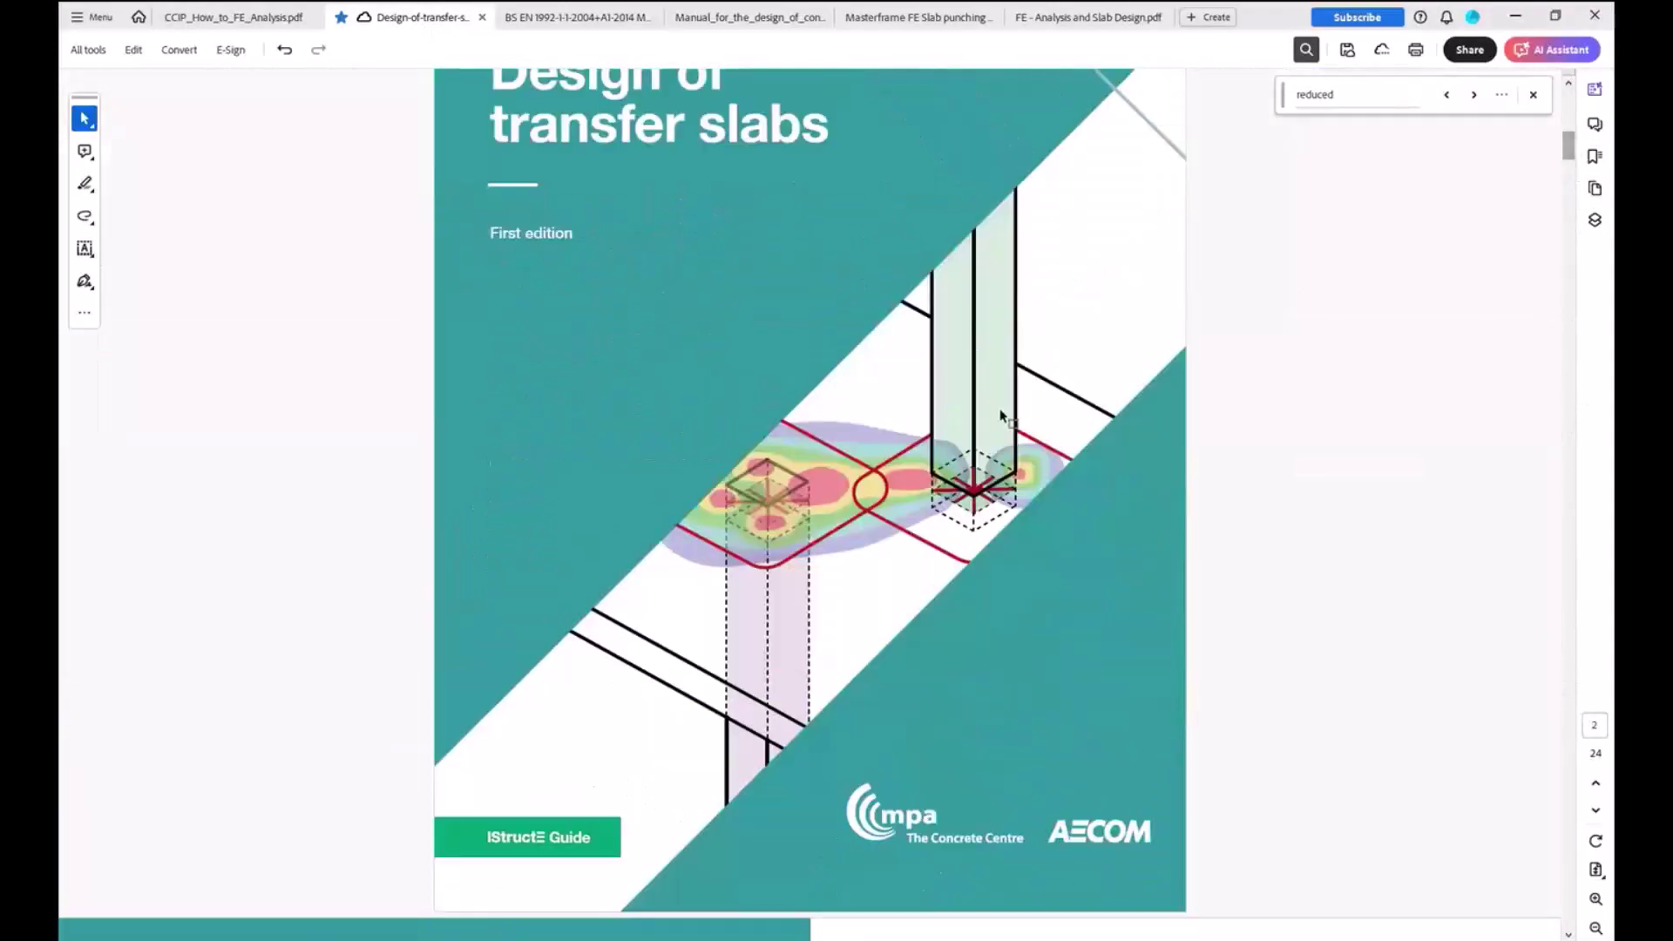
{"action": "scroll", "coordinate": [1002, 417], "scroll_direction": "down", "scroll_amount": 1, "text": "ctrl"}
{"action": "scroll", "coordinate": [959, 462], "scroll_direction": "down", "scroll_amount": 5}
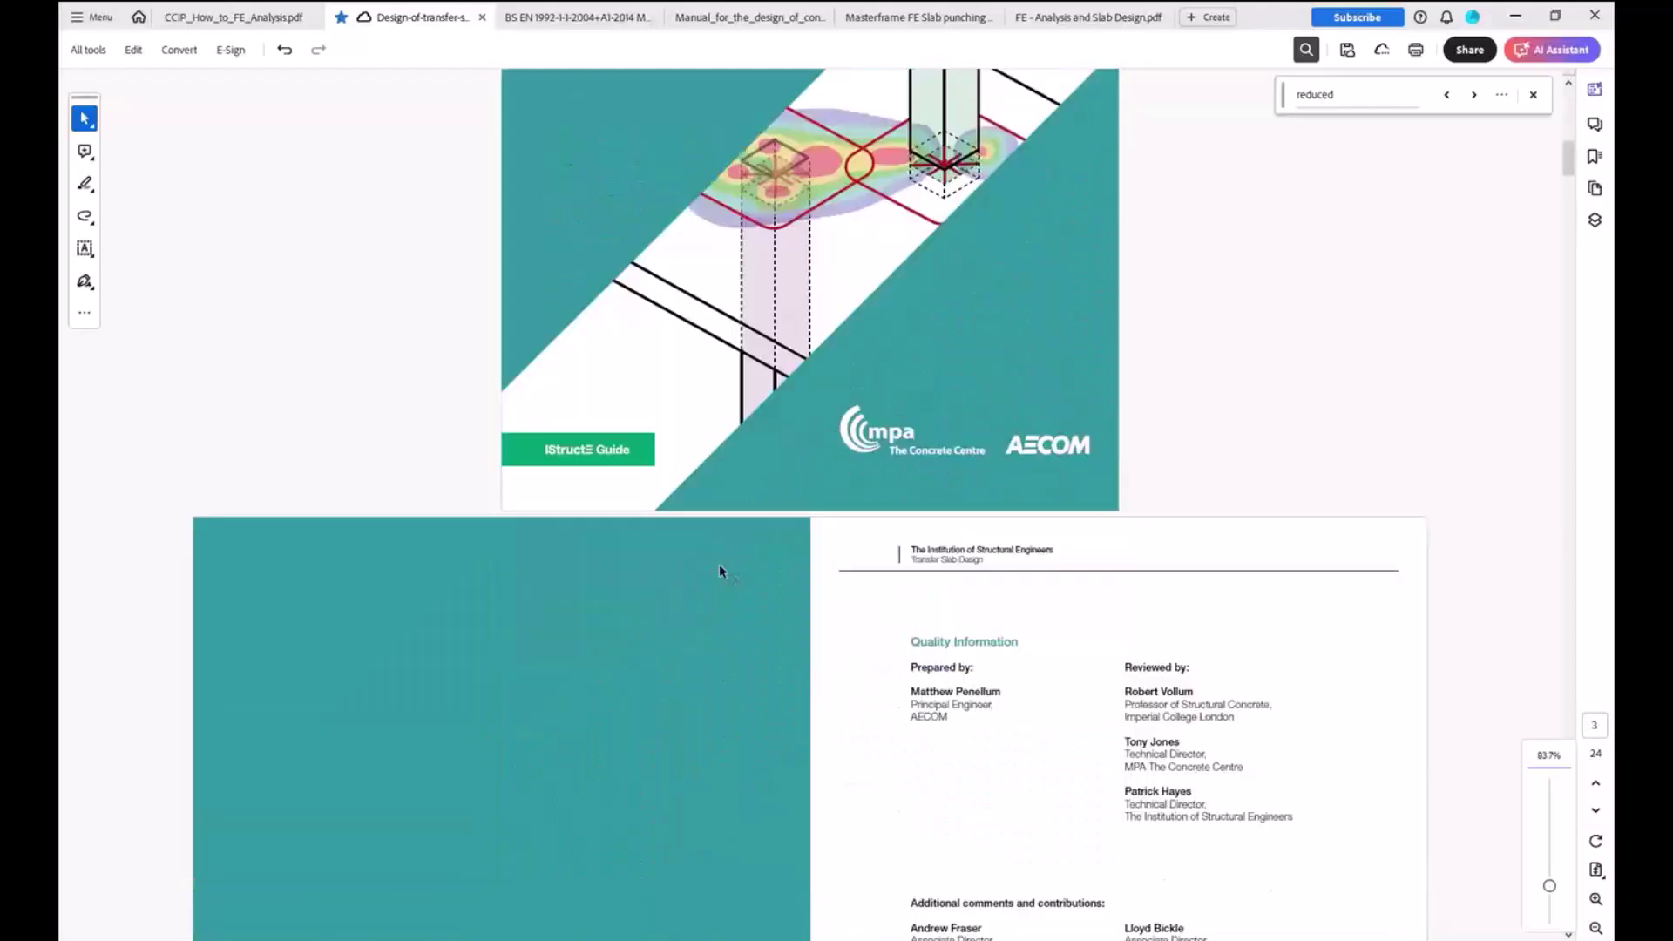
{"action": "scroll", "coordinate": [1580, 183], "scroll_direction": "down", "scroll_amount": 4}
{"action": "left_click_drag", "start_coordinate": [1578, 180], "coordinate": [1548, 514]}
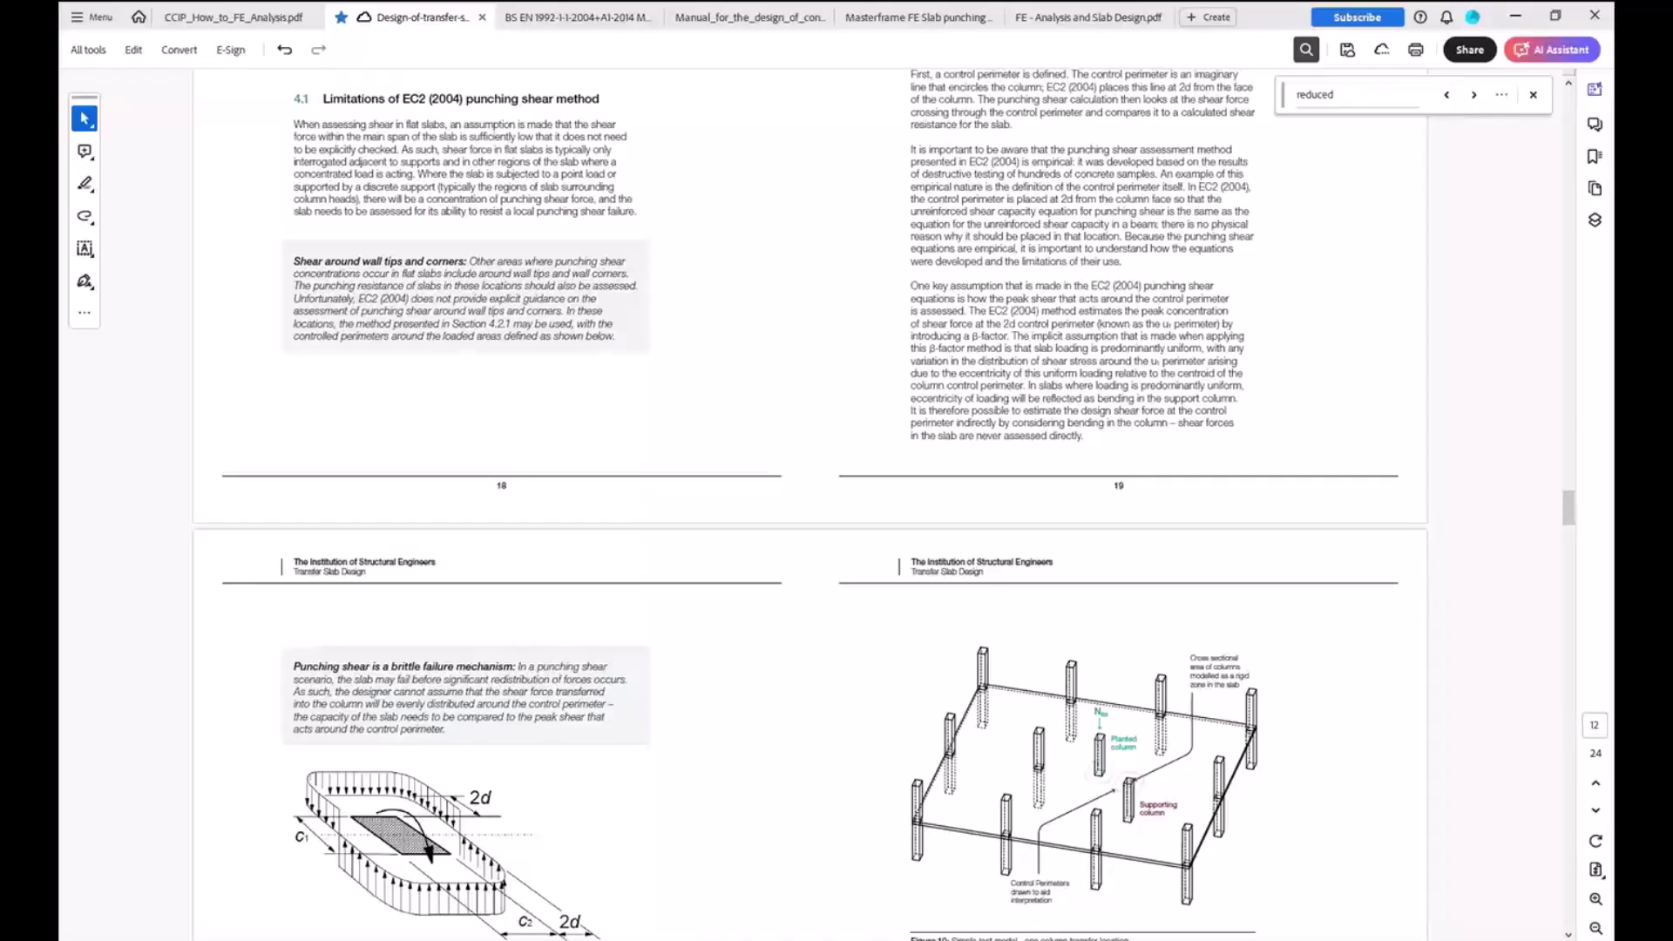
{"action": "left_click_drag", "start_coordinate": [1567, 508], "coordinate": [1598, 220]}
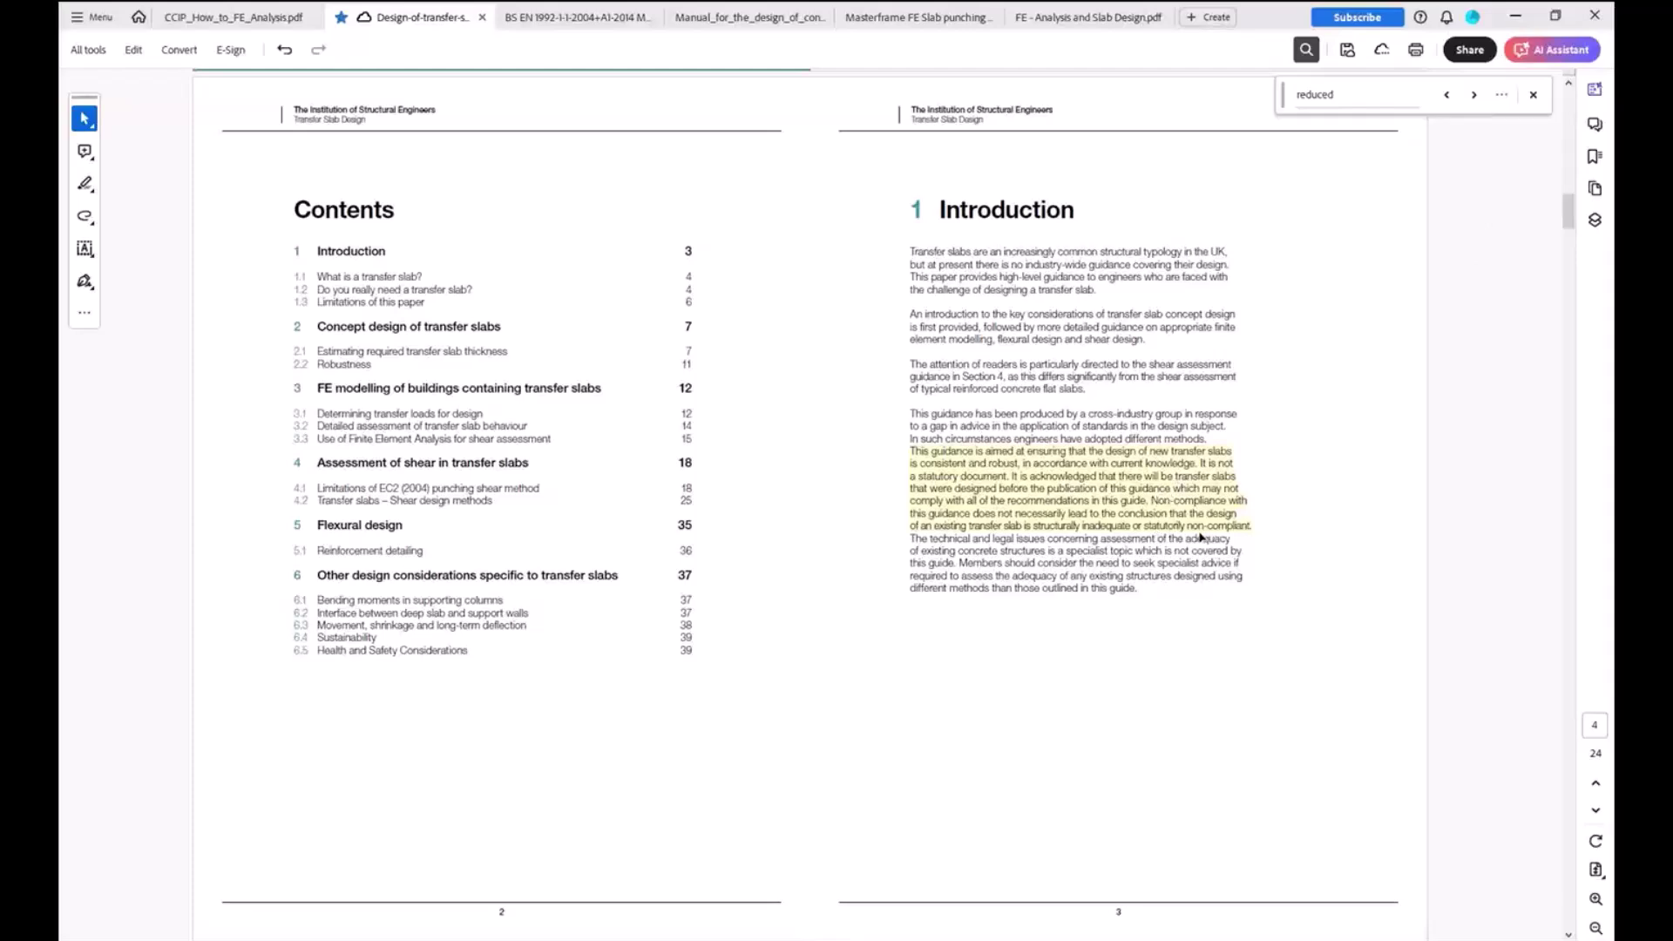
{"action": "left_click_drag", "start_coordinate": [1575, 219], "coordinate": [1572, 251]}
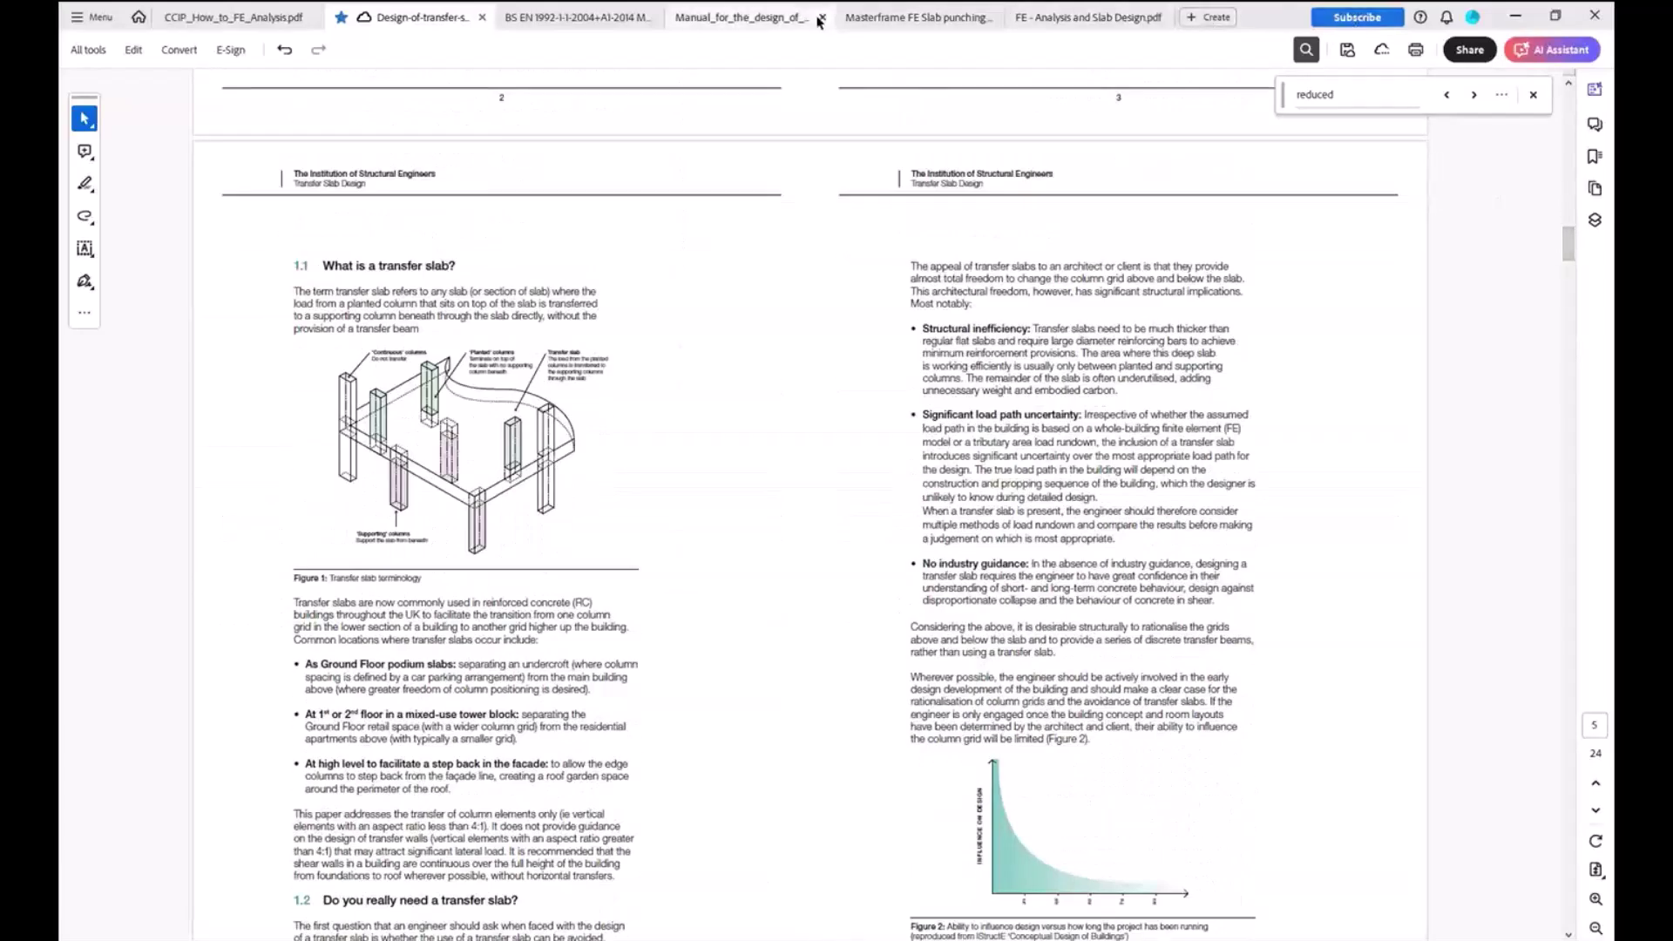
Step: View the table of contents of the MasterFrame FE Analysis and Design manual and the online manual's Punching Shear page in Brave
{"action": "left_click", "coordinate": [1090, 16]}
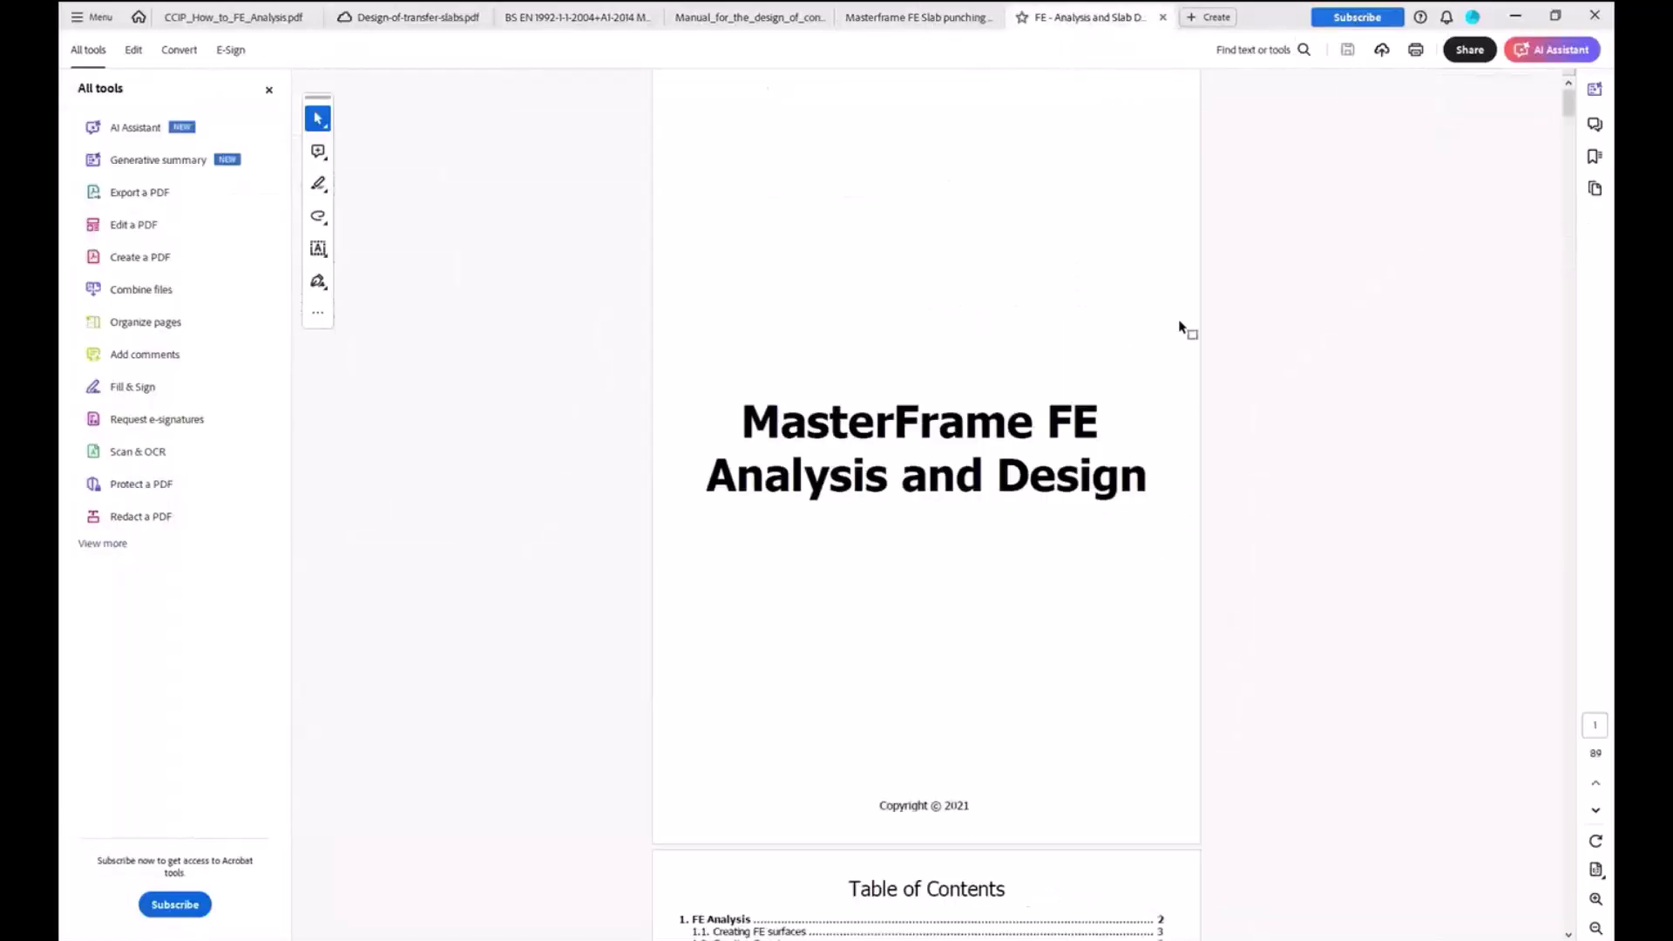
{"action": "mouse_move", "coordinate": [1569, 104]}
{"action": "left_mouse_down"}
{"action": "mouse_move", "coordinate": [1560, 270]}
{"action": "mouse_move", "coordinate": [1542, 292]}
{"action": "mouse_move", "coordinate": [1532, 187]}
{"action": "mouse_move", "coordinate": [1551, 113]}
{"action": "left_mouse_up"}
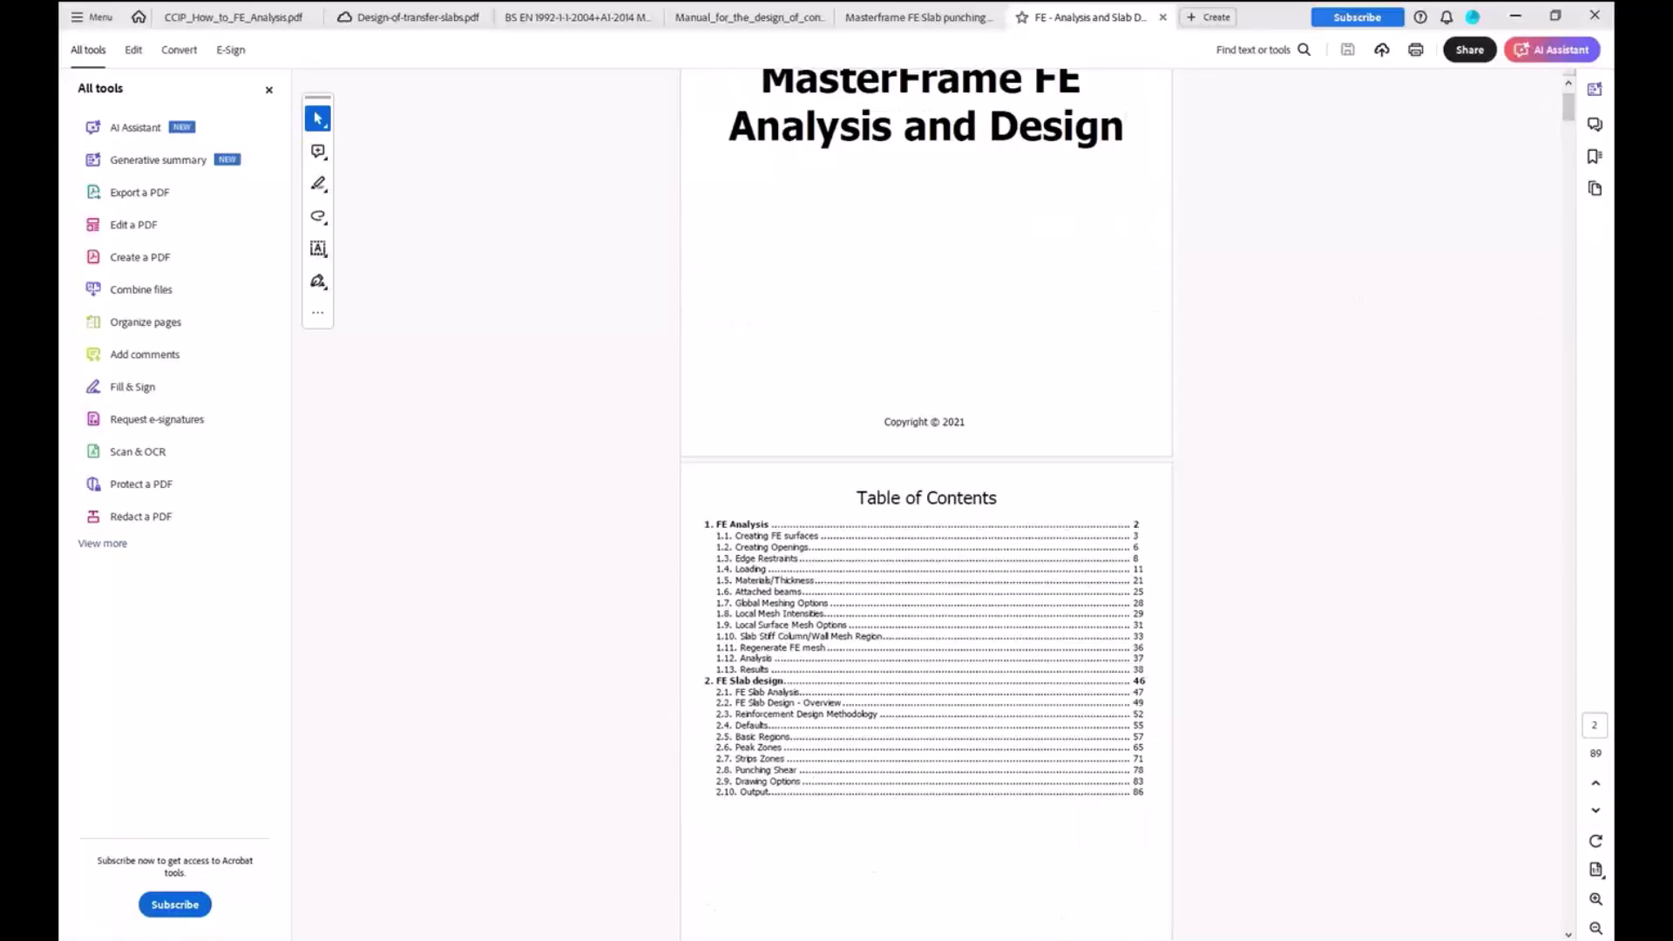
{"action": "key", "text": "alt+Tab"}
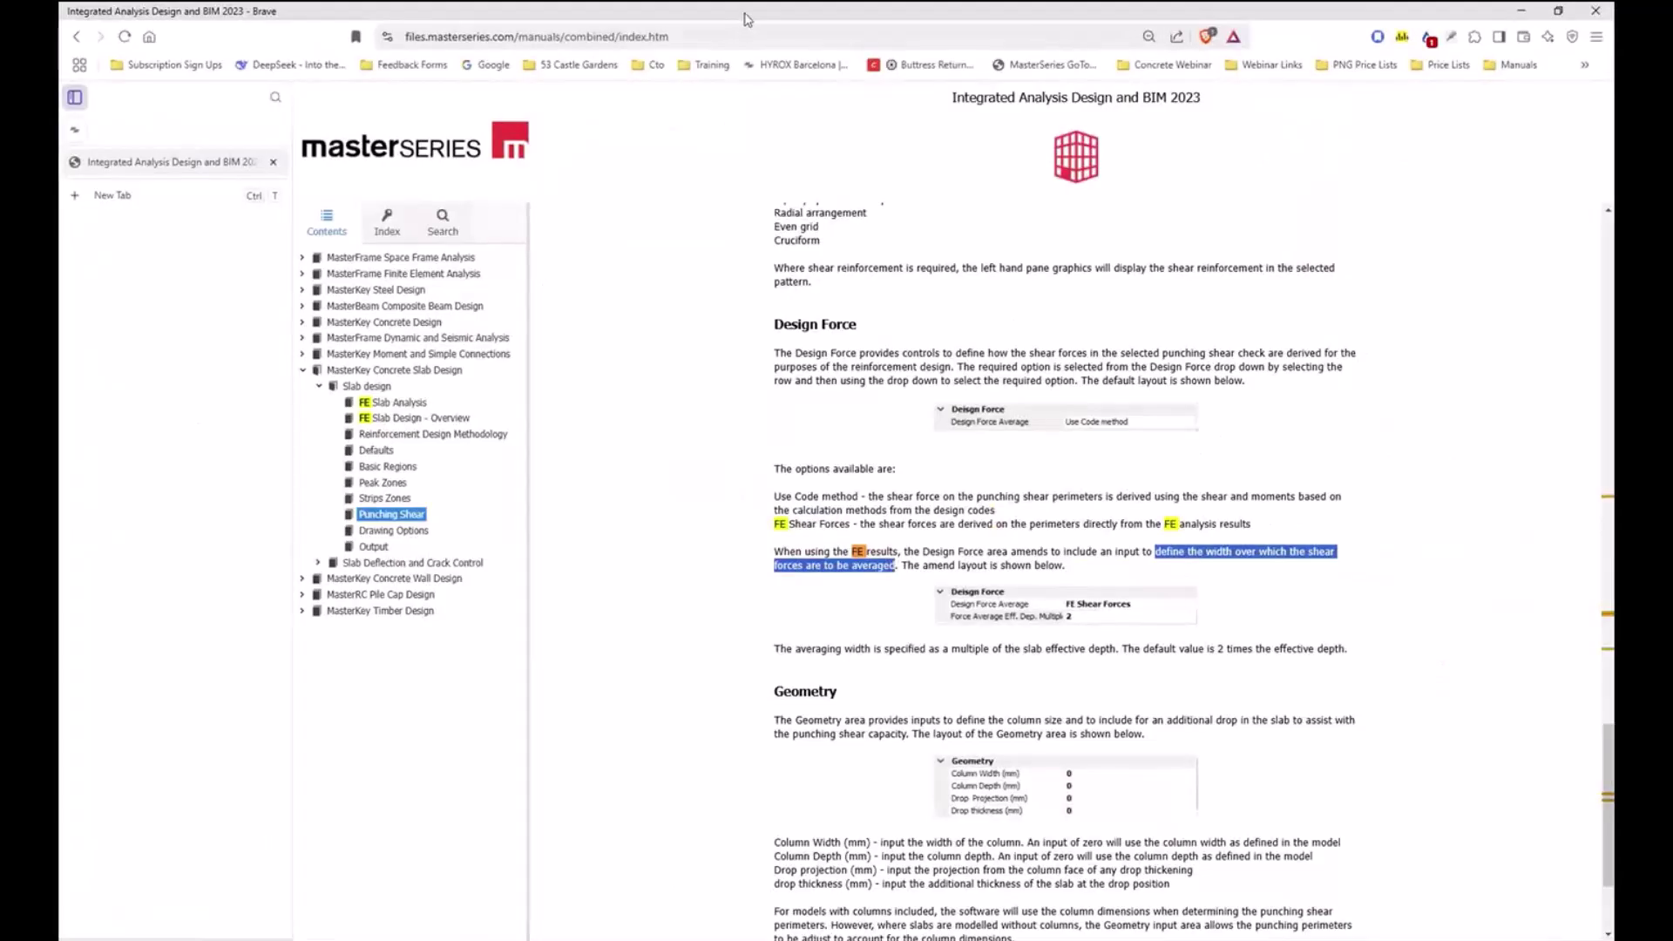
{"action": "left_click_drag", "start_coordinate": [745, 22], "coordinate": [1525, 940]}
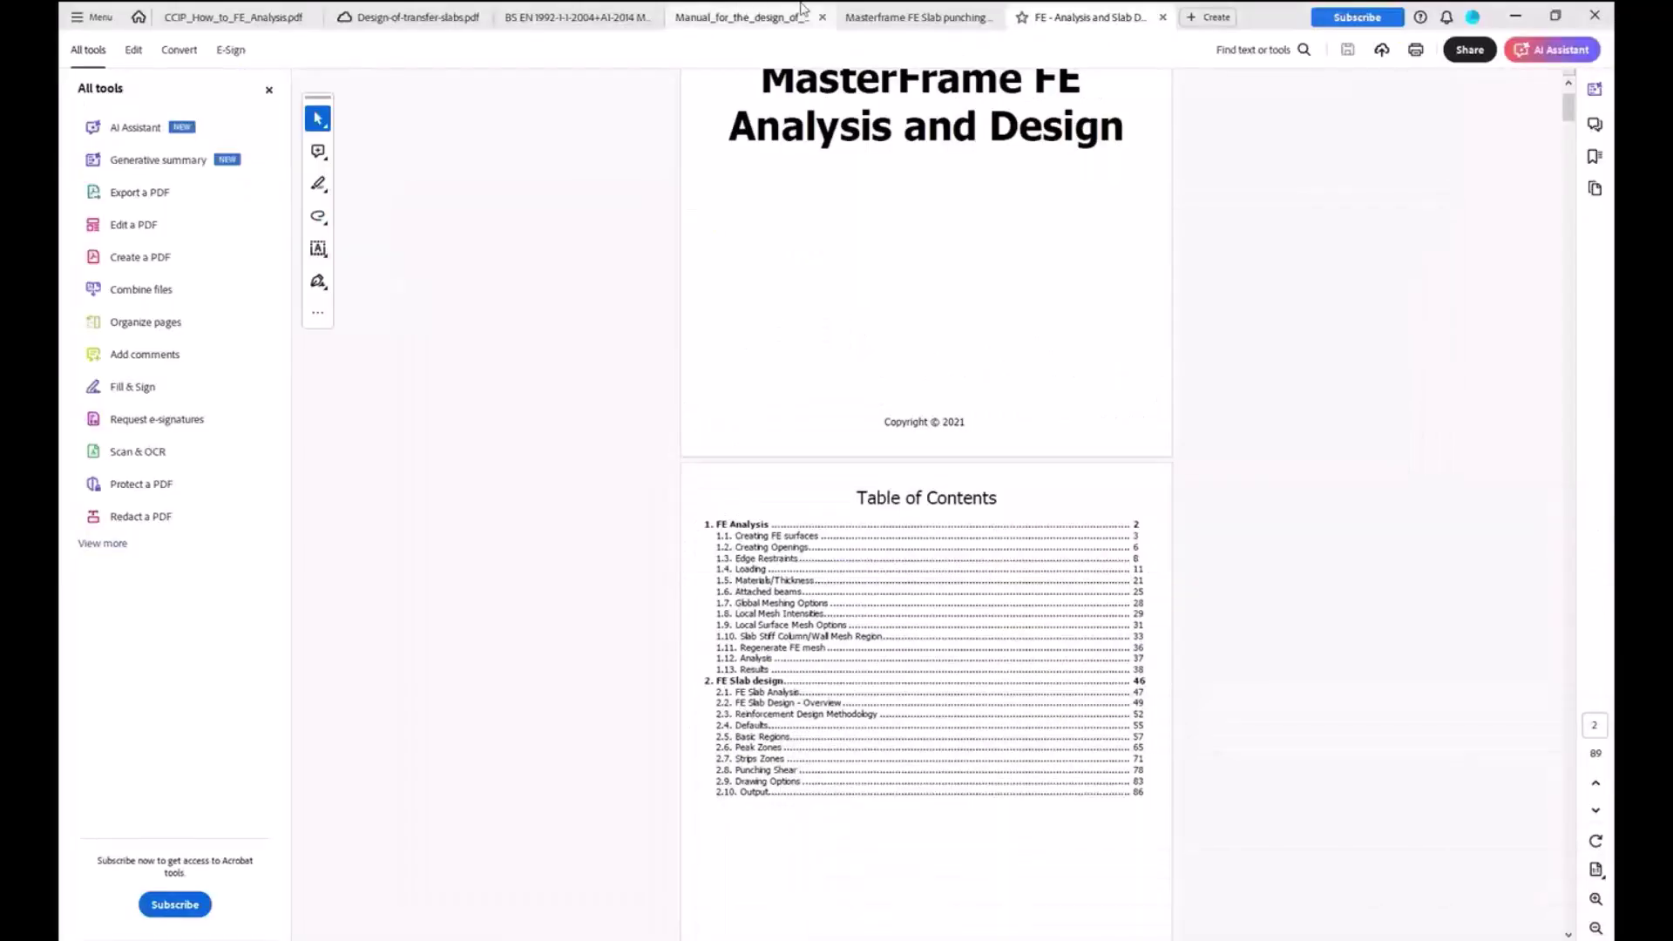
Step: Read through the punching shear technical note up to the FE mesh density comparison, and return to the MasterFrame model
{"action": "left_click", "coordinate": [907, 21]}
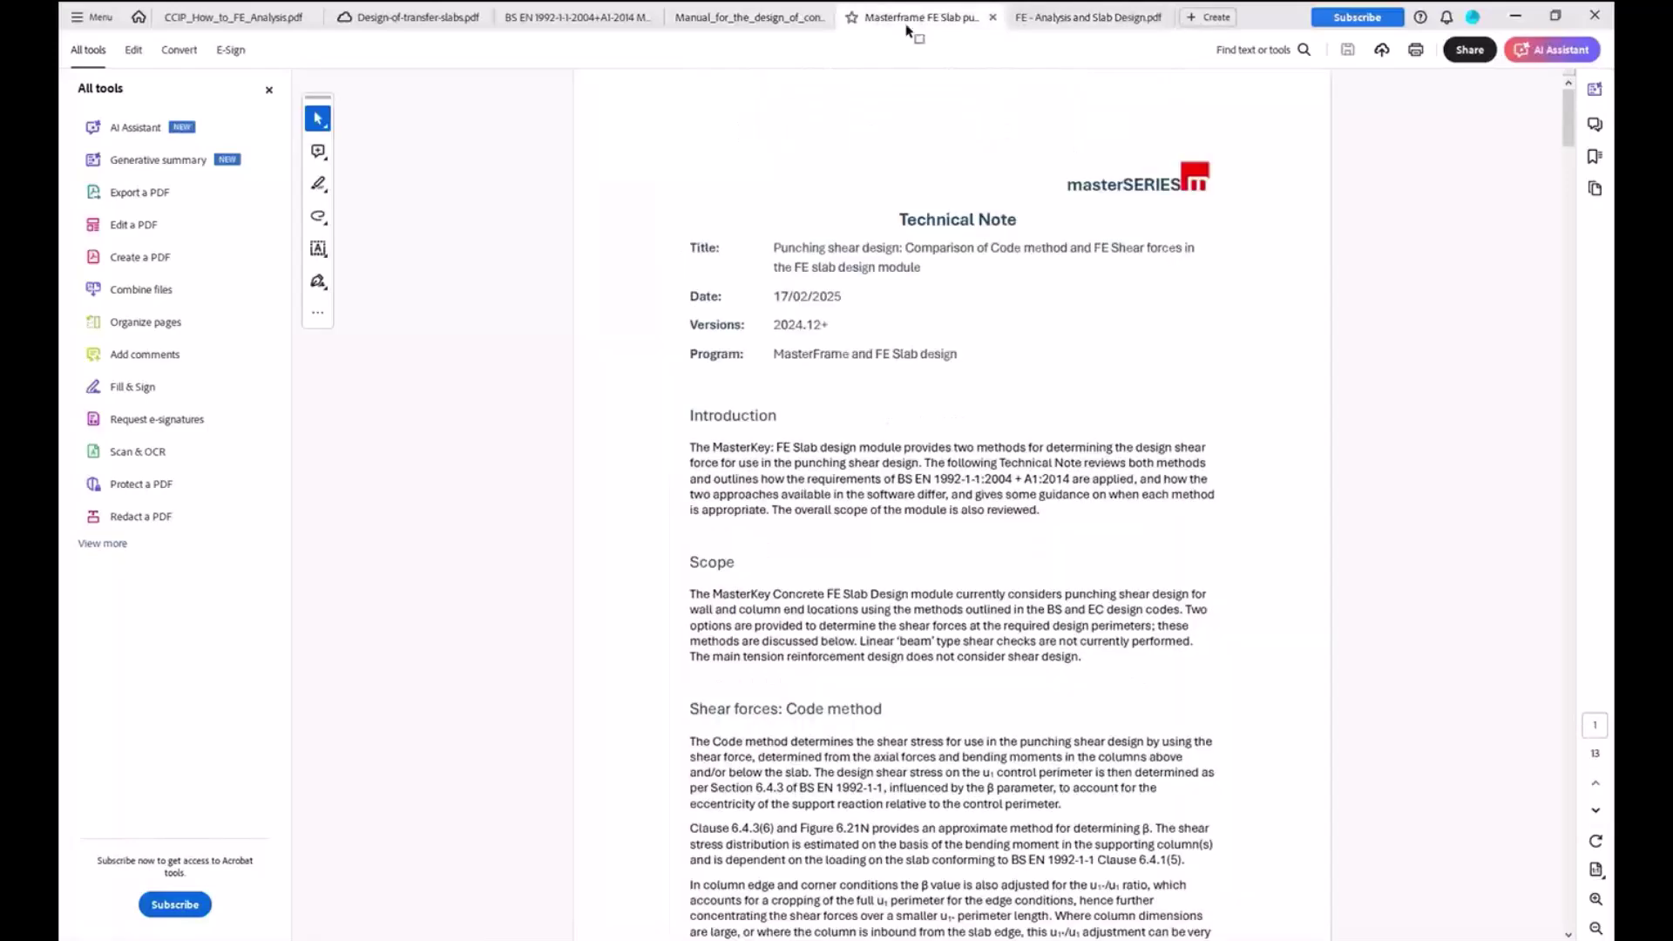
{"action": "scroll", "coordinate": [897, 299], "scroll_direction": "down", "scroll_amount": 1, "text": "ctrl"}
{"action": "scroll", "coordinate": [919, 369], "scroll_direction": "down", "scroll_amount": 15}
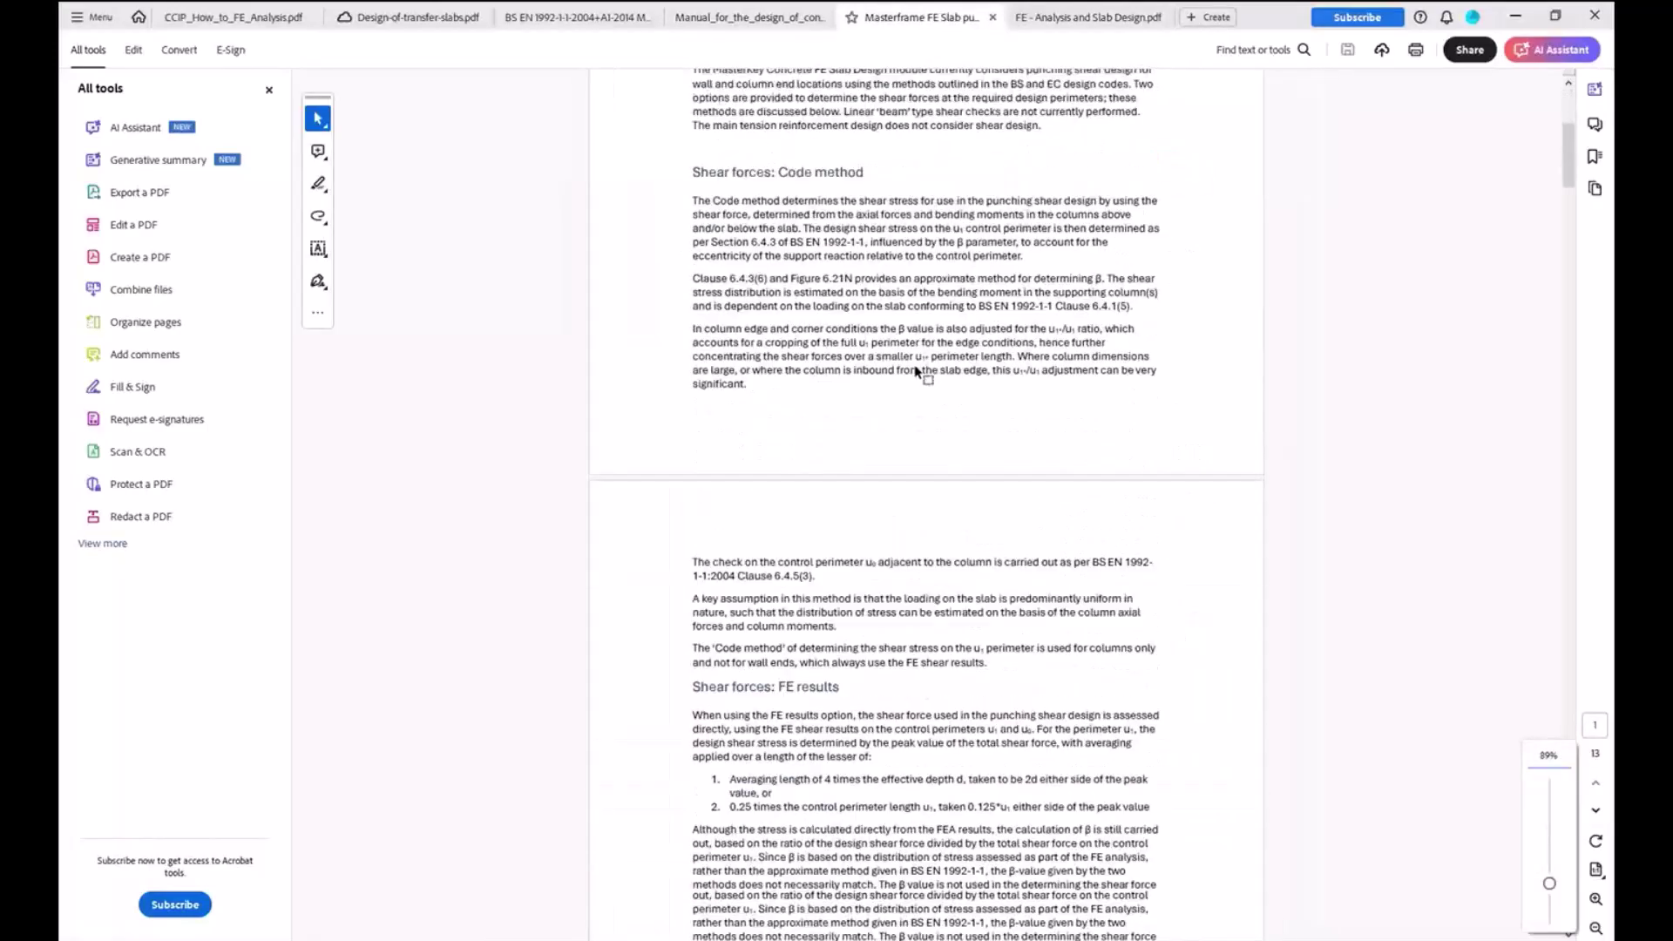
{"action": "left_click_drag", "start_coordinate": [1567, 184], "coordinate": [1479, 281]}
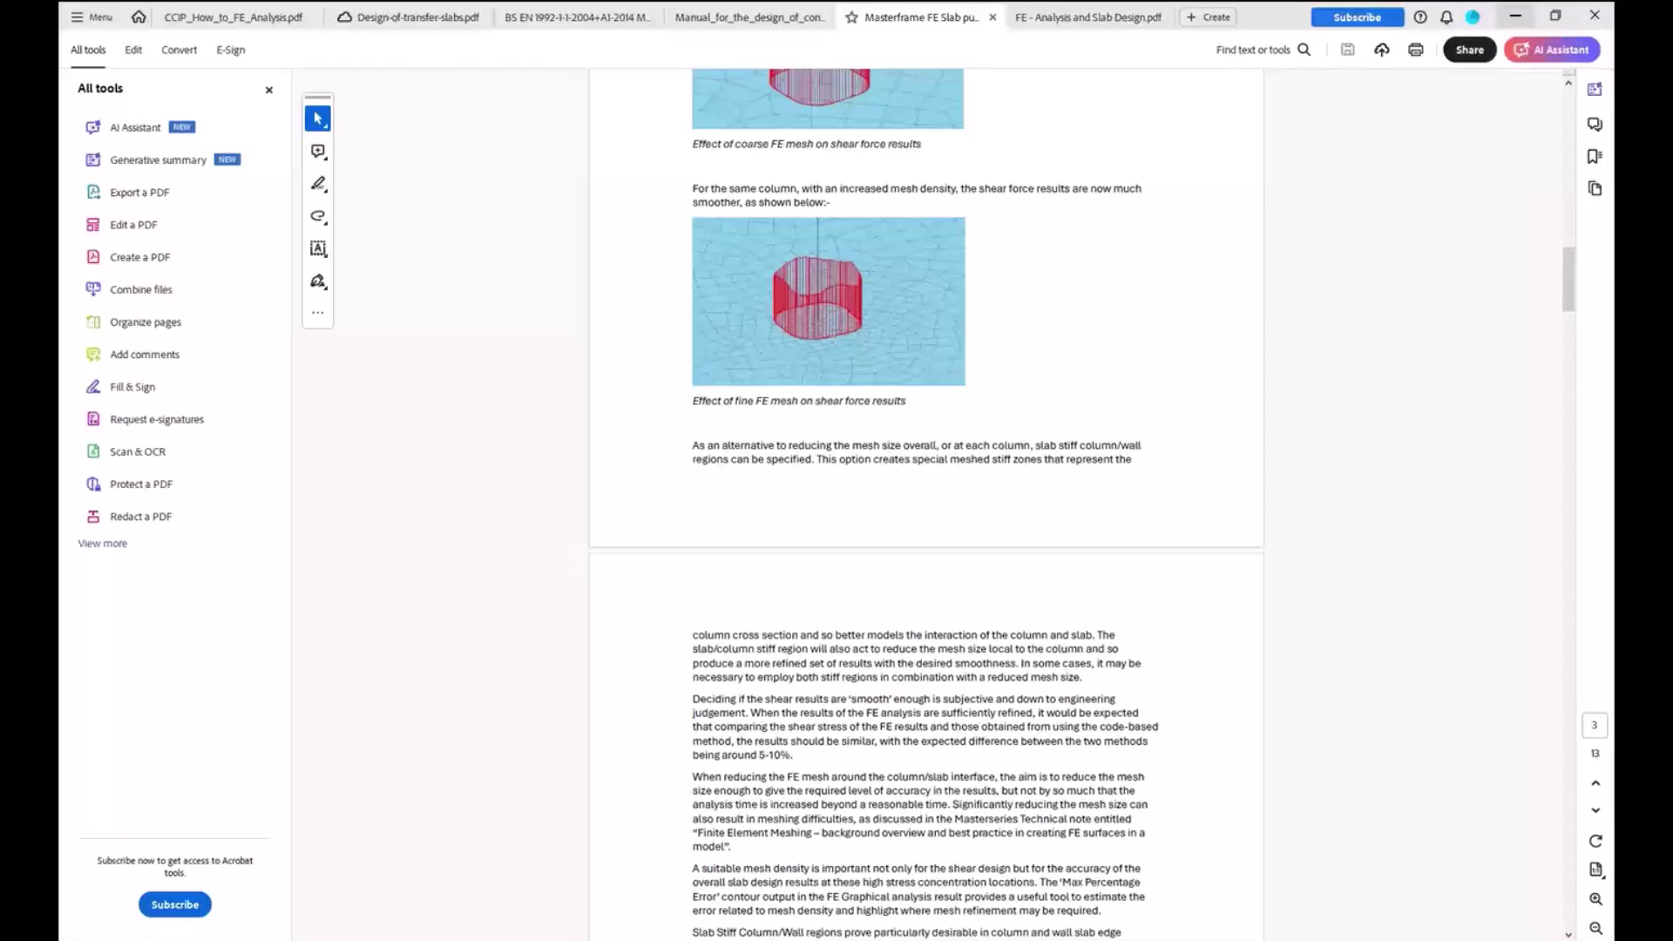
{"action": "left_click", "coordinate": [1516, 16]}
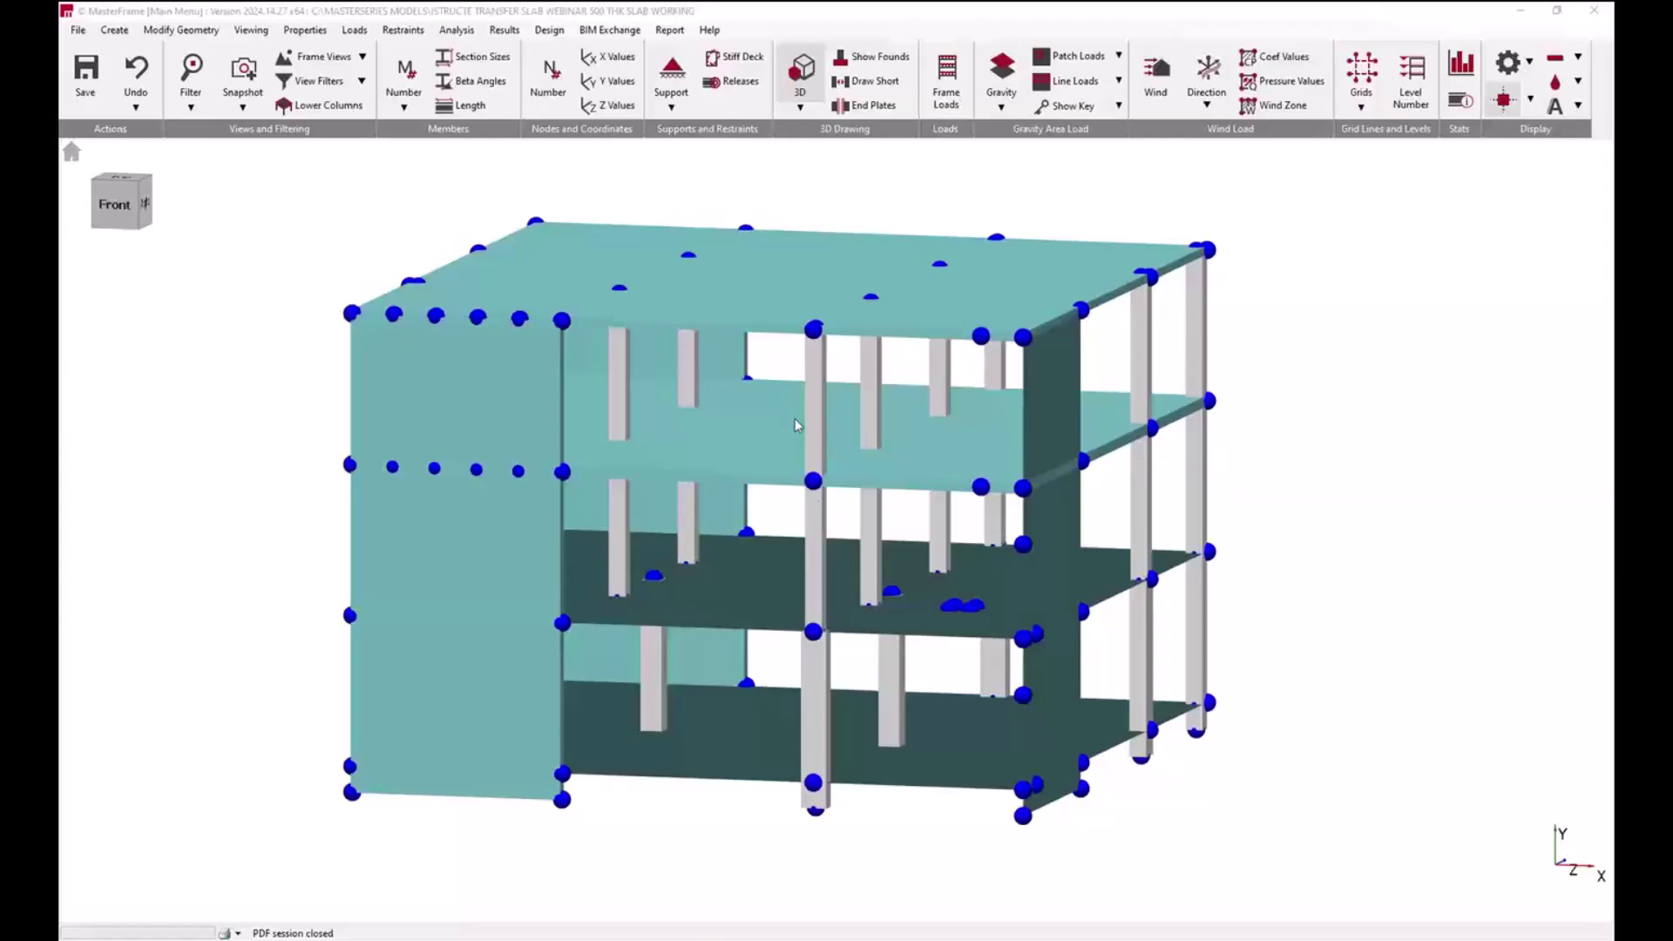
Step: Examine the transfer slab and the columns above and below it from the front, right and back sides of the model
{"action": "middle_click_drag", "start_coordinate": [795, 419], "coordinate": [795, 430]}
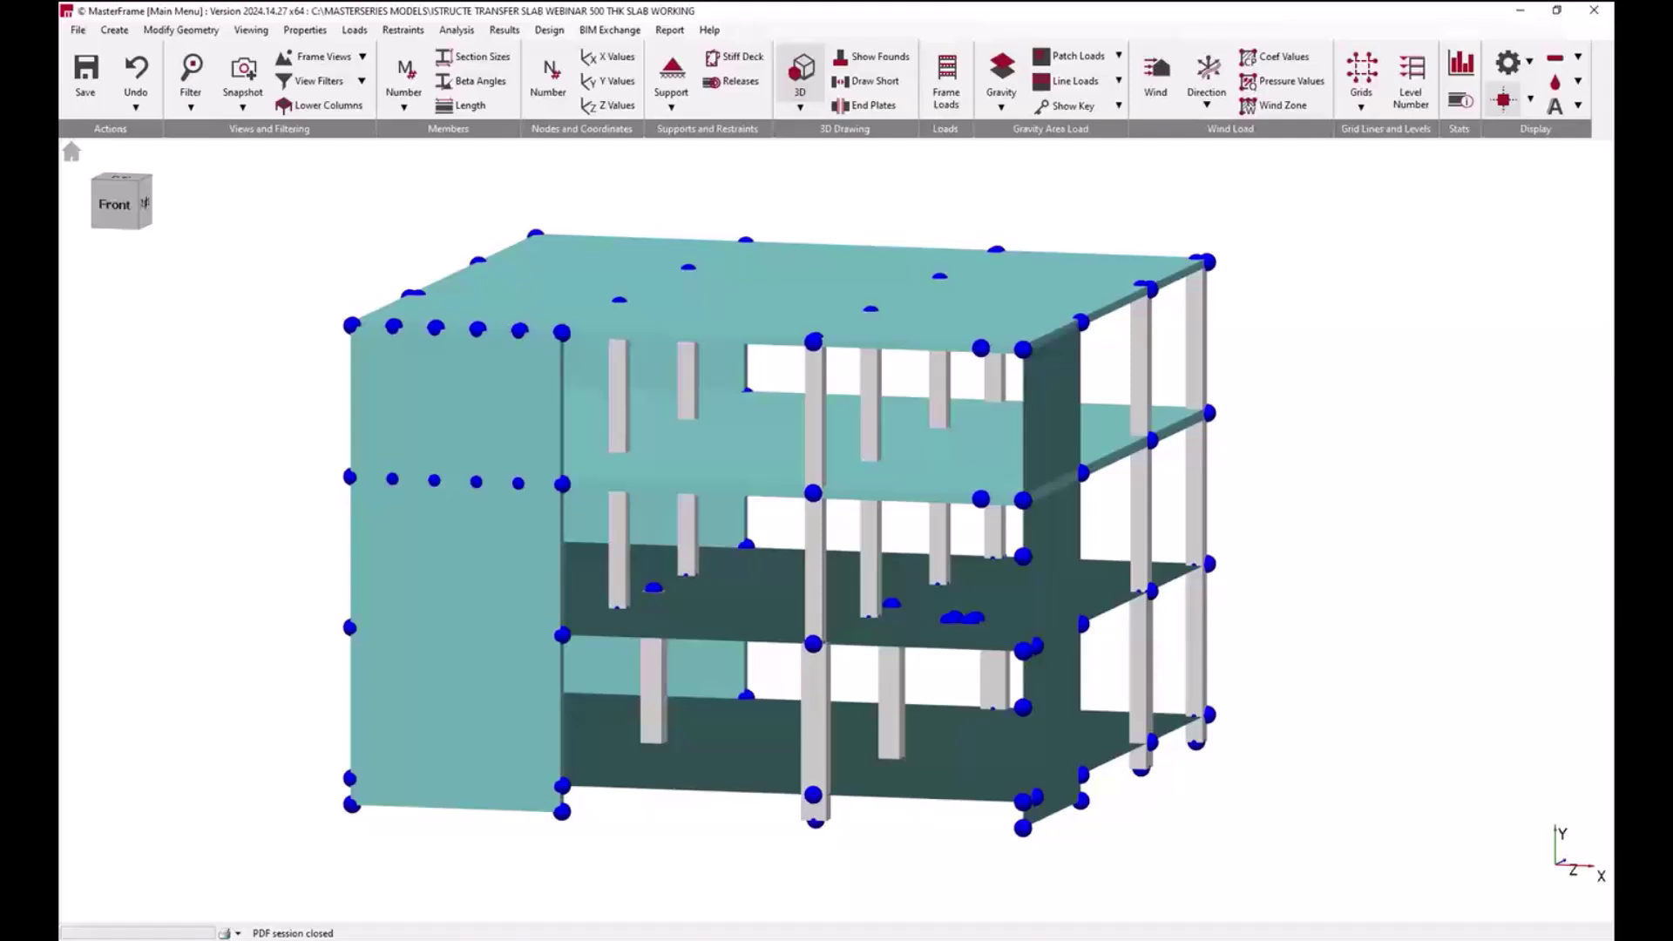
{"action": "middle_click_drag", "start_coordinate": [931, 389], "coordinate": [732, 511]}
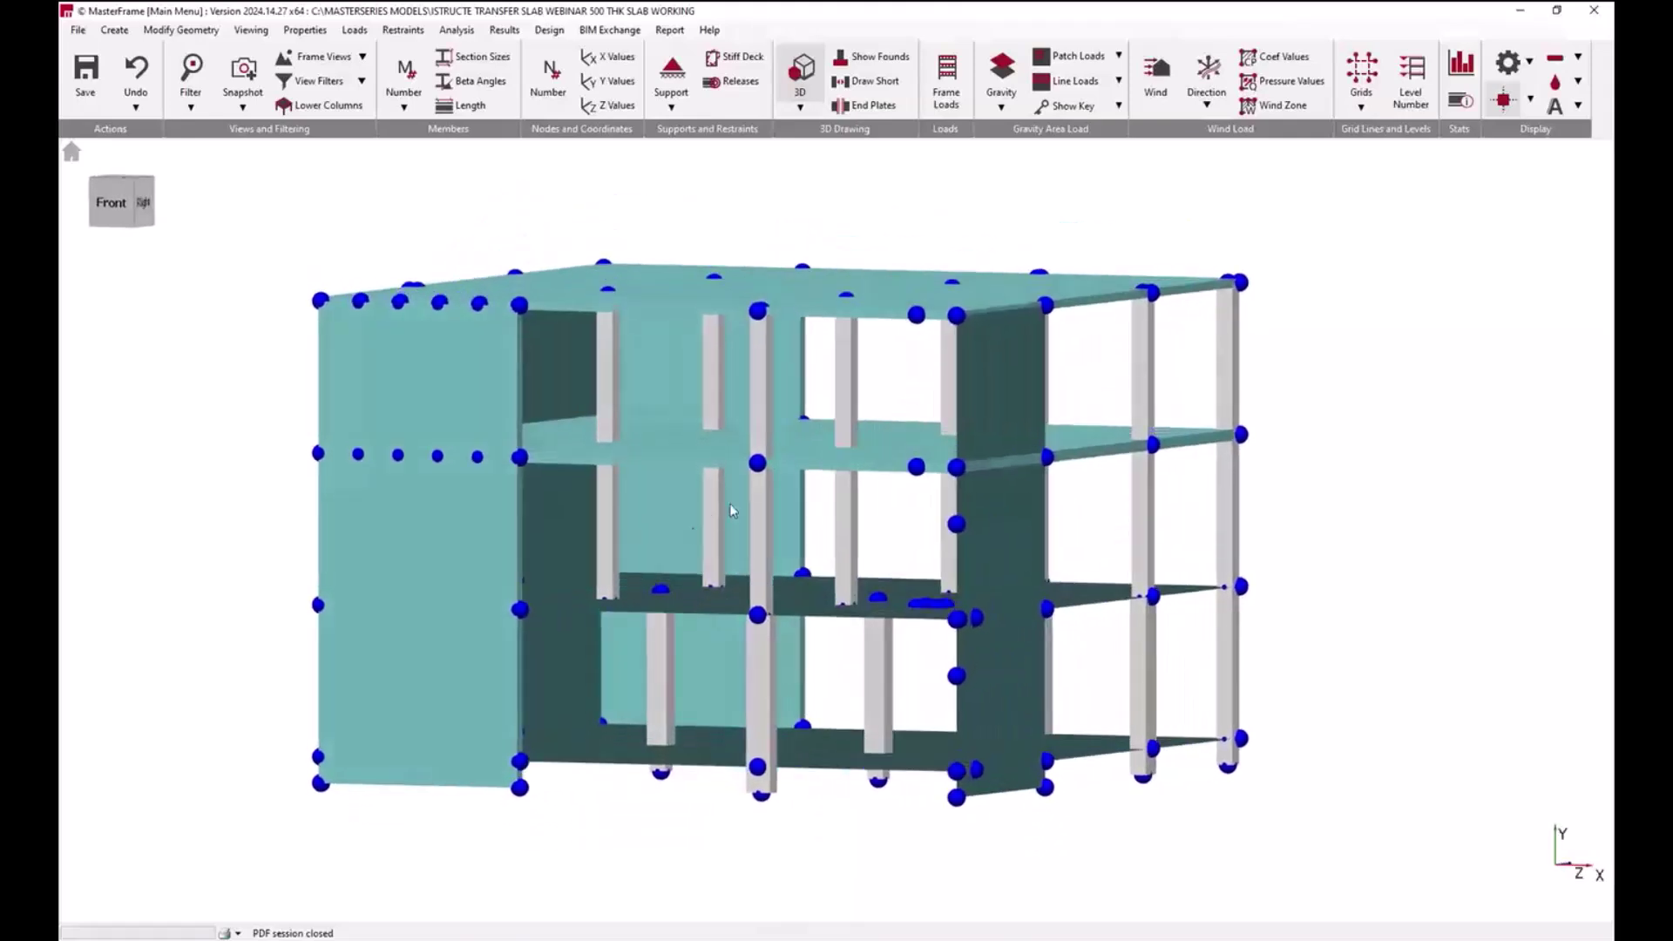
{"action": "middle_click_drag", "start_coordinate": [695, 587], "coordinate": [793, 662]}
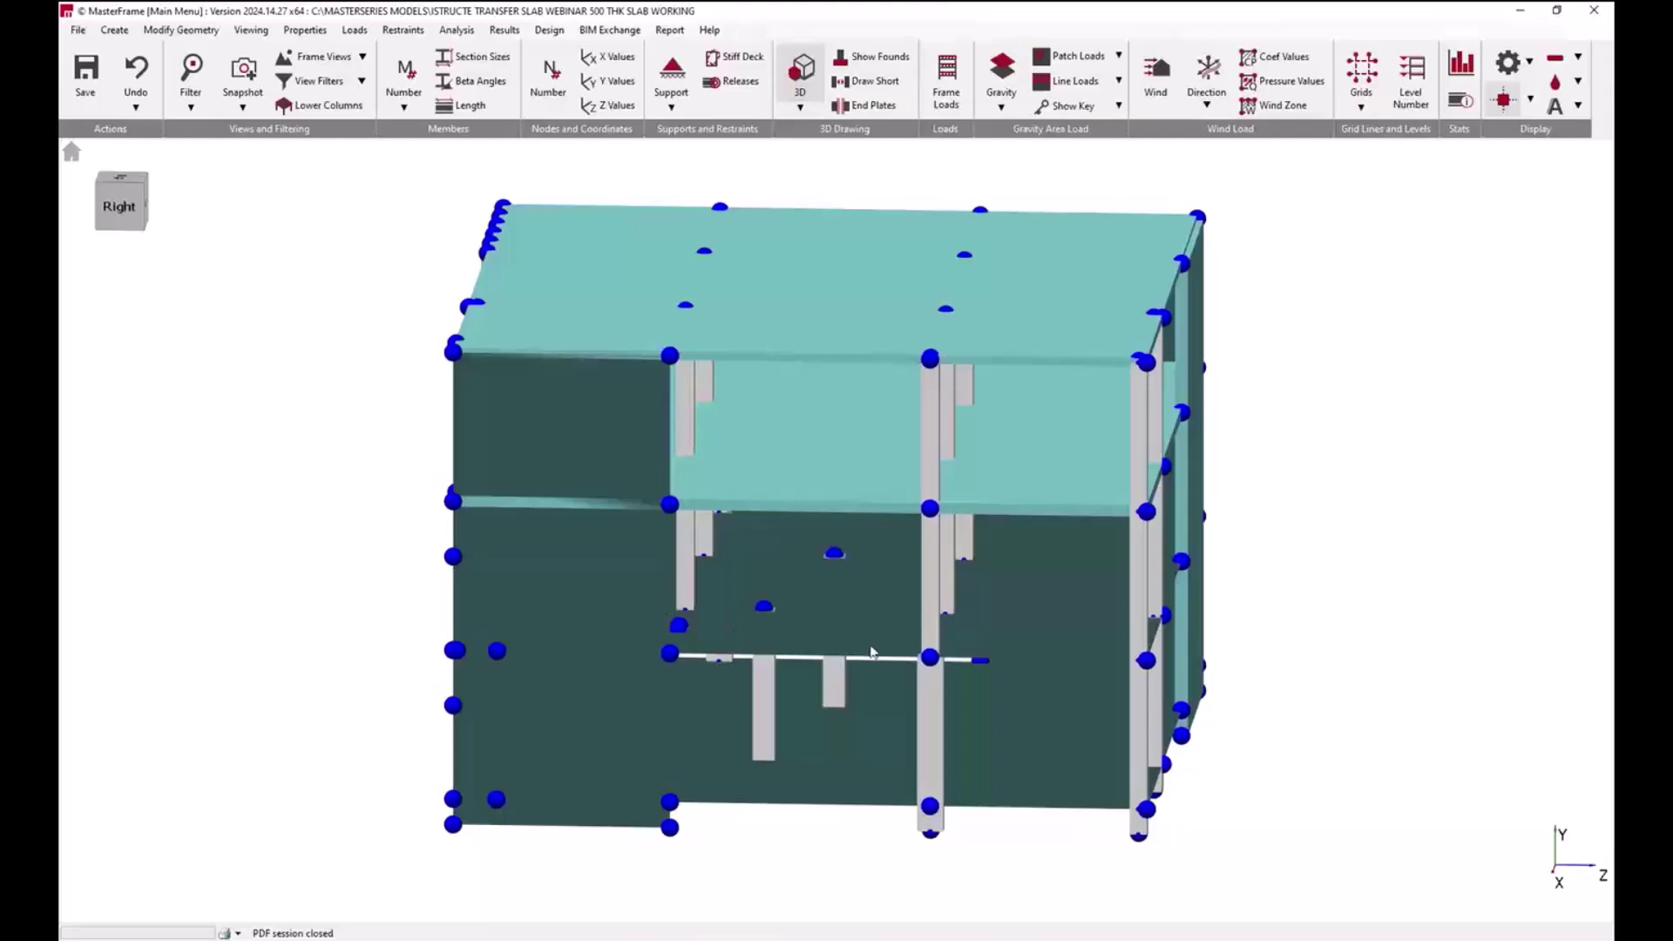
{"action": "middle_click_drag", "start_coordinate": [845, 658], "coordinate": [737, 658]}
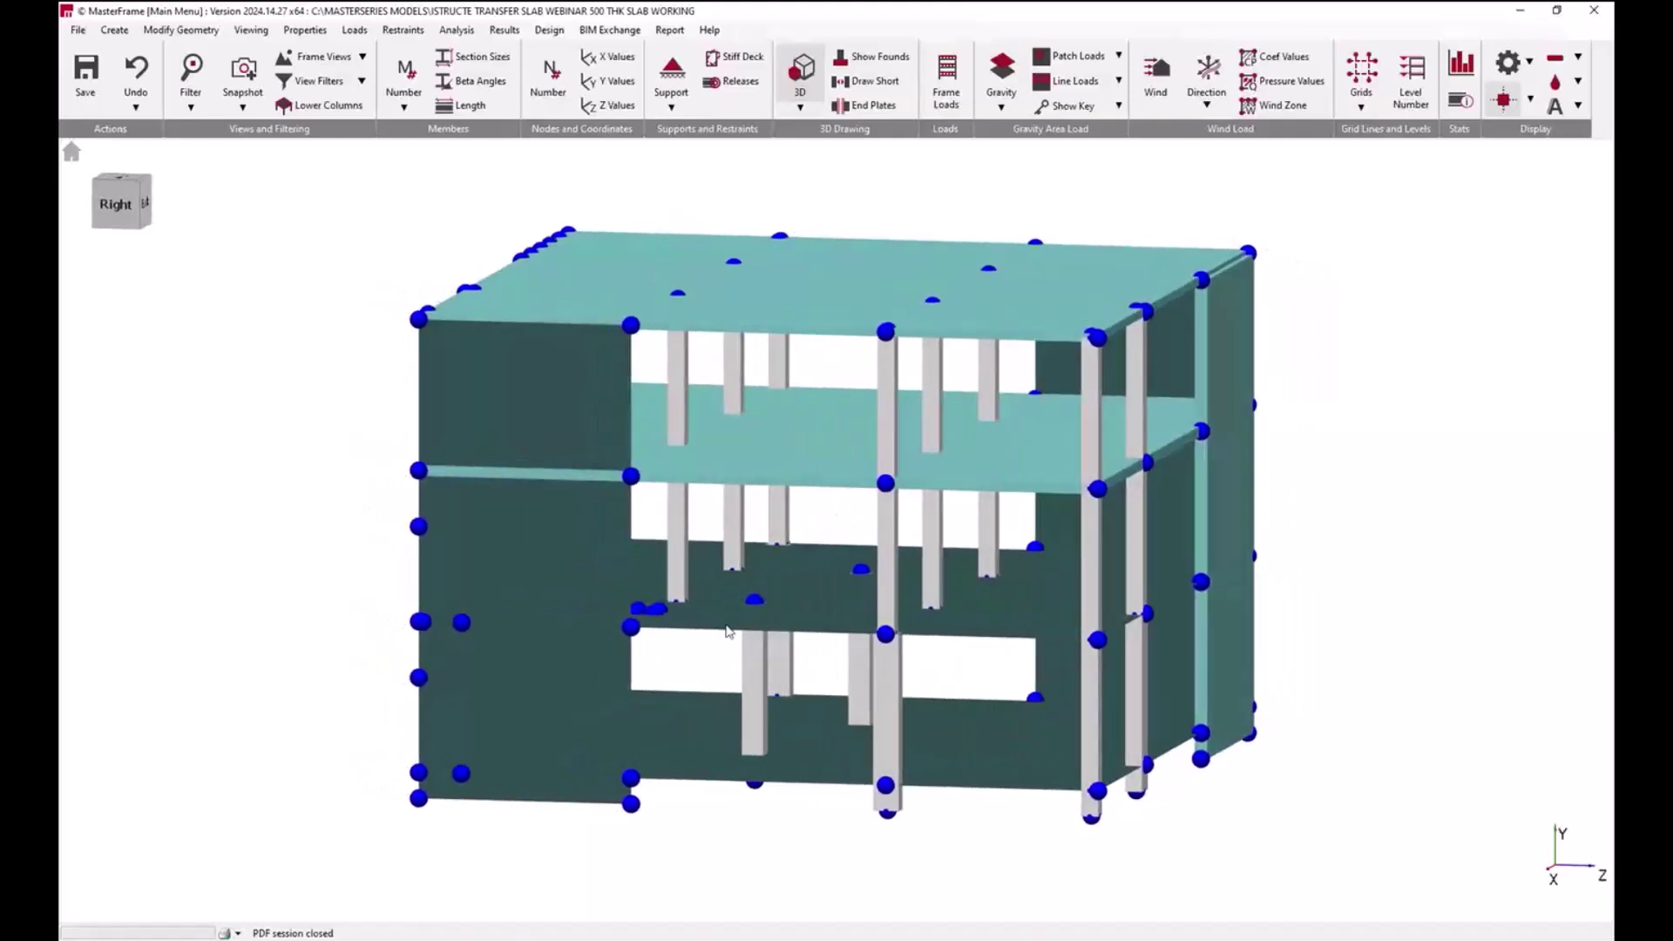
{"action": "middle_click_drag", "start_coordinate": [756, 697], "coordinate": [711, 694]}
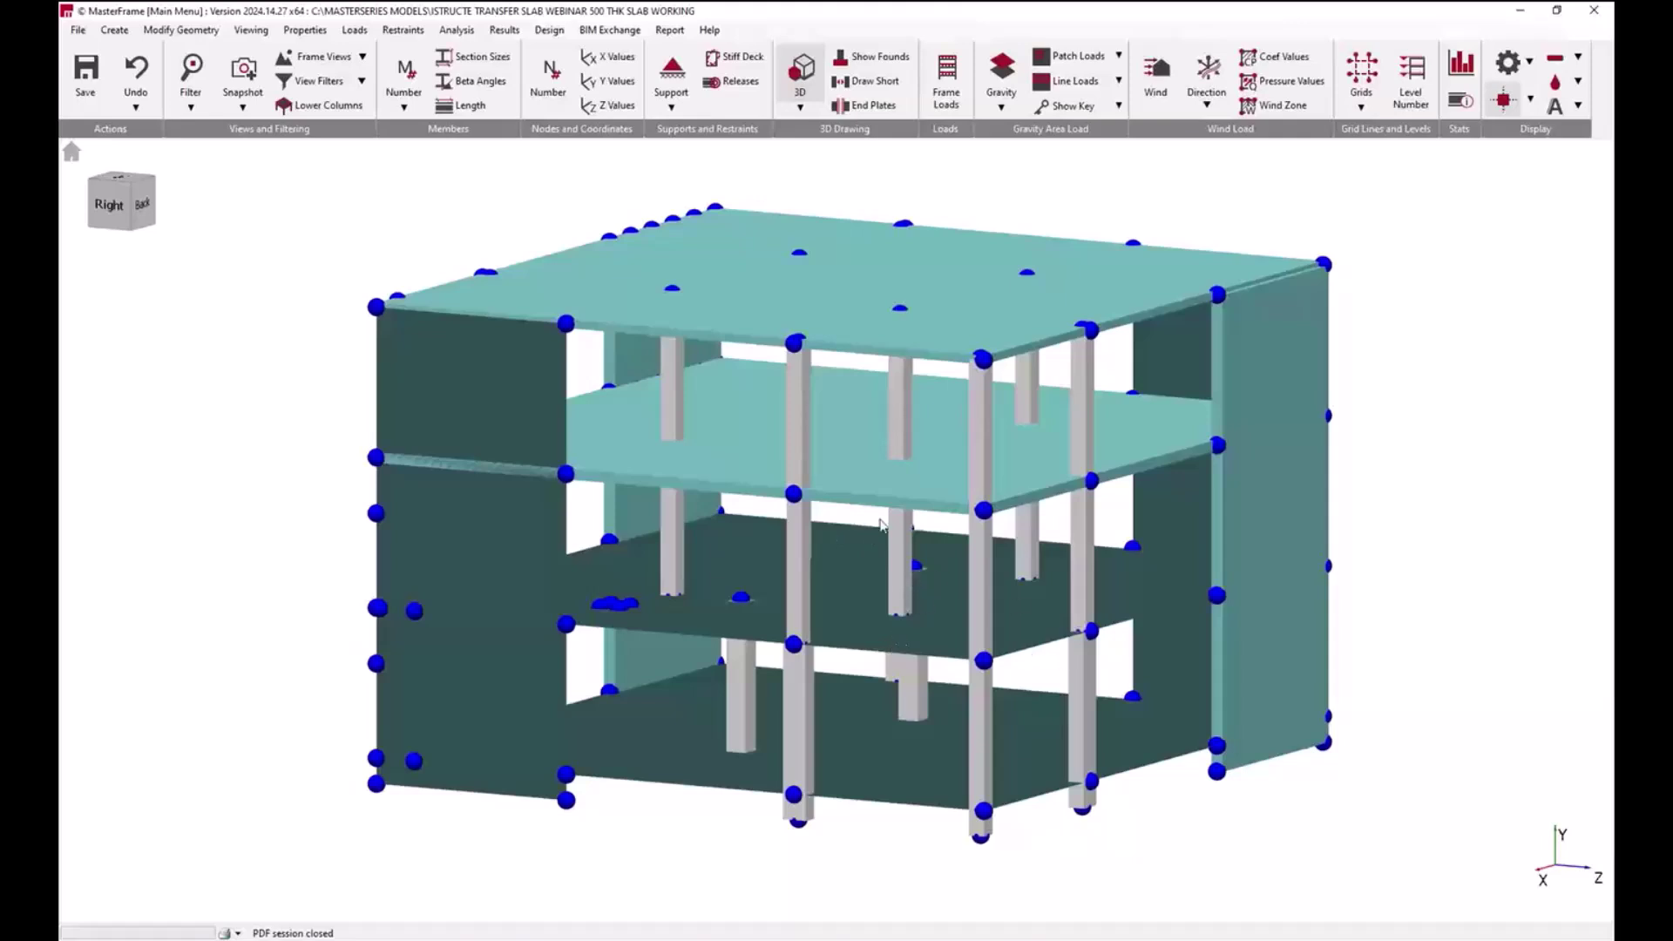
Step: Hide the node markers in the 3D model and examine the transfer slab building from above its right side
{"action": "middle_click_drag", "start_coordinate": [860, 626], "coordinate": [849, 629]}
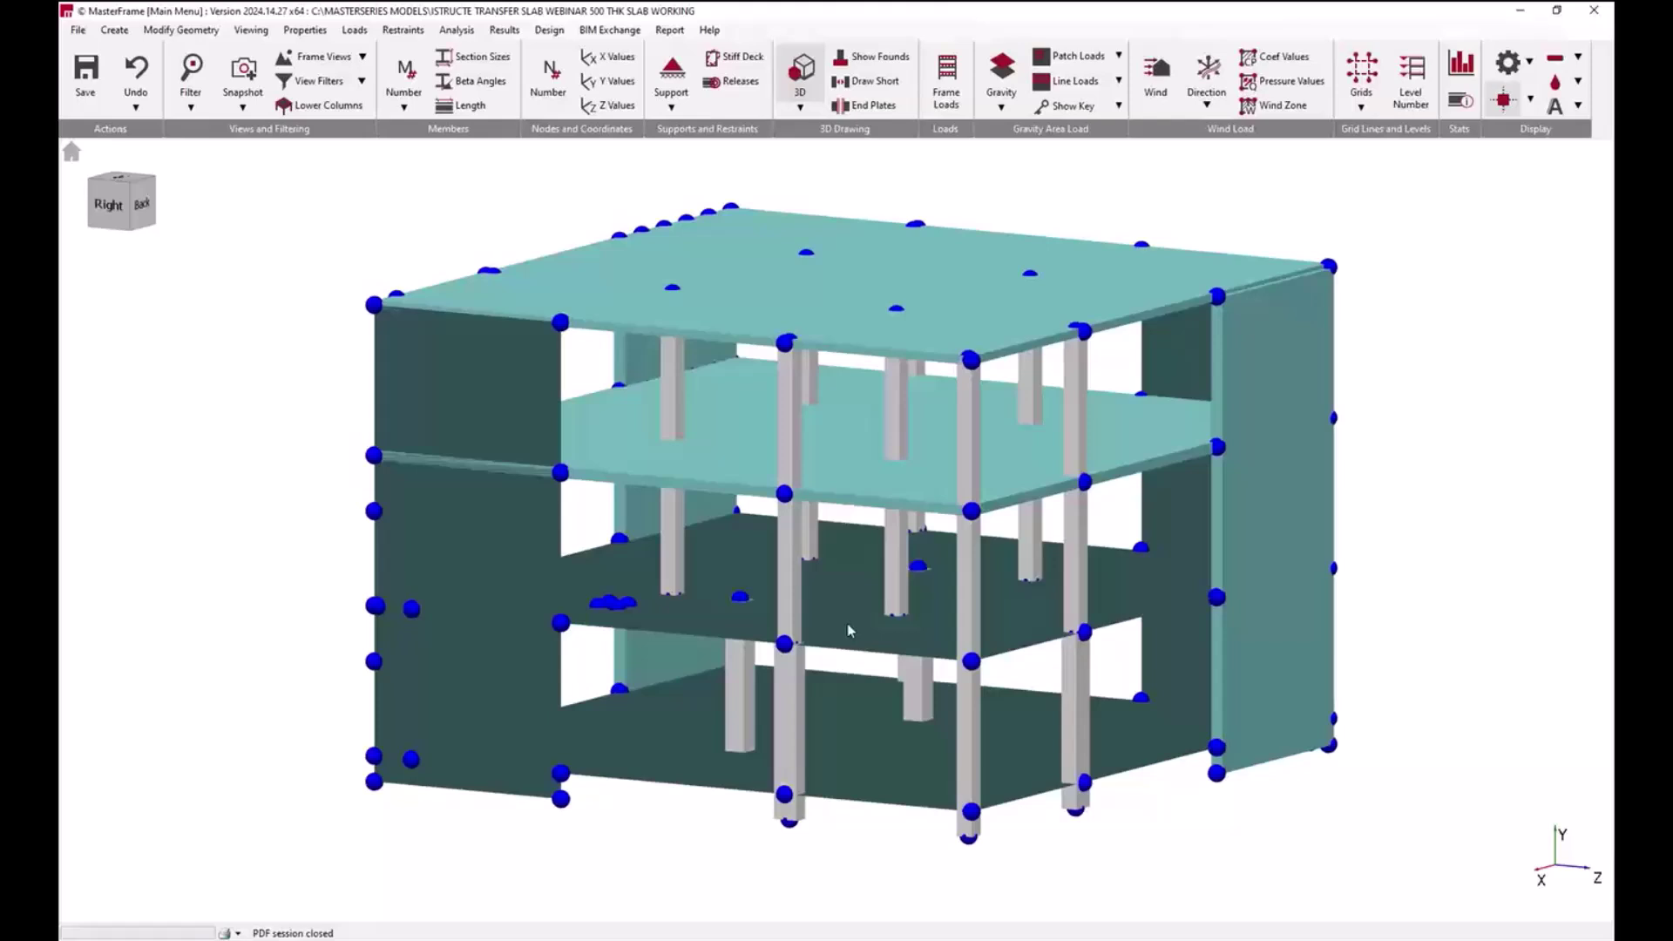
{"action": "middle_click_drag", "start_coordinate": [822, 608], "coordinate": [880, 571]}
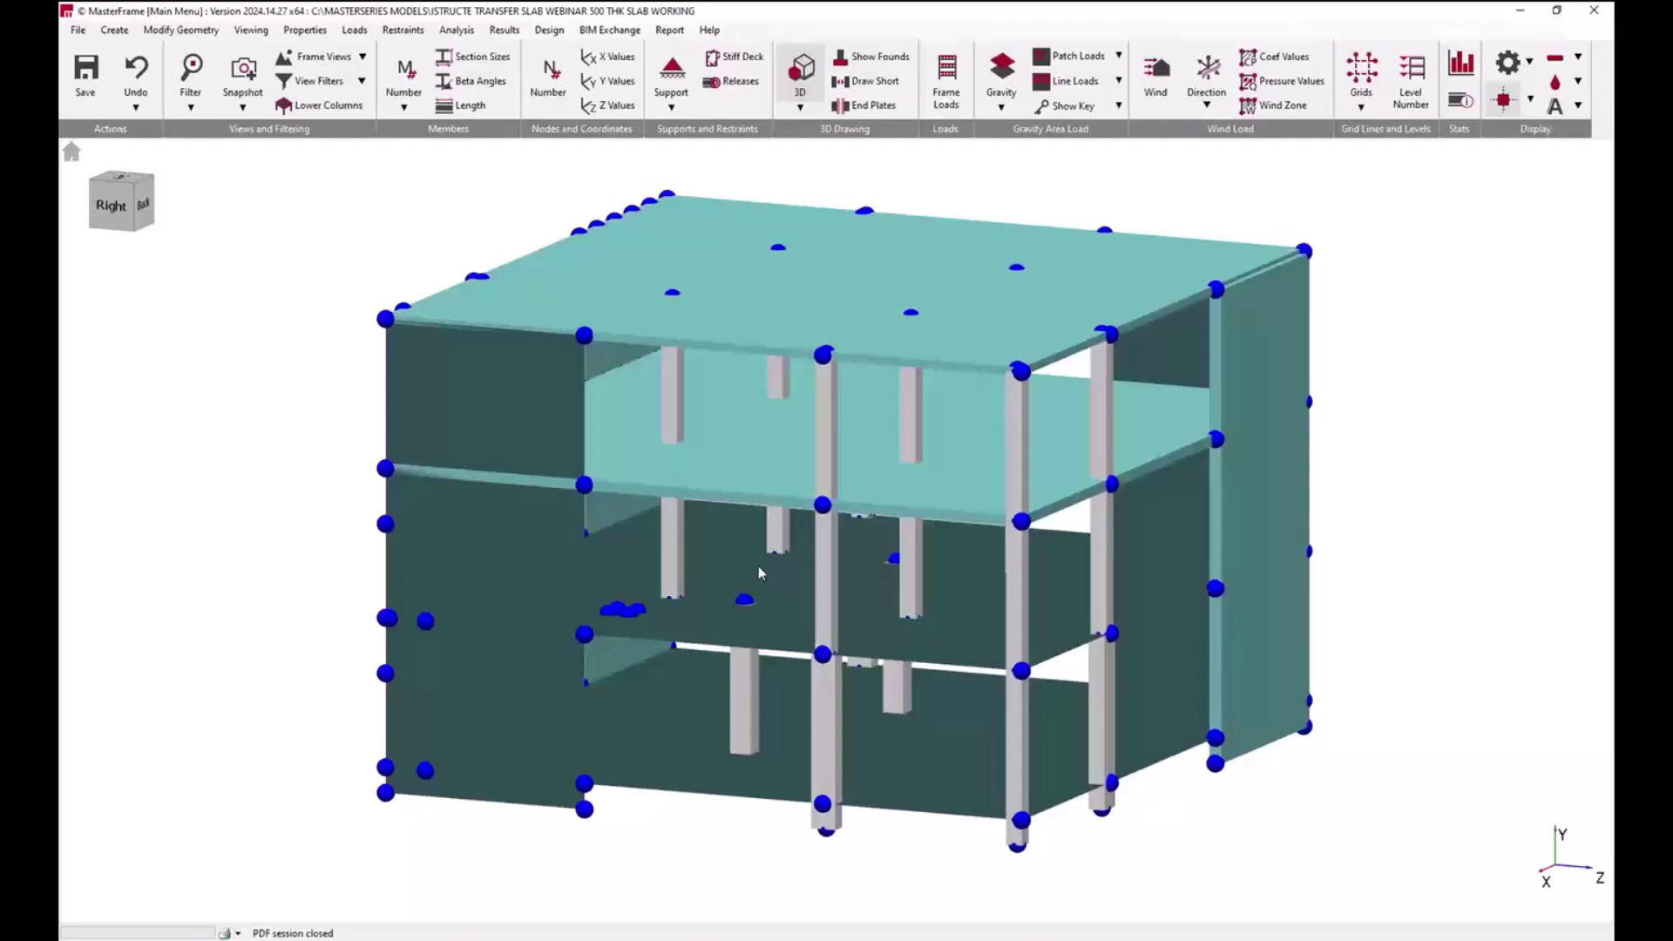
{"action": "mouse_move", "coordinate": [908, 617]}
{"action": "middle_mouse_down"}
{"action": "mouse_move", "coordinate": [930, 610]}
{"action": "mouse_move", "coordinate": [926, 636]}
{"action": "middle_mouse_up"}
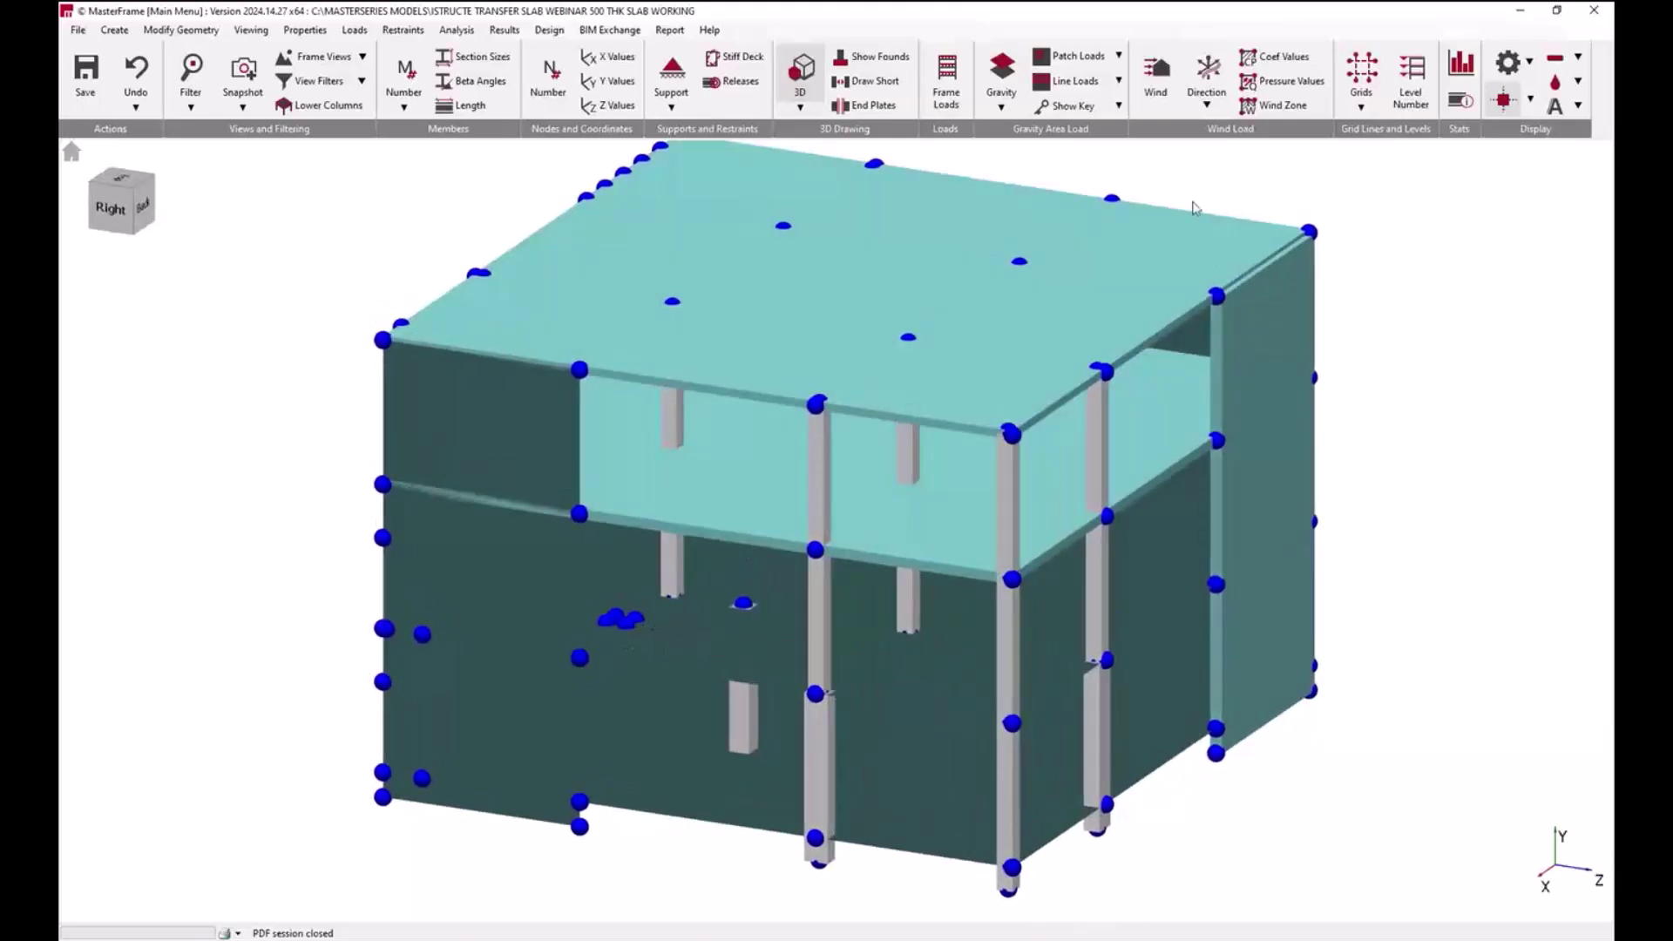
{"action": "left_click", "coordinate": [1503, 99]}
{"action": "middle_click_drag", "start_coordinate": [1022, 530], "coordinate": [1018, 521]}
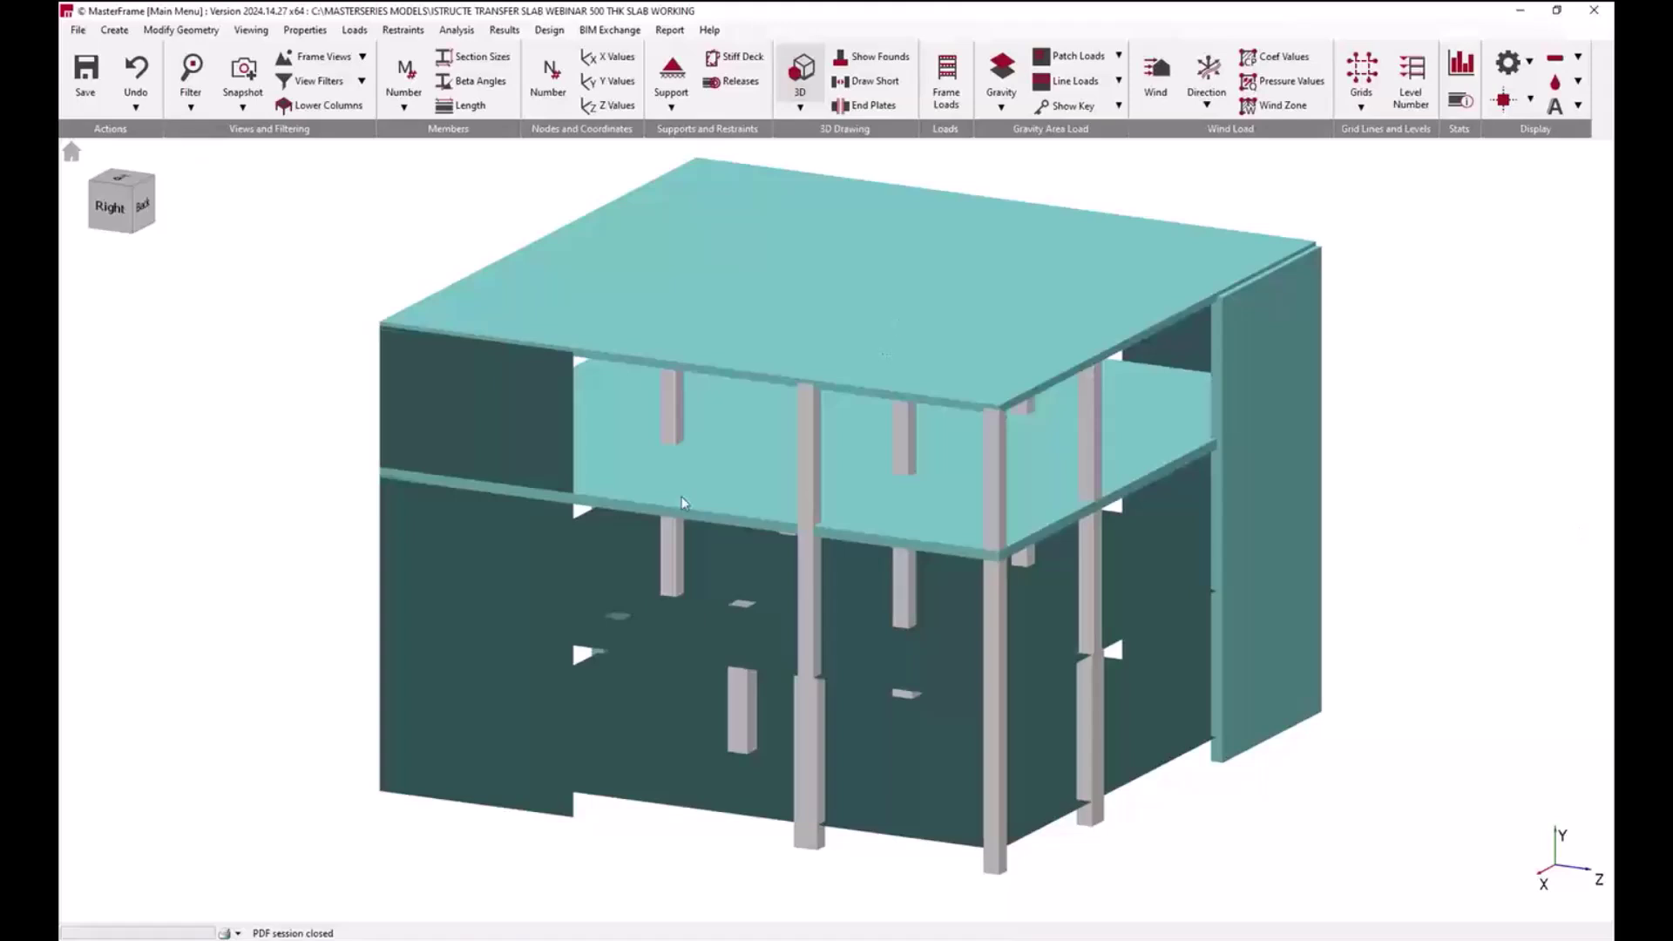
{"action": "middle_click_drag", "start_coordinate": [787, 630], "coordinate": [792, 624]}
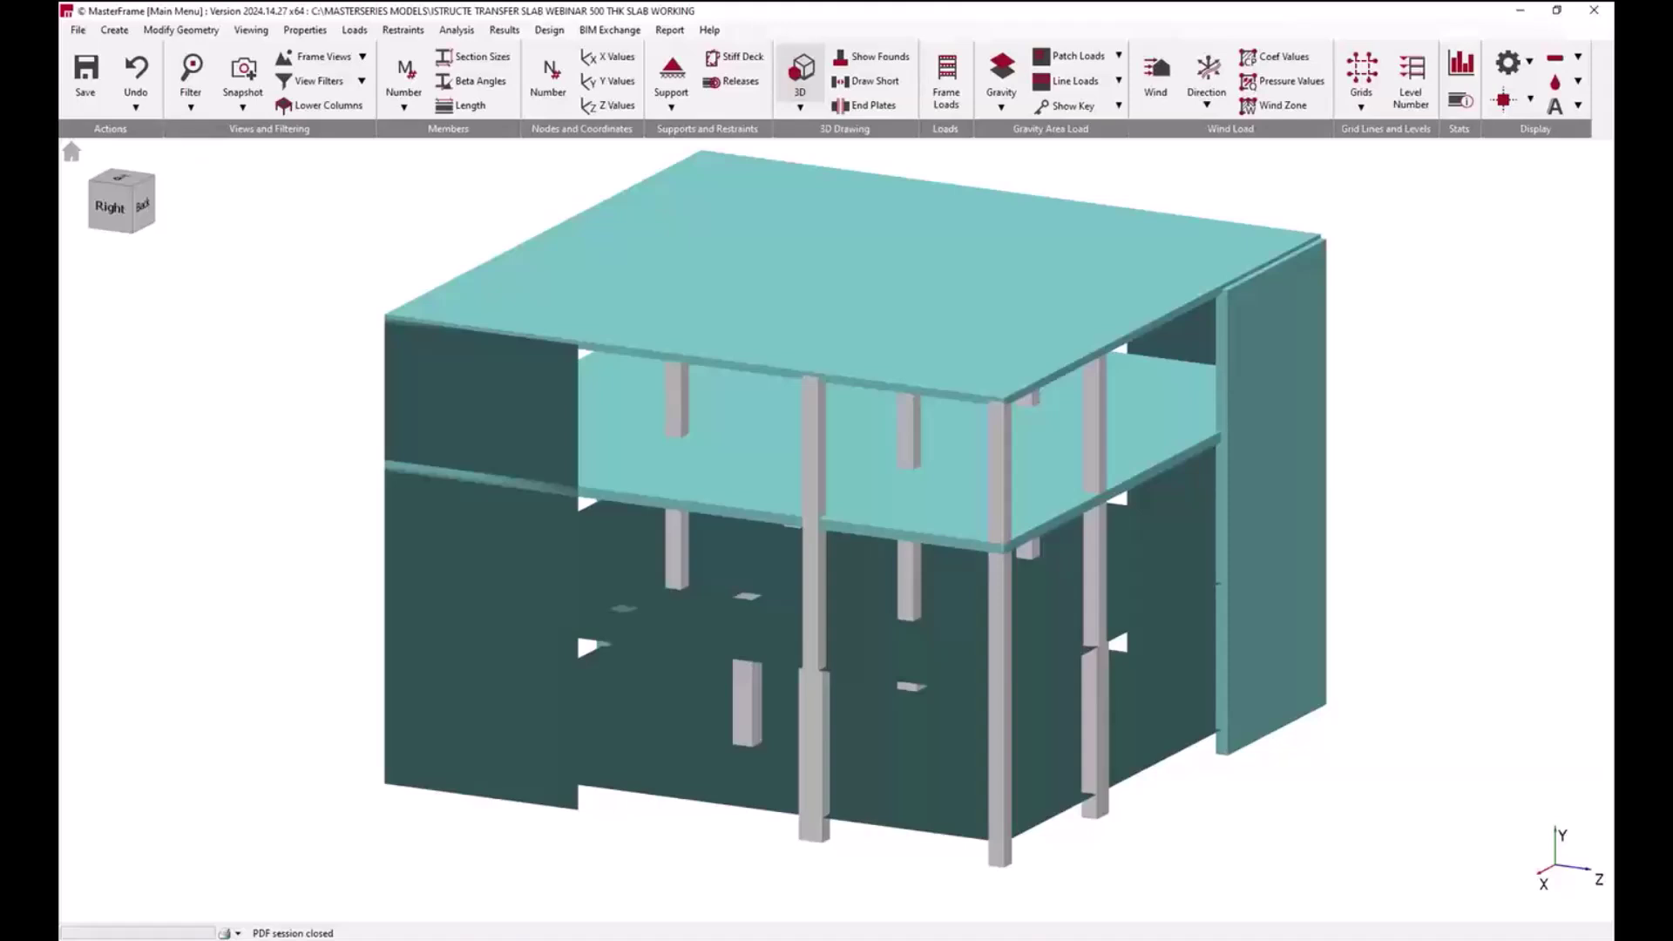
Step: Show the plan at Level 1, open the FE surface editor and select the First Floor slab
{"action": "left_click", "coordinate": [362, 57]}
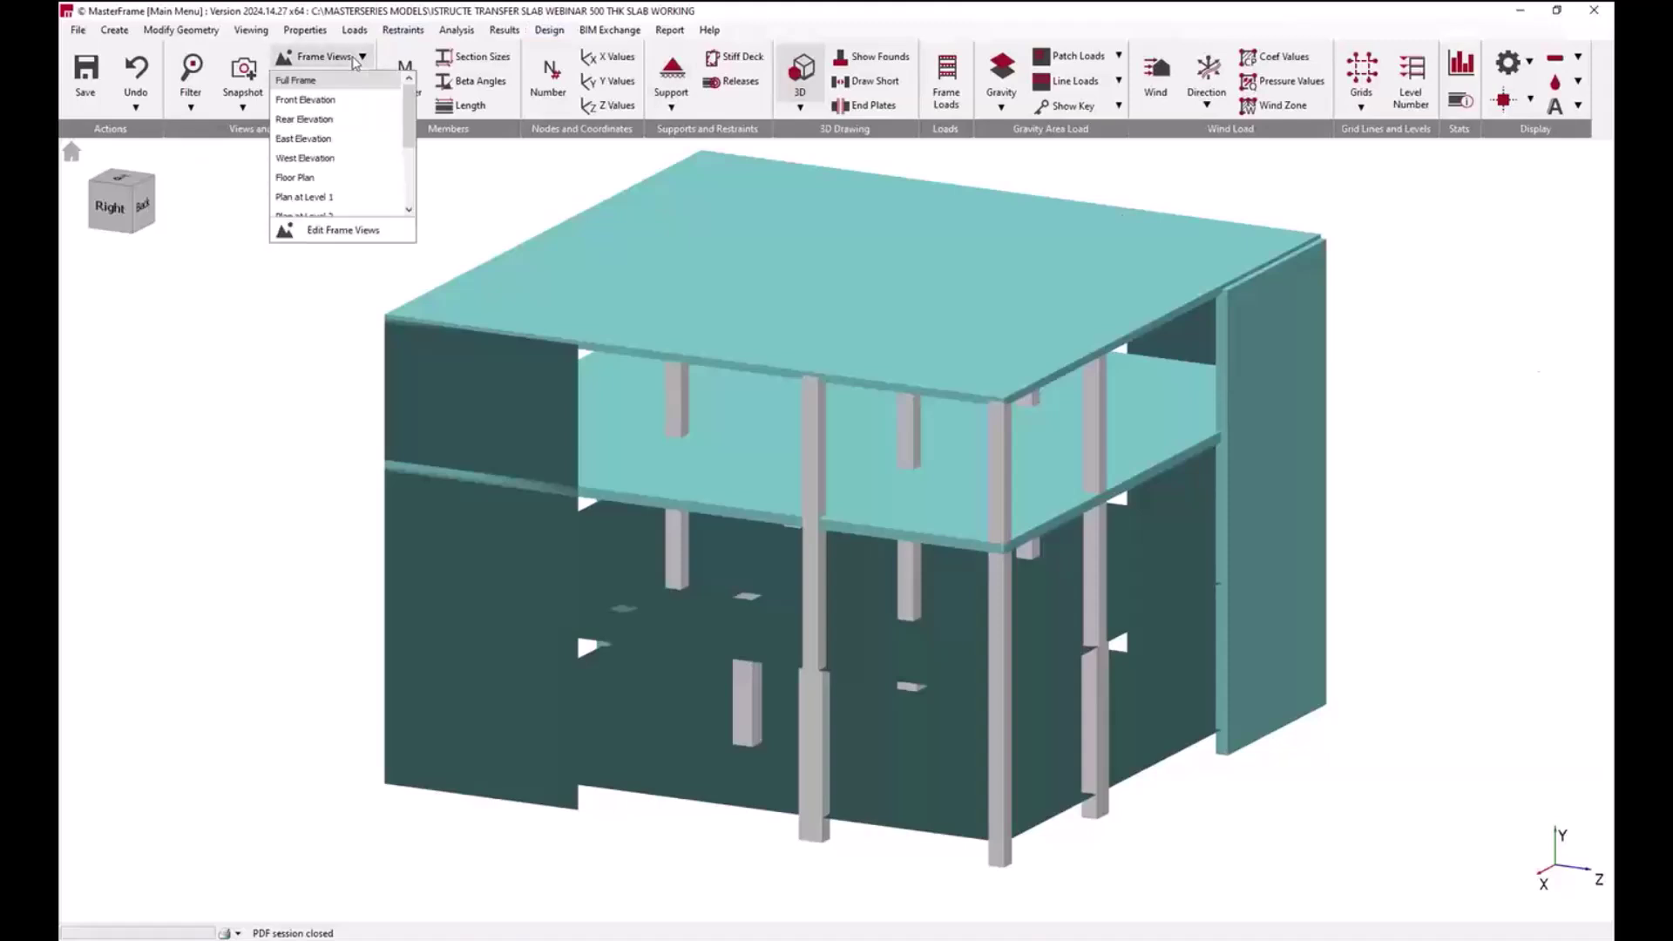
{"action": "left_click", "coordinate": [338, 204]}
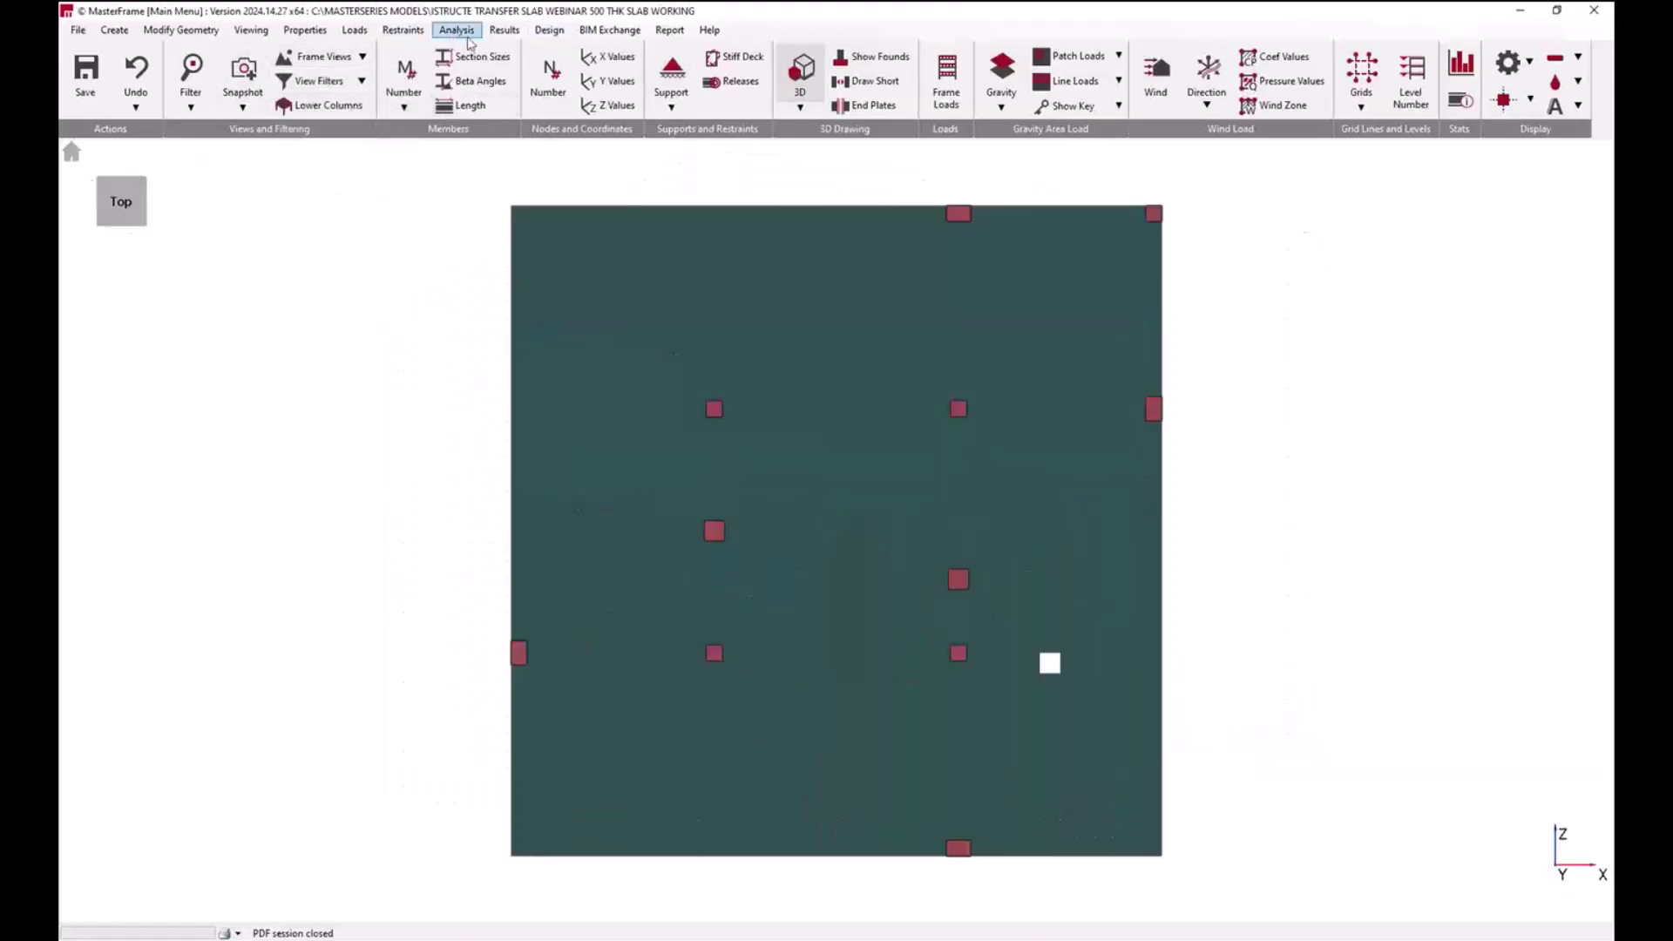
{"action": "left_click", "coordinate": [171, 33]}
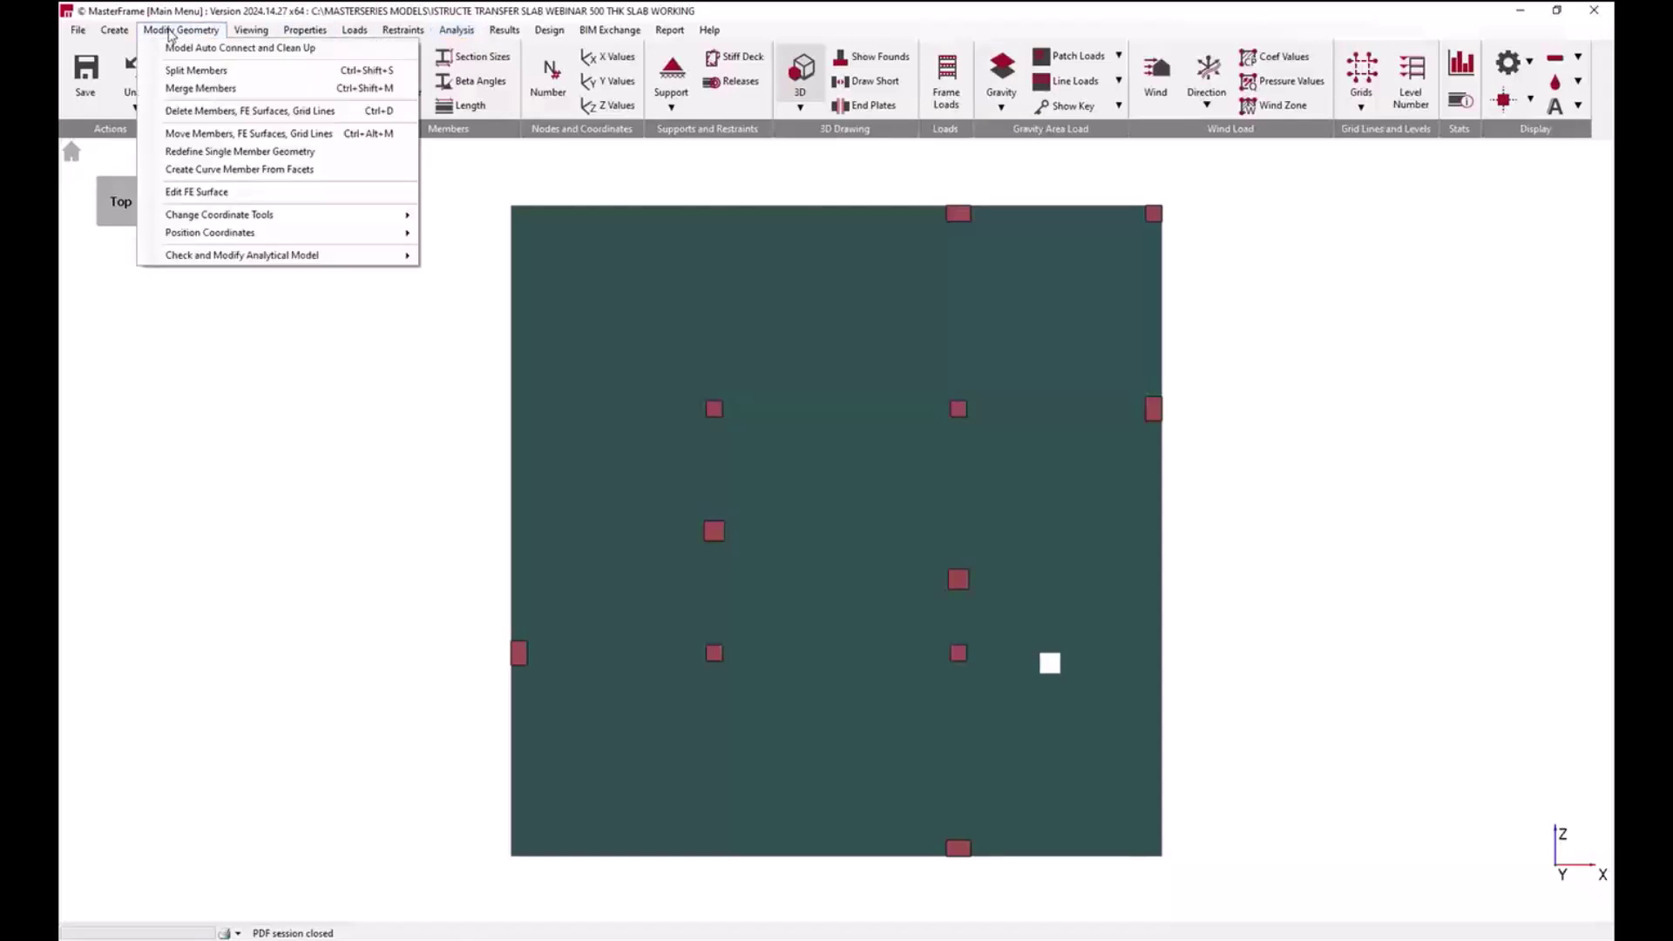
{"action": "left_click", "coordinate": [295, 193]}
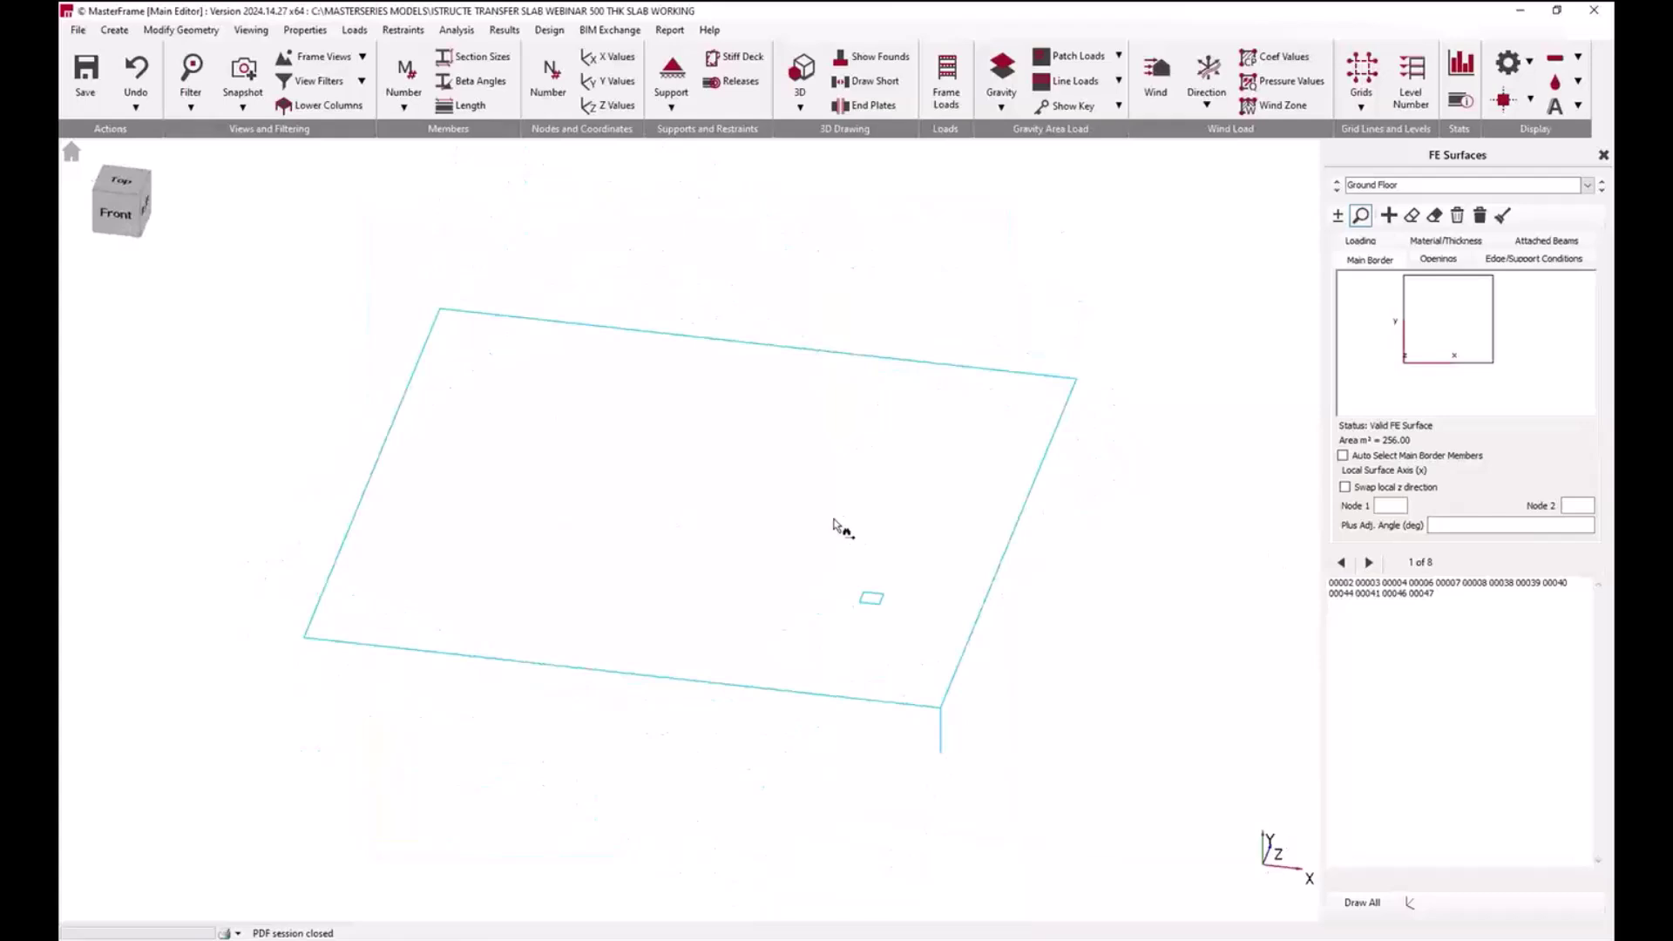
{"action": "left_click", "coordinate": [1011, 375]}
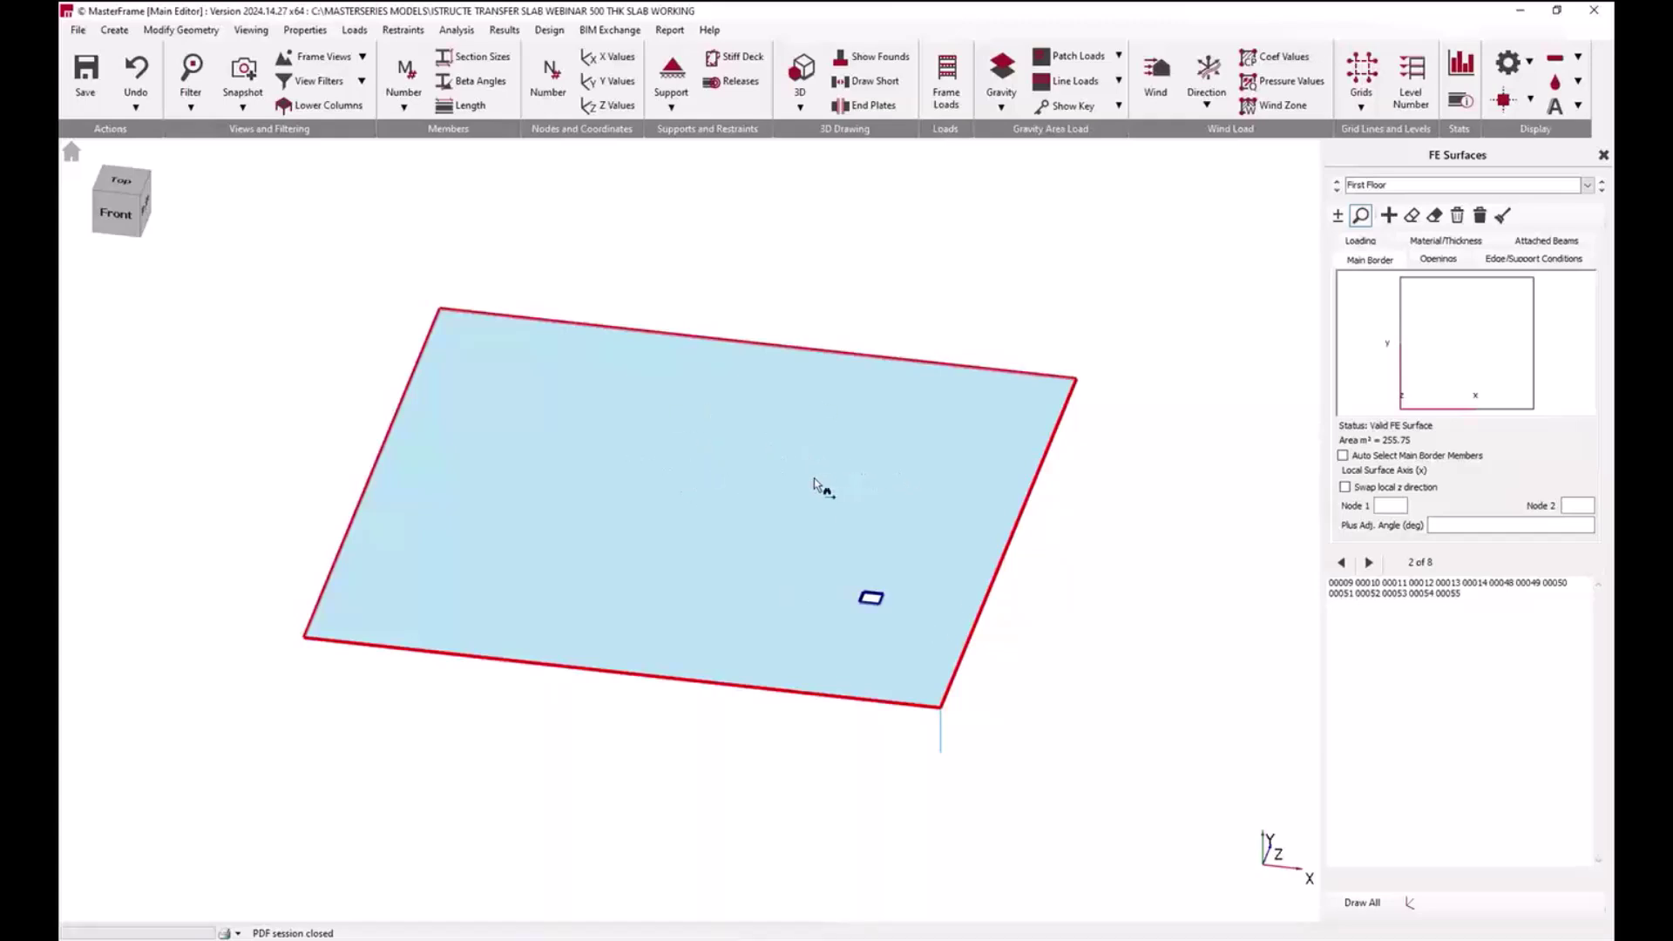
{"action": "scroll", "coordinate": [747, 481], "scroll_direction": "up", "scroll_amount": 2}
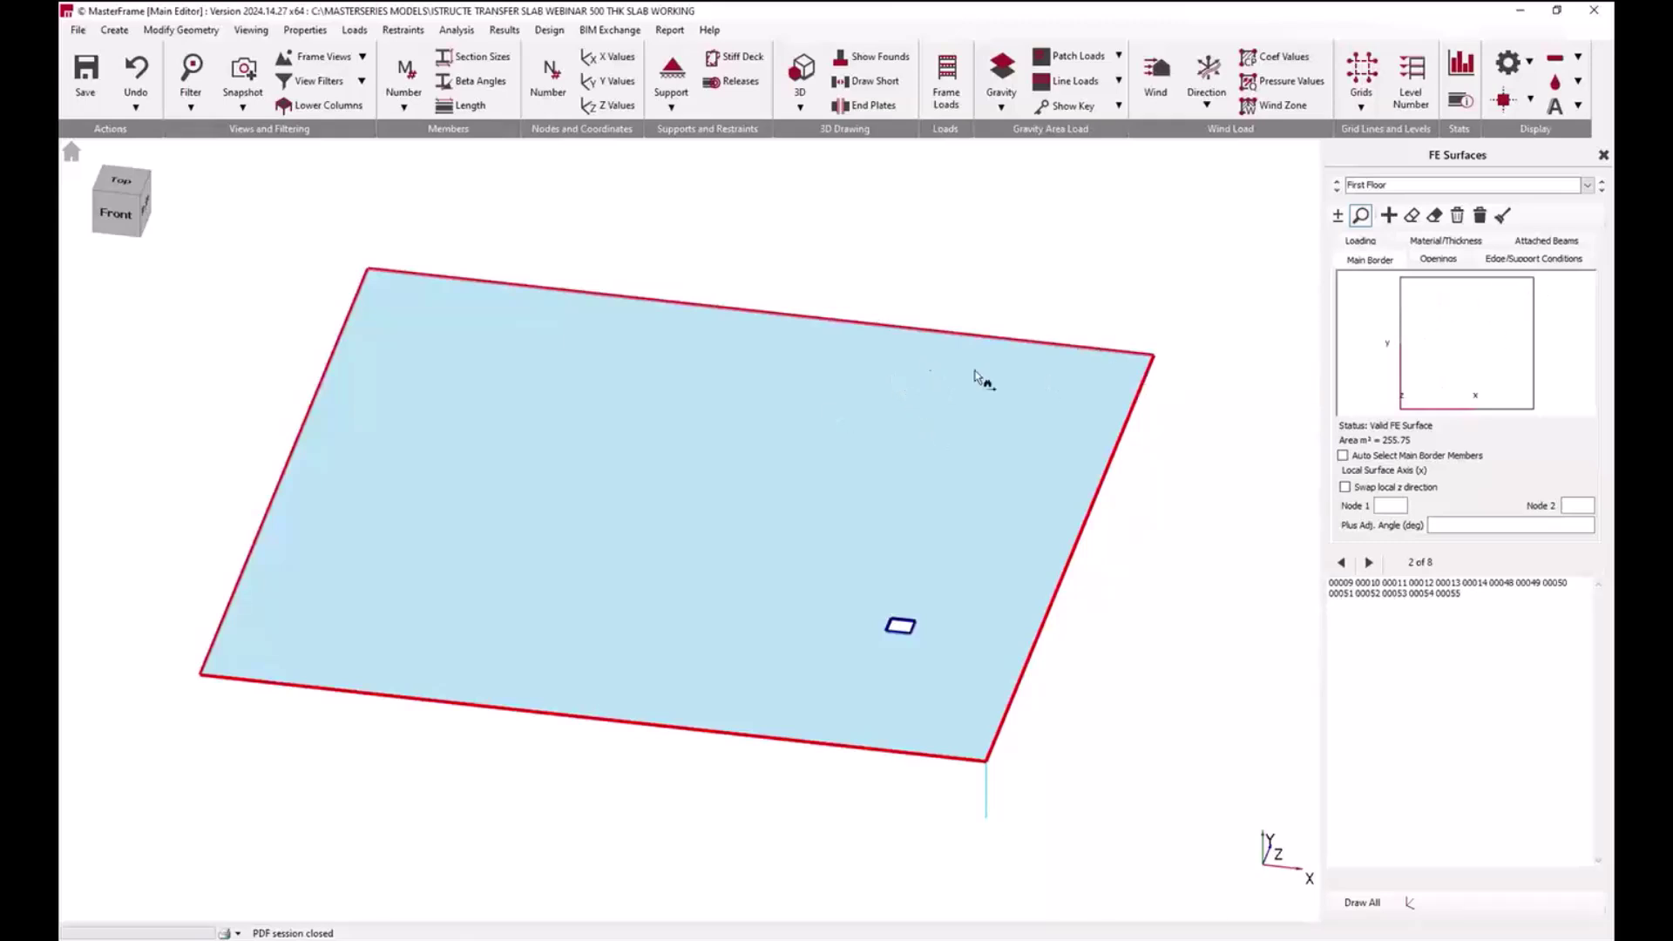
Step: Review Opening 1 of the First Floor slab, checking it with the 3D rendering
{"action": "left_click", "coordinate": [1437, 259]}
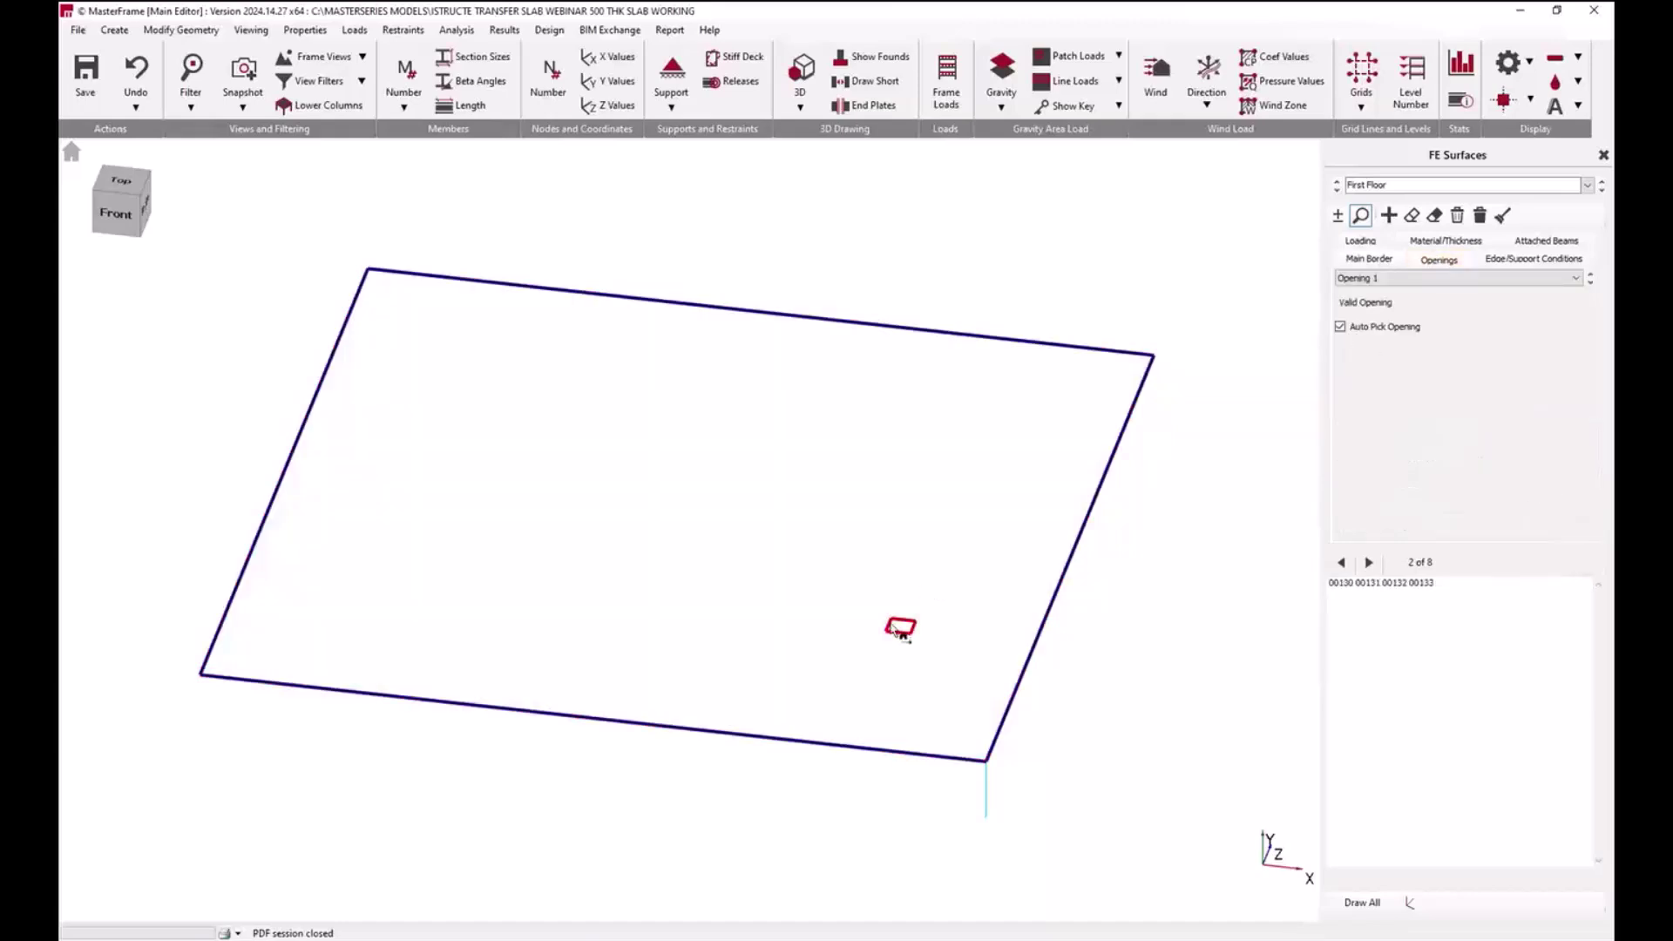
{"action": "left_click", "coordinate": [811, 73]}
{"action": "left_click", "coordinate": [810, 73]}
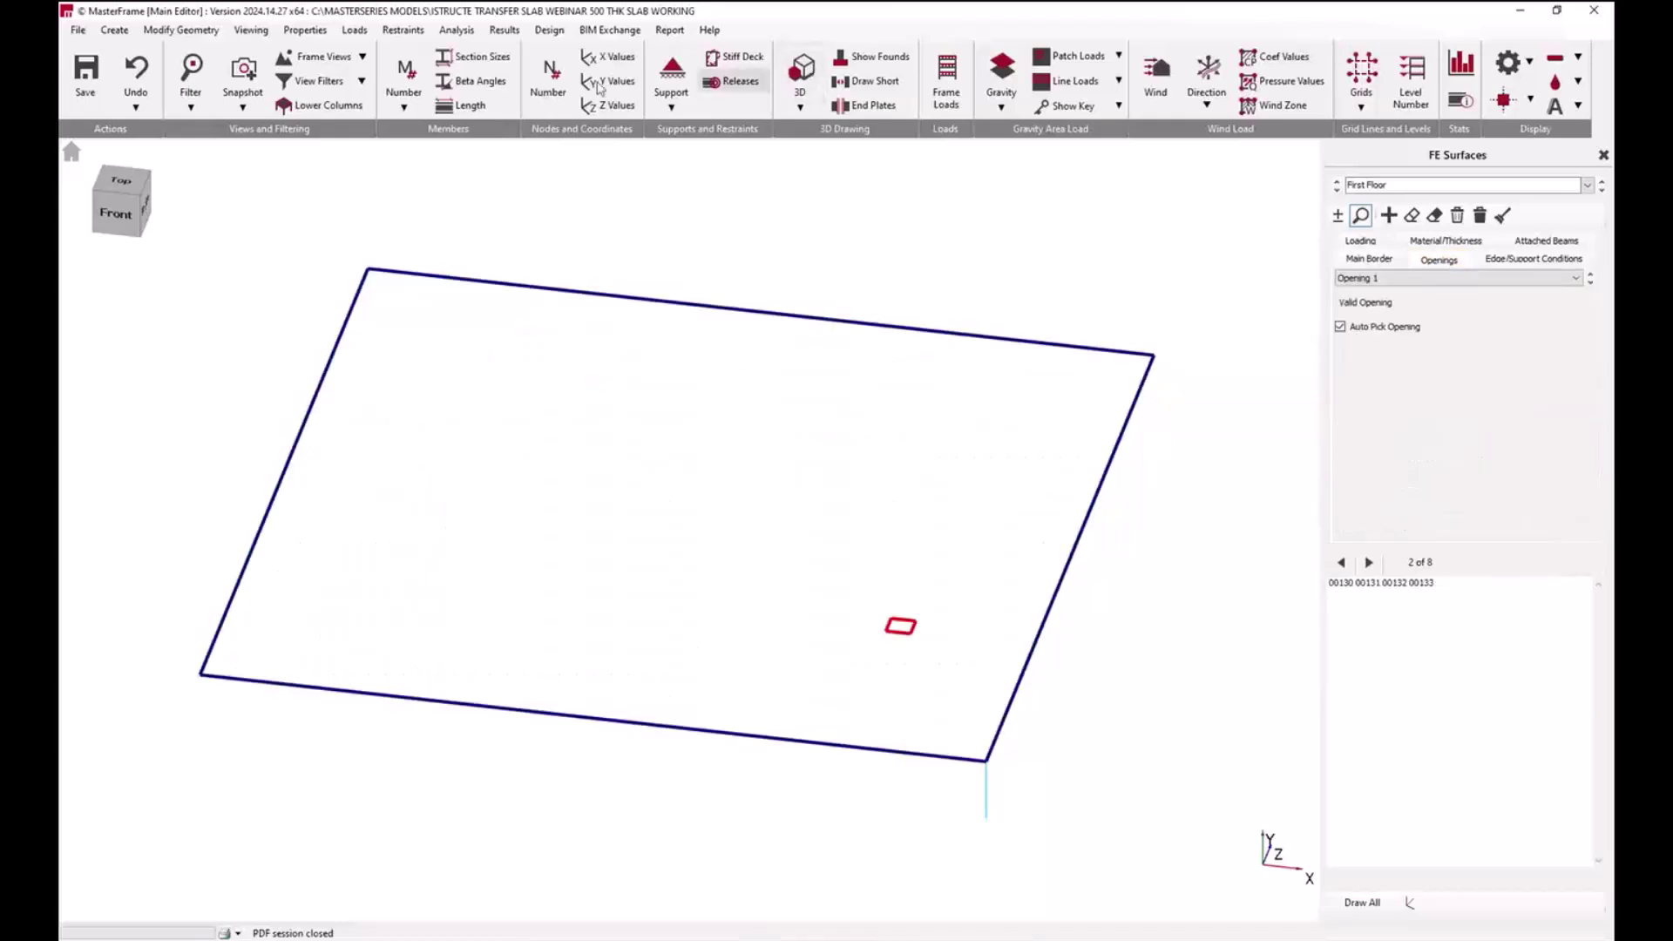
Step: Filter the view to the member viewing group First Floor Slab with Planted and Supporting Columns 3d, shown in the default isometric view
{"action": "left_click", "coordinate": [313, 80]}
{"action": "left_click", "coordinate": [280, 145]}
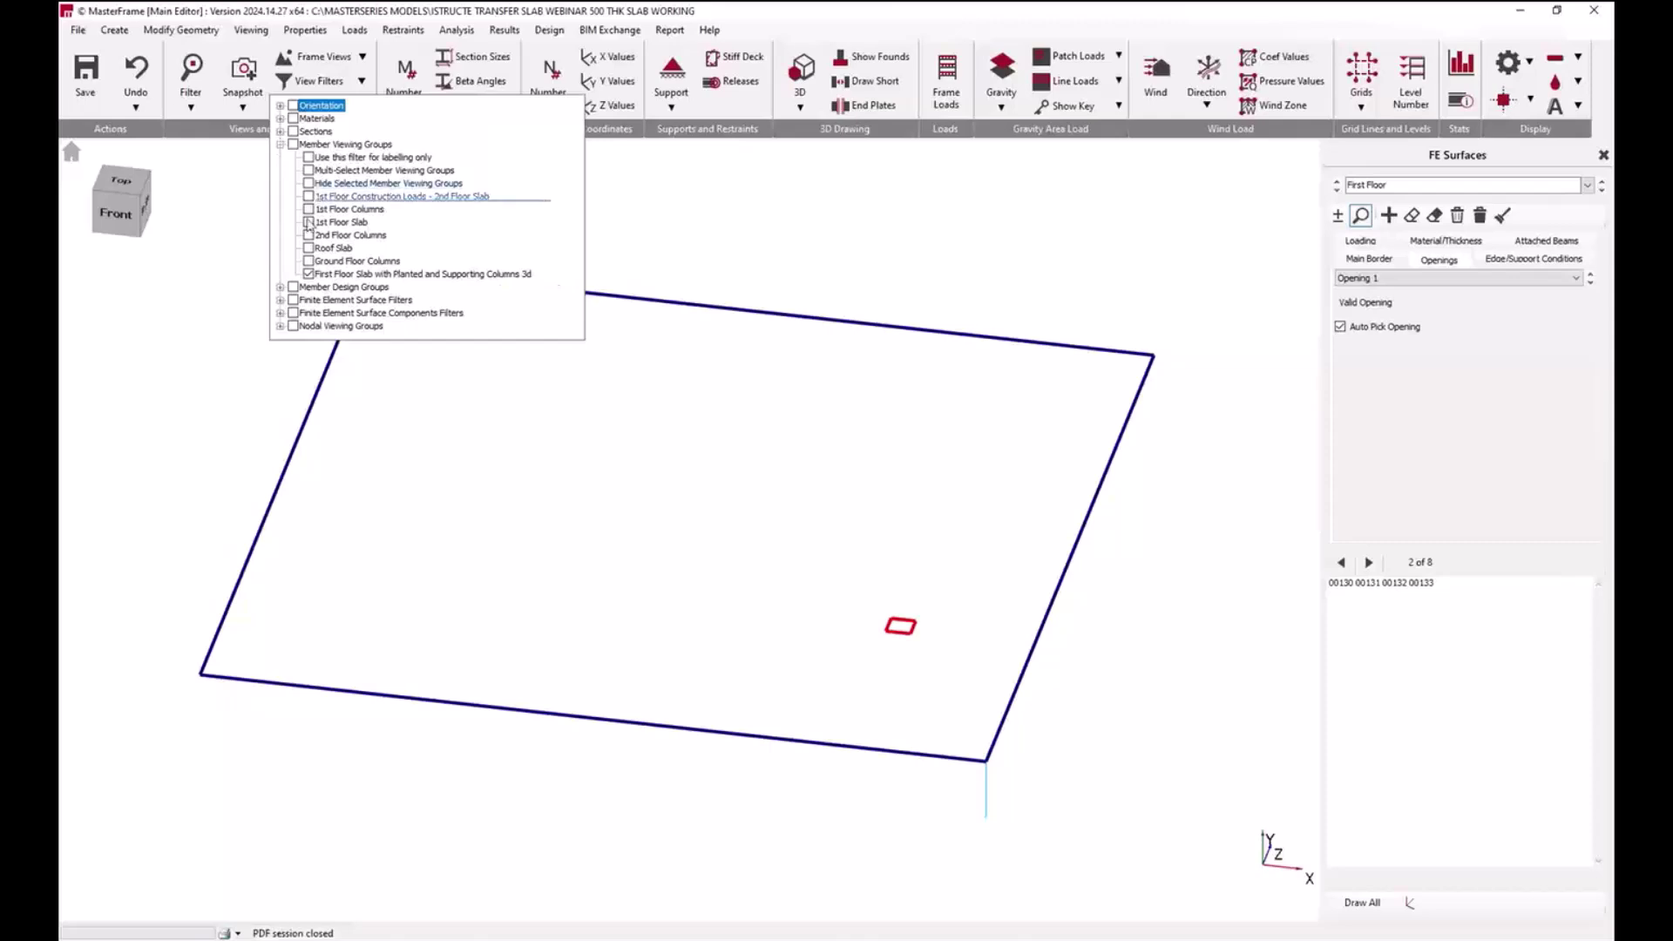
{"action": "left_click", "coordinate": [294, 145]}
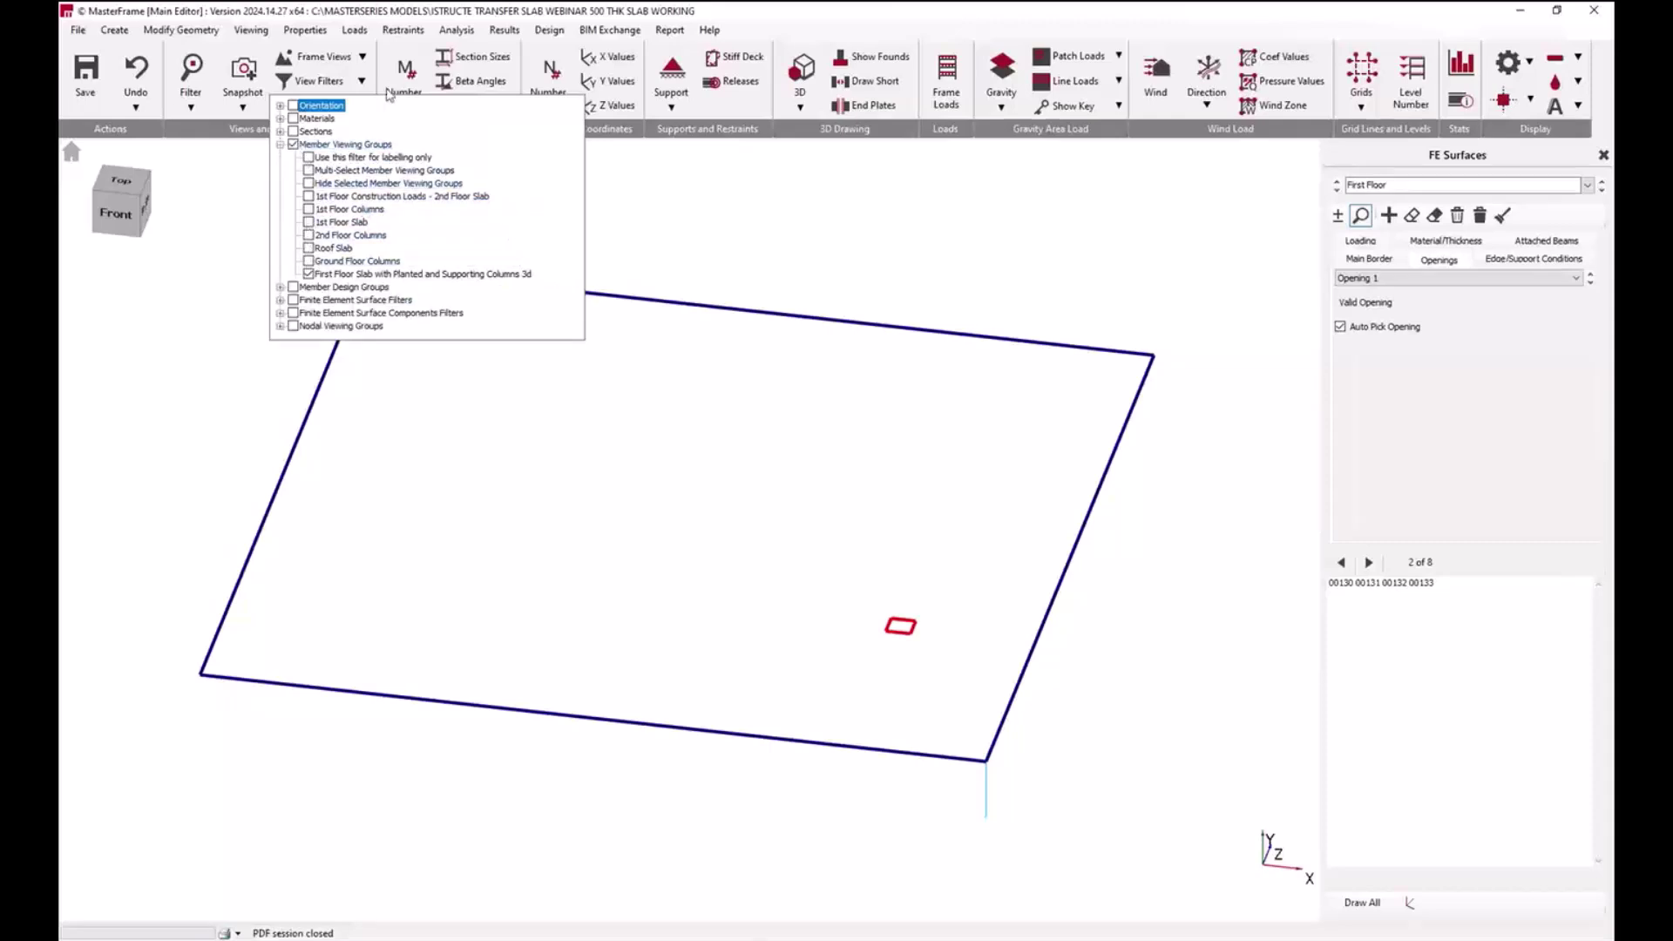
{"action": "left_click", "coordinate": [799, 84]}
{"action": "left_click", "coordinate": [799, 84]}
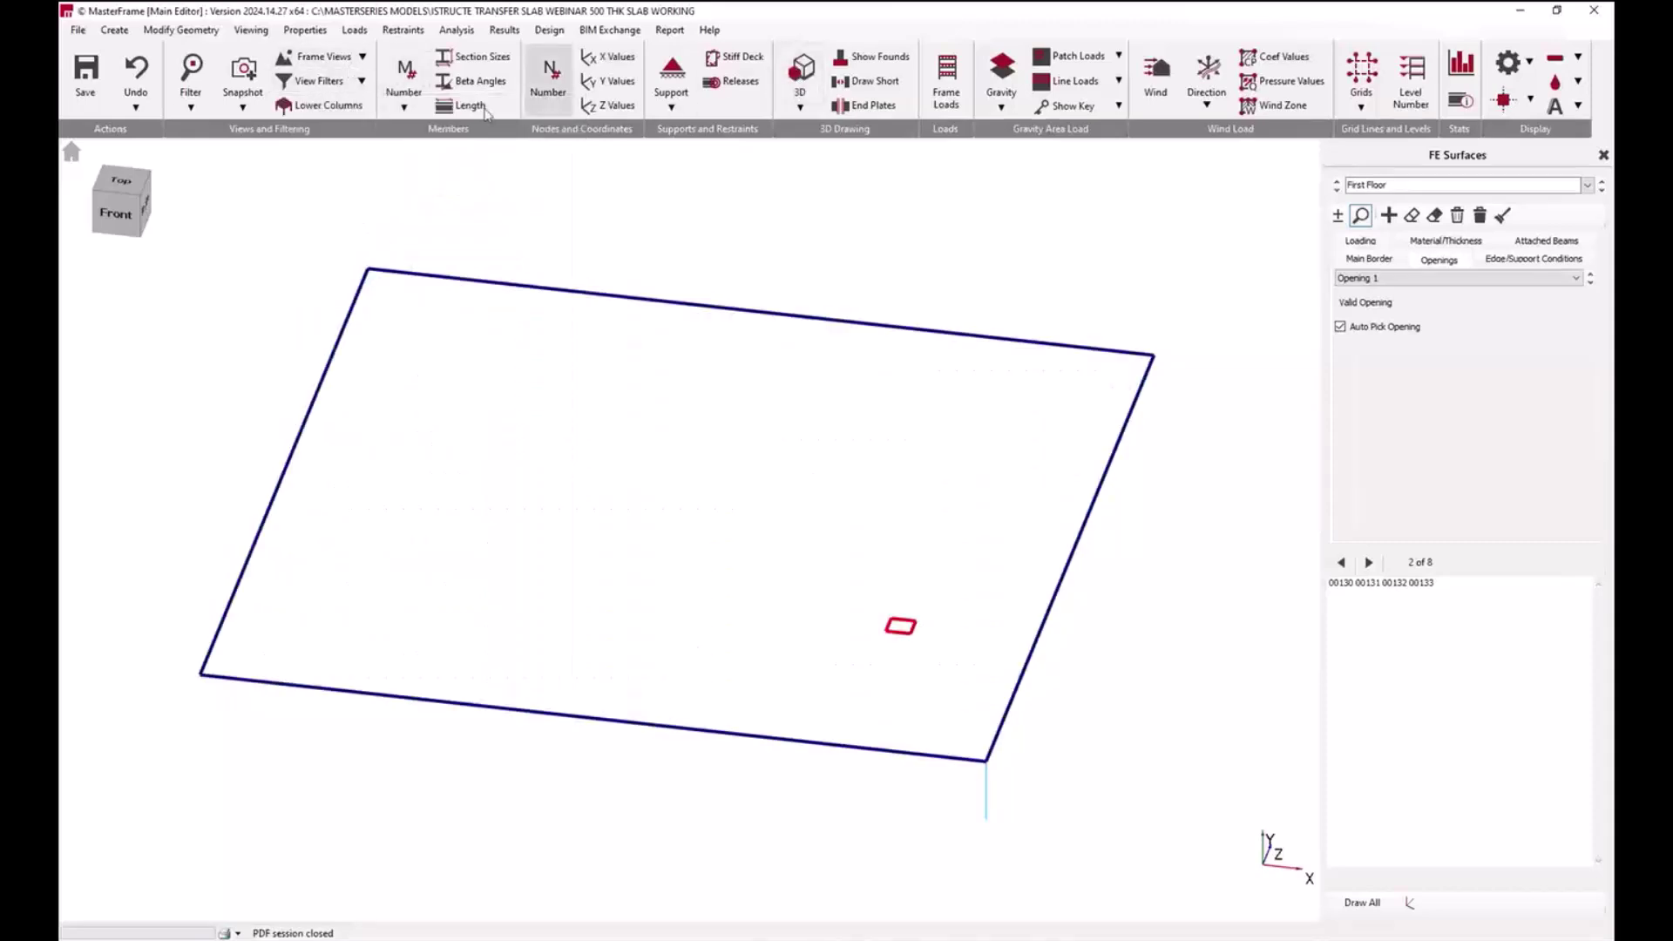
{"action": "left_click", "coordinate": [71, 152]}
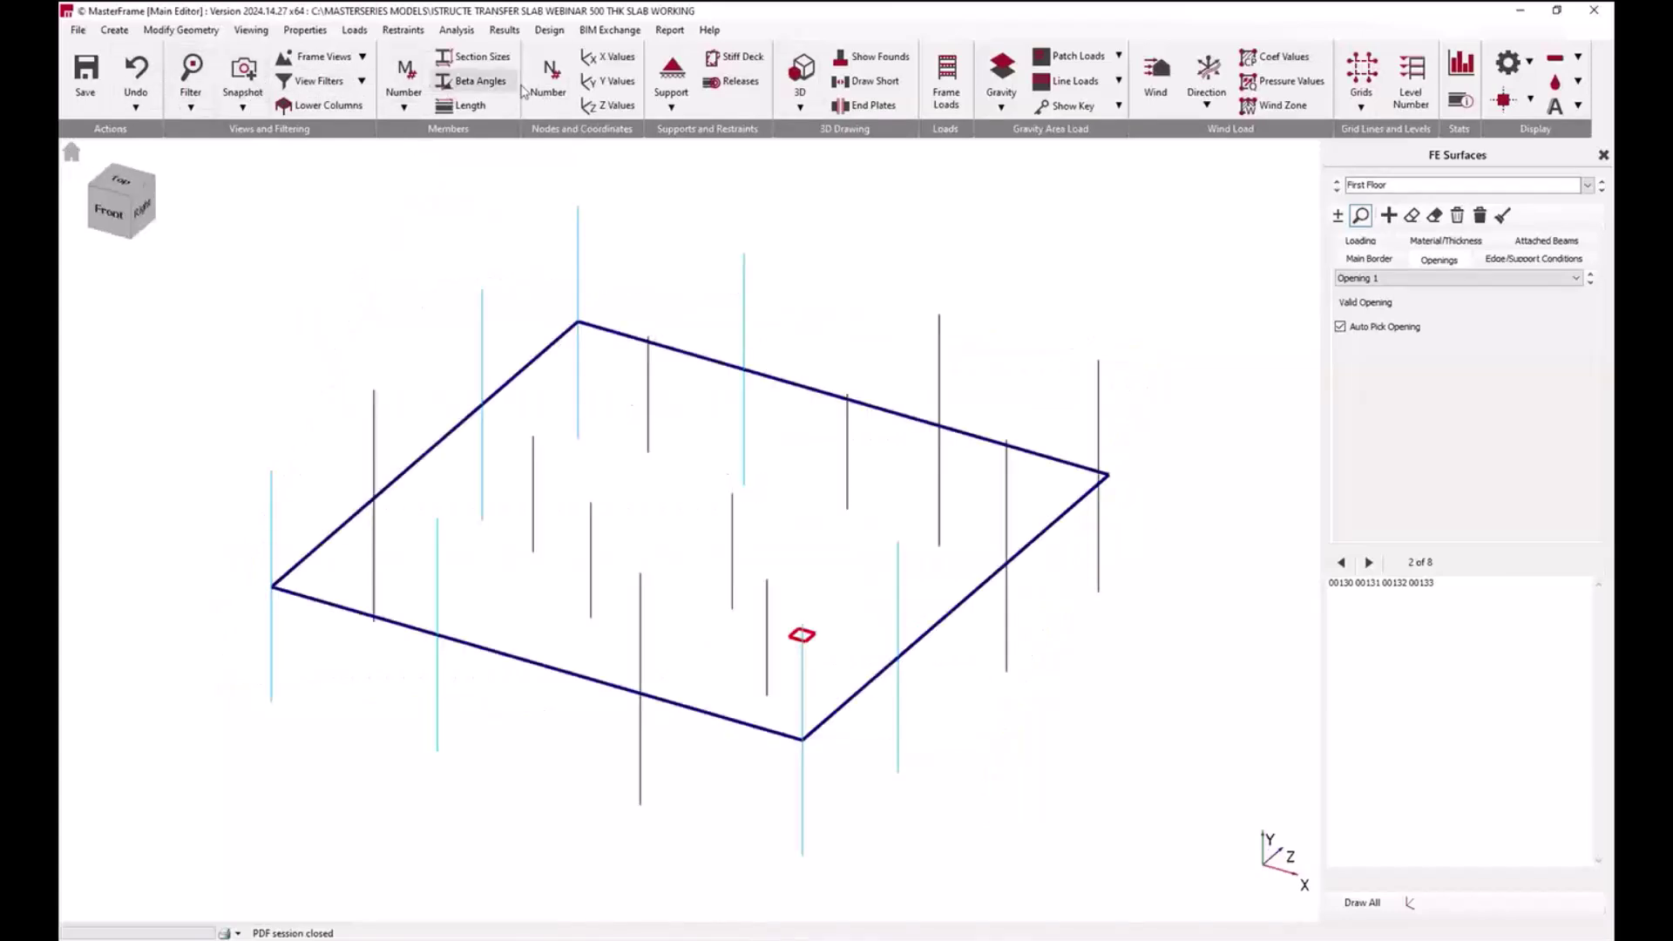
Step: Examine the First Floor slab's opening and the planted and supporting columns around it from several angles
{"action": "left_click", "coordinate": [801, 77]}
{"action": "left_click", "coordinate": [802, 76]}
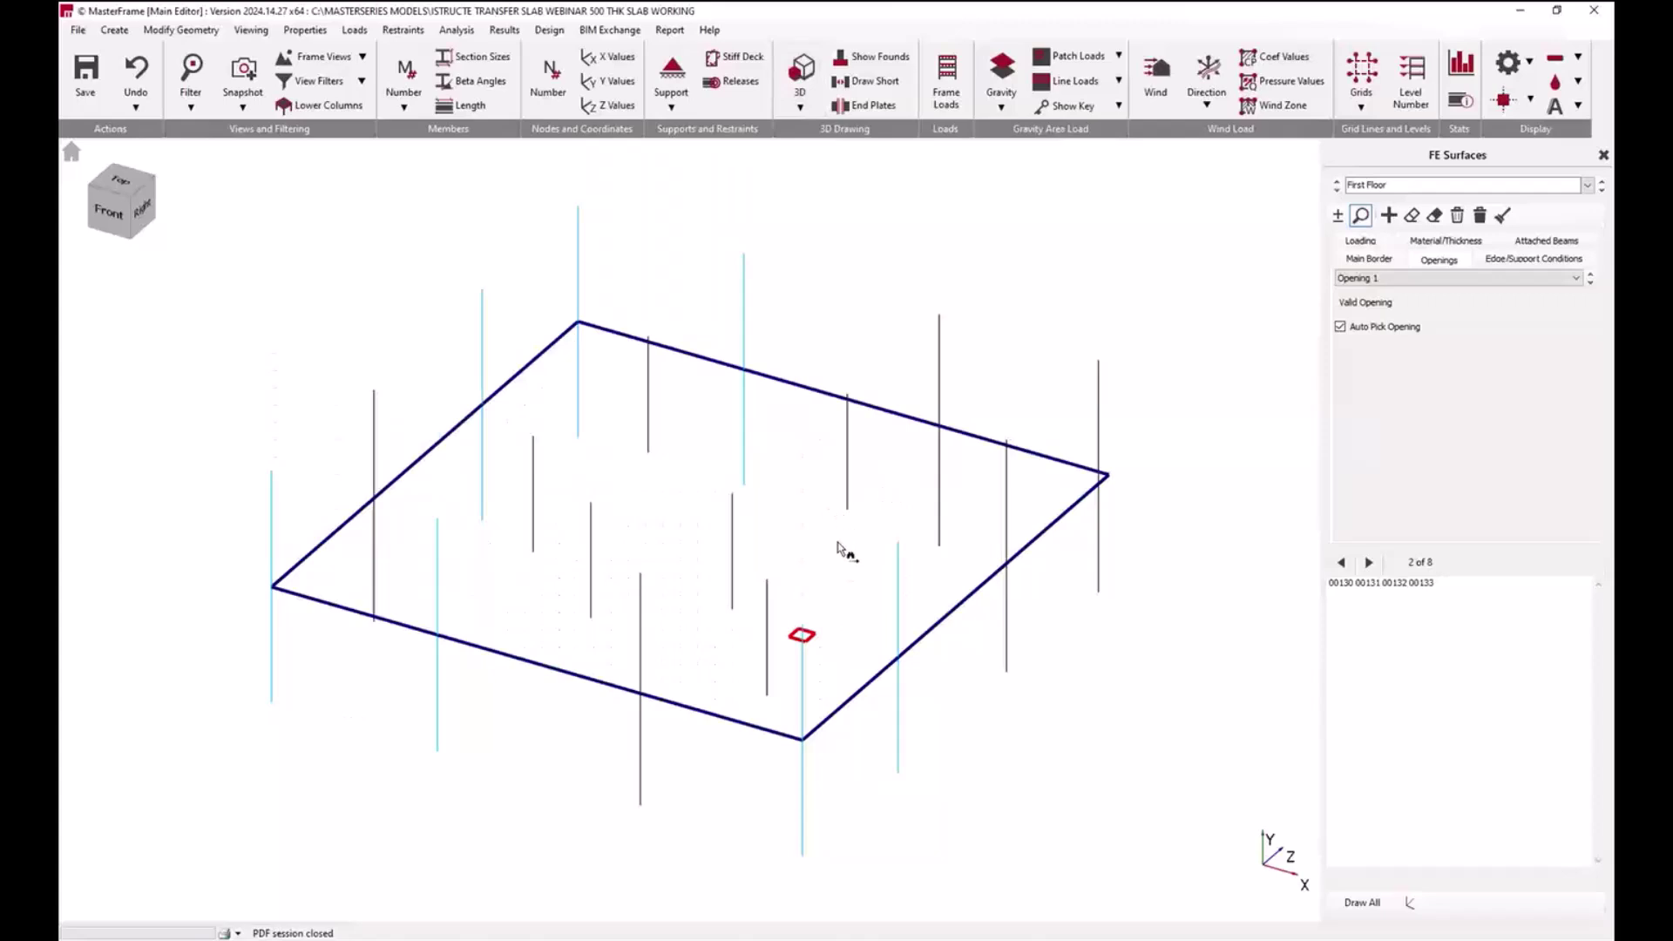
{"action": "middle_click_drag", "start_coordinate": [855, 586], "coordinate": [789, 623]}
{"action": "scroll", "coordinate": [793, 627], "scroll_direction": "up", "scroll_amount": 5}
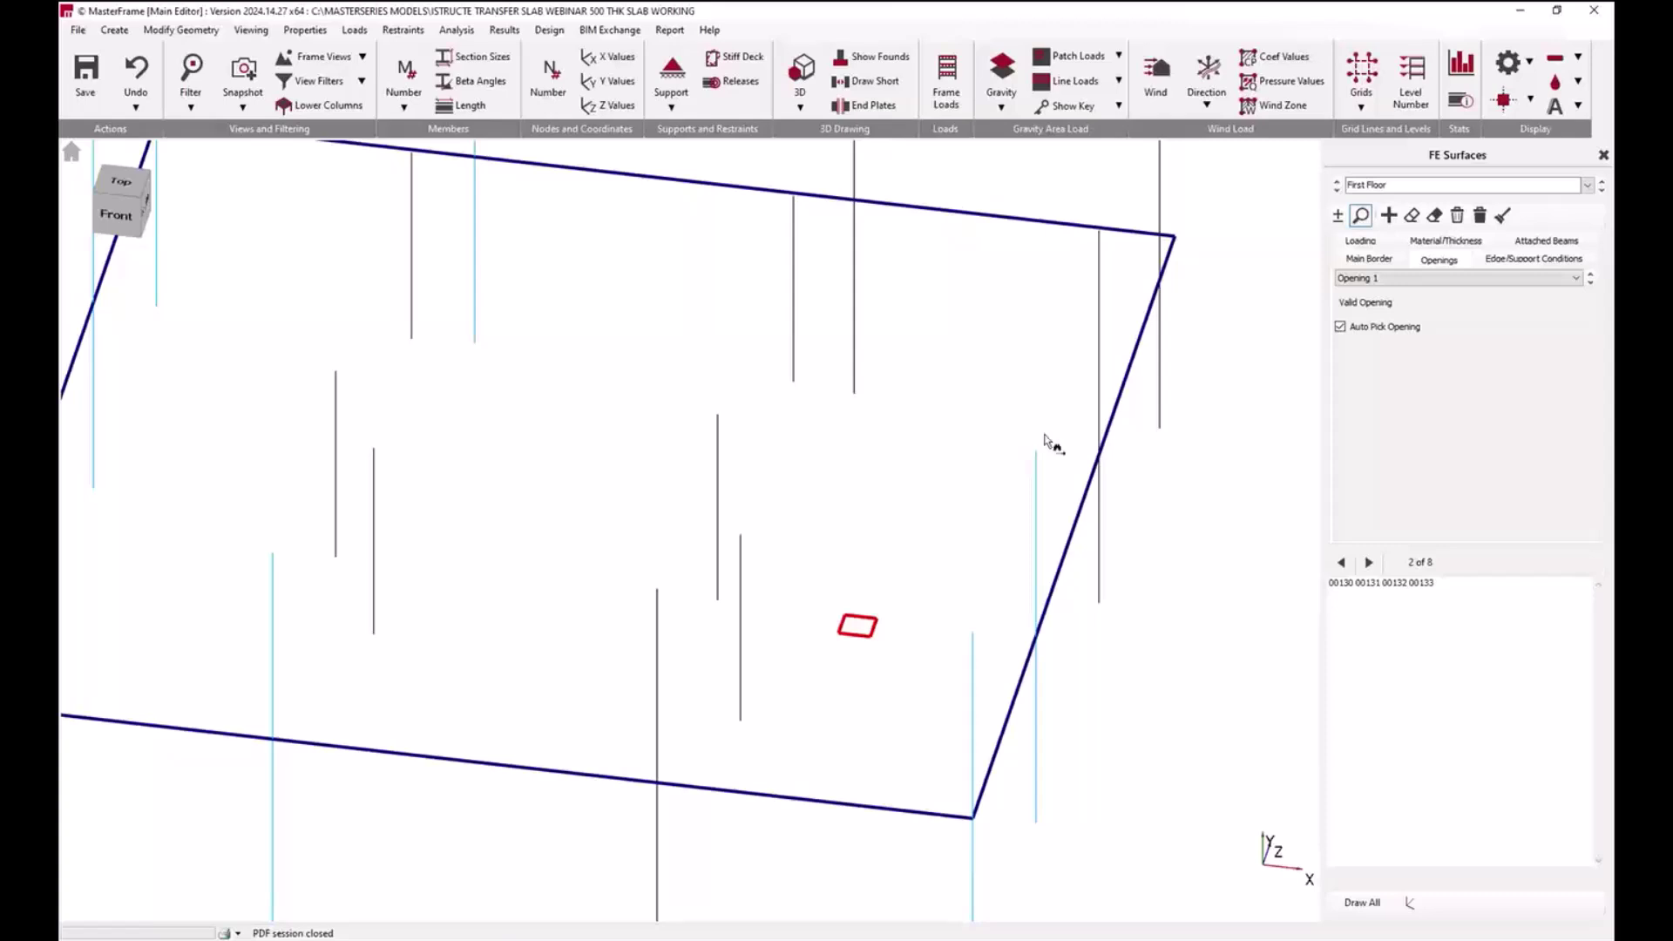
{"action": "middle_click_drag", "start_coordinate": [997, 486], "coordinate": [1050, 470]}
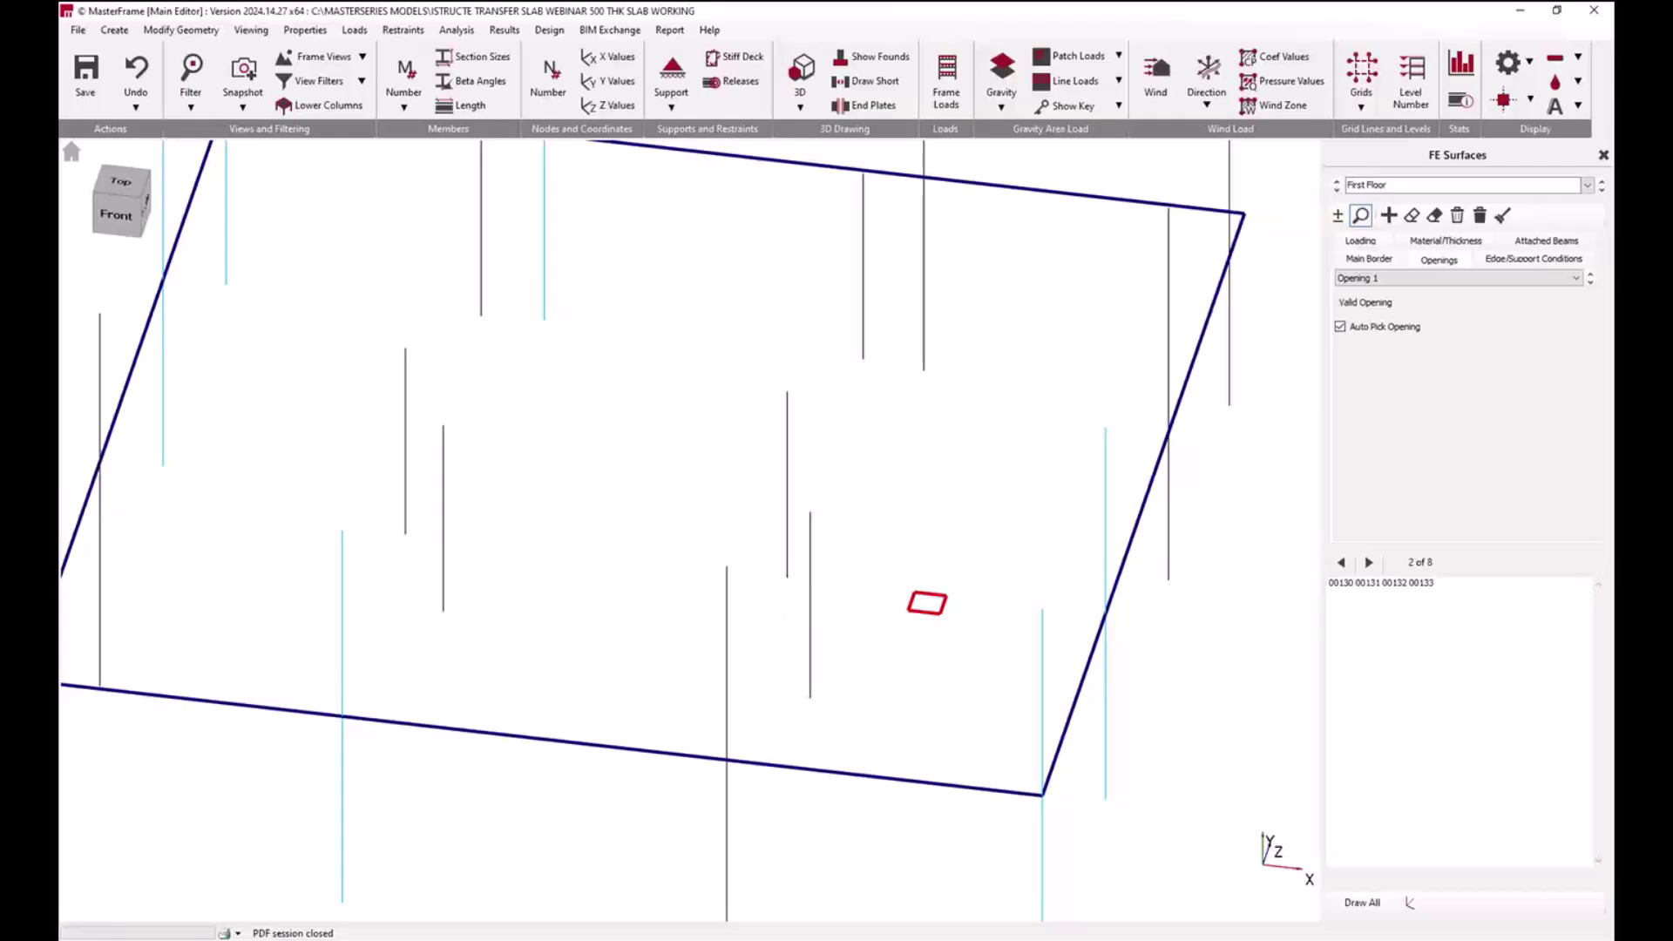
{"action": "middle_click_drag", "start_coordinate": [861, 634], "coordinate": [954, 567]}
Step: Clear the Member Viewing Groups filter to show the complete frame around the First Floor slab
{"action": "left_click", "coordinate": [319, 80]}
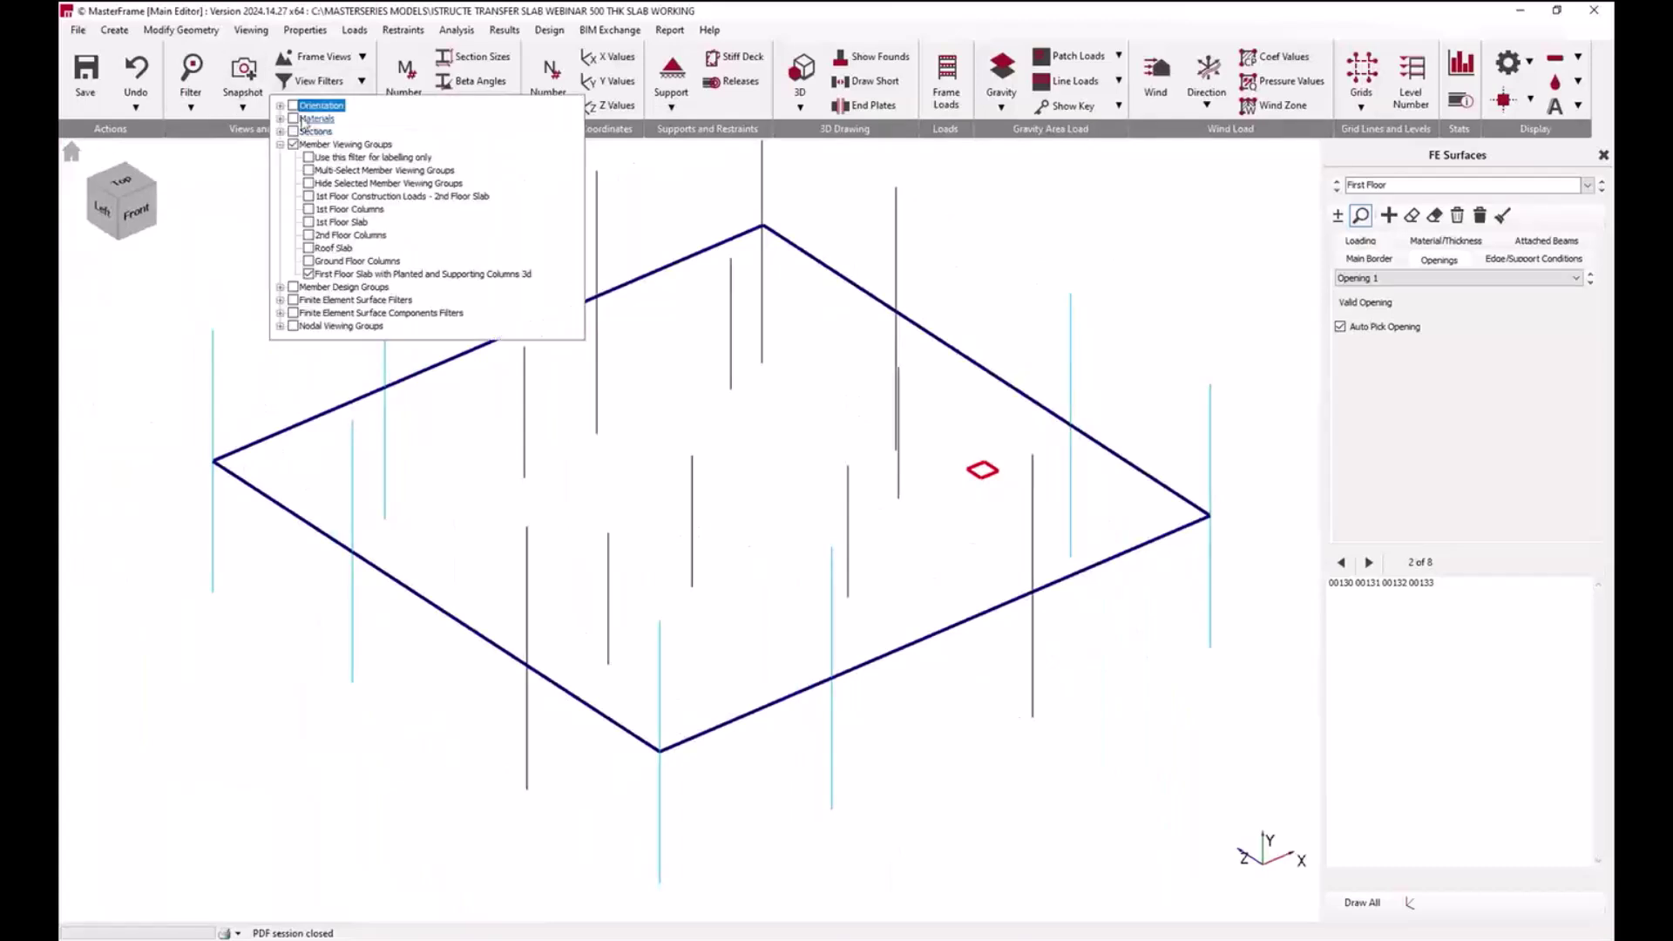
{"action": "middle_click_drag", "start_coordinate": [410, 449], "coordinate": [462, 436]}
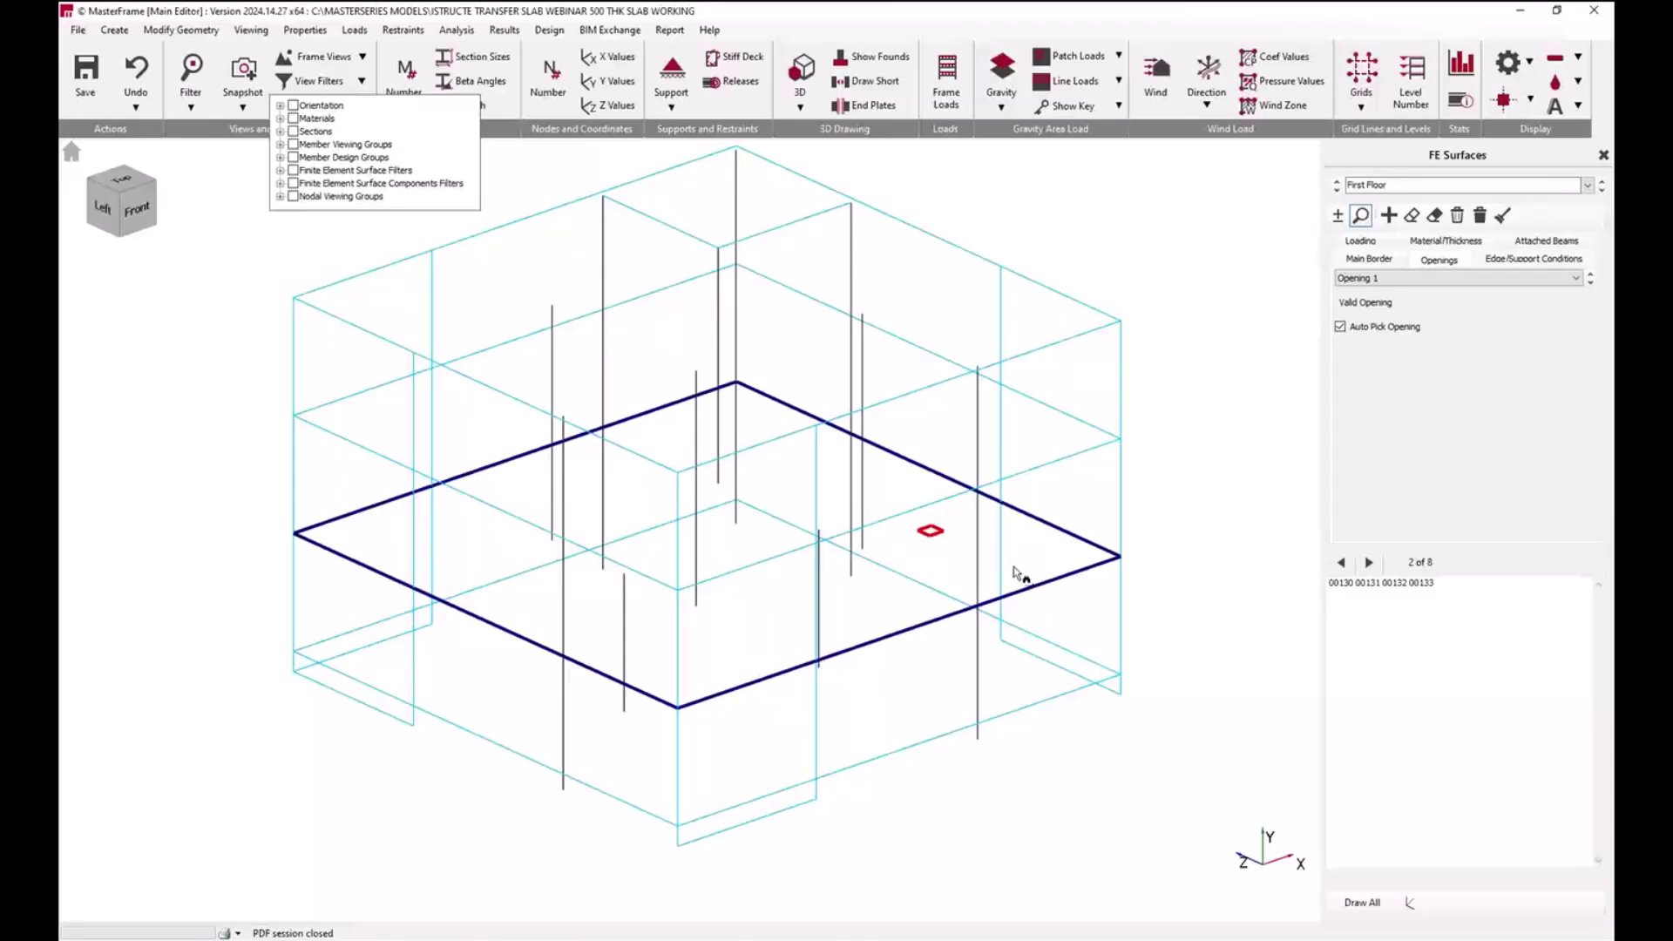
{"action": "scroll", "coordinate": [1013, 537], "scroll_direction": "up", "scroll_amount": 3}
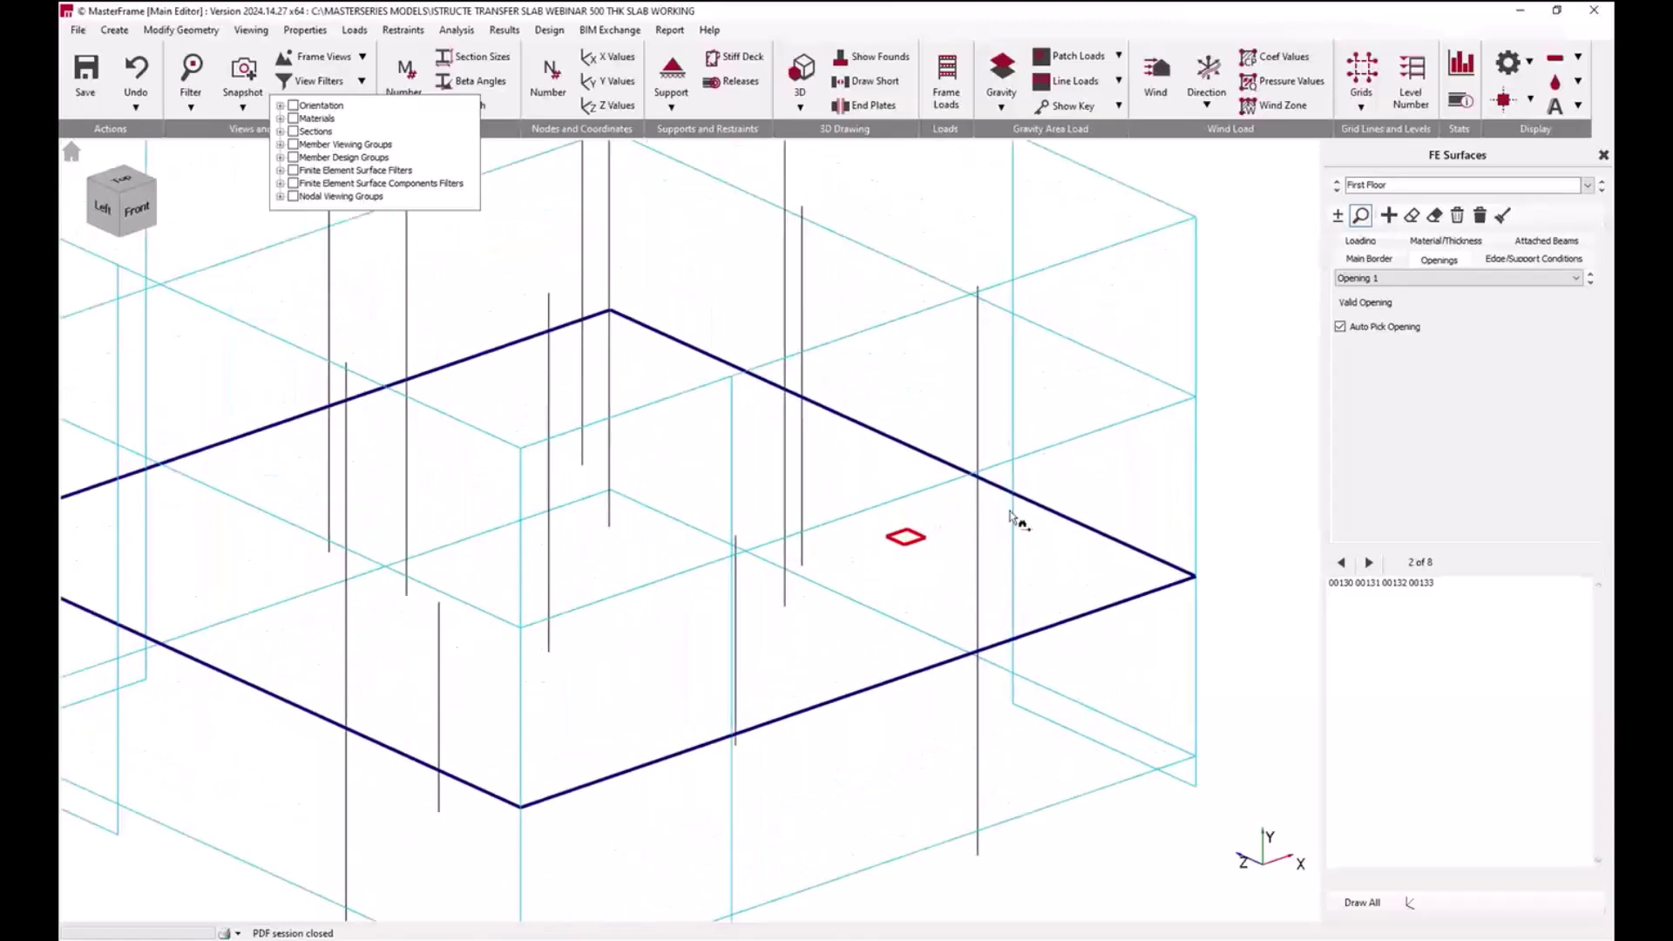
{"action": "middle_click_drag", "start_coordinate": [1011, 518], "coordinate": [995, 515]}
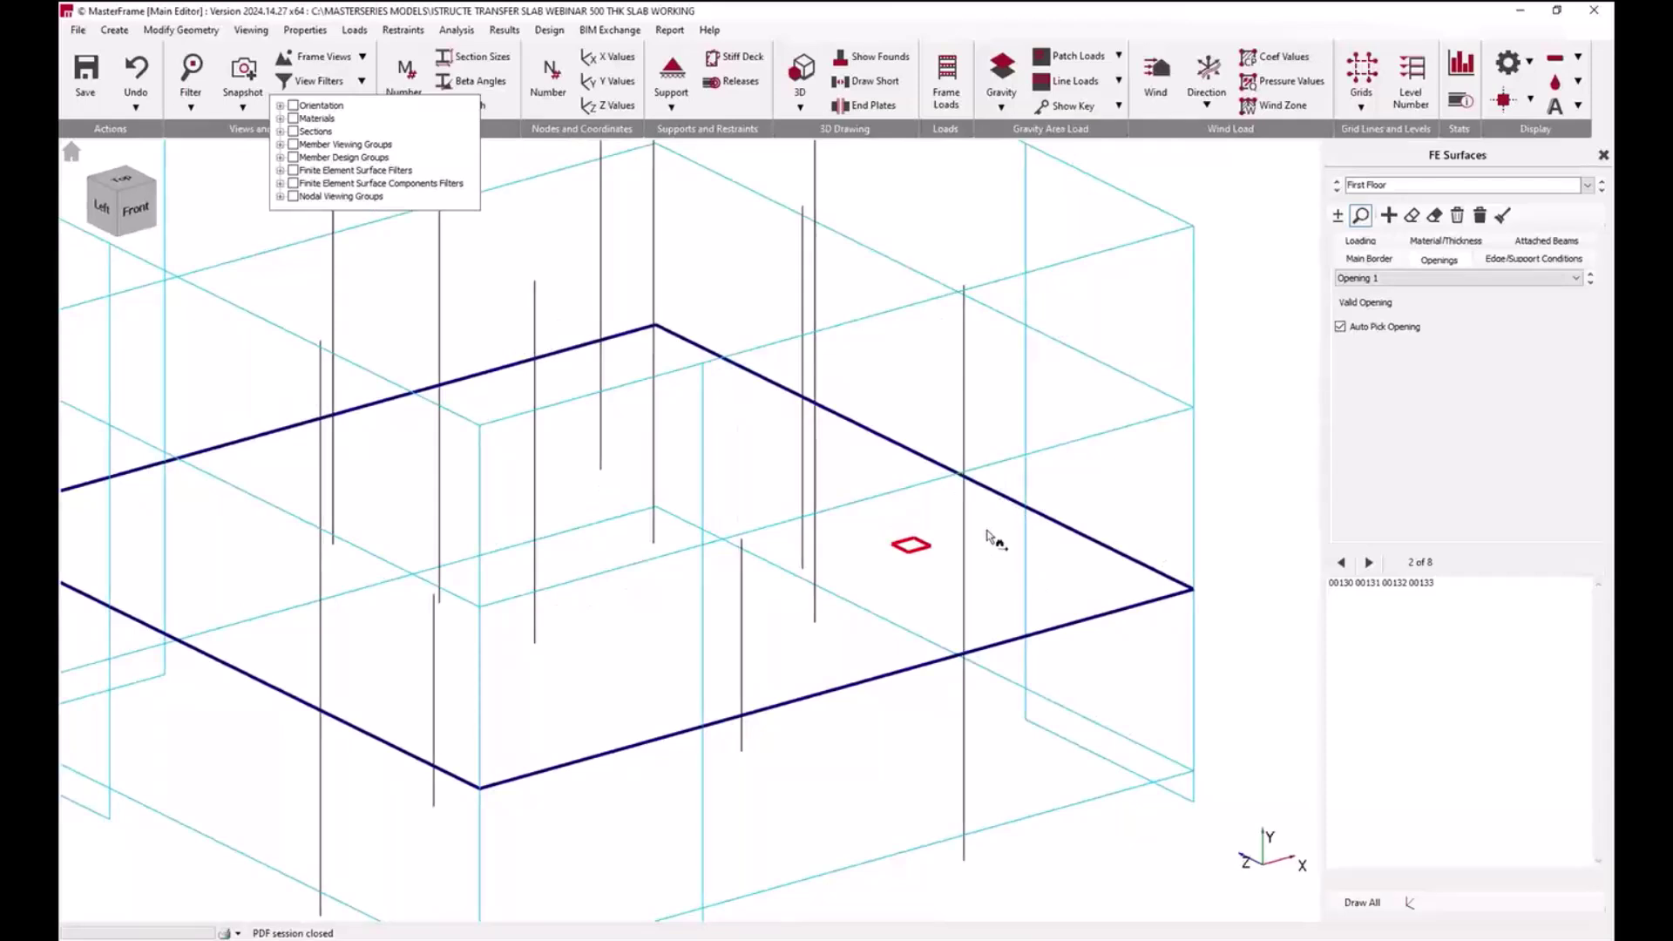
{"action": "key", "text": "Left"}
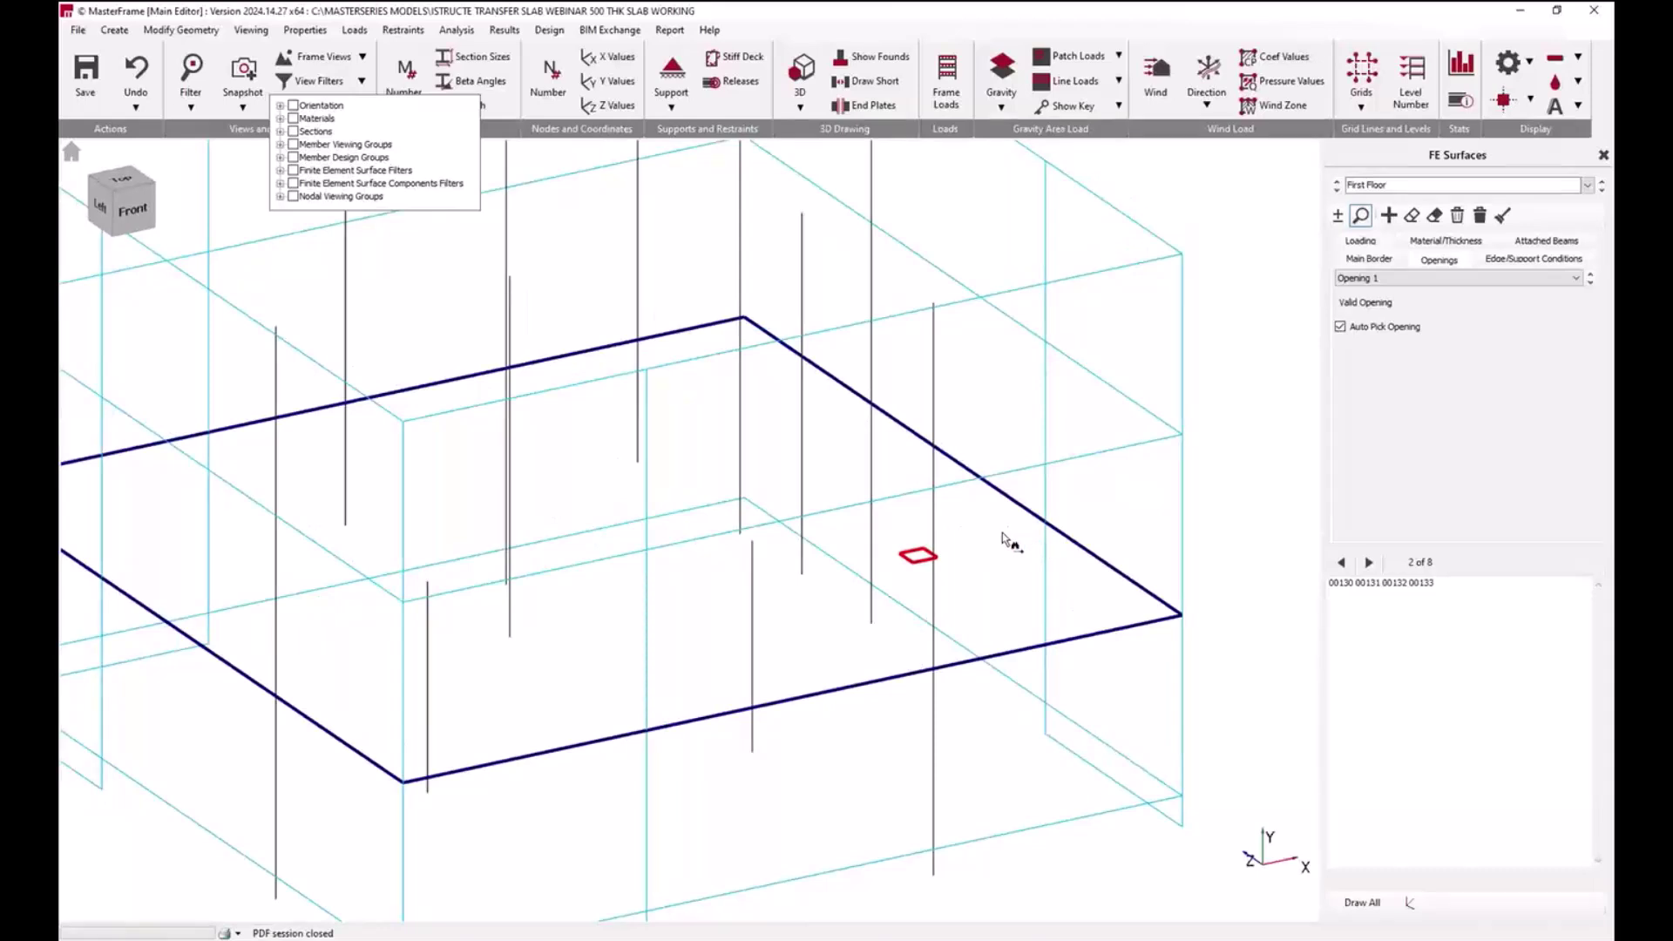
{"action": "scroll", "coordinate": [967, 477], "scroll_direction": "down", "scroll_amount": 2}
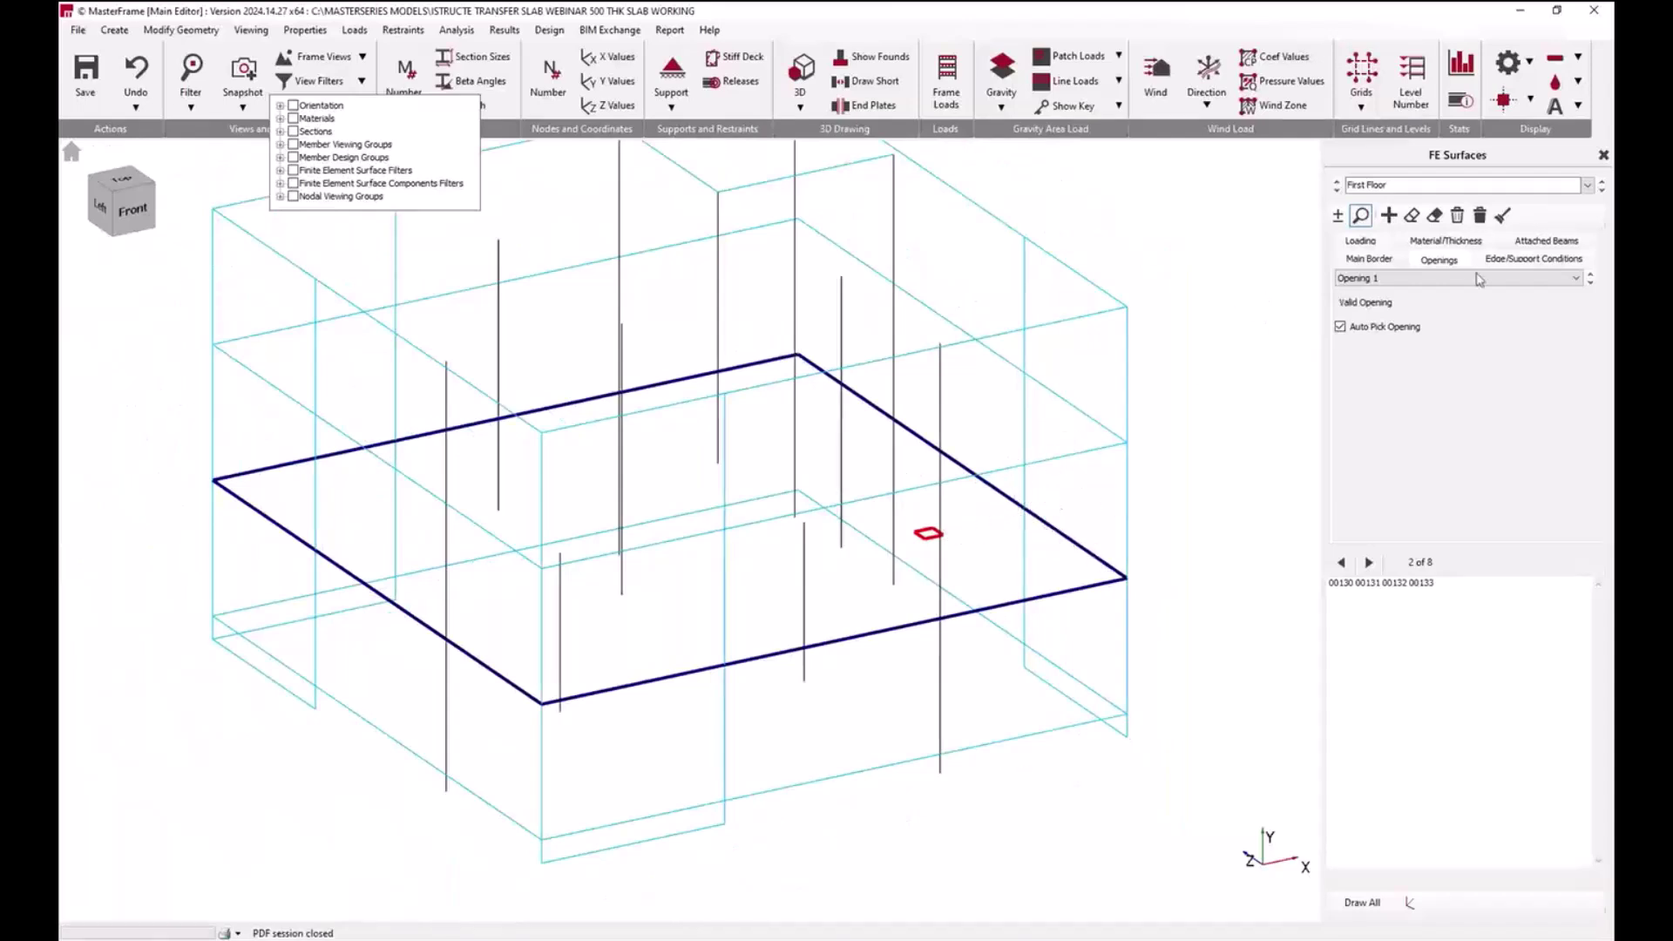
Step: Review the restraint and release options in the First Floor slab's edge/support conditions
{"action": "left_click", "coordinate": [1534, 260]}
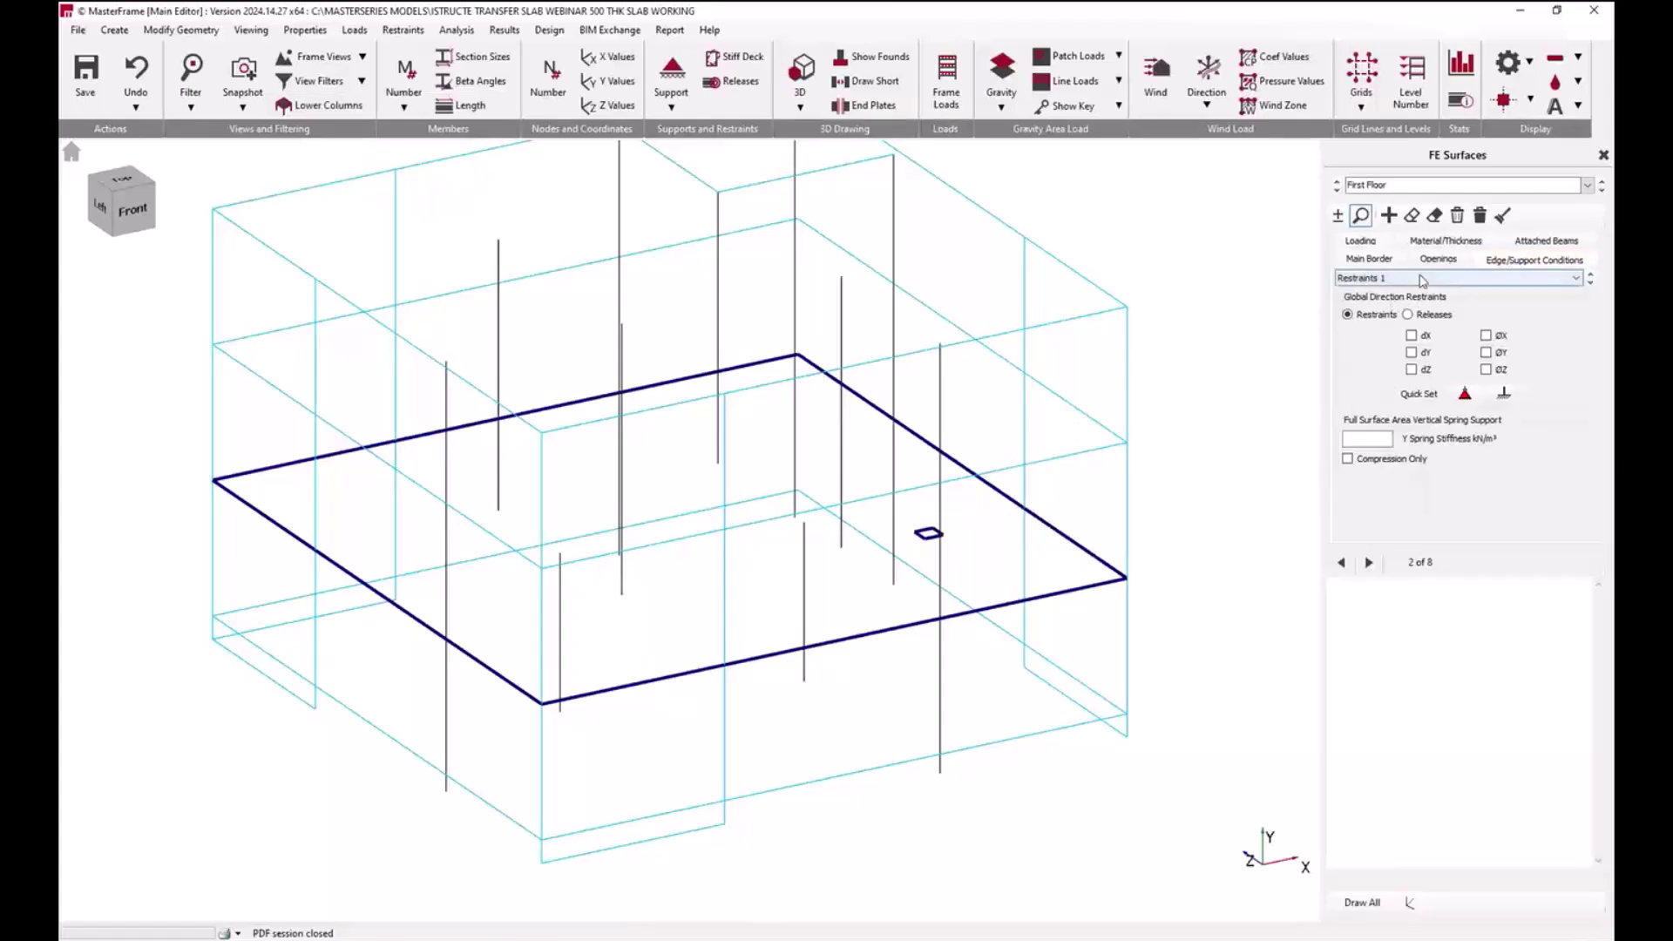
{"action": "left_click", "coordinate": [1428, 316]}
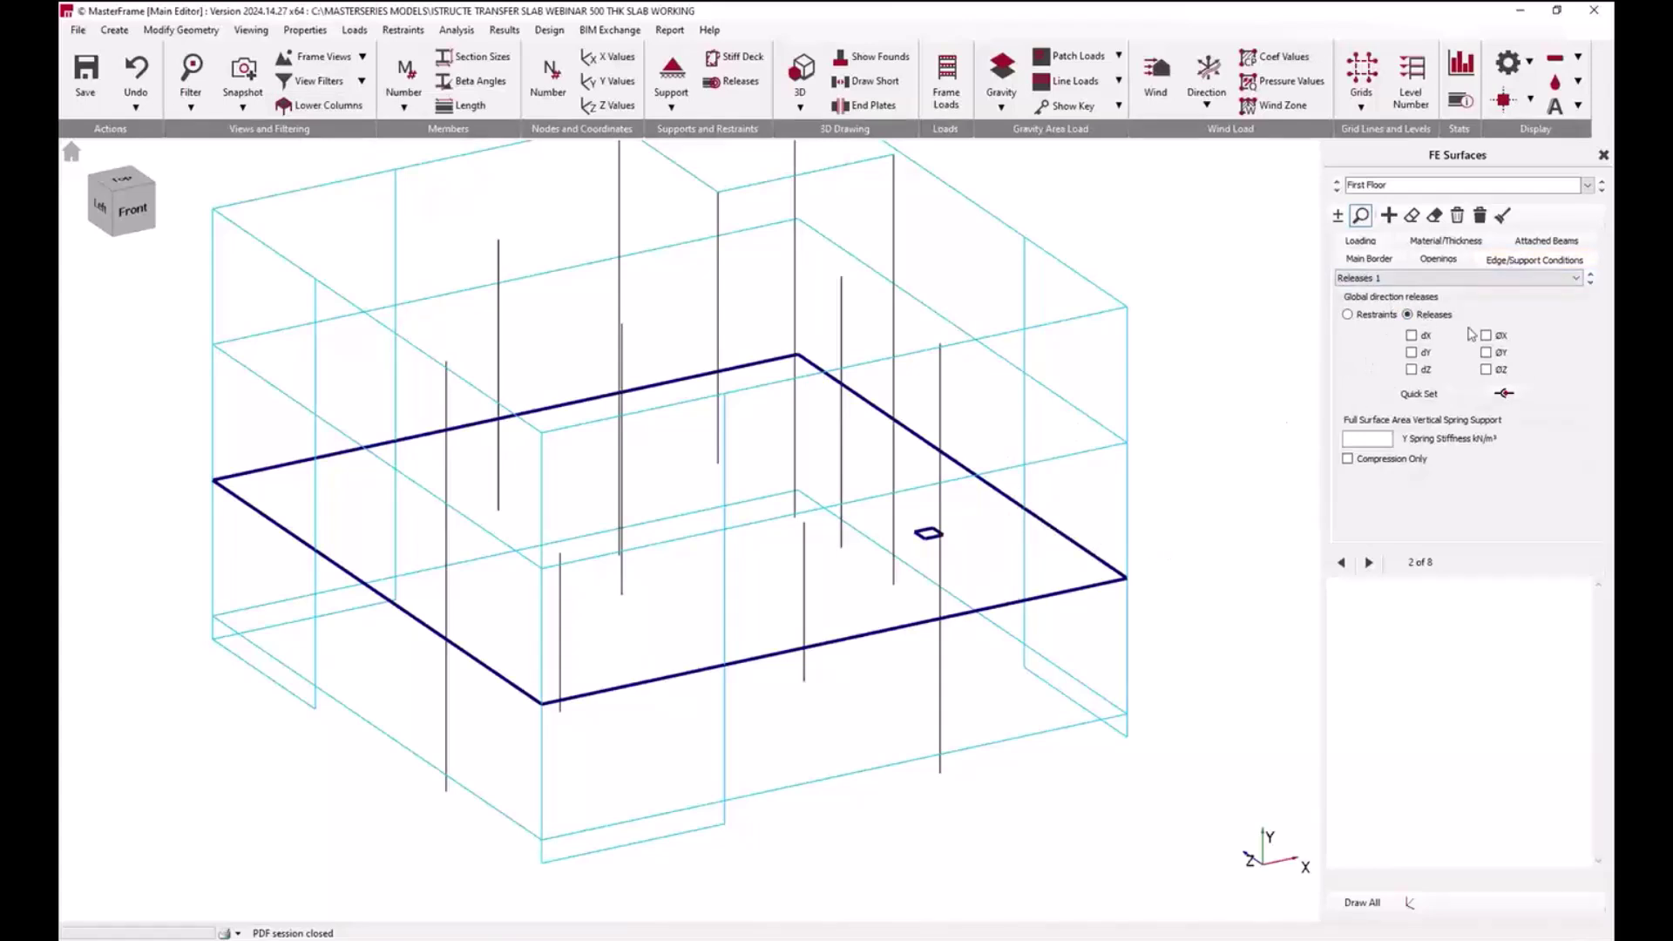
{"action": "left_click", "coordinate": [1427, 279]}
{"action": "left_click", "coordinate": [1427, 286]}
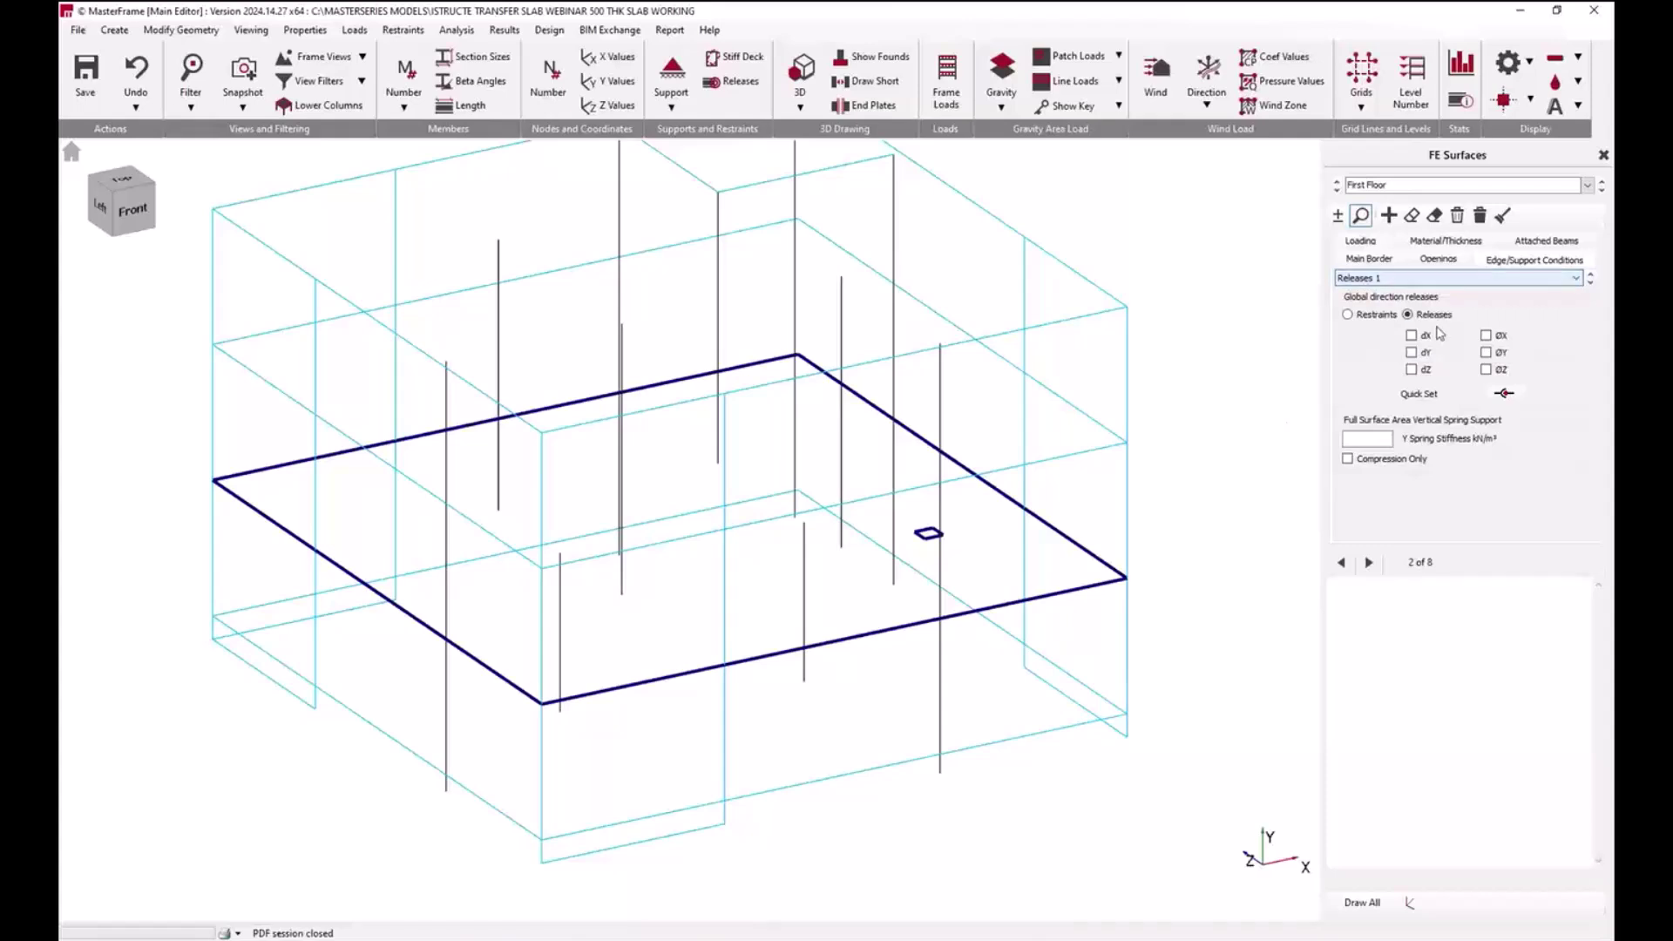
Step: Try the ØX and ØZ rotational releases on the First Floor slab, and clear them again
{"action": "left_click", "coordinate": [1486, 335]}
{"action": "left_click", "coordinate": [1486, 369]}
{"action": "left_click", "coordinate": [1501, 336]}
{"action": "left_click", "coordinate": [1486, 369]}
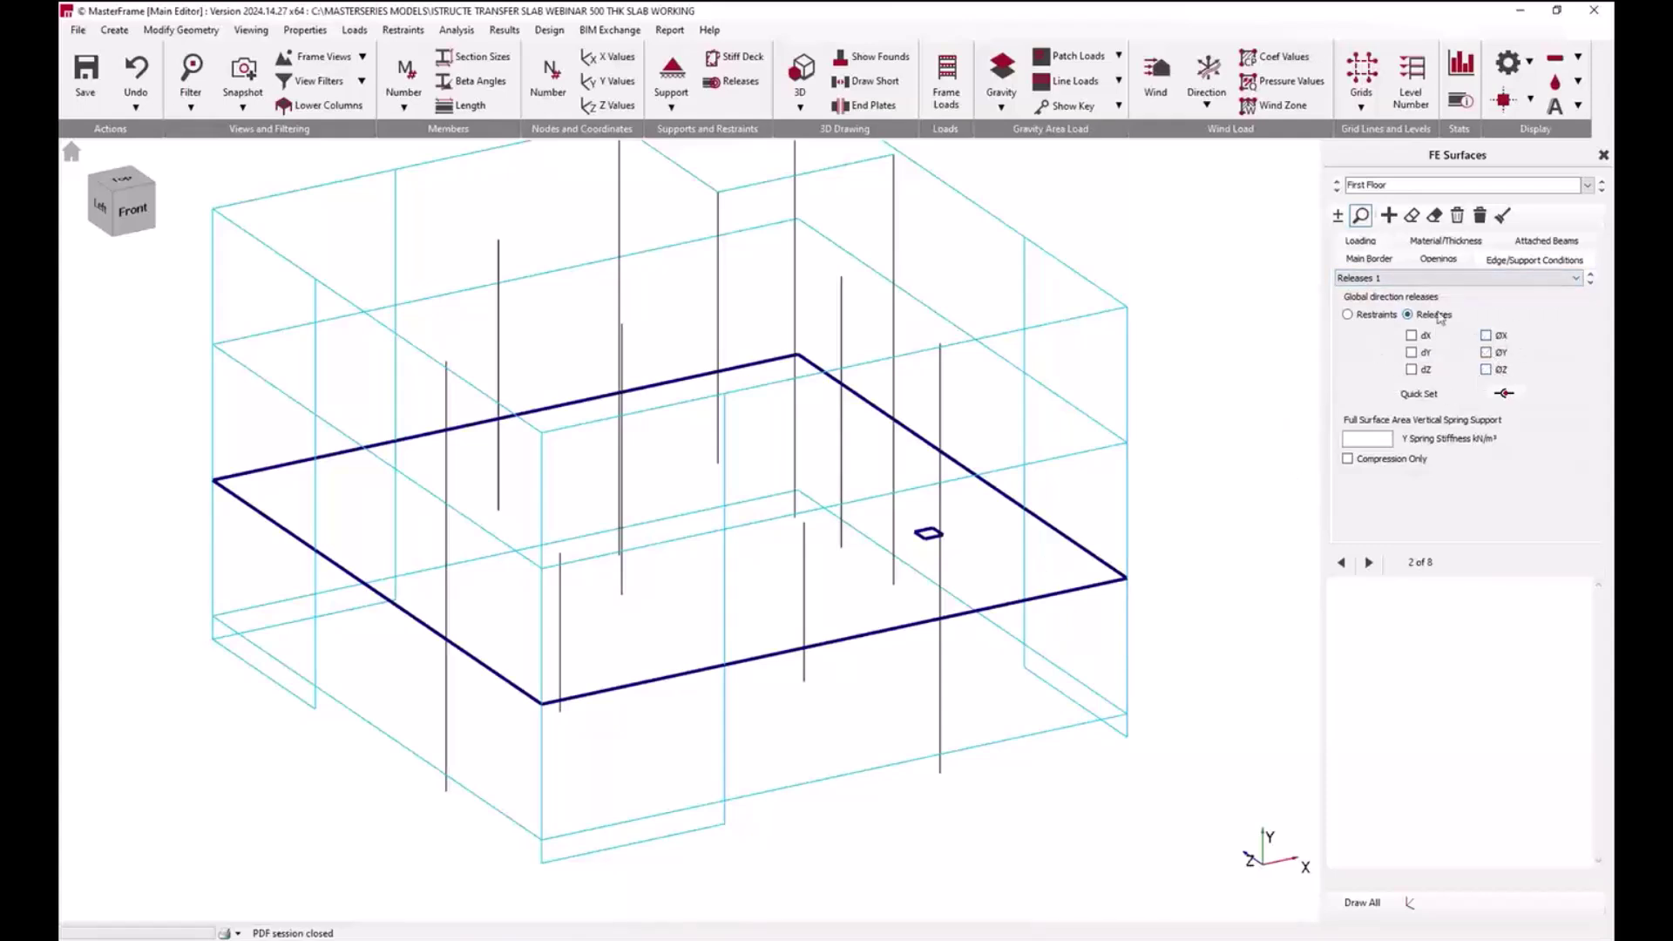
Step: Inspect the edge releases assigned to Shear Wall 4 and reselect the First Floor slab
{"action": "left_click", "coordinate": [1127, 384]}
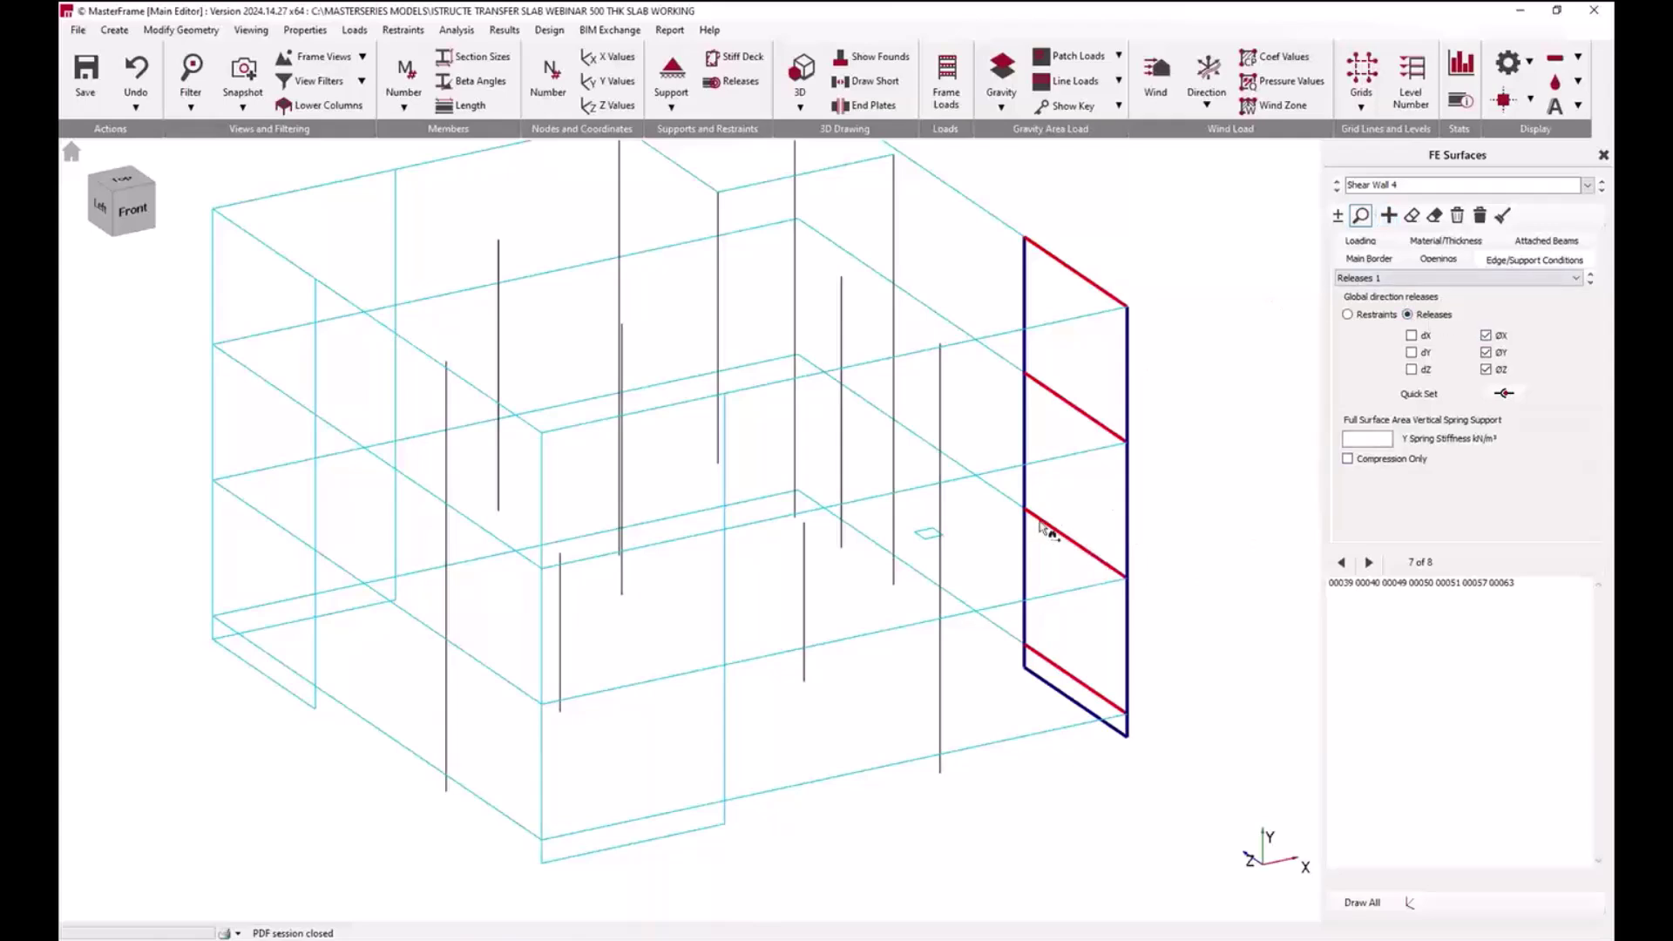
{"action": "left_click", "coordinate": [1054, 603]}
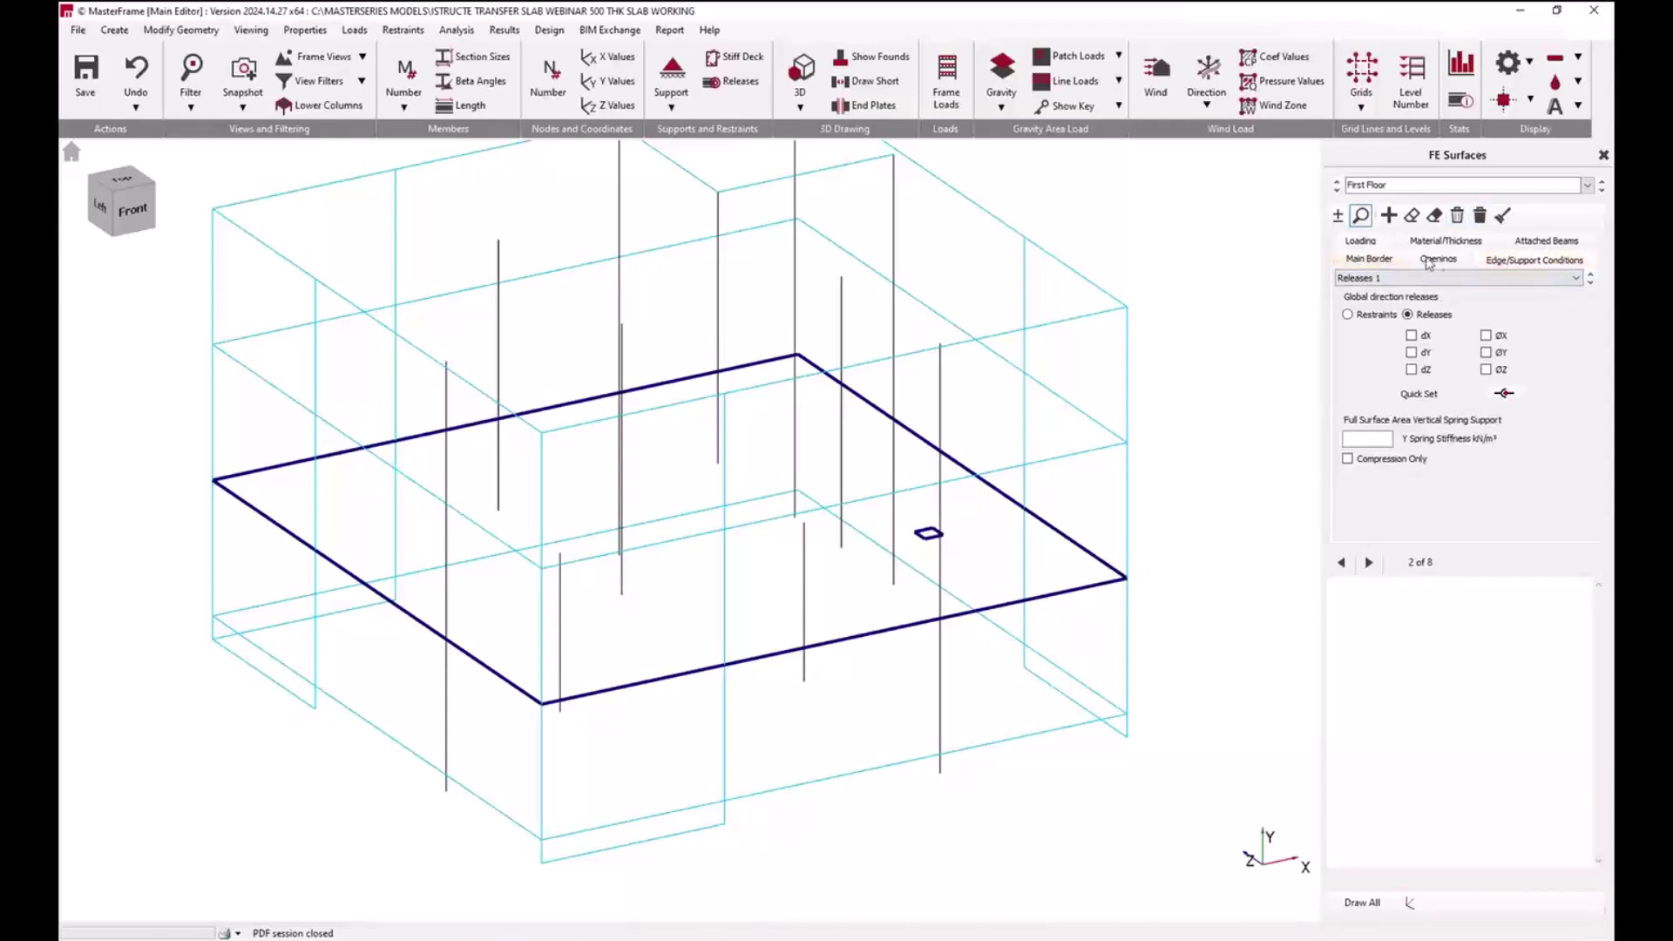
Step: Open the First Floor slab's material and thickness properties and switch the material definition to User Defined
{"action": "left_click", "coordinate": [1481, 245]}
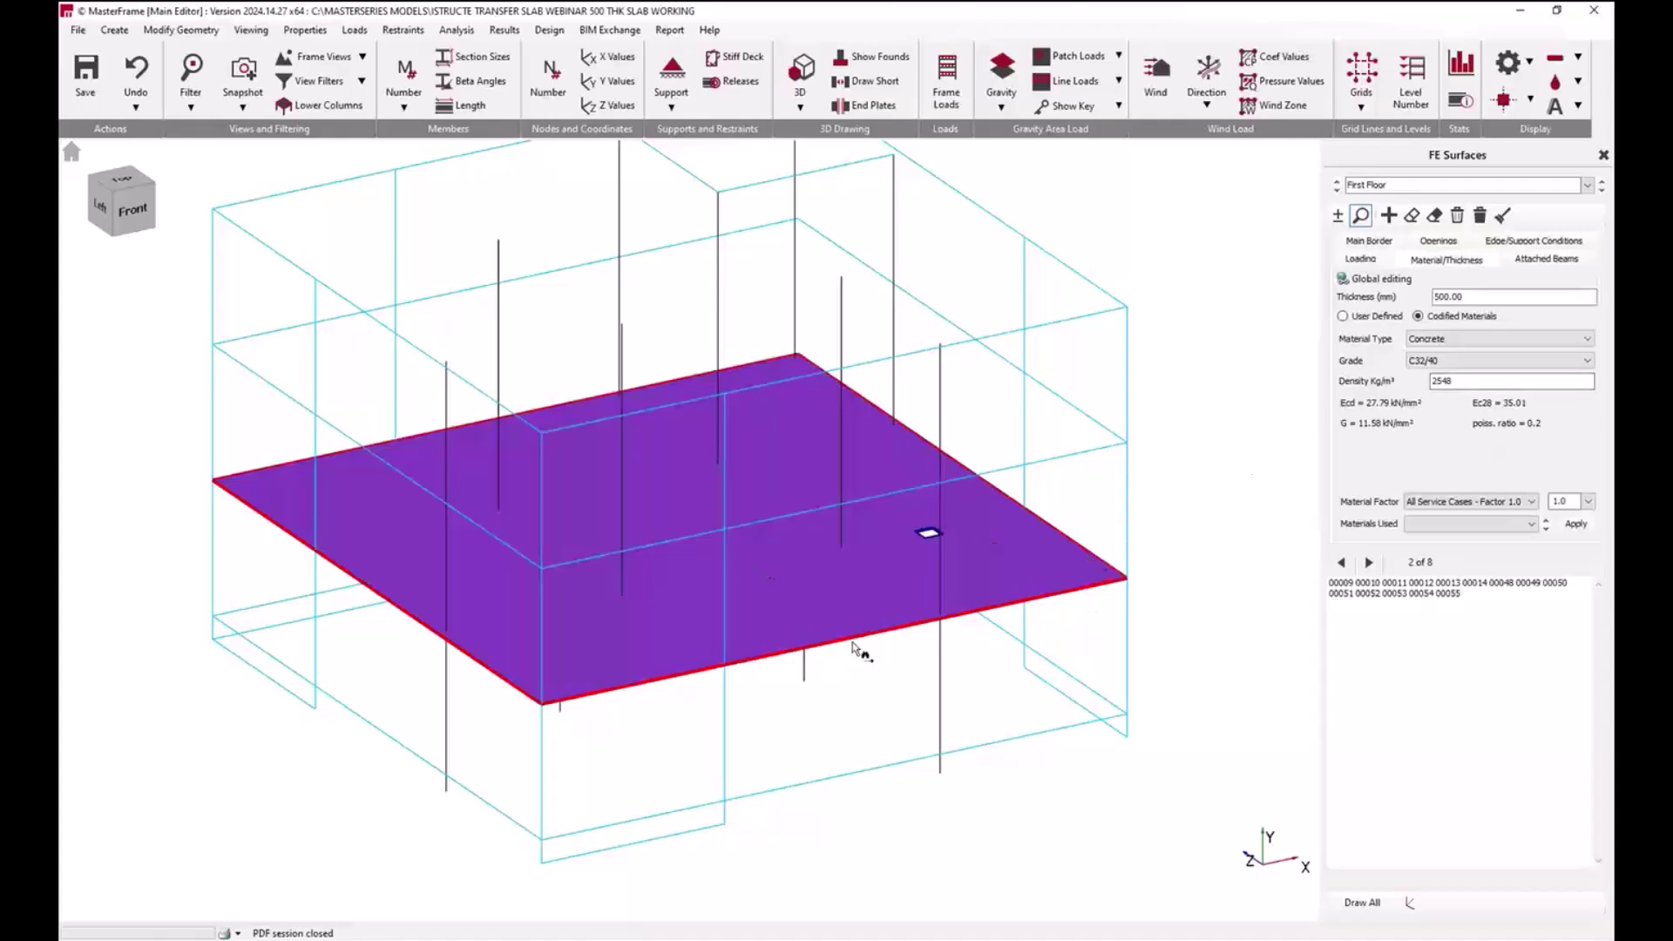
{"action": "left_click", "coordinate": [1509, 295]}
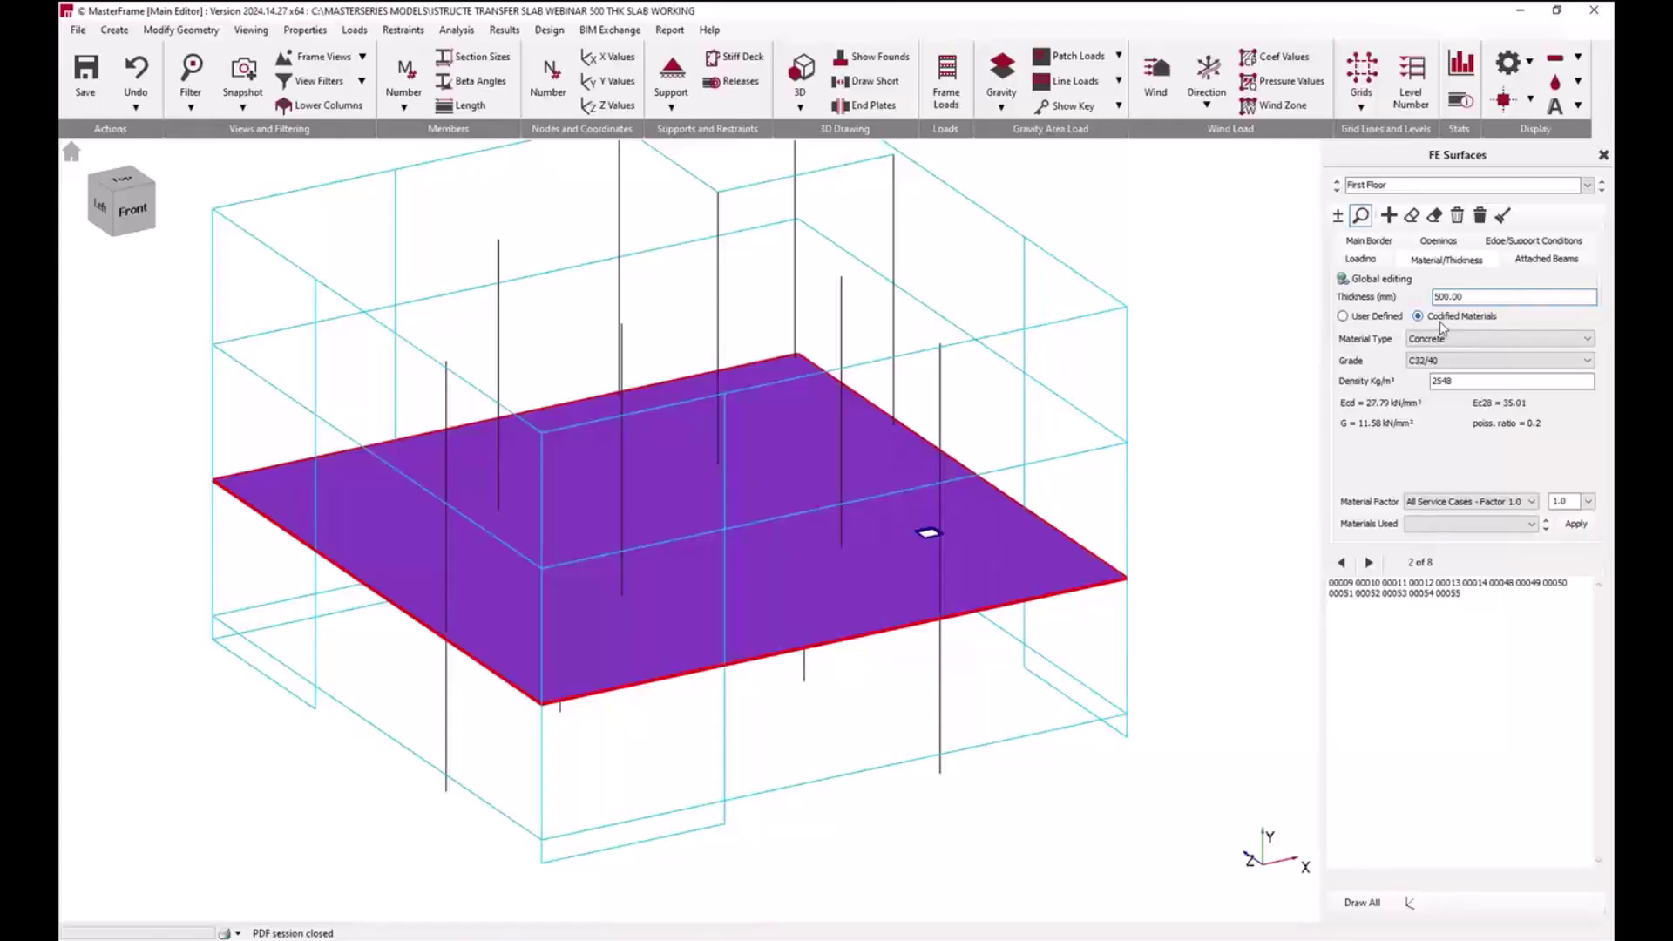
{"action": "left_click", "coordinate": [1362, 320]}
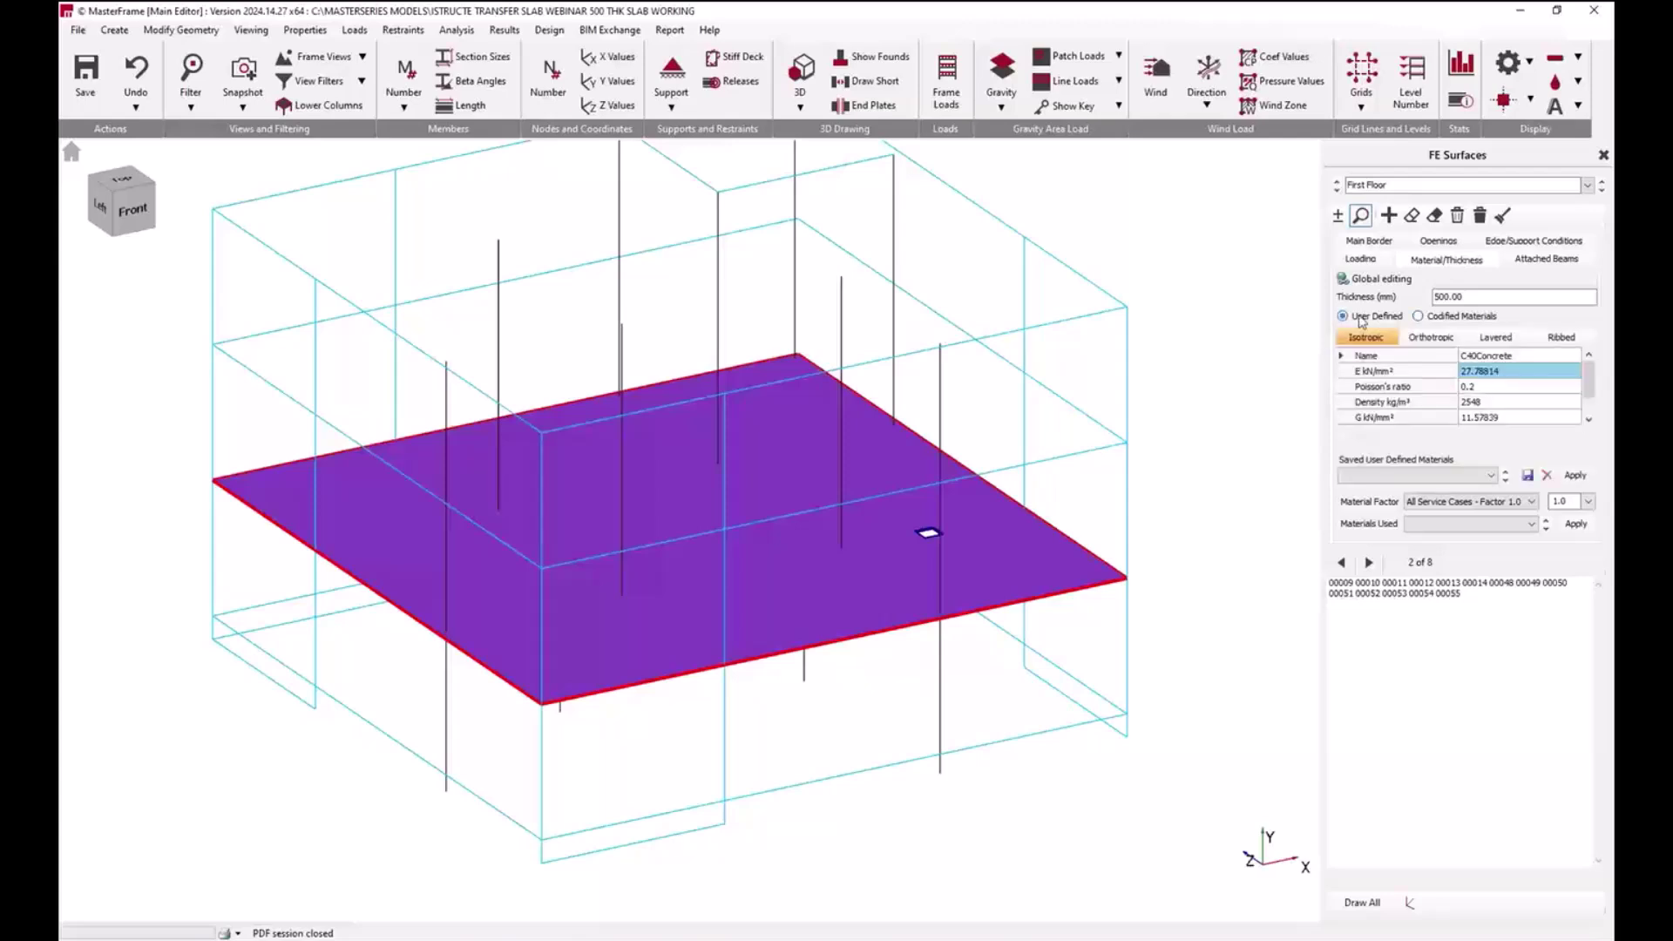
Step: Switch the First Floor slab's material definition to Codified Materials and review the material factor load groups and reduction options
{"action": "left_click", "coordinate": [1445, 319]}
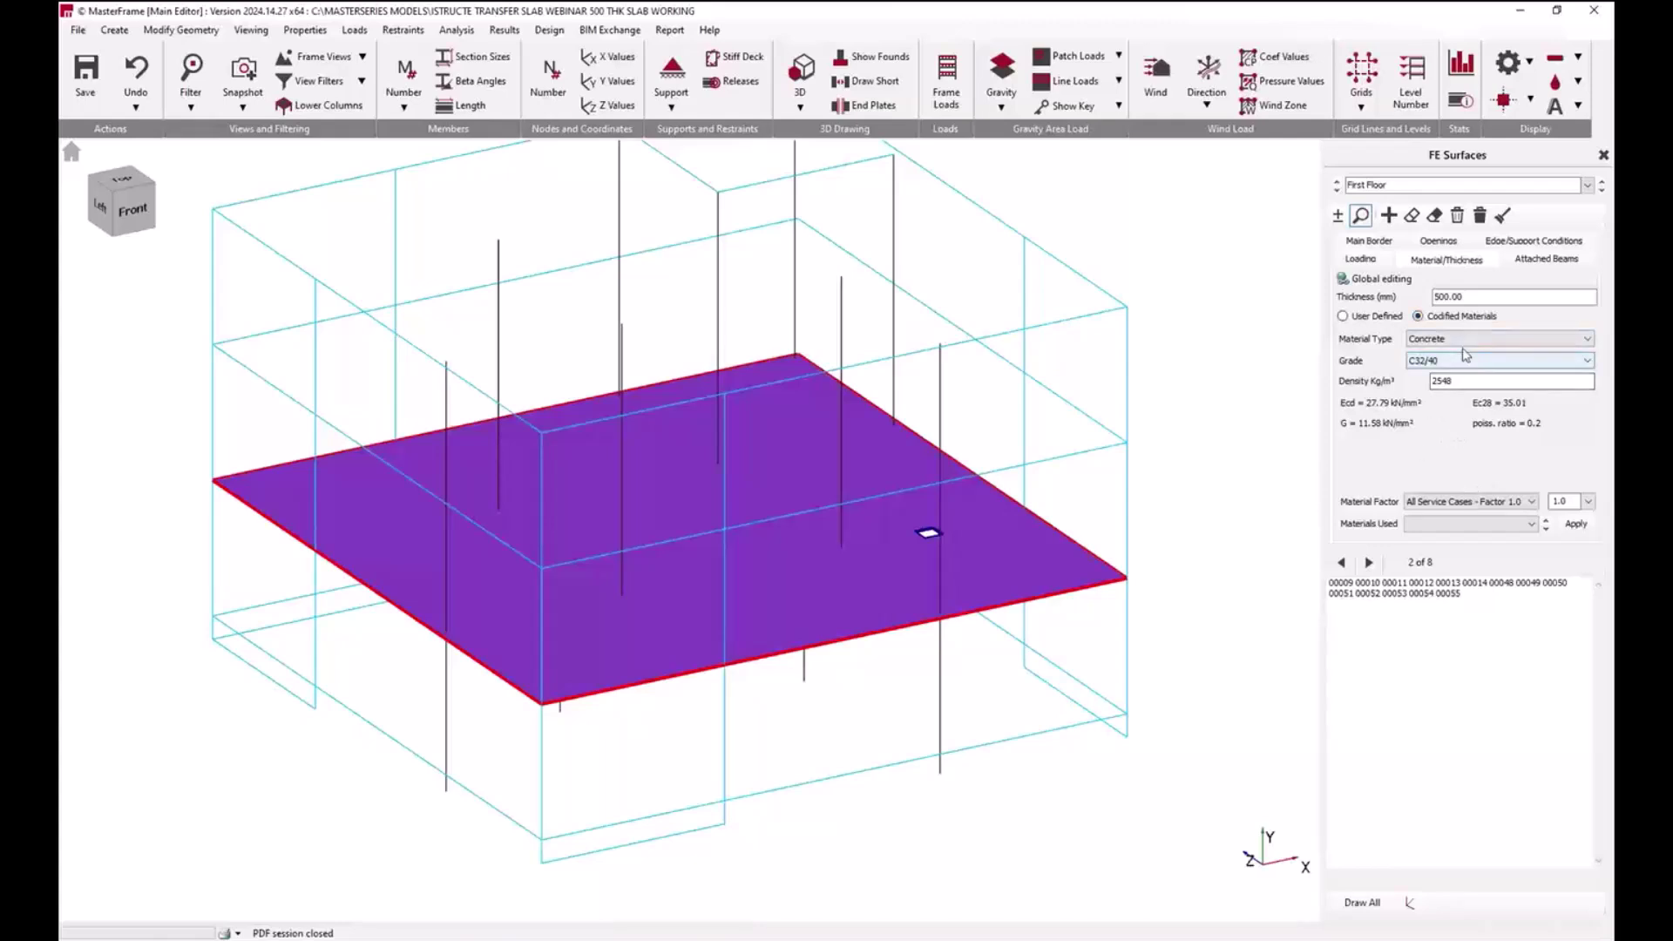
{"action": "left_click", "coordinate": [1480, 505]}
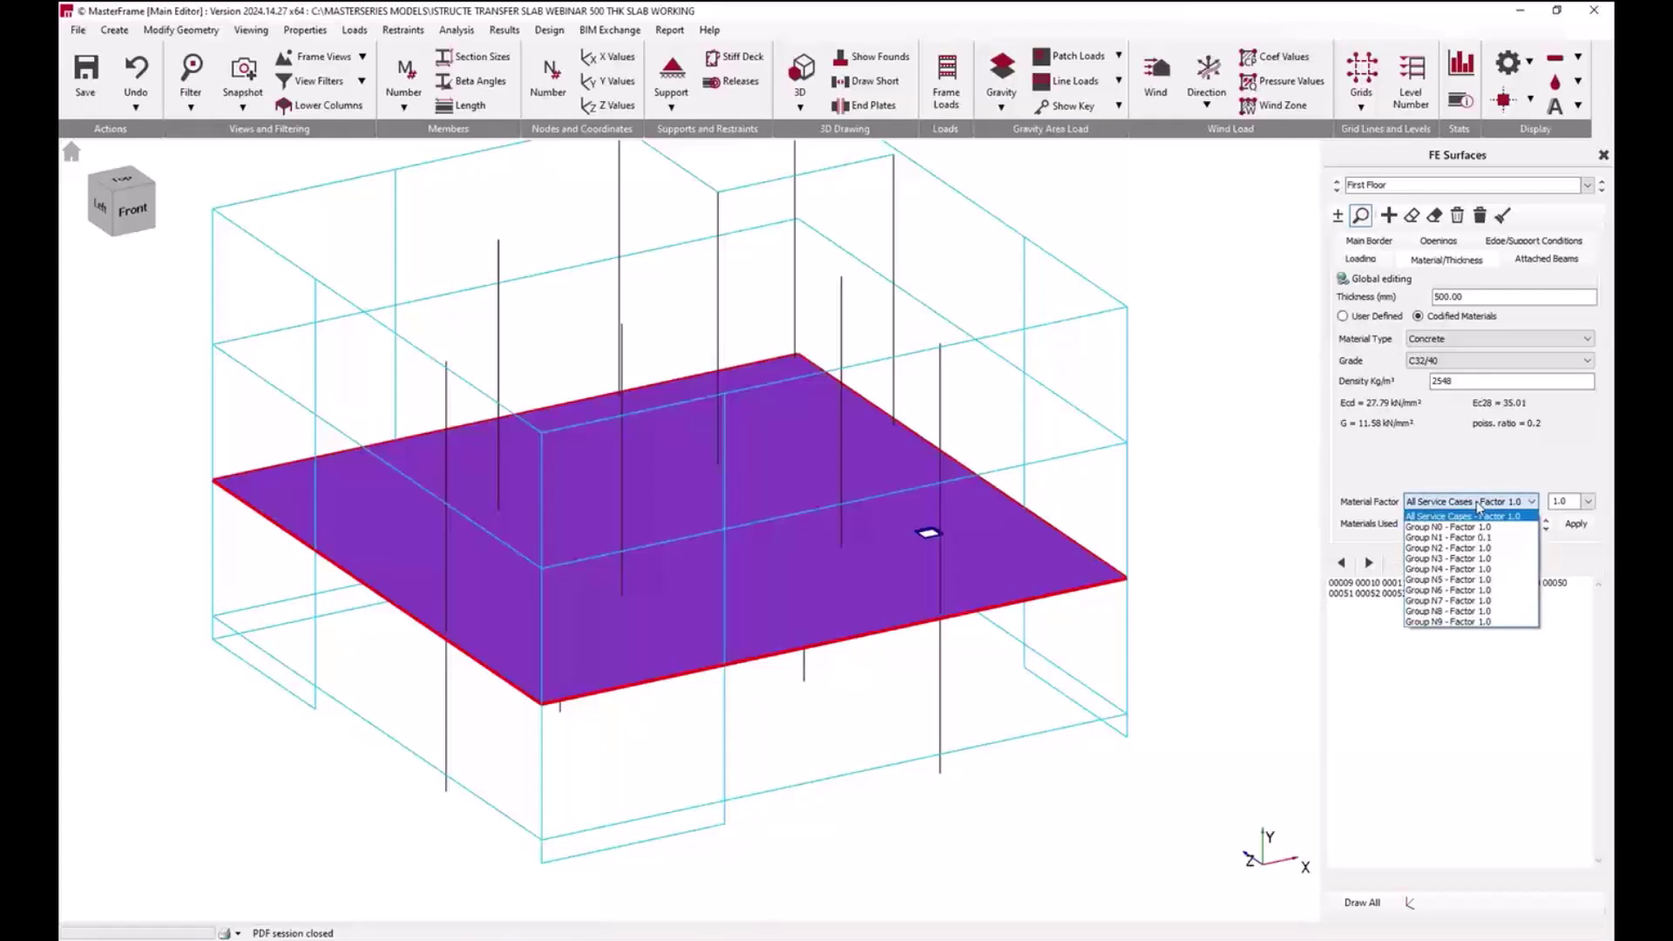
{"action": "left_click", "coordinate": [1479, 505]}
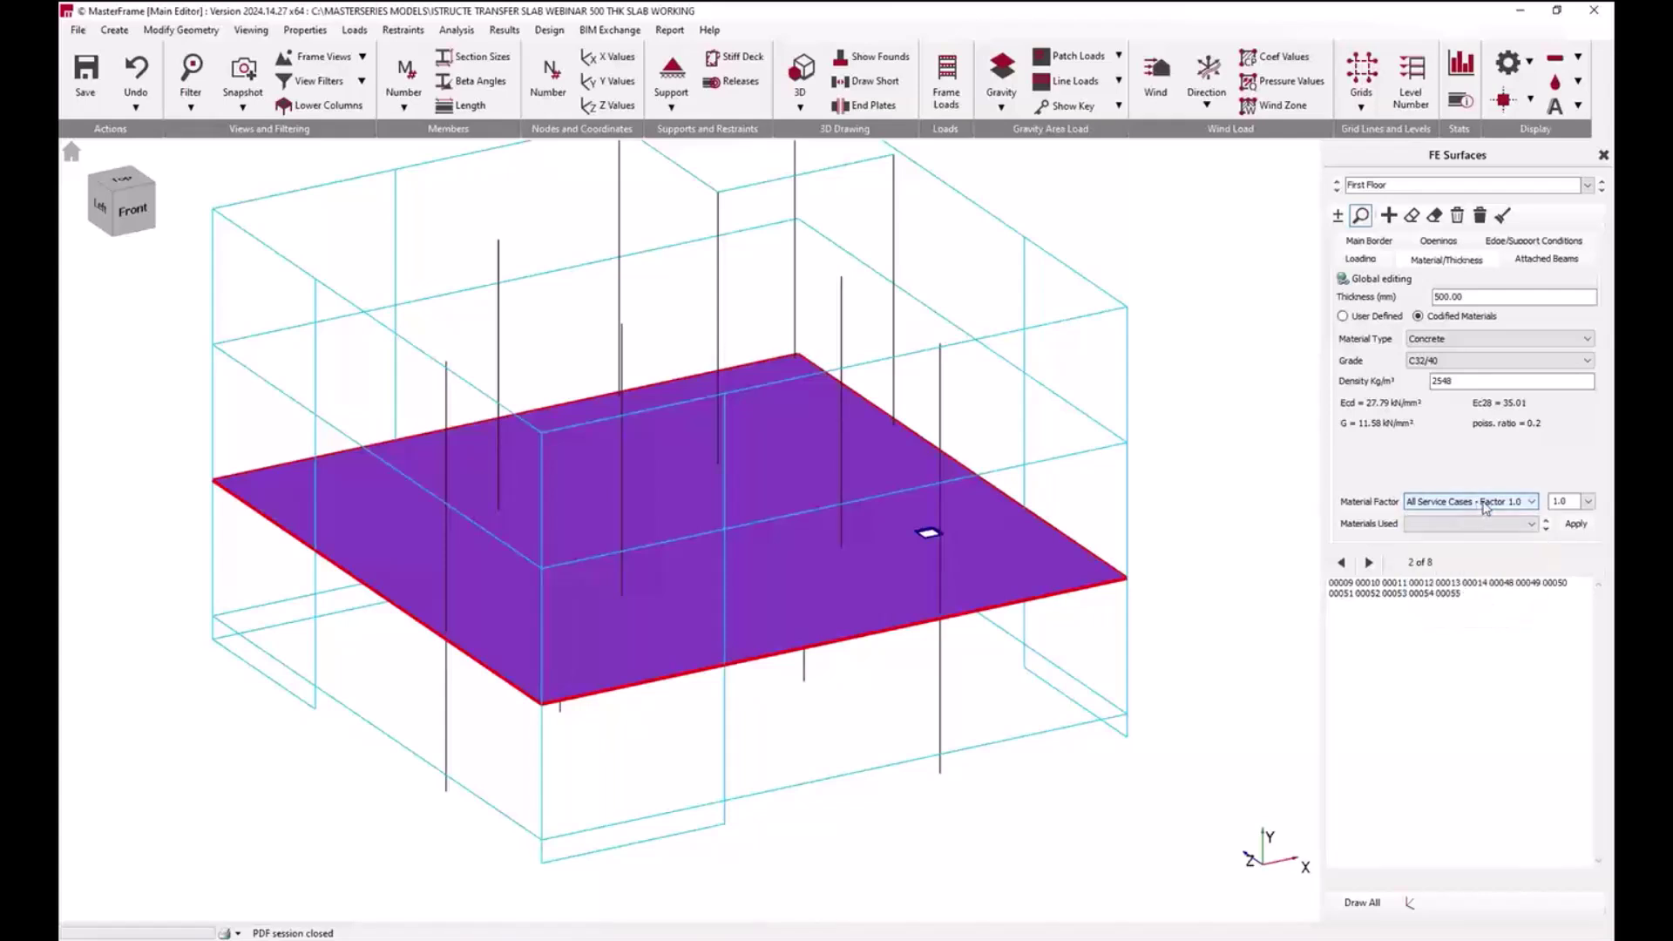
{"action": "left_click", "coordinate": [1588, 501]}
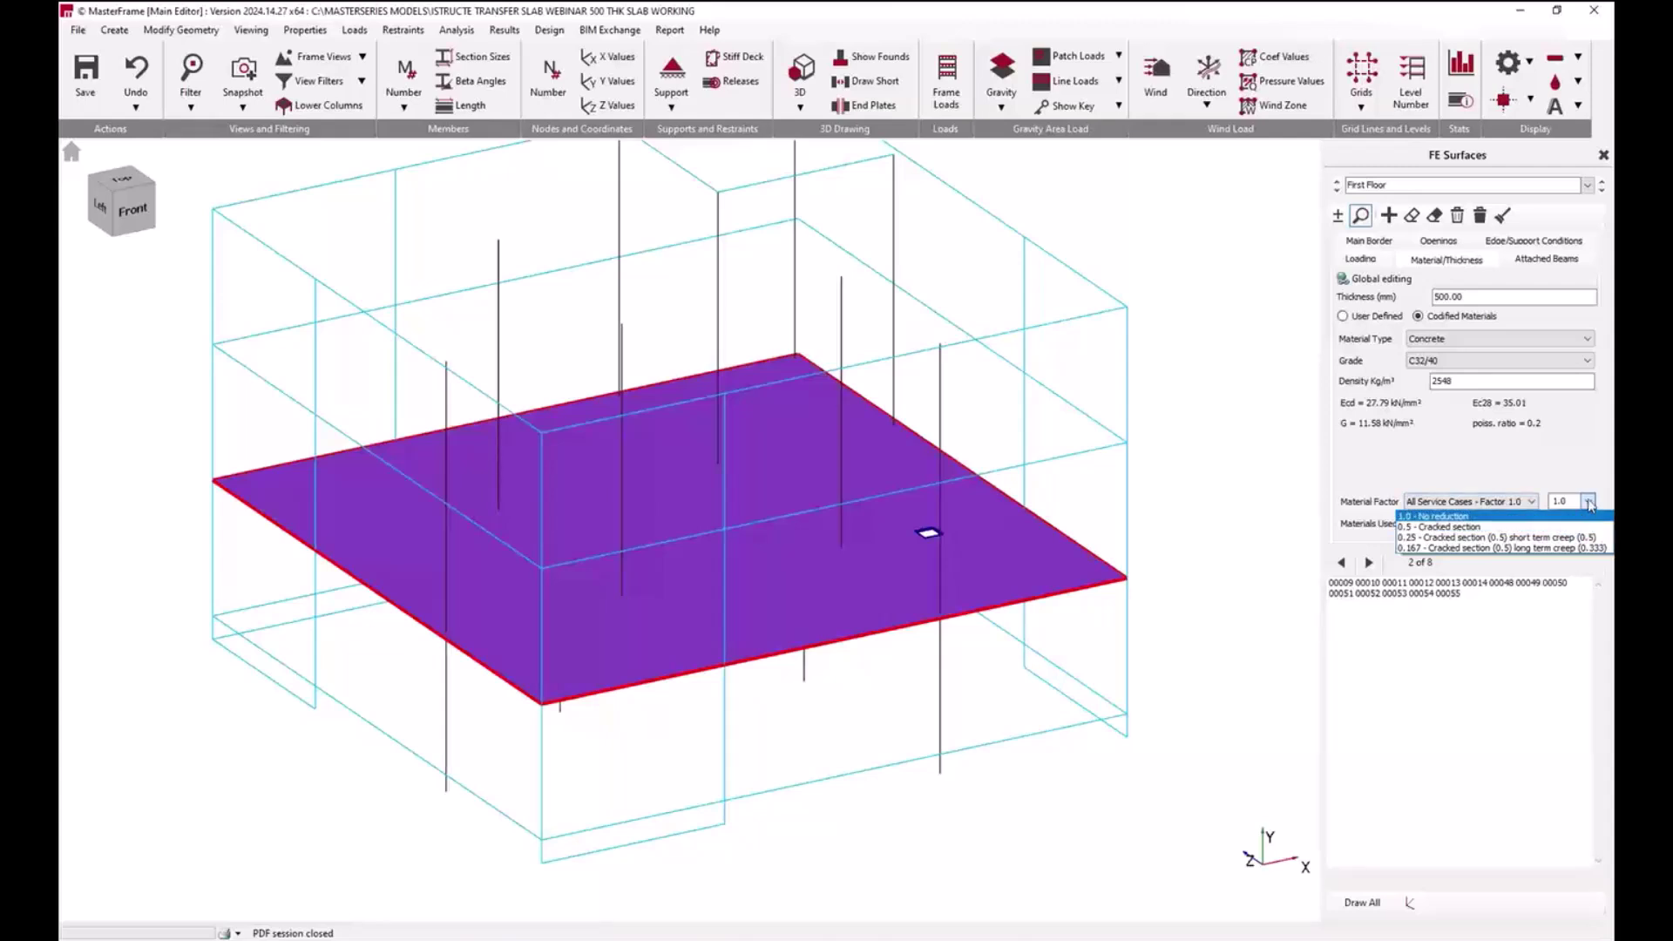
{"action": "left_click", "coordinate": [1588, 503]}
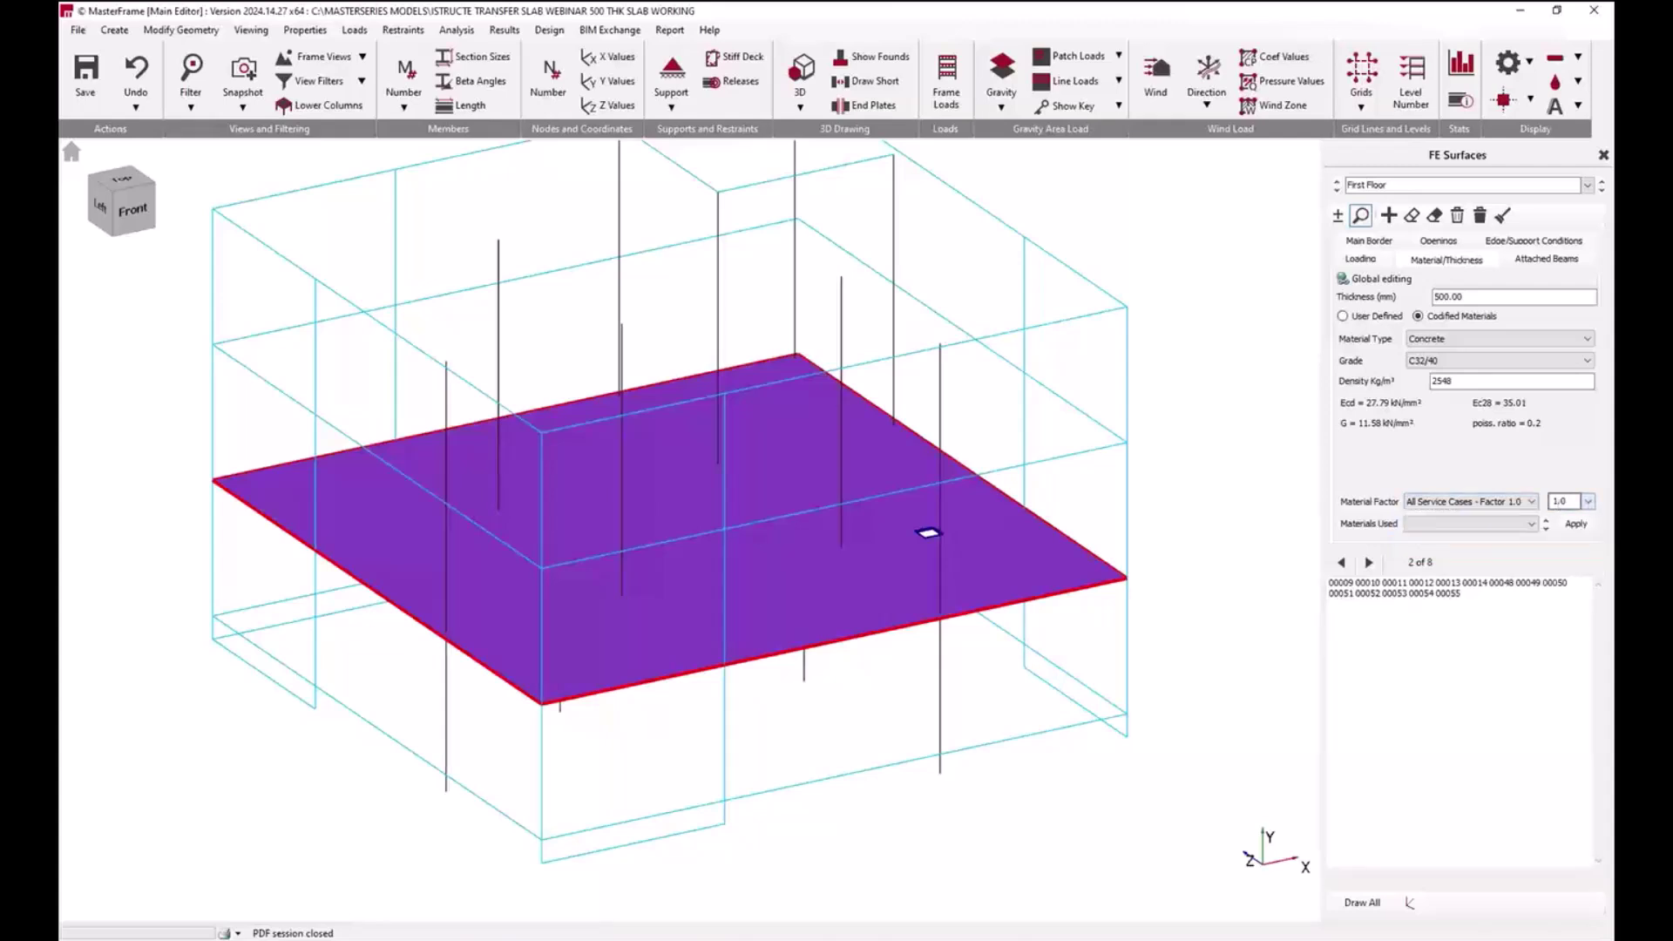
Step: Review the beam-plate offset and combined results options for the First Floor slab's attached beams
{"action": "left_click", "coordinate": [1547, 260]}
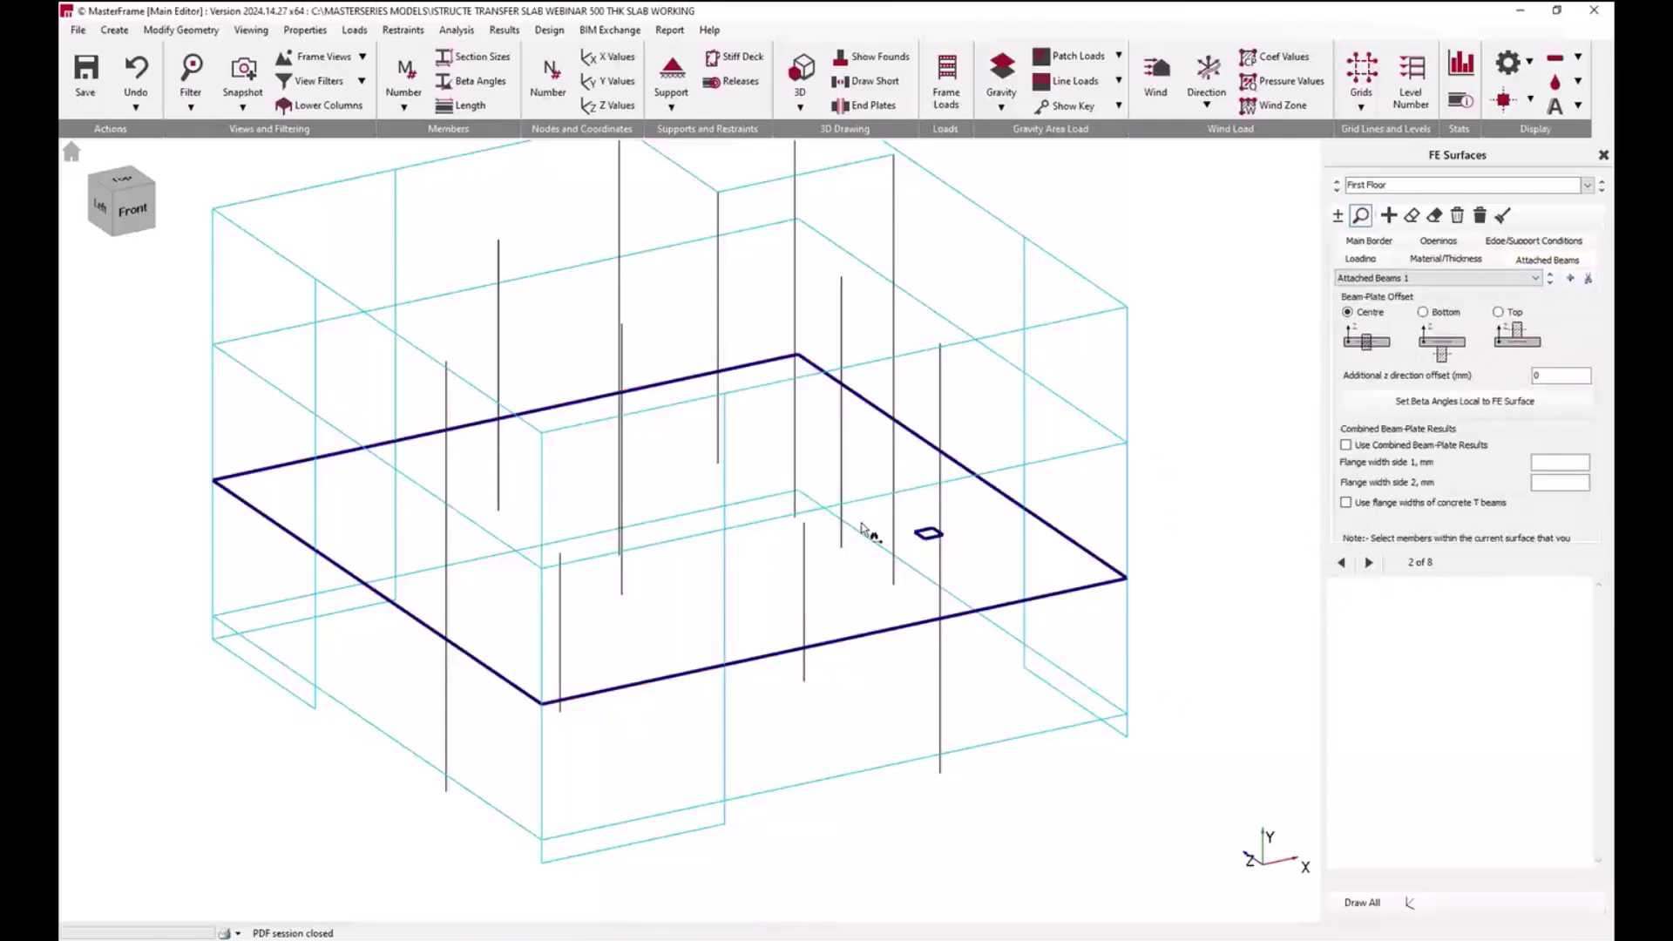
{"action": "scroll", "coordinate": [774, 571], "scroll_direction": "up", "scroll_amount": 3}
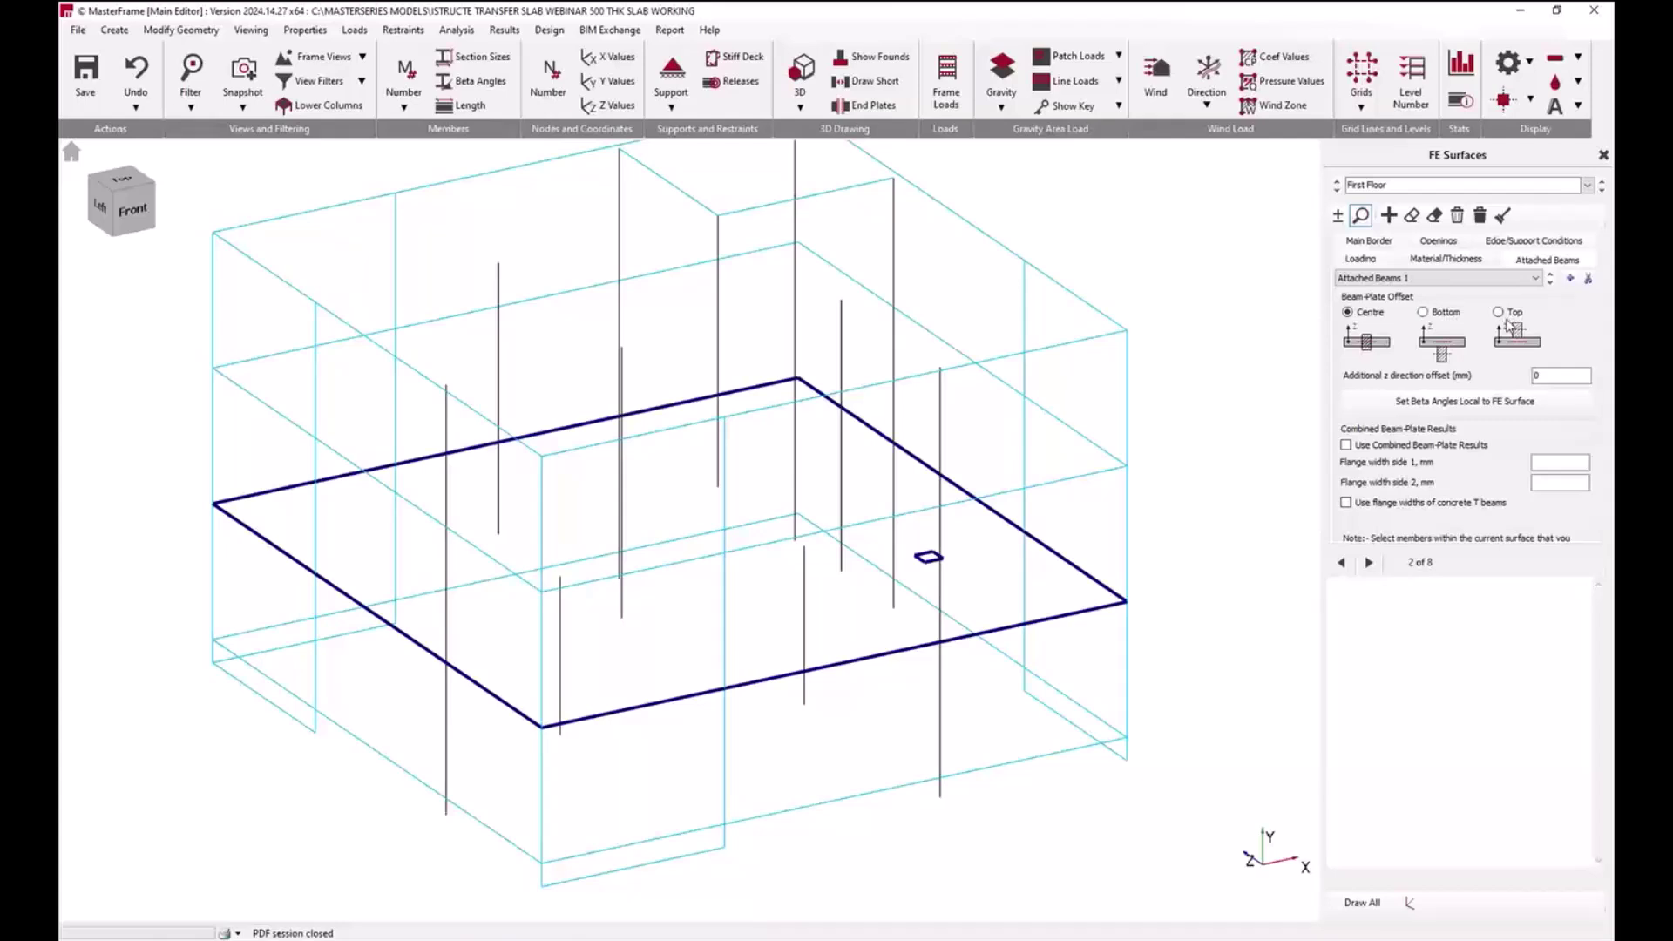
{"action": "left_click", "coordinate": [1338, 215]}
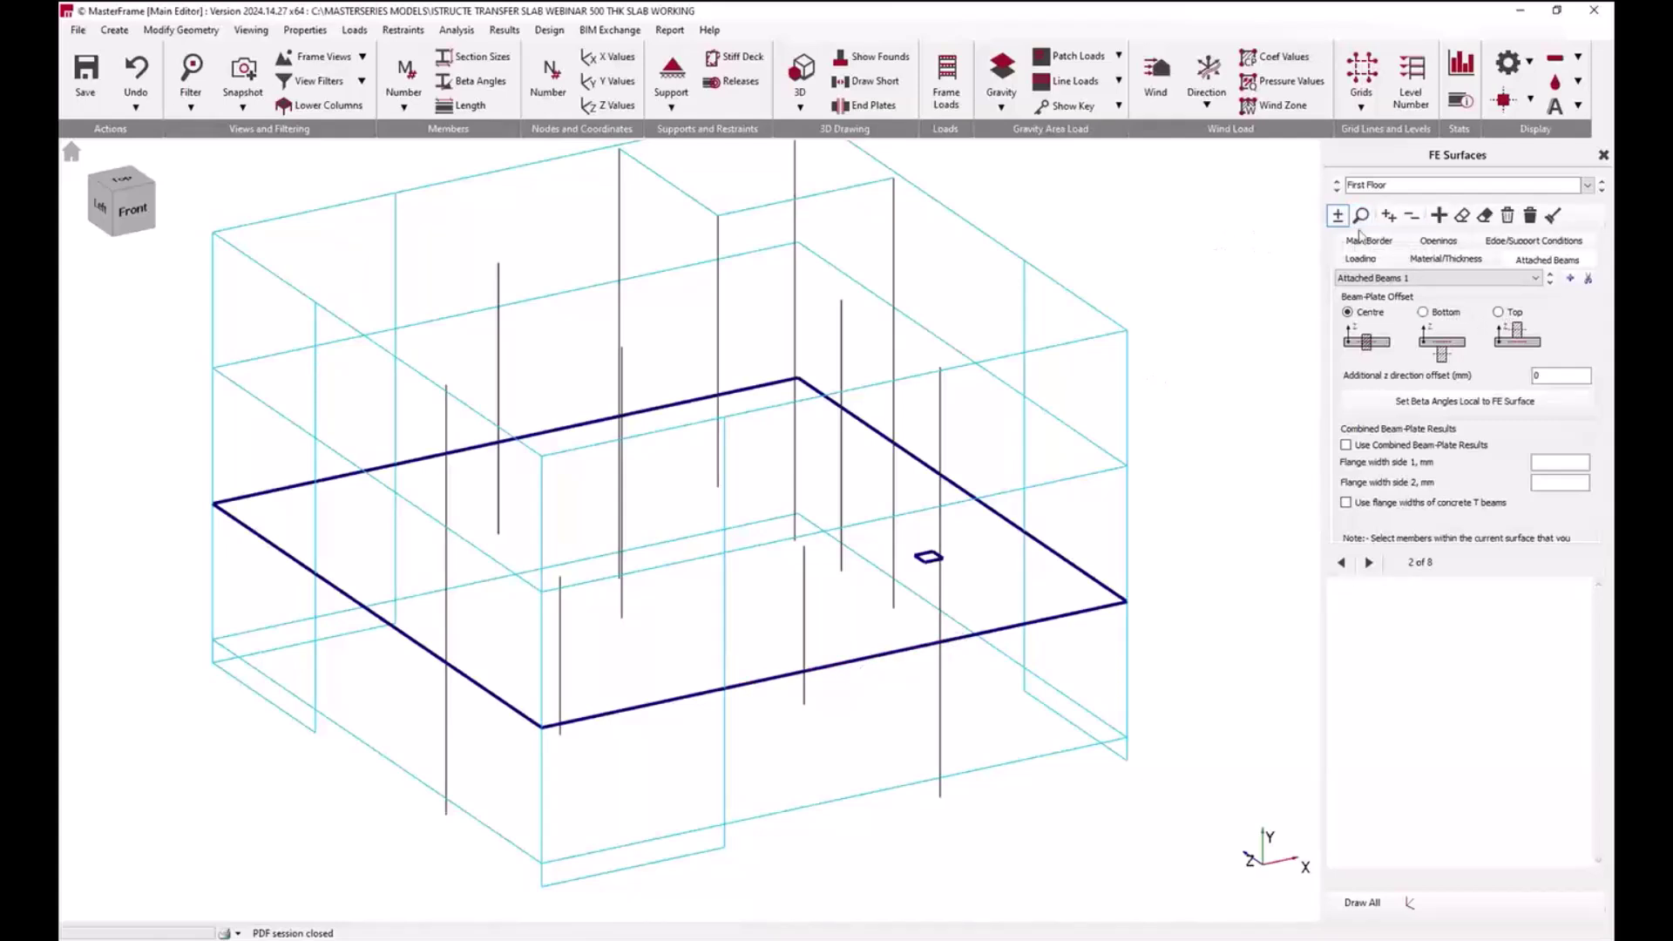
{"action": "left_click", "coordinate": [1361, 215]}
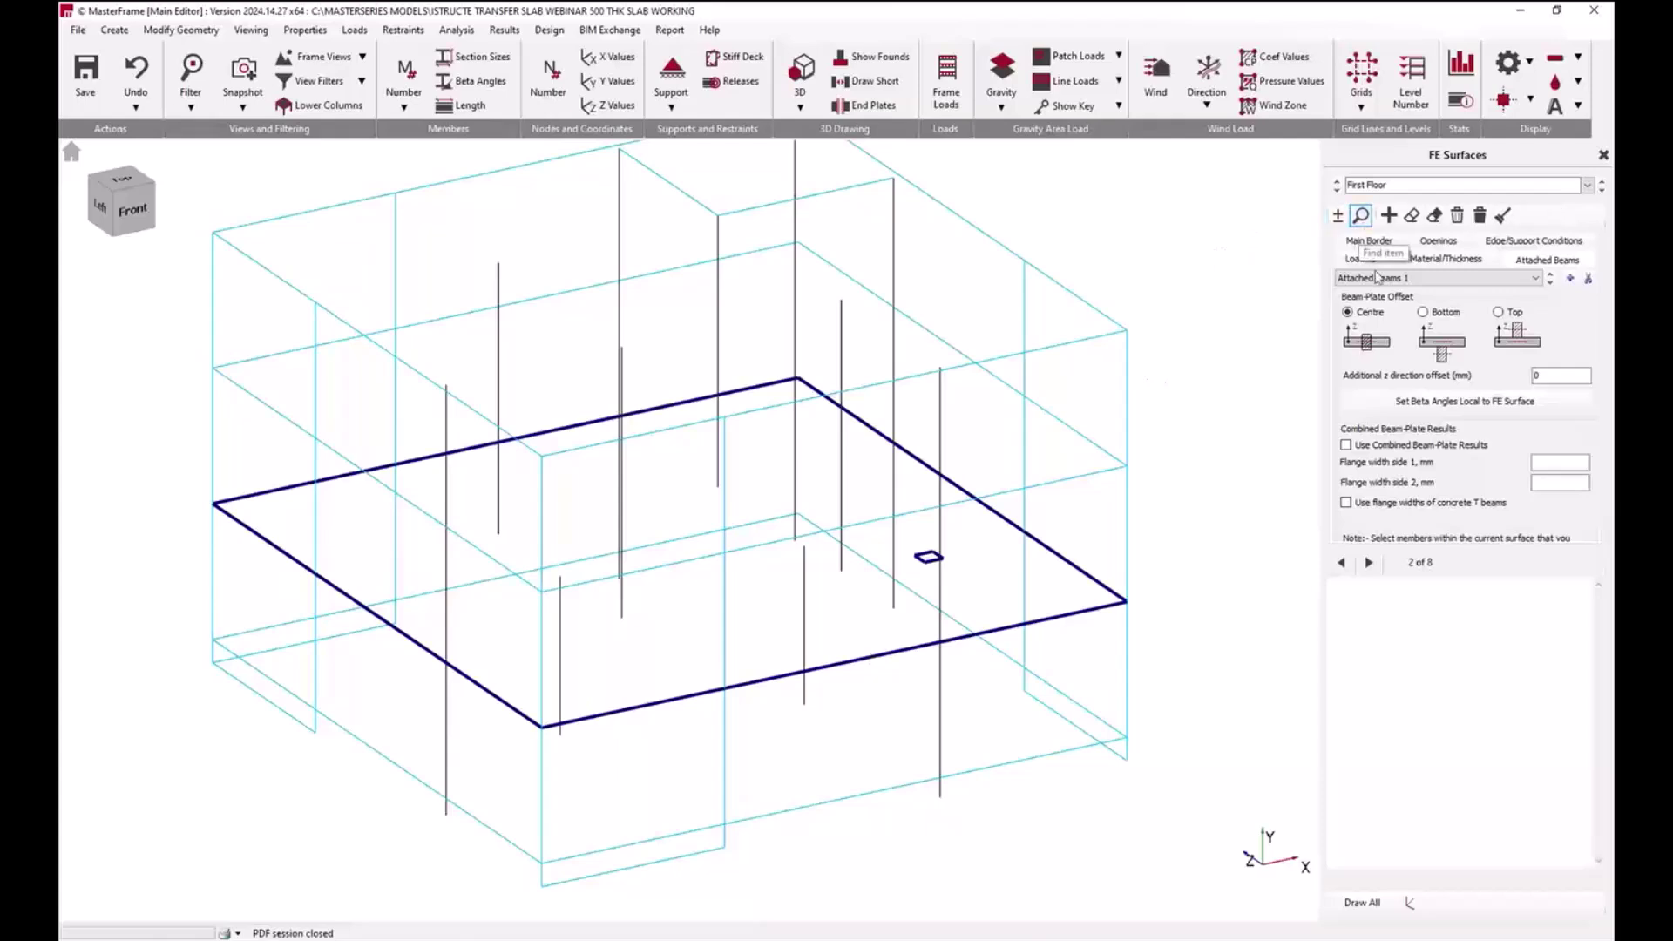
Step: Review the First Floor slab's applied loads up to the A1 accidental patch load and examine its area on the slab
{"action": "left_click", "coordinate": [1379, 262]}
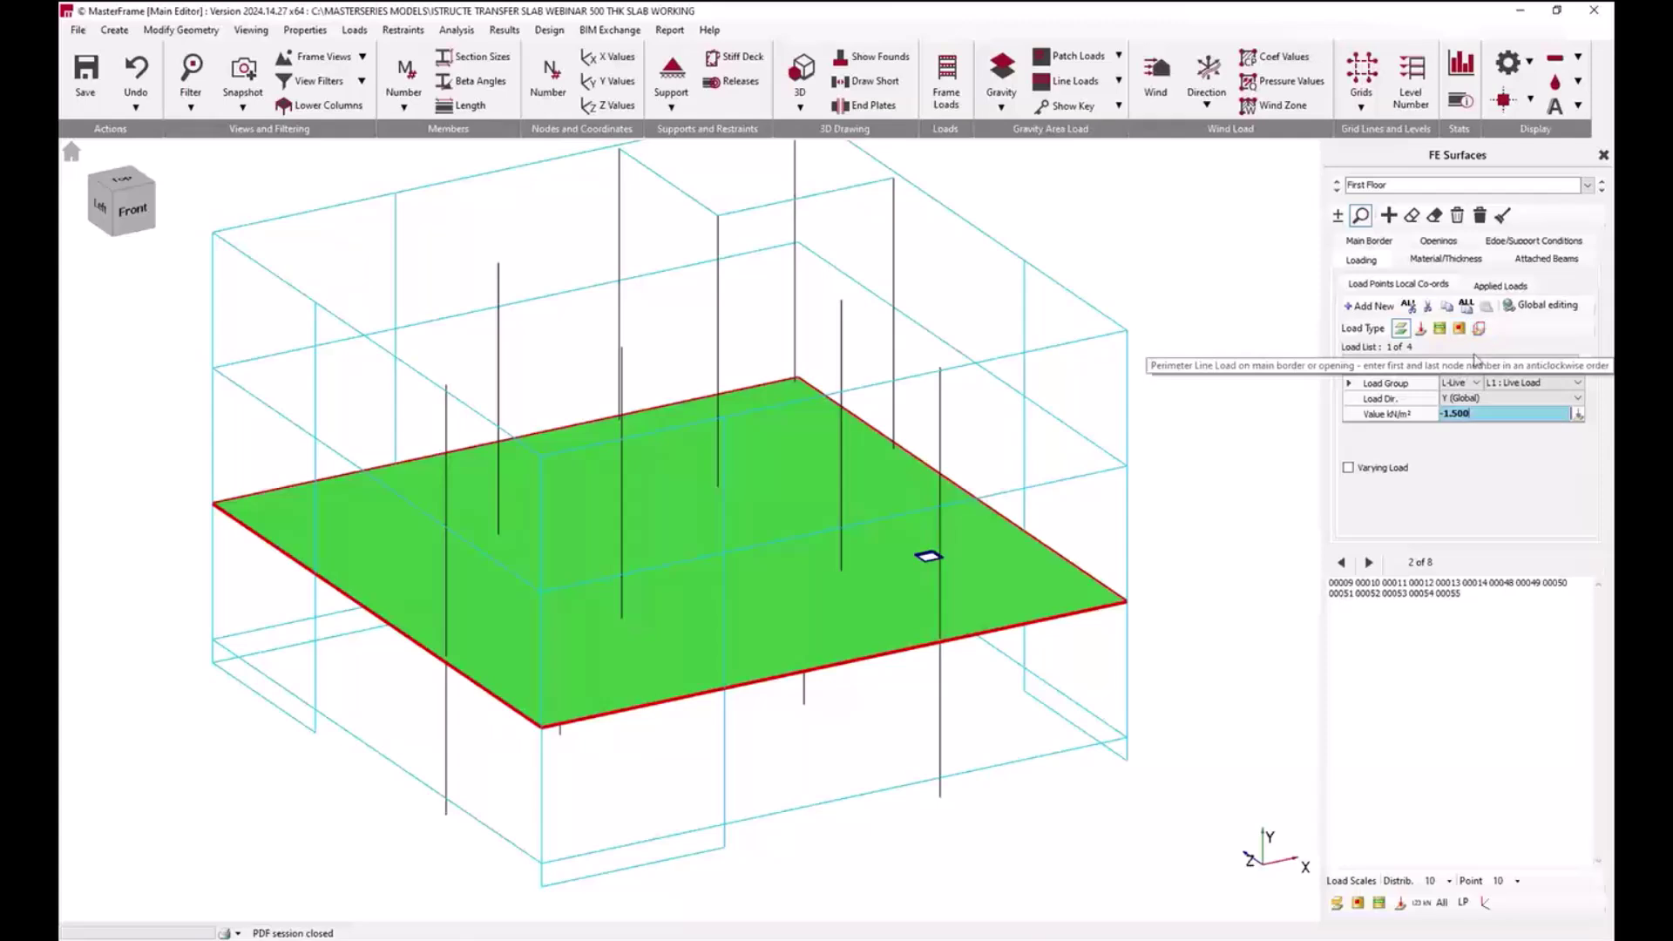
{"action": "scroll", "coordinate": [1477, 365], "scroll_direction": "down", "scroll_amount": 2}
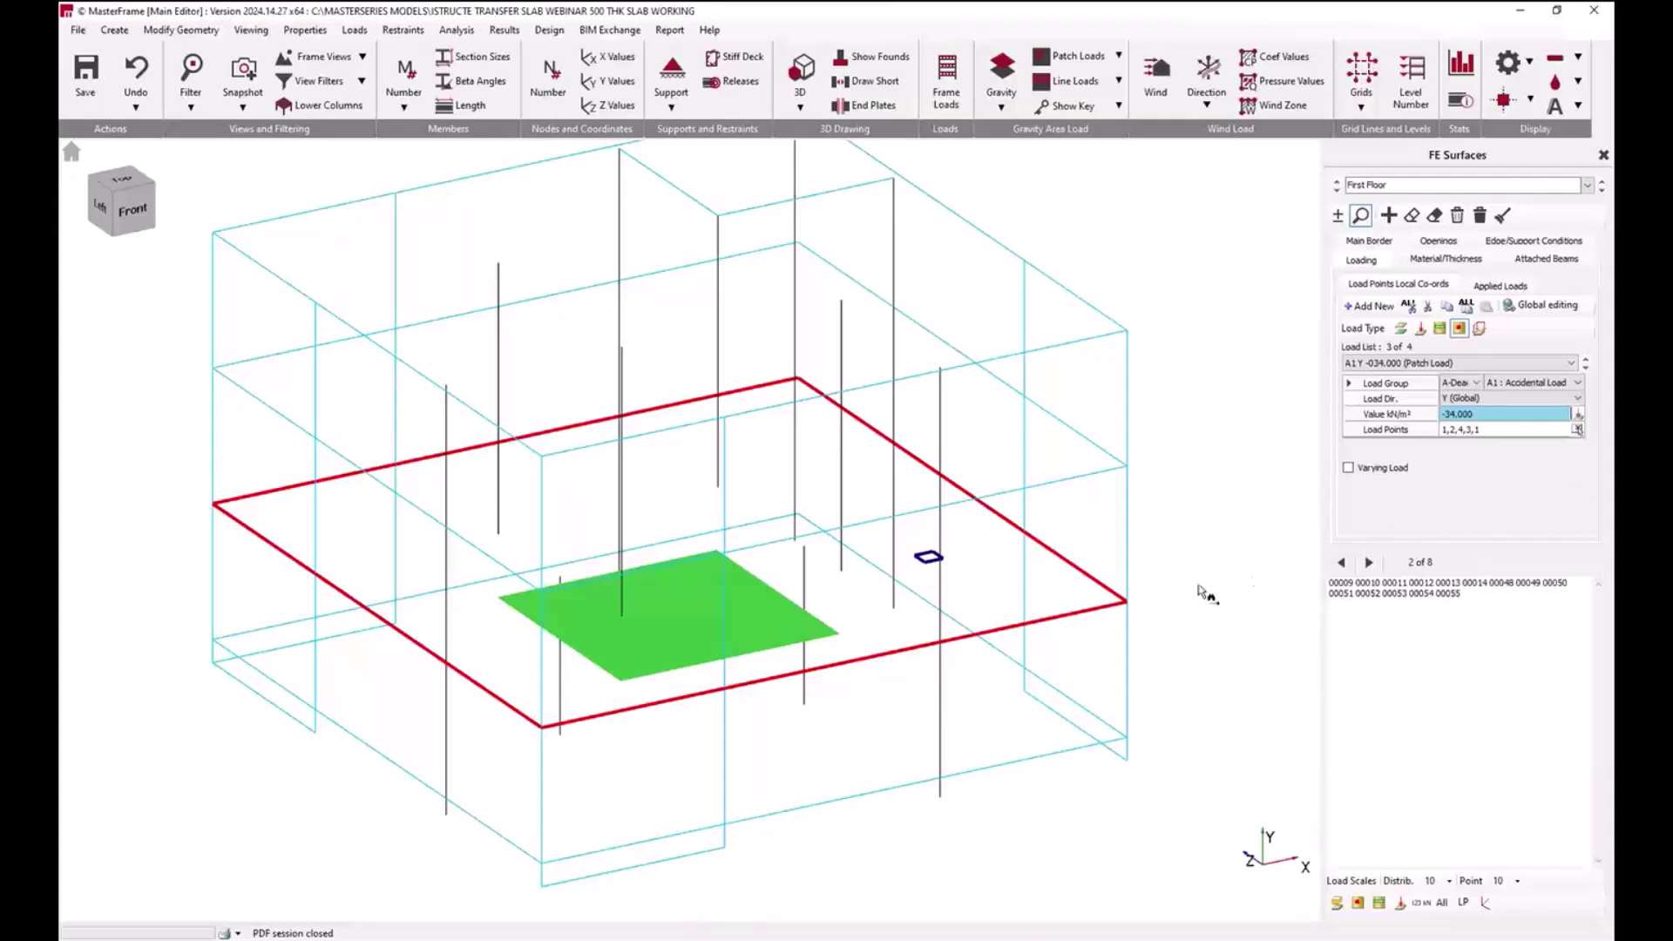
{"action": "middle_click_drag", "start_coordinate": [694, 609], "coordinate": [818, 628]}
{"action": "middle_click_drag", "start_coordinate": [665, 691], "coordinate": [560, 721]}
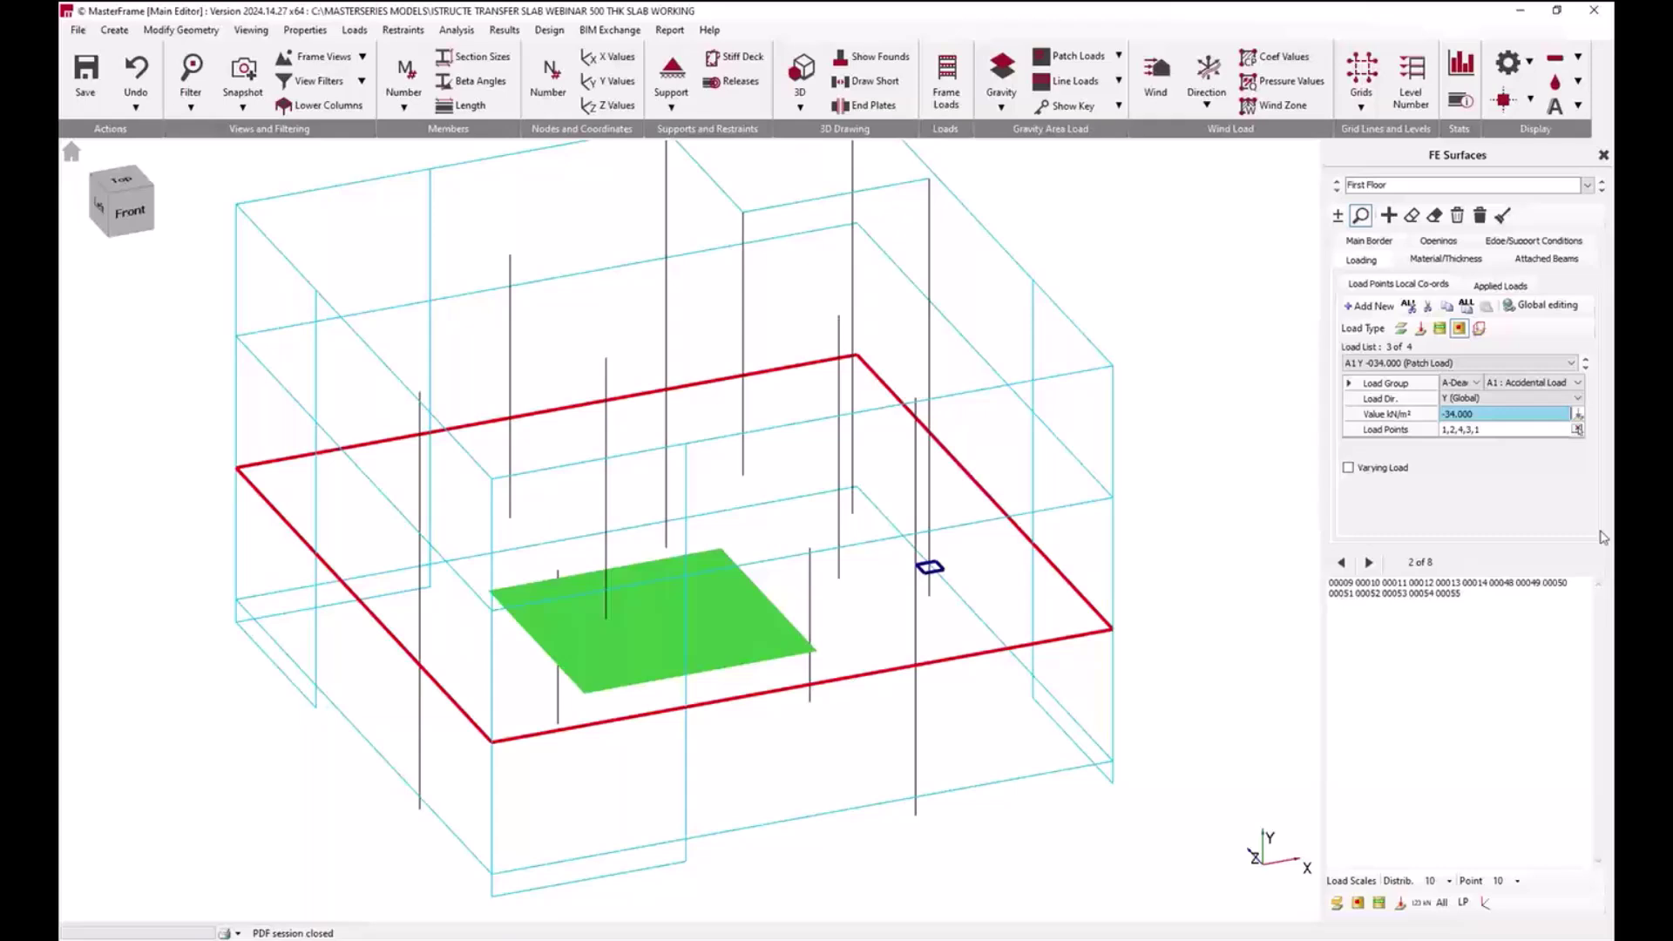
{"action": "mouse_move", "coordinate": [783, 662]}
{"action": "middle_mouse_down"}
{"action": "mouse_move", "coordinate": [810, 661]}
{"action": "mouse_move", "coordinate": [804, 648]}
{"action": "middle_mouse_up"}
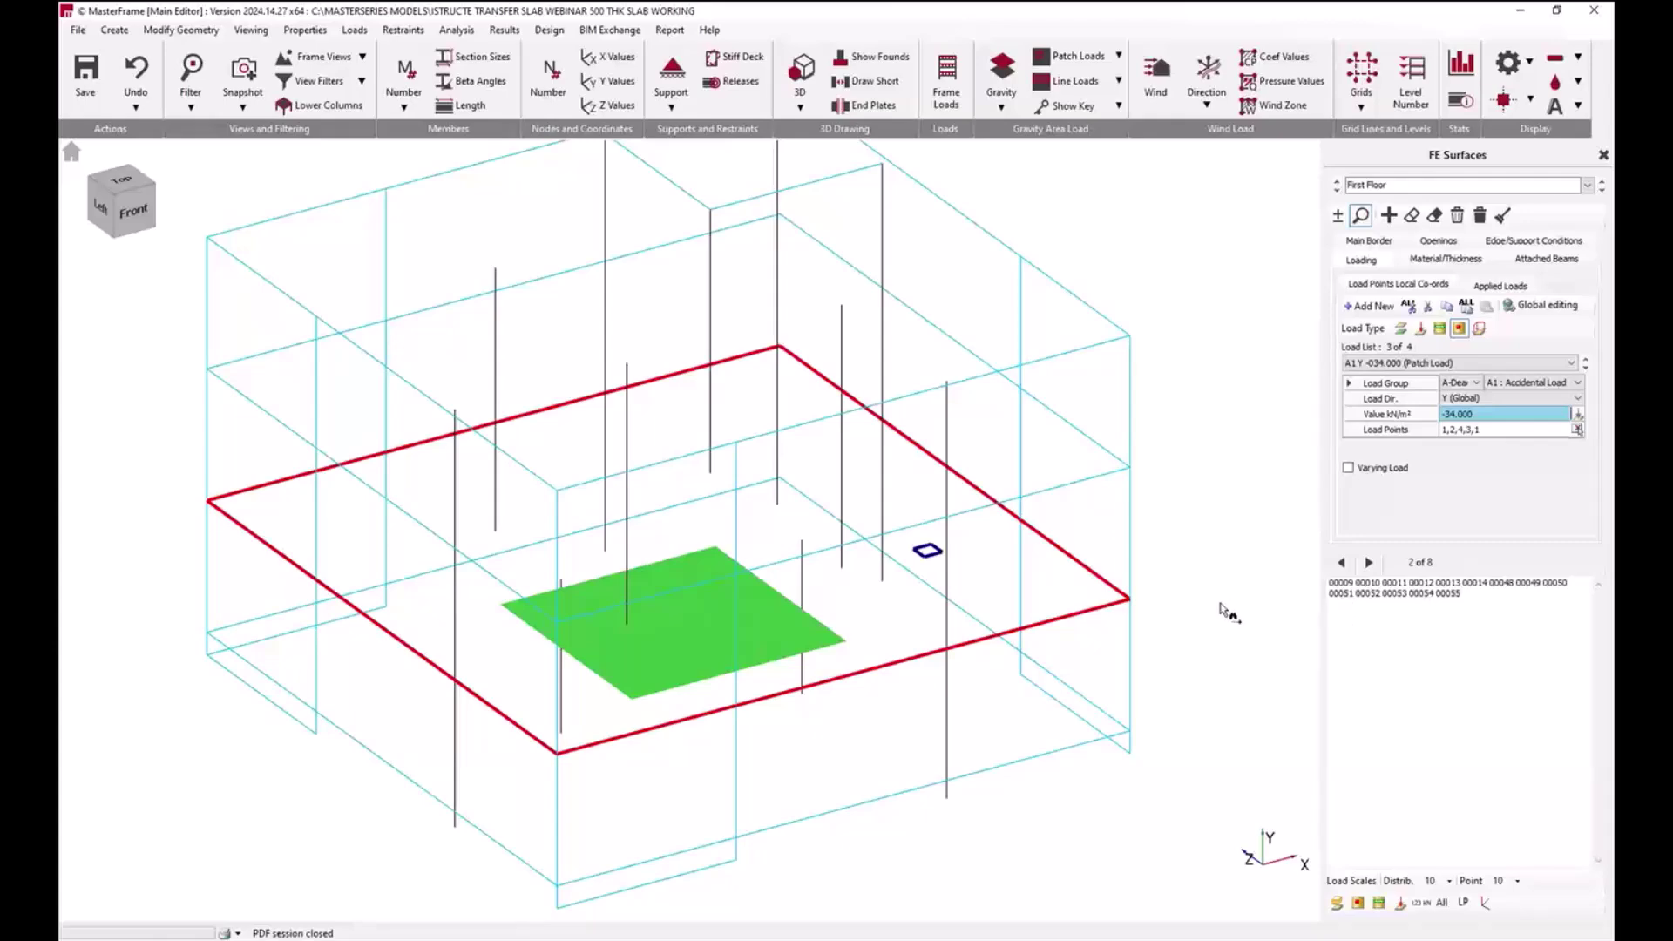
{"action": "middle_click_drag", "start_coordinate": [825, 676], "coordinate": [735, 681]}
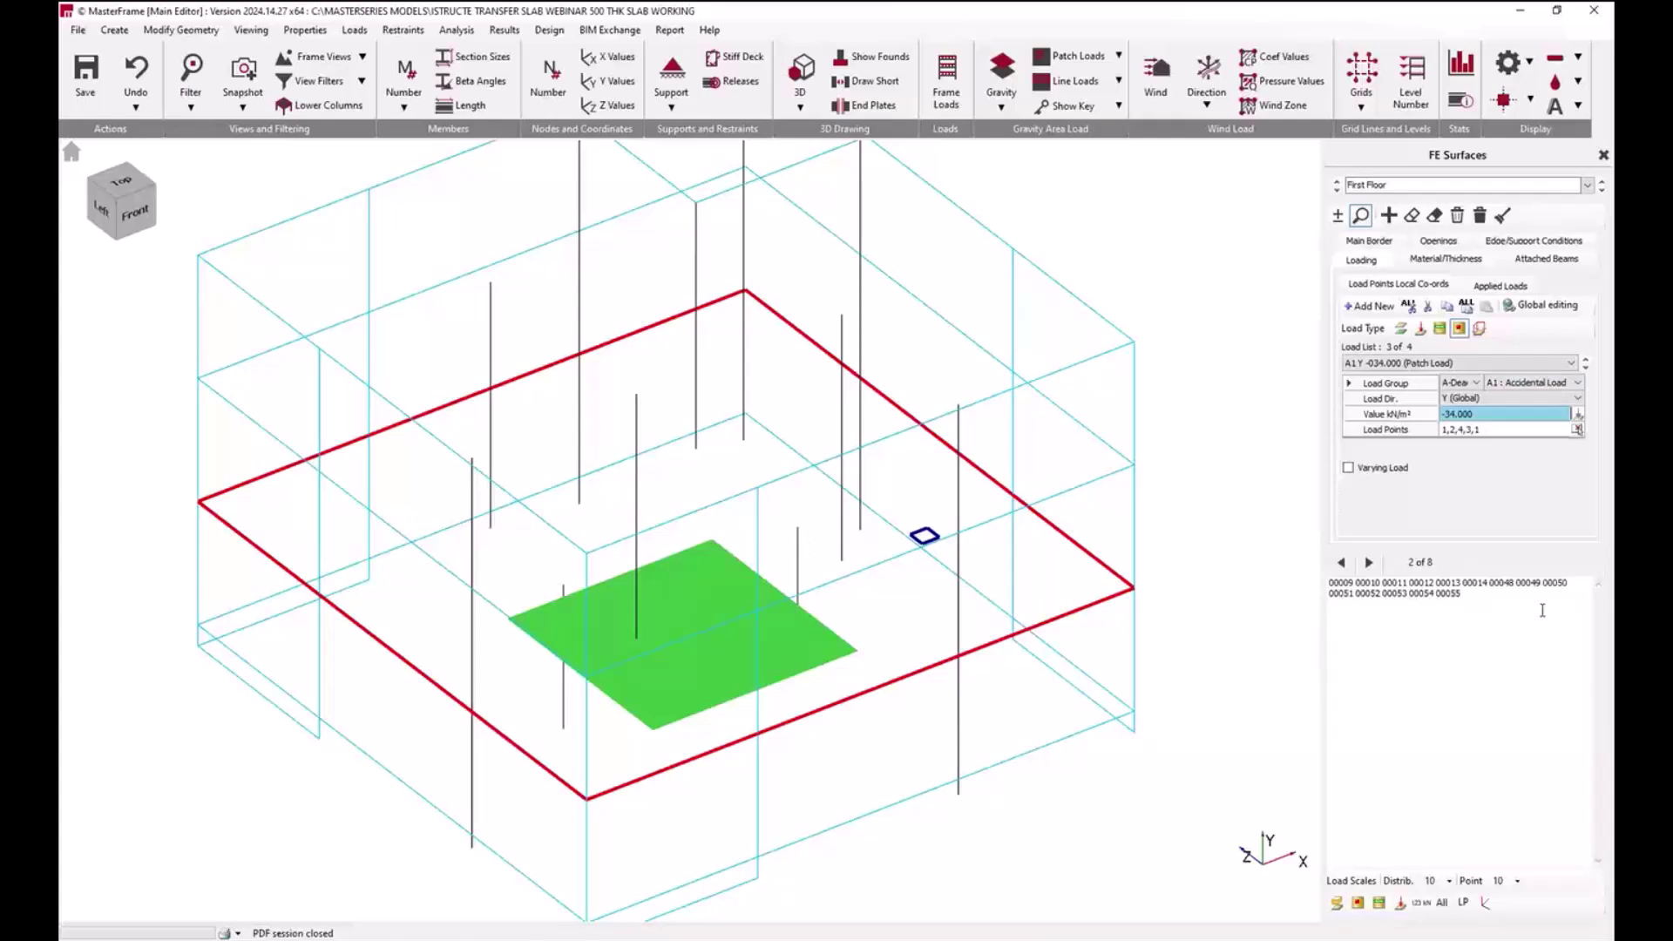
{"action": "left_click_drag", "start_coordinate": [1031, 497], "coordinate": [1027, 467]}
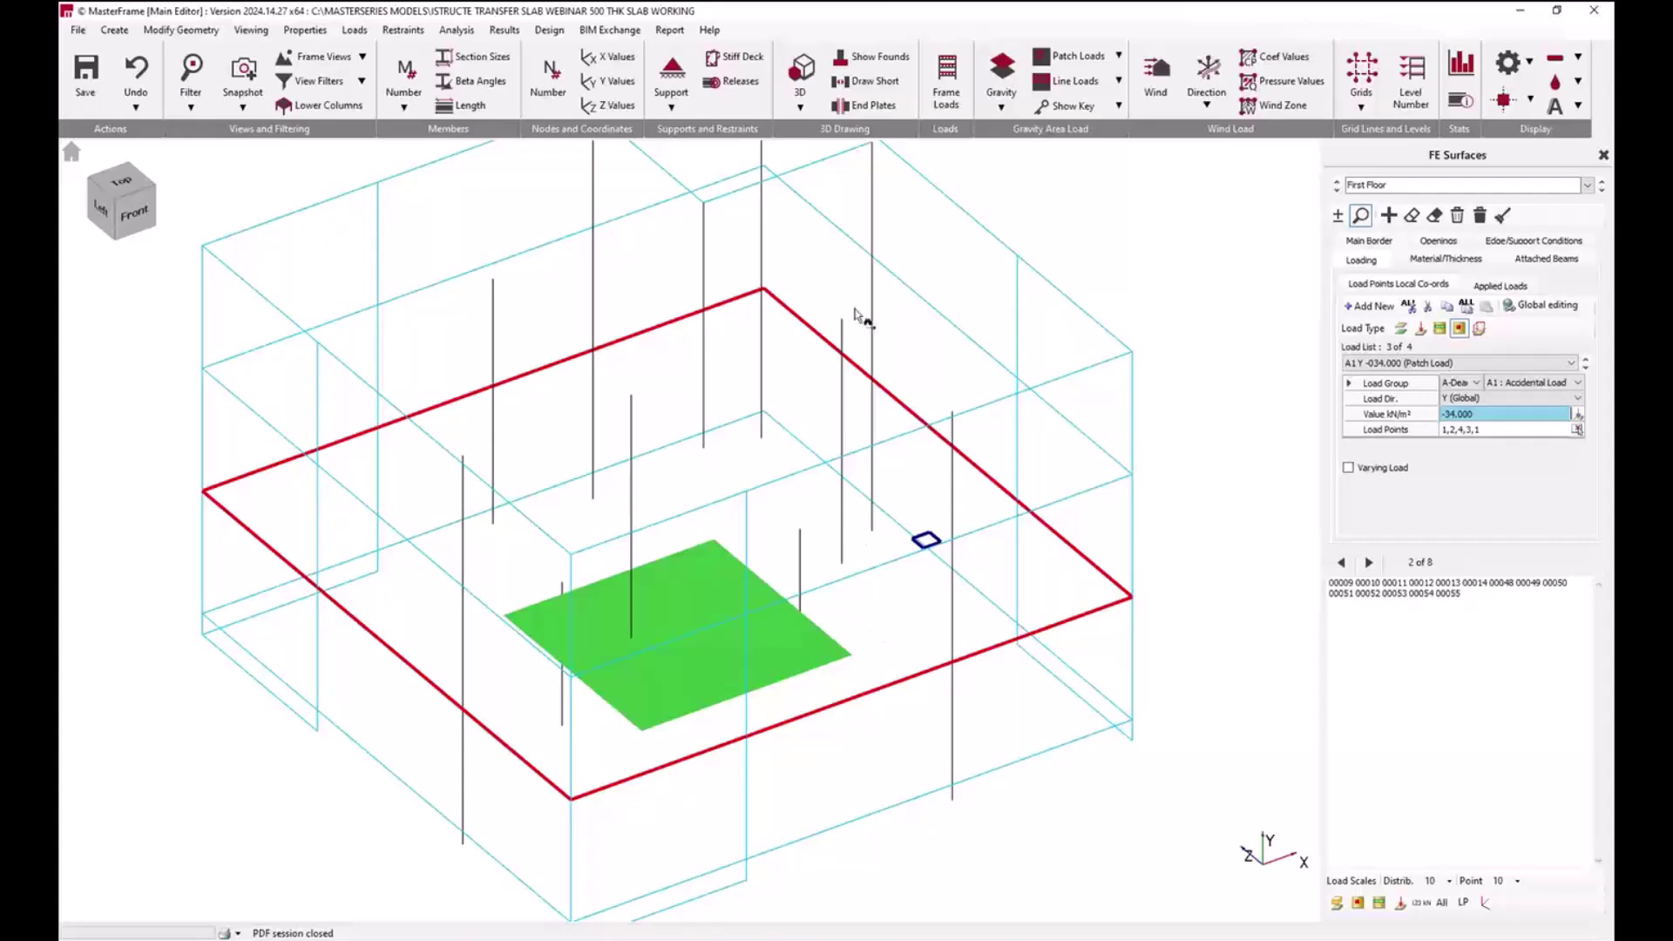
Step: Turn on the node display and examine the closely spaced node pairs where the perimeter columns meet the slab edges
{"action": "scroll", "coordinate": [609, 385], "scroll_direction": "up", "scroll_amount": 4}
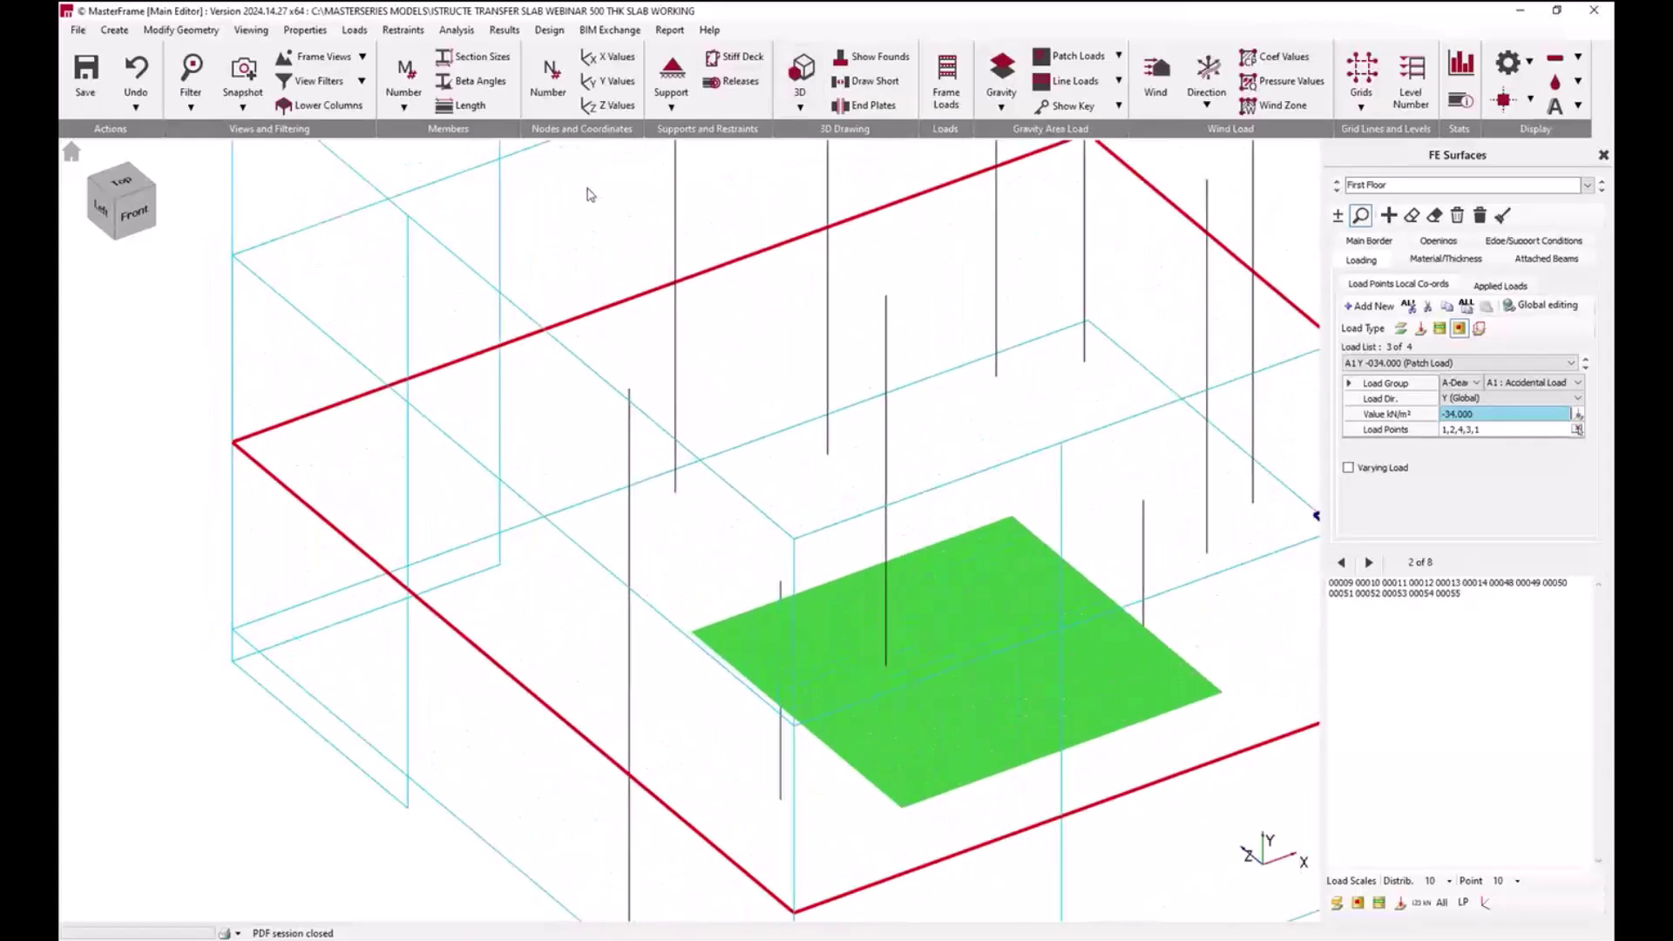
{"action": "left_click", "coordinate": [1503, 102]}
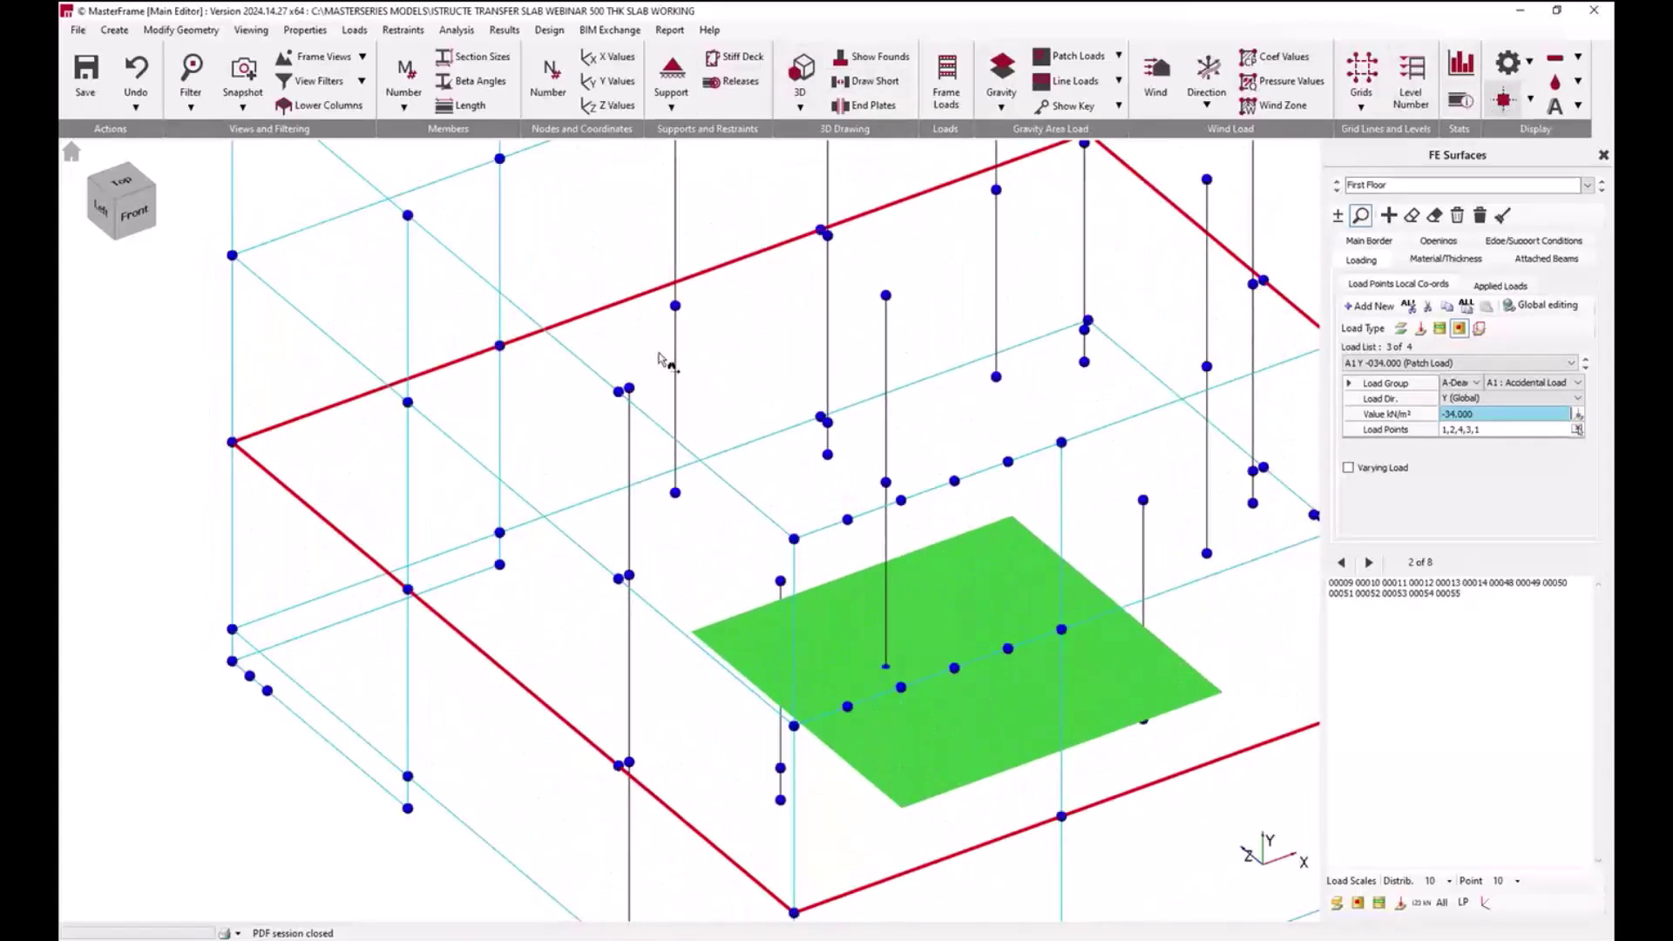
{"action": "scroll", "coordinate": [635, 400], "scroll_direction": "up", "scroll_amount": 3}
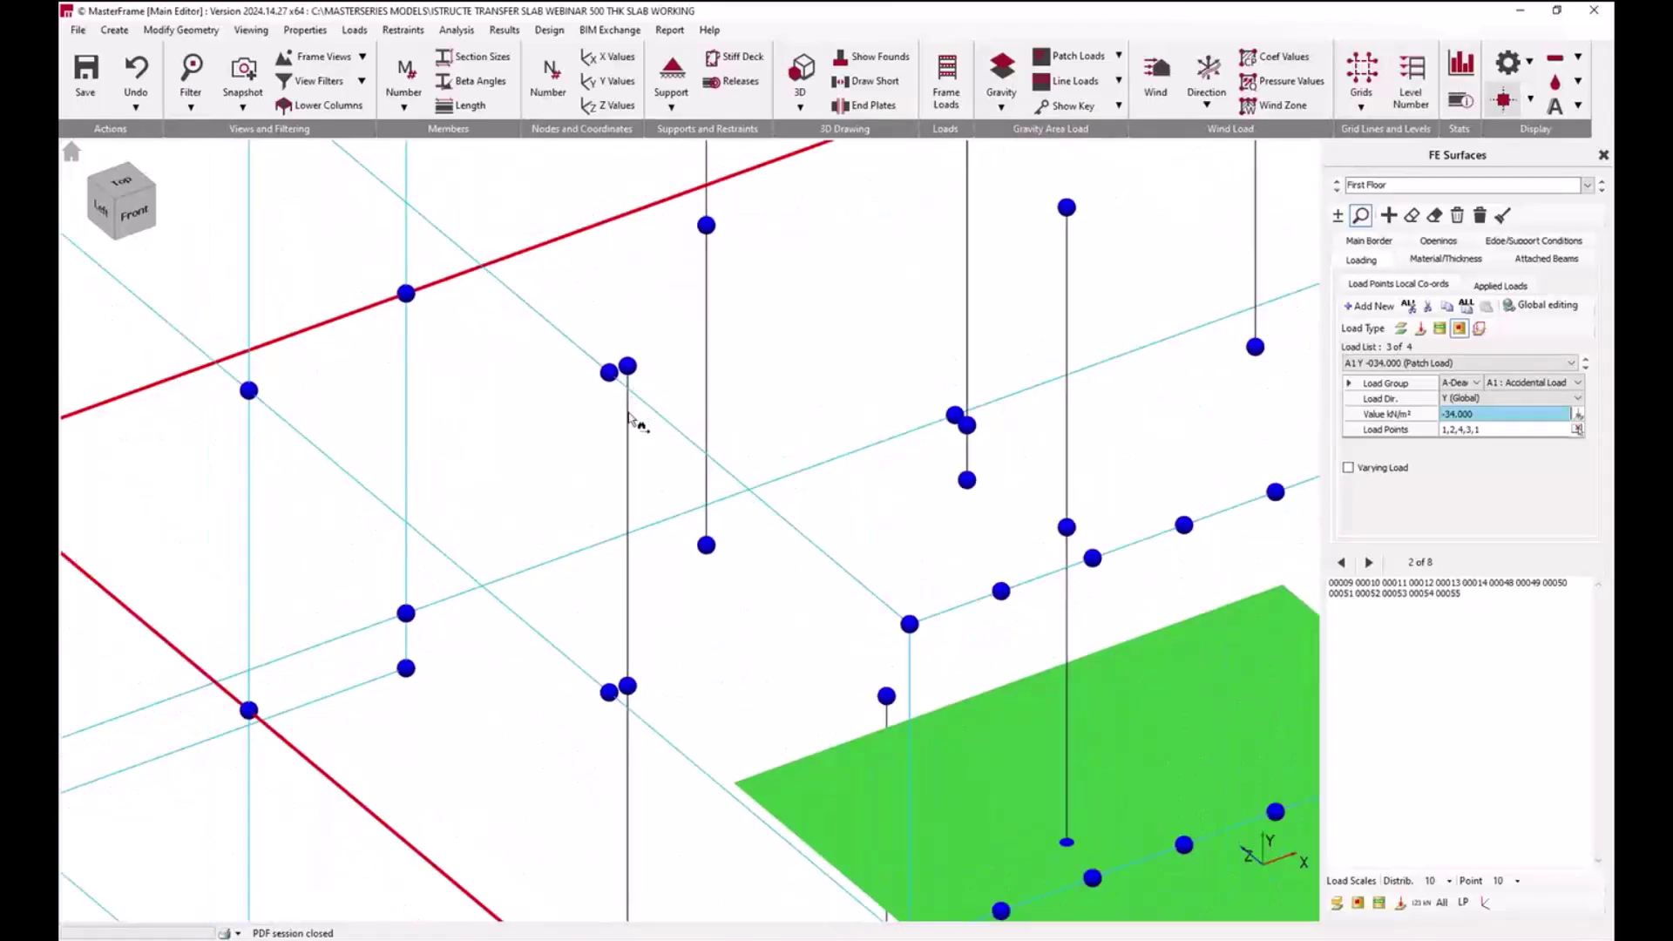
{"action": "scroll", "coordinate": [635, 410], "scroll_direction": "down", "scroll_amount": 1}
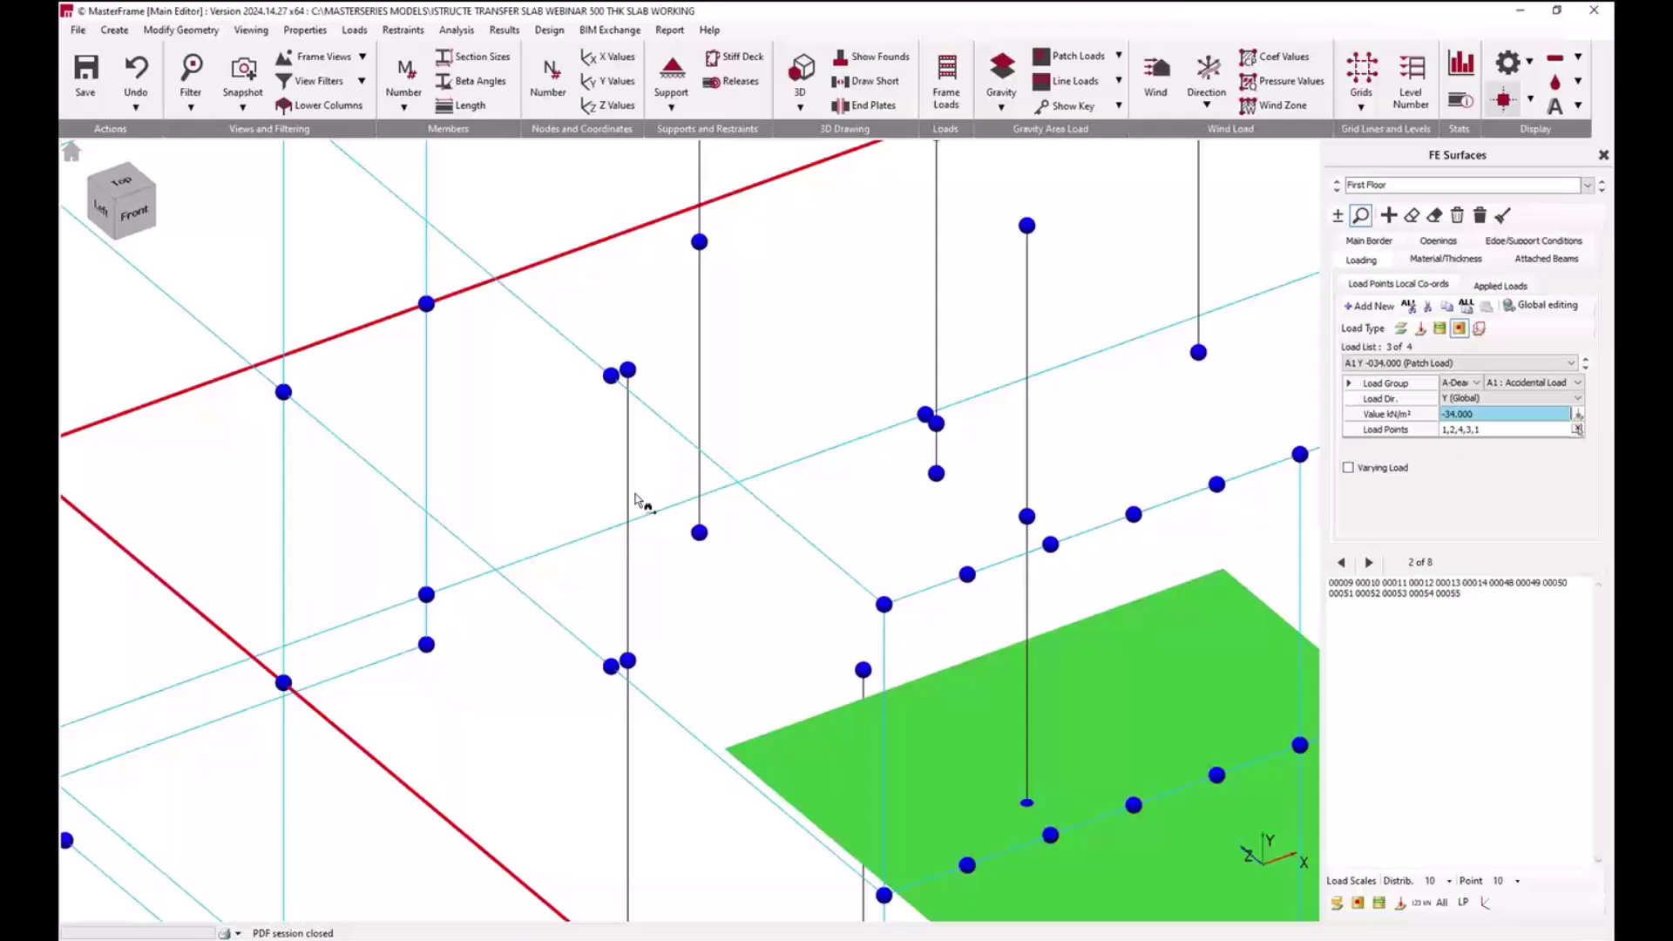
{"action": "scroll", "coordinate": [636, 499], "scroll_direction": "down", "scroll_amount": 1}
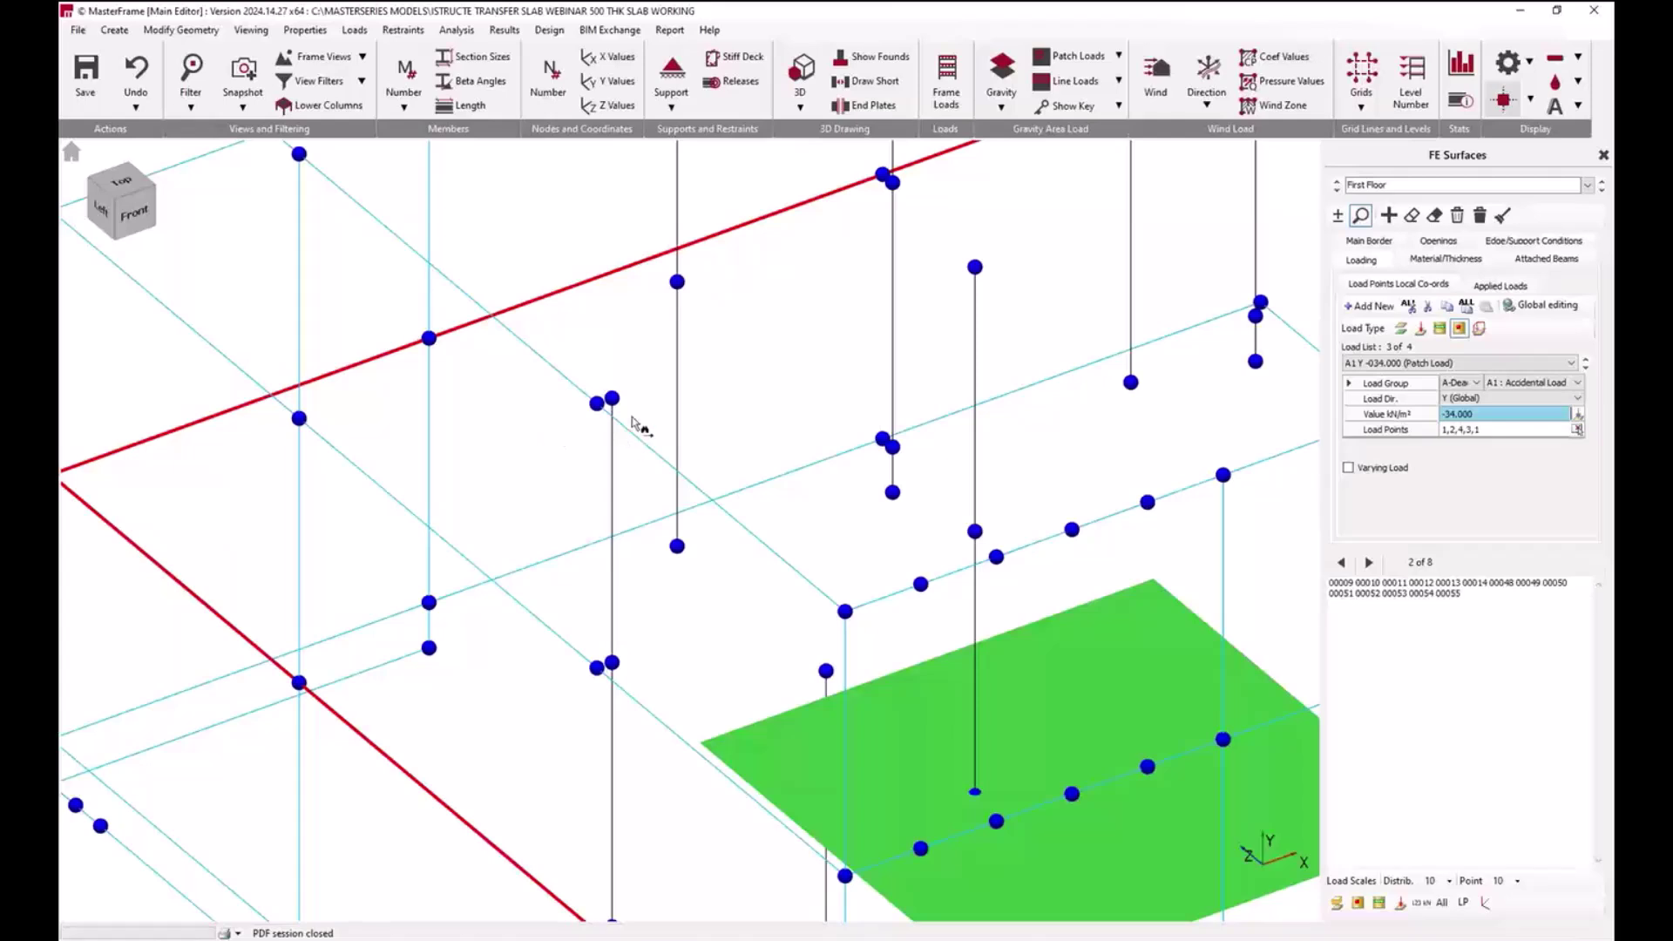
Step: Render the model in 3D and examine how the perimeter column sits against the slab edge
{"action": "left_click", "coordinate": [793, 87]}
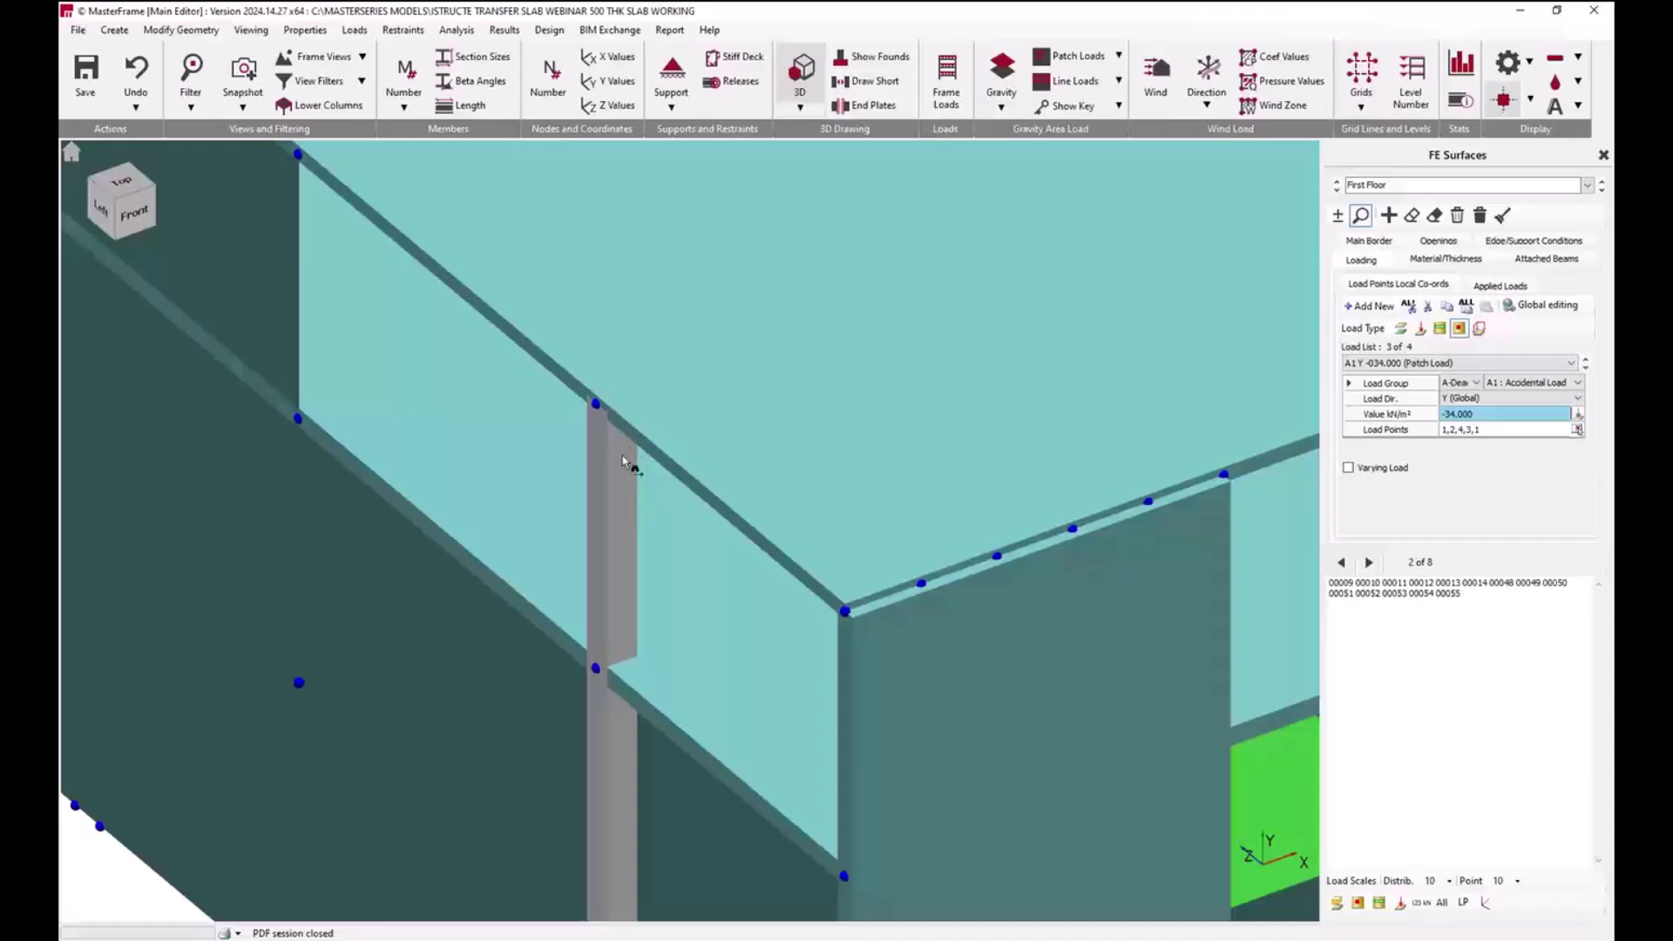
{"action": "scroll", "coordinate": [609, 403], "scroll_direction": "up", "scroll_amount": 5}
{"action": "middle_click_drag", "start_coordinate": [540, 414], "coordinate": [625, 411]}
{"action": "scroll", "coordinate": [615, 453], "scroll_direction": "down", "scroll_amount": 2}
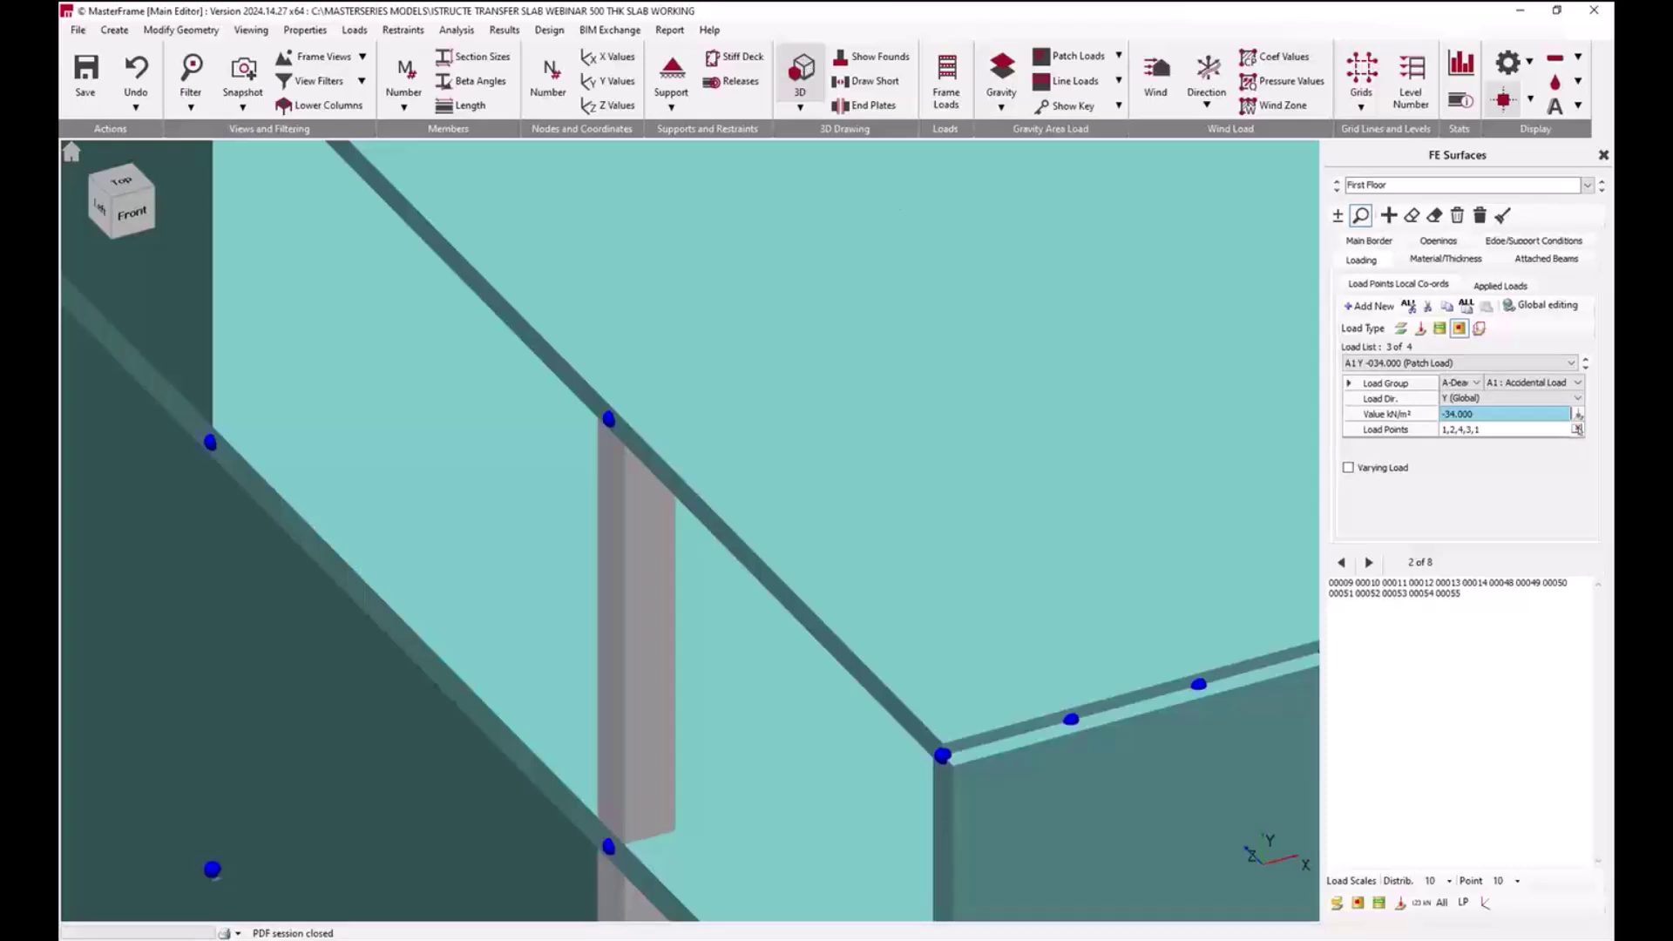
Step: Close the FE surface properties and return the model from 3D rendering to the wireframe display
{"action": "left_click", "coordinate": [1604, 154]}
{"action": "scroll", "coordinate": [673, 373], "scroll_direction": "down", "scroll_amount": 3}
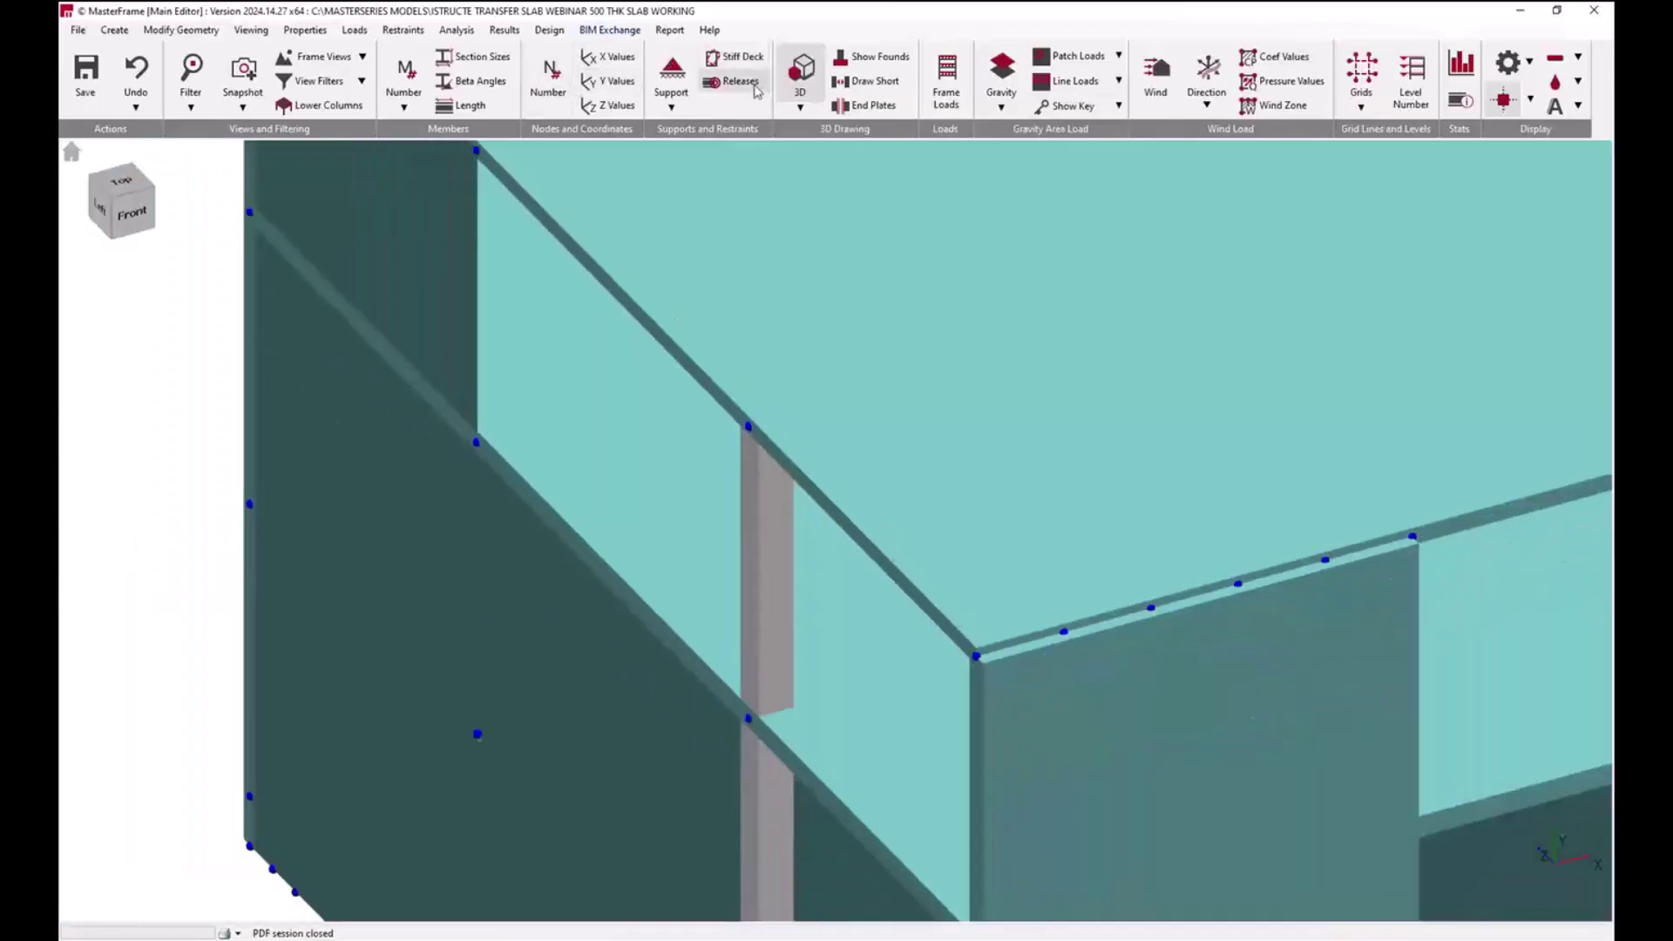
{"action": "left_click", "coordinate": [800, 74]}
{"action": "scroll", "coordinate": [695, 453], "scroll_direction": "down", "scroll_amount": 2}
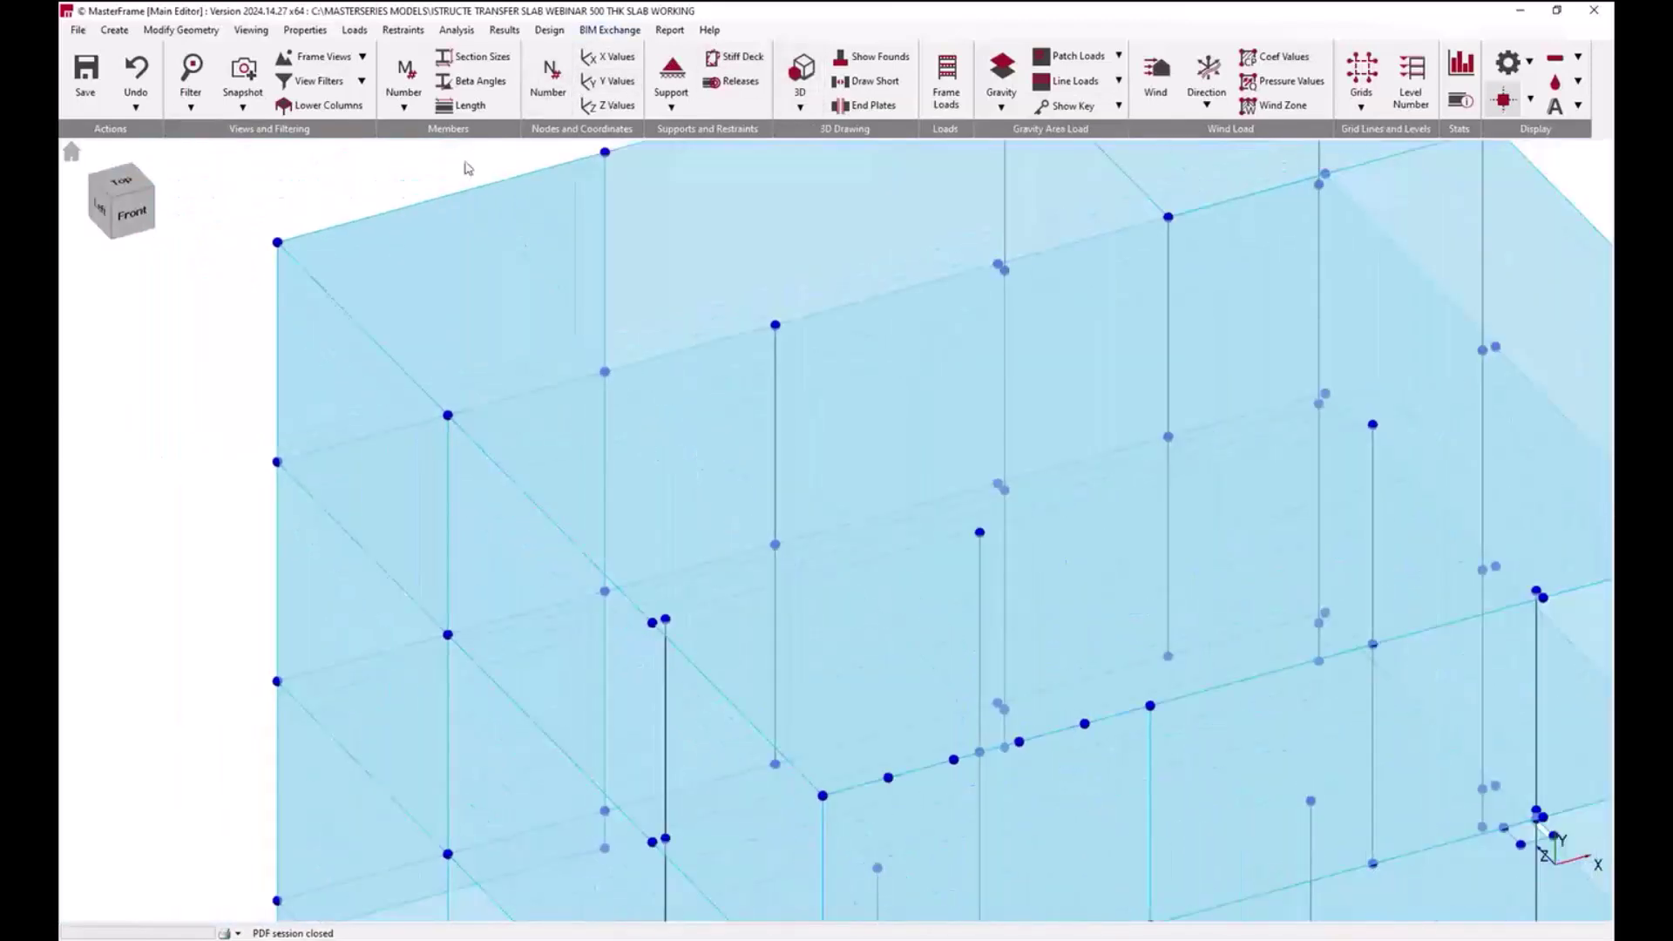
Step: Open the global FE surface meshing options and place the dialog clear over the model for review
{"action": "left_click", "coordinate": [457, 29]}
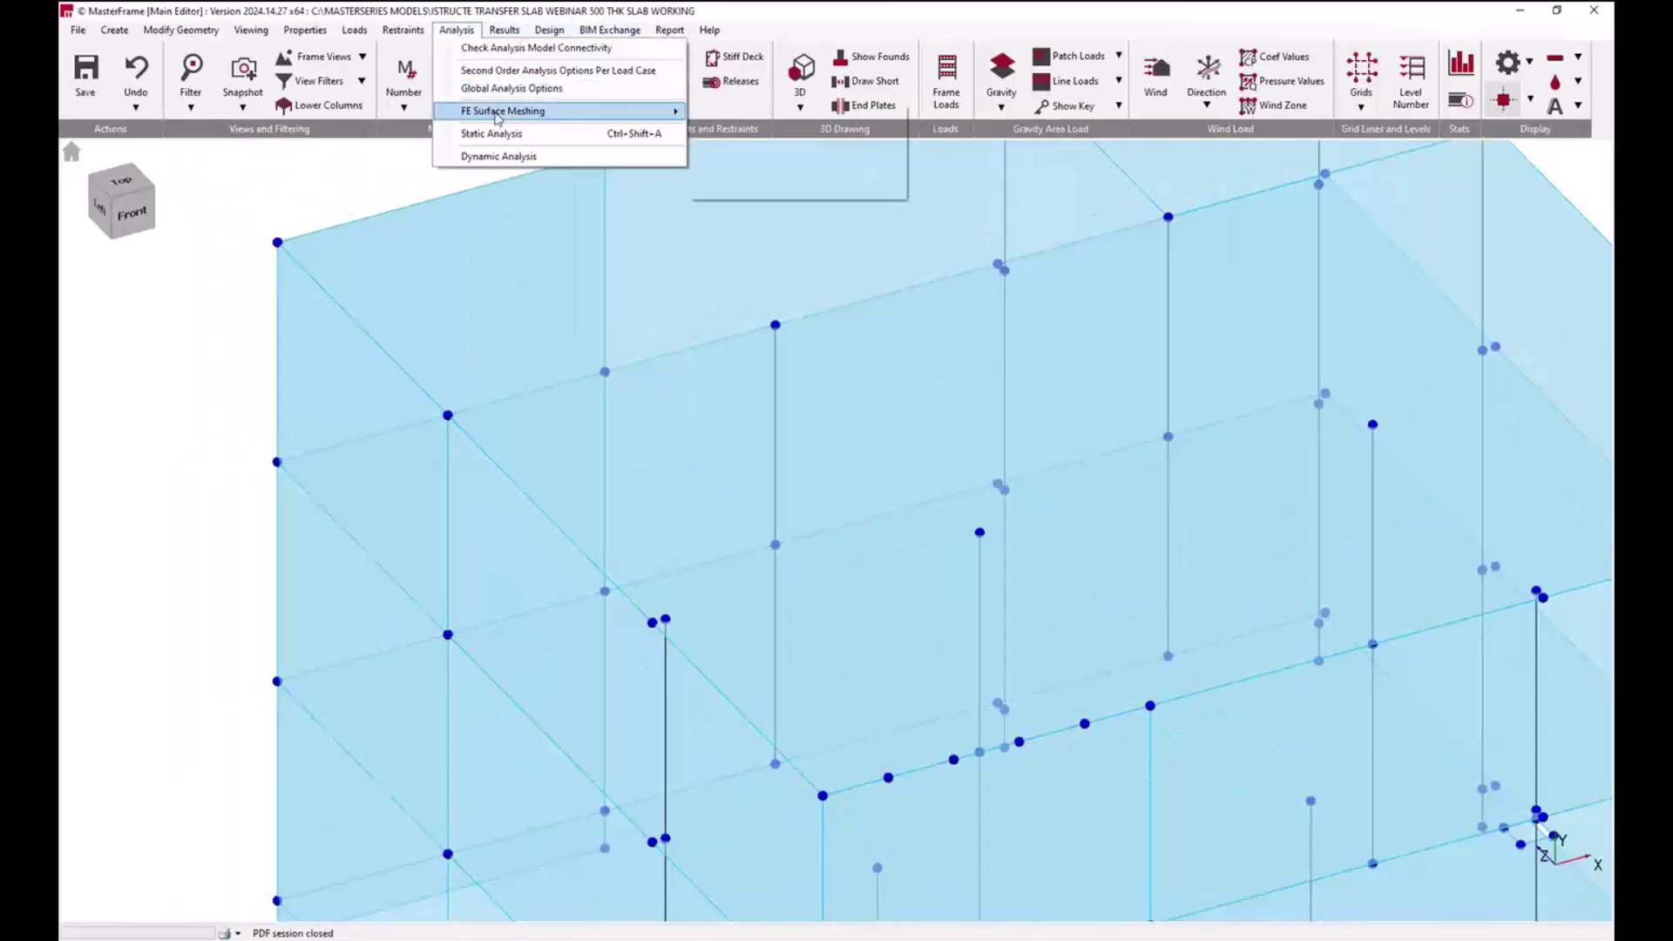
{"action": "mouse_move", "coordinate": [499, 117]}
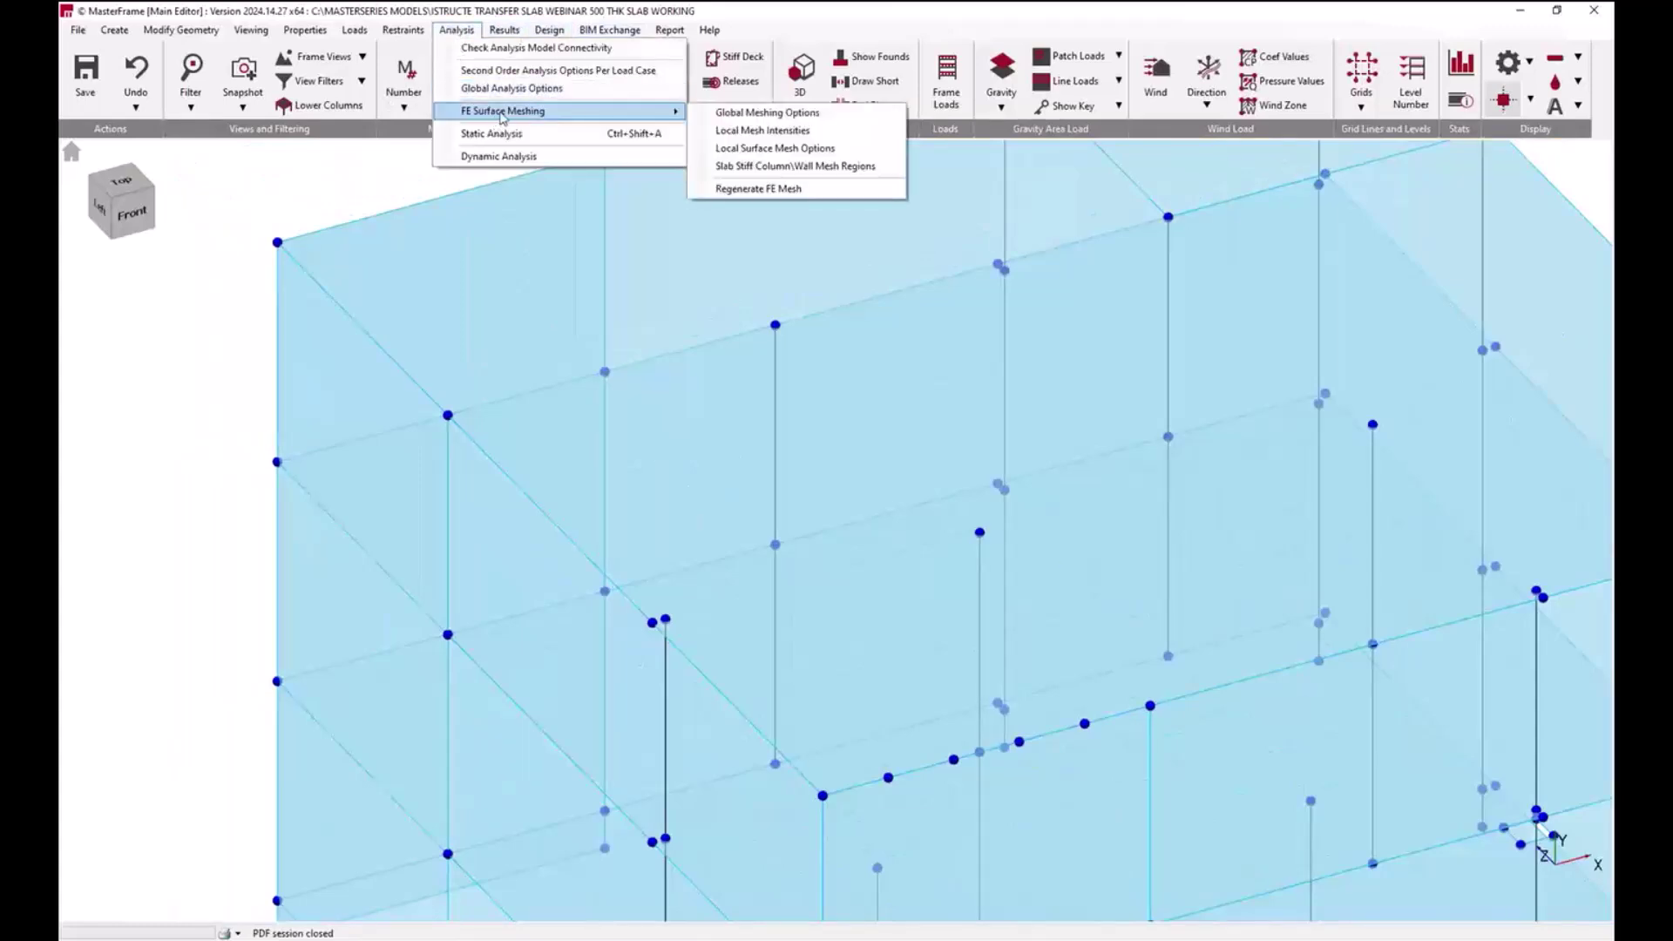
{"action": "left_click", "coordinate": [763, 113]}
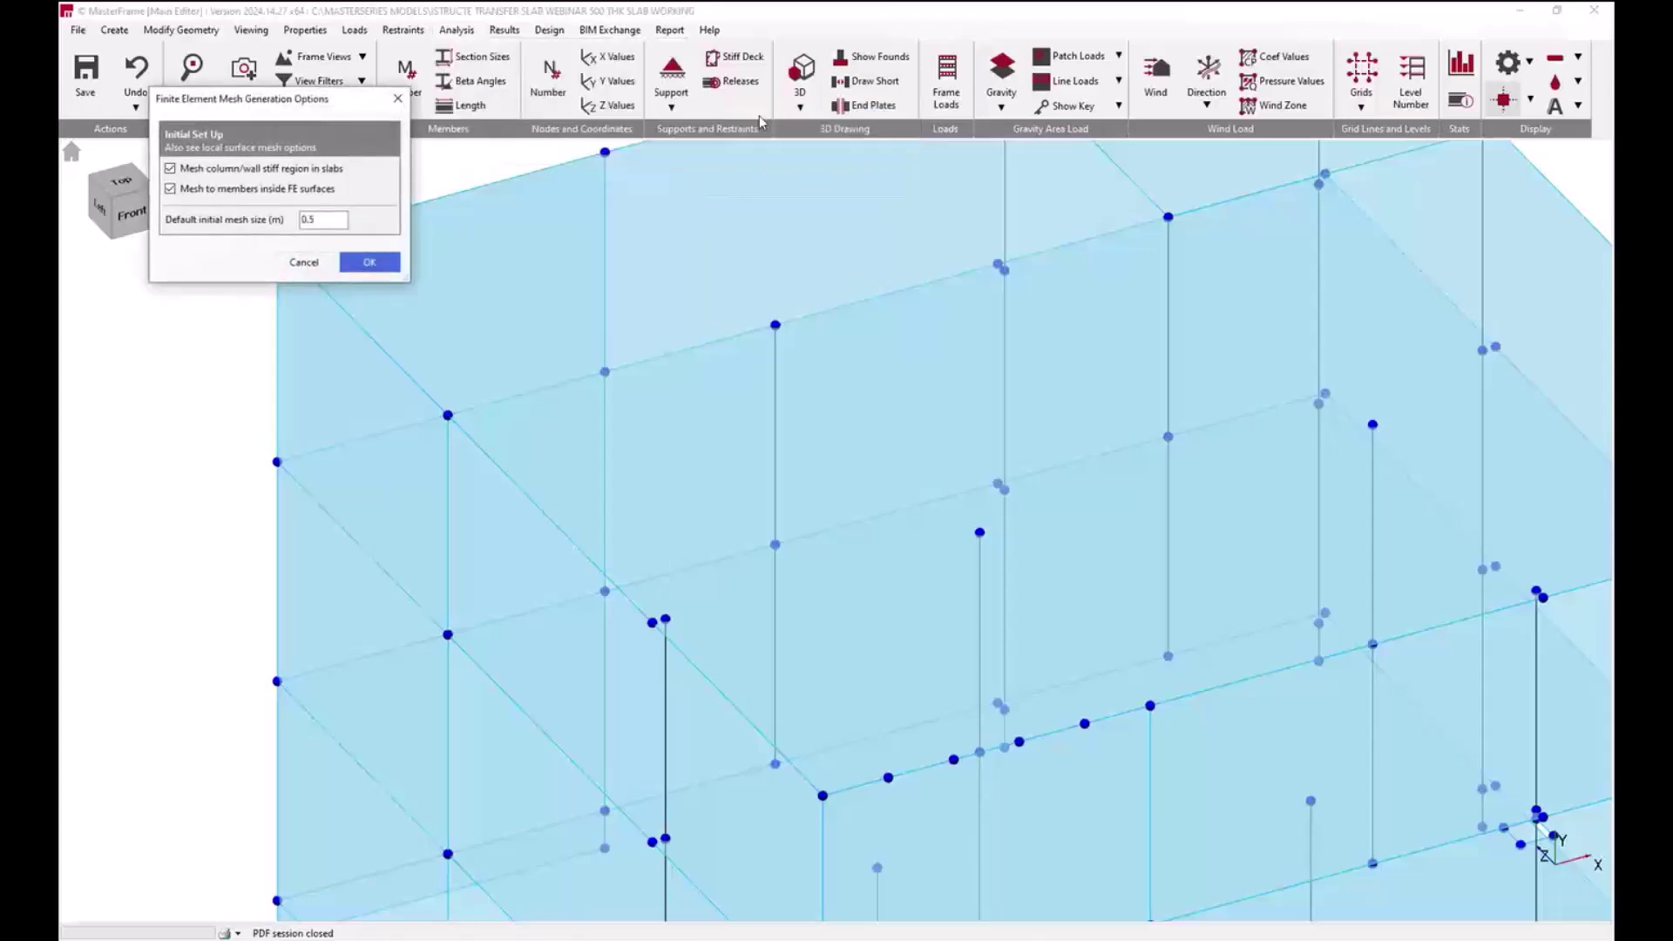
{"action": "left_click_drag", "start_coordinate": [301, 105], "coordinate": [641, 416]}
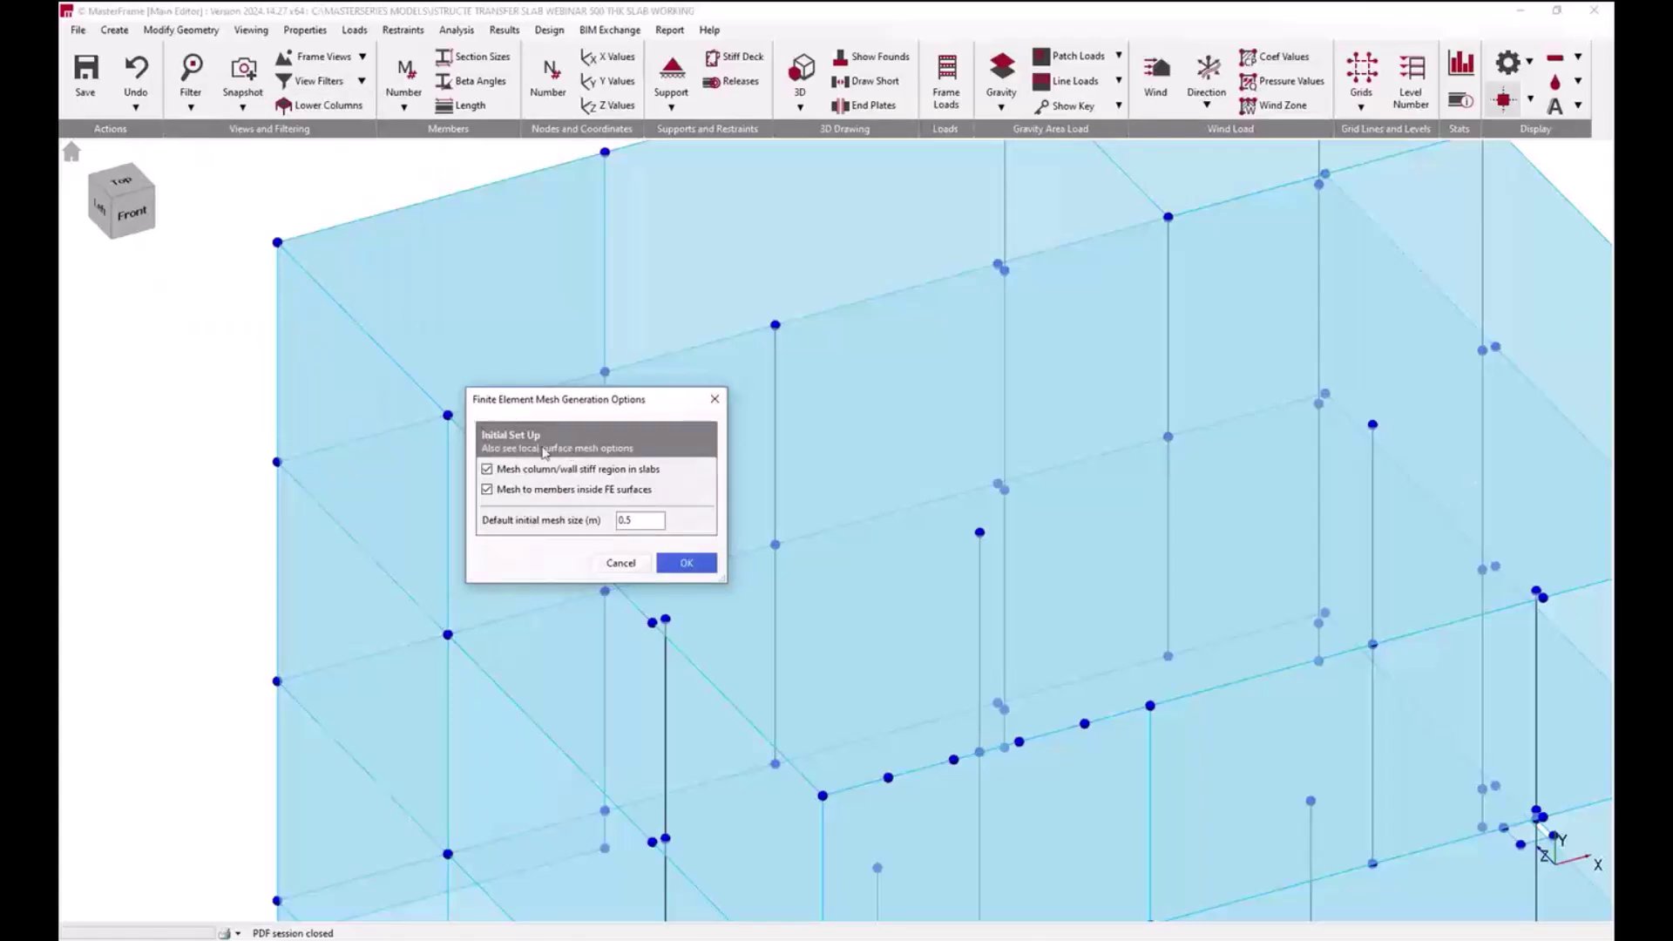
{"action": "left_click_drag", "start_coordinate": [552, 445], "coordinate": [642, 424]}
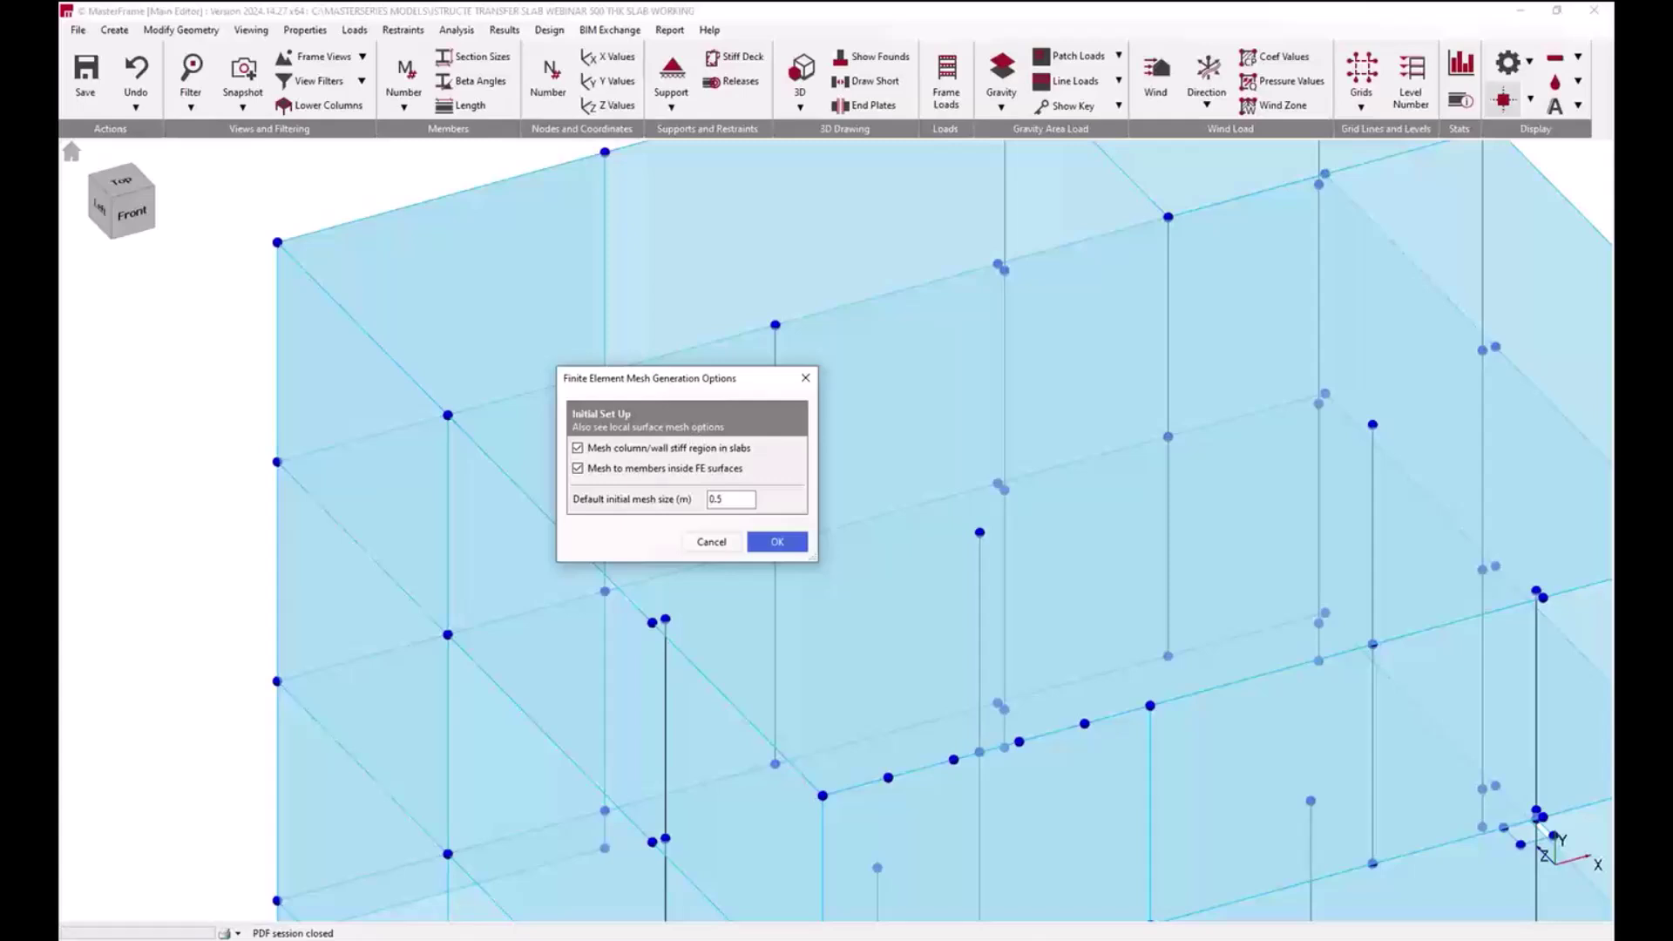
Step: Switch to Acrobat and examine the FE guide's highlighted mesh size advice and the Figure 5 bending moment comparison
{"action": "key", "text": "alt+Tab"}
{"action": "scroll", "coordinate": [1515, 411], "scroll_direction": "down", "scroll_amount": 10}
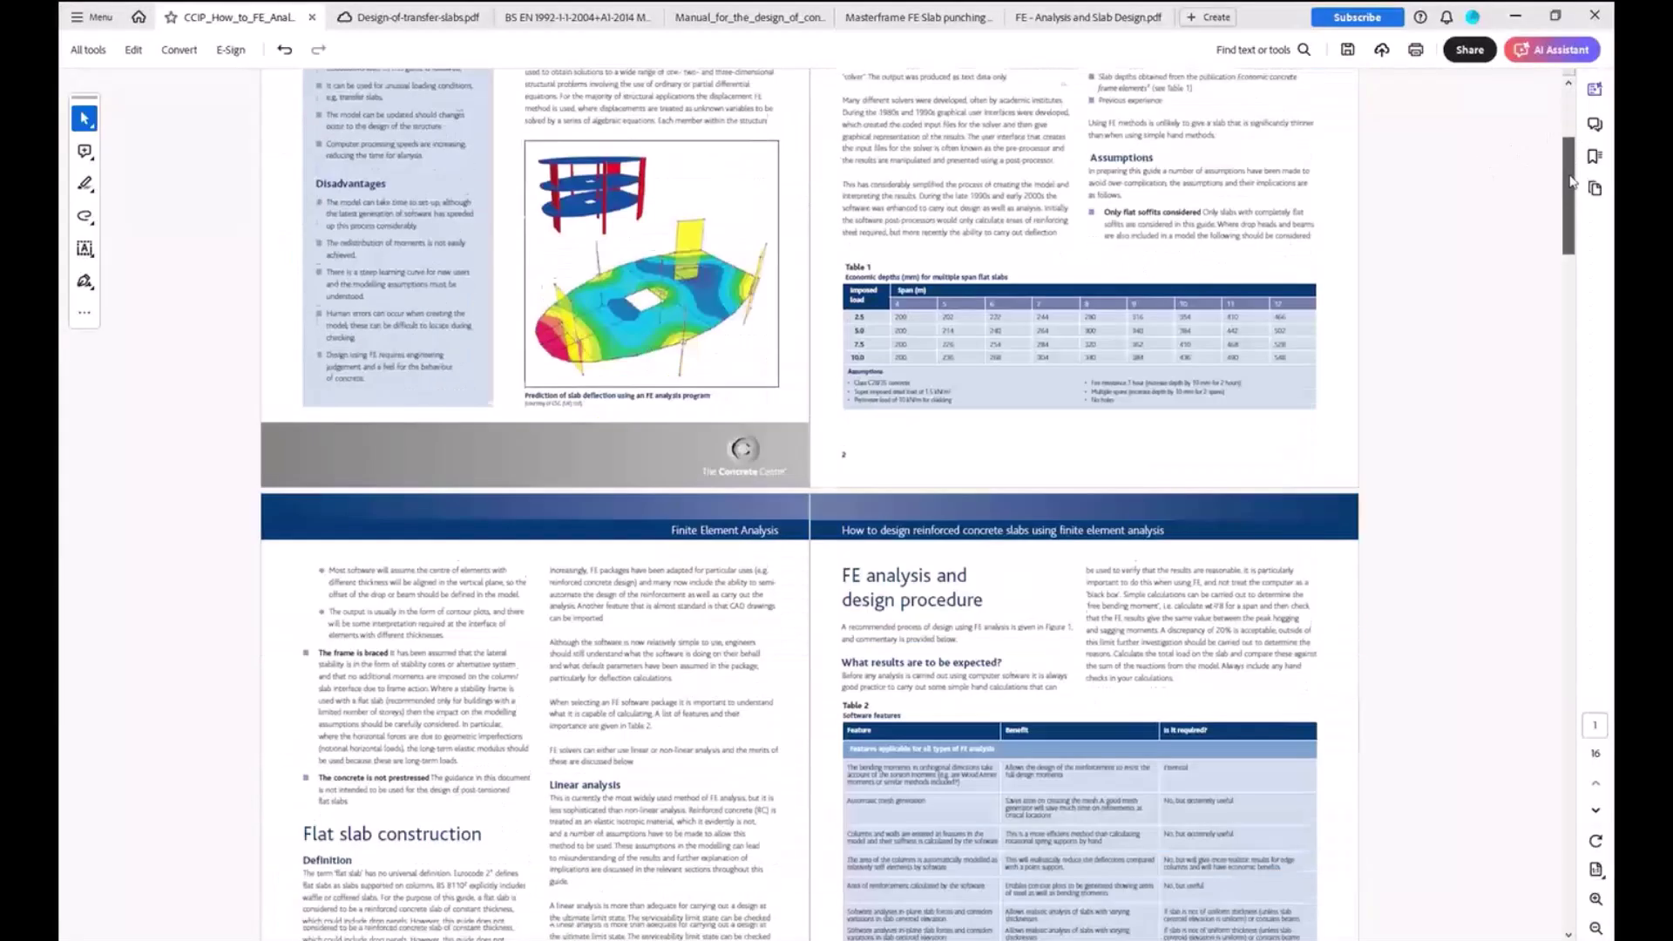
{"action": "scroll", "coordinate": [1515, 410], "scroll_direction": "down", "scroll_amount": 5}
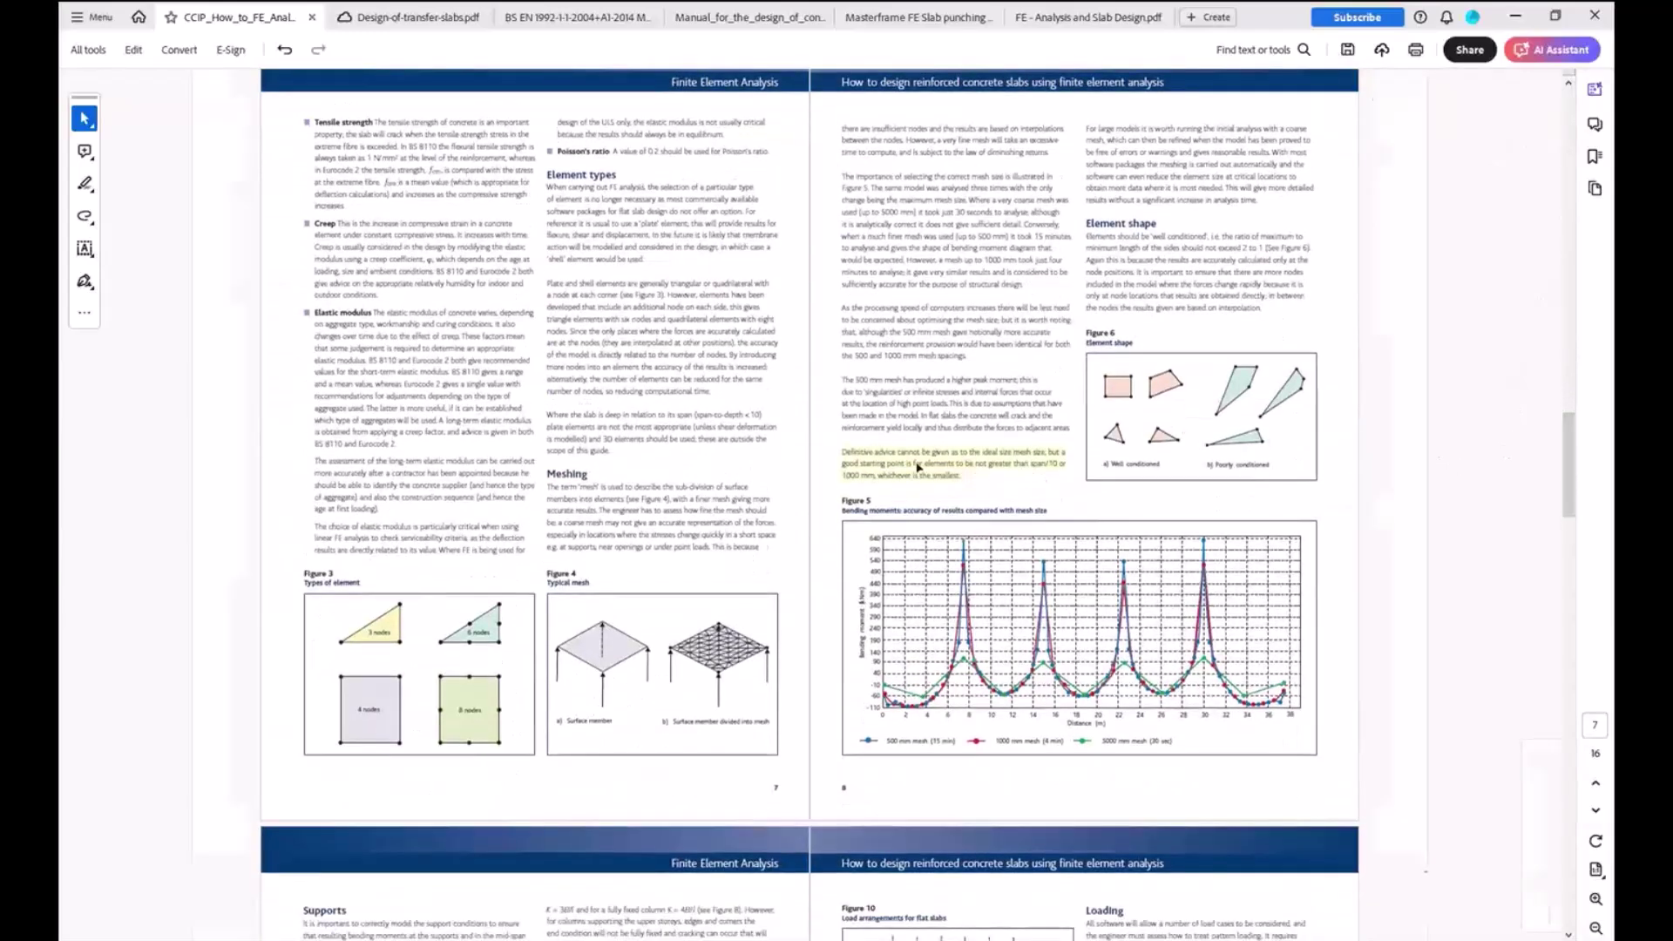
{"action": "scroll", "coordinate": [1042, 480], "scroll_direction": "up", "scroll_amount": 1, "text": "ctrl"}
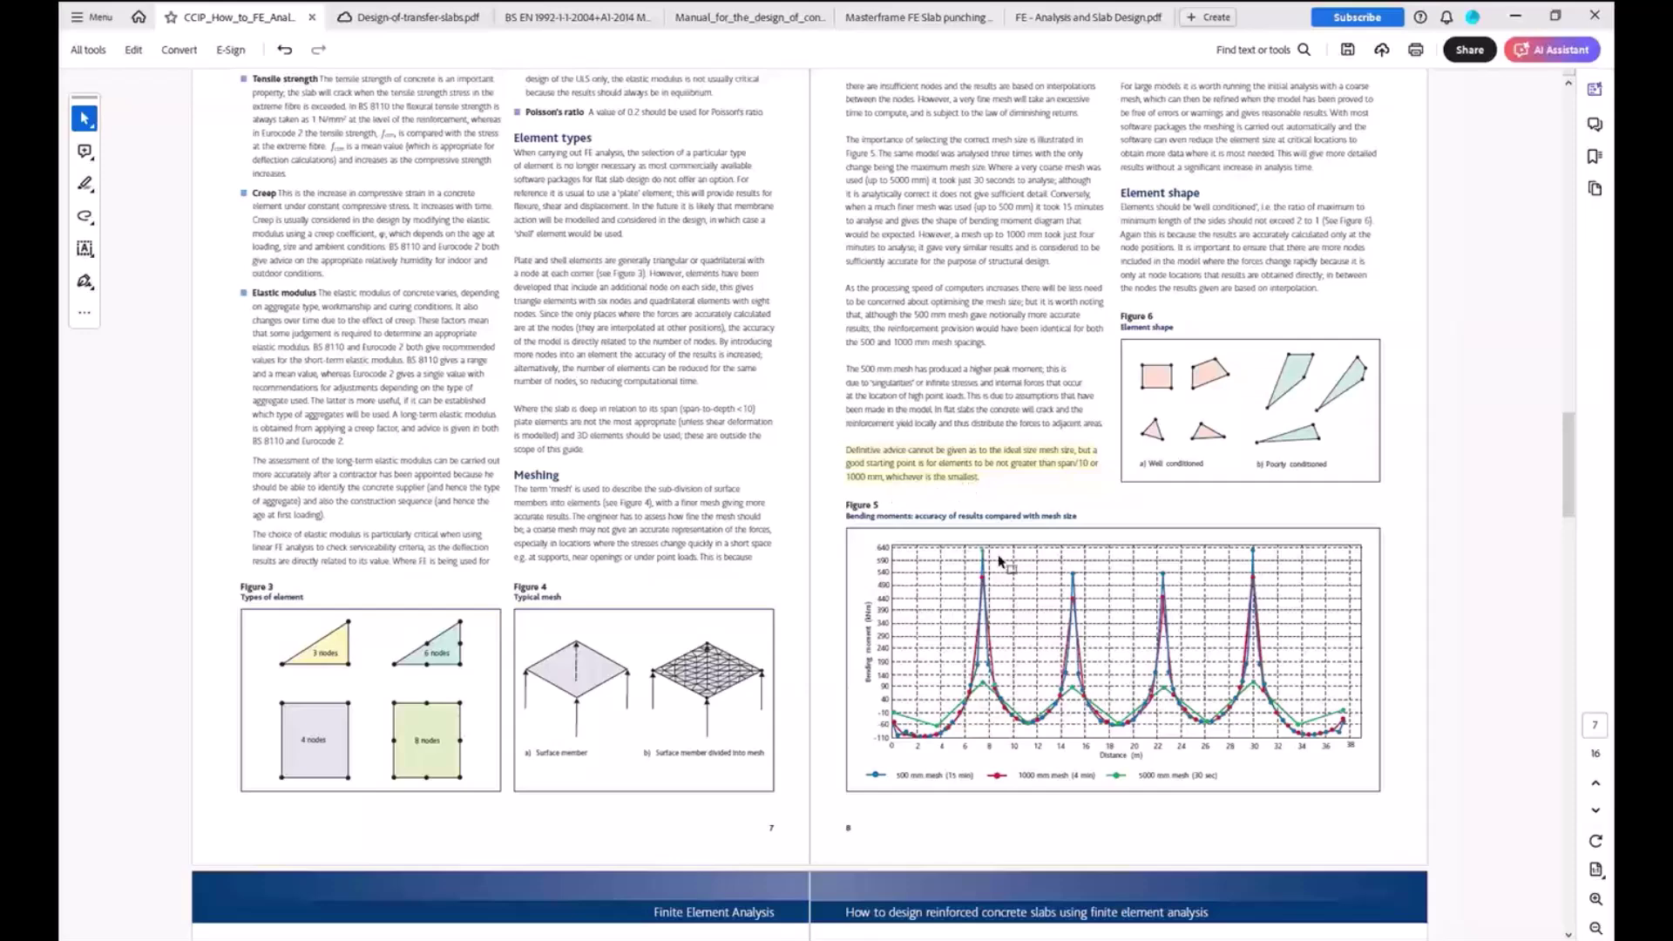
{"action": "scroll", "coordinate": [1012, 379], "scroll_direction": "up", "scroll_amount": 1}
{"action": "scroll", "coordinate": [1012, 380], "scroll_direction": "down", "scroll_amount": 4}
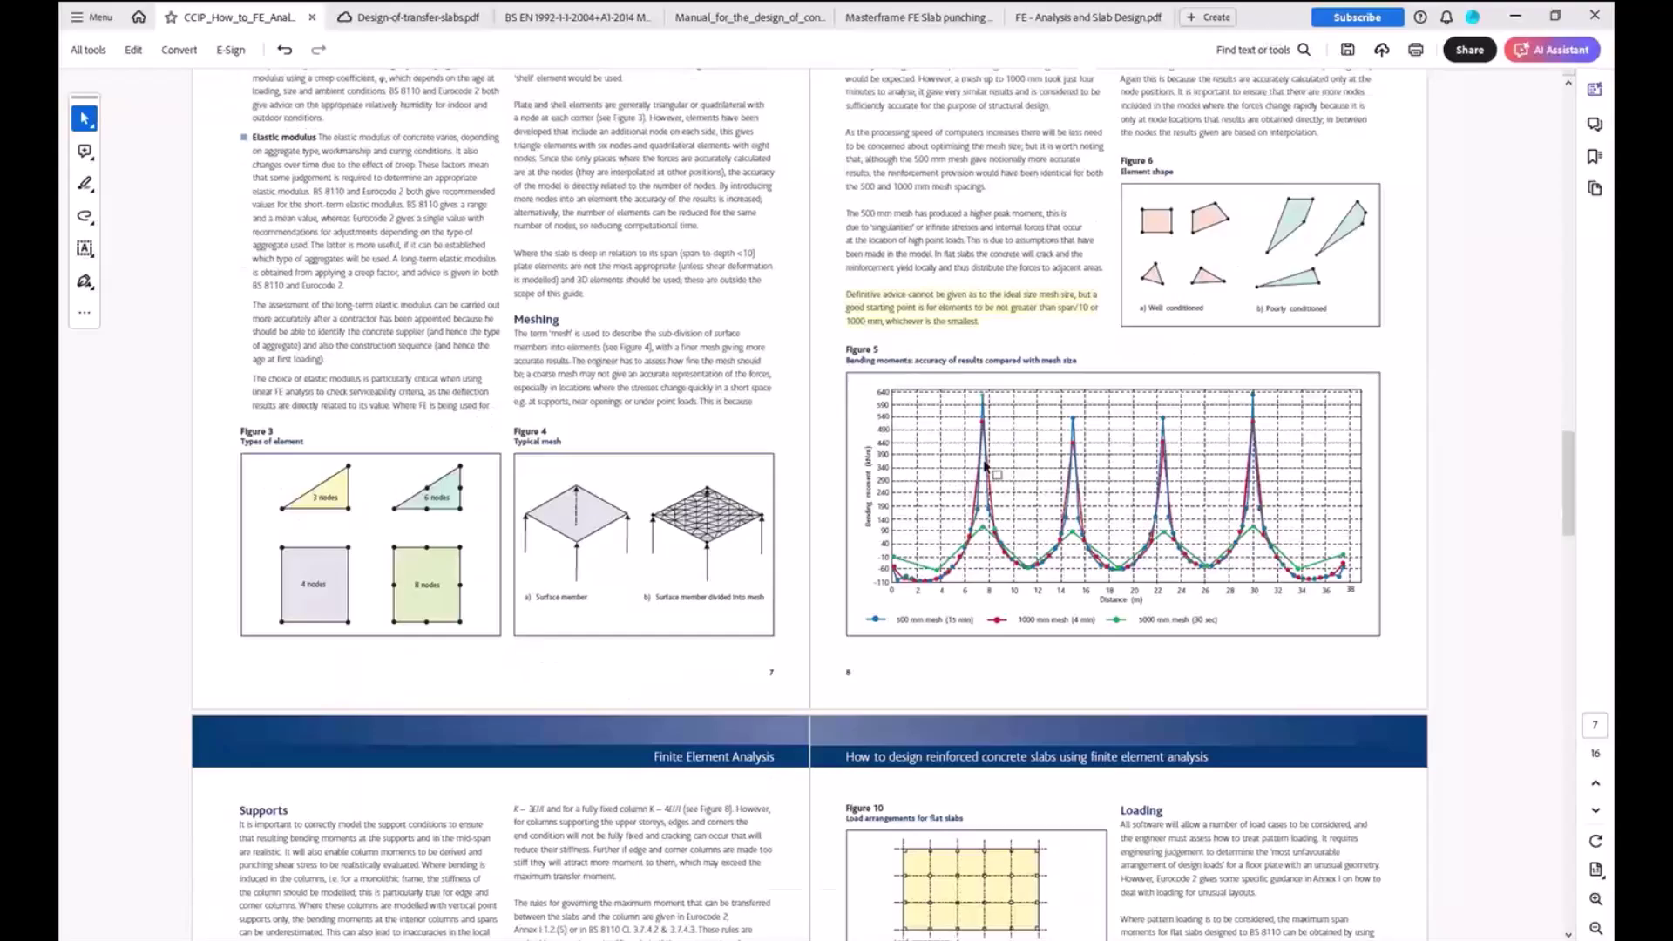
Step: Check the default initial mesh size in MasterFrame, and select the FE mesh density sentence in section 3.1 of the Acrobat transfer slab guide
{"action": "left_click_drag", "start_coordinate": [1265, 18], "coordinate": [1542, 833]}
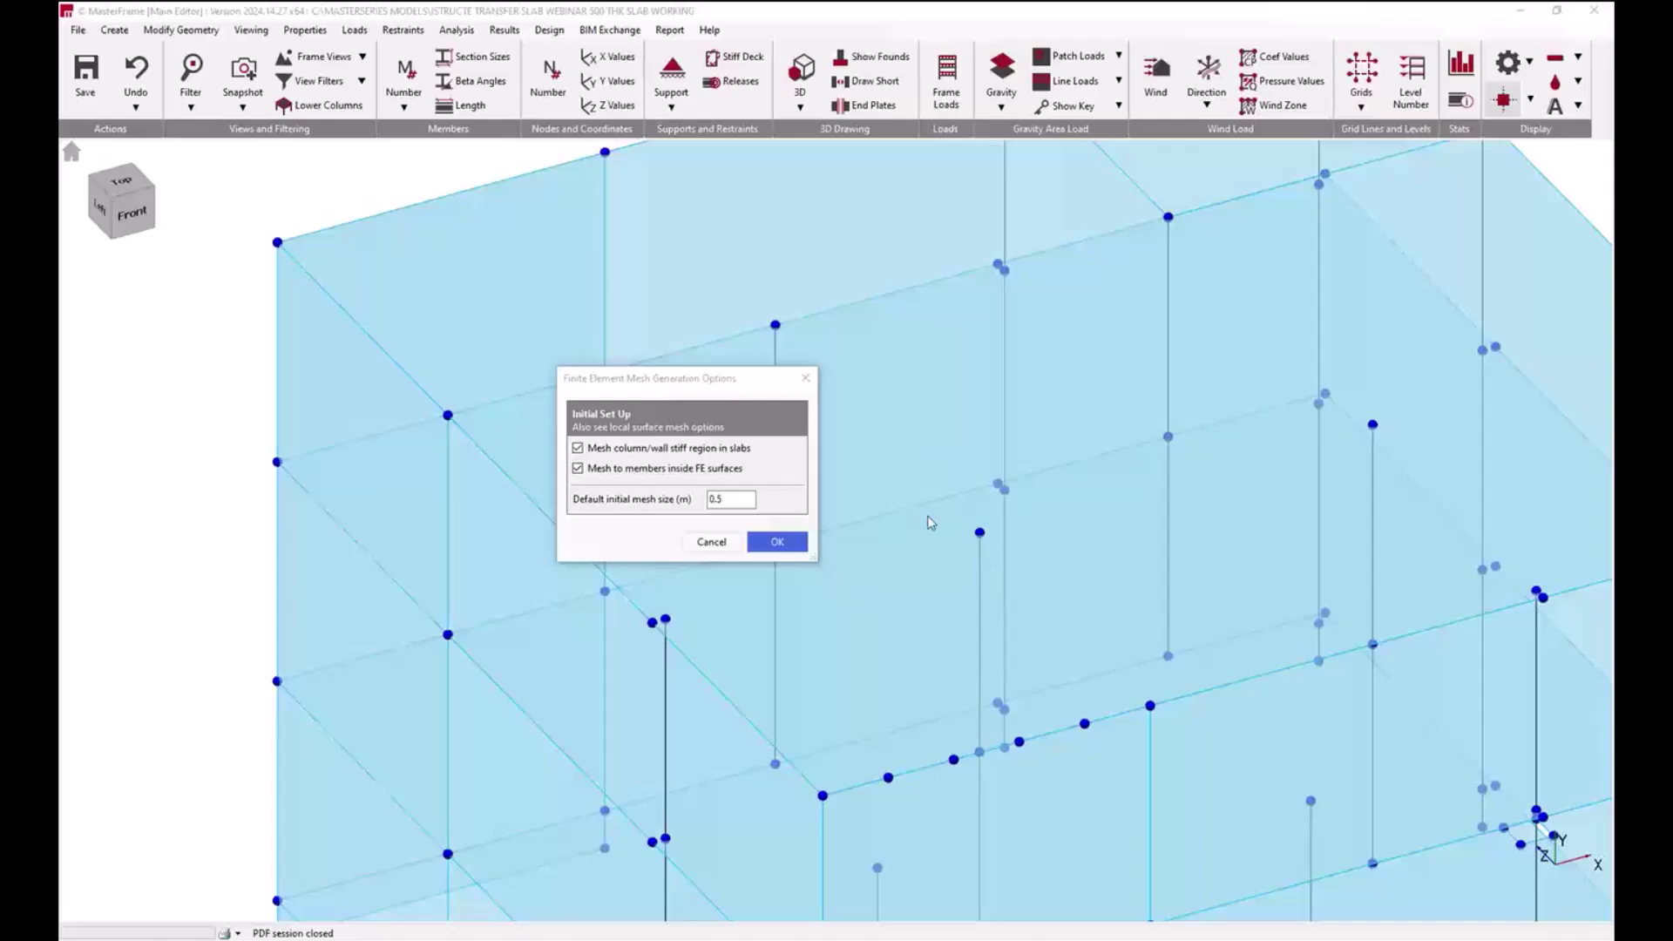
{"action": "left_click", "coordinate": [743, 501]}
{"action": "key", "text": "alt+Tab"}
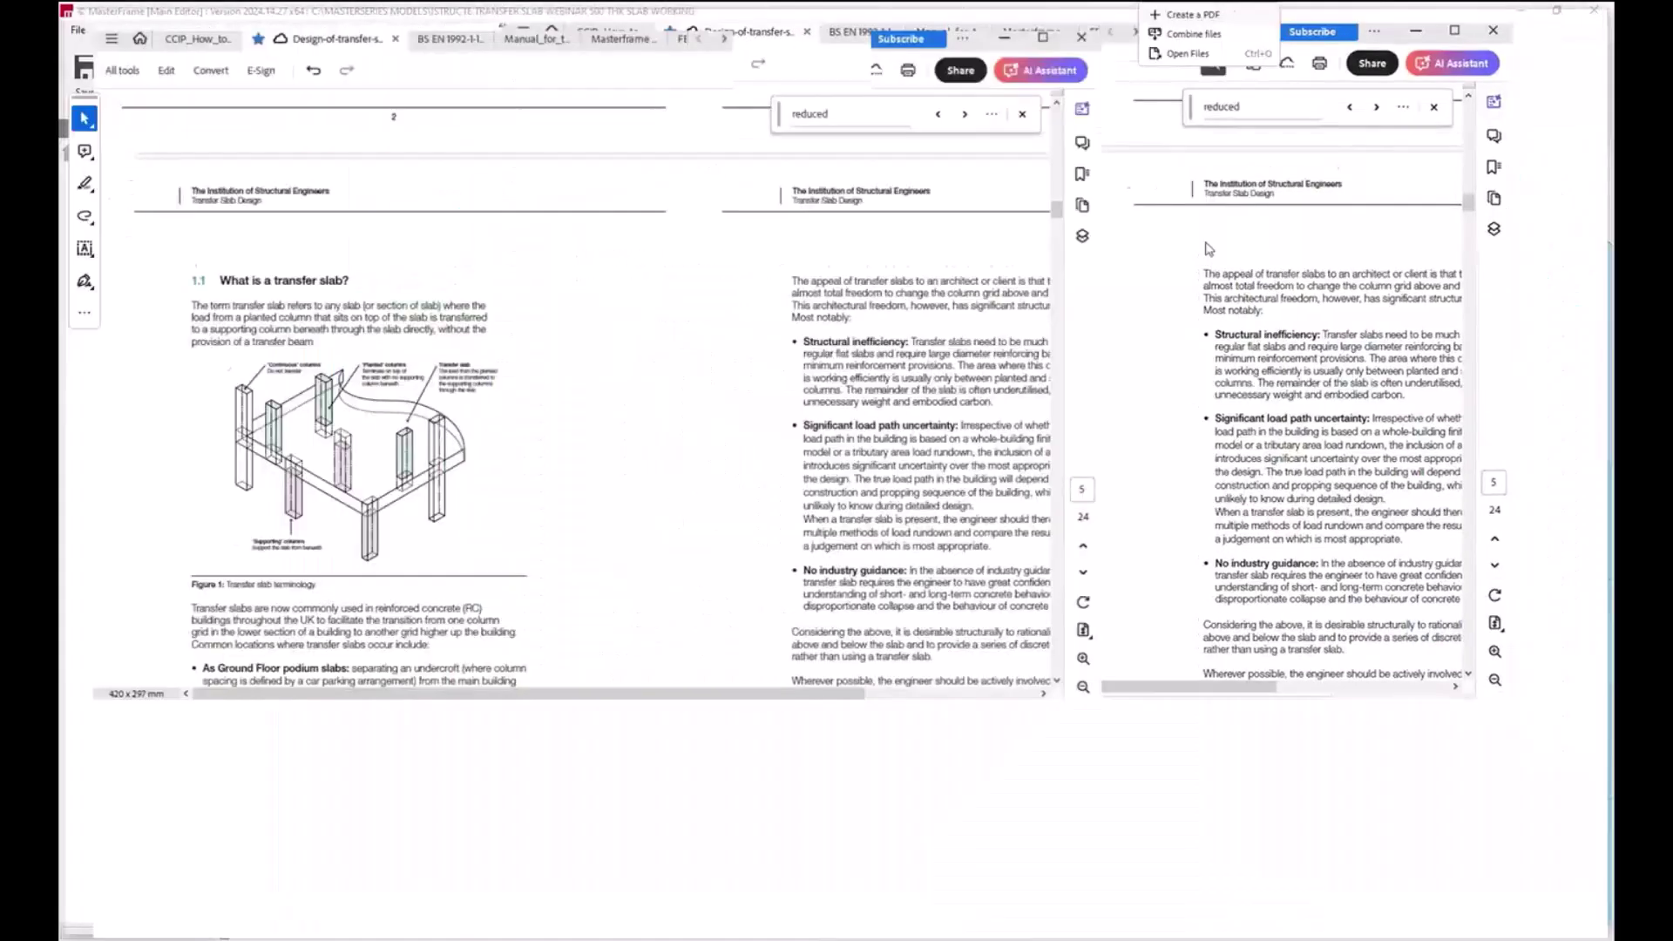
{"action": "scroll", "coordinate": [1550, 397], "scroll_direction": "down", "scroll_amount": 10}
{"action": "left_click_drag", "start_coordinate": [923, 317], "coordinate": [1009, 333]}
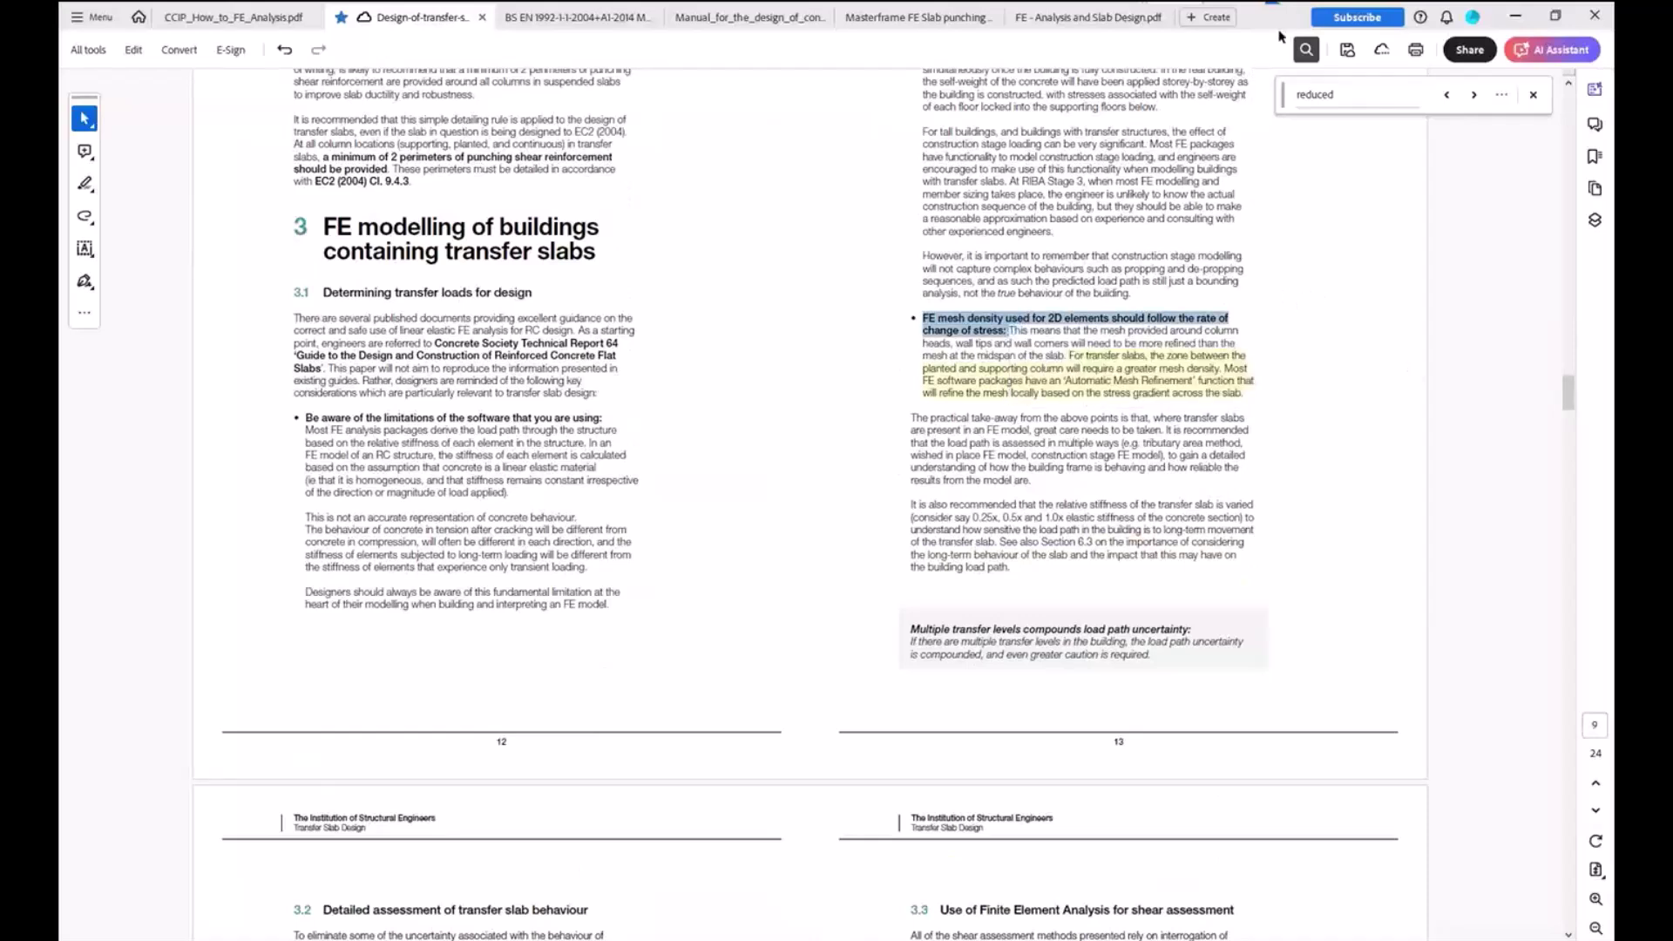
{"action": "left_click", "coordinate": [1517, 16]}
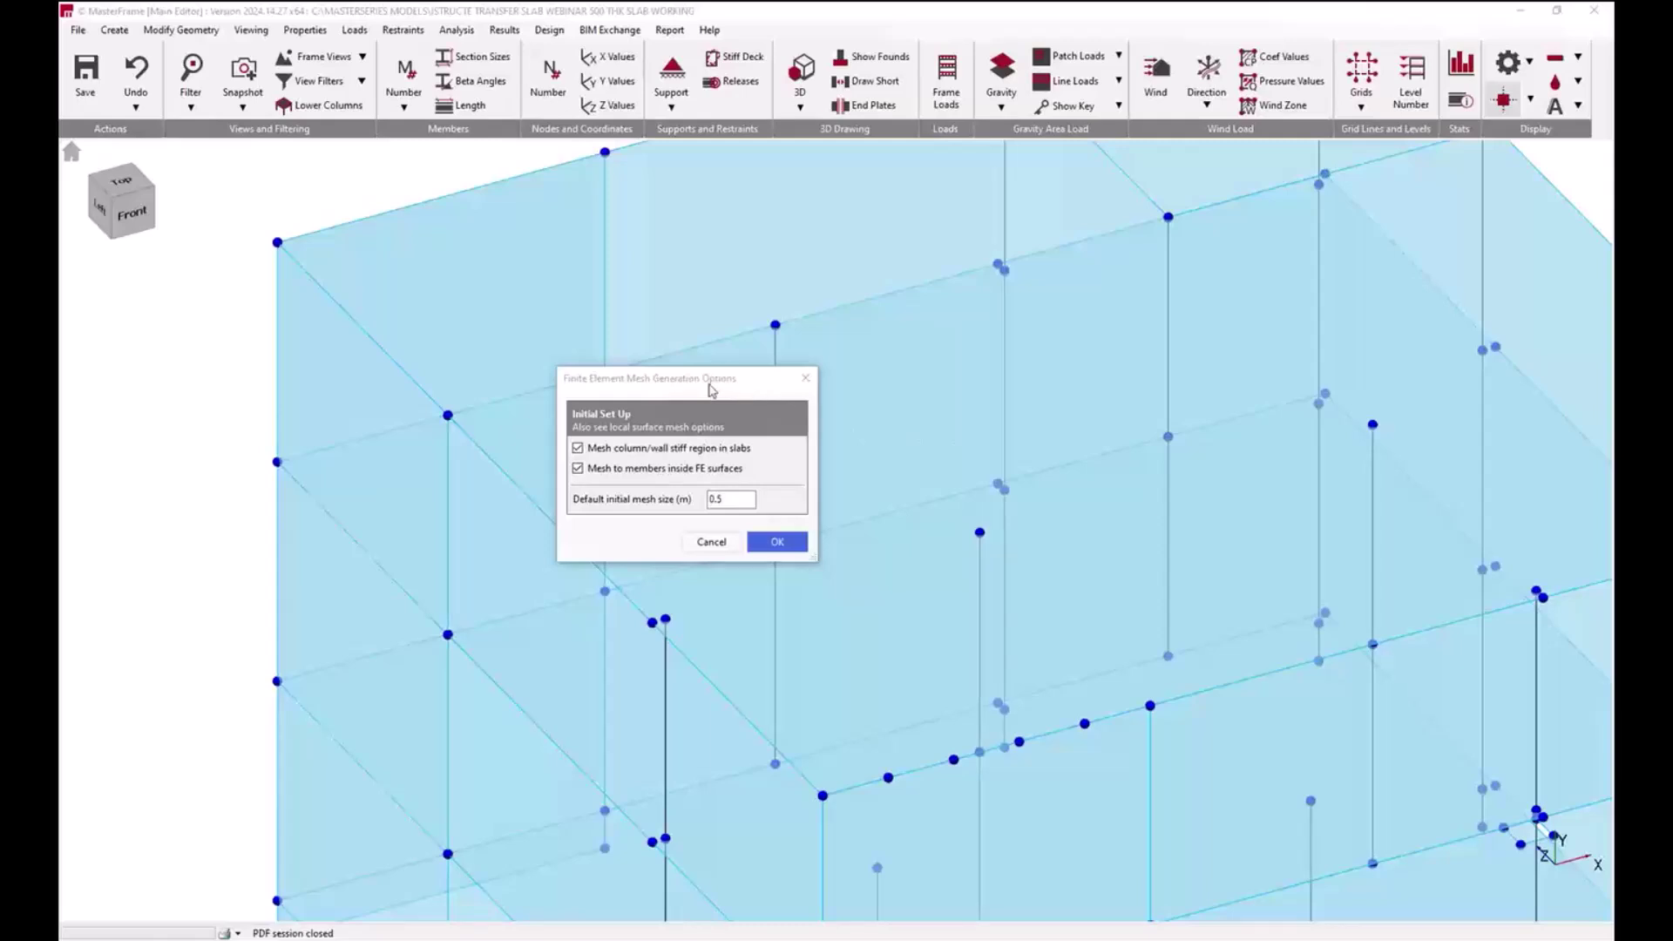
Step: Dismiss the global finite element mesh generation options without changing them
{"action": "left_click_drag", "start_coordinate": [712, 391], "coordinate": [360, 506]}
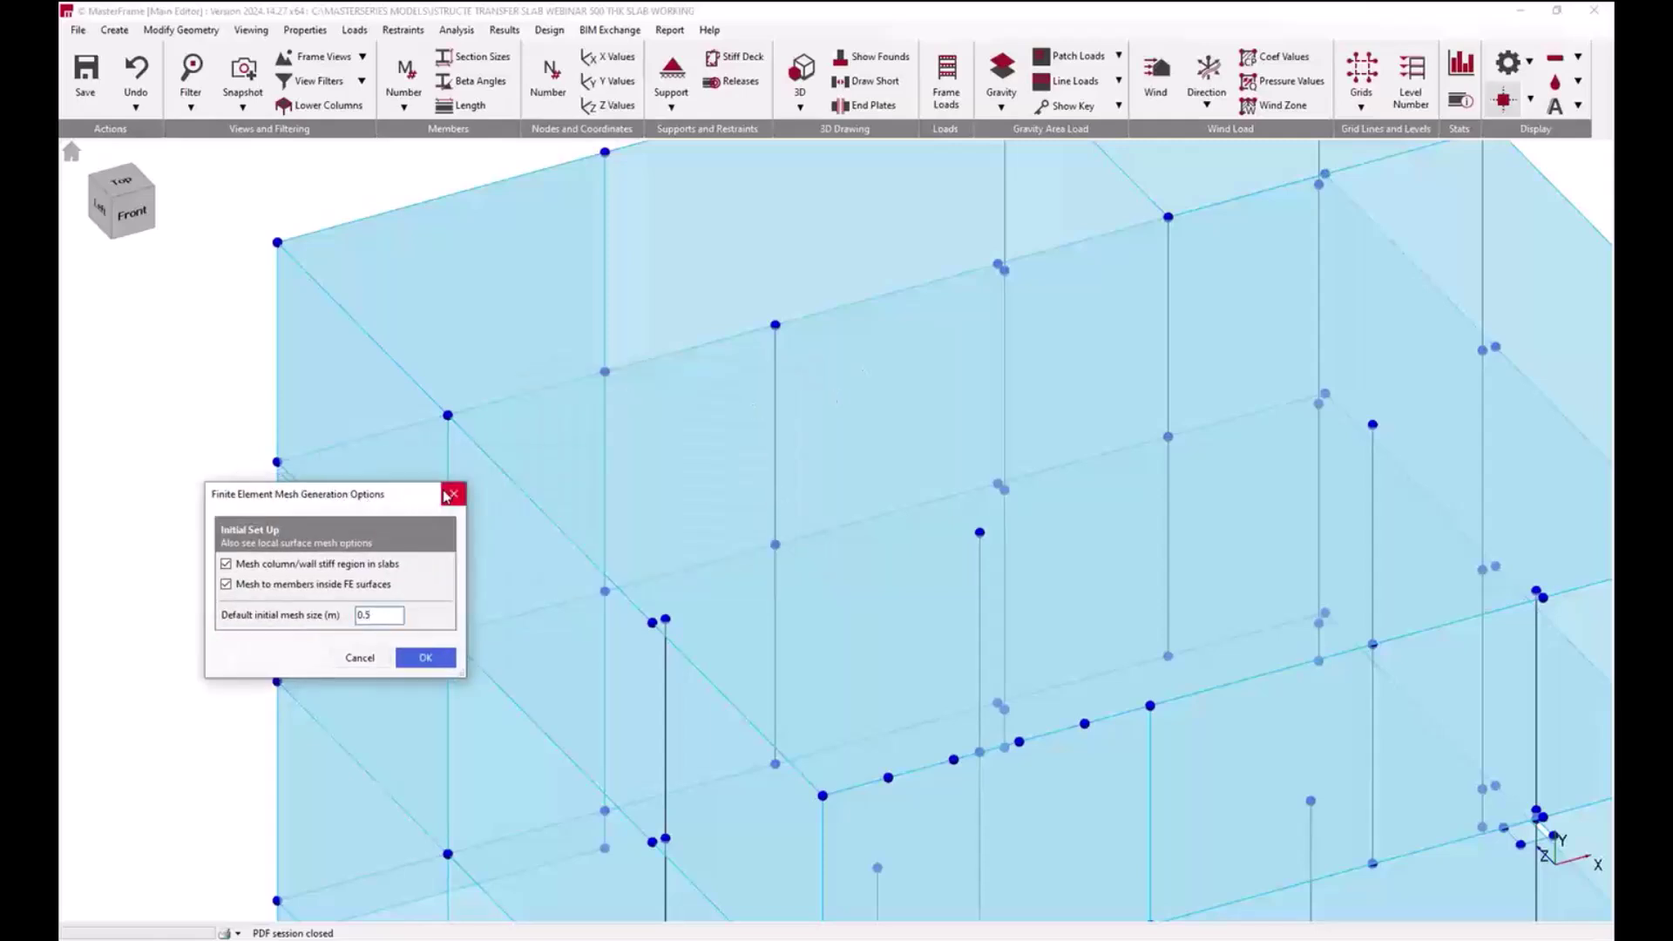
{"action": "left_click", "coordinate": [453, 495]}
{"action": "scroll", "coordinate": [1061, 467], "scroll_direction": "up", "scroll_amount": 3}
{"action": "middle_click_drag", "start_coordinate": [837, 425], "coordinate": [856, 403]}
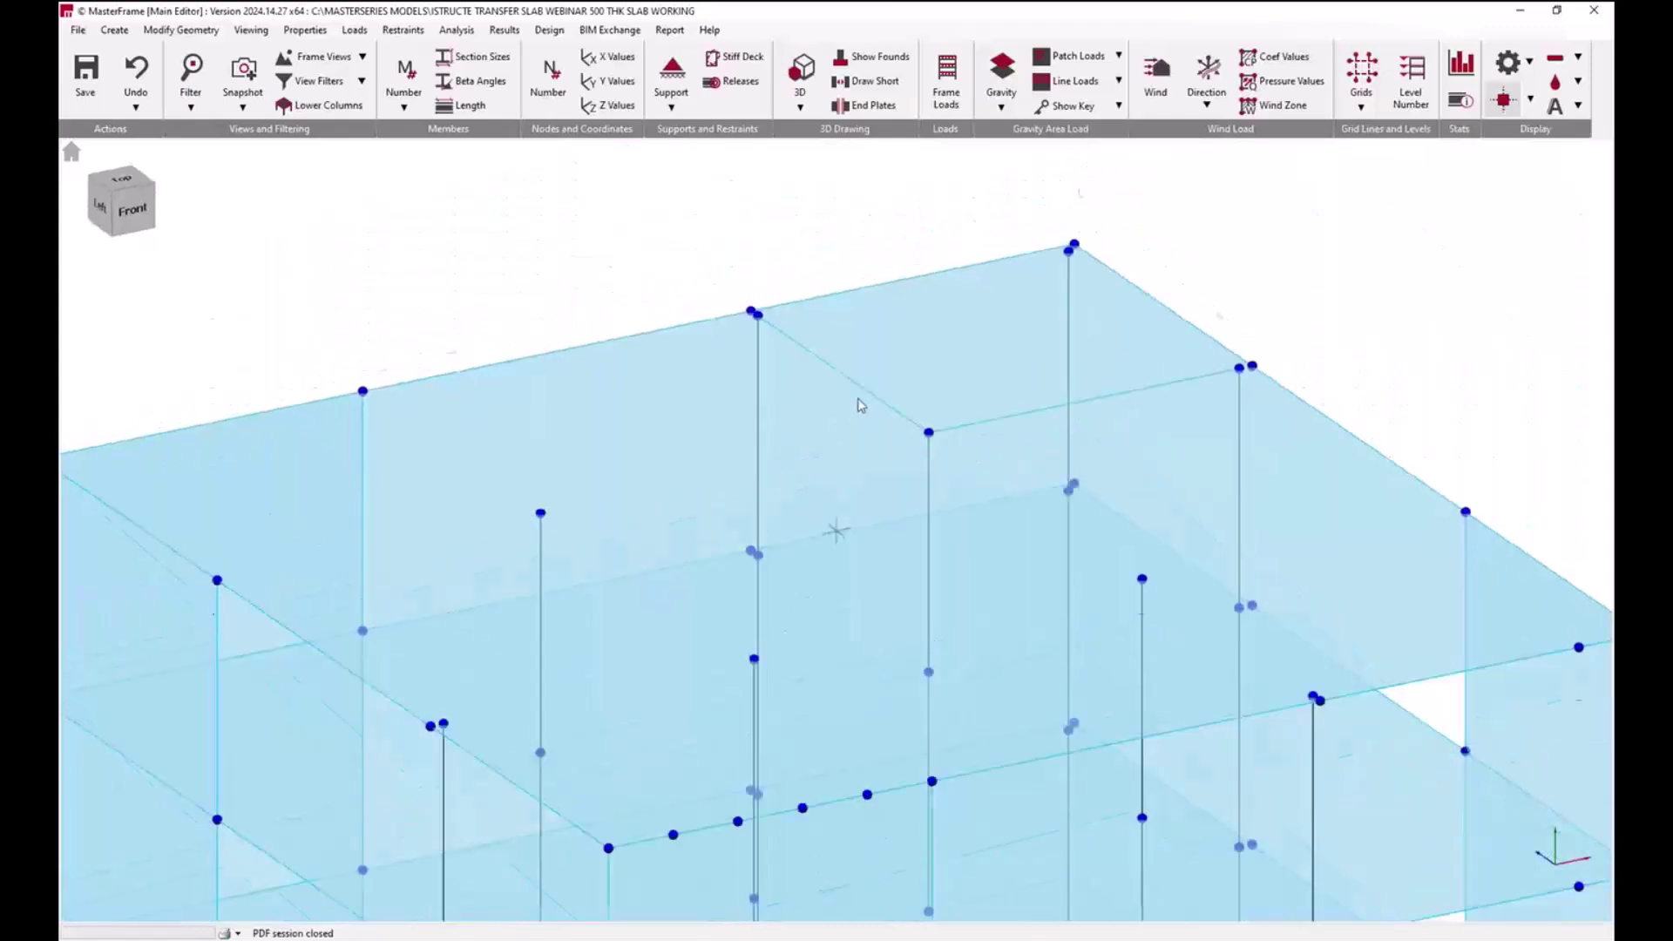
{"action": "scroll", "coordinate": [959, 393], "scroll_direction": "down", "scroll_amount": 3}
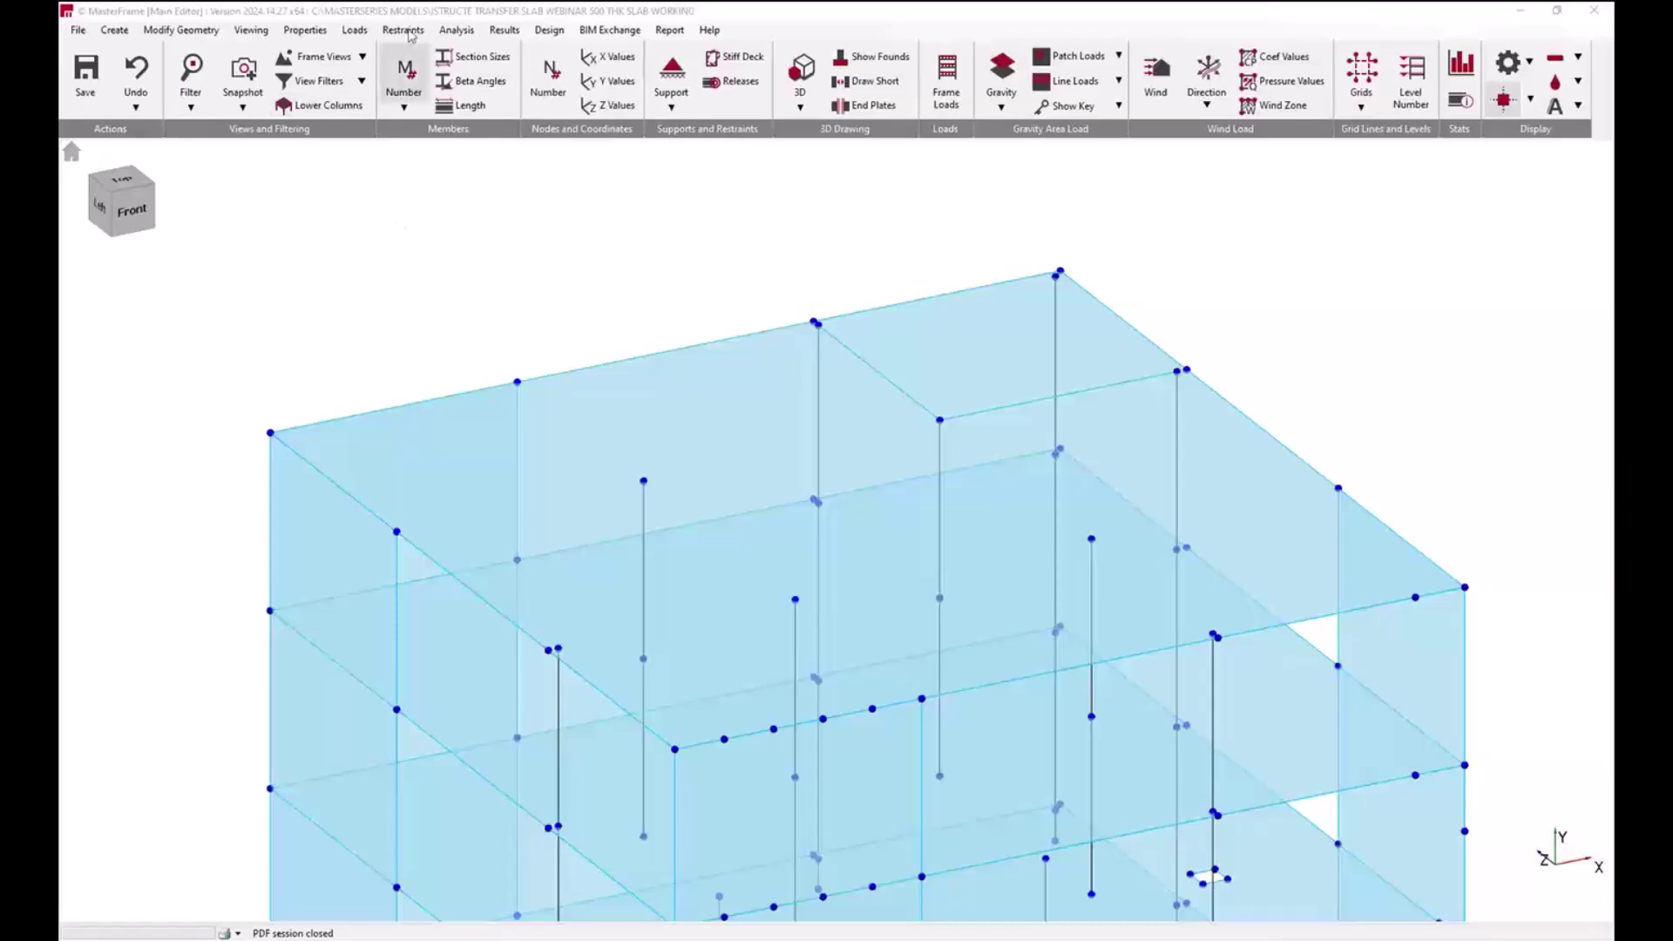
Step: Open the local mesh intensities and examine the nodes assigned to the Column Heads and Shear Wall Ends group
{"action": "left_click", "coordinate": [455, 30]}
{"action": "mouse_move", "coordinate": [536, 111]}
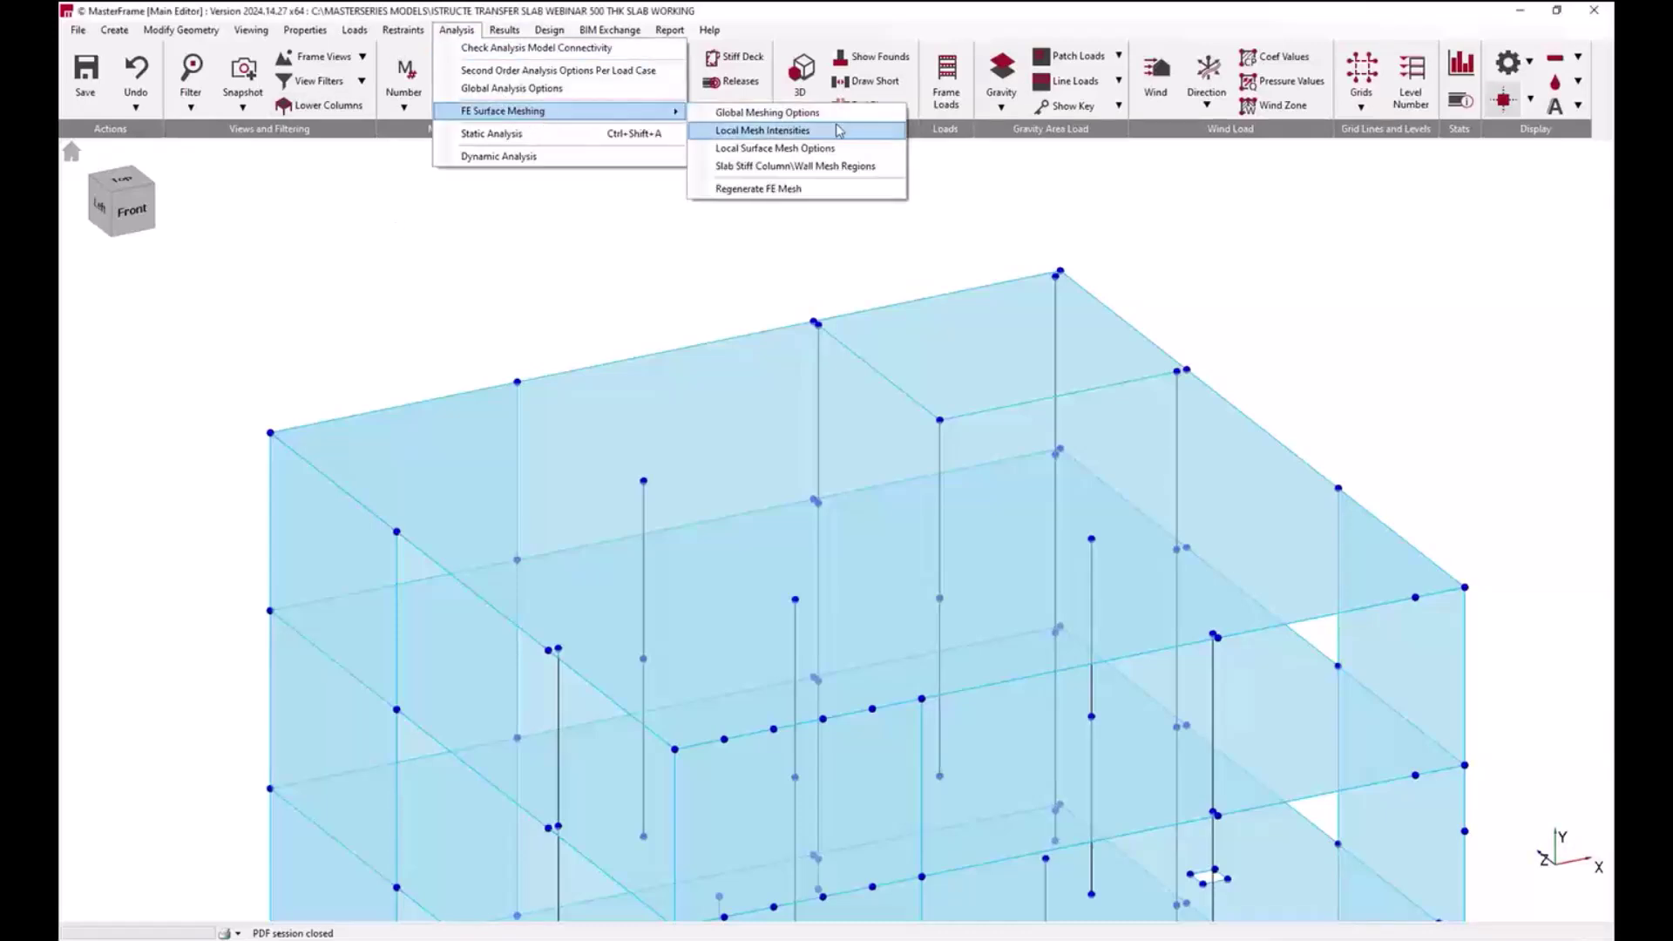
{"action": "left_click", "coordinate": [835, 131]}
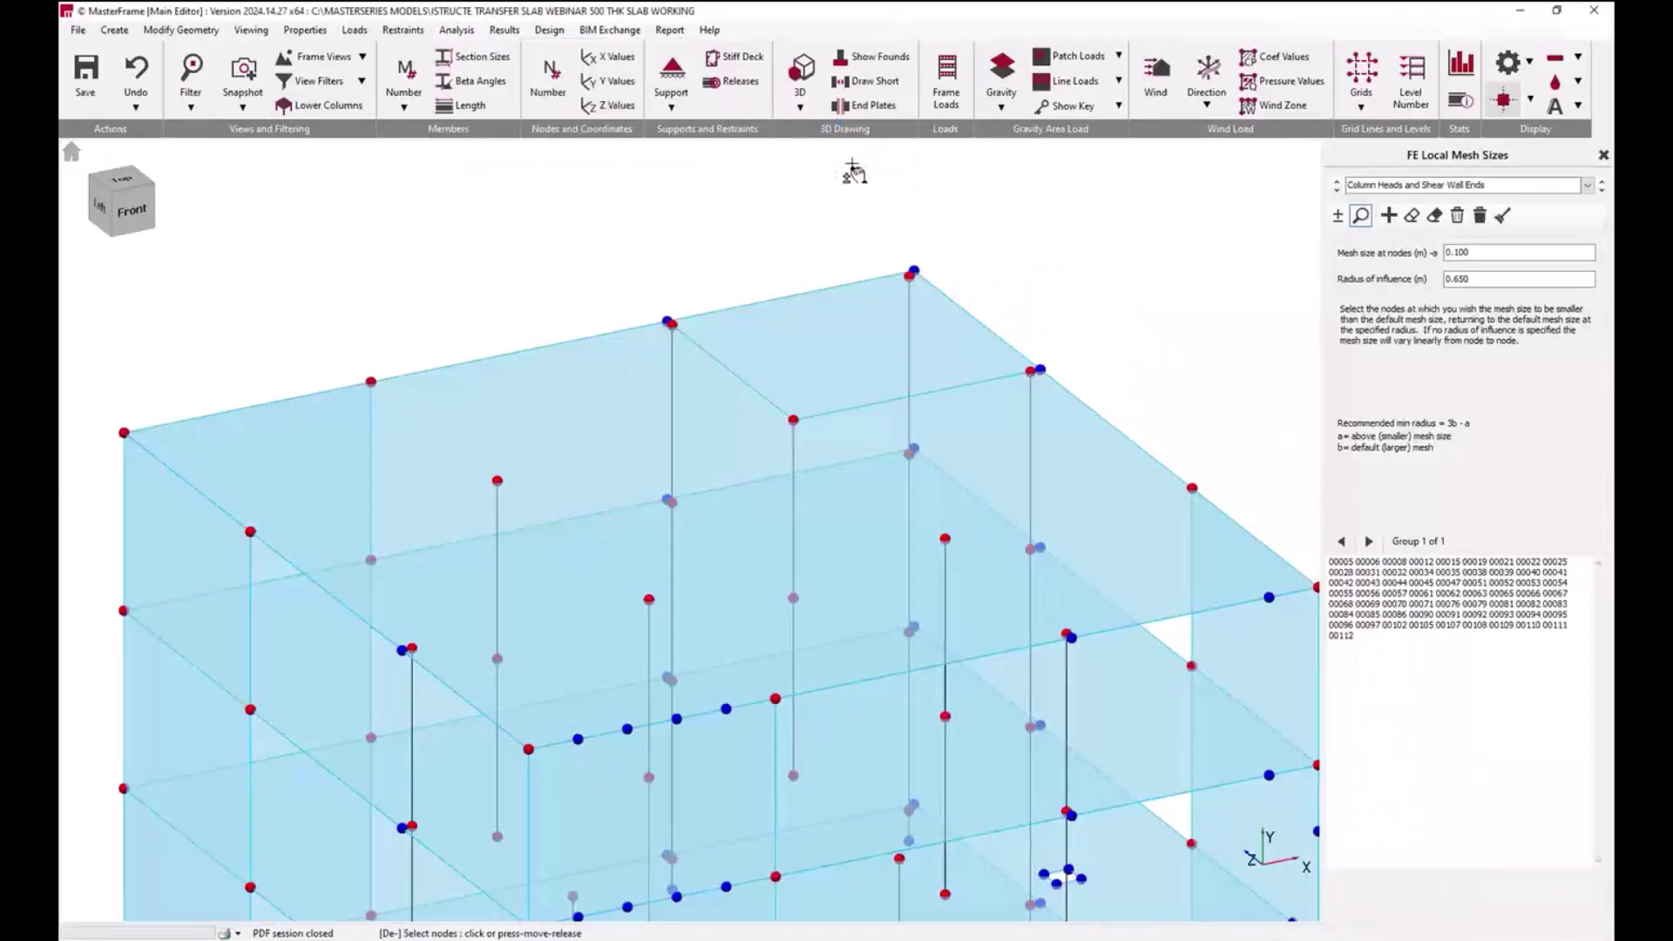
{"action": "middle_click_drag", "start_coordinate": [863, 441], "coordinate": [967, 343]}
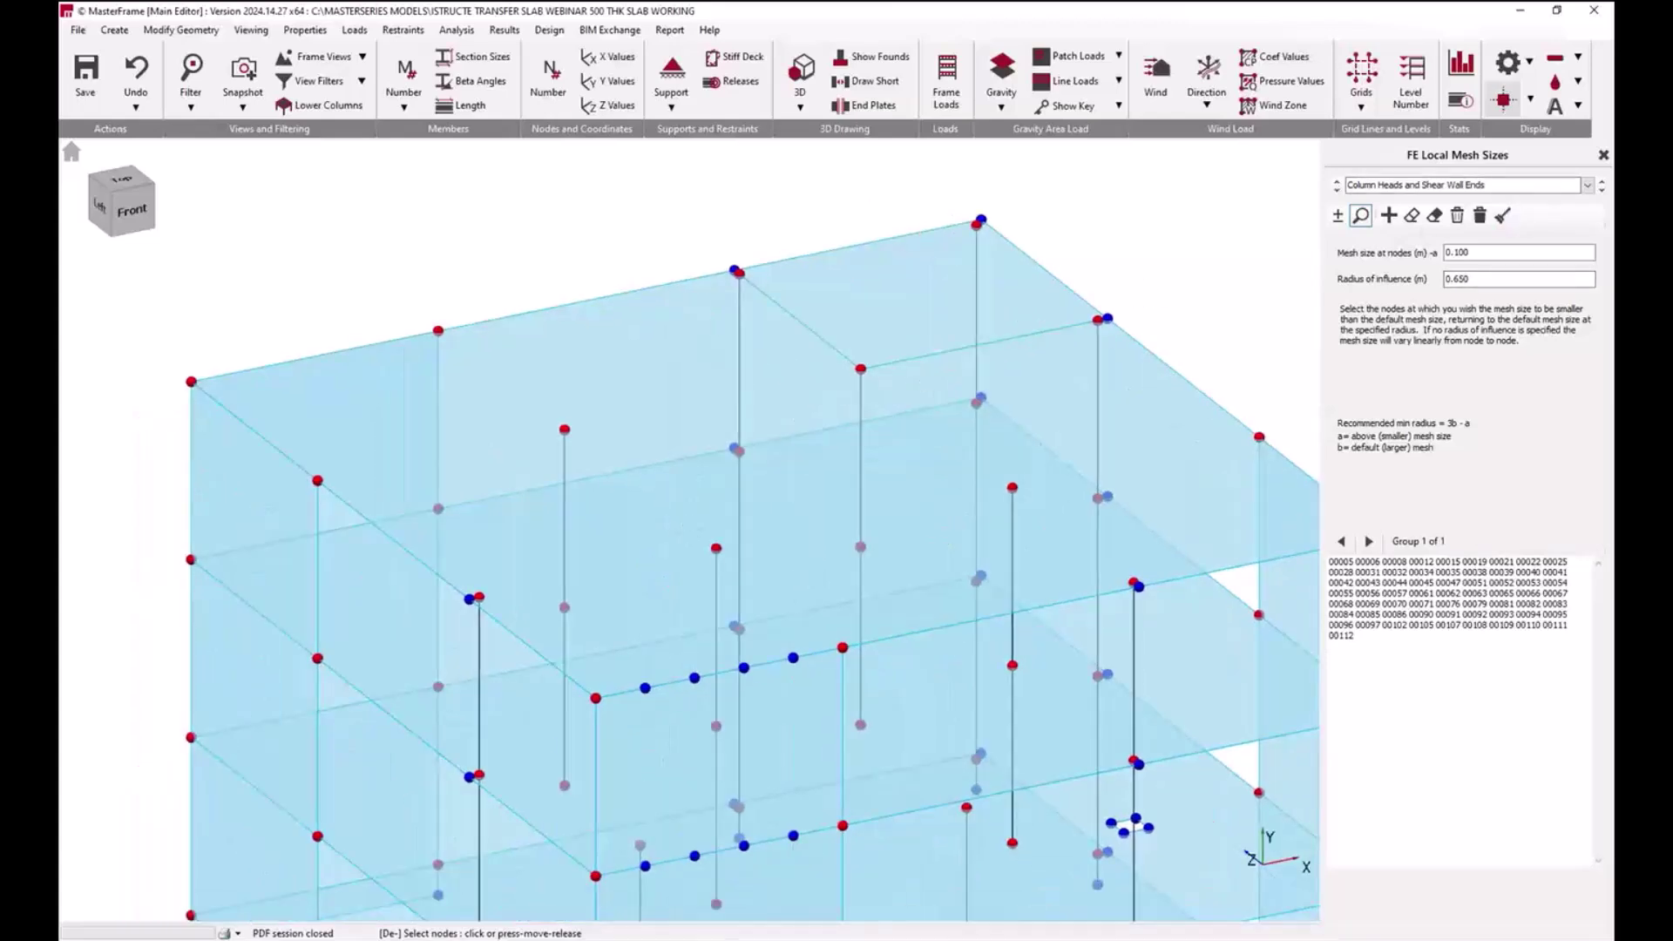
{"action": "middle_click_drag", "start_coordinate": [638, 533], "coordinate": [650, 506]}
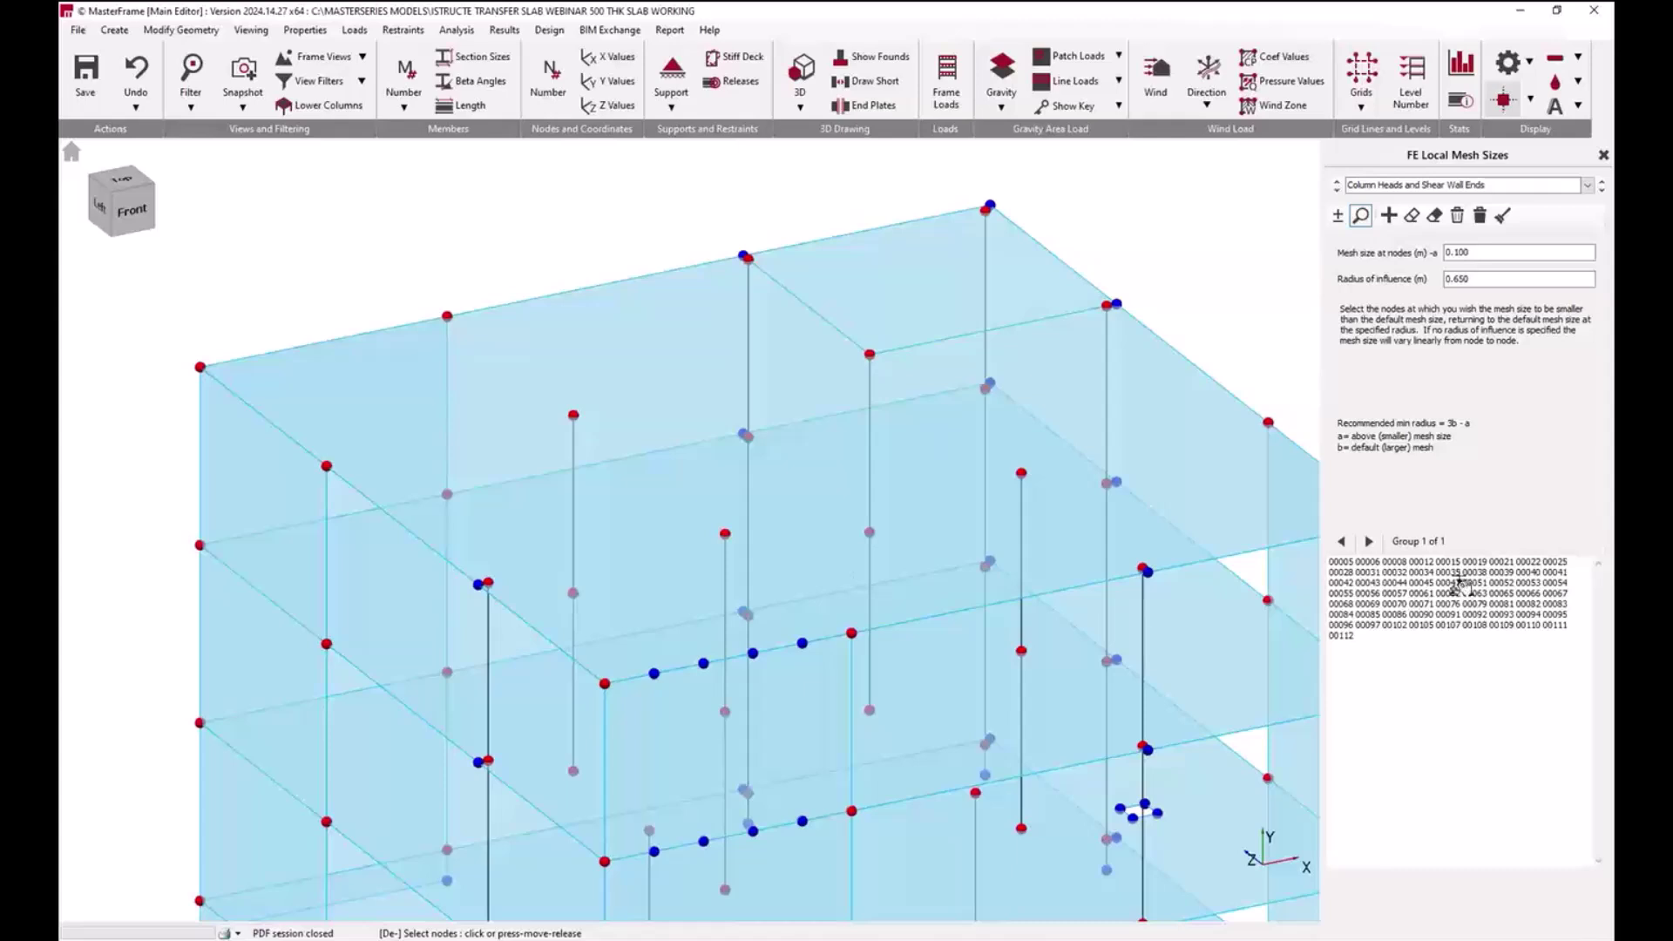
{"action": "middle_click_drag", "start_coordinate": [855, 489], "coordinate": [883, 368]}
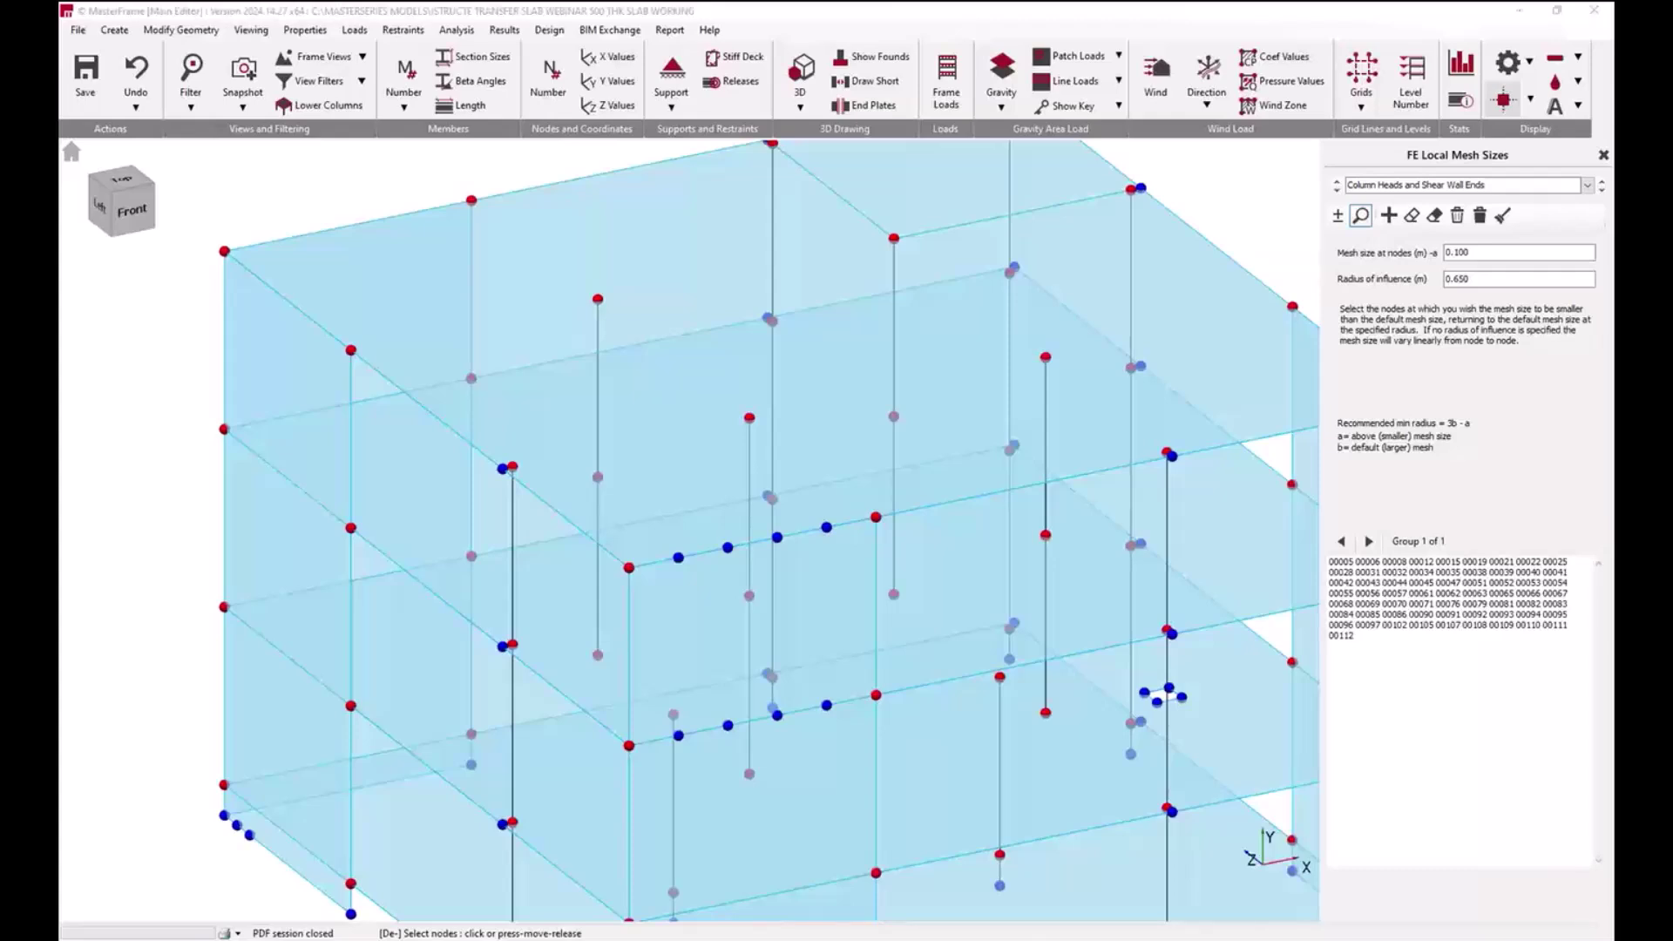
Step: Switch to Acrobat and examine section 3.3.3's checks for mesh refinement around column heads, returning to MasterFrame when done
{"action": "key", "text": "super+Up"}
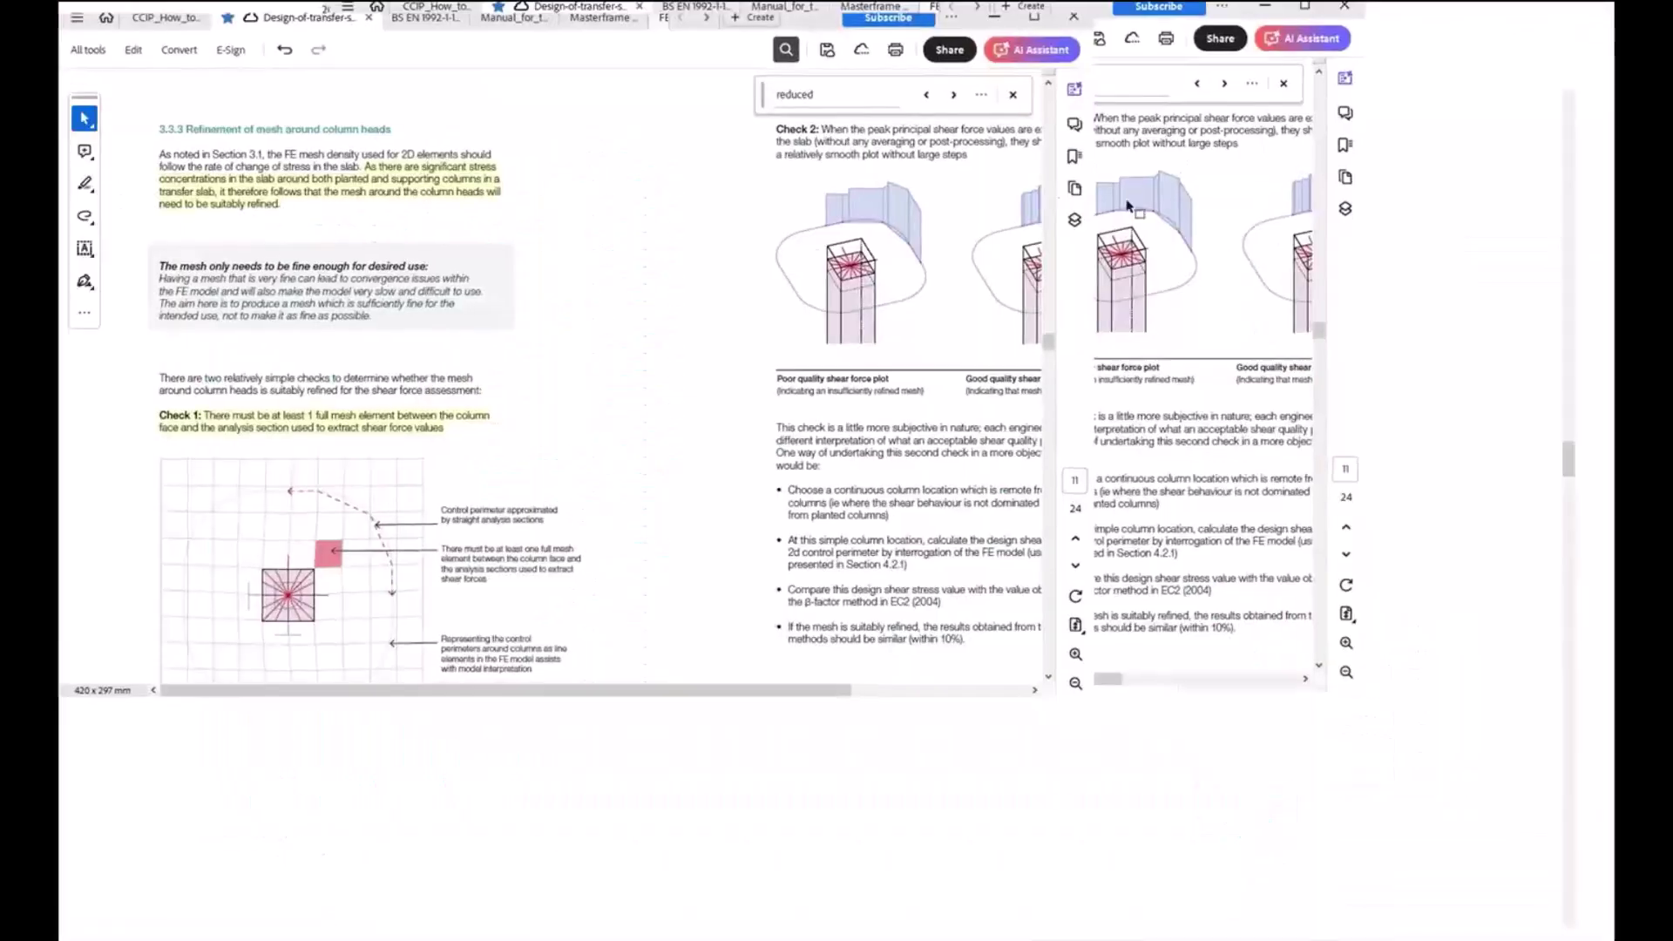
{"action": "scroll", "coordinate": [644, 485], "scroll_direction": "up", "scroll_amount": 1}
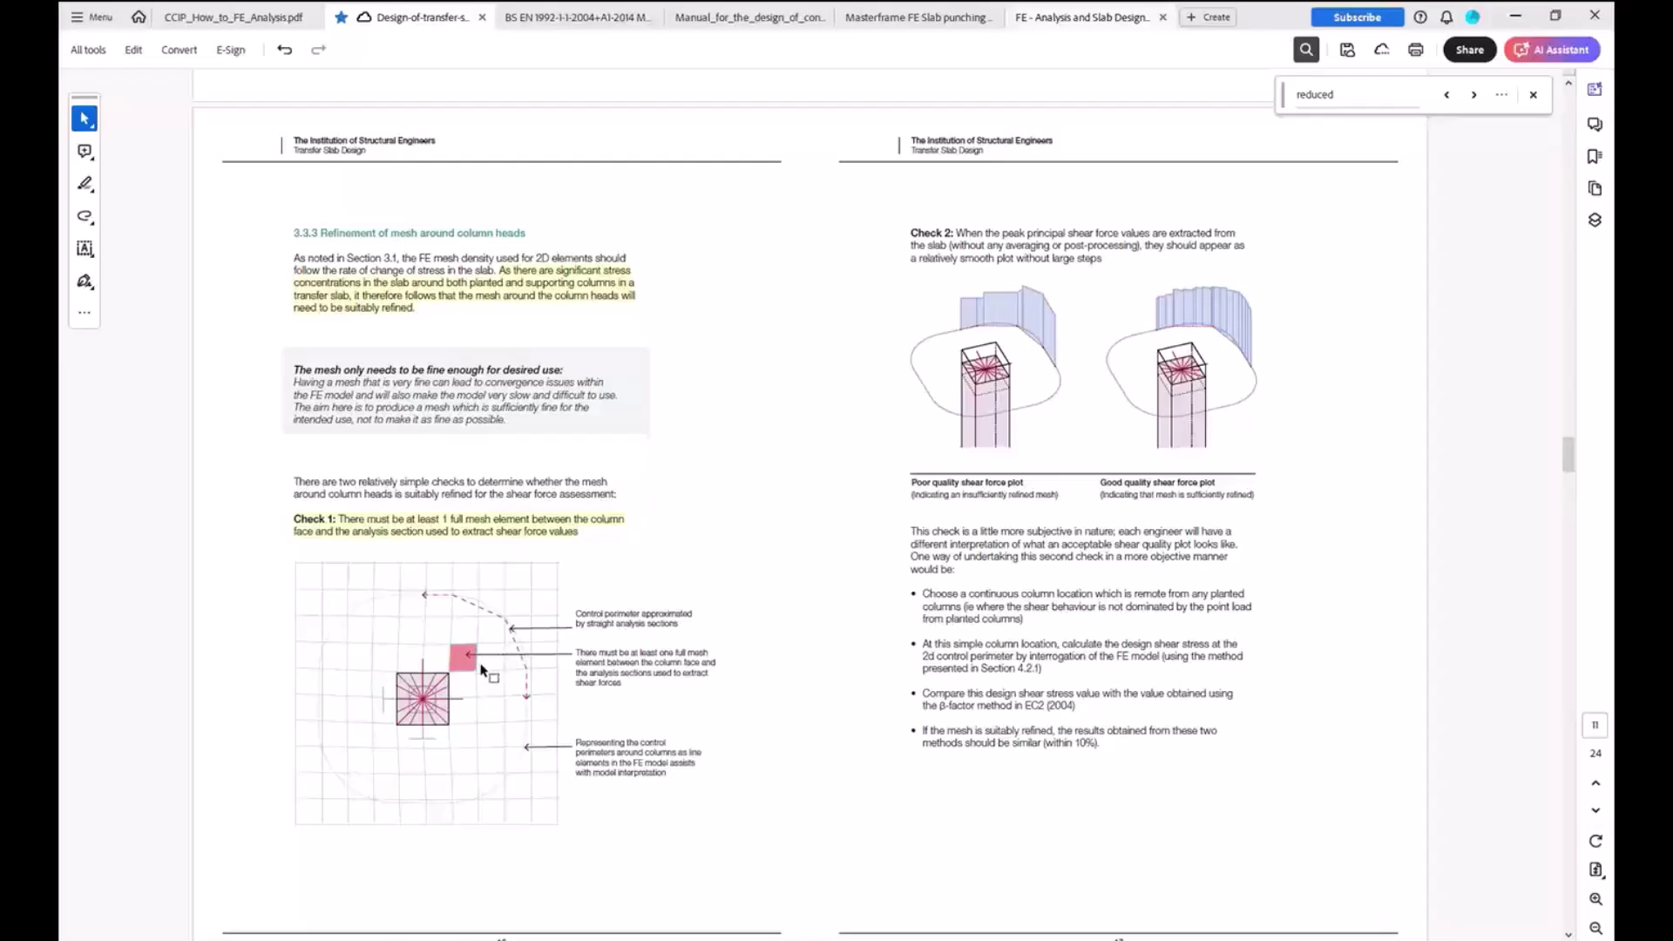
{"action": "left_click", "coordinate": [1516, 15]}
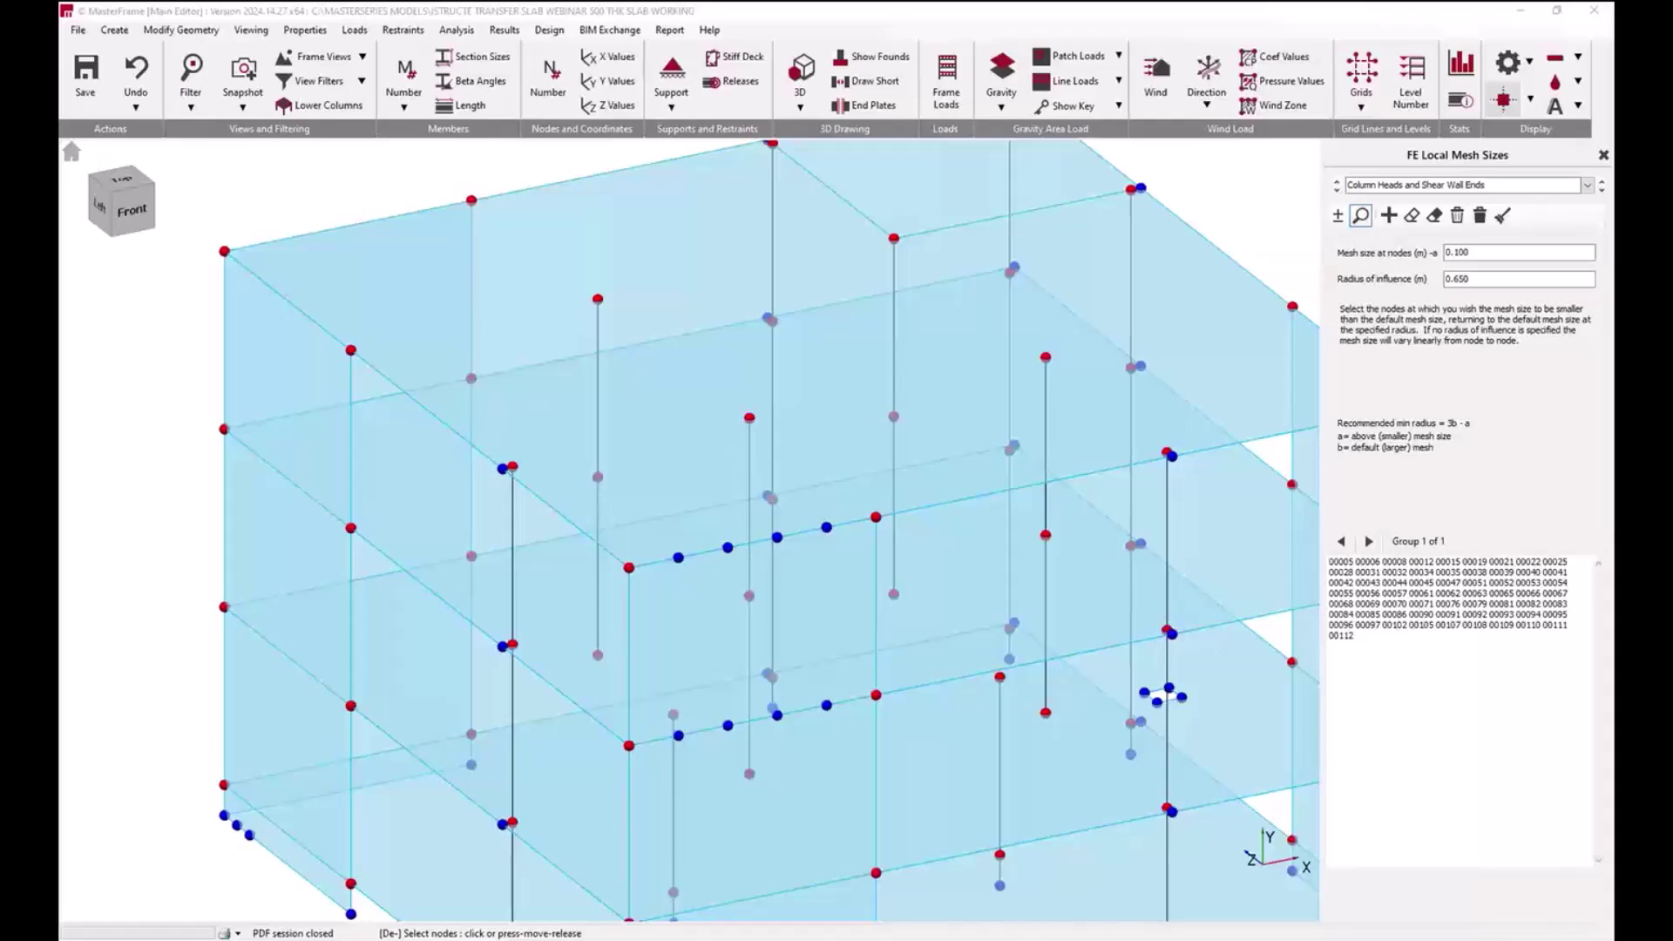
Step: Review the local mesh size and radius of influence, and remove the head node of the central planted column from the refined group
{"action": "left_click", "coordinate": [1491, 254]}
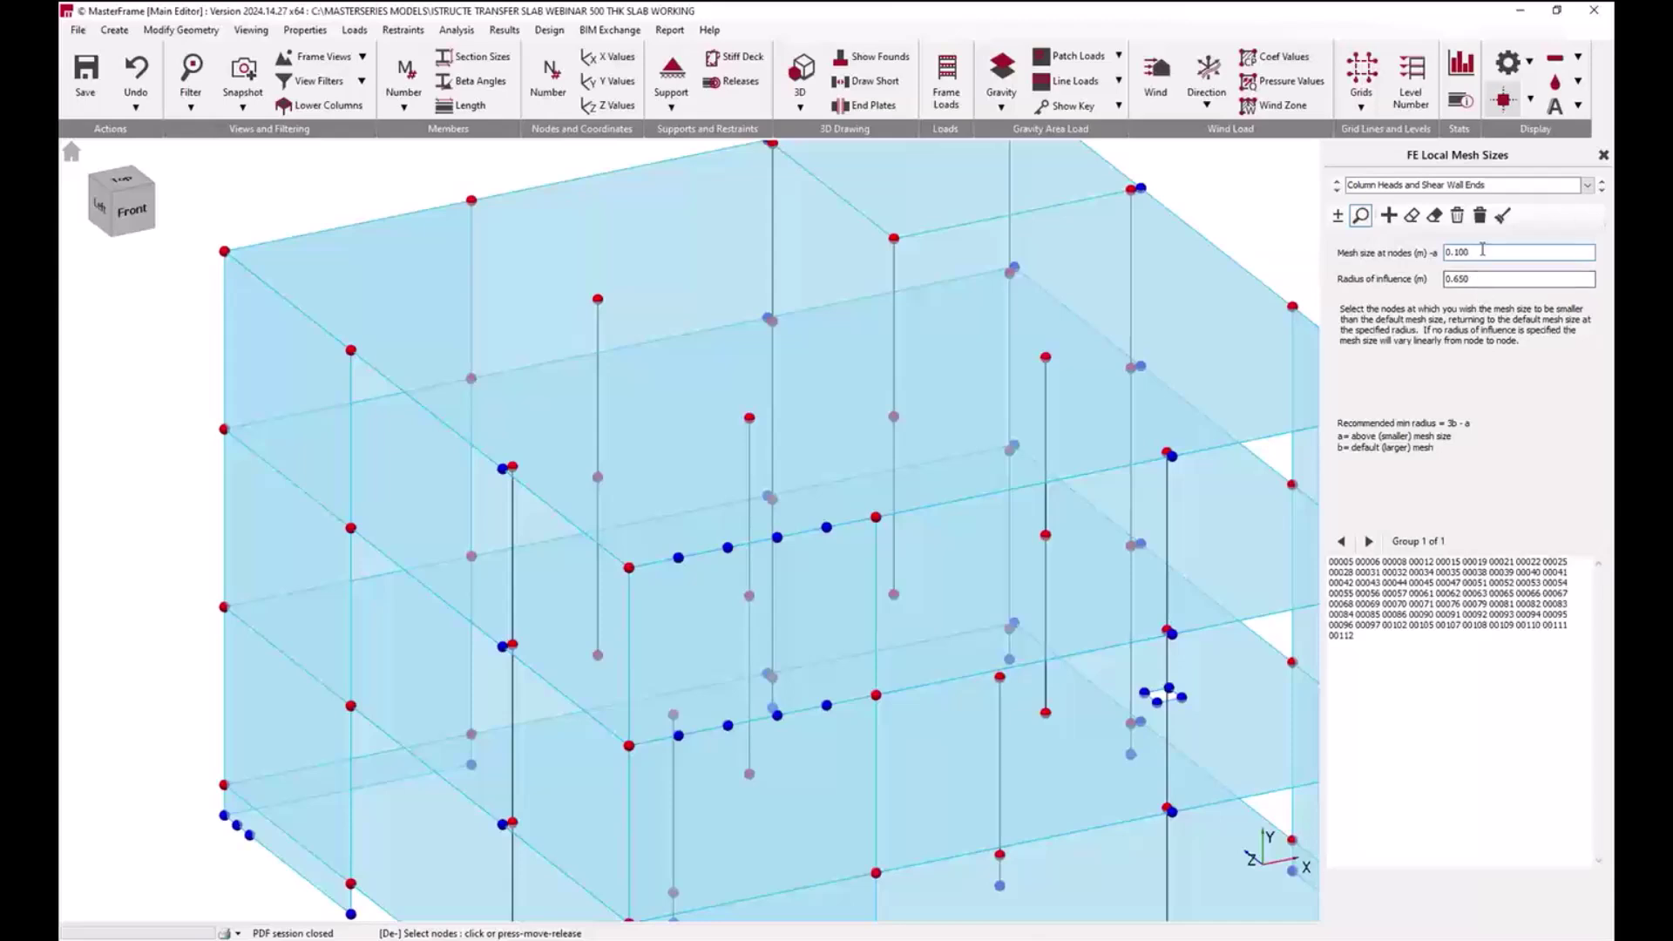
{"action": "left_click", "coordinate": [1484, 279]}
{"action": "left_click", "coordinate": [1477, 253]}
{"action": "left_click", "coordinate": [1517, 280]}
{"action": "middle_click_drag", "start_coordinate": [963, 341], "coordinate": [919, 370]}
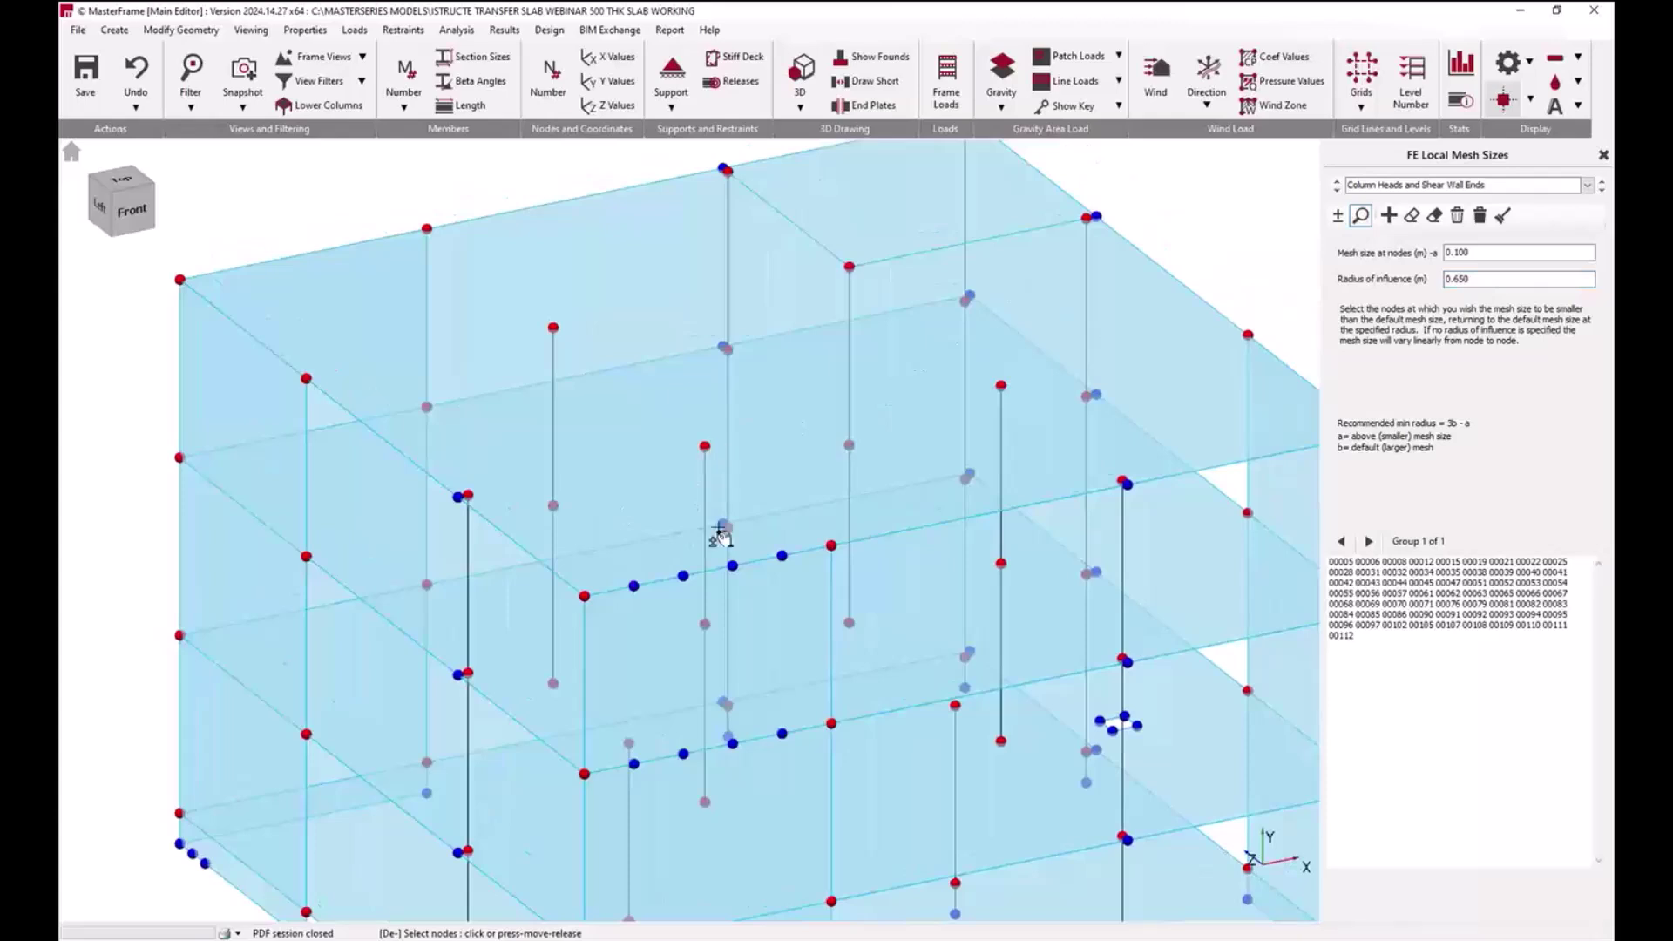
{"action": "left_click", "coordinate": [1337, 216]}
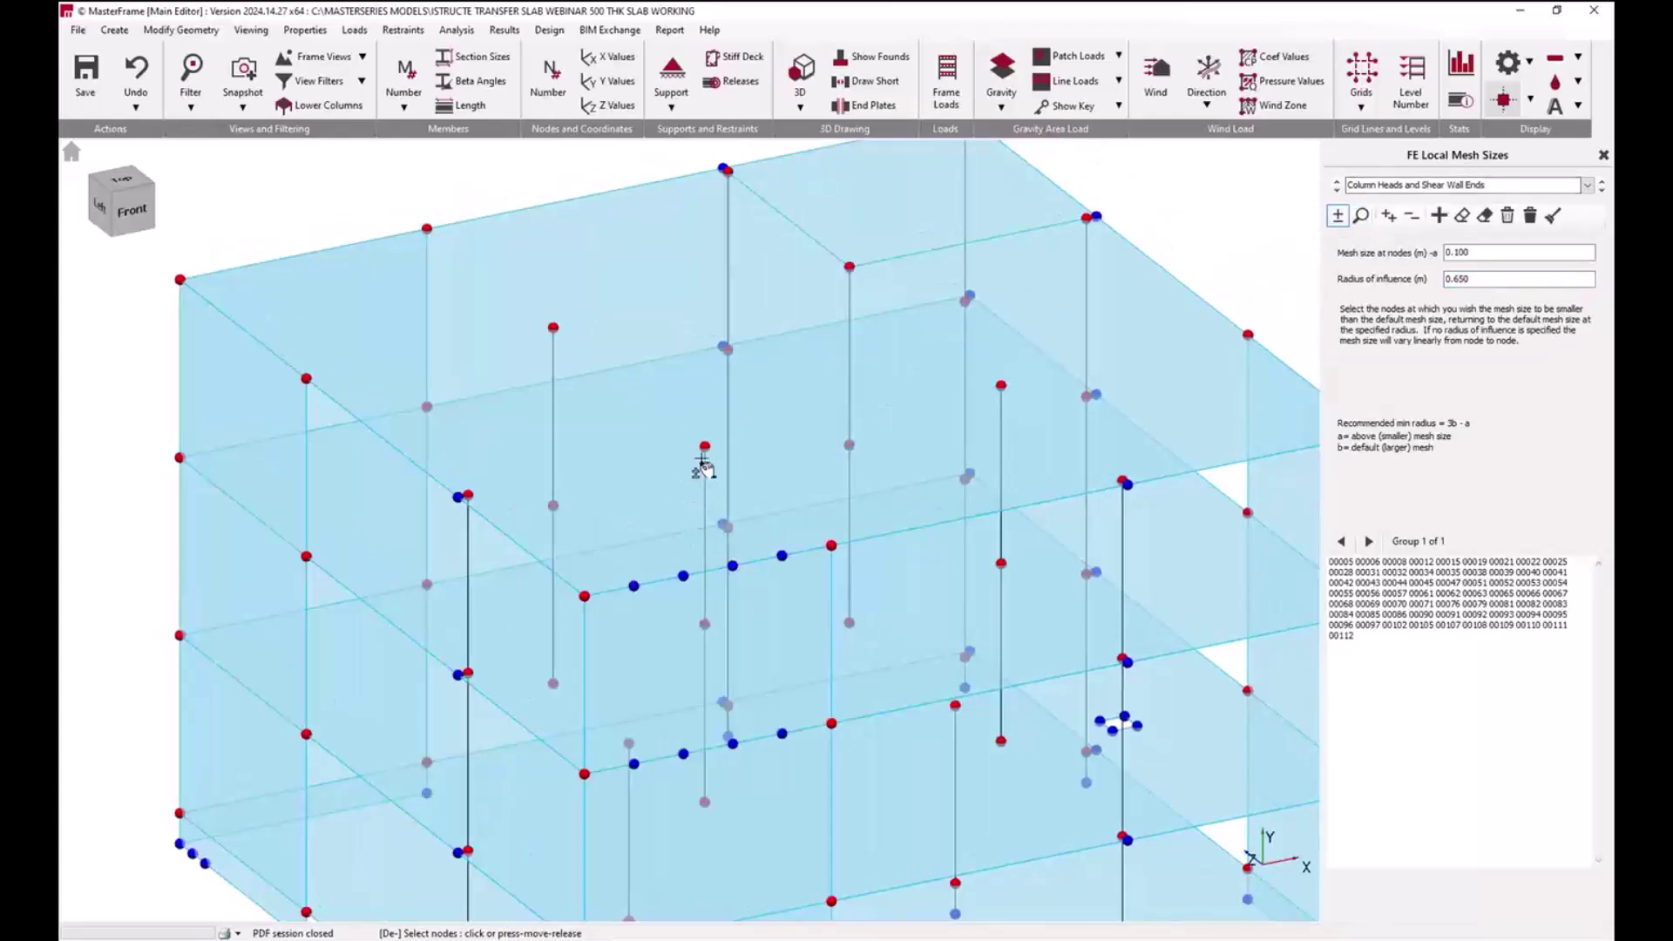
{"action": "left_click", "coordinate": [704, 447]}
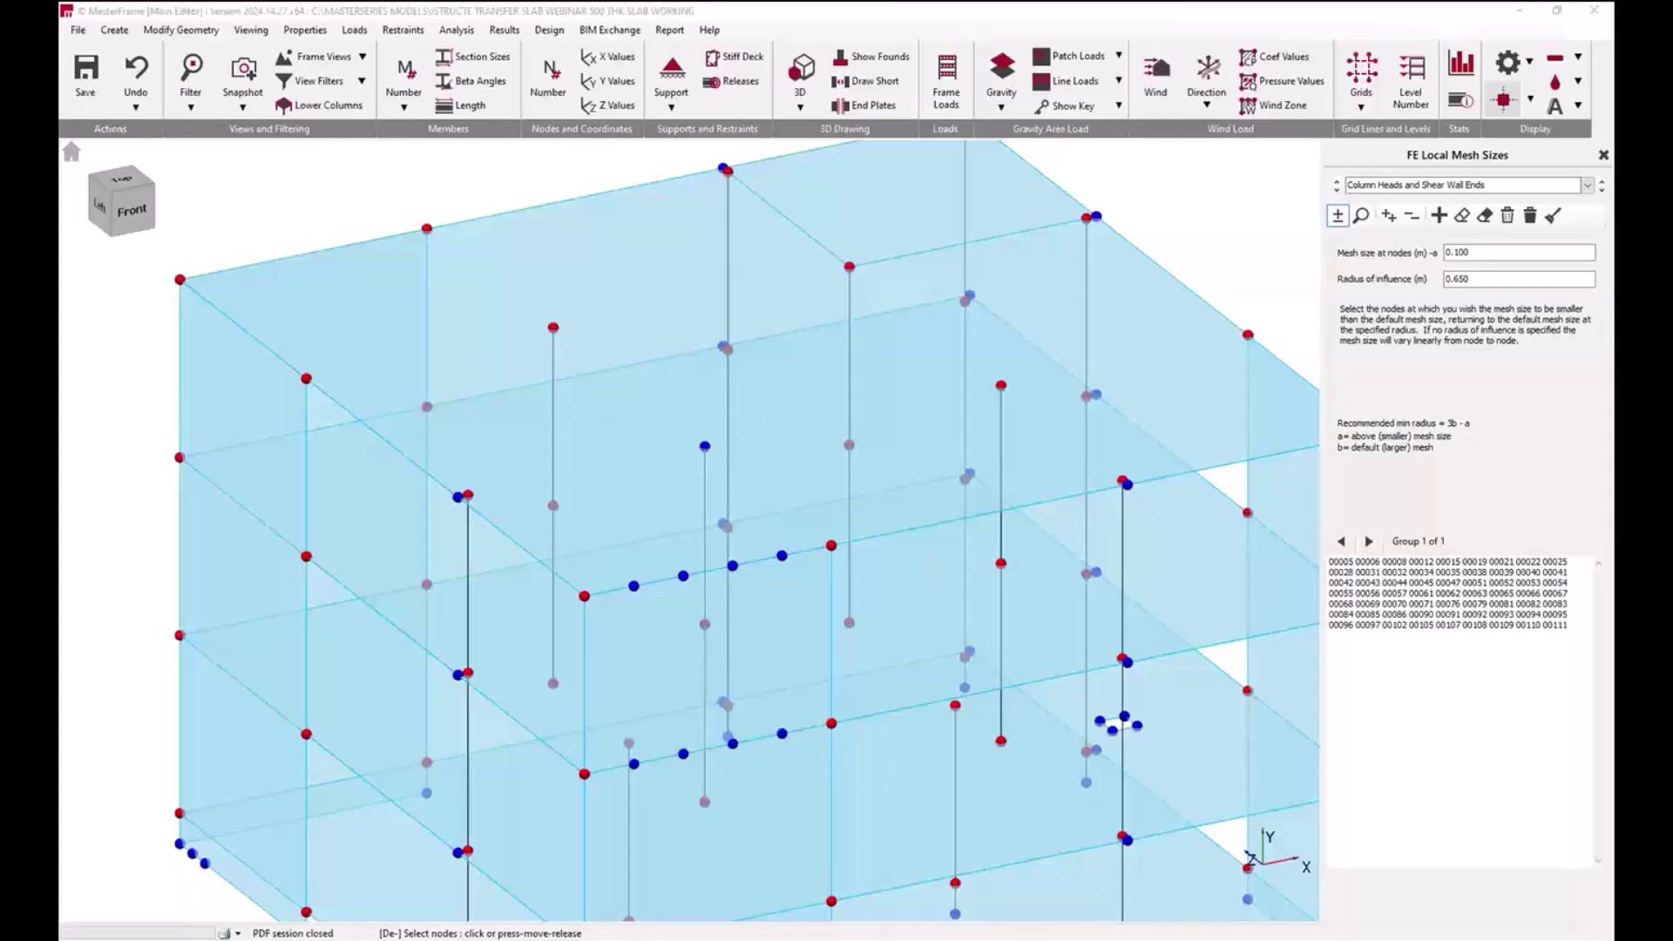
Step: Open the local surface mesh options for the Ground Floor and review the choices for meshing to internal members
{"action": "left_click", "coordinate": [457, 30]}
{"action": "mouse_move", "coordinate": [575, 111]}
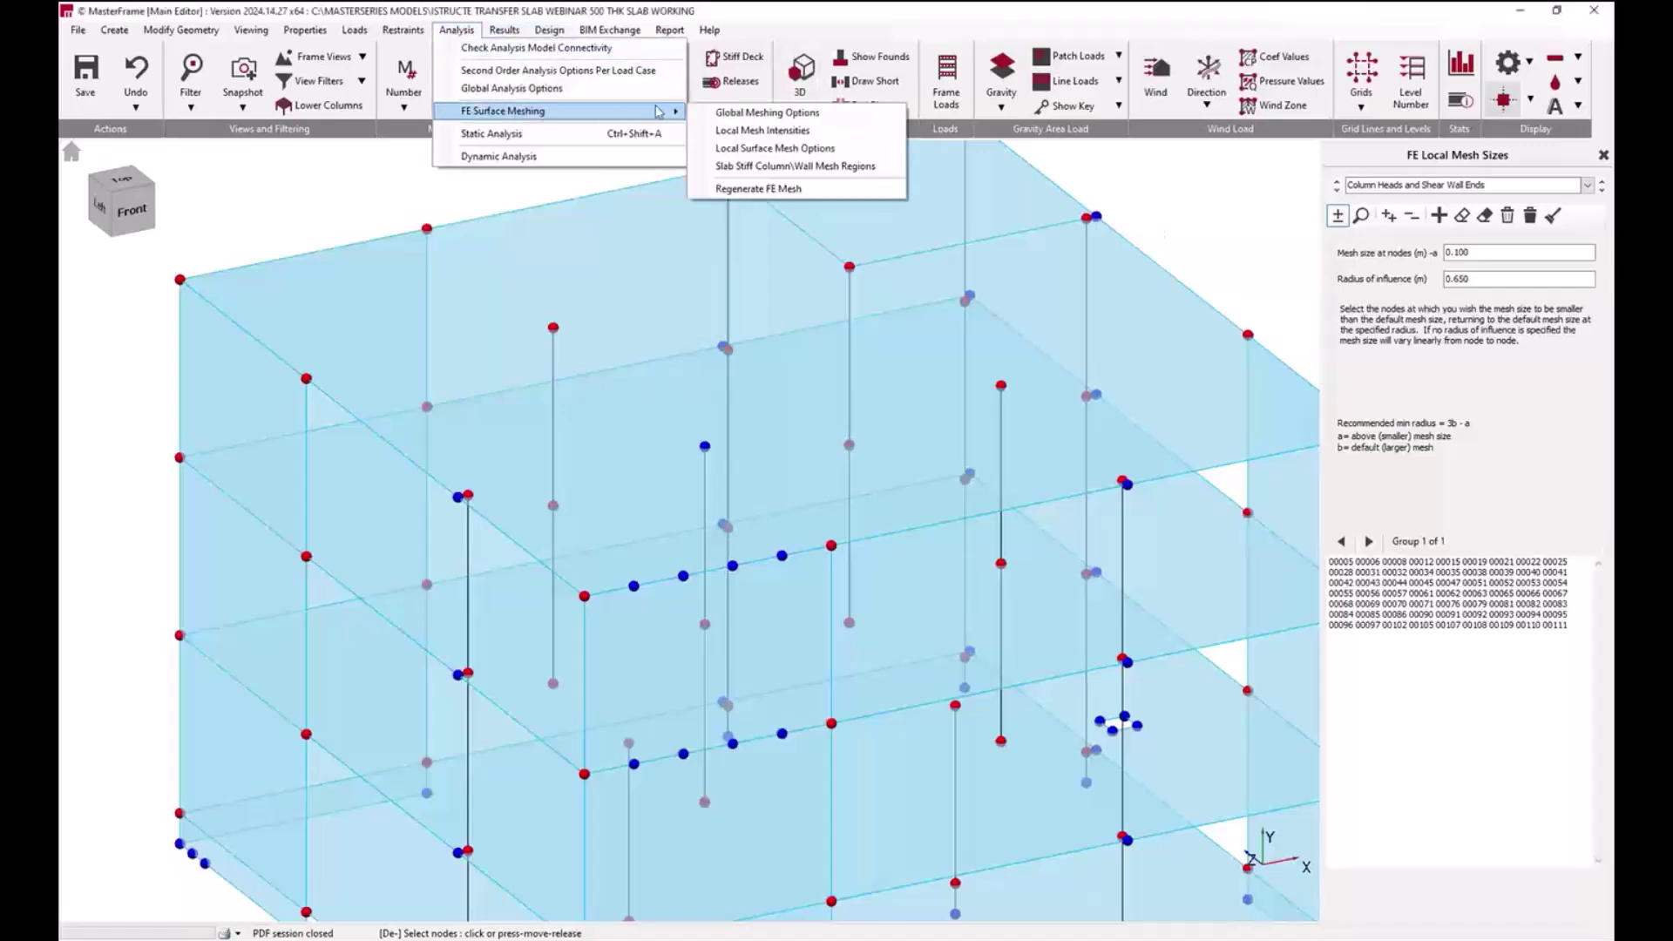
{"action": "left_click", "coordinate": [839, 157]}
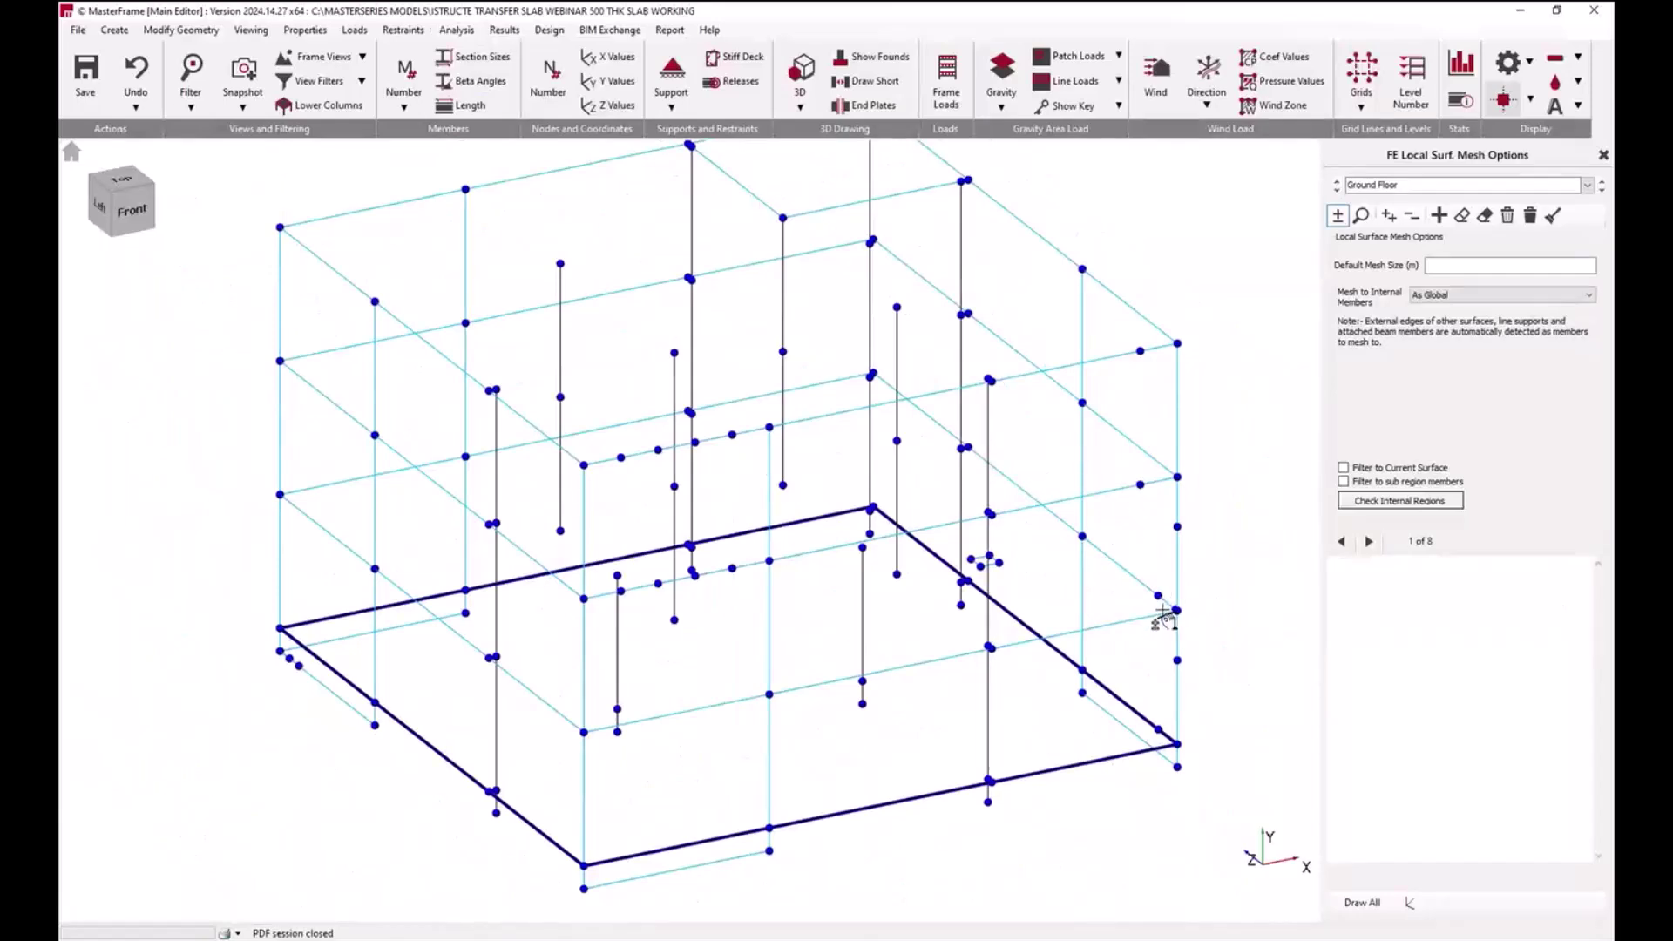
{"action": "left_click", "coordinate": [1532, 297]}
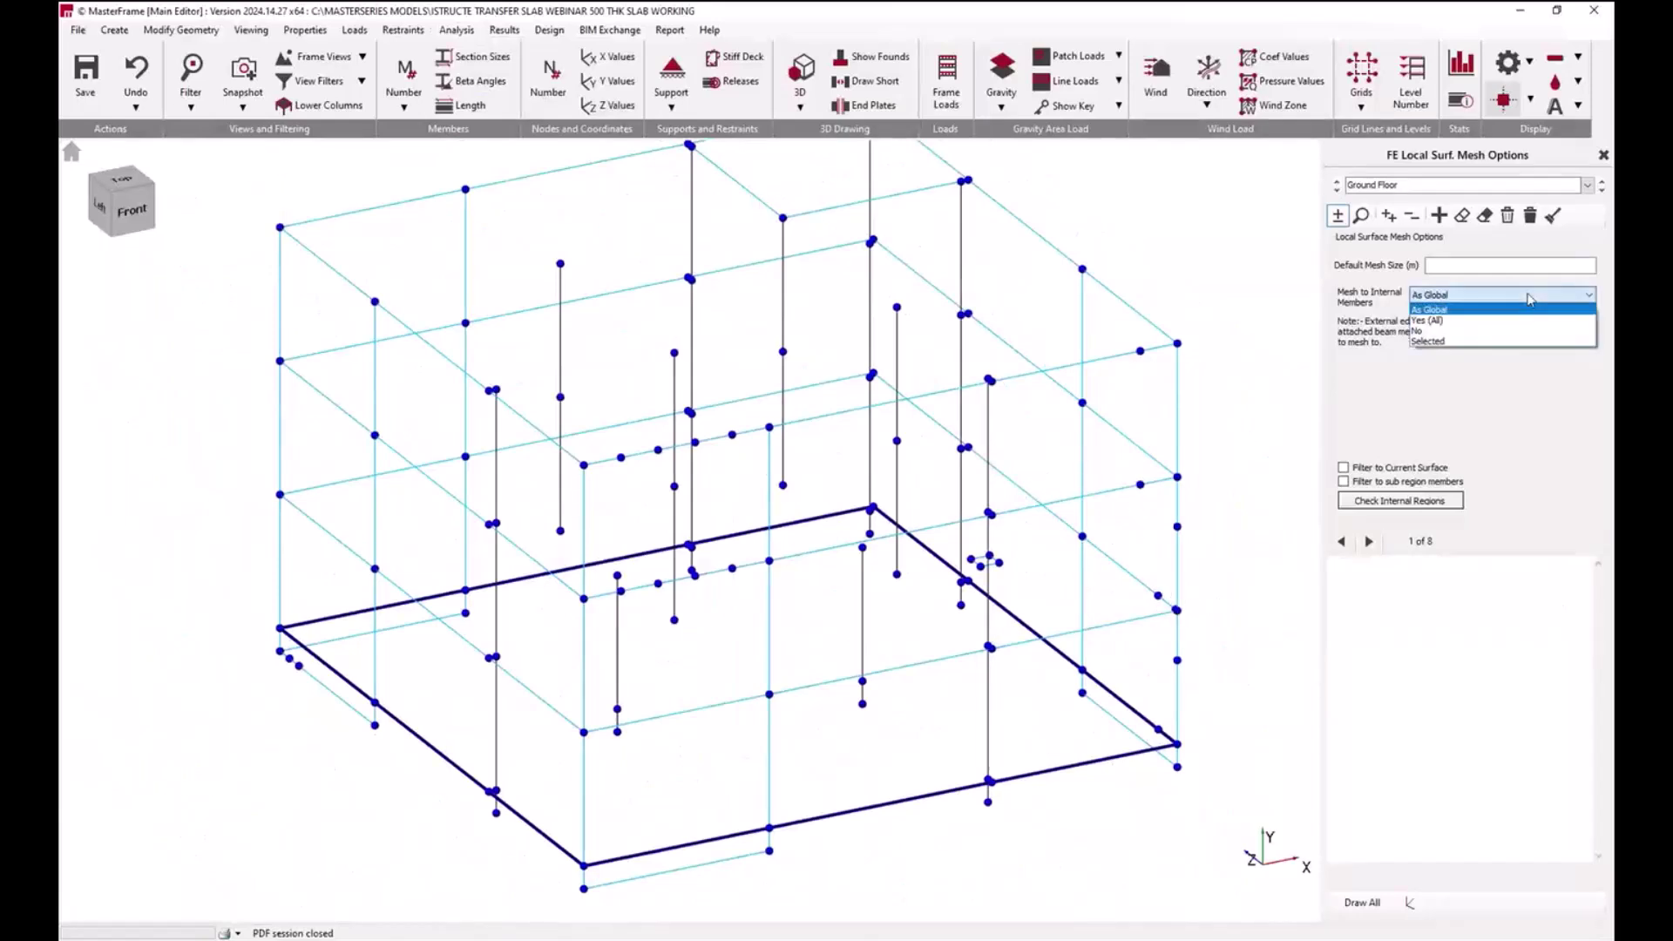
{"action": "left_click", "coordinate": [1532, 299]}
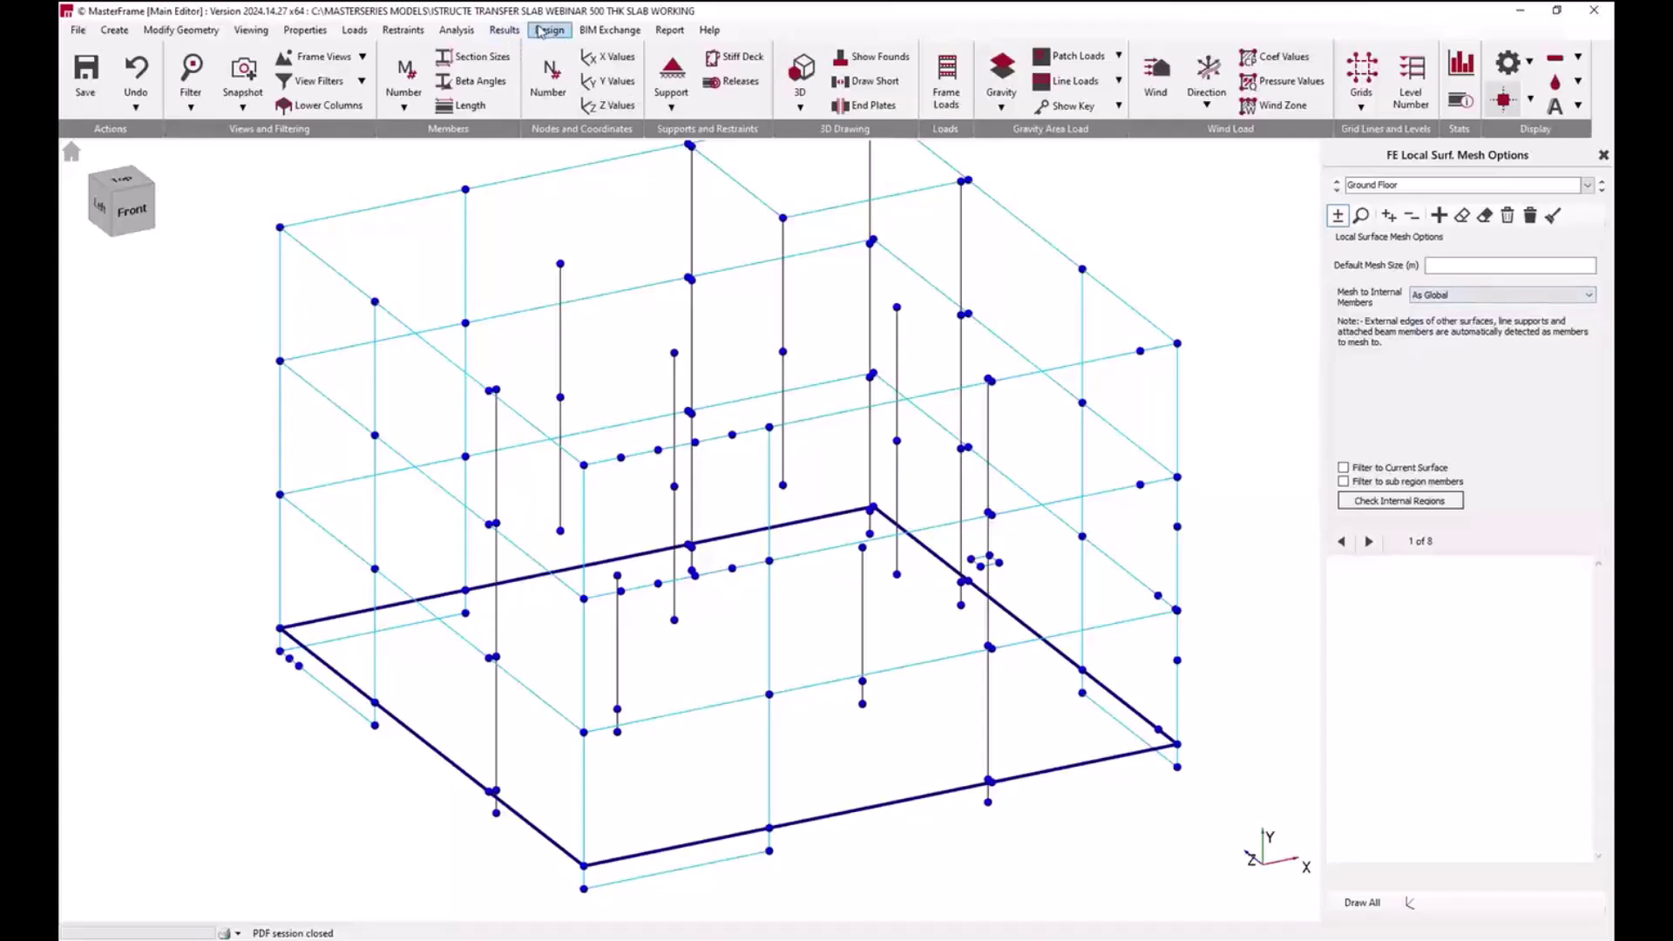
Step: Reopen the global meshing options to compare their internal member meshing setting with the local As Global option
{"action": "left_click", "coordinate": [456, 31]}
{"action": "mouse_move", "coordinate": [510, 111]}
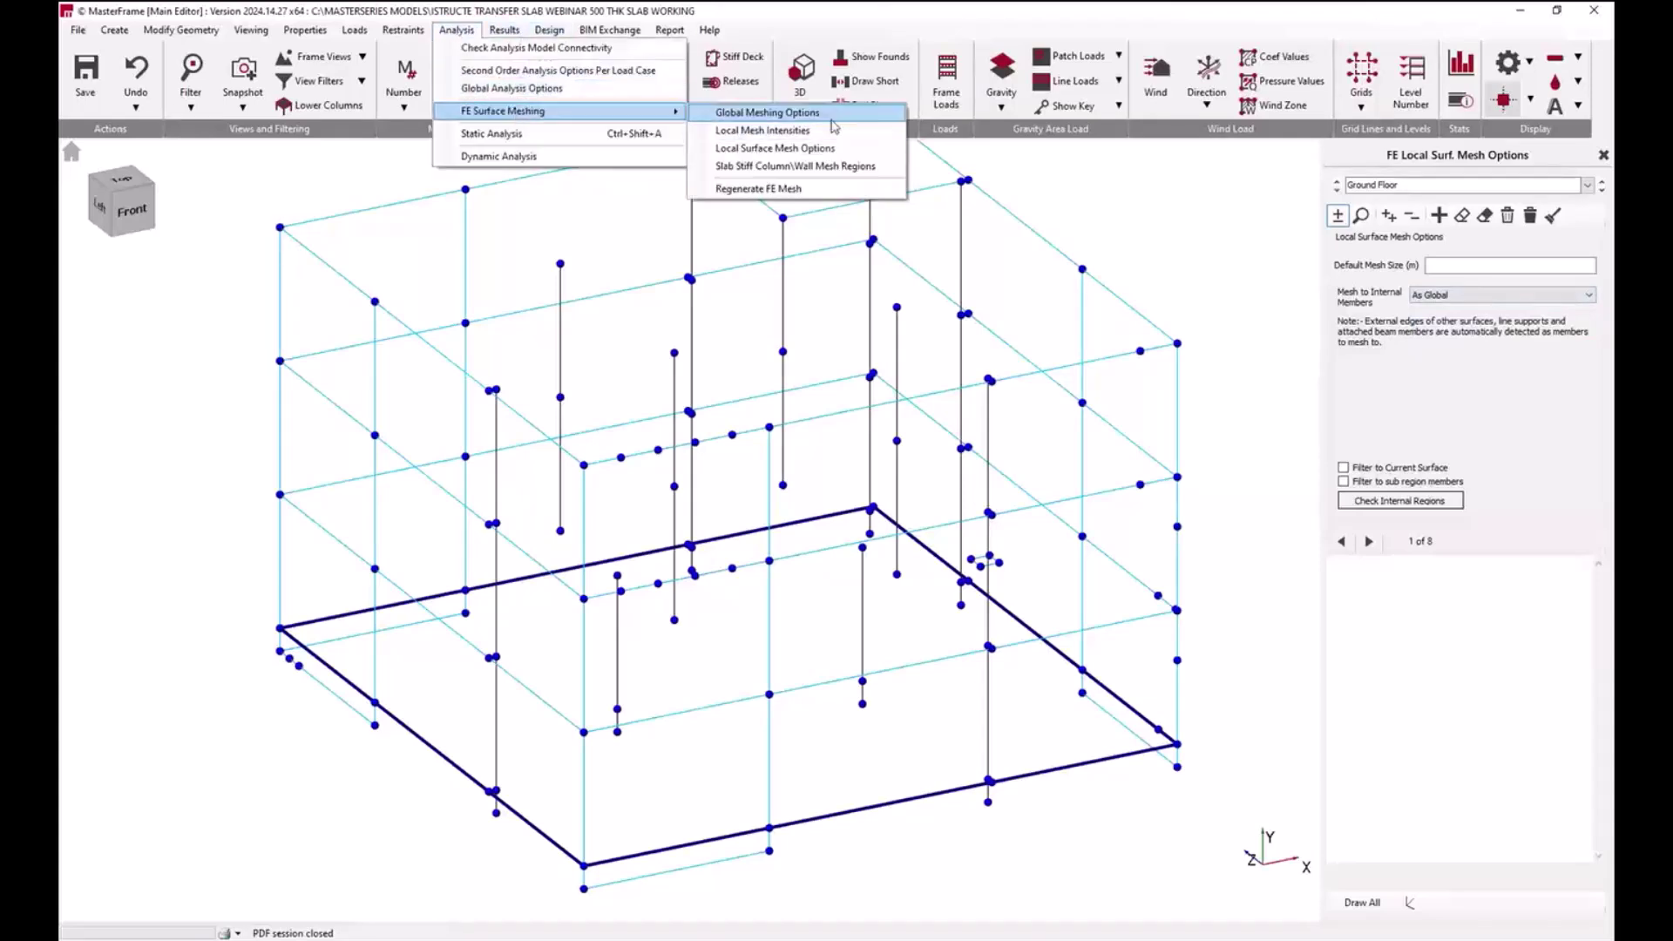
{"action": "left_click", "coordinate": [832, 112]}
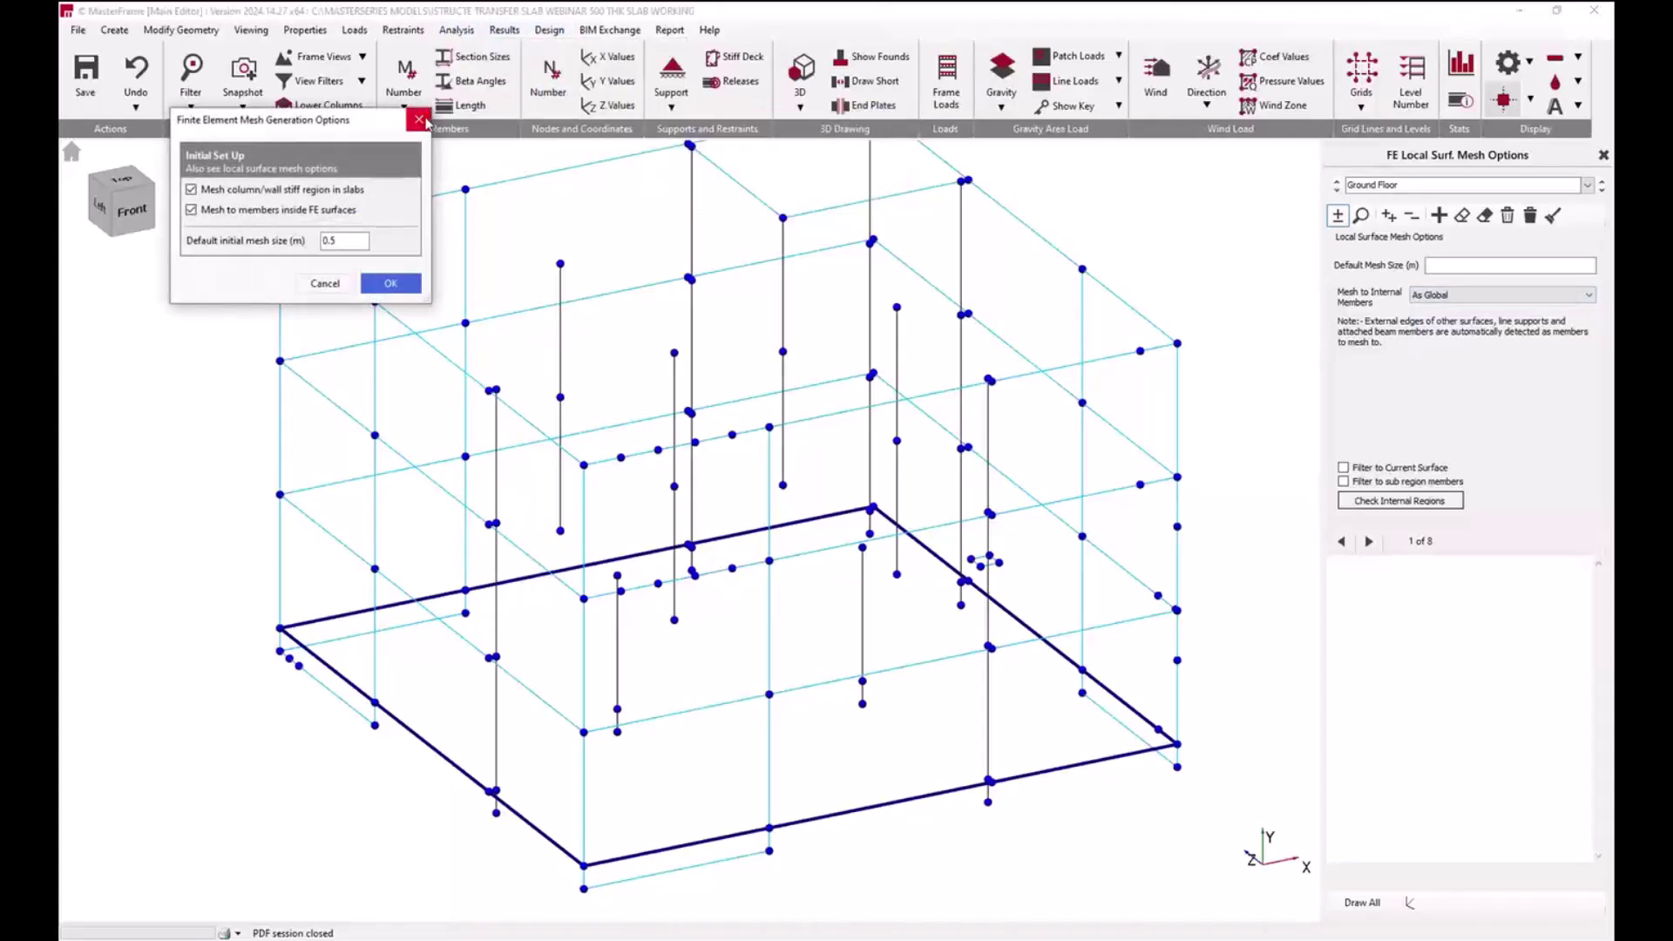
Step: Try the Yes (All) and No options for the Ground Floor's internal member meshing, and return it to As Global
{"action": "left_click", "coordinate": [1444, 298]}
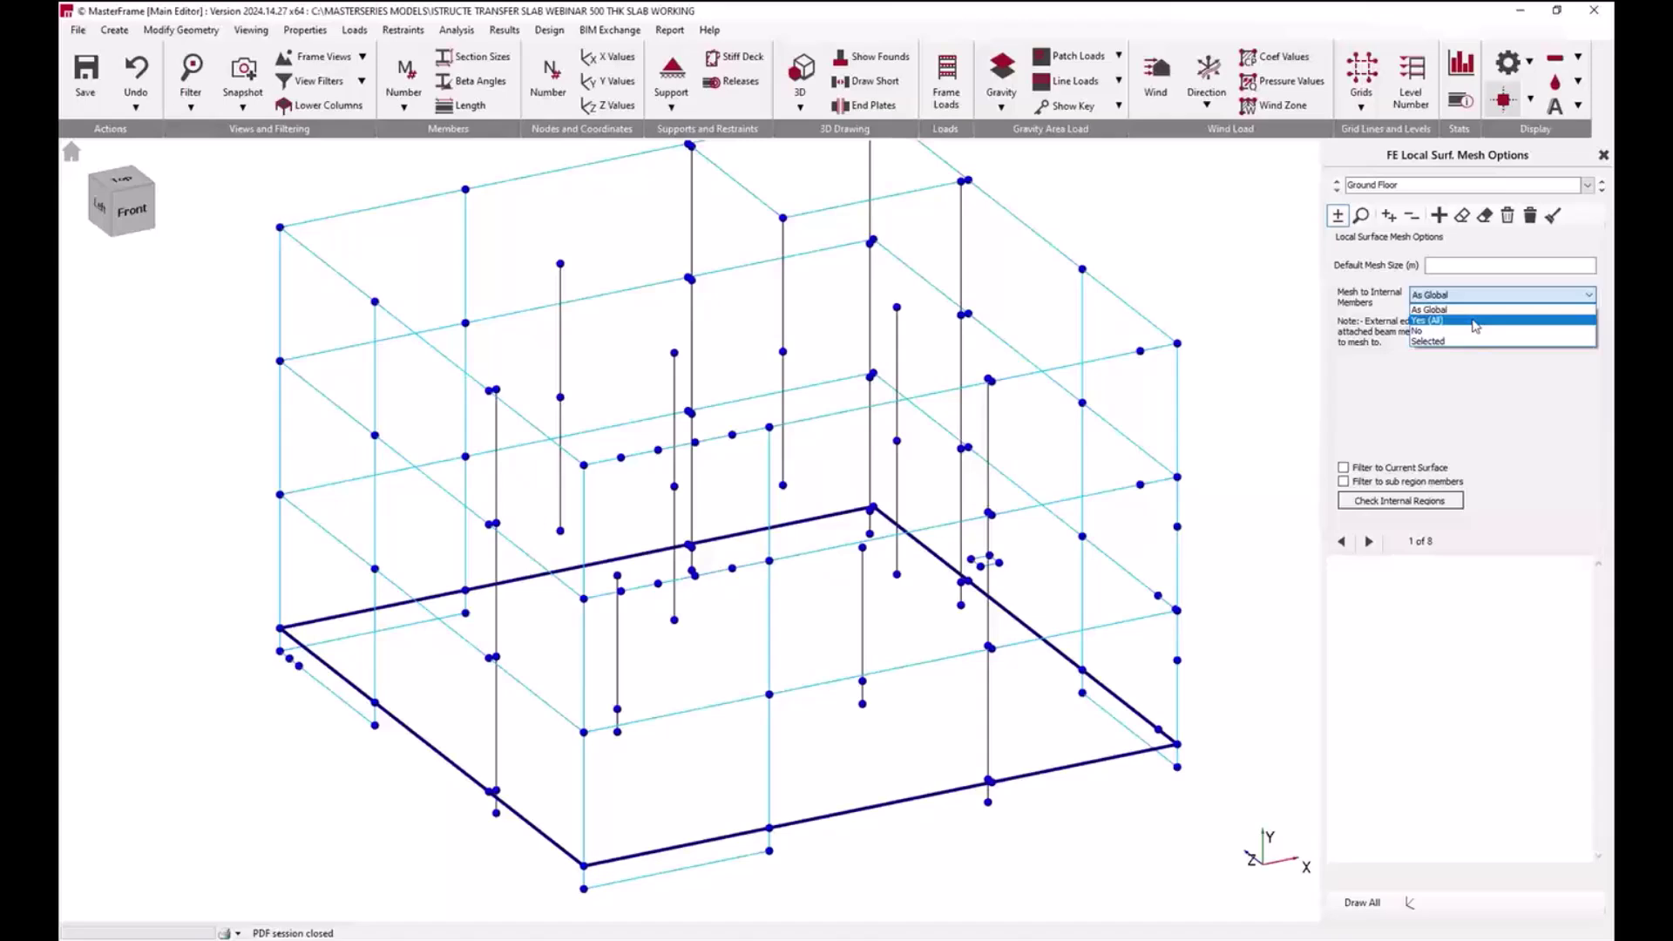
{"action": "left_click", "coordinate": [1476, 326]}
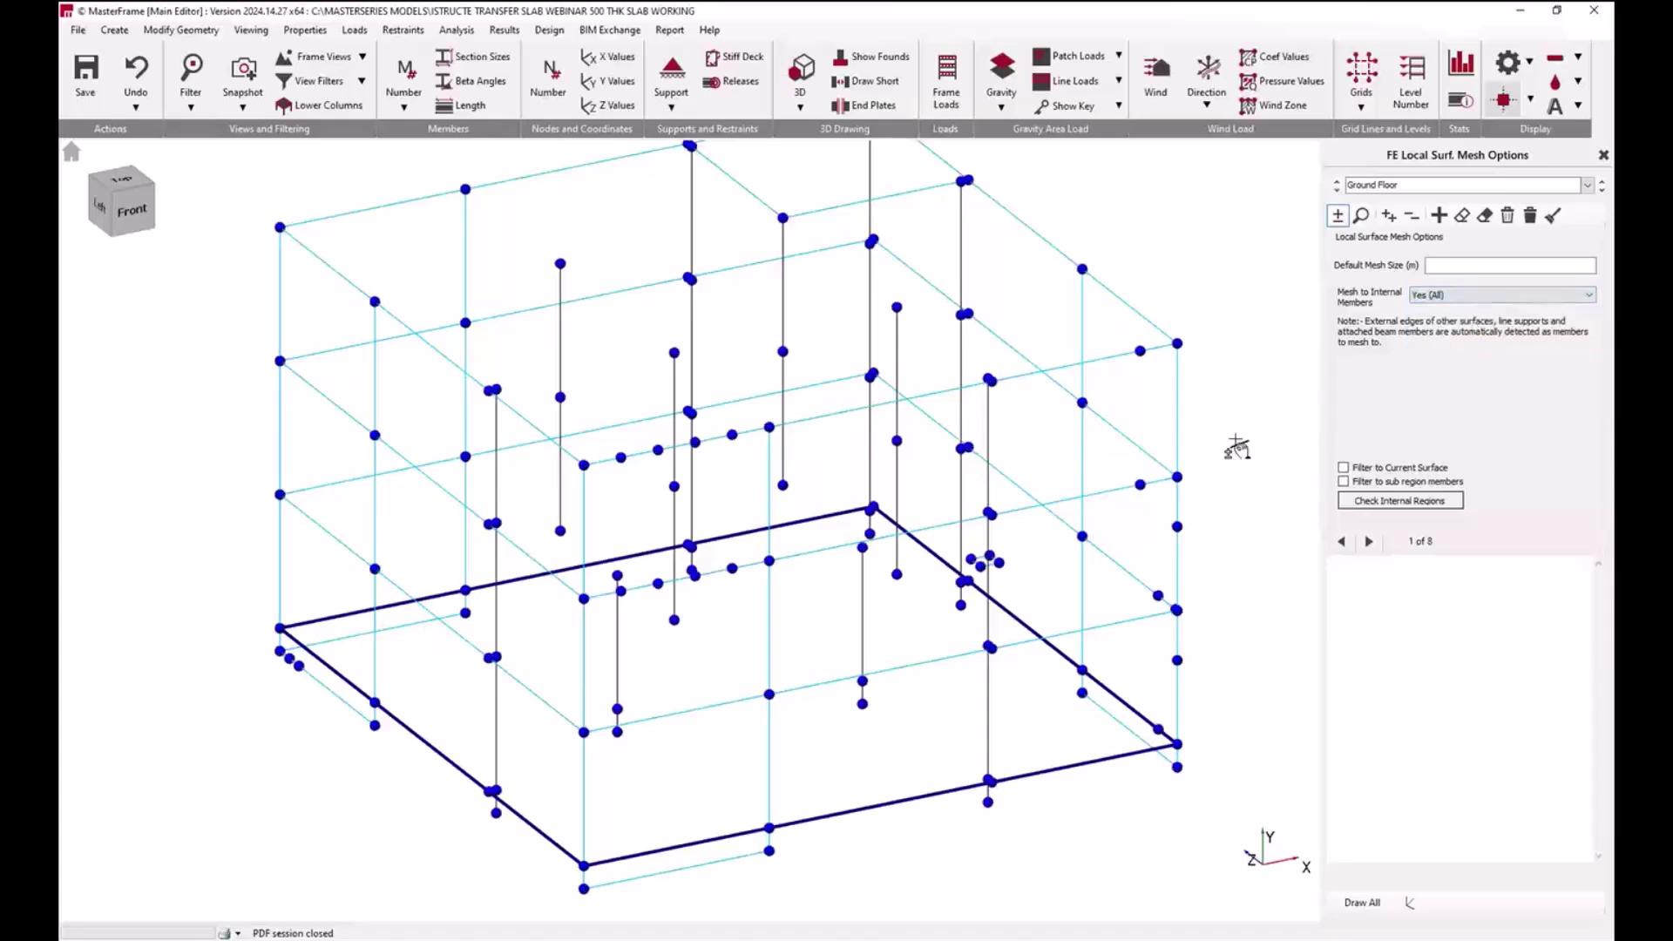
{"action": "scroll", "coordinate": [1460, 300], "scroll_direction": "down", "scroll_amount": 2}
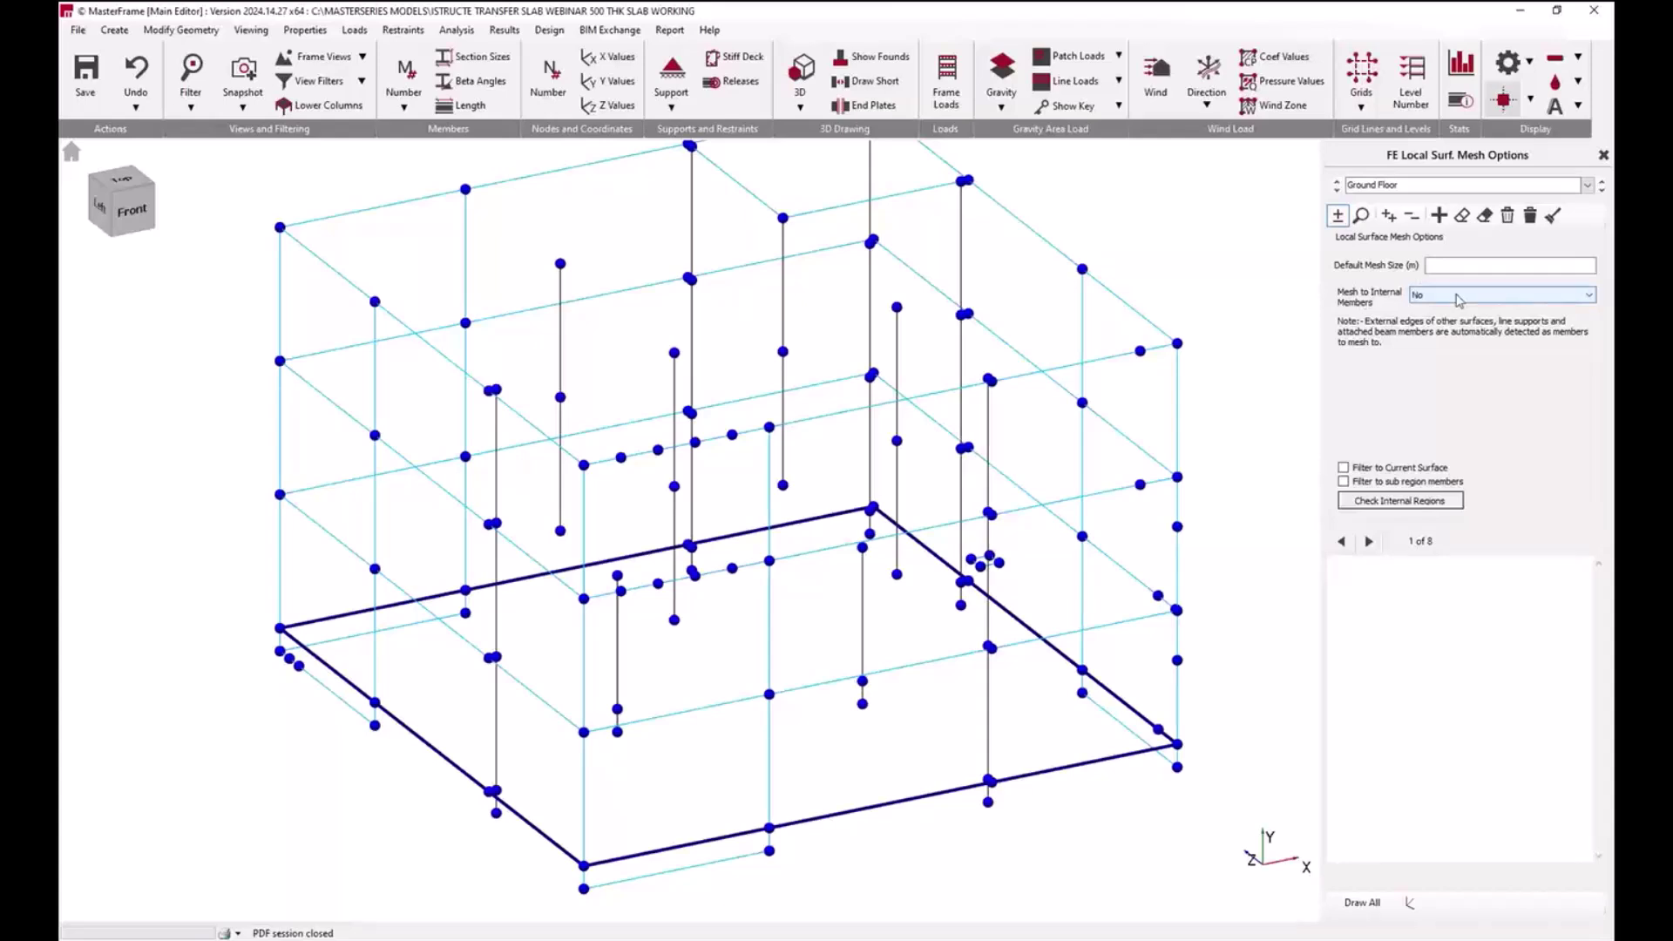
{"action": "scroll", "coordinate": [1460, 299], "scroll_direction": "up", "scroll_amount": 1}
{"action": "scroll", "coordinate": [1460, 300], "scroll_direction": "up", "scroll_amount": 2}
Step: Pick the floor surfaces from First Floor up to Roof Slab in the model and inspect their local mesh options
{"action": "left_click", "coordinate": [1359, 215]}
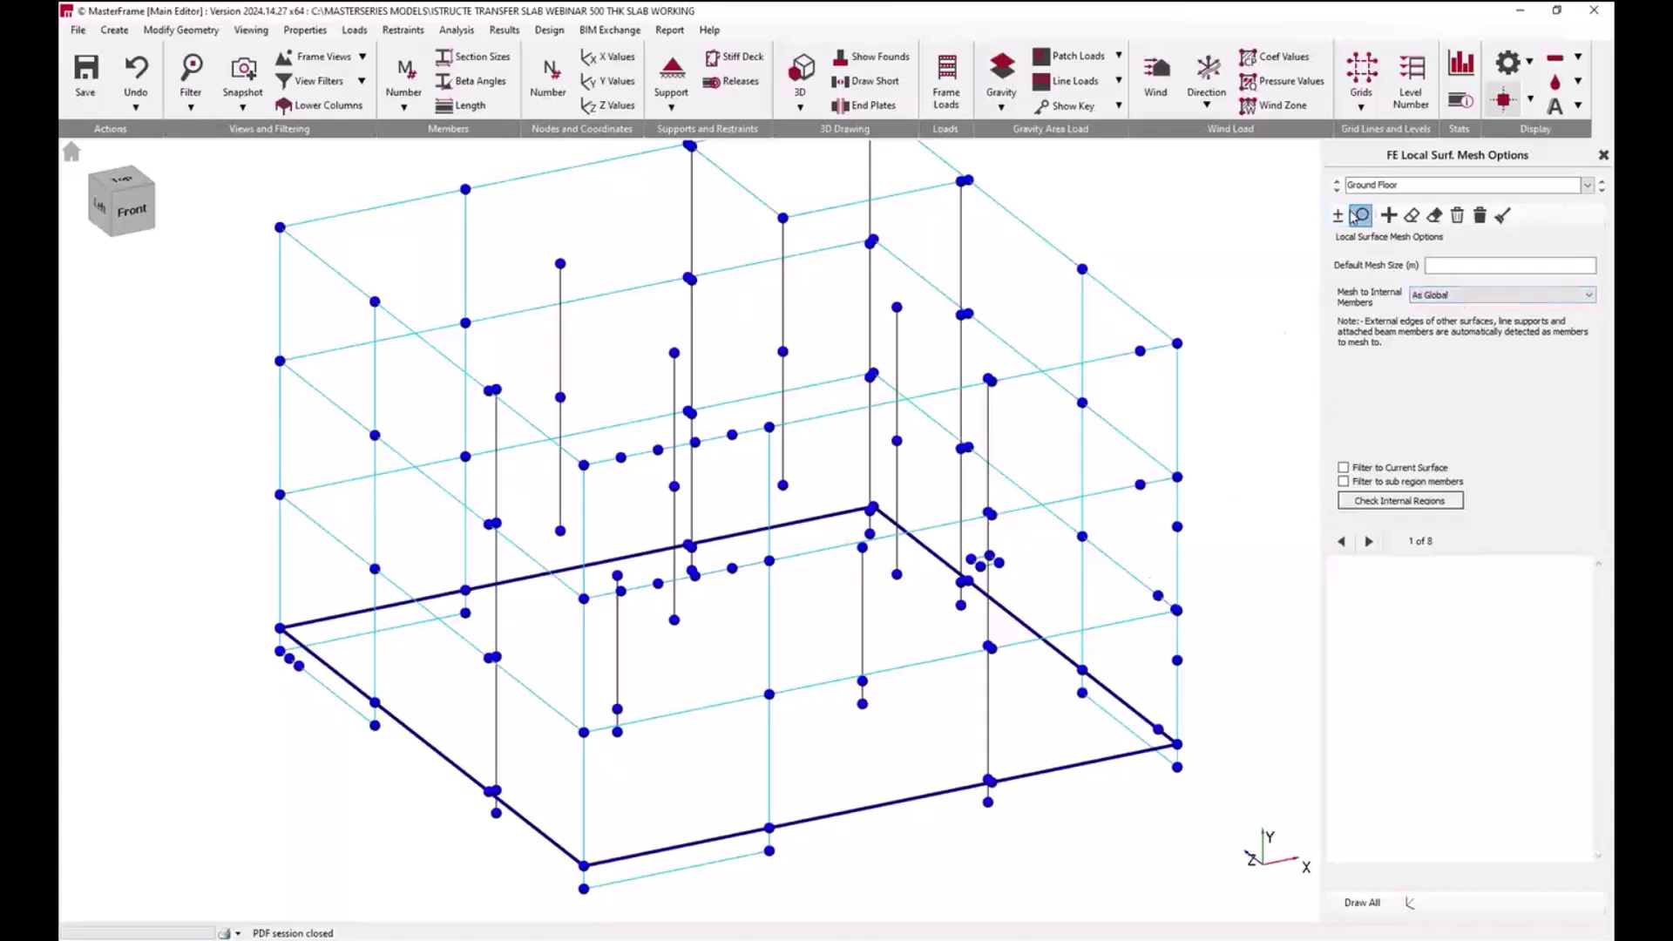
{"action": "left_click", "coordinate": [1150, 629]}
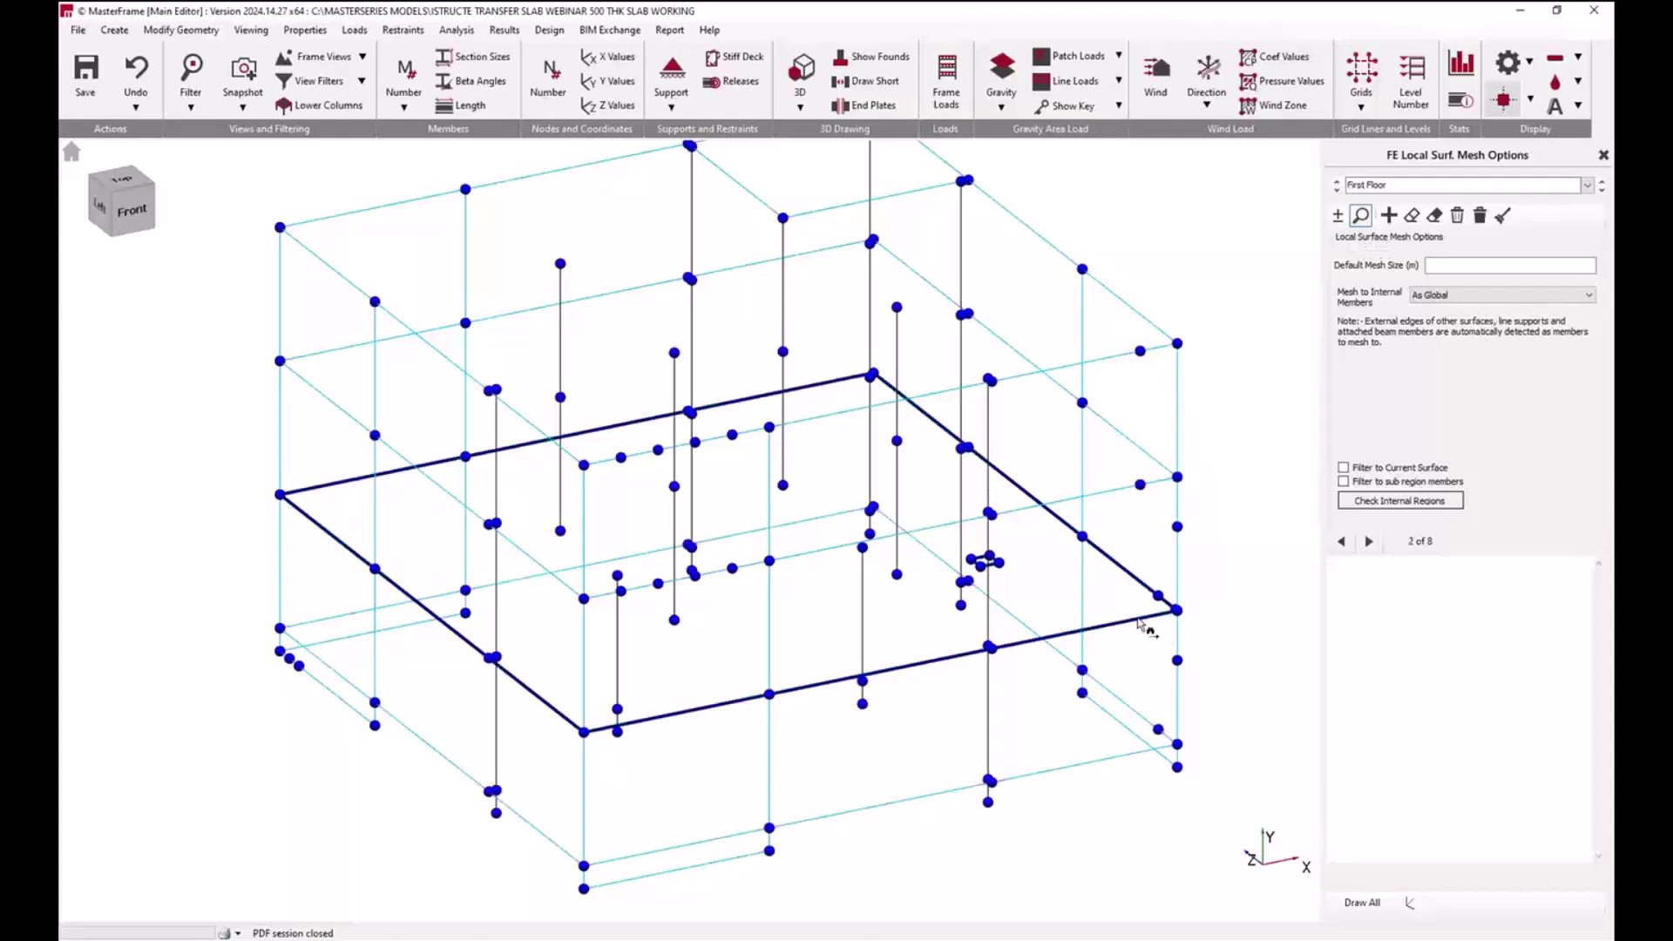
{"action": "left_click", "coordinate": [1151, 485]}
{"action": "left_click", "coordinate": [1165, 359]}
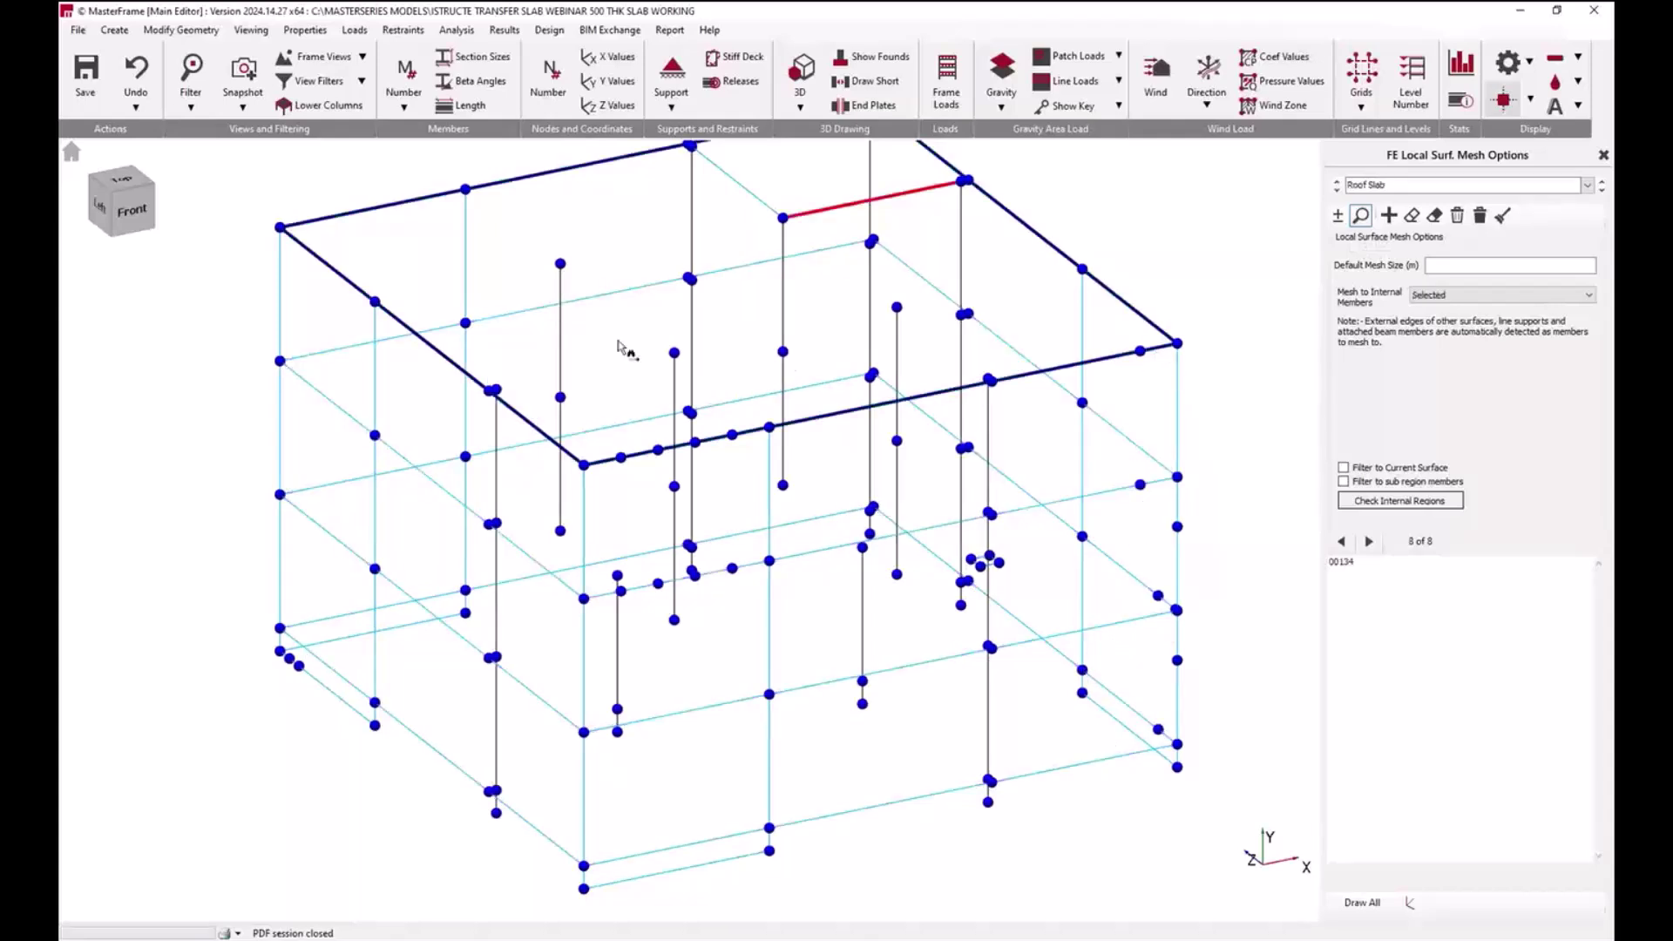
{"action": "middle_click_drag", "start_coordinate": [879, 440], "coordinate": [854, 516]}
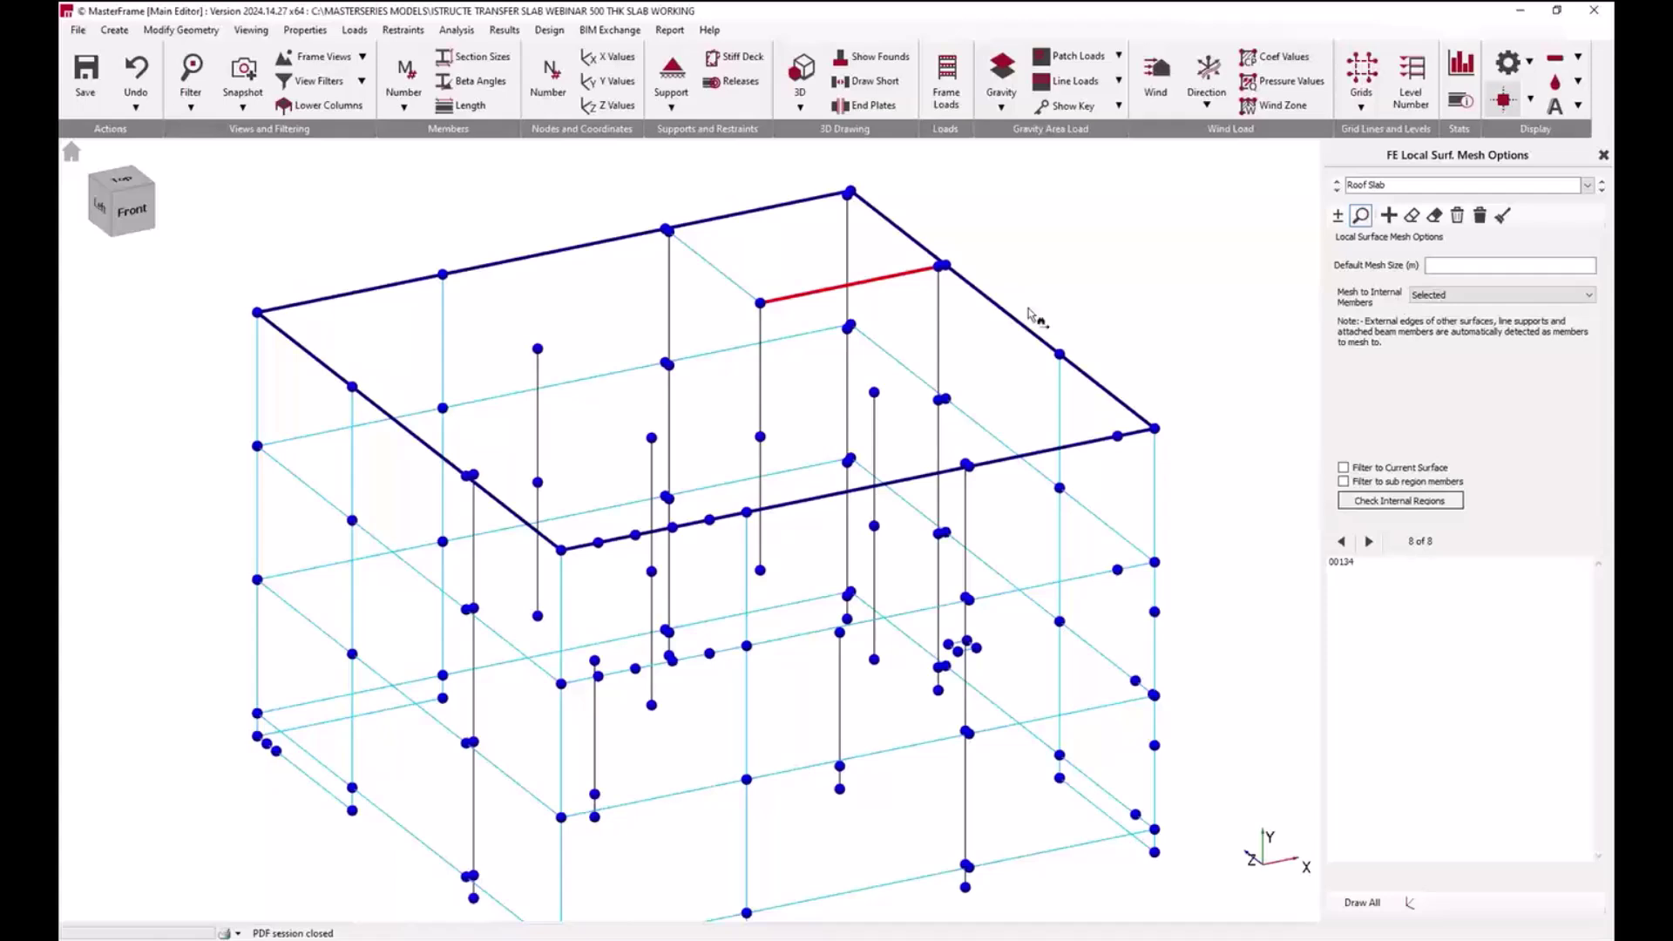
Step: Set the Roof Slab's Mesh to Internal Members option to Selected and activate member selection for it
{"action": "left_click", "coordinate": [1460, 299]}
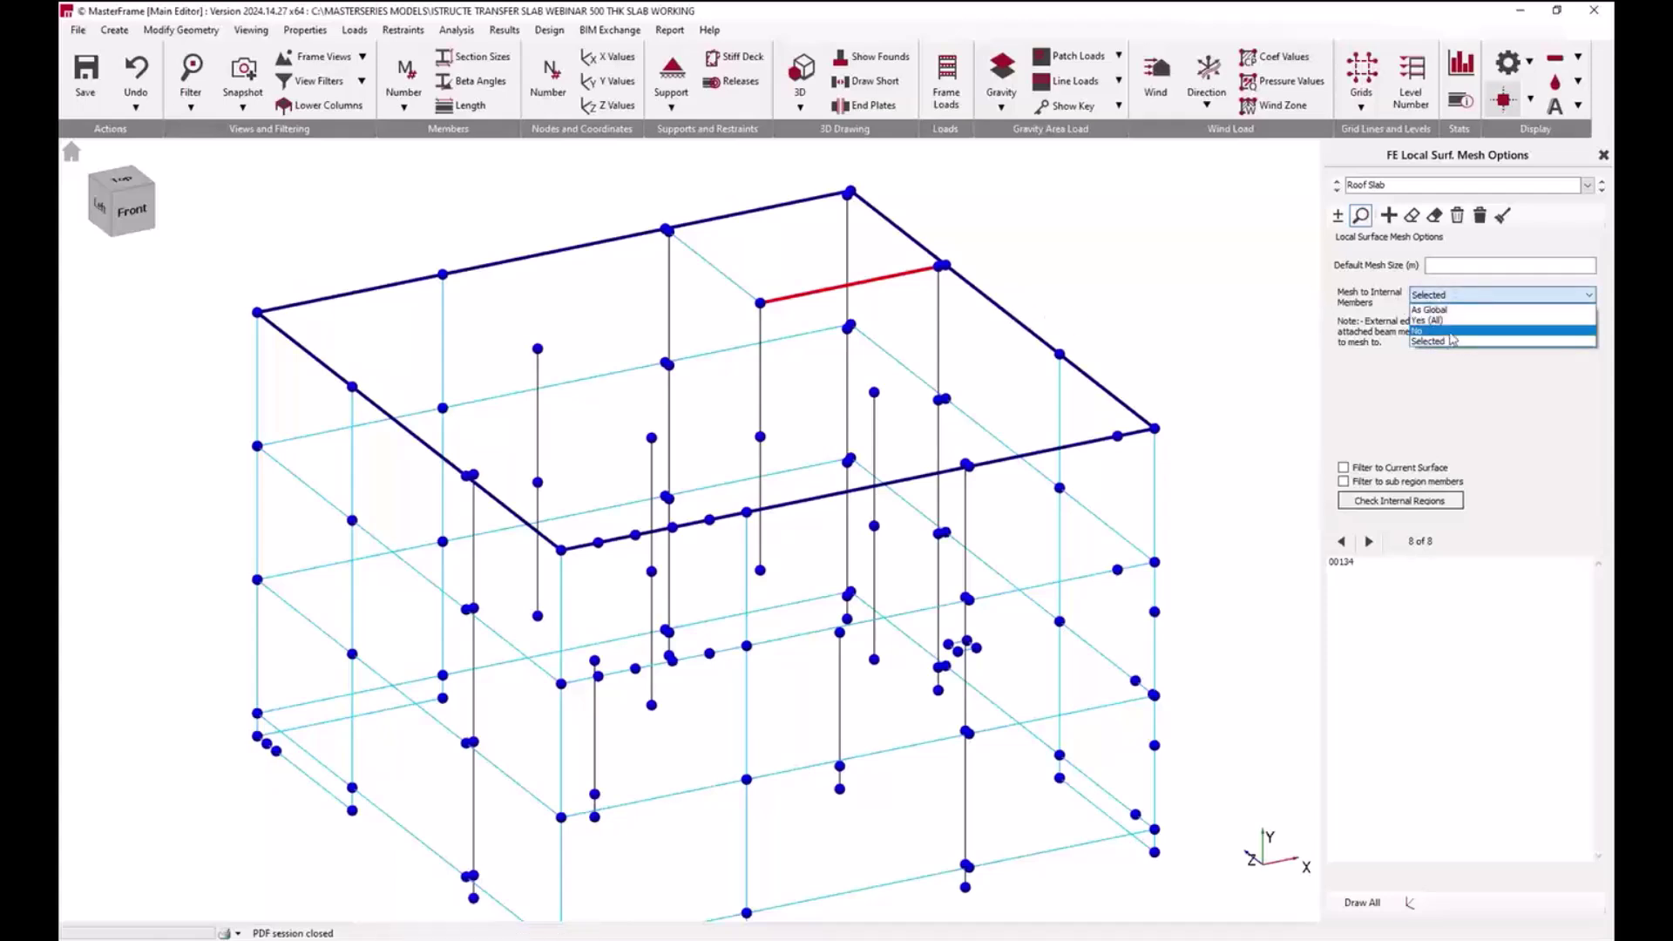
{"action": "left_click", "coordinate": [1447, 342]}
{"action": "left_click", "coordinate": [1337, 215]}
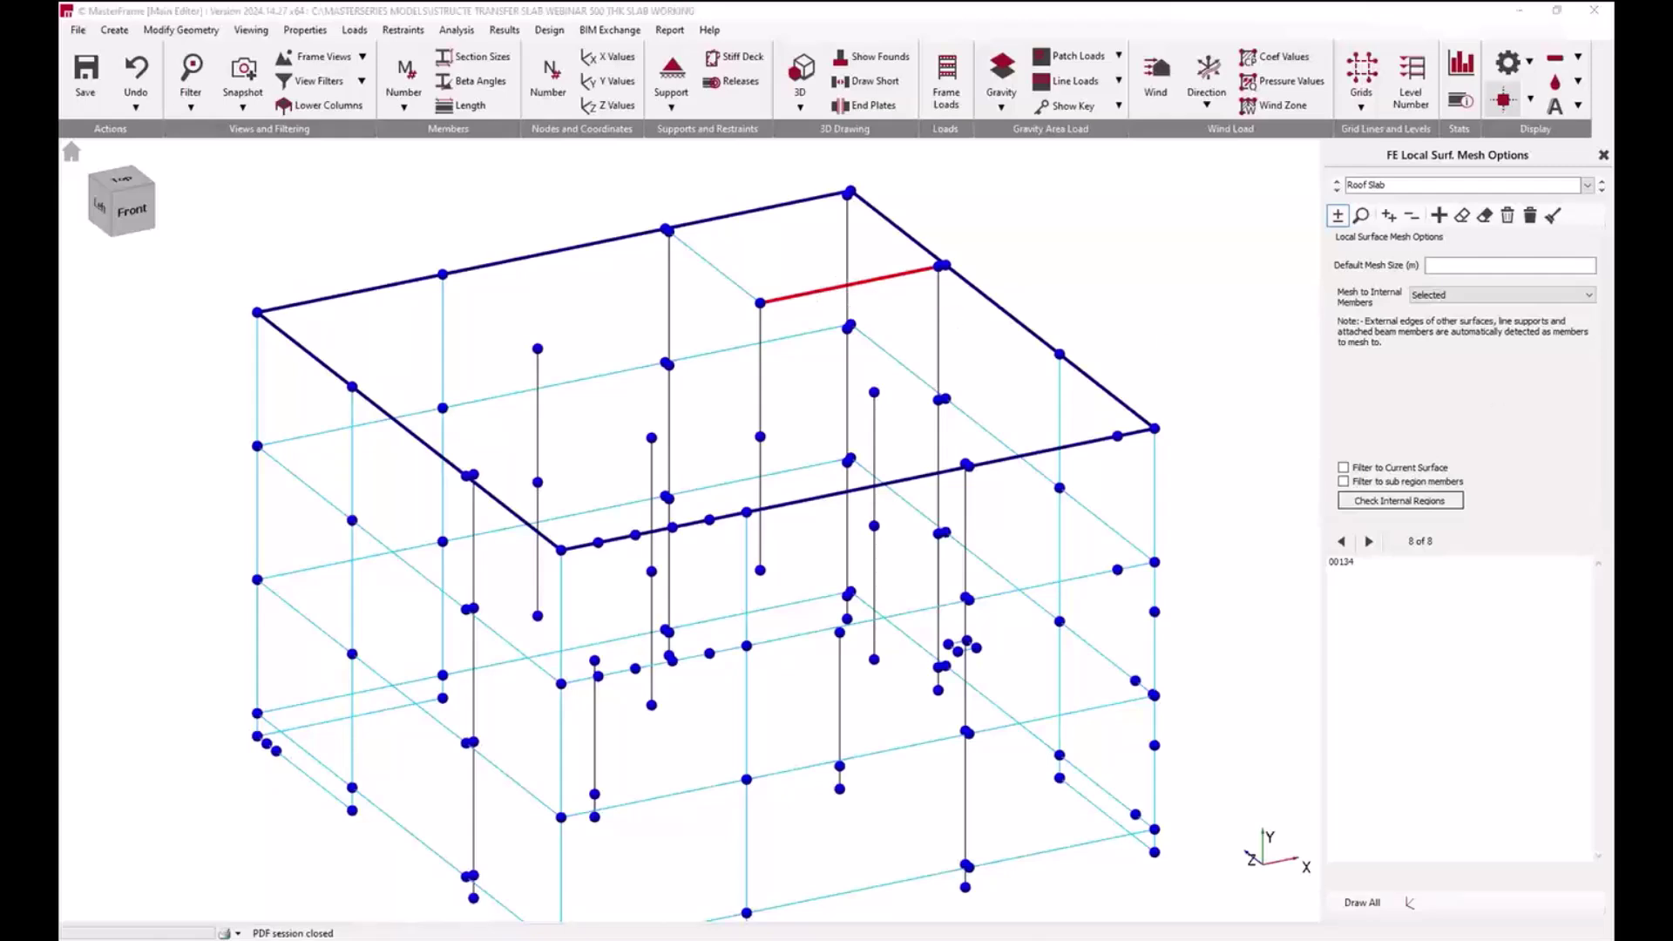
{"action": "left_click", "coordinate": [544, 35]}
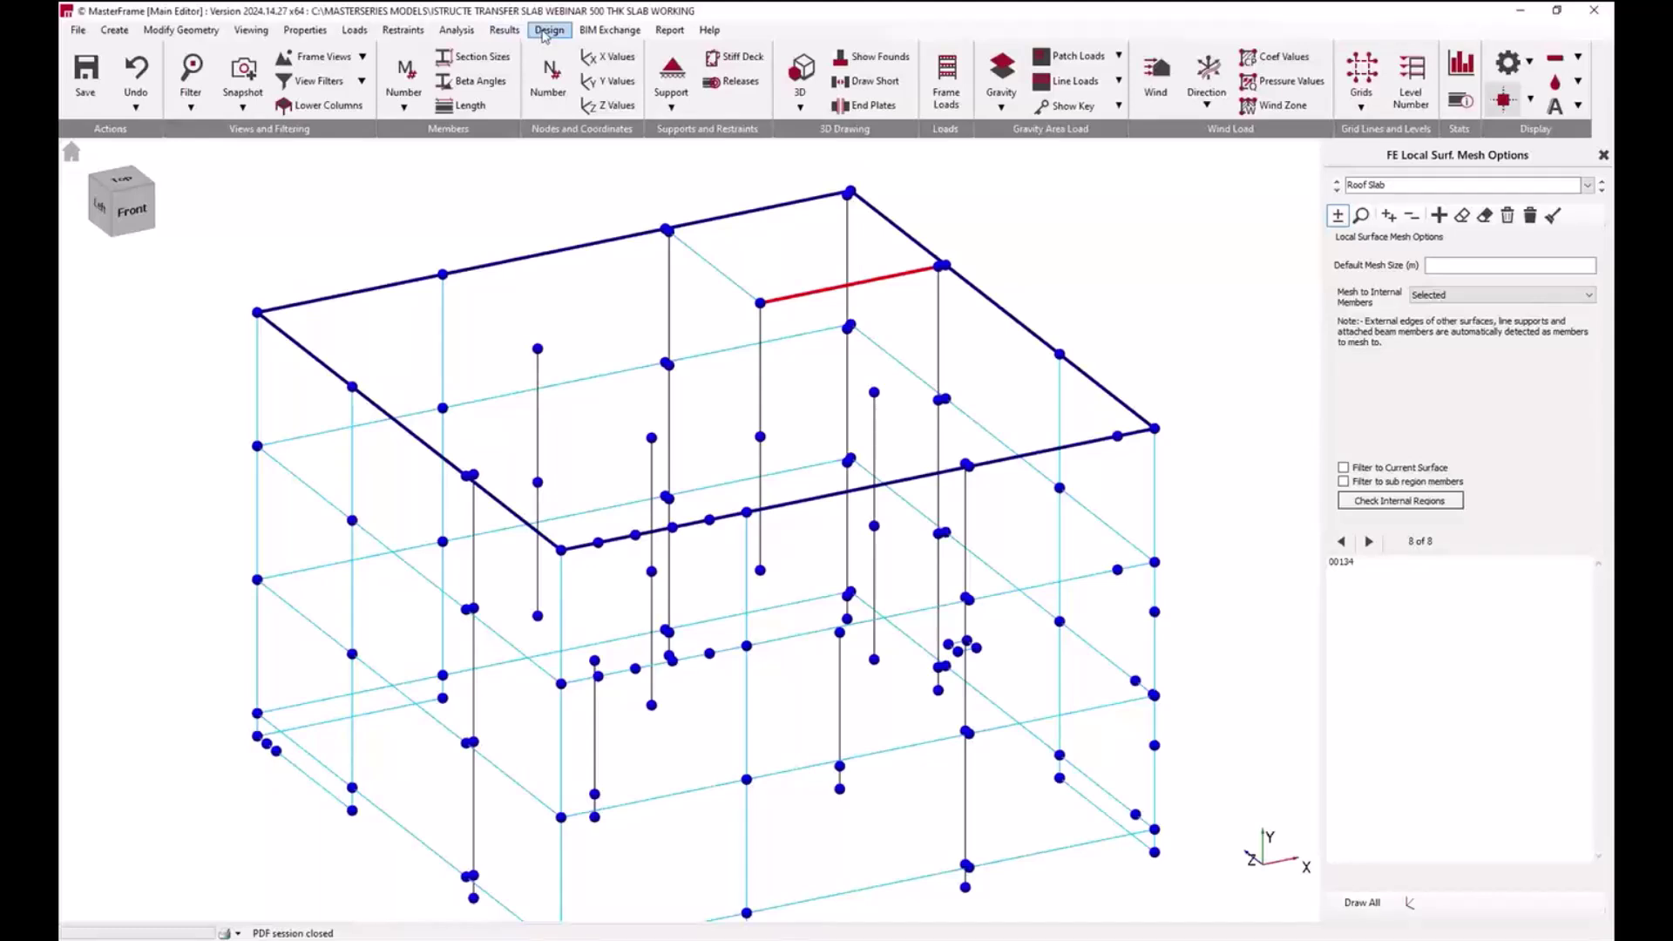
Step: Open the slab stiff column/wall mesh region options and check the model briefly in the rendered 3D view
{"action": "left_click", "coordinate": [544, 35]}
{"action": "left_click", "coordinate": [544, 35]}
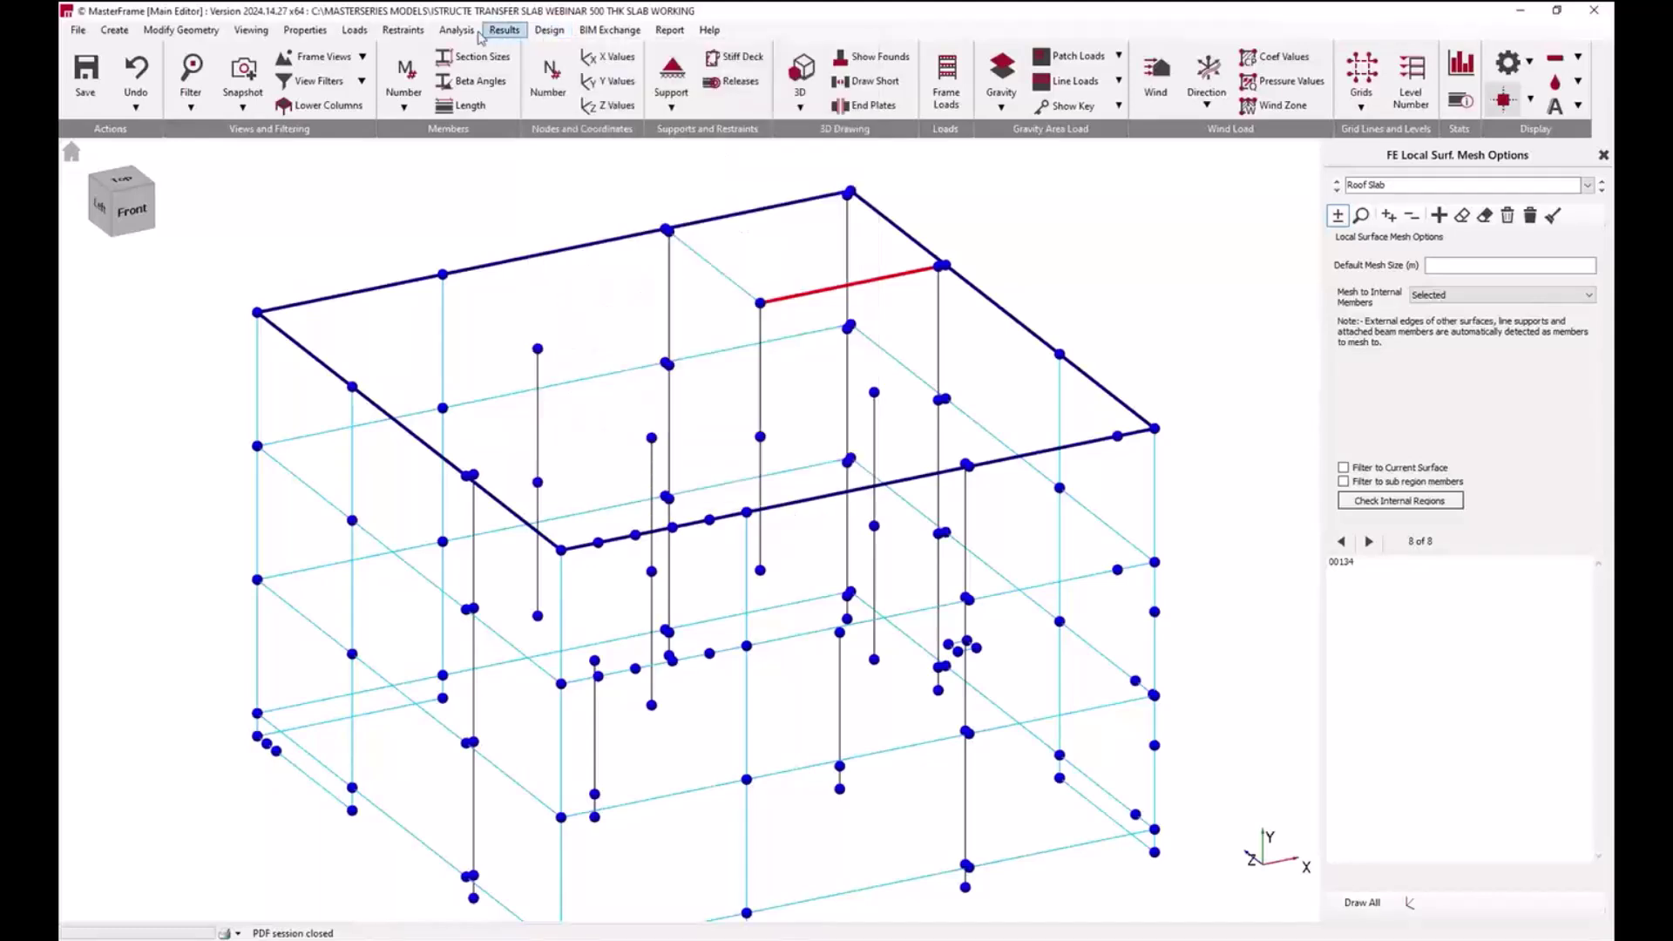
{"action": "left_click", "coordinate": [456, 30]}
{"action": "mouse_move", "coordinate": [526, 111]}
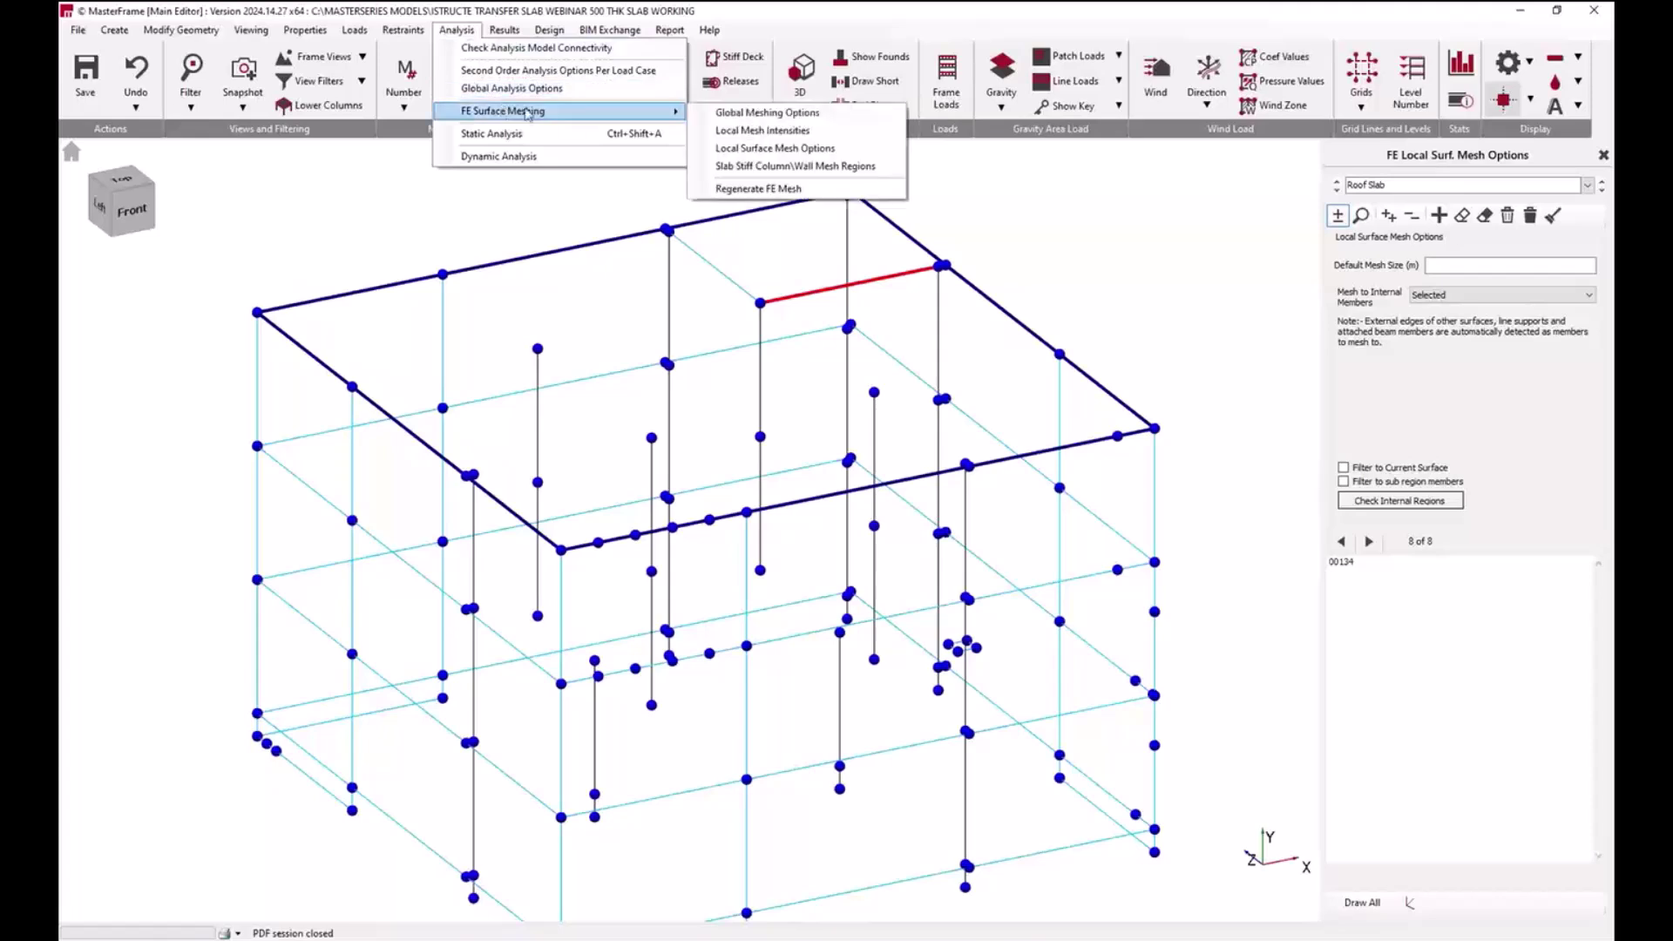
{"action": "left_click", "coordinate": [789, 167]}
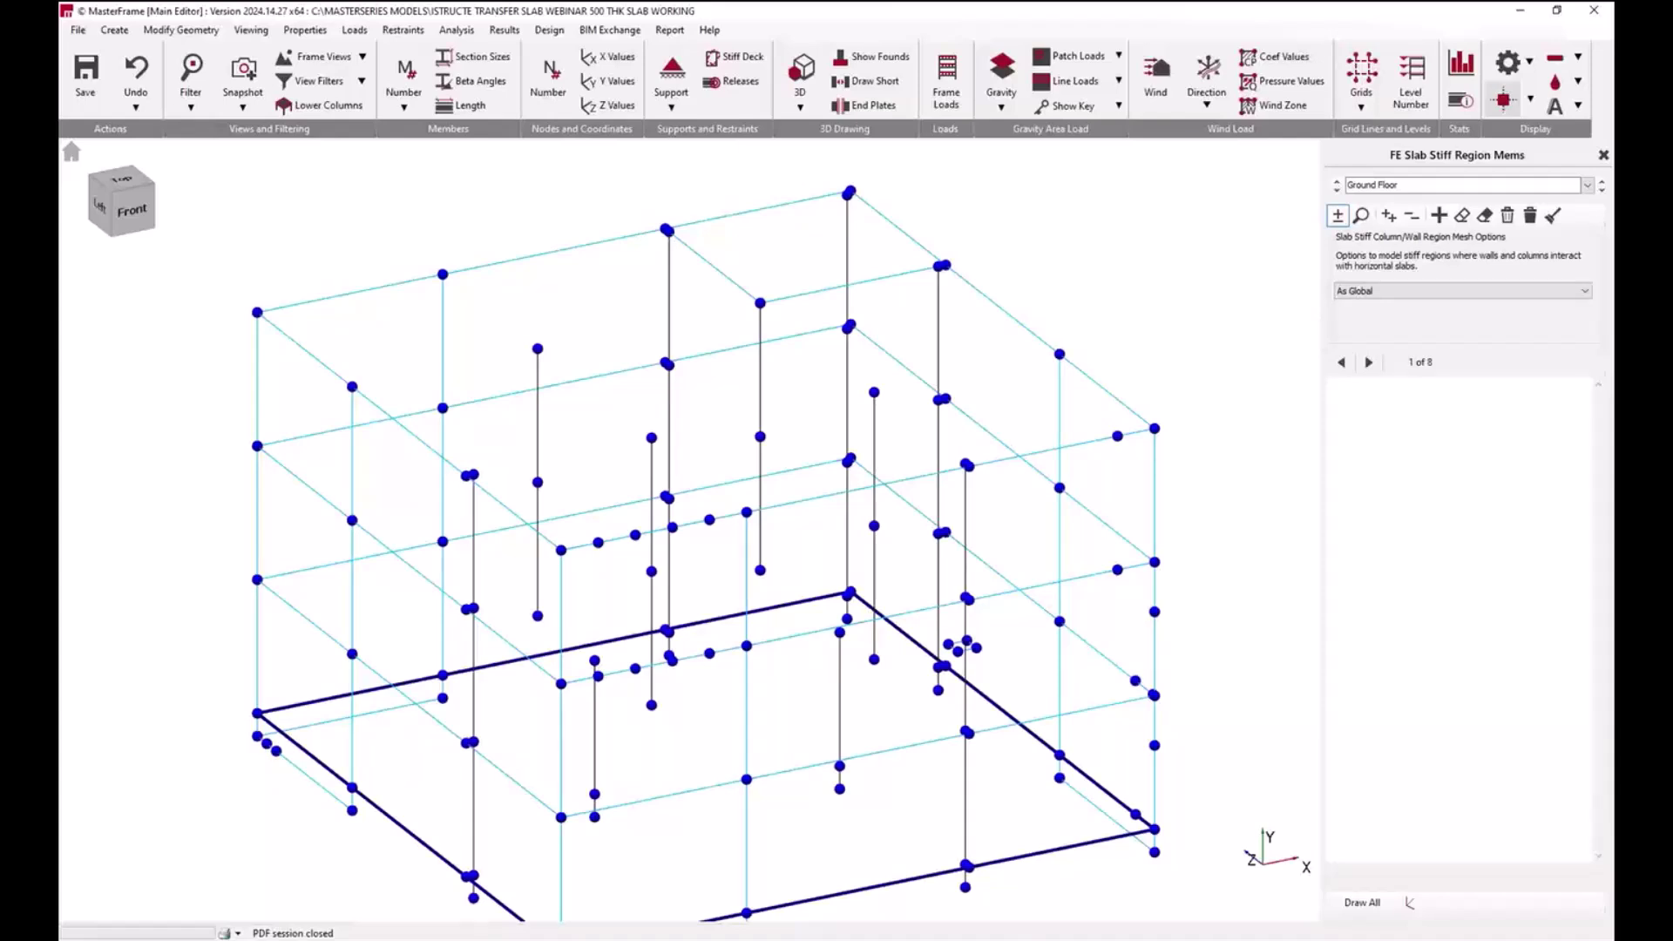
{"action": "left_click", "coordinate": [810, 85]}
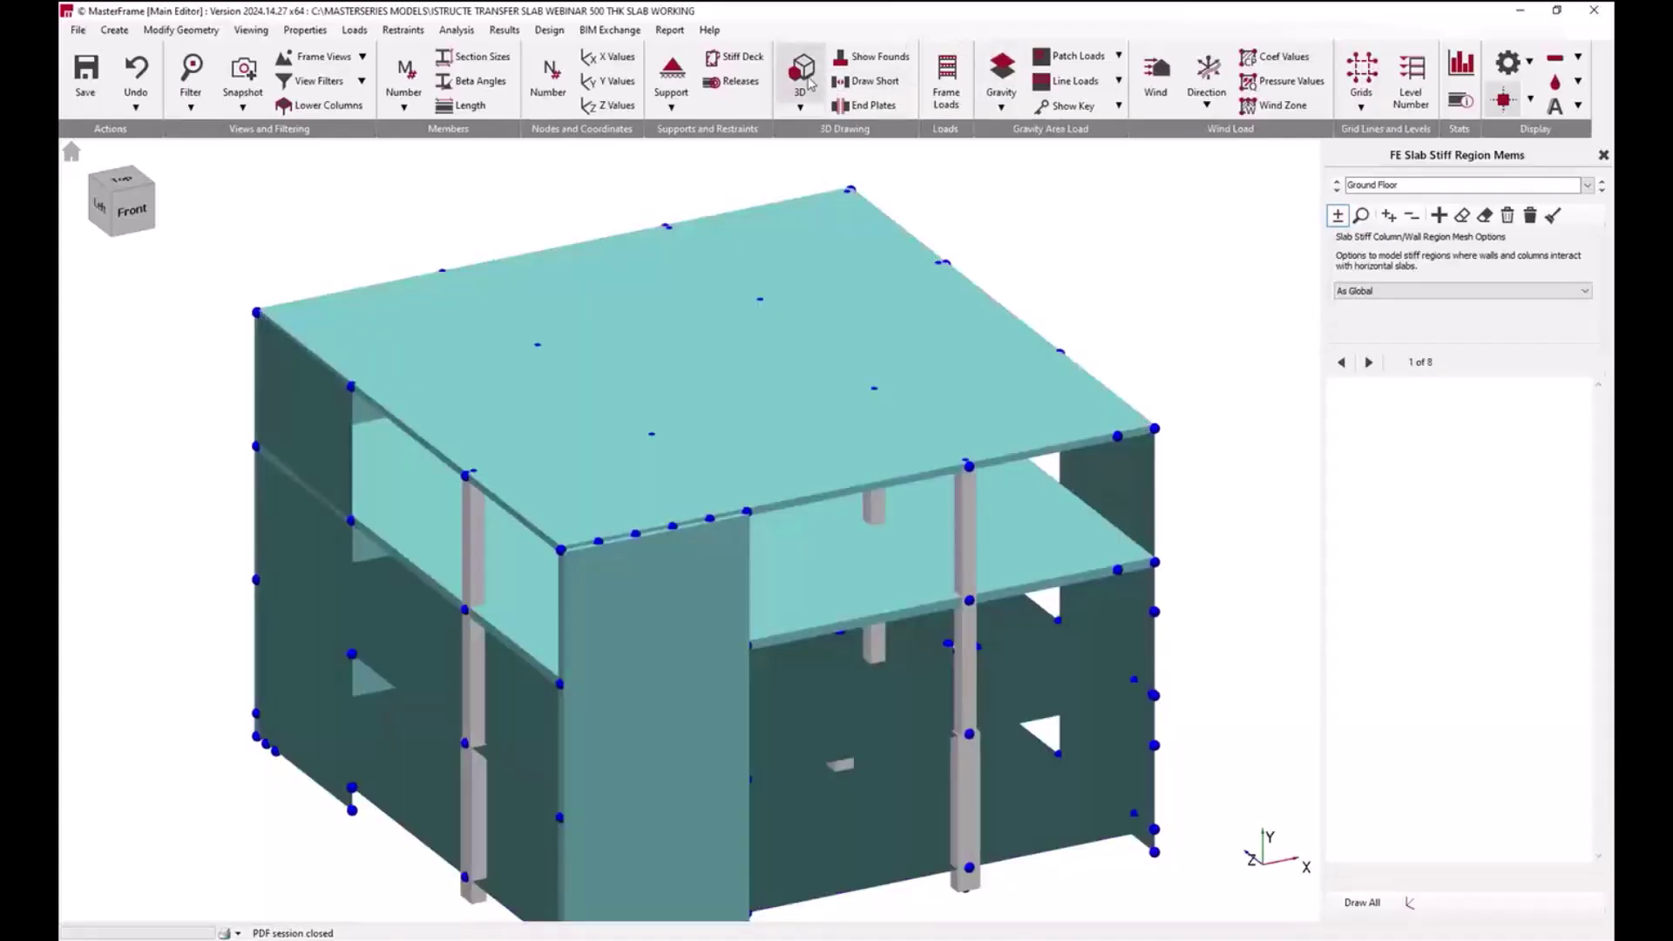
{"action": "left_click", "coordinate": [810, 84]}
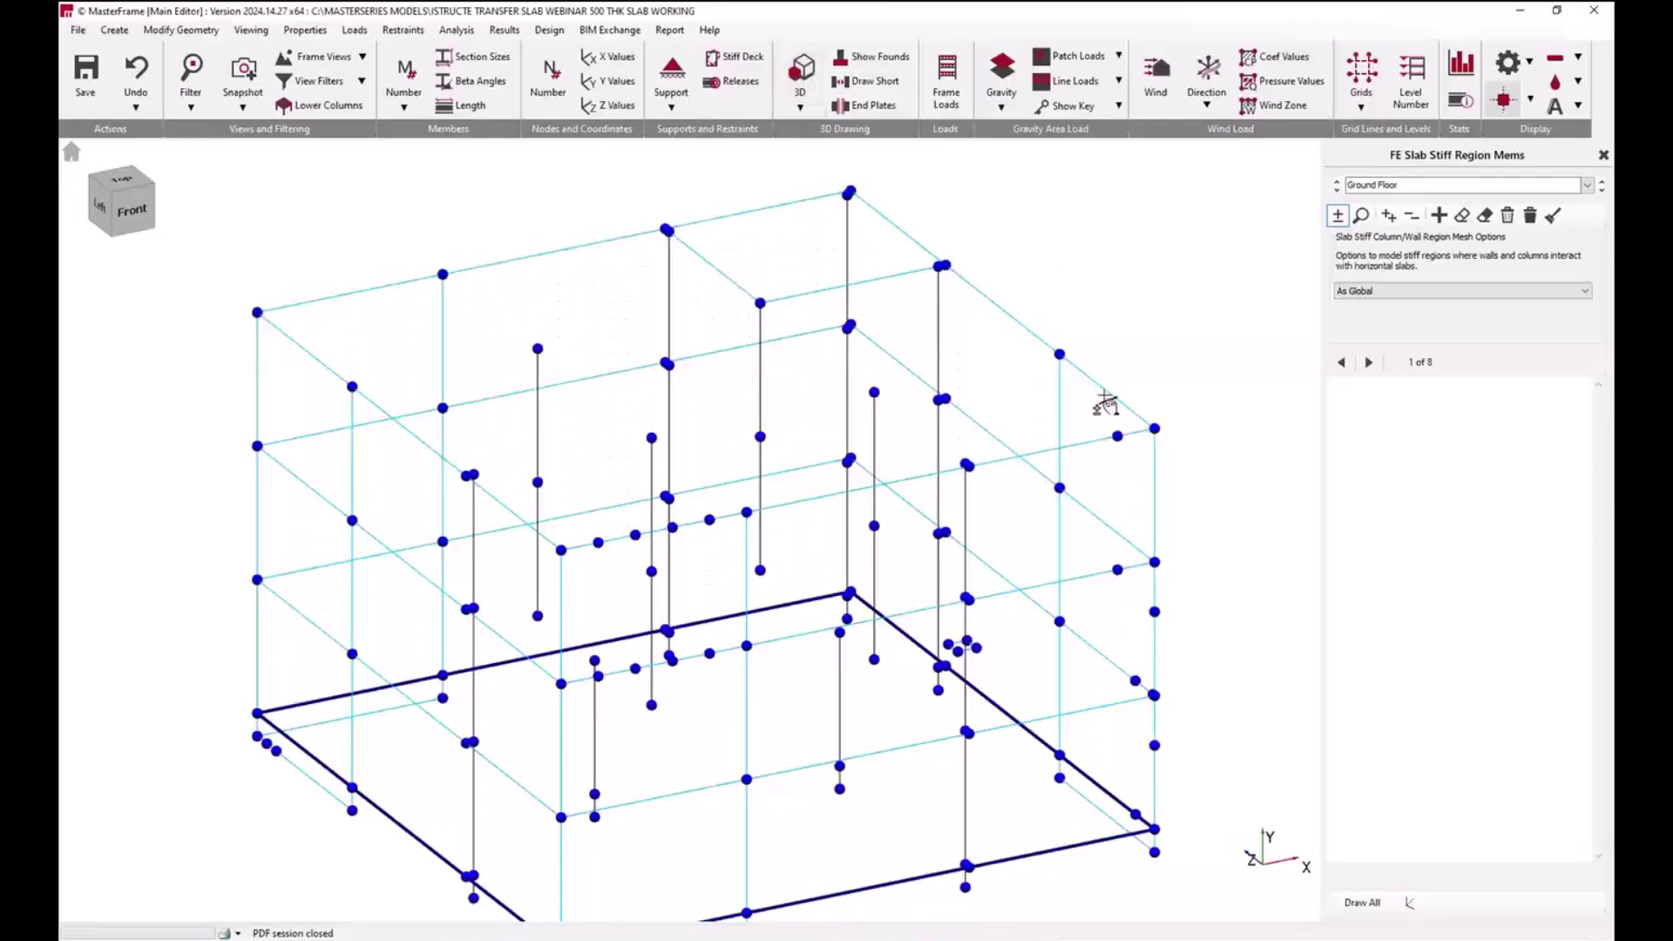
Step: Go through the FE surfaces from Ground Floor to Roof Slab and inspect their stiff region mesh options
{"action": "left_click", "coordinate": [1379, 293]}
{"action": "left_click", "coordinate": [1588, 184]}
{"action": "left_click", "coordinate": [1588, 185]}
{"action": "left_click", "coordinate": [1588, 184]}
{"action": "left_click", "coordinate": [1601, 191]}
{"action": "left_click", "coordinate": [1601, 191]}
{"action": "left_click", "coordinate": [1601, 191]}
{"action": "key", "text": "Down"}
{"action": "key", "text": "Down"}
{"action": "key", "text": "Down"}
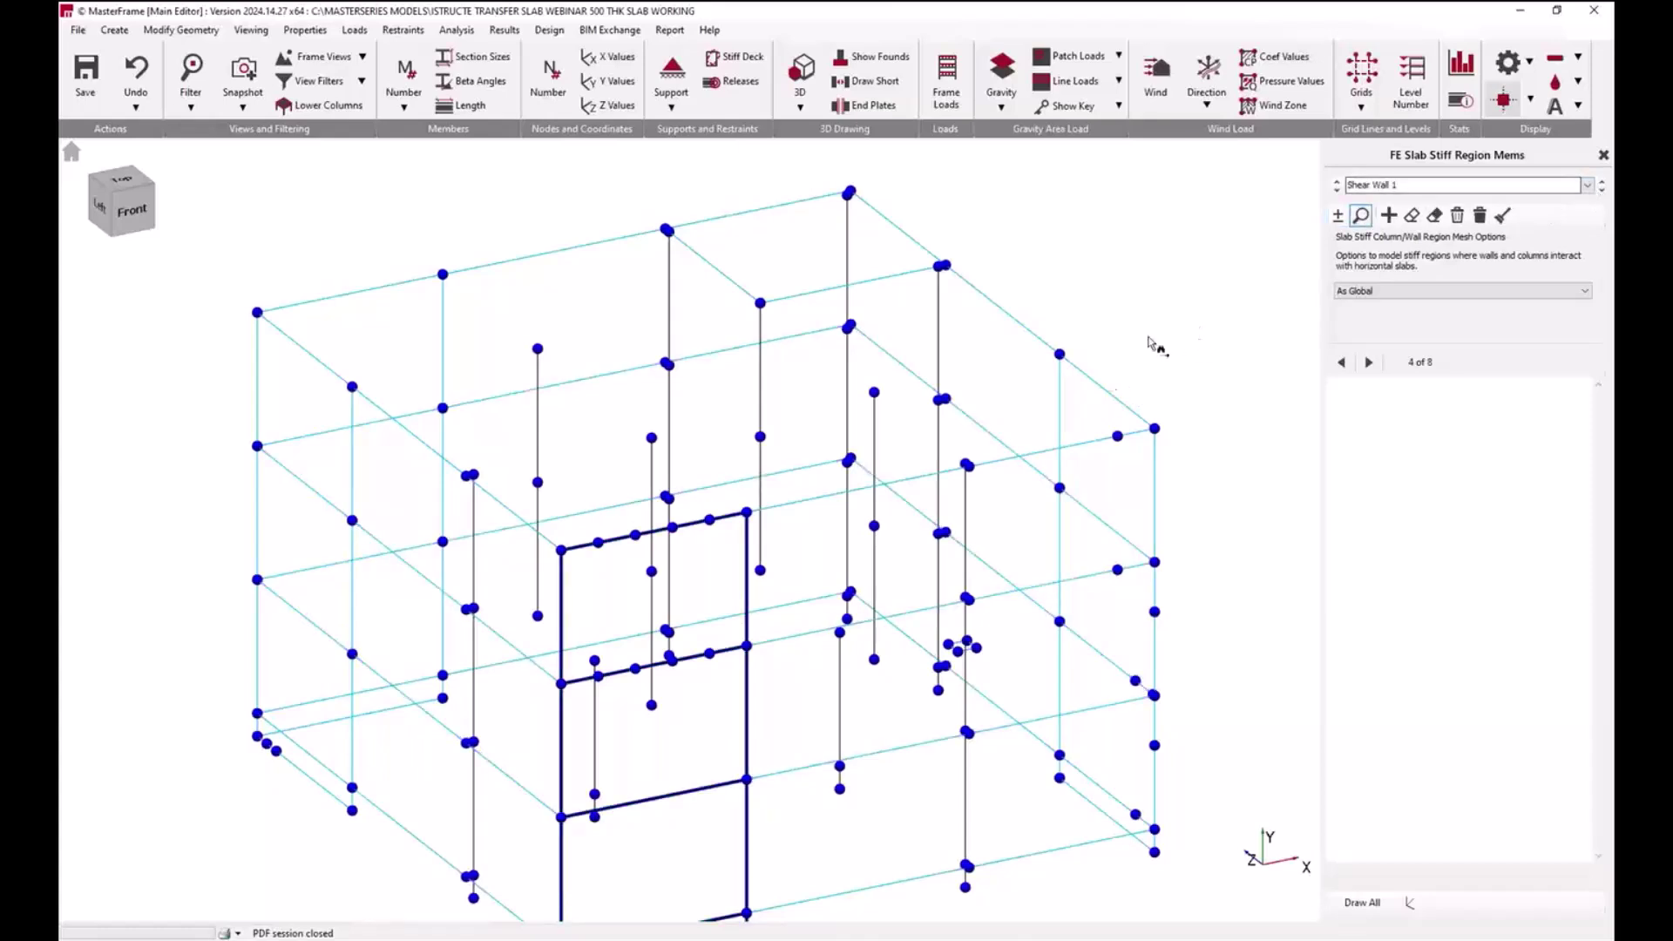
{"action": "key", "text": "Down"}
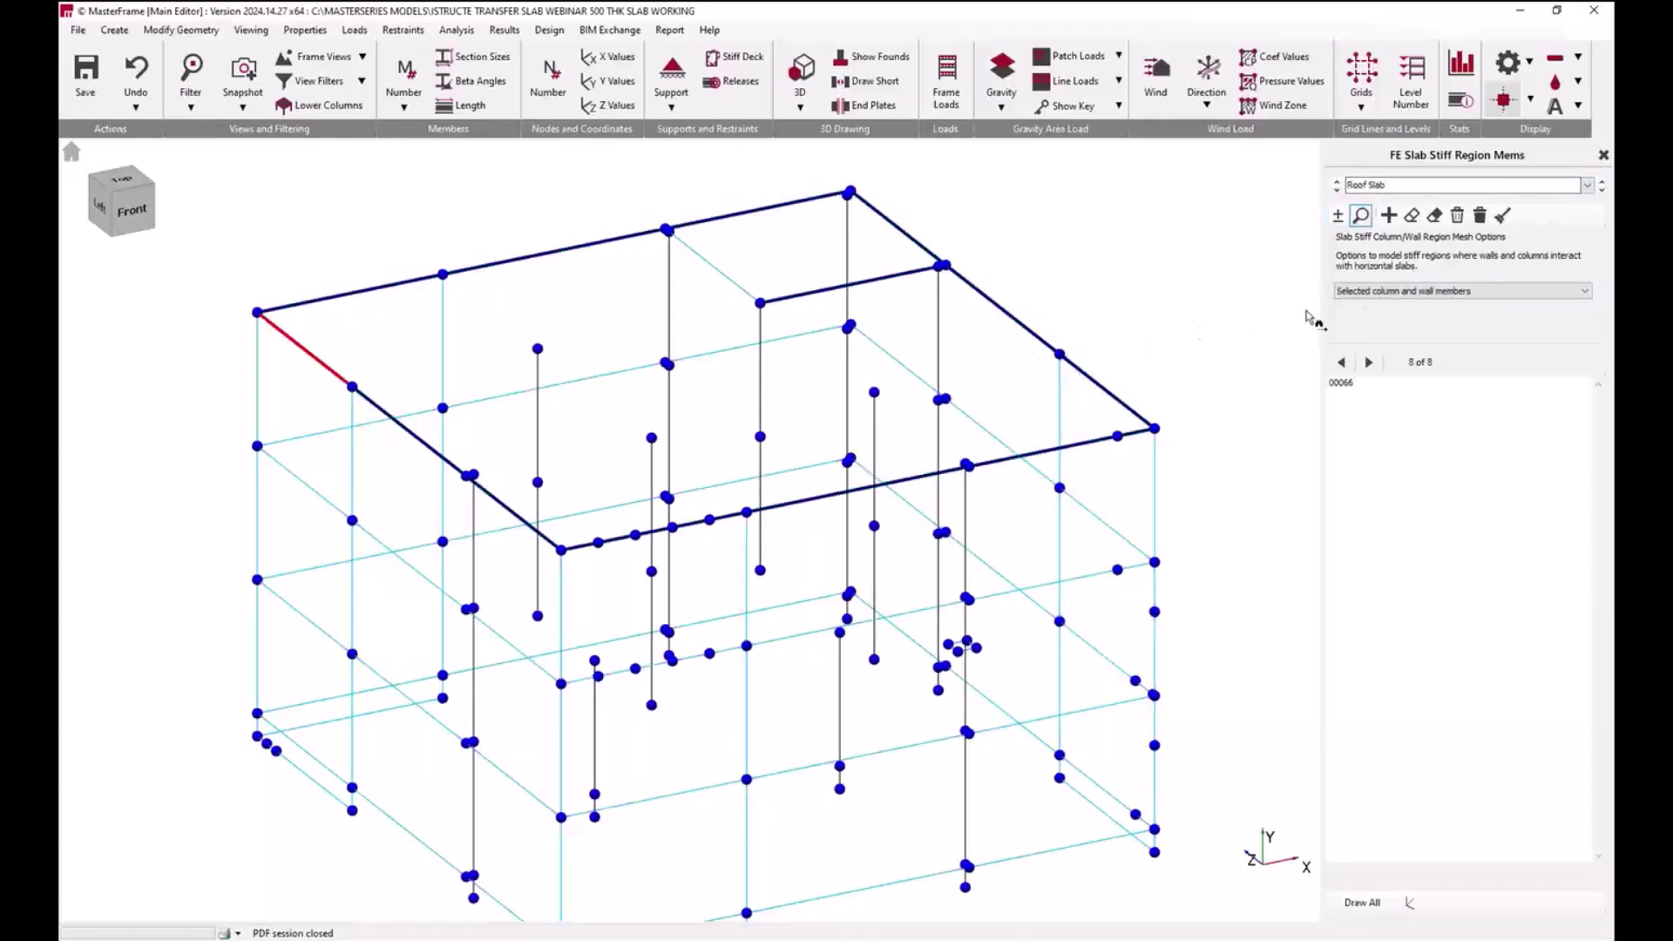
Step: Set the Roof Slab's stiff region option to Selected column and wall members and activate adding and removing members
{"action": "left_click", "coordinate": [1363, 293]}
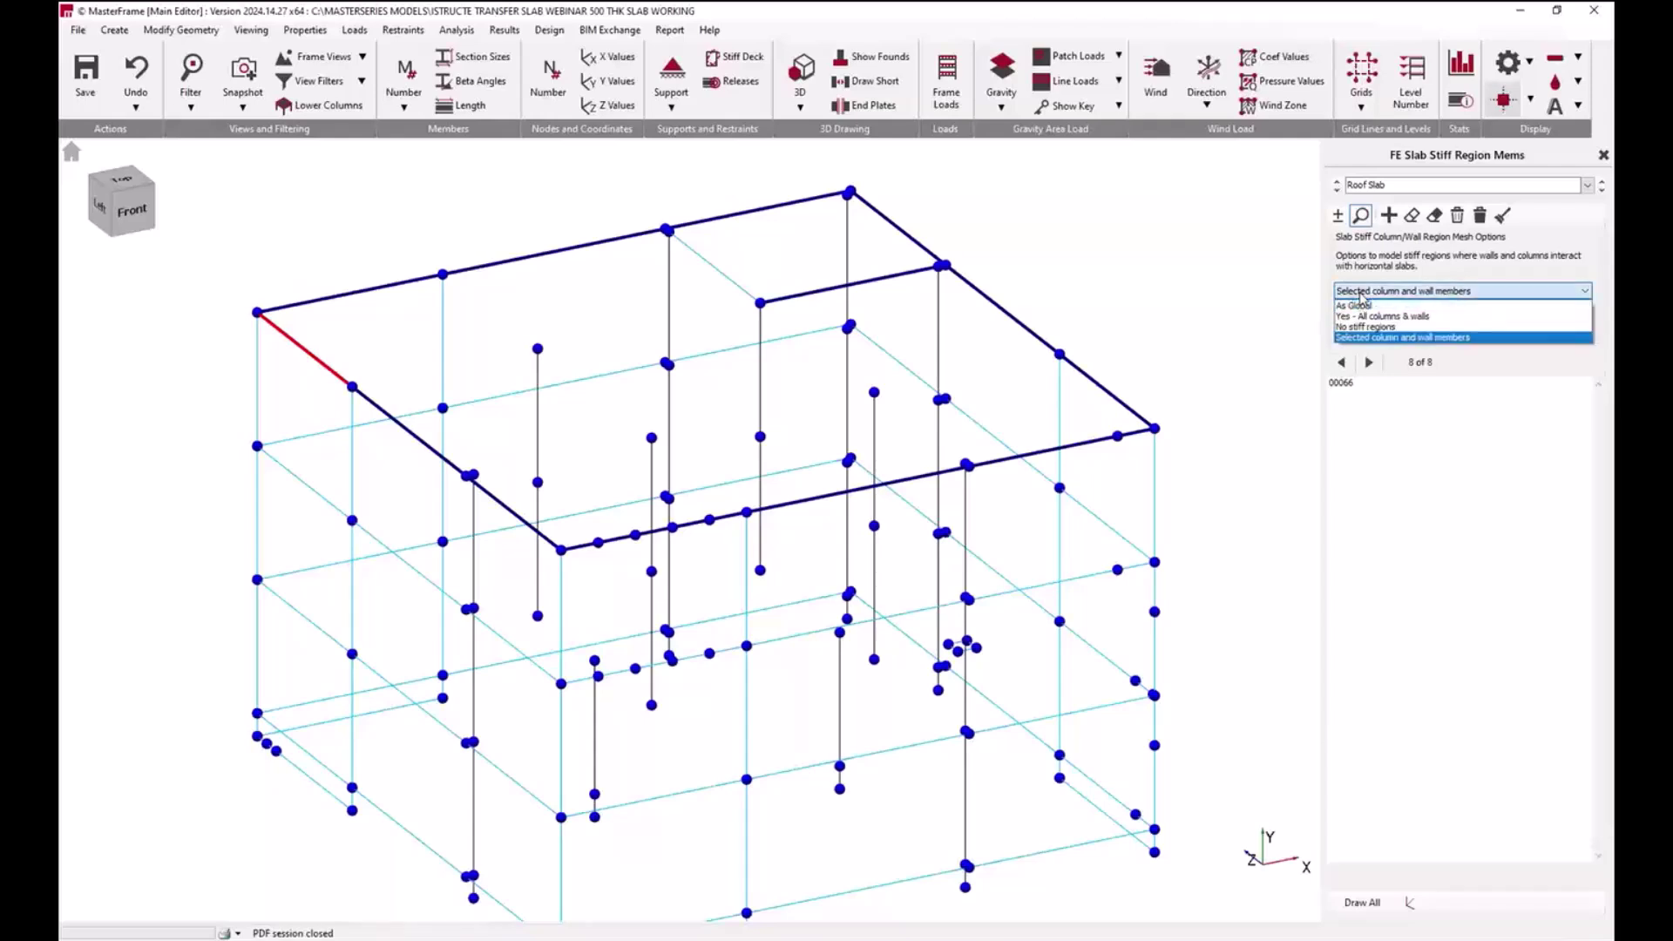
{"action": "left_click", "coordinate": [1364, 338]}
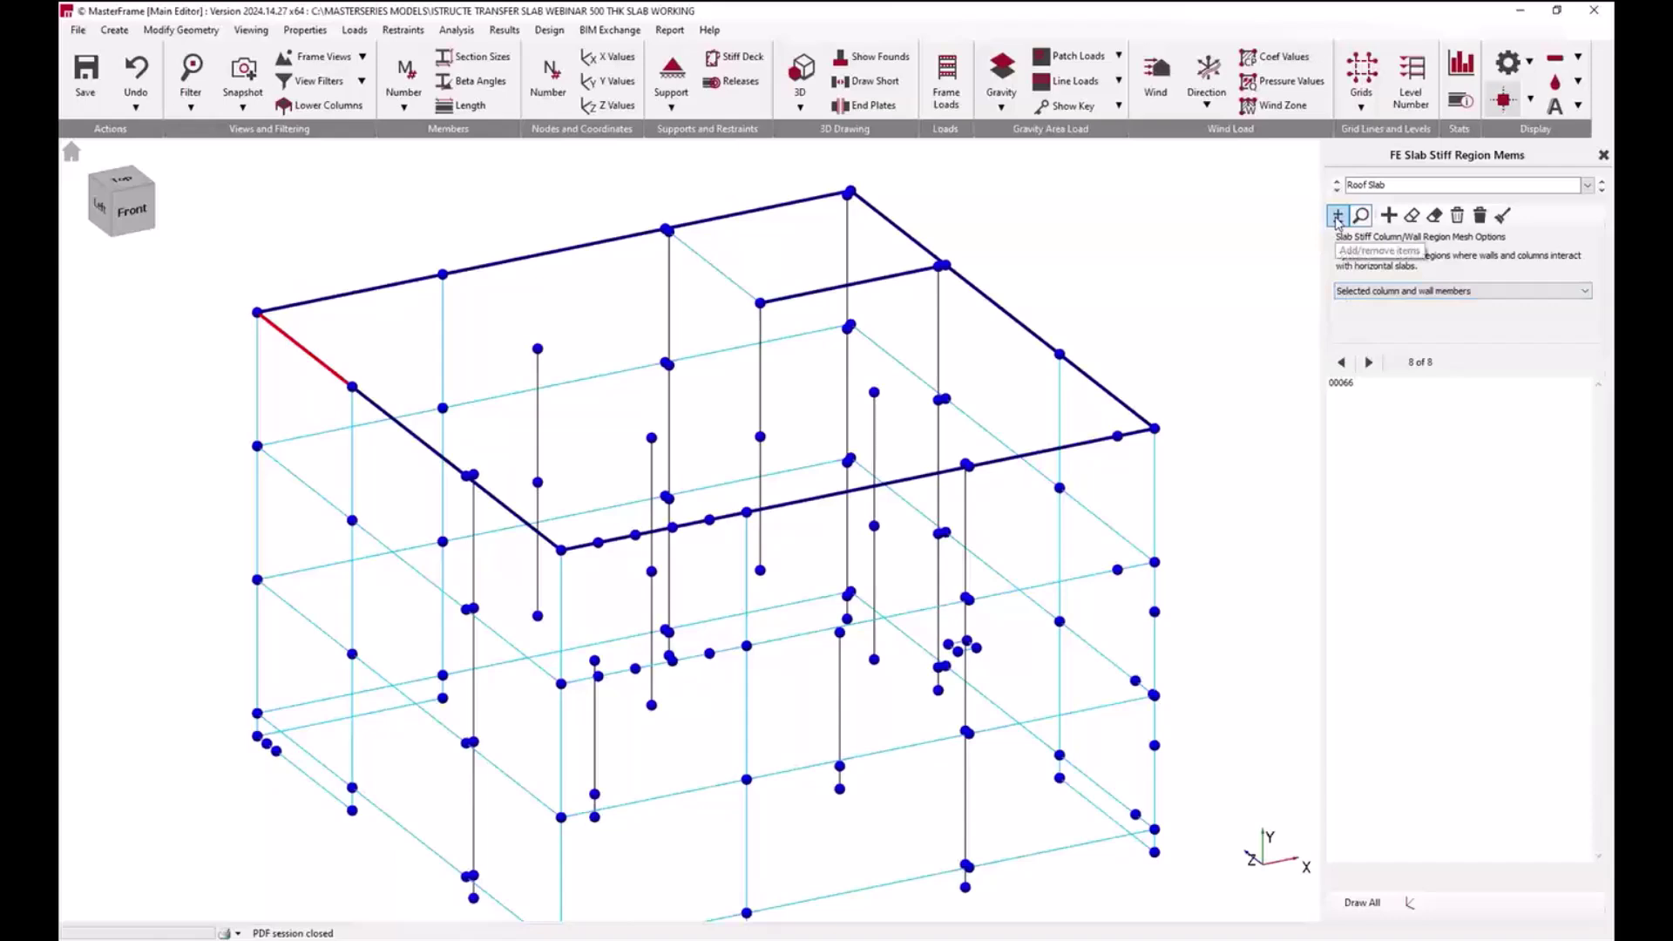
{"action": "left_click", "coordinate": [1337, 217]}
{"action": "left_click", "coordinate": [803, 72]}
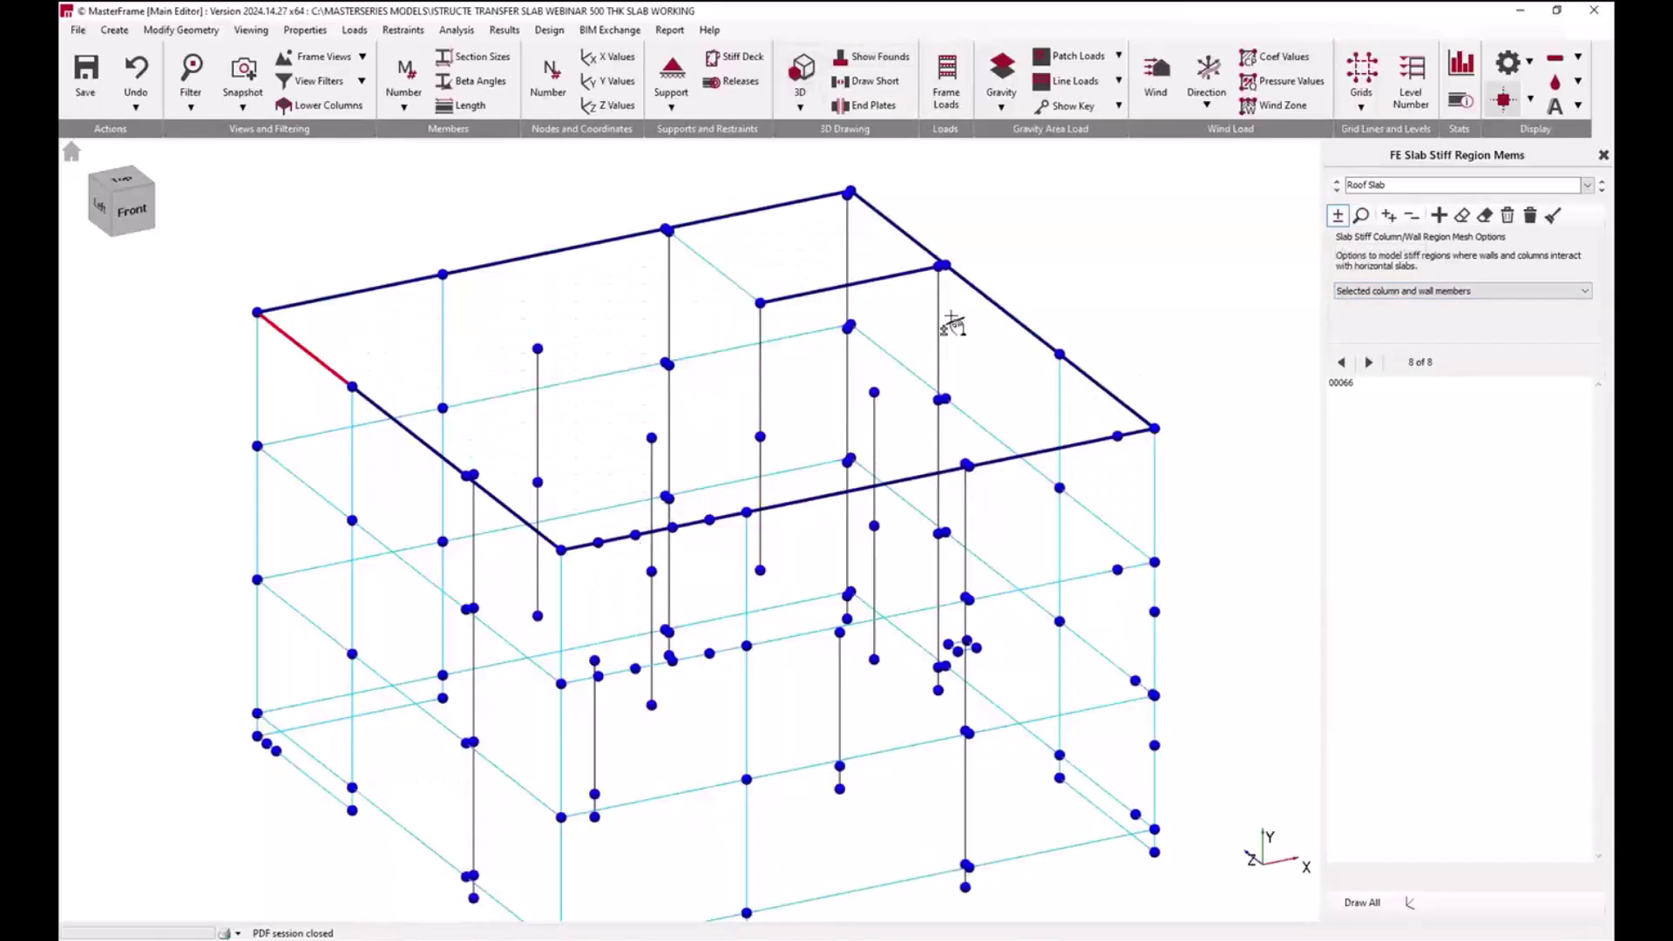
{"action": "left_click", "coordinate": [791, 74]}
Step: Regenerate the FE mesh and switch off the Don't Draw FE Mesh display option so the mesh is drawn
{"action": "left_click", "coordinate": [548, 32]}
{"action": "mouse_move", "coordinate": [457, 30]}
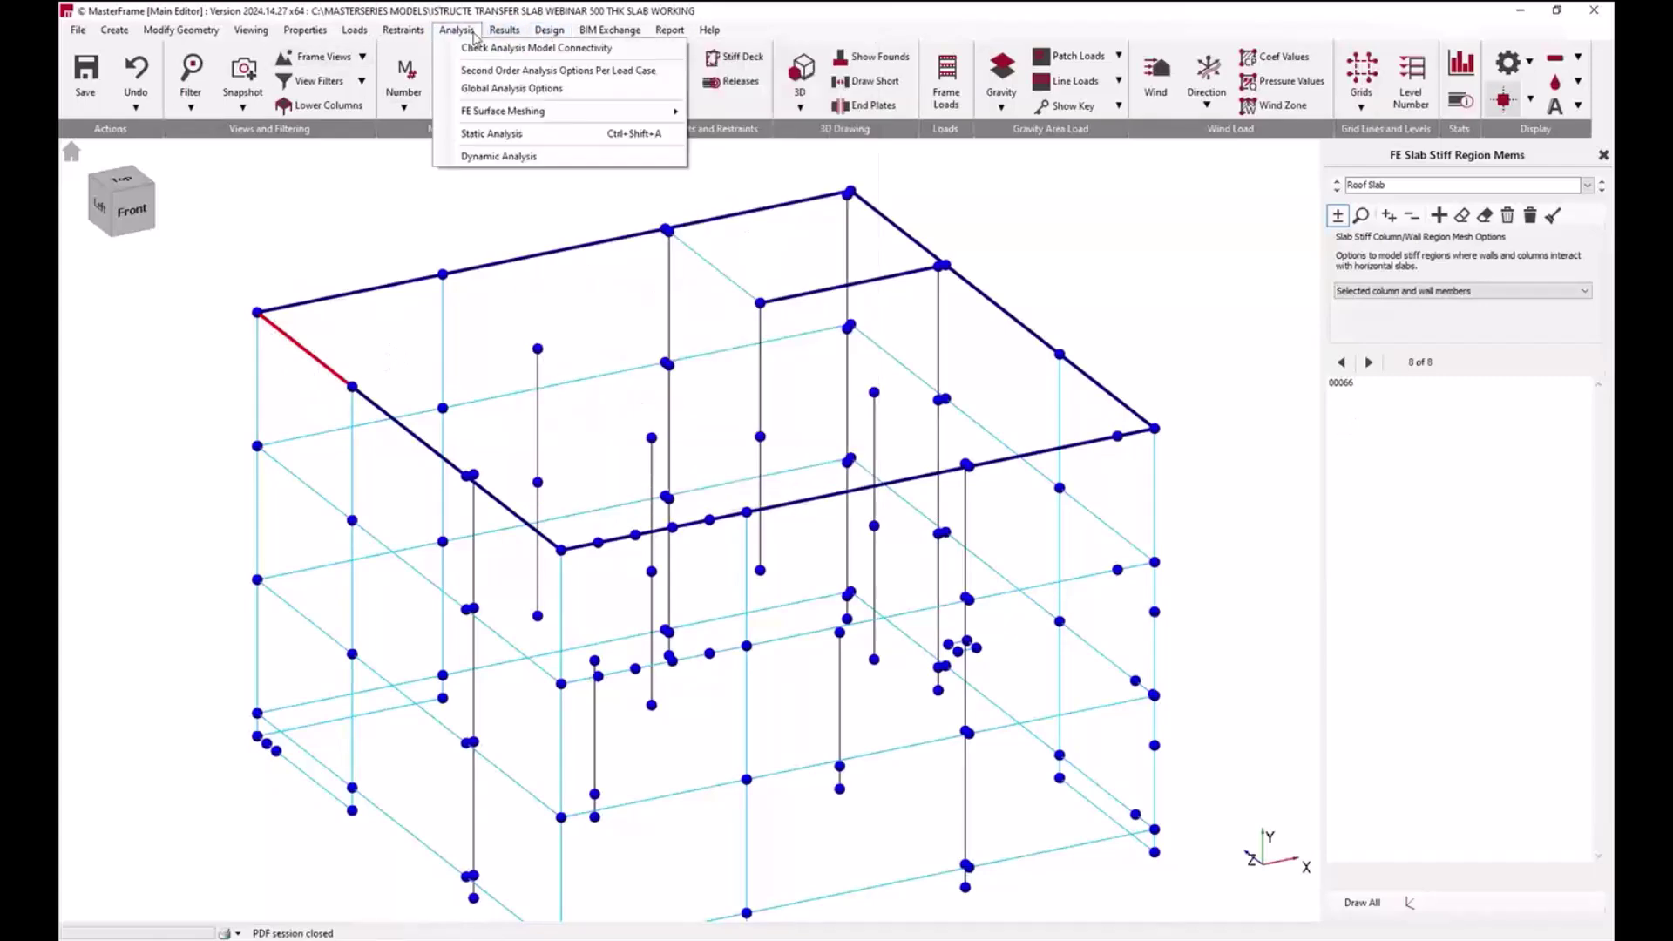
{"action": "mouse_move", "coordinate": [599, 110]}
{"action": "left_click", "coordinate": [751, 191]}
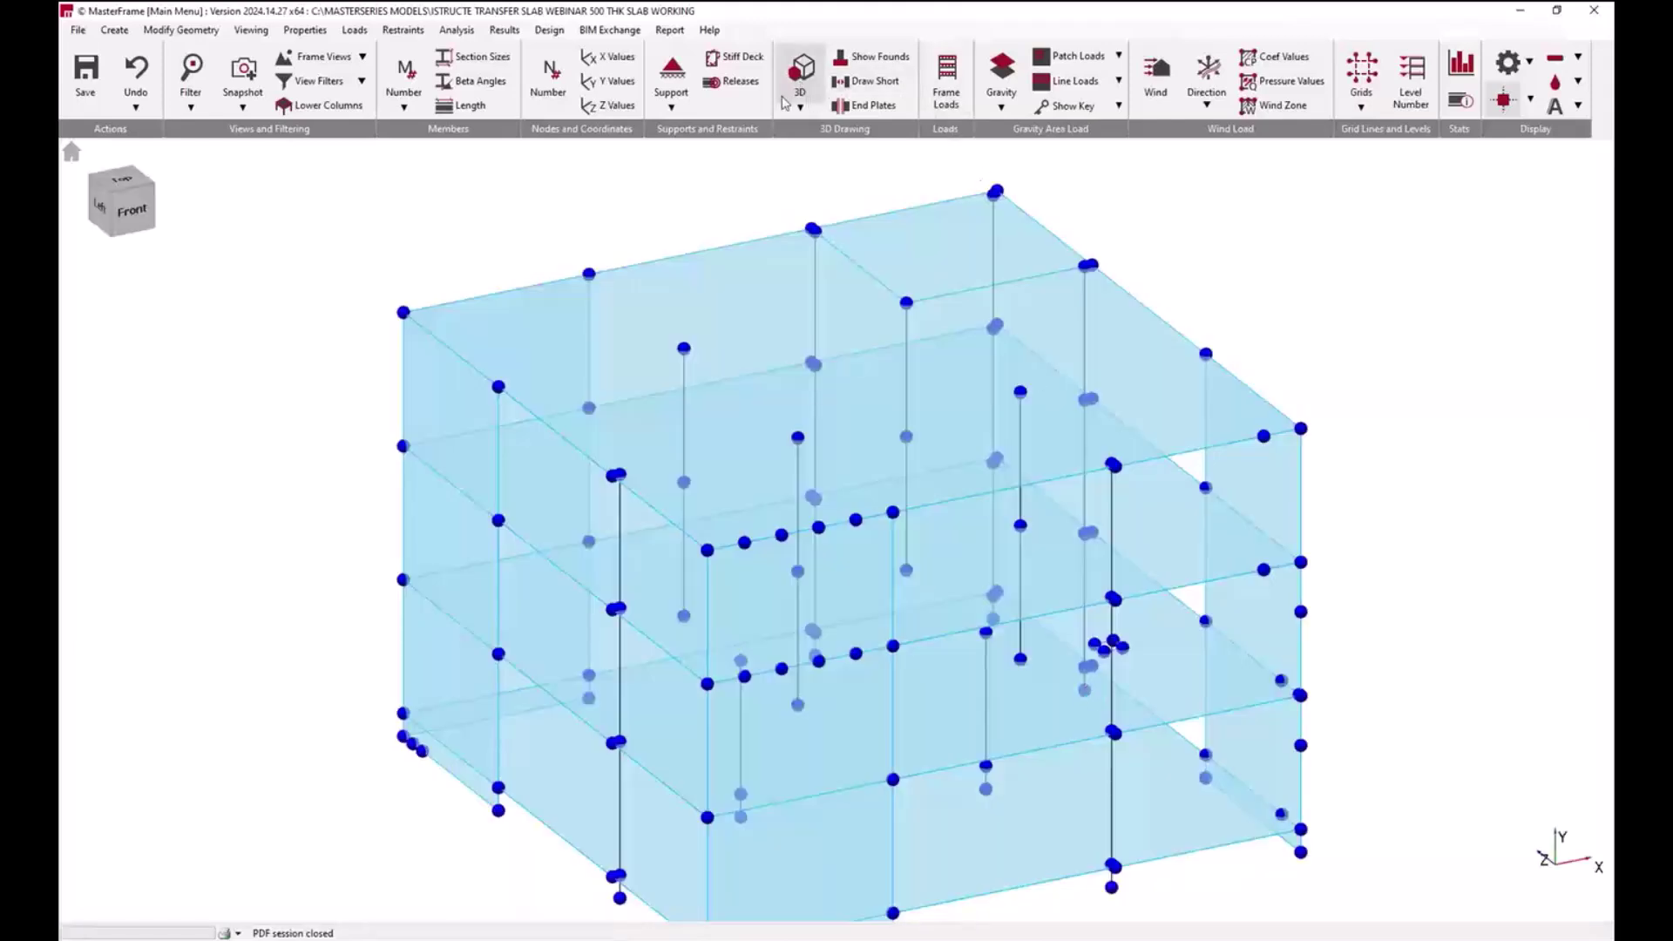
{"action": "left_click", "coordinate": [1528, 64]}
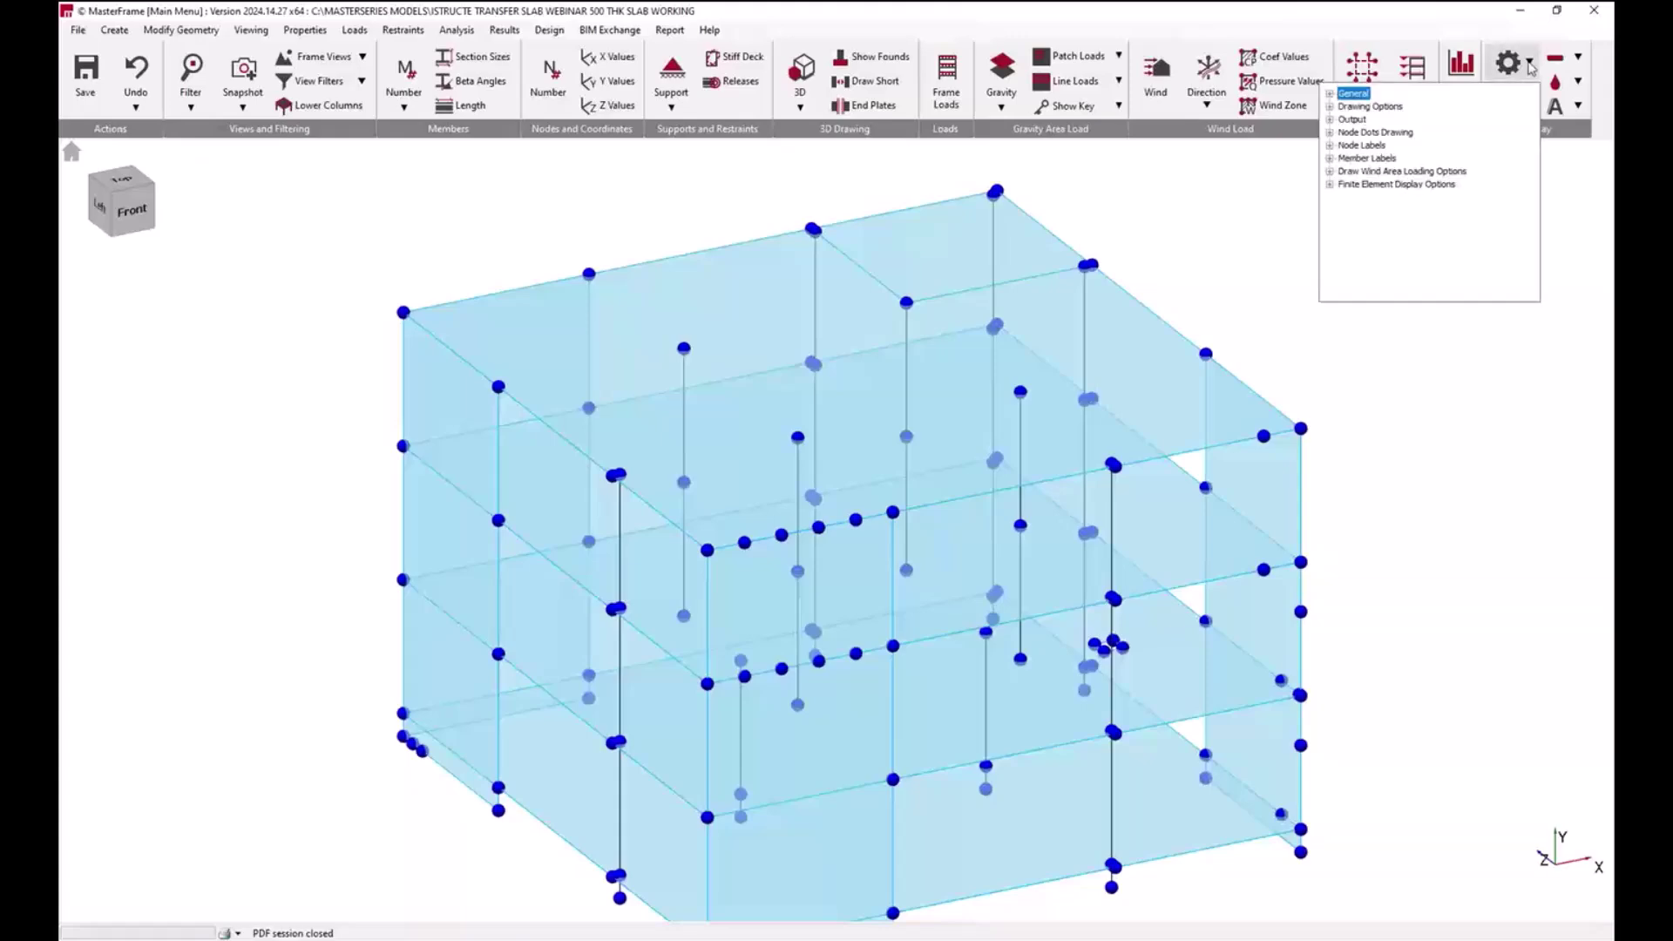
{"action": "left_click", "coordinate": [1330, 184]}
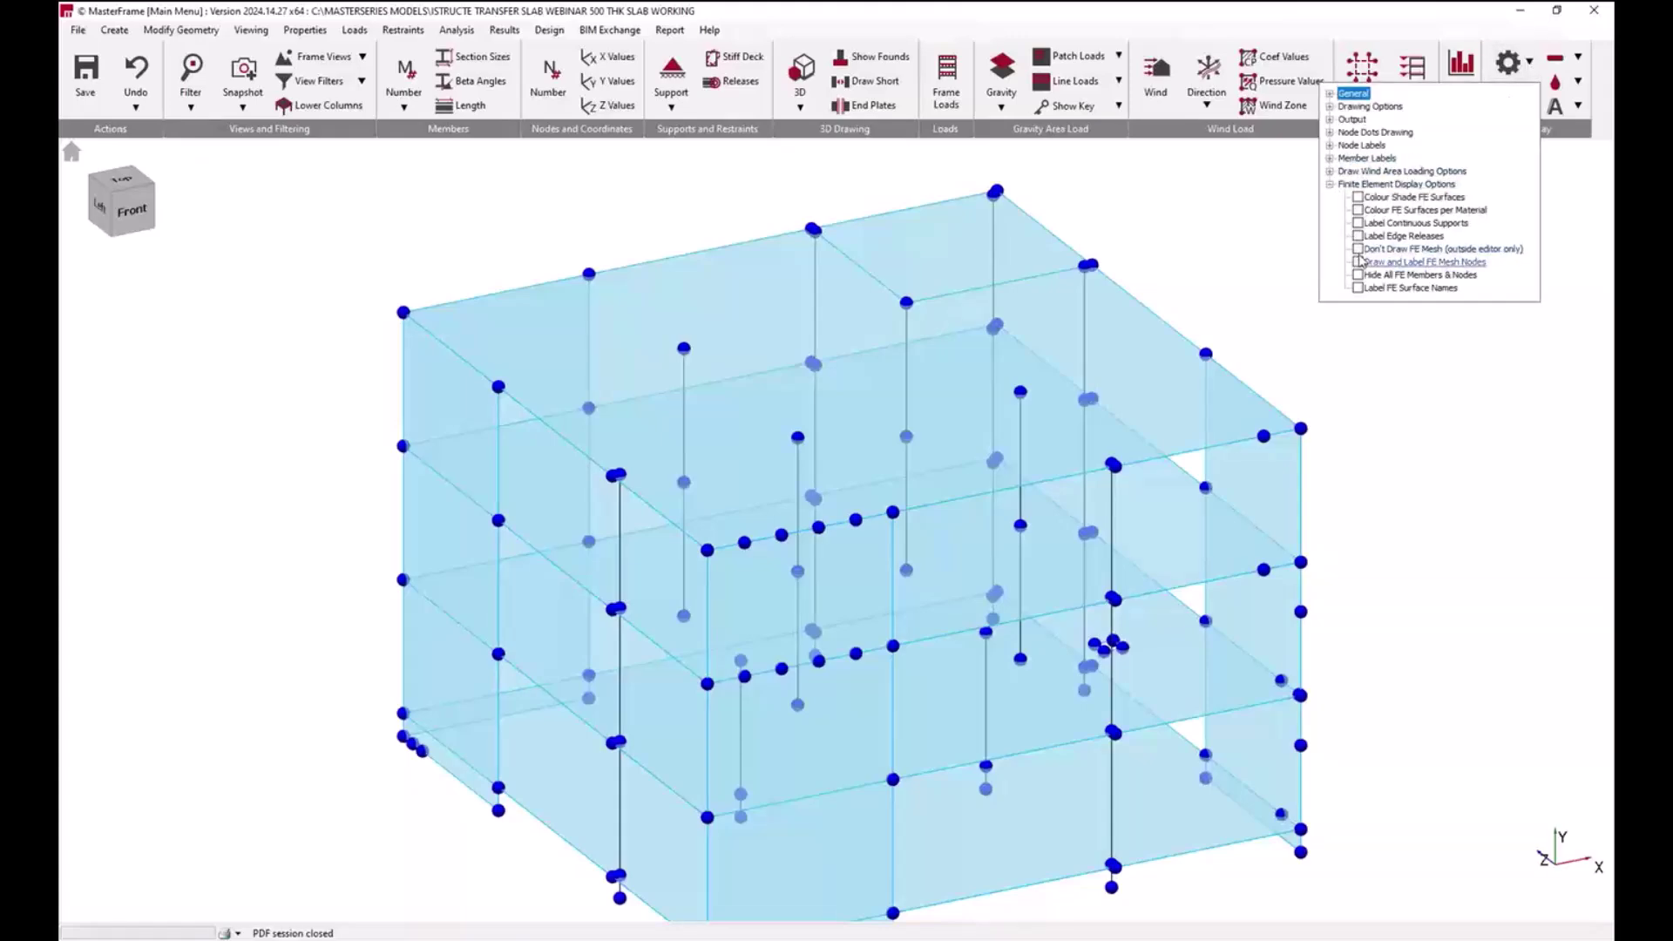
Step: Examine the generated FE mesh on the slabs and walls, especially the refinement around the columns and wall edges
{"action": "scroll", "coordinate": [337, 307], "scroll_direction": "up", "scroll_amount": 5}
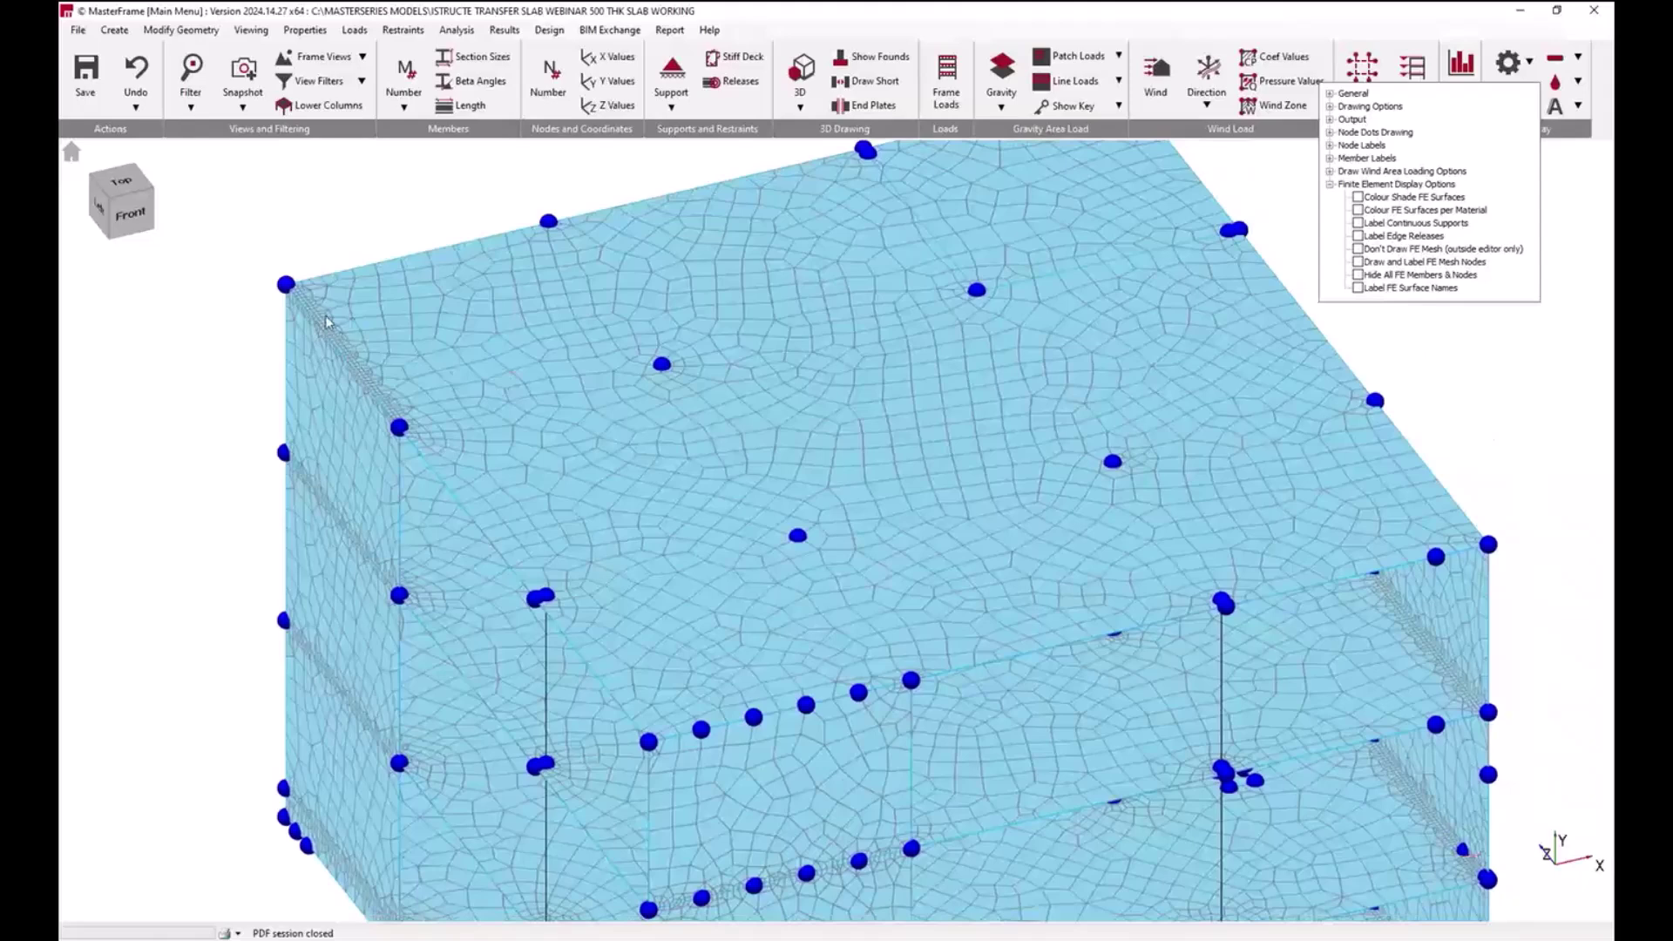
{"action": "middle_click_drag", "start_coordinate": [430, 357], "coordinate": [1090, 576]}
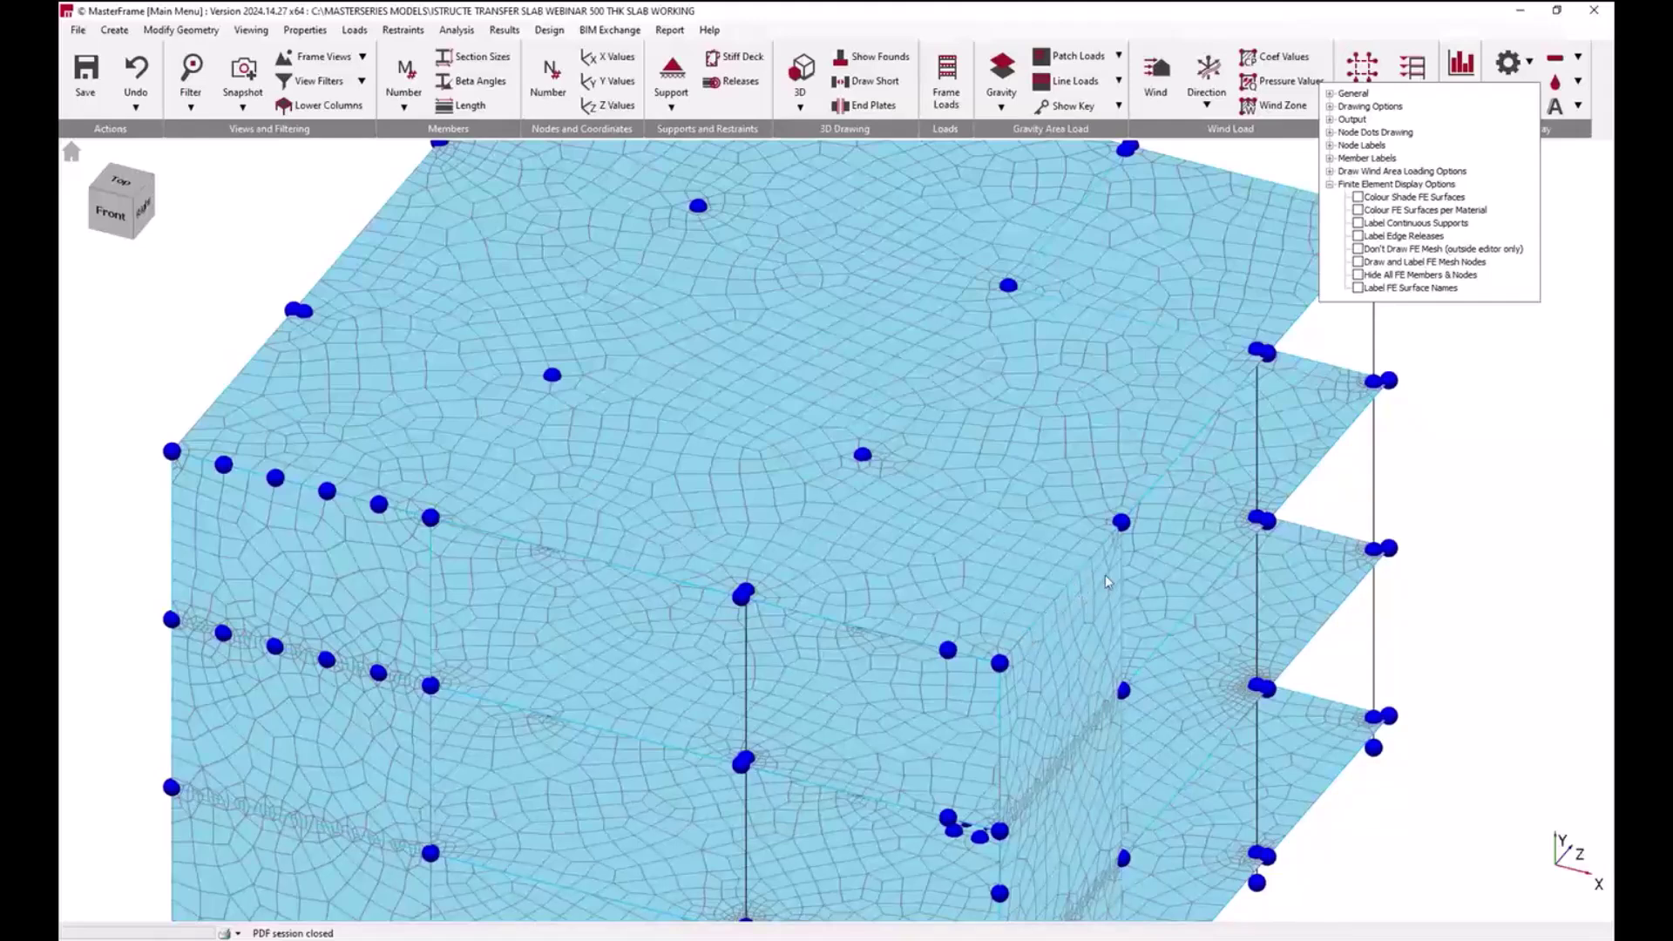
{"action": "middle_click_drag", "start_coordinate": [1048, 610], "coordinate": [1074, 600]}
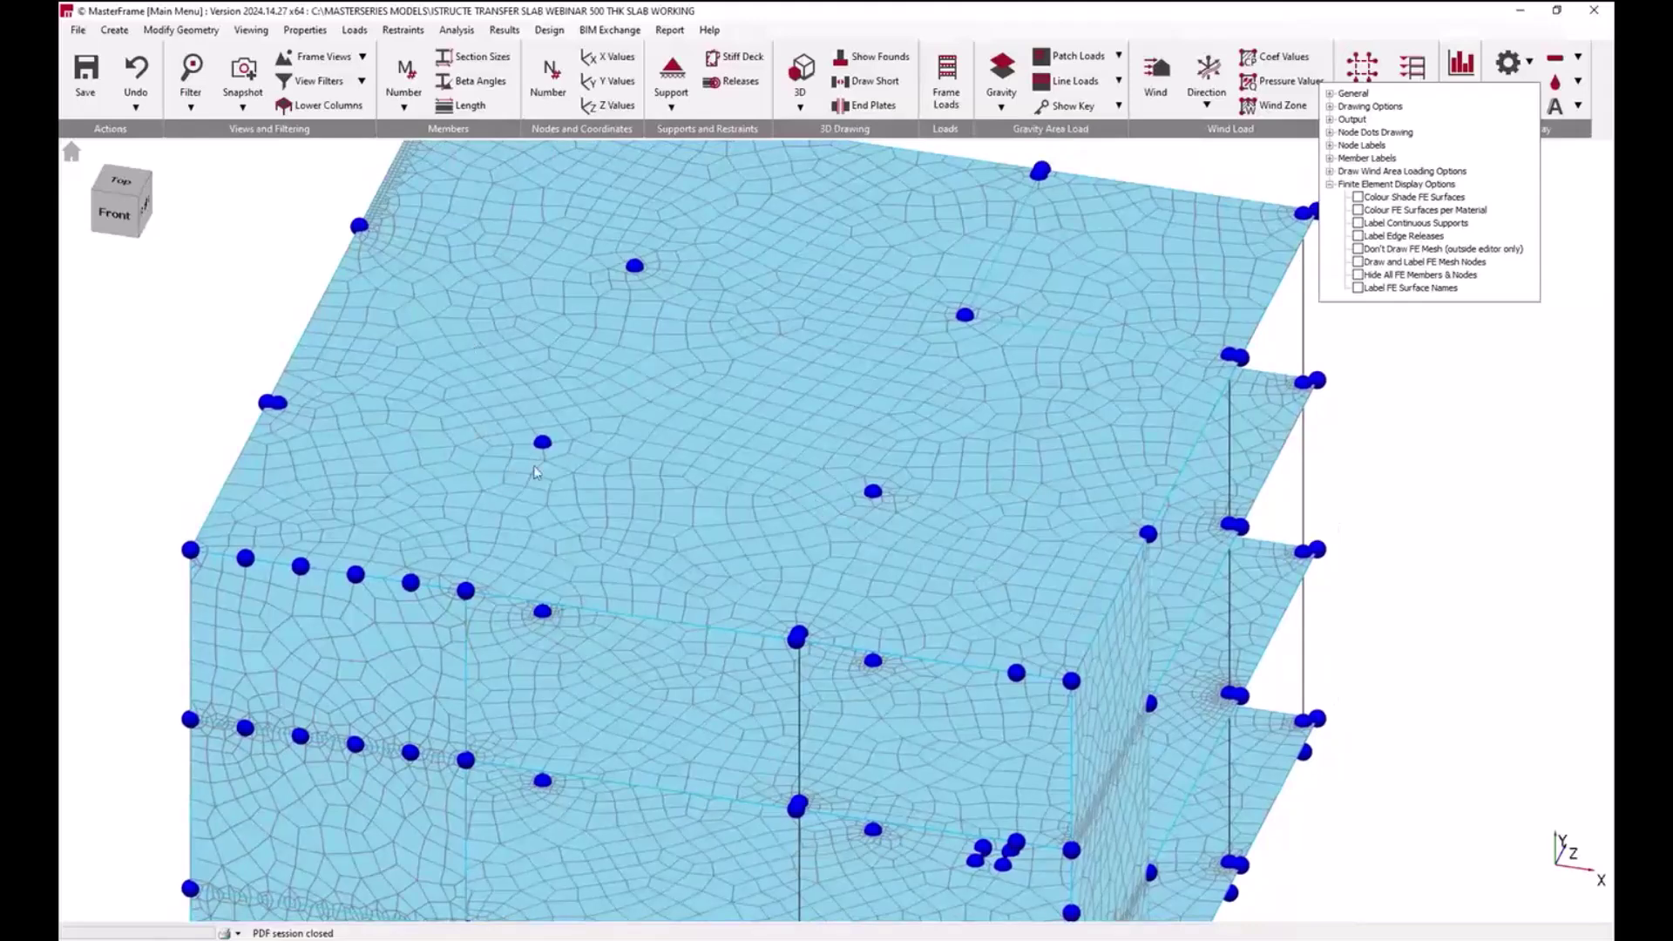
{"action": "scroll", "coordinate": [645, 262], "scroll_direction": "up", "scroll_amount": 3}
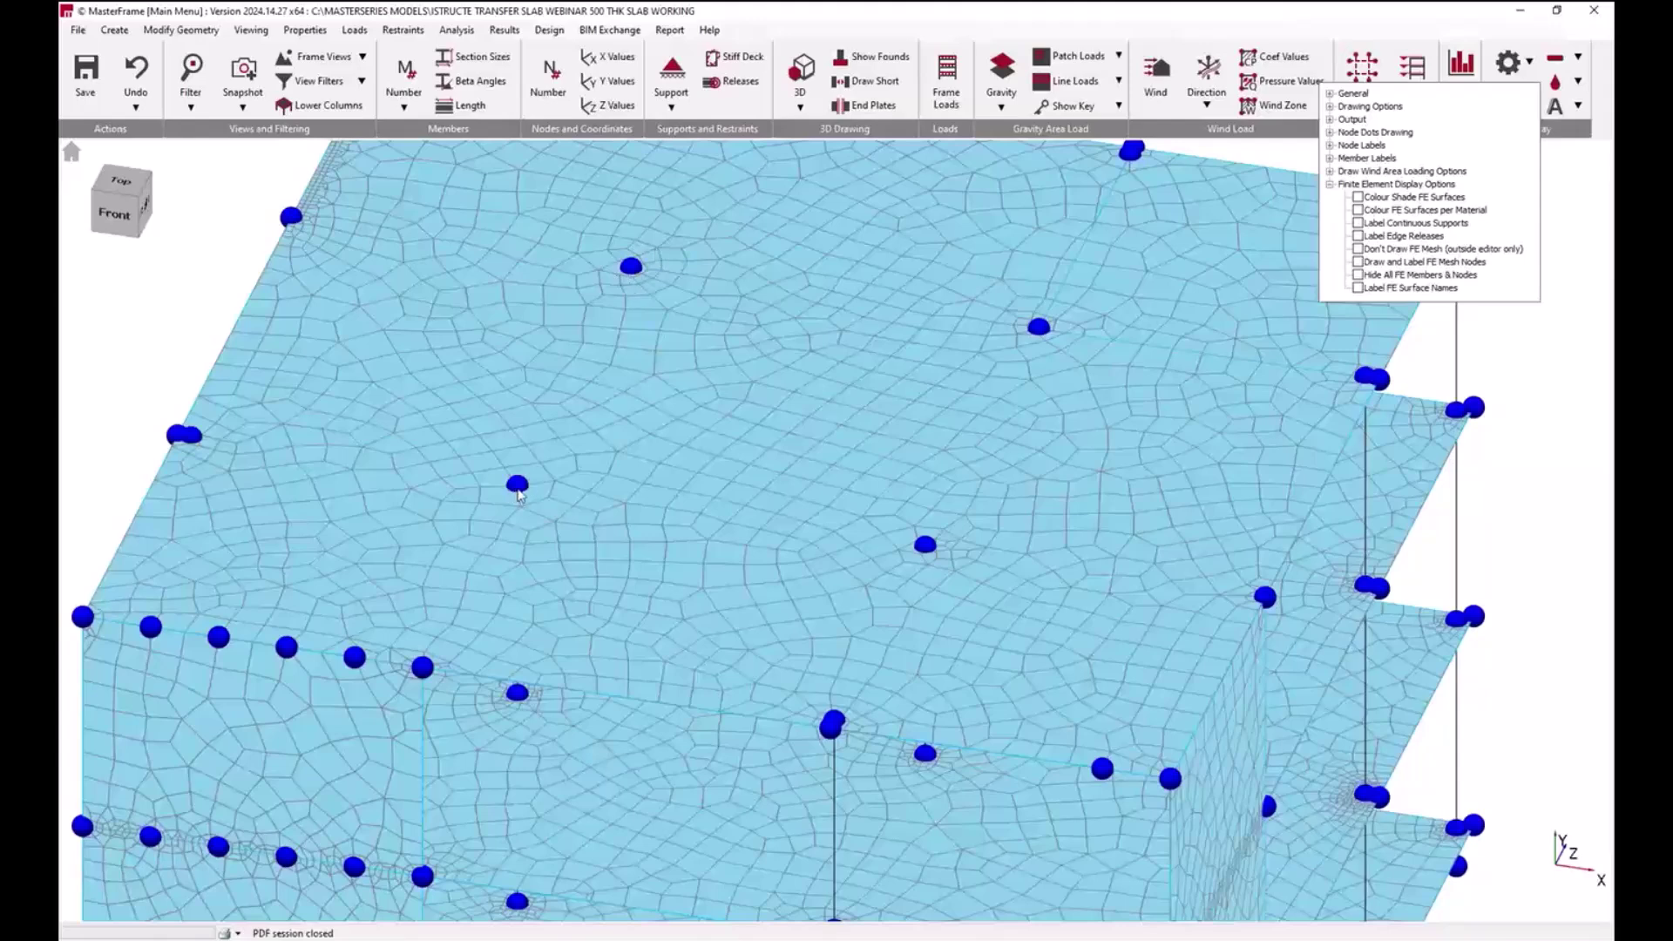
{"action": "scroll", "coordinate": [491, 452], "scroll_direction": "down", "scroll_amount": 3}
{"action": "middle_click_drag", "start_coordinate": [598, 478], "coordinate": [670, 418]}
{"action": "scroll", "coordinate": [919, 338], "scroll_direction": "up", "scroll_amount": 2}
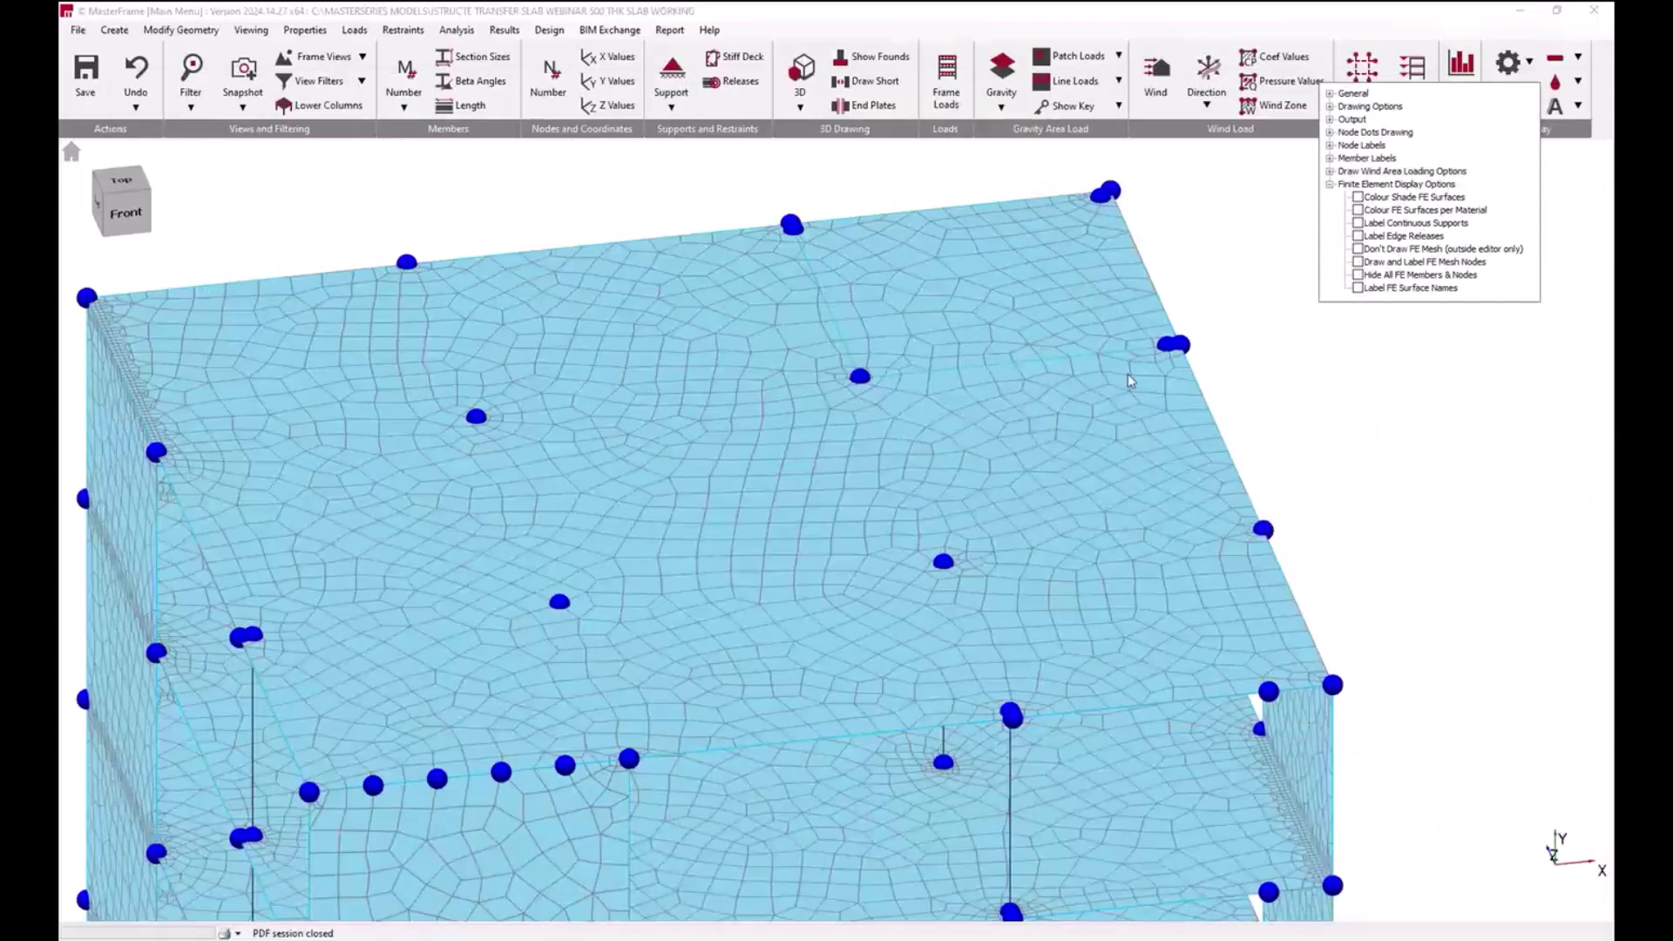
{"action": "middle_click_drag", "start_coordinate": [874, 338], "coordinate": [870, 414]}
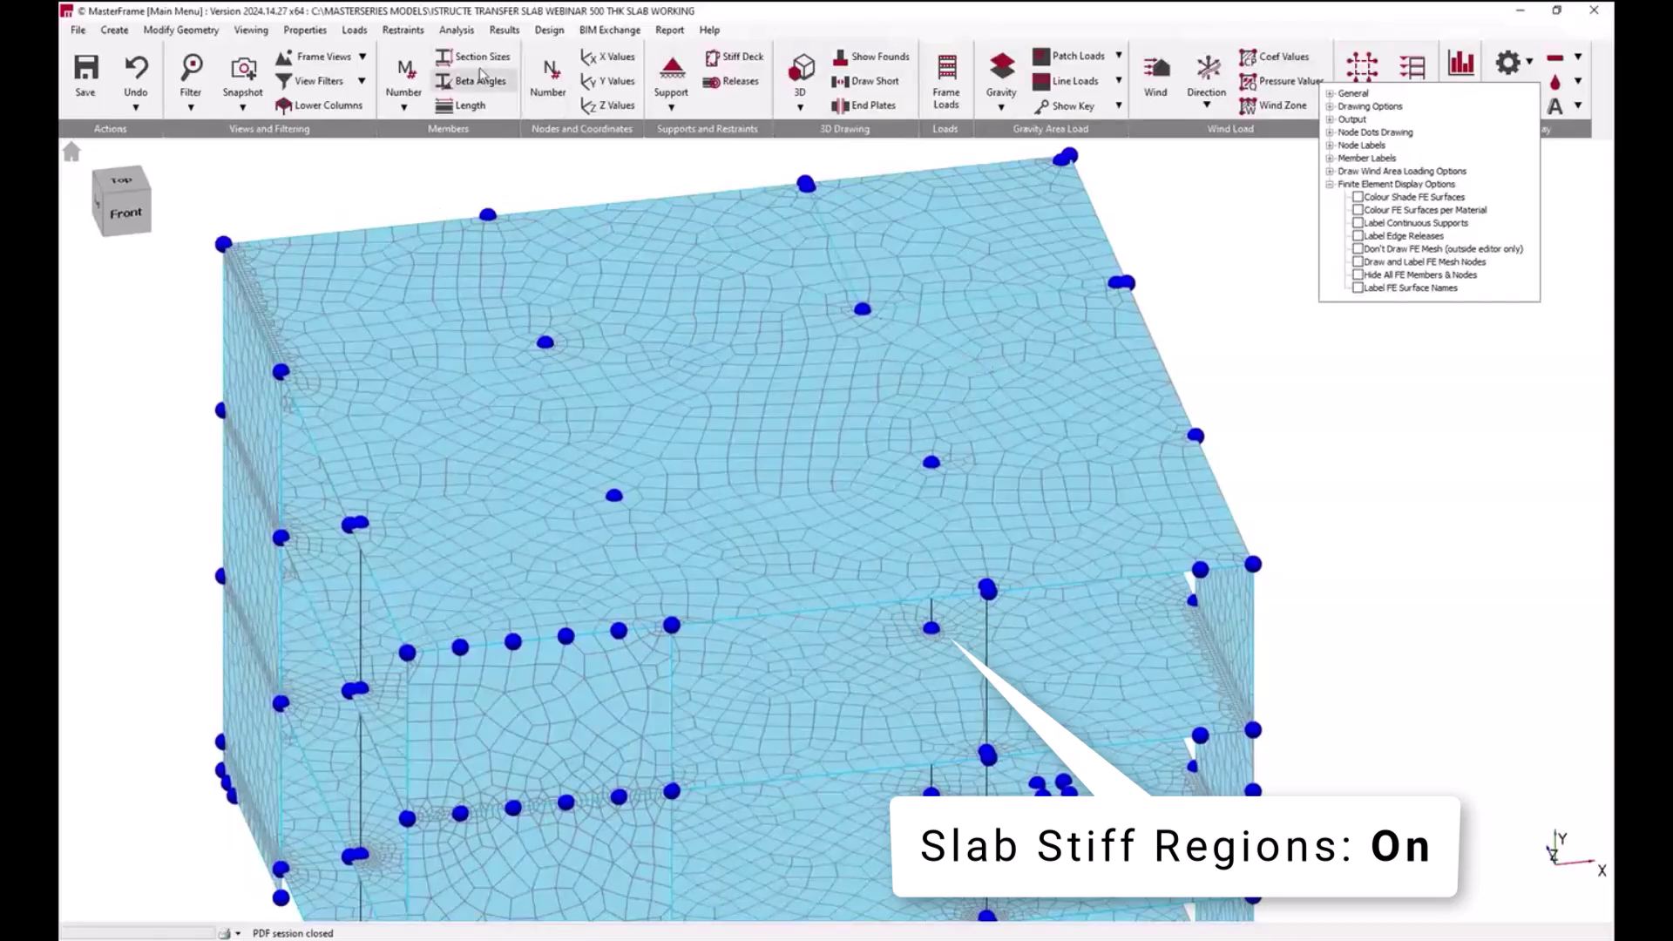
Step: Run the Space Frame analysis for graphical results and show the axial force values on the line elements
{"action": "left_click", "coordinate": [504, 29]}
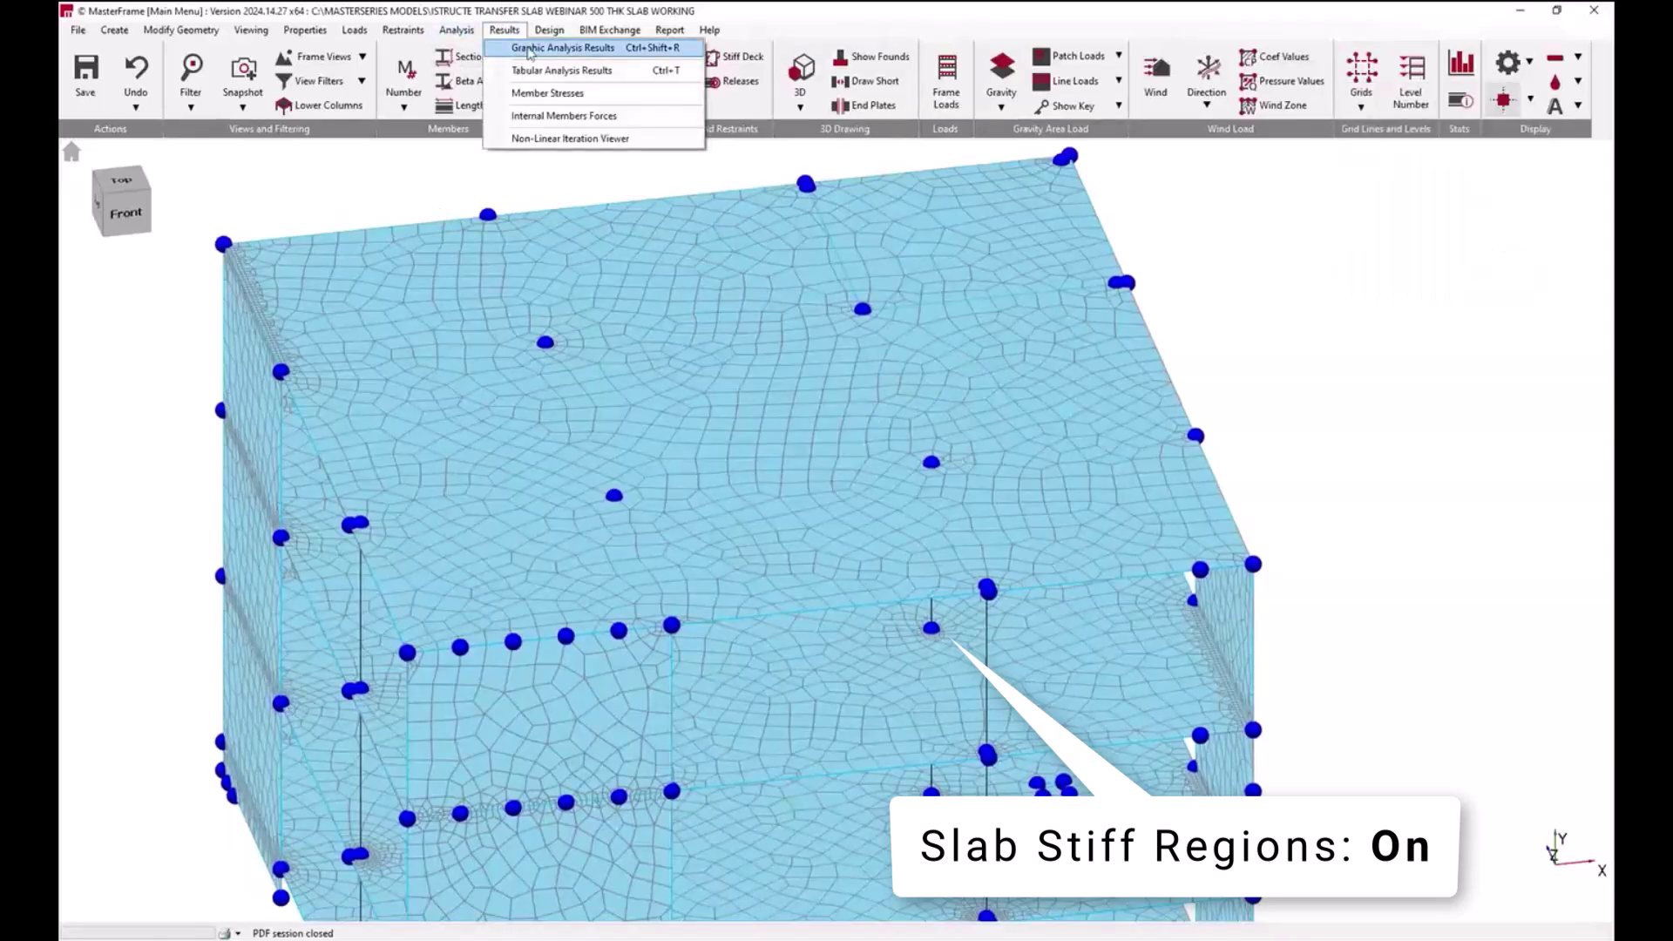
{"action": "left_click", "coordinate": [527, 48]}
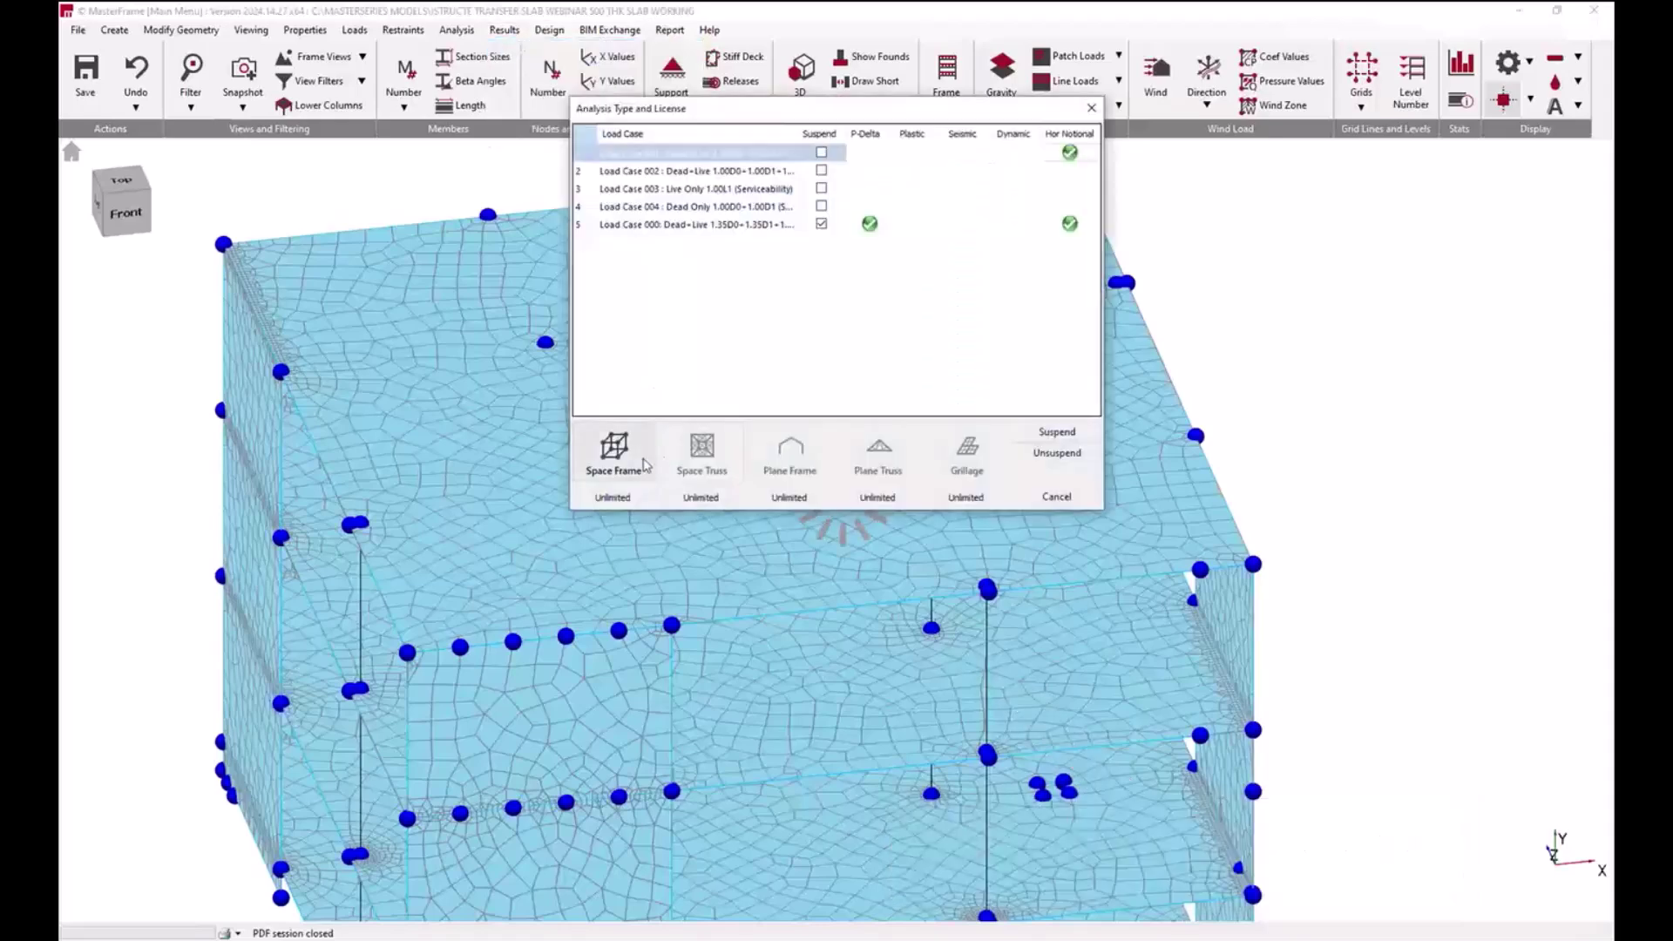
{"action": "left_click", "coordinate": [625, 464]}
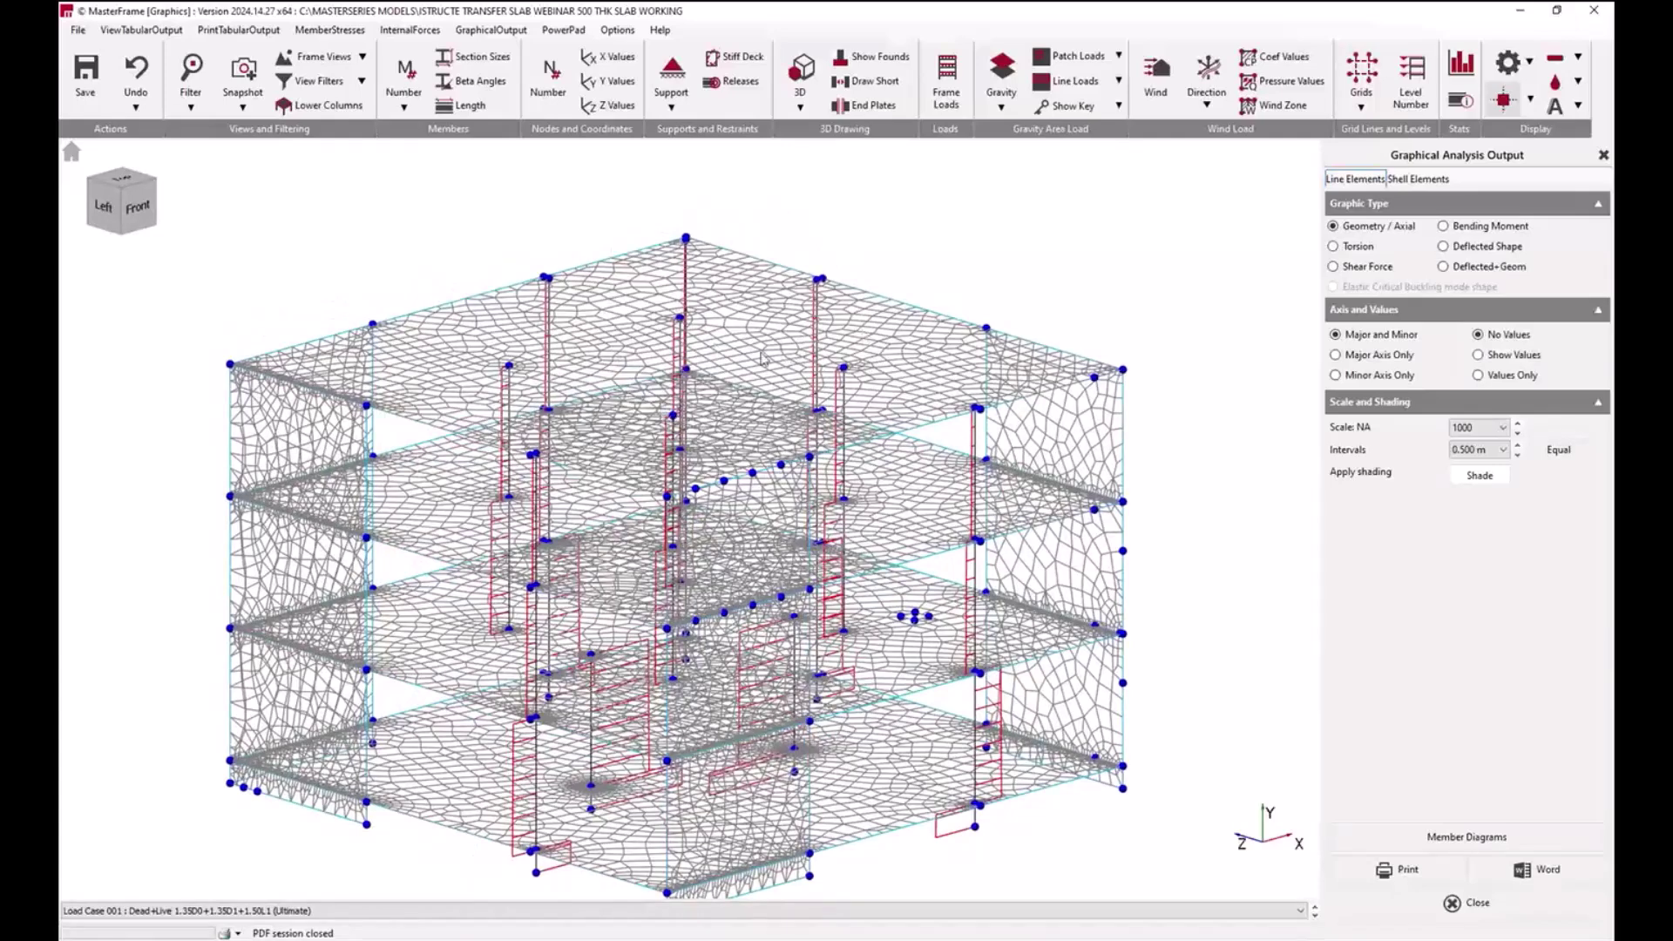
{"action": "left_click_drag", "start_coordinate": [707, 399], "coordinate": [693, 521]}
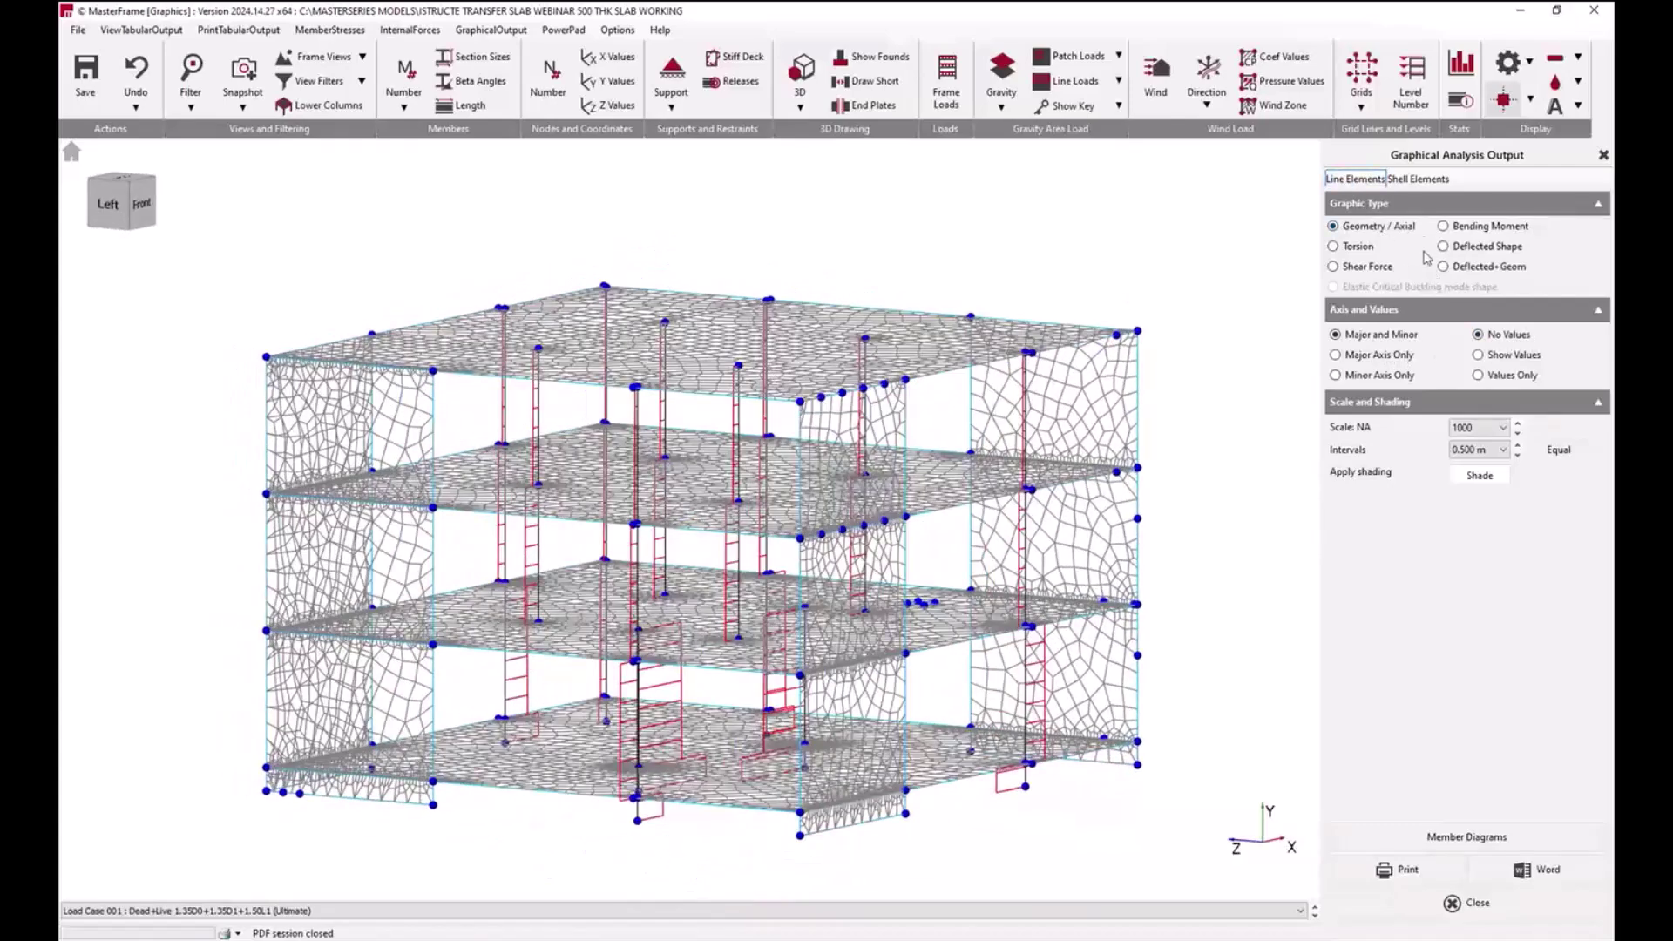
{"action": "left_click", "coordinate": [1501, 356]}
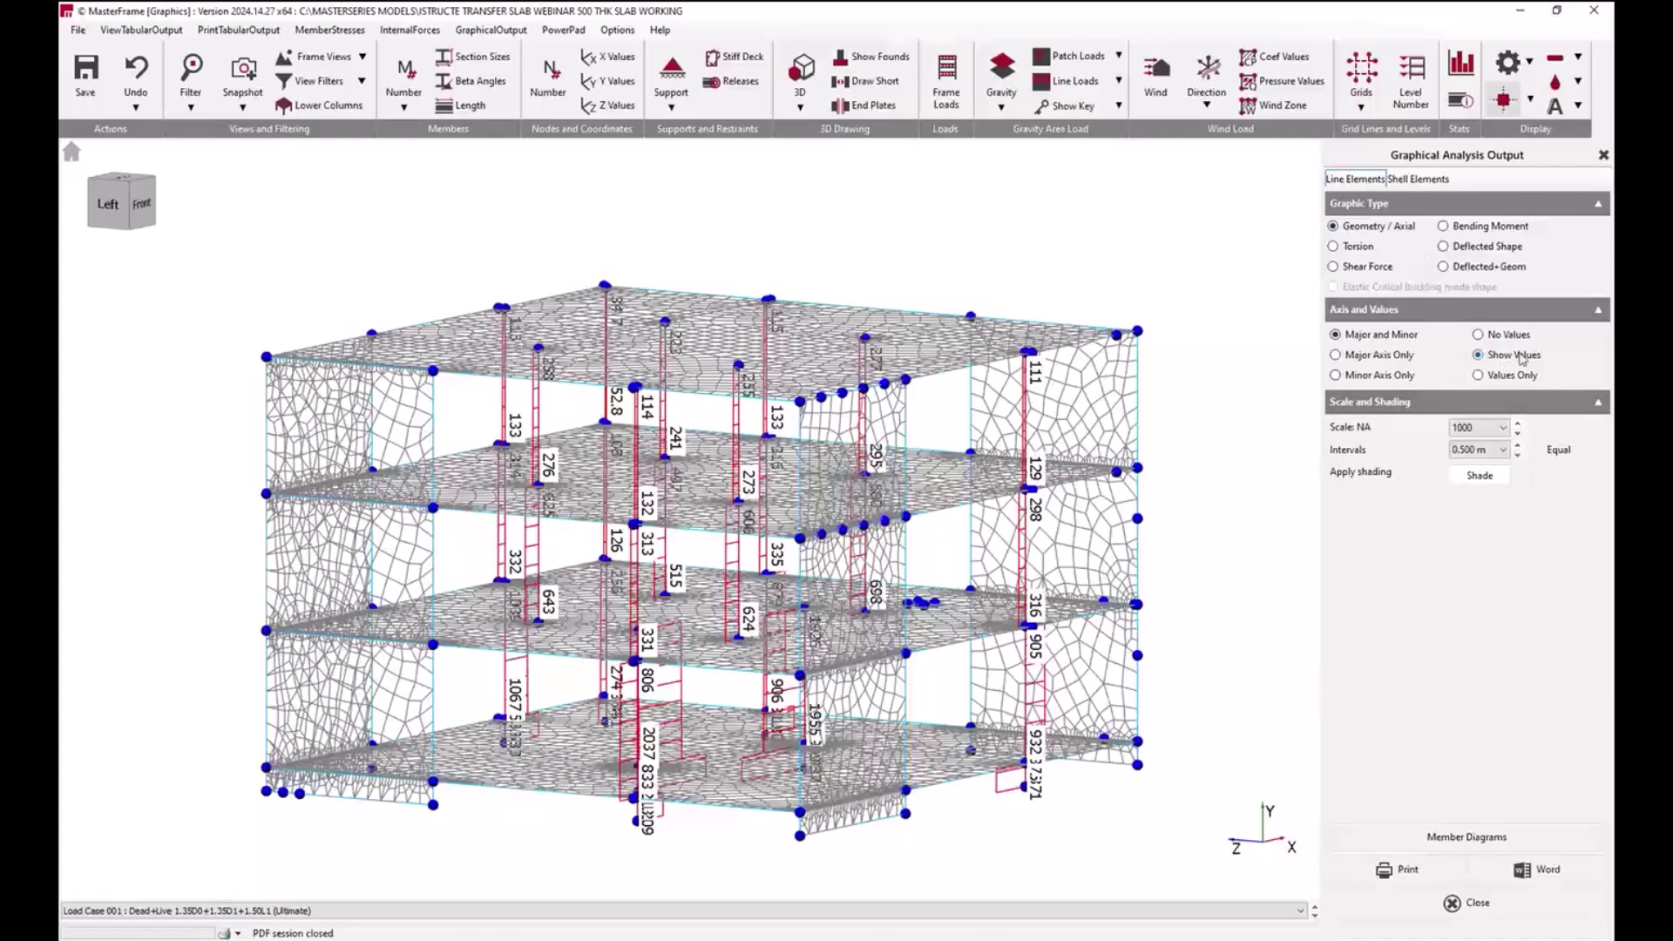
Step: Display the deflected shape with the geometry at a magnification of 100
{"action": "left_click", "coordinate": [1486, 269]}
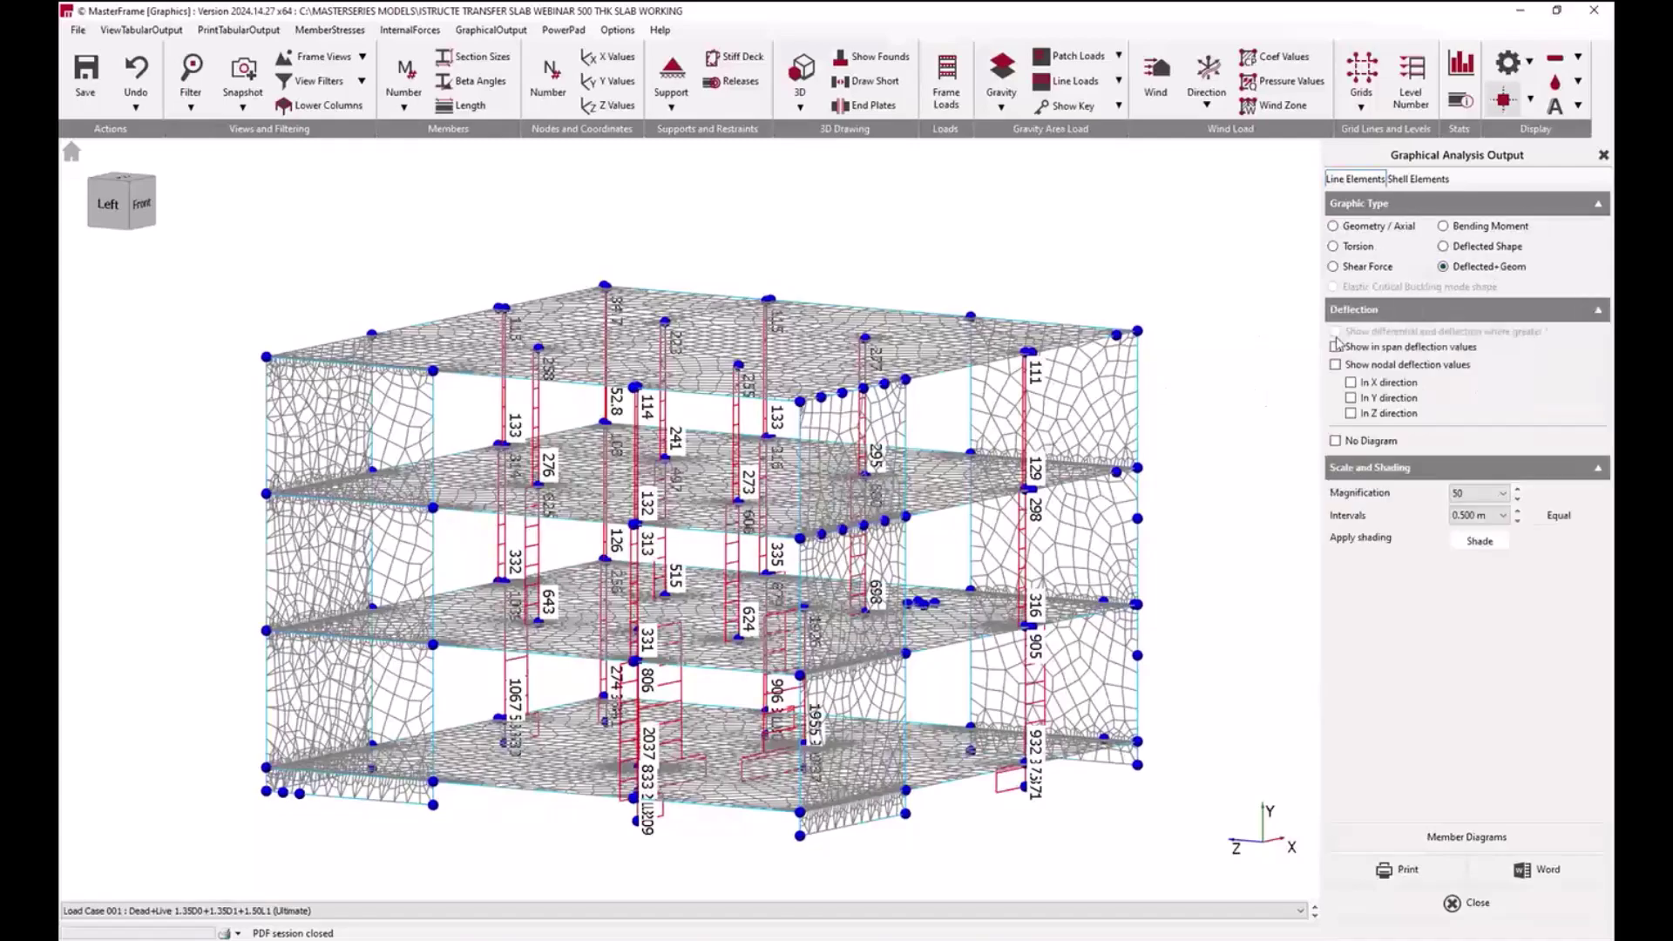
{"action": "left_click_drag", "start_coordinate": [1049, 474], "coordinate": [1057, 512]}
{"action": "scroll", "coordinate": [1492, 503], "scroll_direction": "down", "scroll_amount": 1}
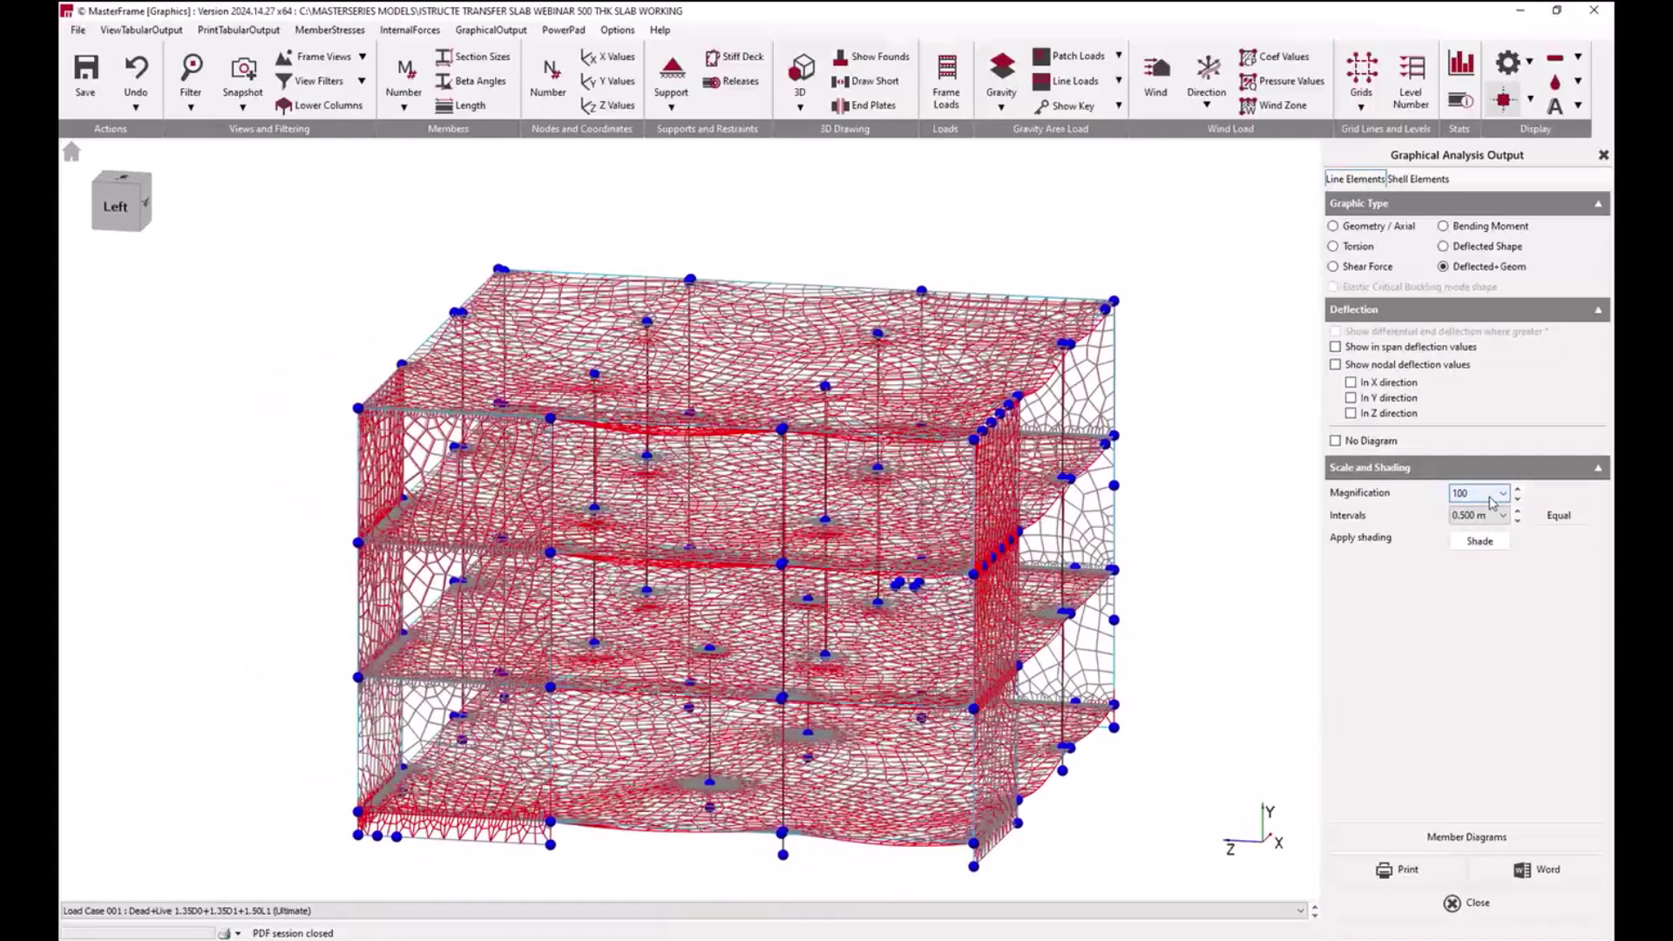
Step: Show the shell element colour contours for Y displacement, review the available result types, and display the σx stresses
{"action": "left_click", "coordinate": [1421, 179]}
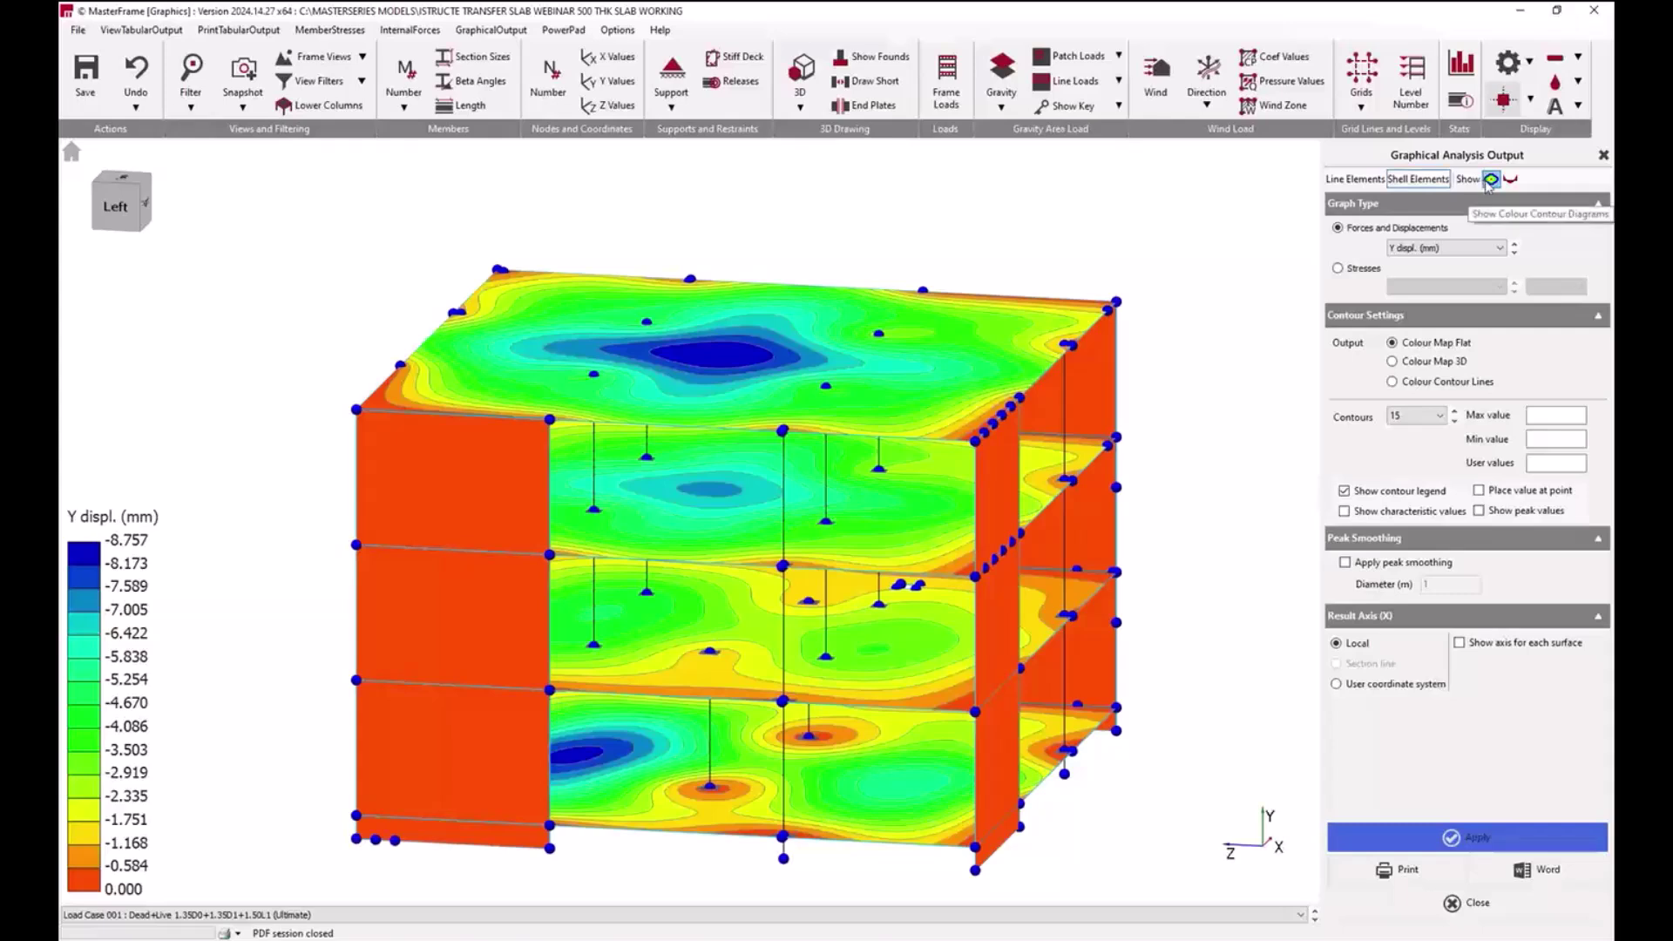
{"action": "left_click", "coordinate": [1447, 248]}
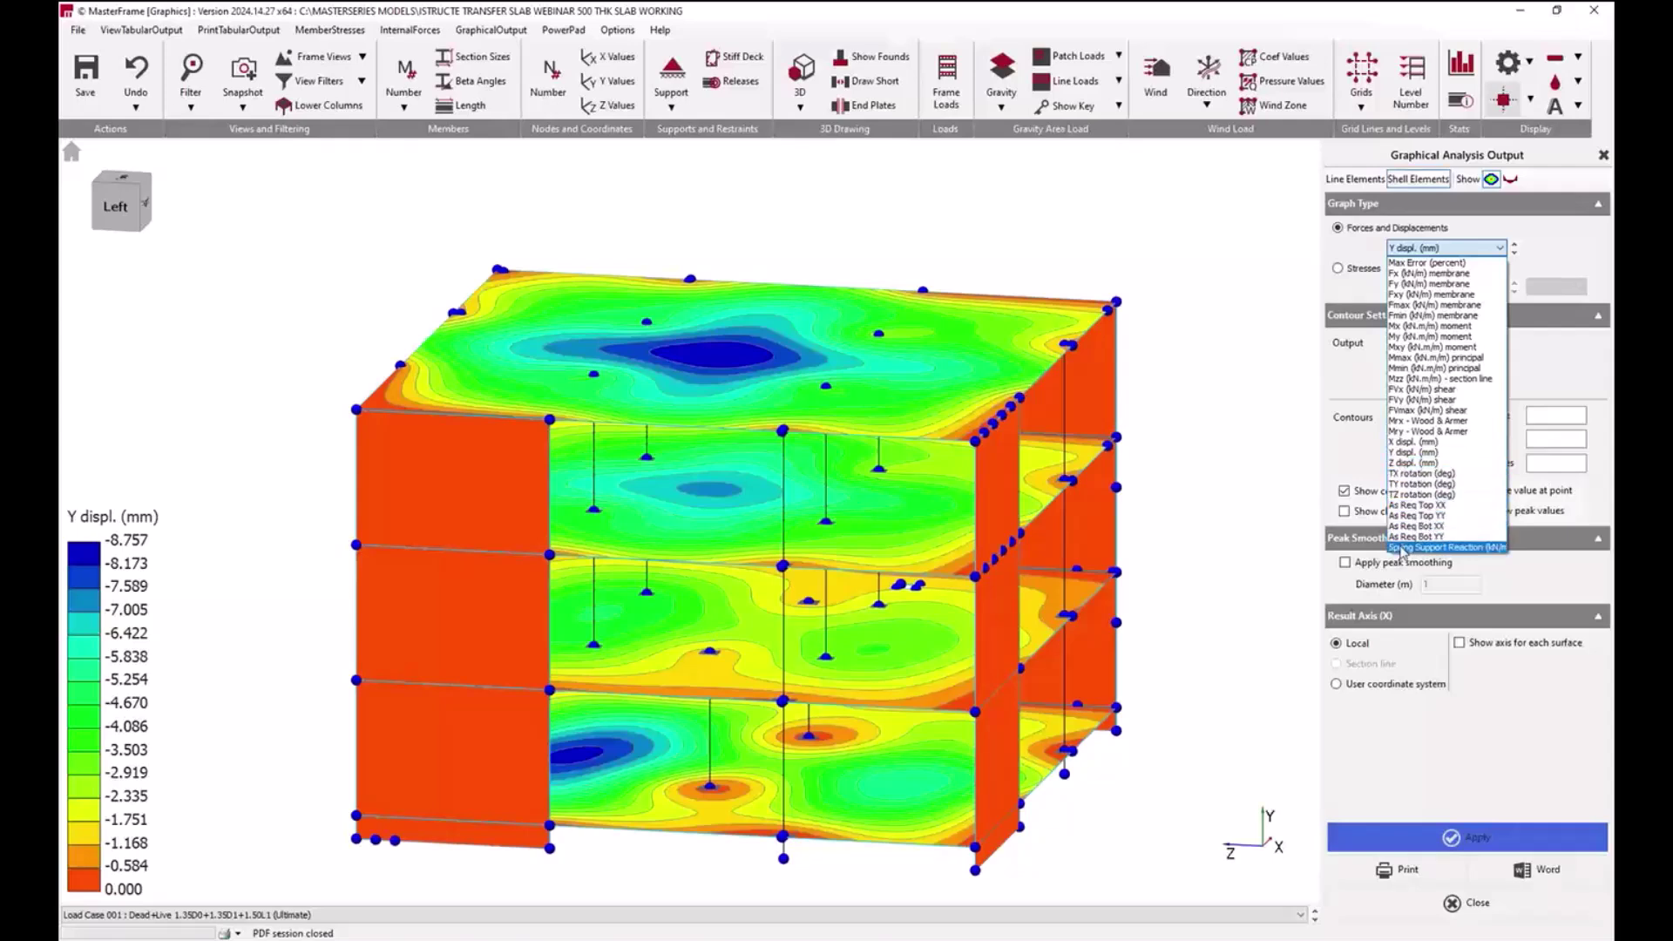
{"action": "left_click", "coordinate": [1429, 248]}
{"action": "left_click", "coordinate": [1338, 269]}
{"action": "left_click", "coordinate": [1422, 286]}
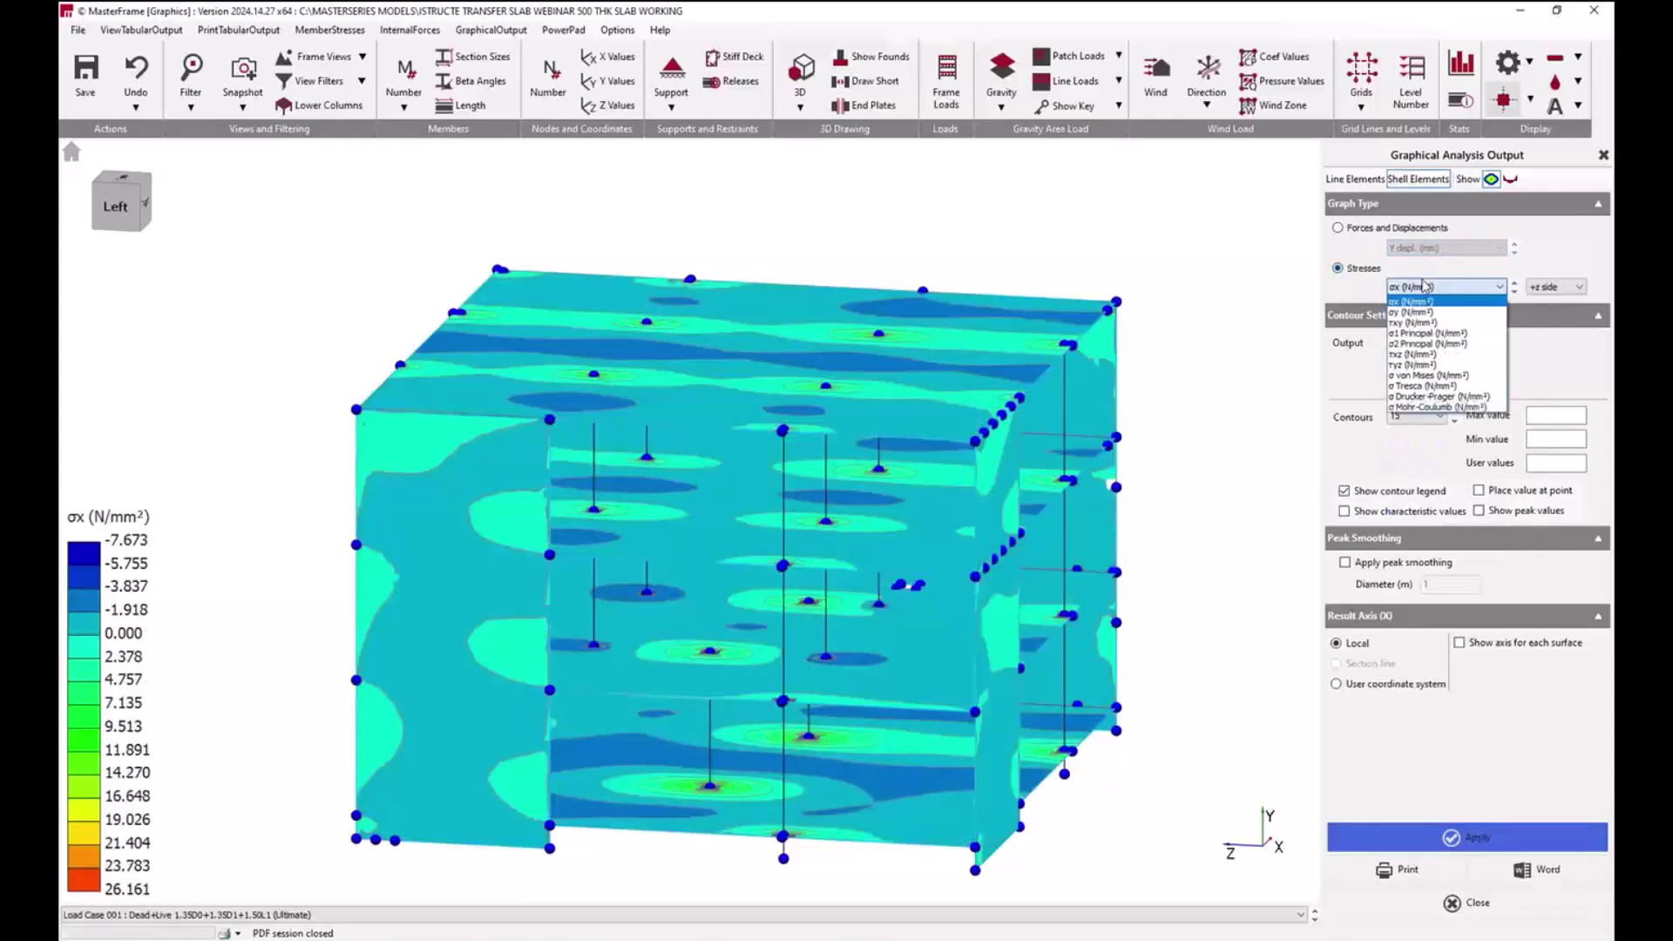
{"action": "left_click", "coordinate": [1356, 281]}
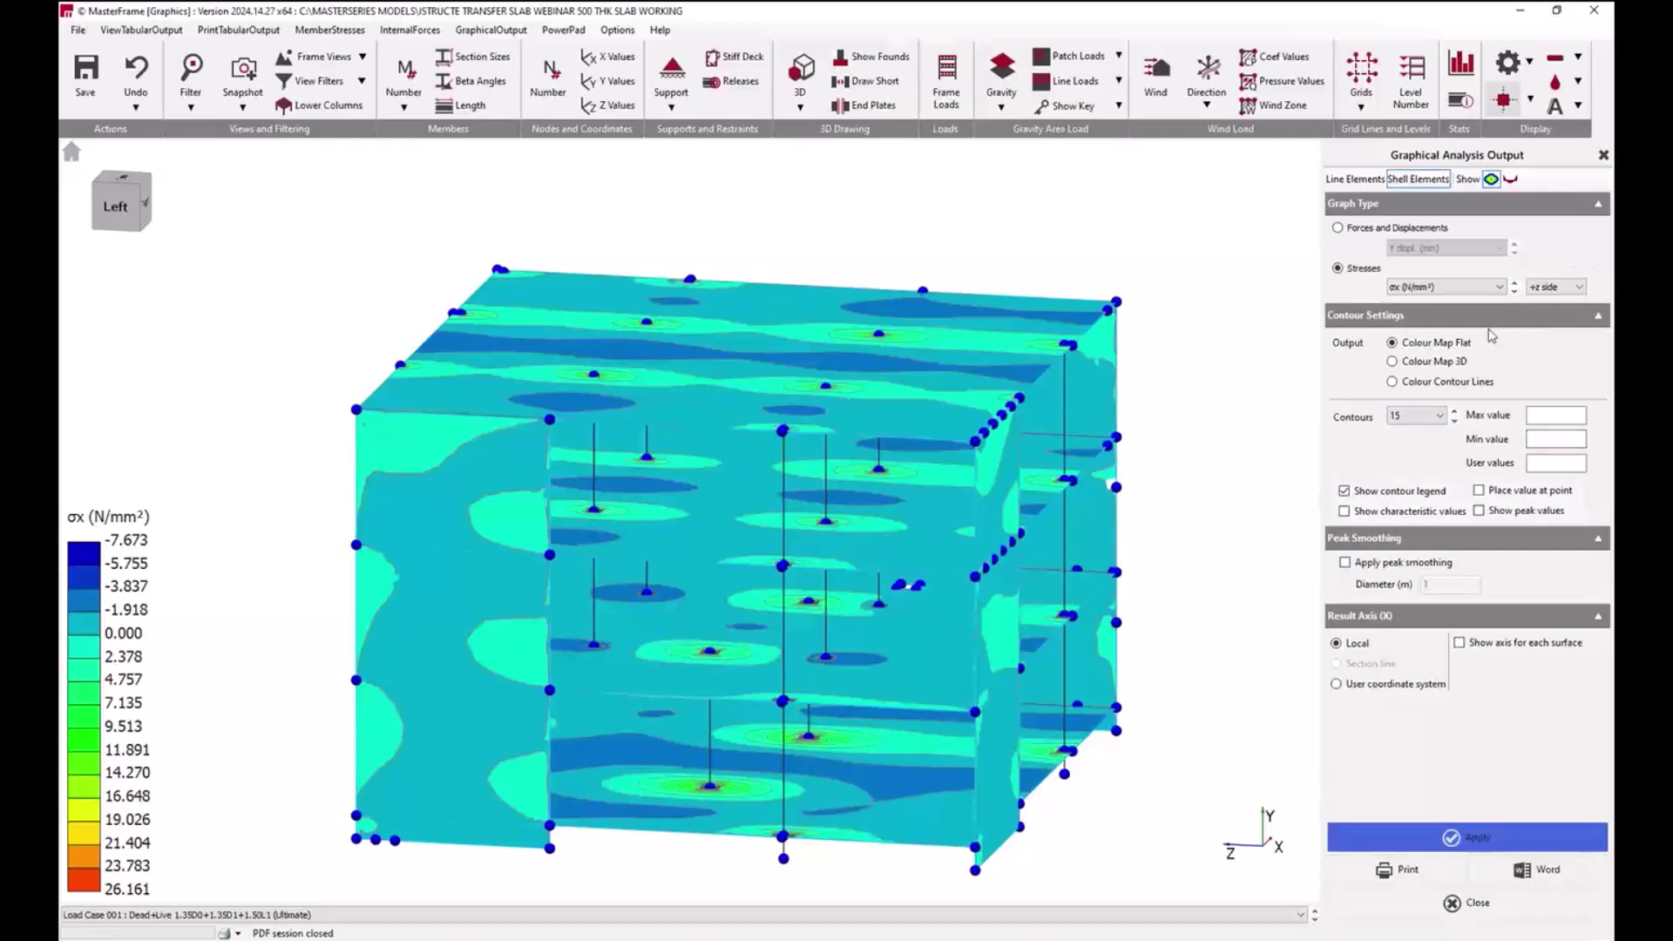
Step: Isolate the Plan at Level 1 frame view and display its Mx moment contours
{"action": "left_click", "coordinate": [352, 57]}
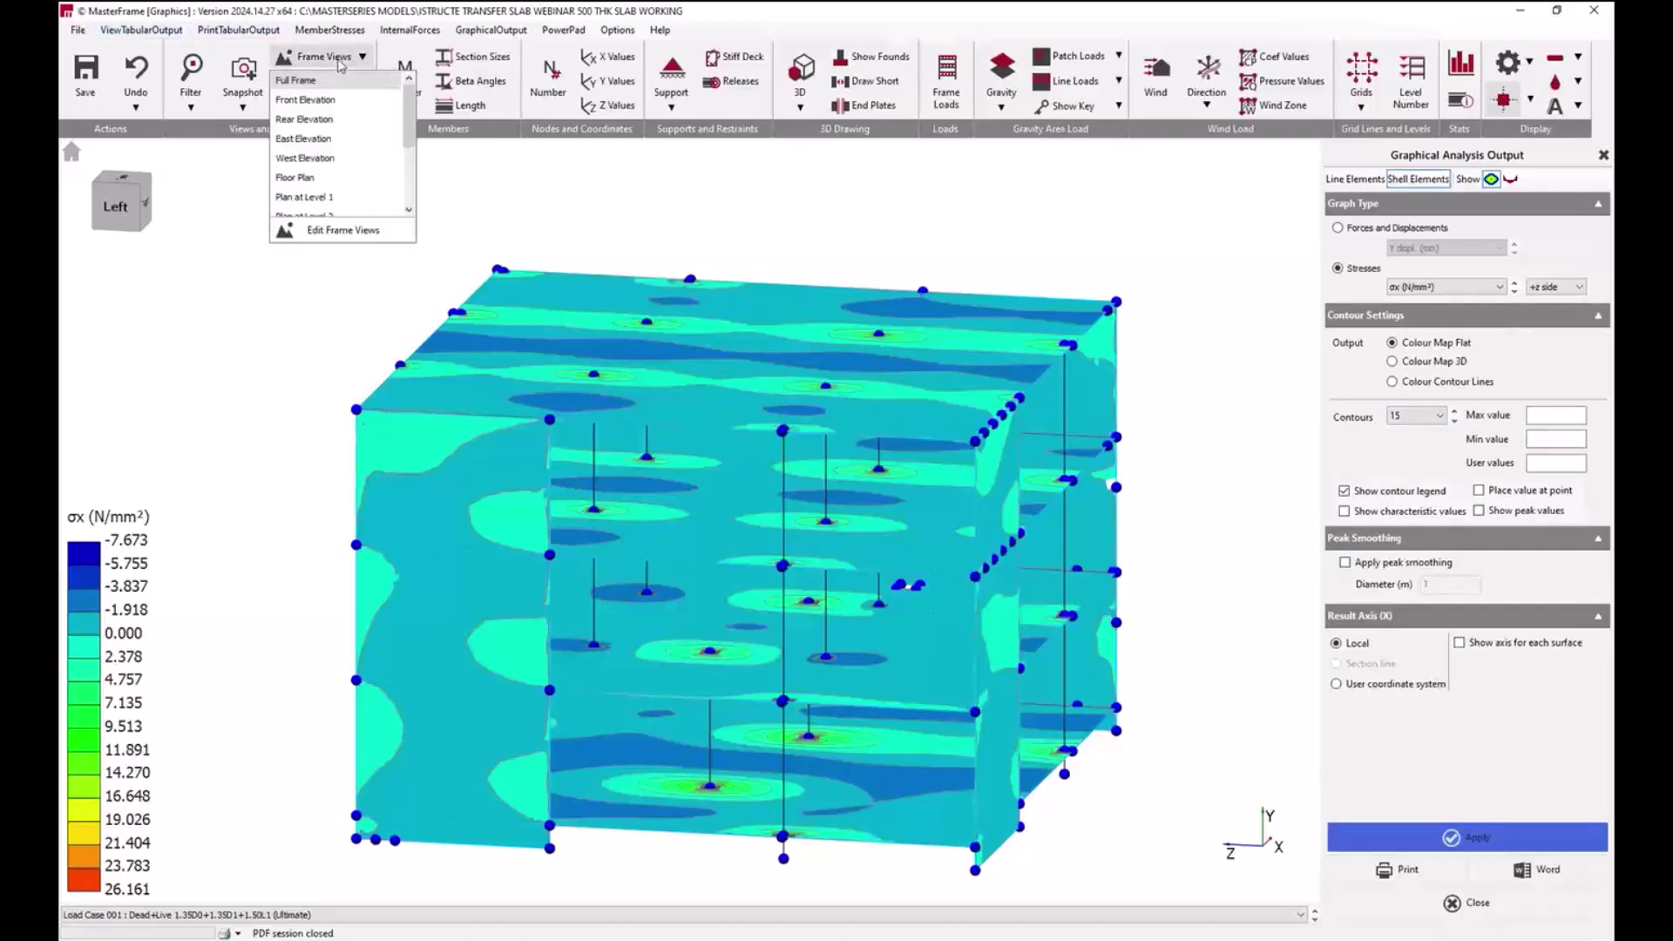
{"action": "left_click", "coordinate": [305, 197]}
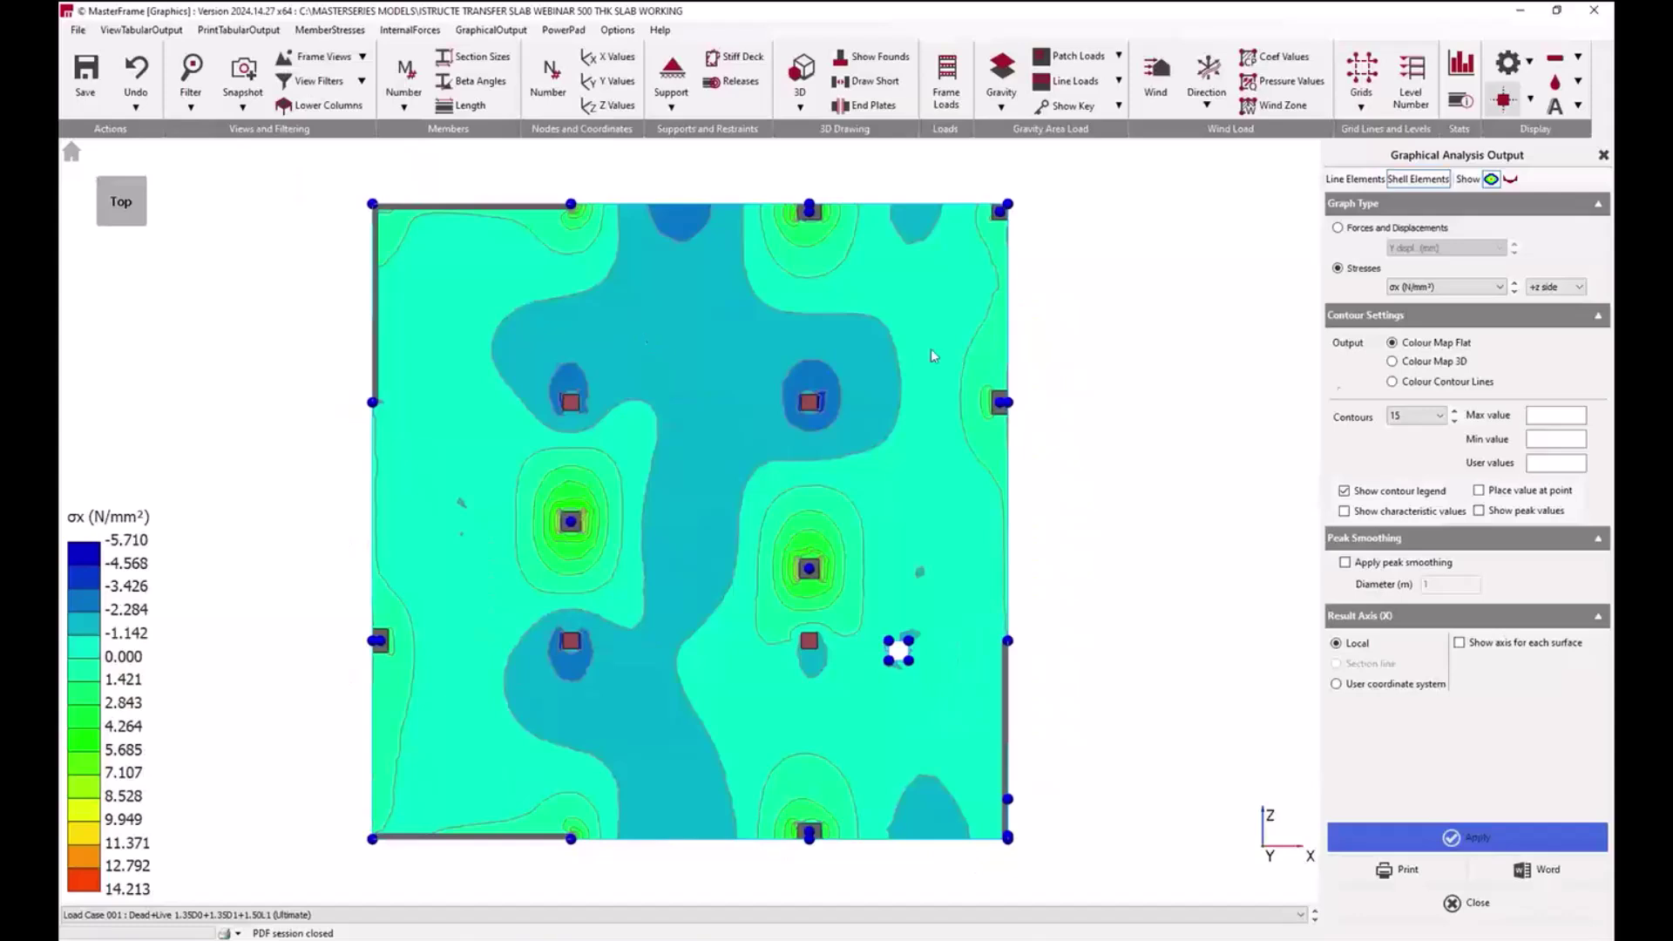
{"action": "left_click", "coordinate": [1394, 229]}
{"action": "left_click", "coordinate": [1441, 250]}
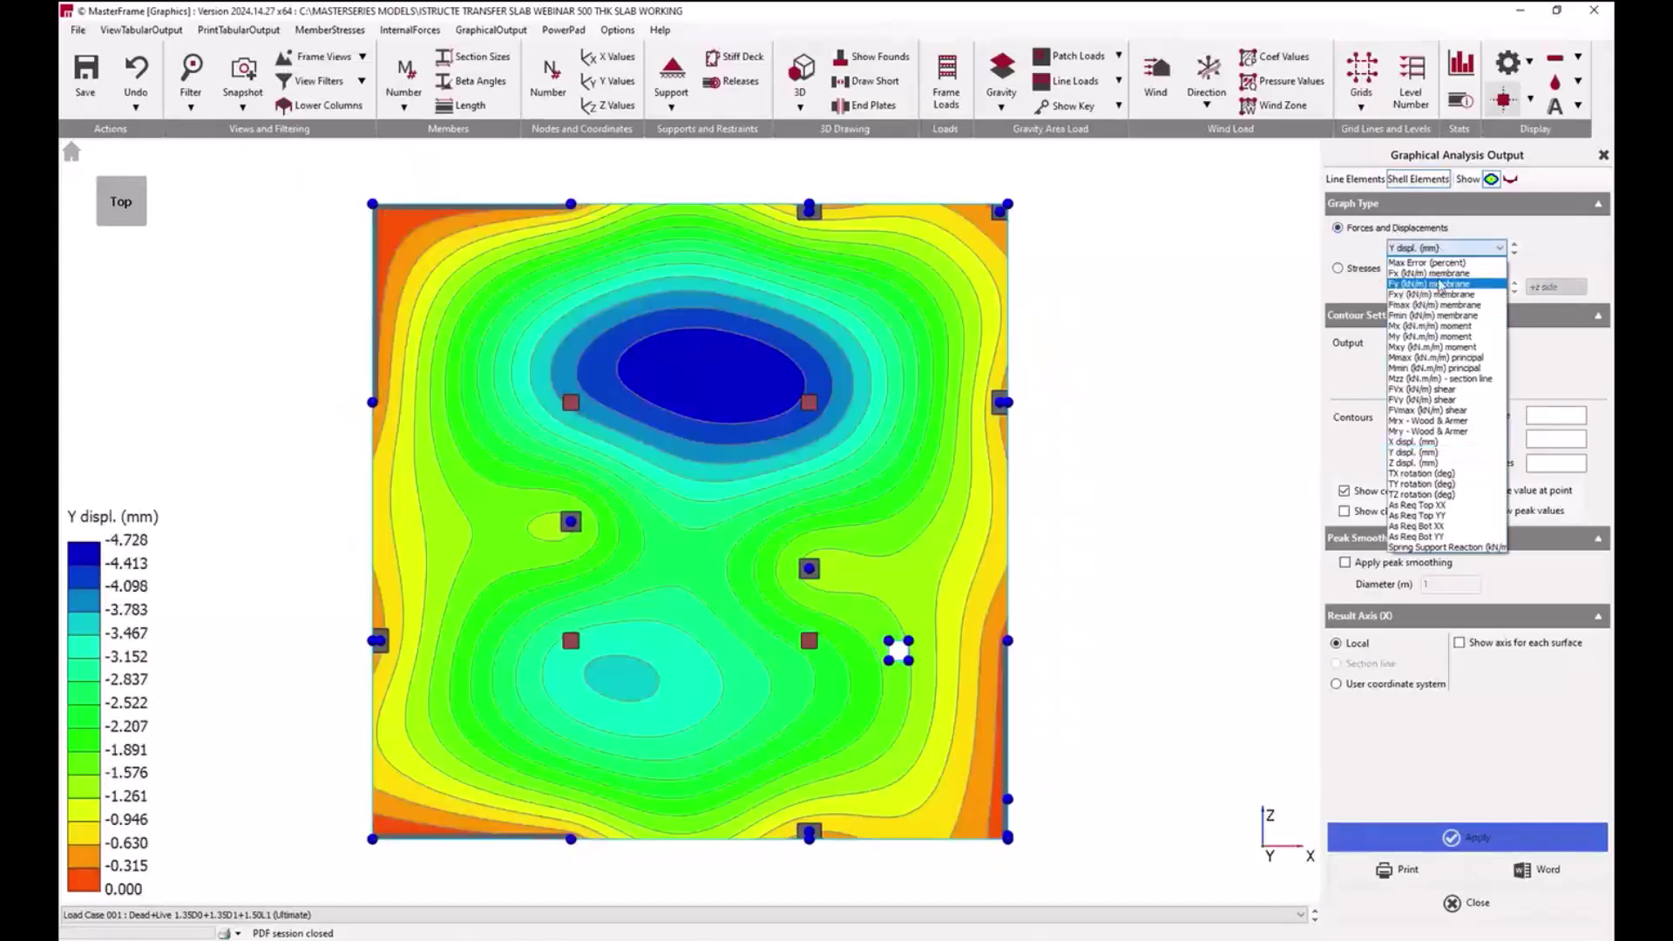
{"action": "left_click", "coordinate": [1442, 327]}
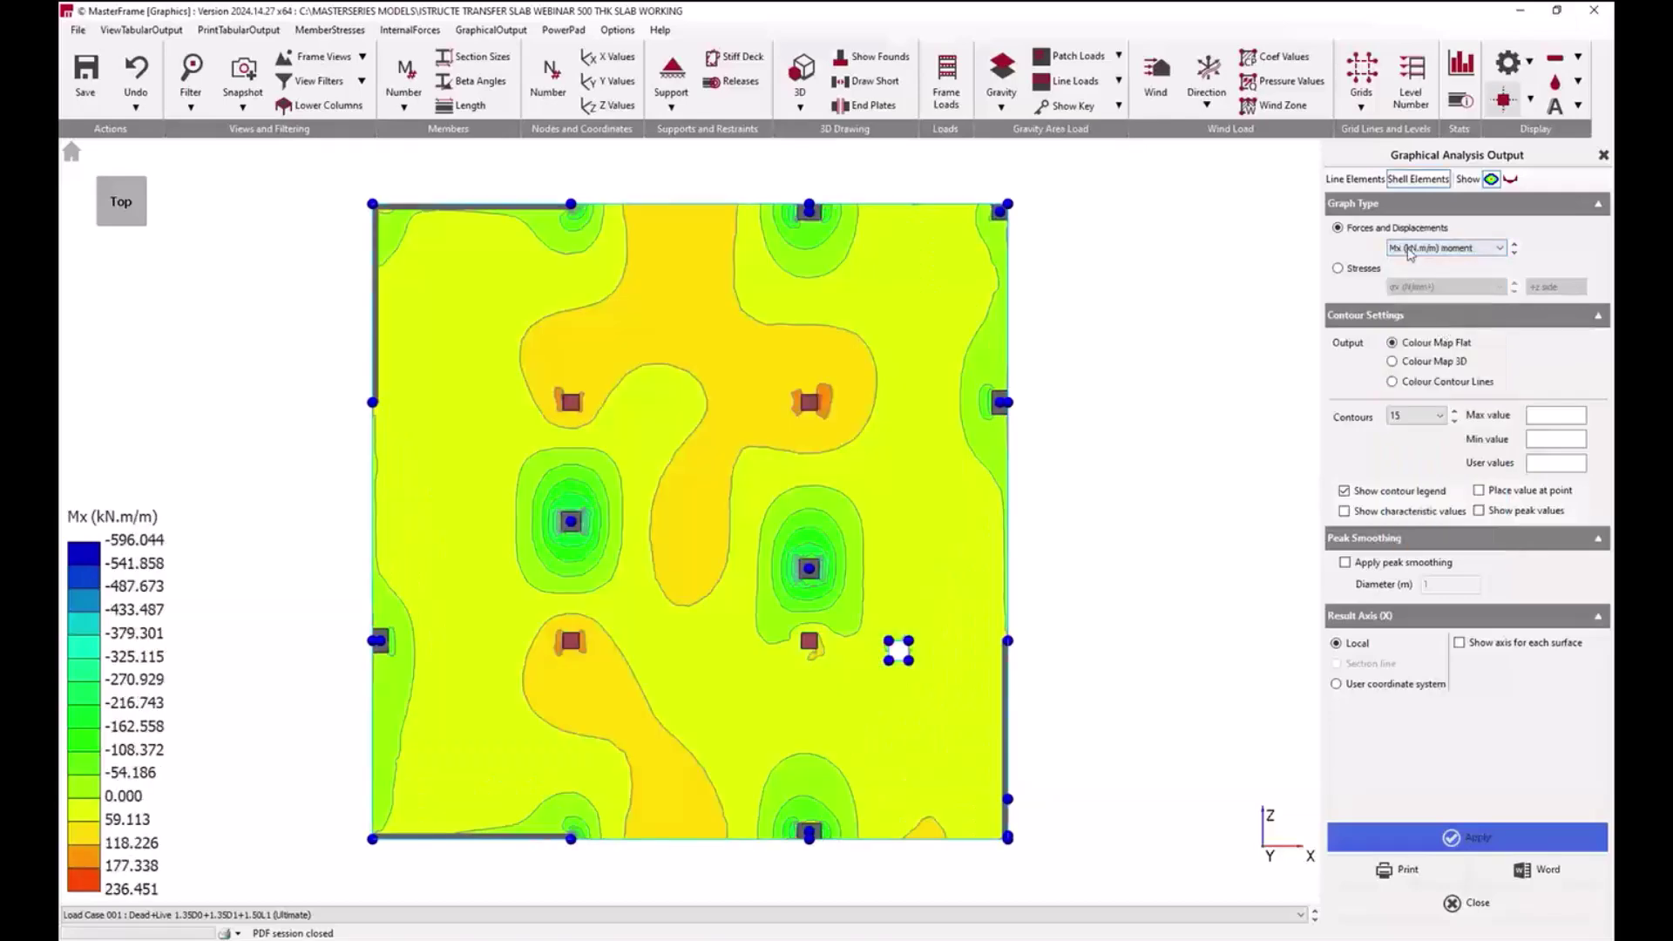
Step: Step through the My and Mmax moment contours, and display the FVmax principal shear contours on the slab
{"action": "scroll", "coordinate": [1410, 252], "scroll_direction": "down", "scroll_amount": 2}
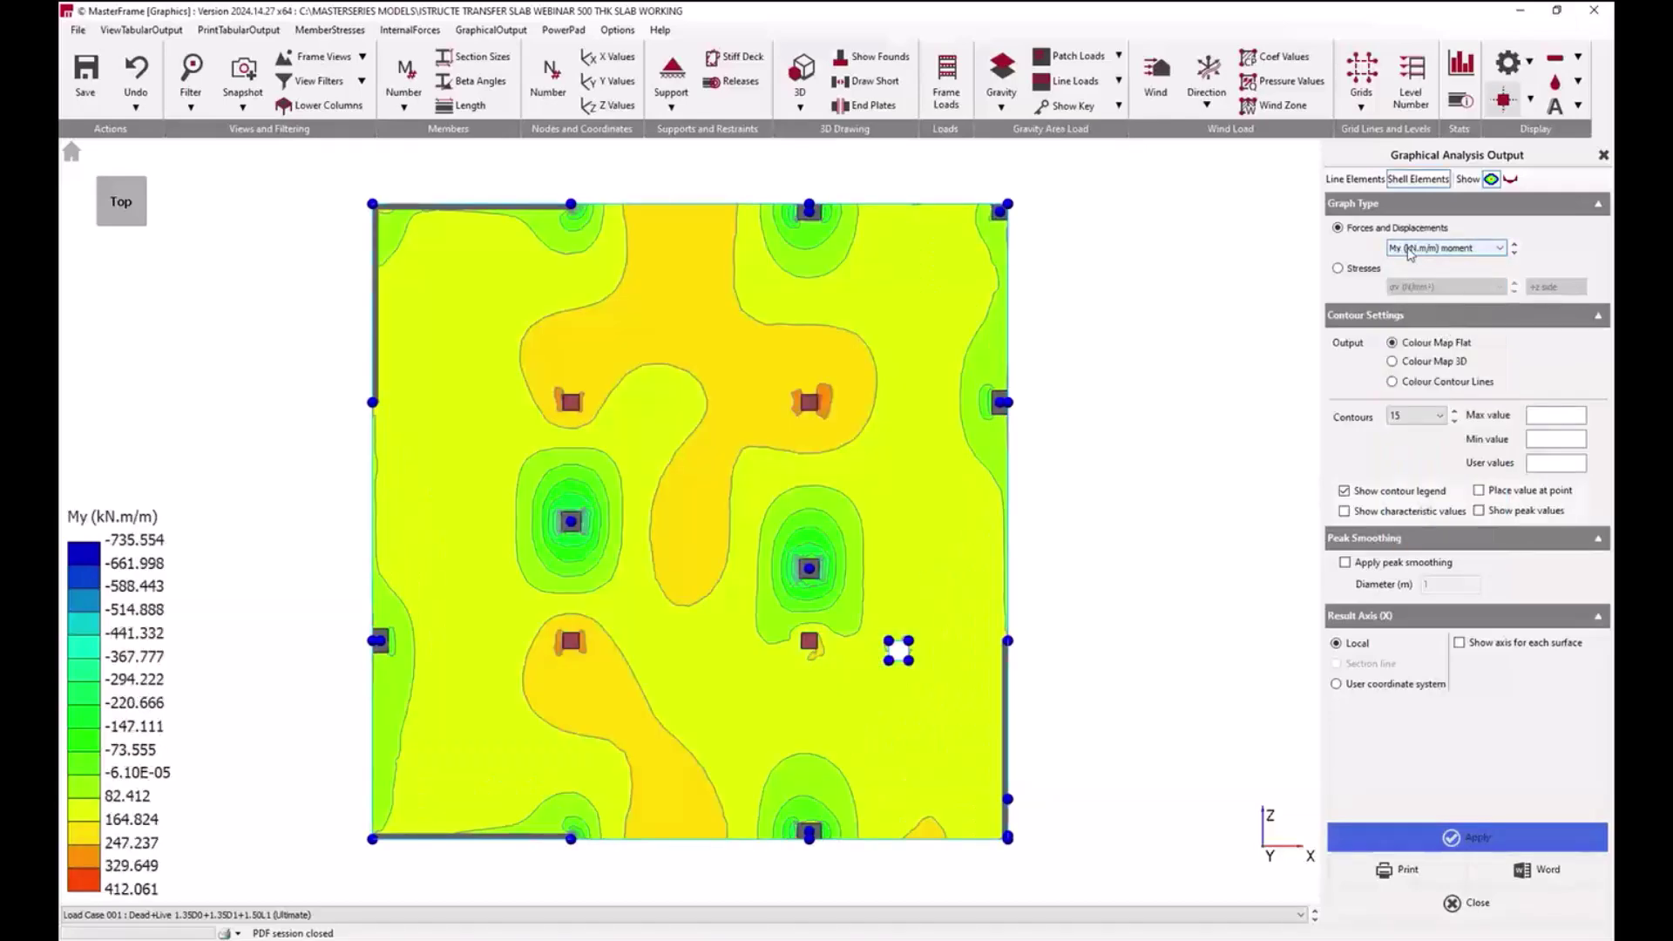
{"action": "scroll", "coordinate": [1411, 254], "scroll_direction": "down", "scroll_amount": 1}
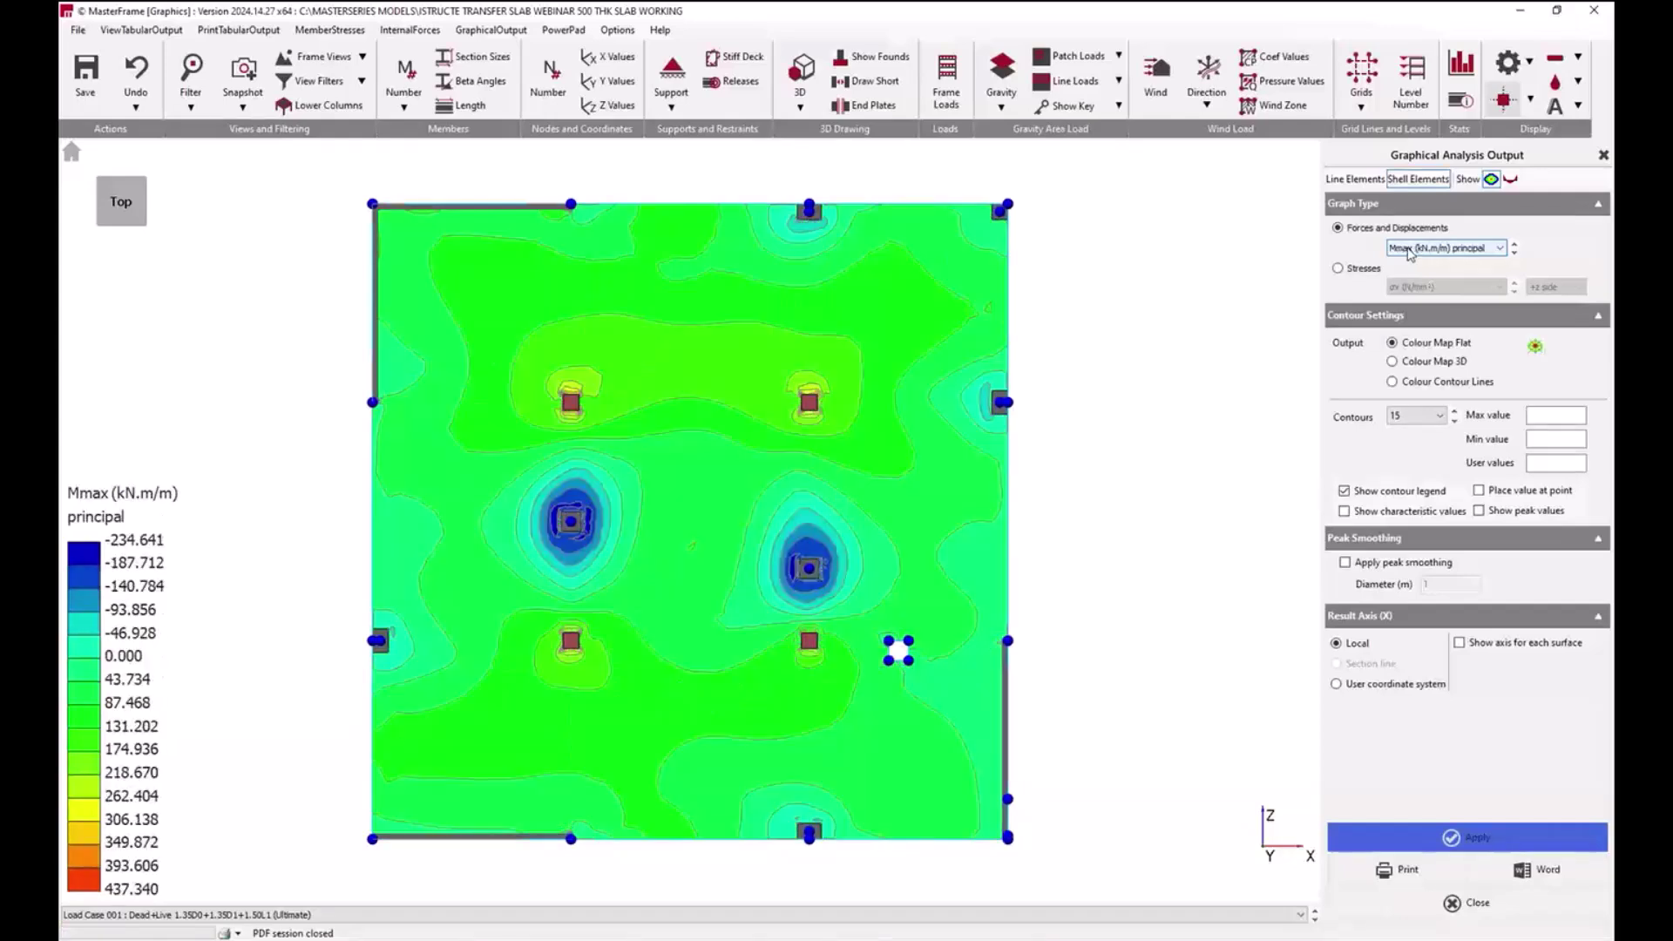
{"action": "left_click", "coordinate": [1410, 252]}
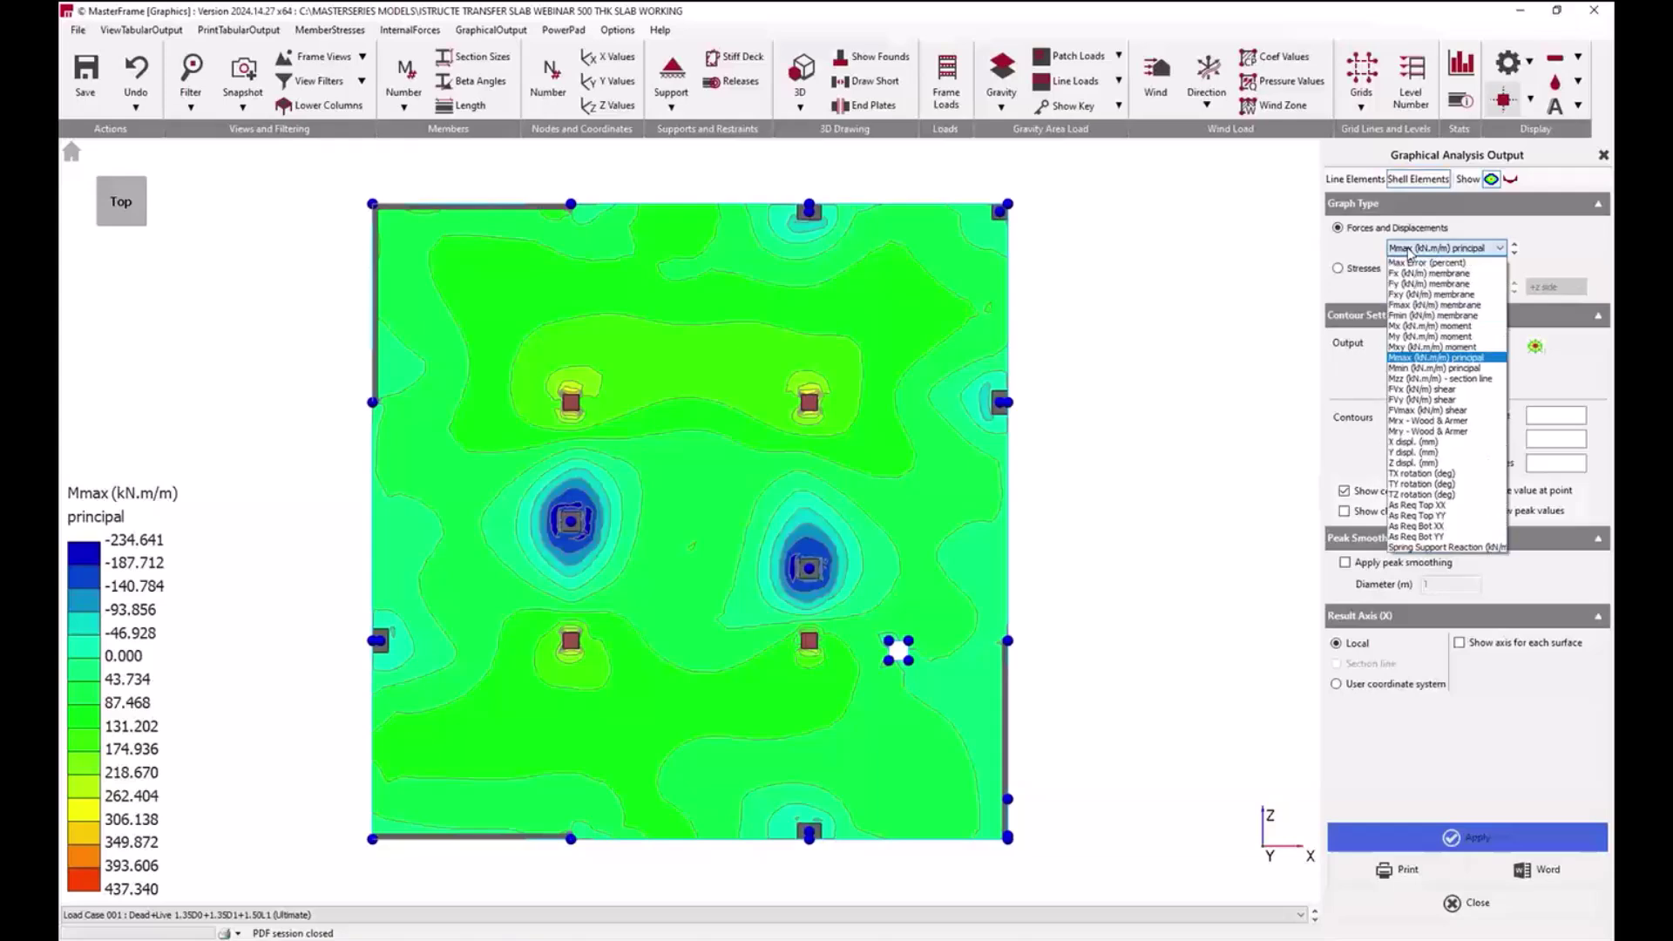
{"action": "left_click", "coordinate": [1437, 410]}
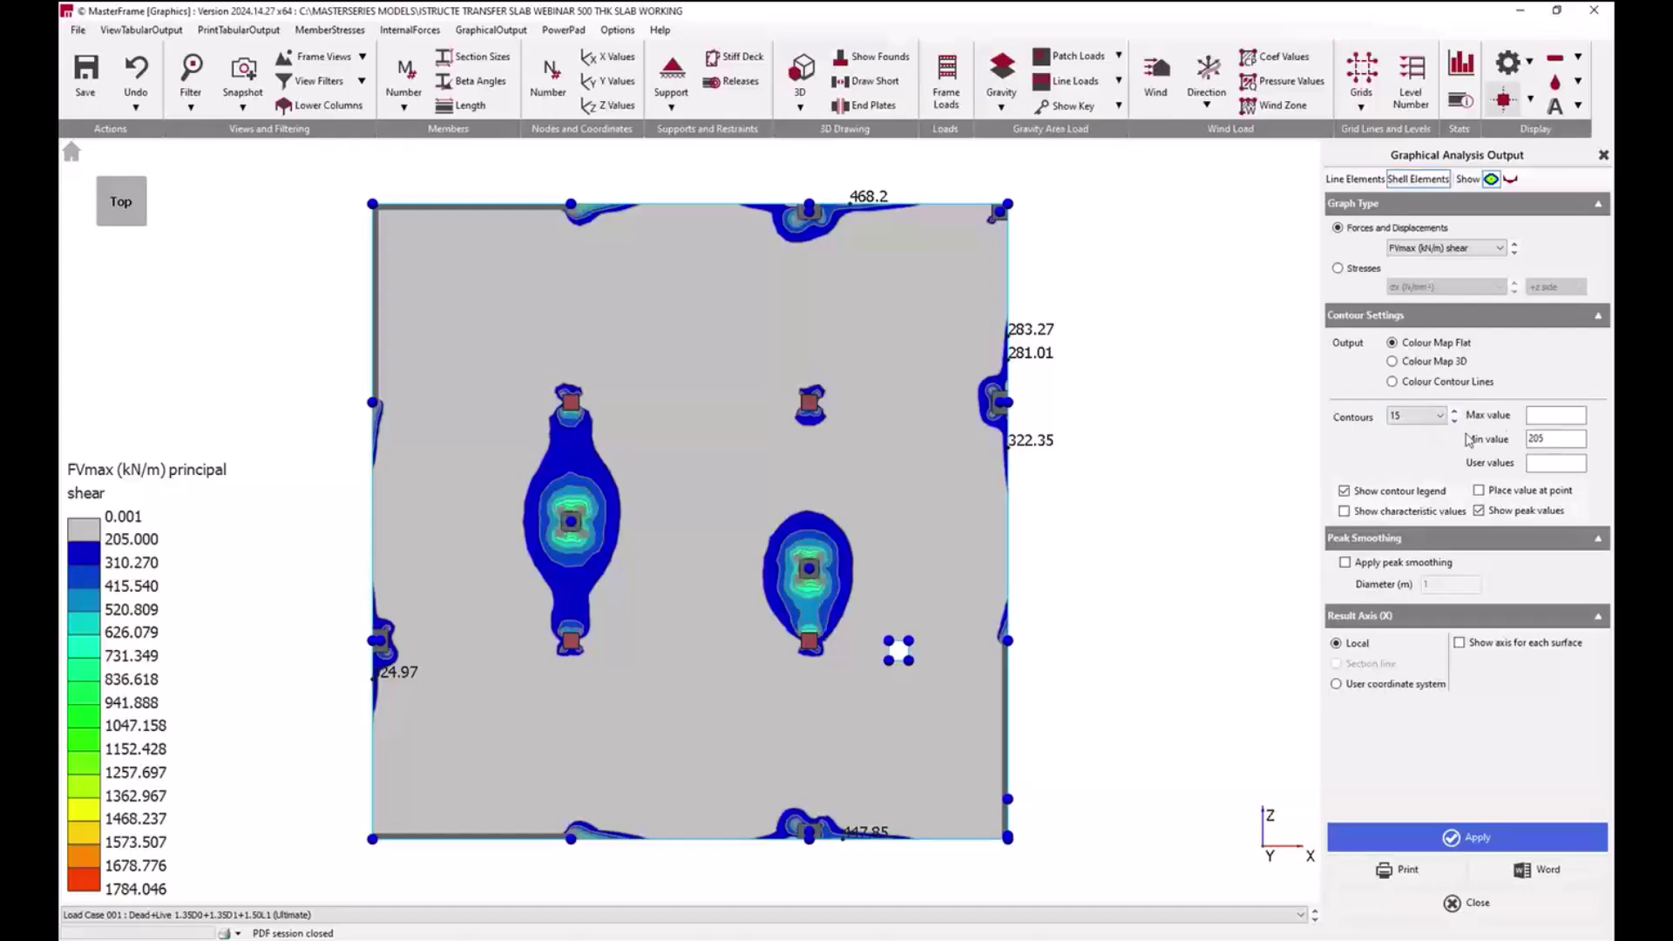
Step: Set the minimum value of the FVmax contours to 400, replace it with 300, and inspect the slab in 3D
{"action": "double_click", "coordinate": [1540, 438]}
{"action": "left_click", "coordinate": [1440, 841]}
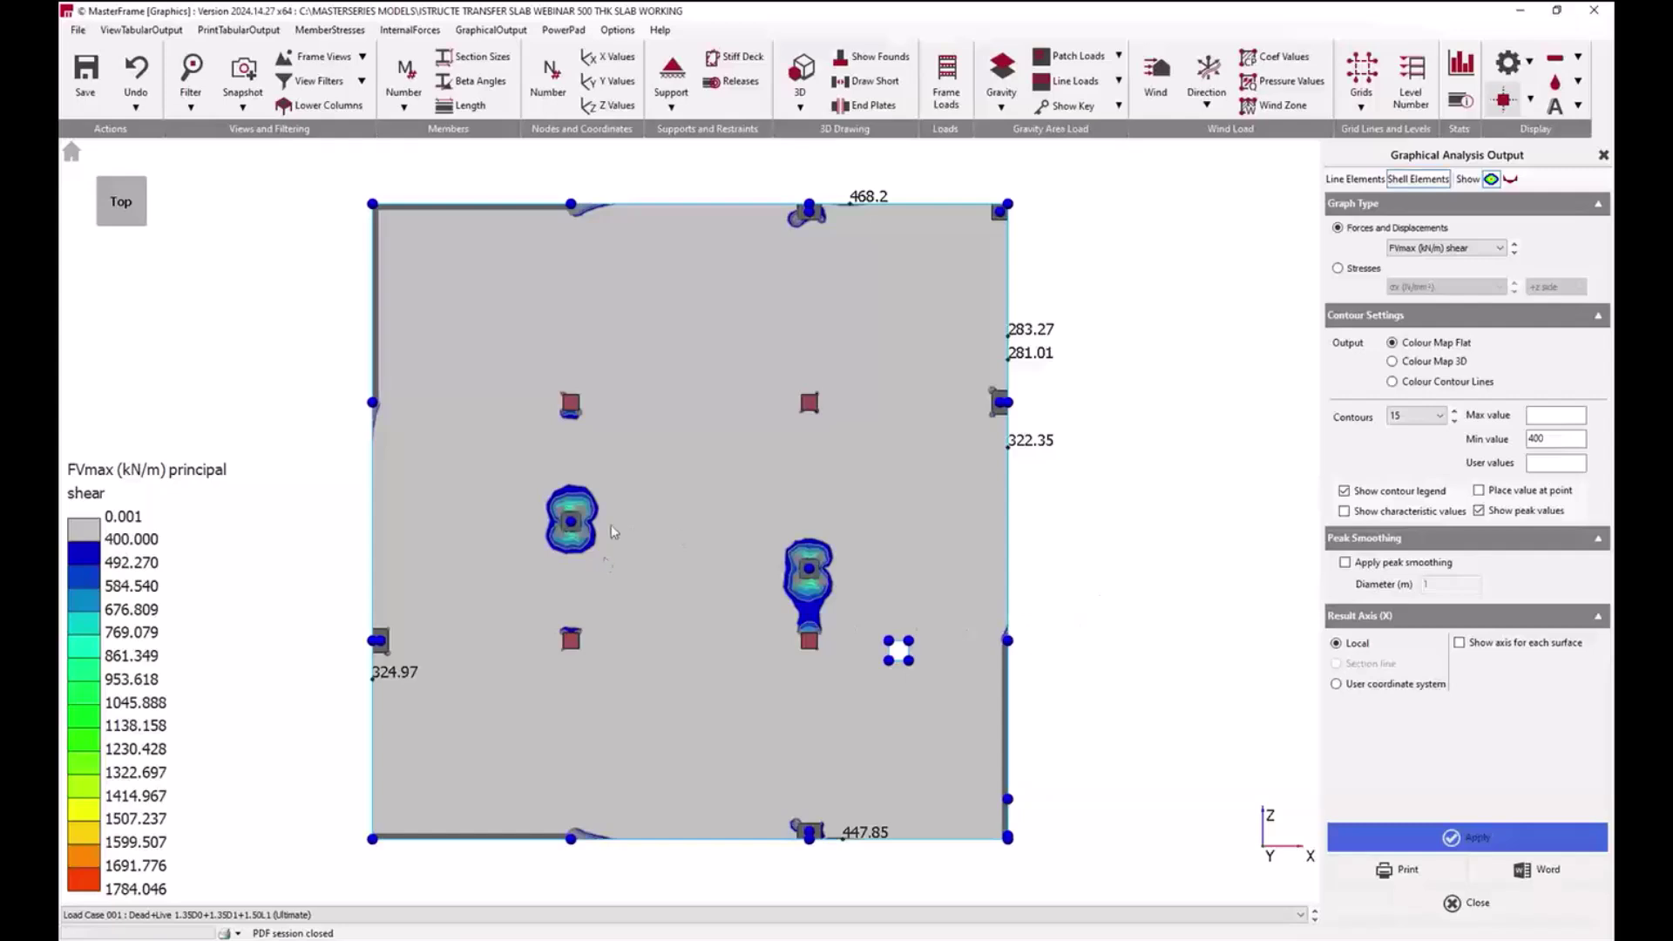
{"action": "double_click", "coordinate": [1525, 439]}
{"action": "type", "text": "300"}
{"action": "left_click", "coordinate": [1503, 835]}
{"action": "middle_click_drag", "start_coordinate": [630, 526], "coordinate": [592, 381]}
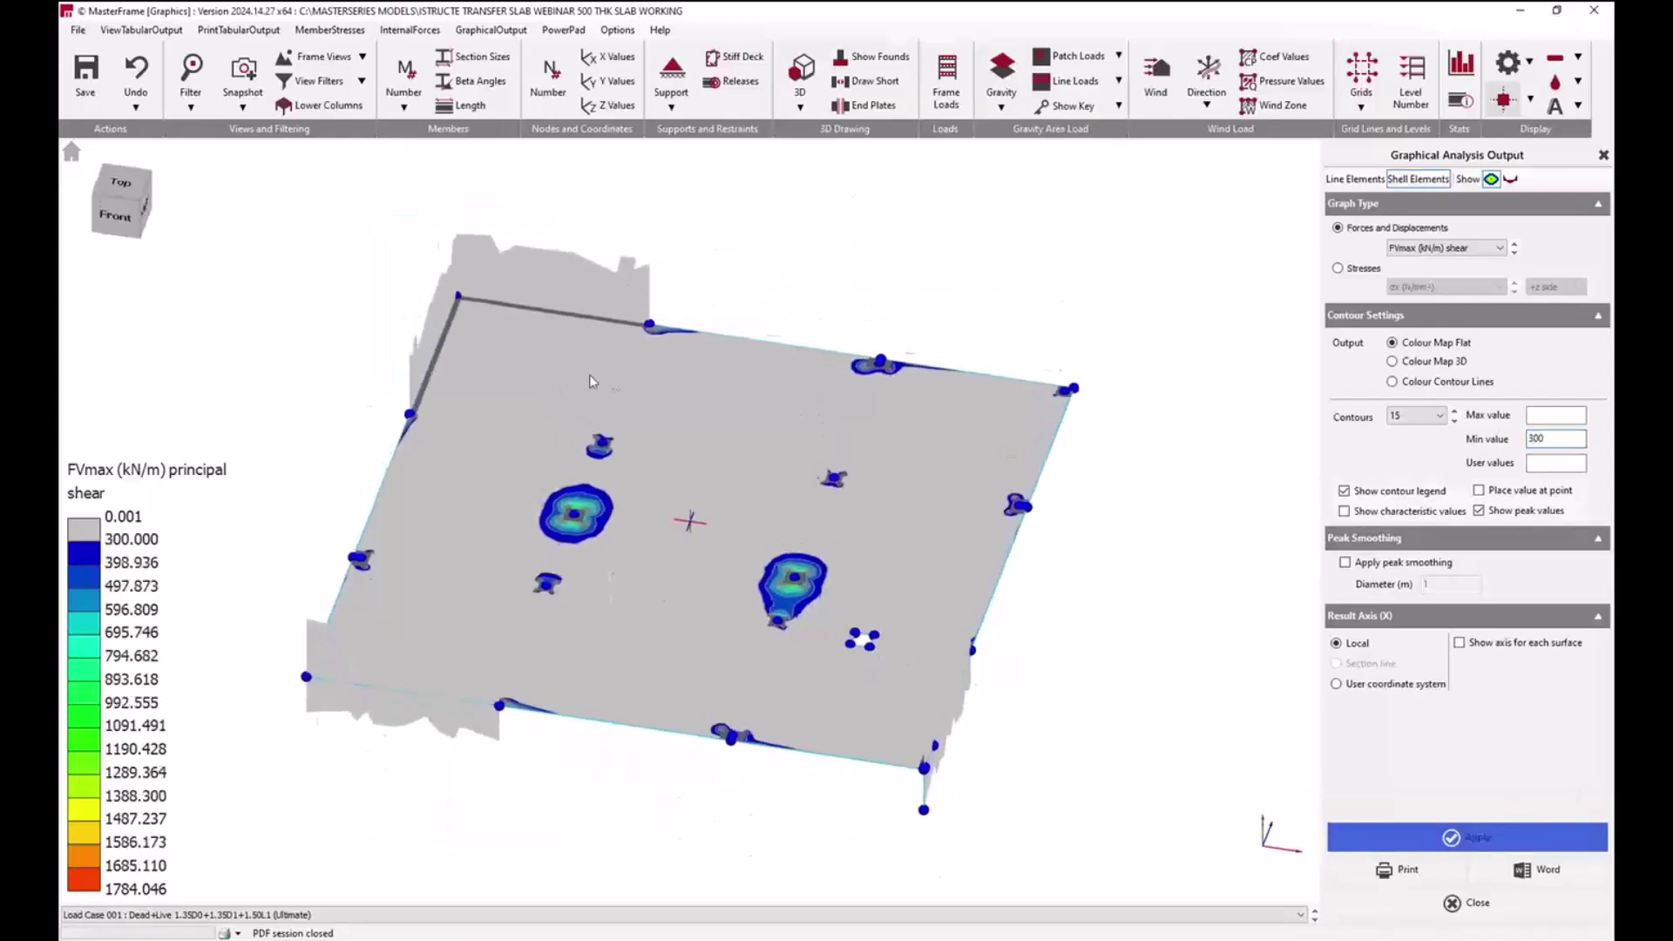
{"action": "scroll", "coordinate": [592, 533], "scroll_direction": "up", "scroll_amount": 3}
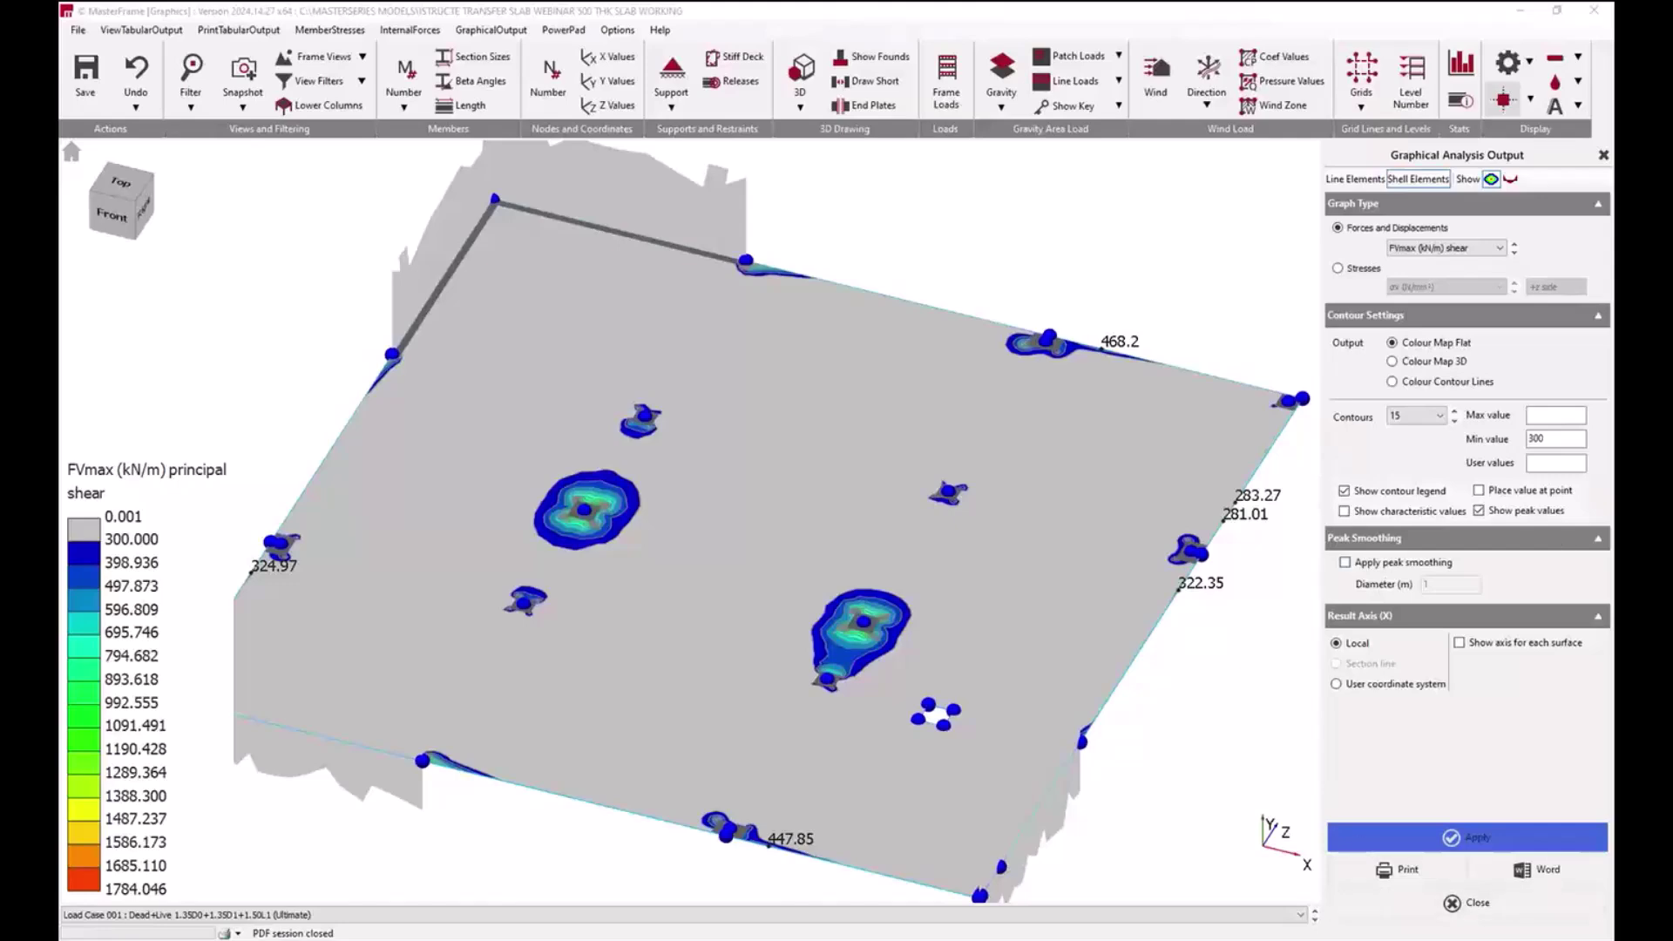
Step: Switch to the Transfer Slab Design PDF and find Figure 16 on checking reinforcement outside the direct transfer zone
{"action": "key", "text": "alt+Tab"}
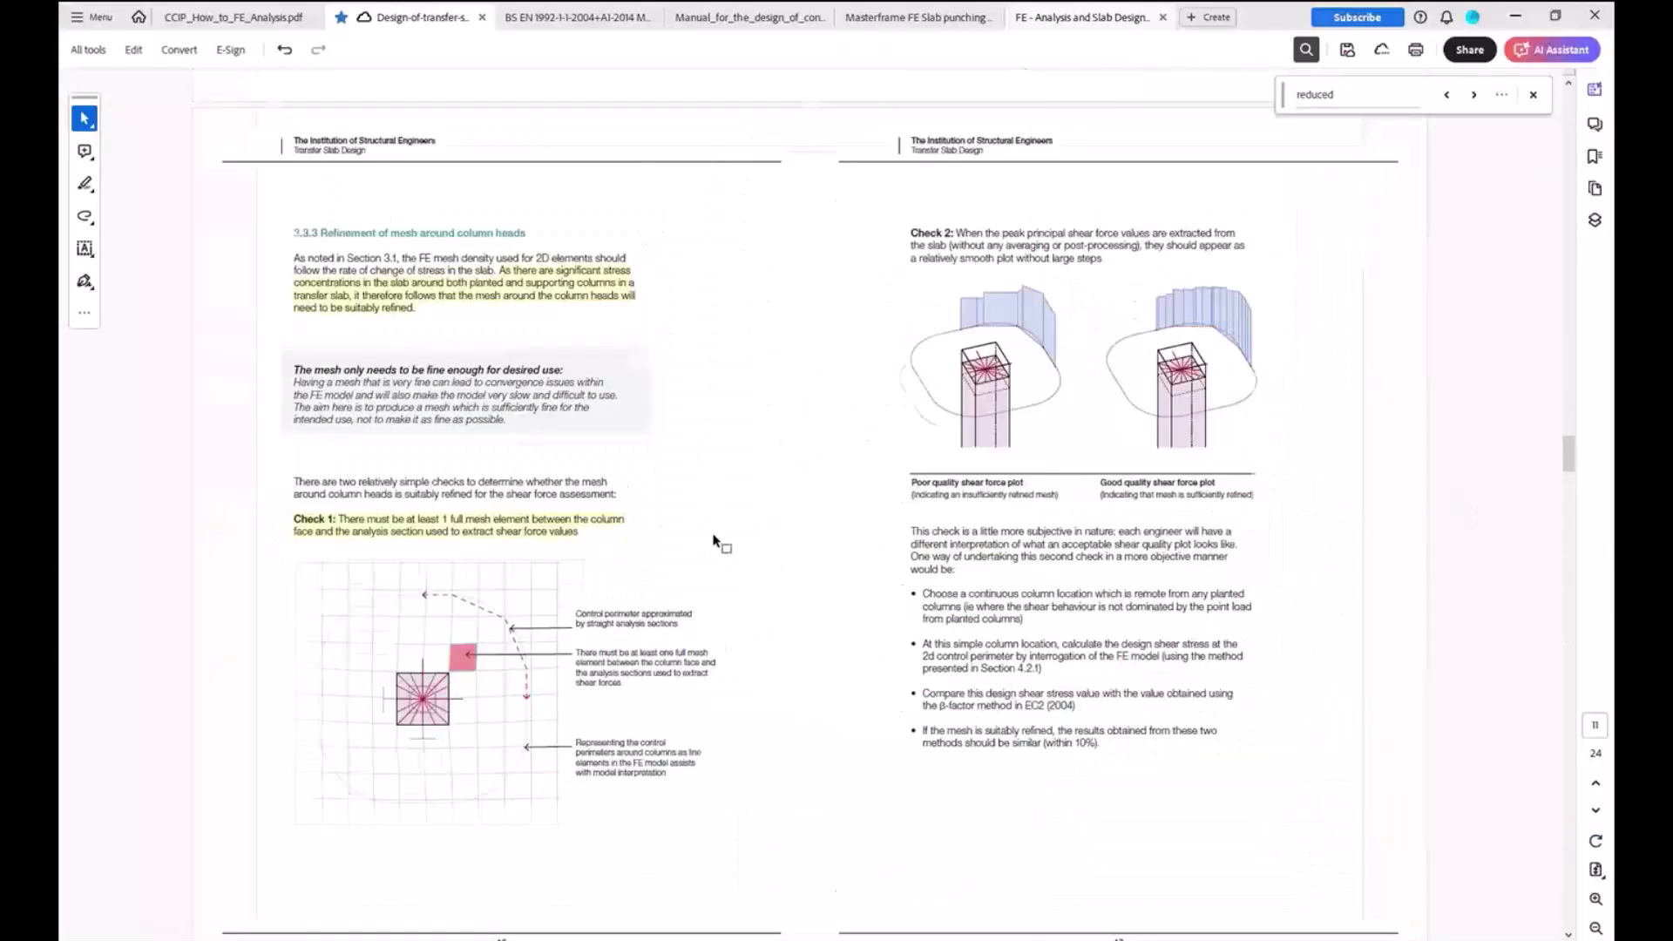
{"action": "scroll", "coordinate": [713, 540], "scroll_direction": "down", "scroll_amount": 5, "text": "ctrl"}
{"action": "scroll", "coordinate": [736, 711], "scroll_direction": "down", "scroll_amount": 10}
{"action": "scroll", "coordinate": [736, 711], "scroll_direction": "up", "scroll_amount": 2}
{"action": "scroll", "coordinate": [735, 711], "scroll_direction": "down", "scroll_amount": 8}
{"action": "scroll", "coordinate": [730, 711], "scroll_direction": "down", "scroll_amount": 4}
{"action": "scroll", "coordinate": [728, 721], "scroll_direction": "down", "scroll_amount": 6}
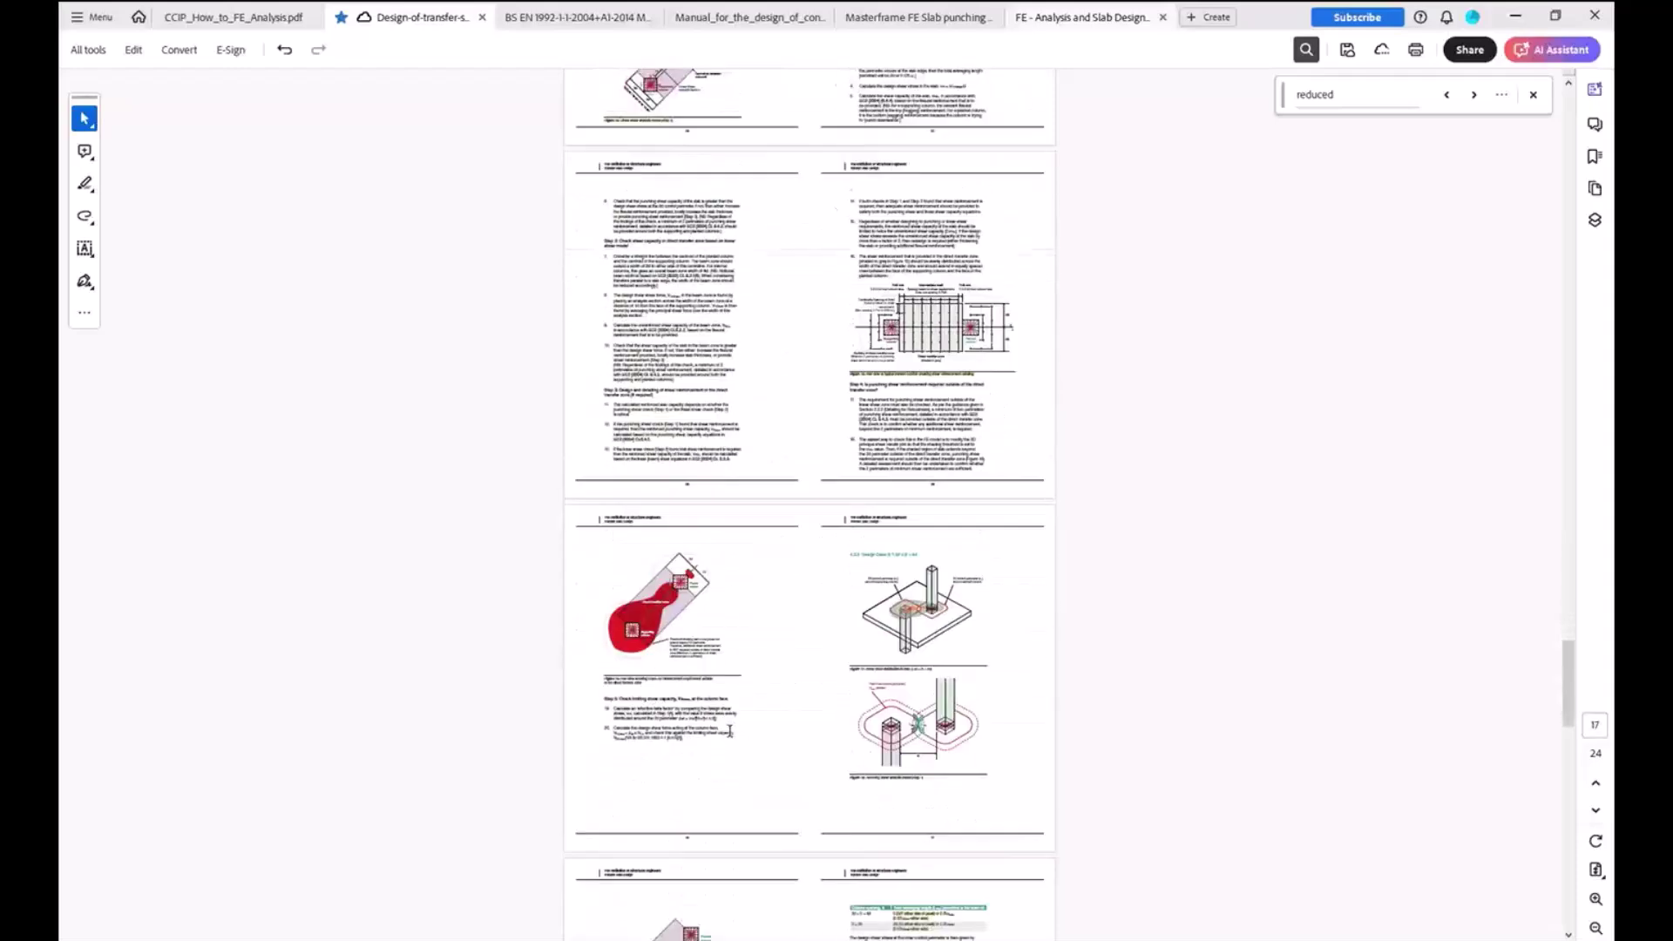
{"action": "scroll", "coordinate": [731, 730], "scroll_direction": "up", "scroll_amount": 5, "text": "ctrl"}
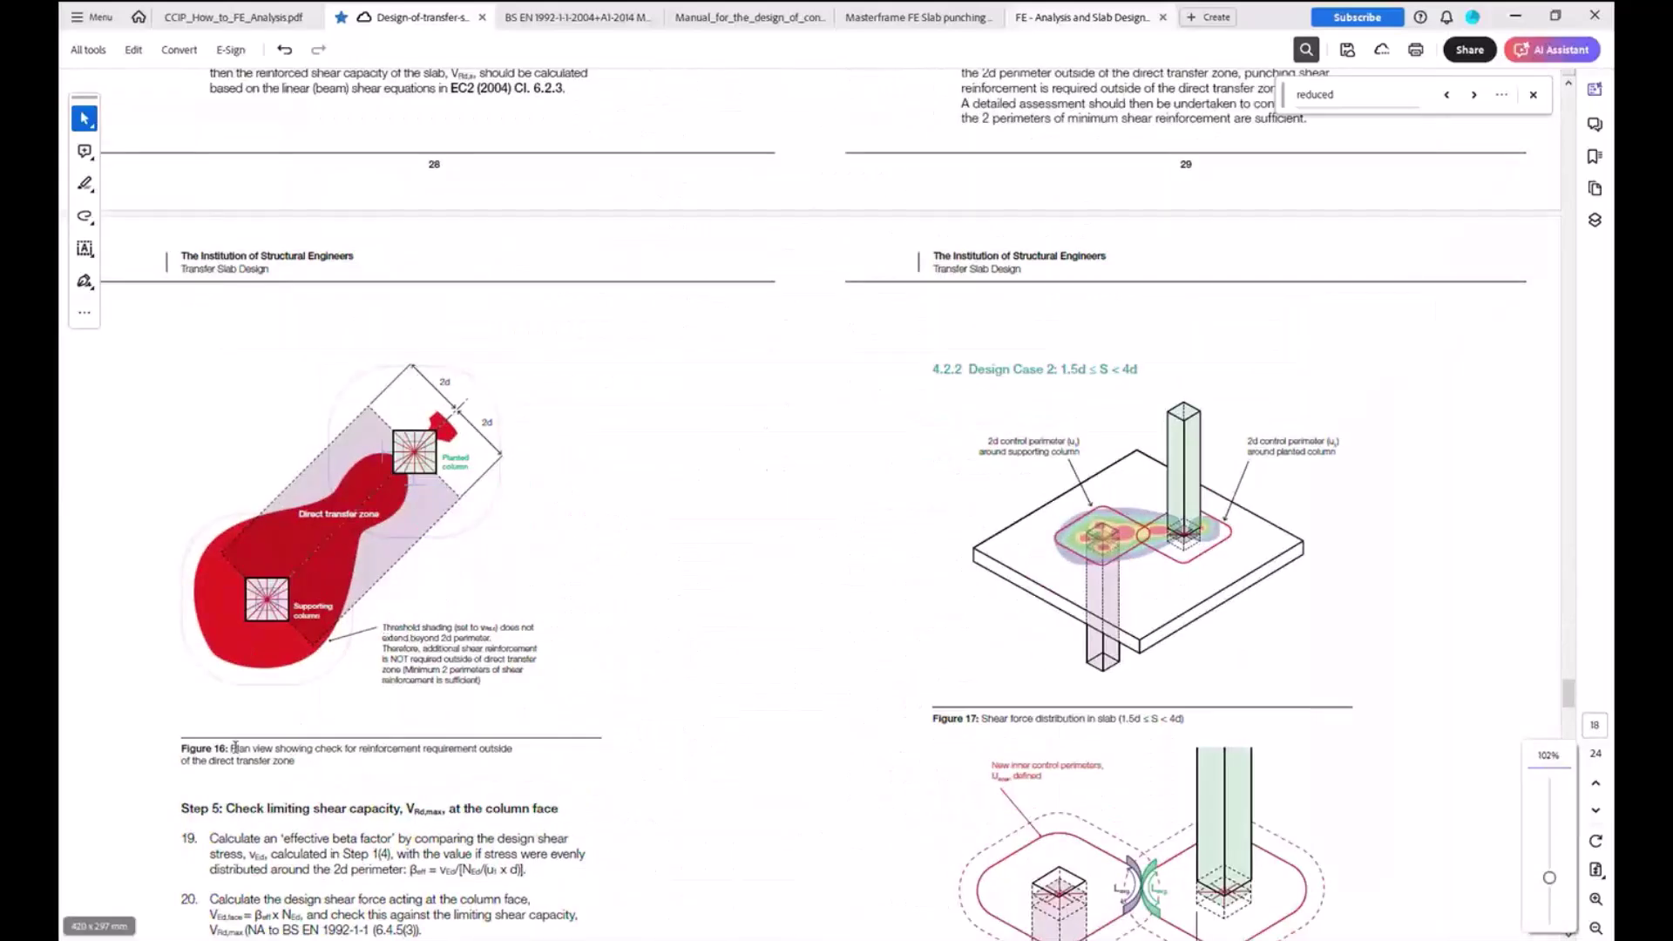
{"action": "scroll", "coordinate": [577, 703], "scroll_direction": "up", "scroll_amount": 2}
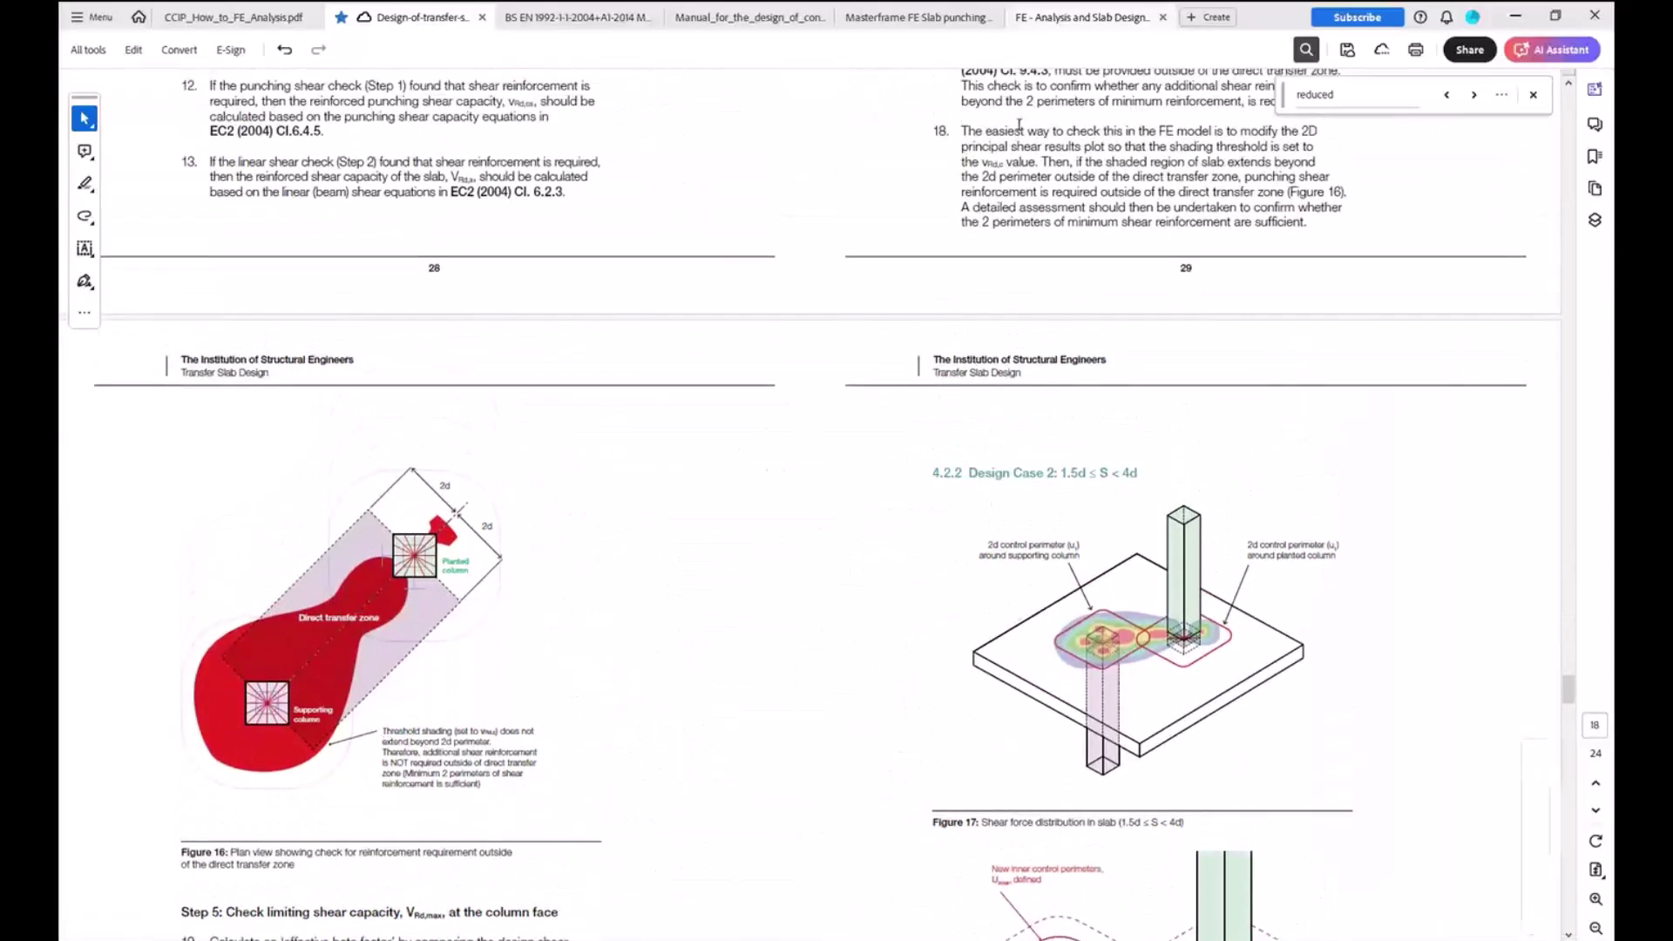
Step: Read item 18 on setting the principal shear plot's shading threshold to the vRd,c value
{"action": "left_click_drag", "start_coordinate": [966, 132], "coordinate": [1312, 223]}
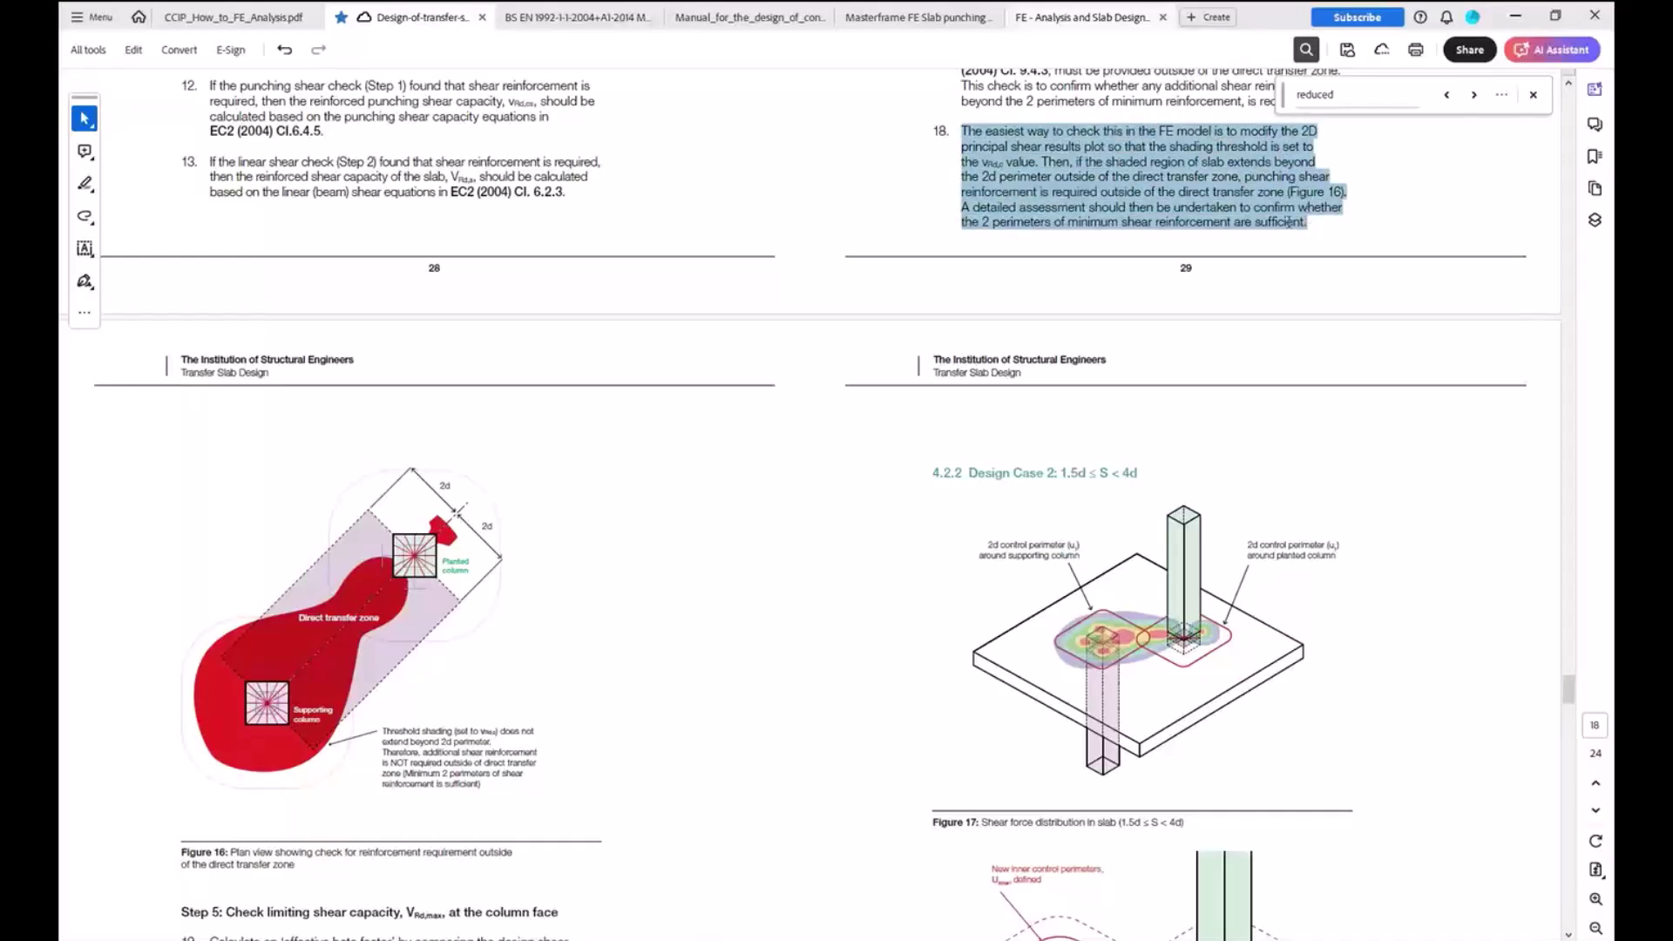
{"action": "left_click", "coordinate": [1188, 151]}
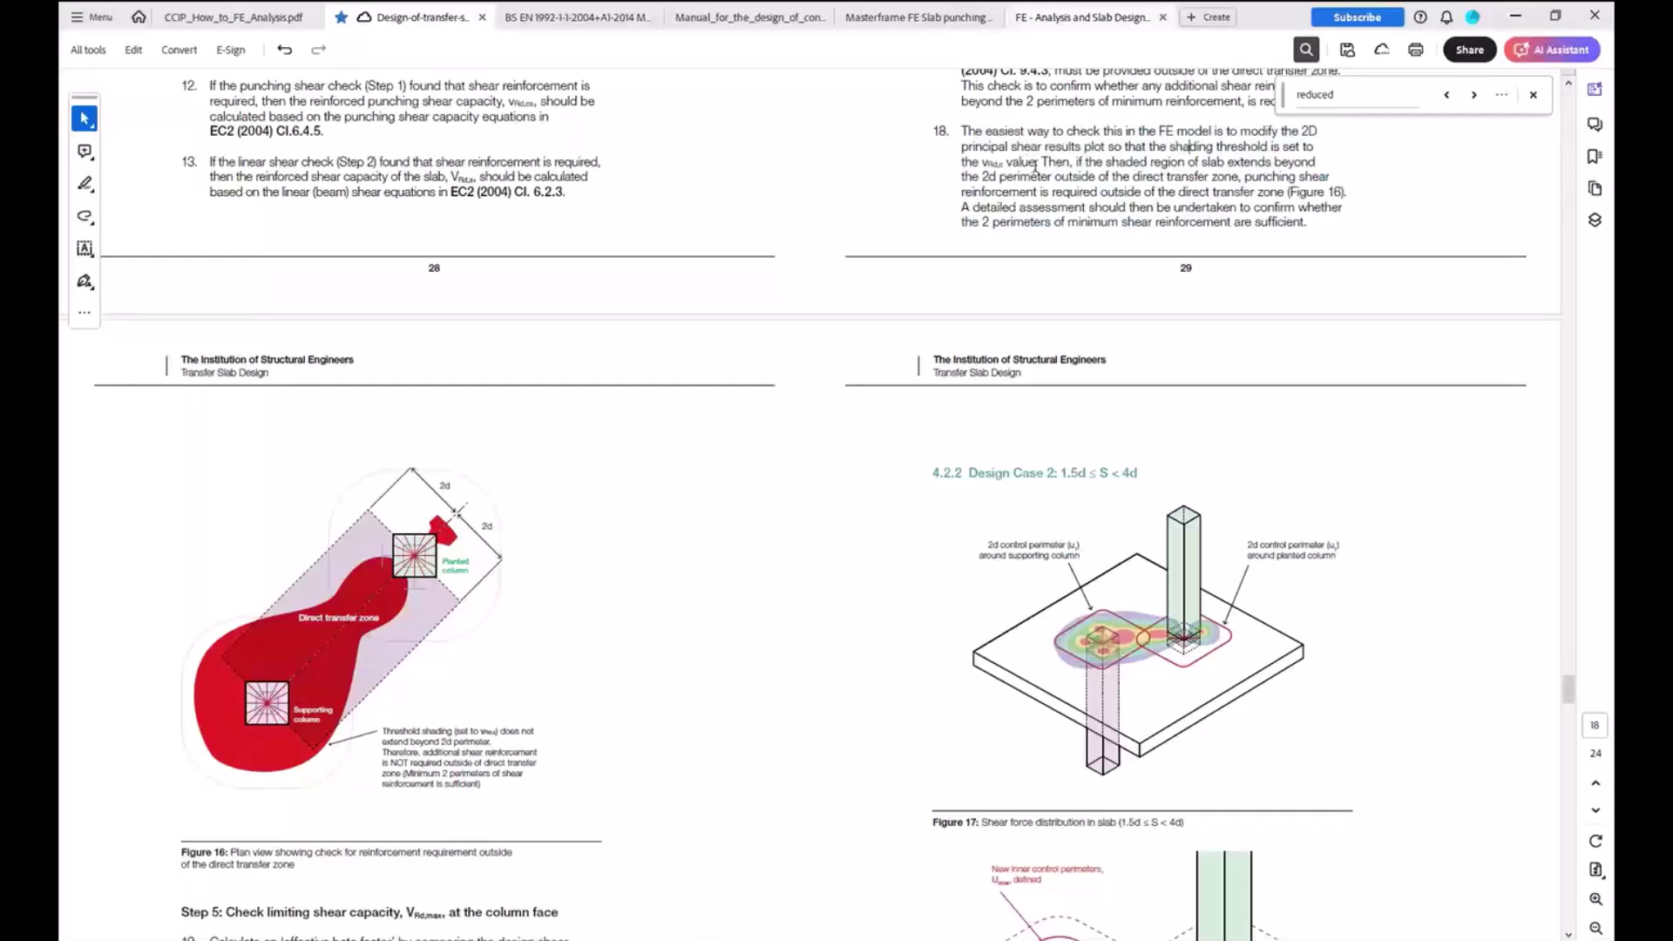
{"action": "left_click_drag", "start_coordinate": [964, 128], "coordinate": [1037, 163]}
{"action": "left_click", "coordinate": [1075, 193]}
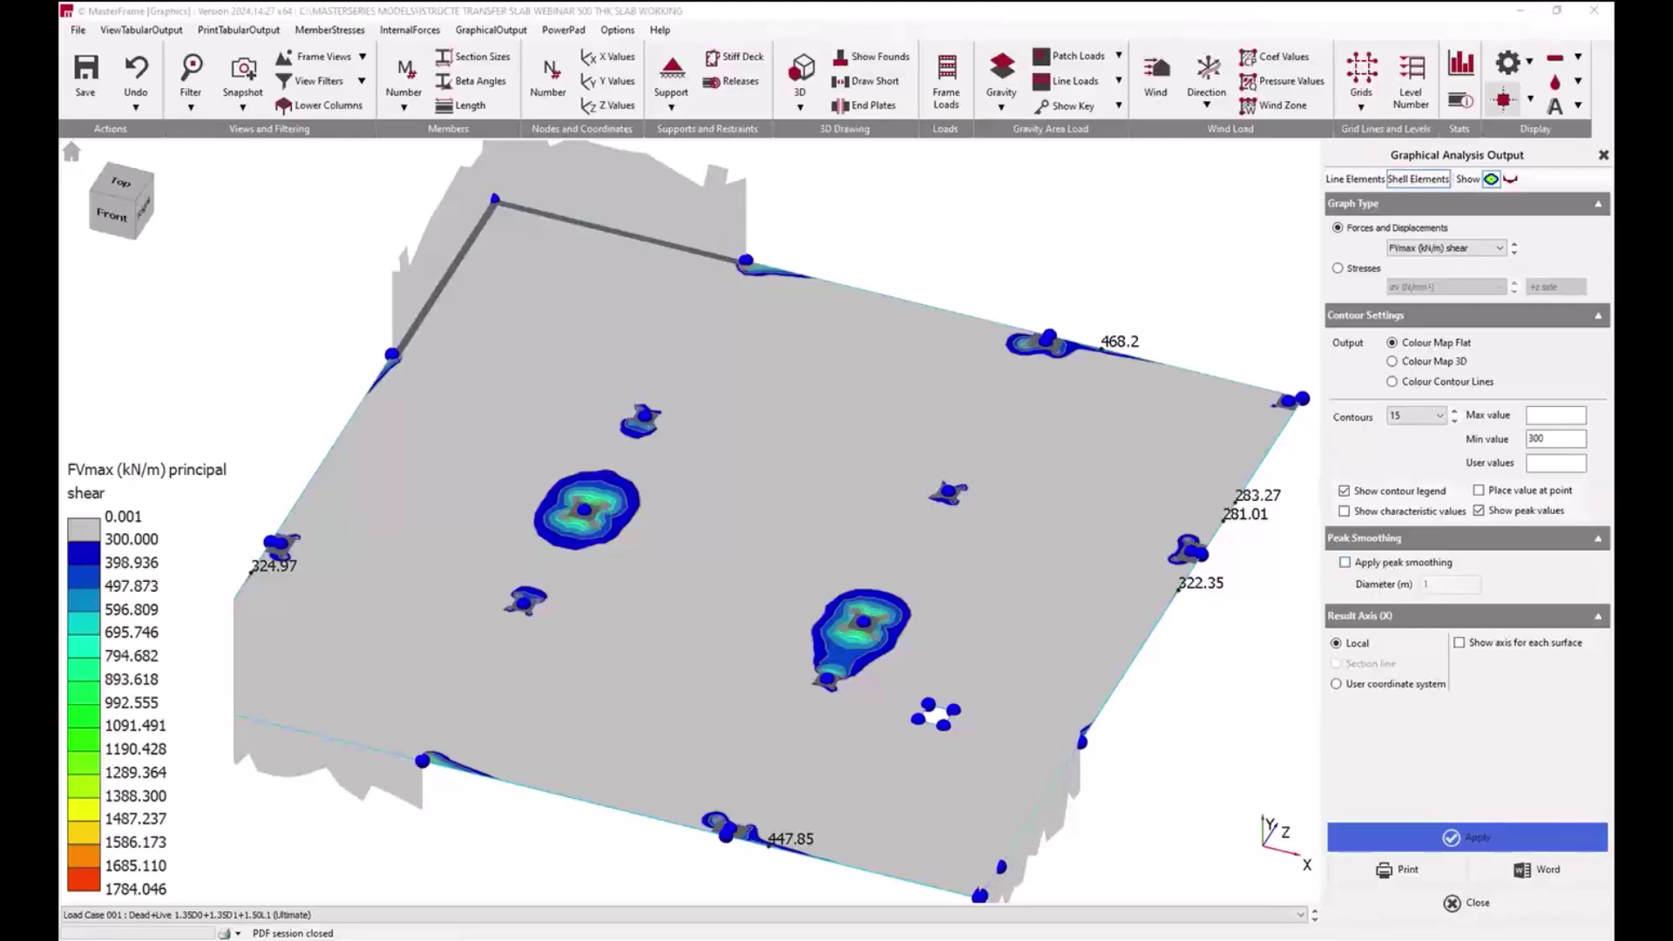
Step: Return to MasterFrame and switch the shell element output from contours to section diagrams on the FE surfaces
{"action": "left_click", "coordinate": [1510, 181]}
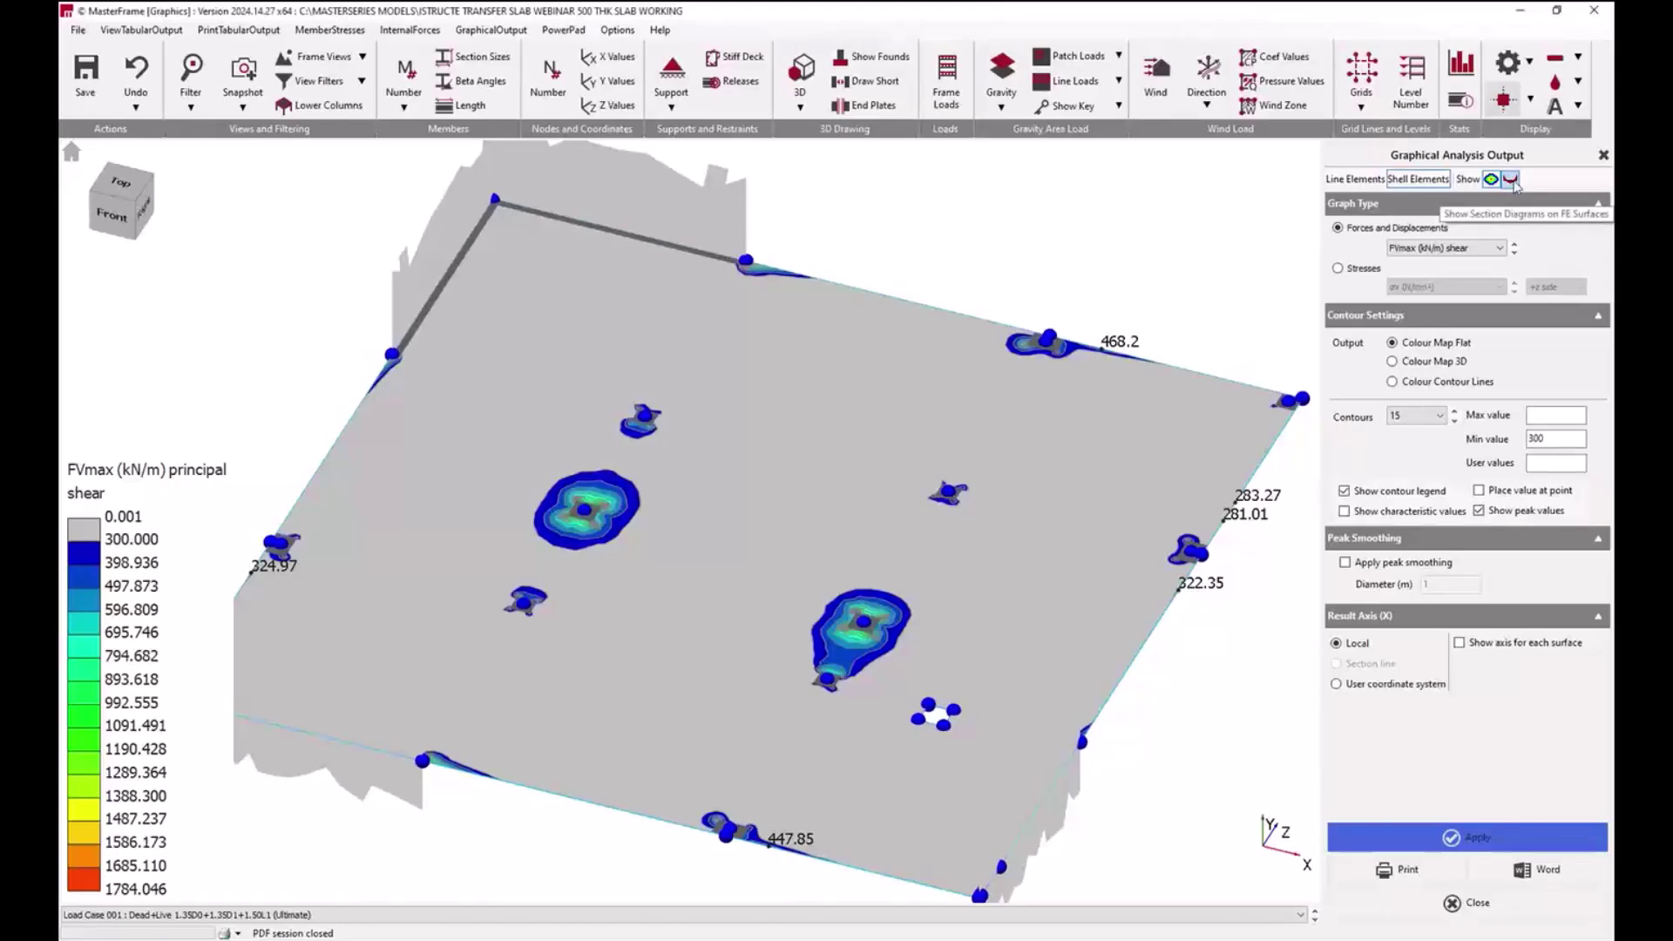
{"action": "left_click", "coordinate": [1513, 182]}
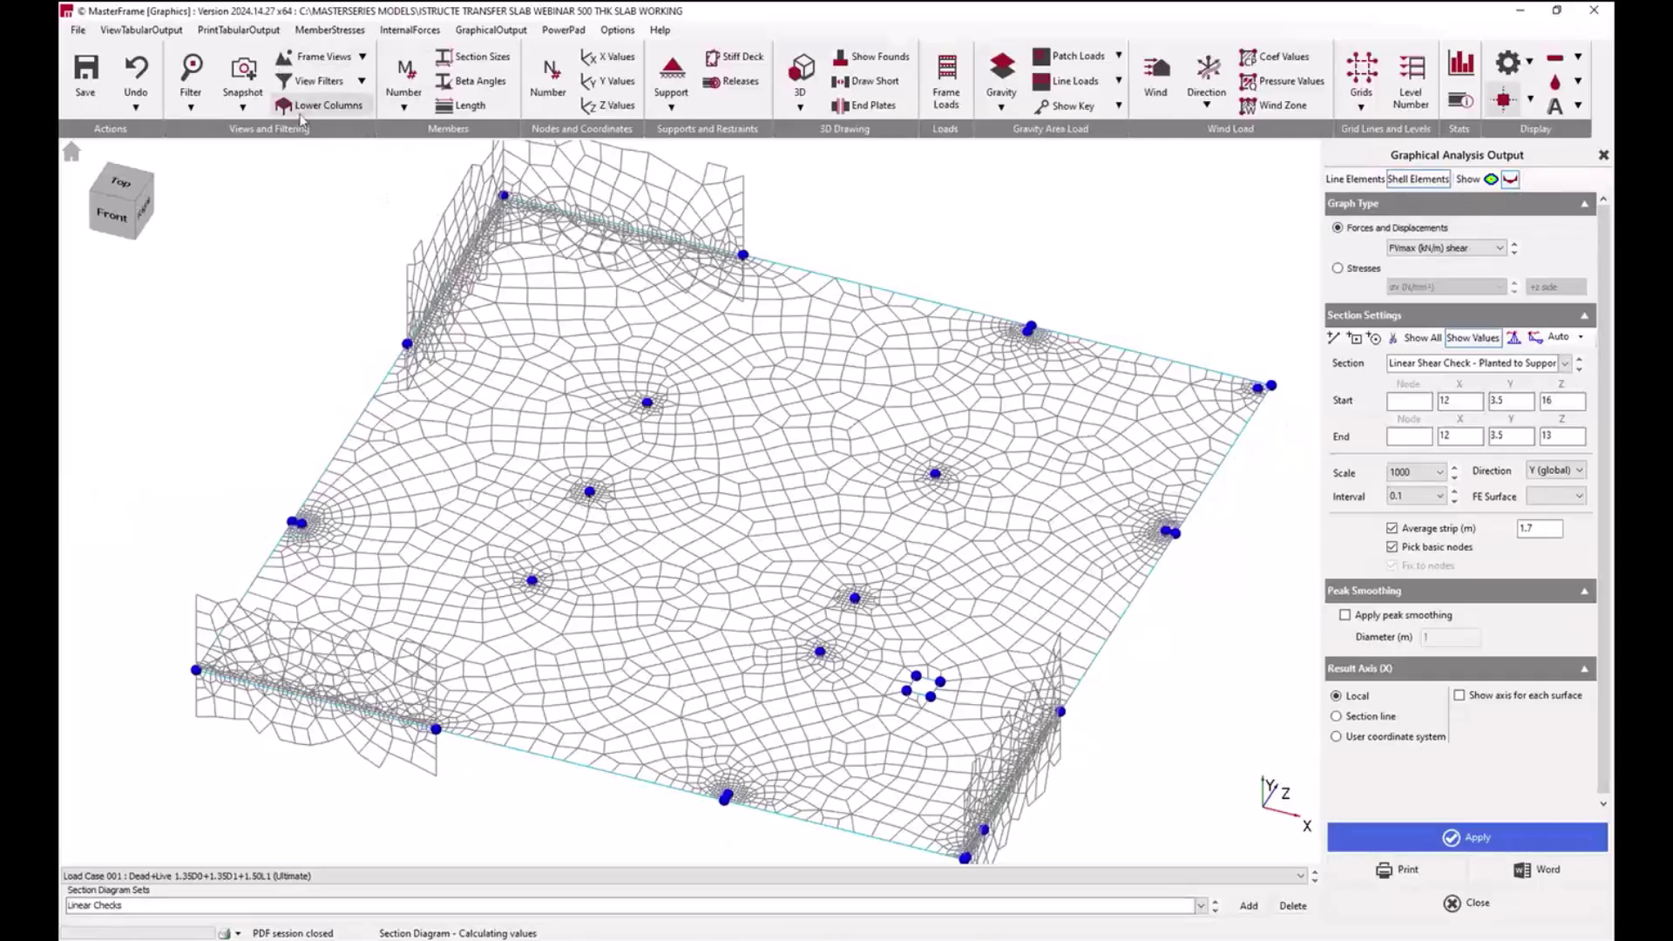
Step: Try to filter the model view by its member viewing groups
{"action": "left_click", "coordinate": [324, 83]}
{"action": "left_click", "coordinate": [321, 81]}
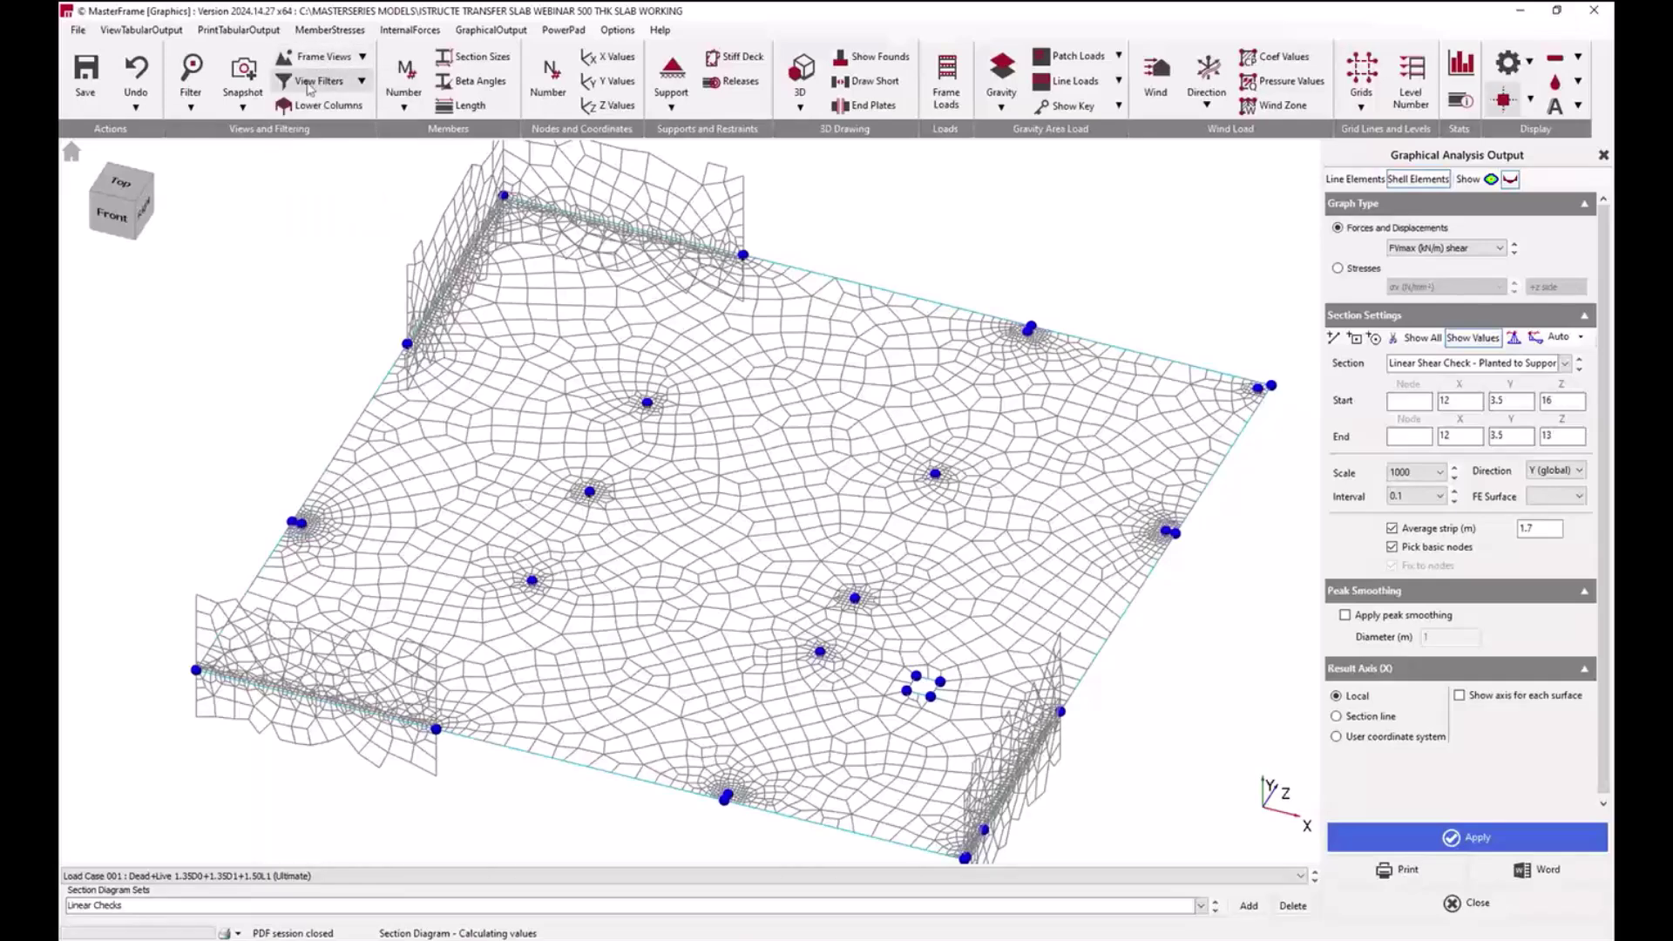
{"action": "left_click", "coordinate": [321, 82]}
{"action": "left_click", "coordinate": [281, 144]}
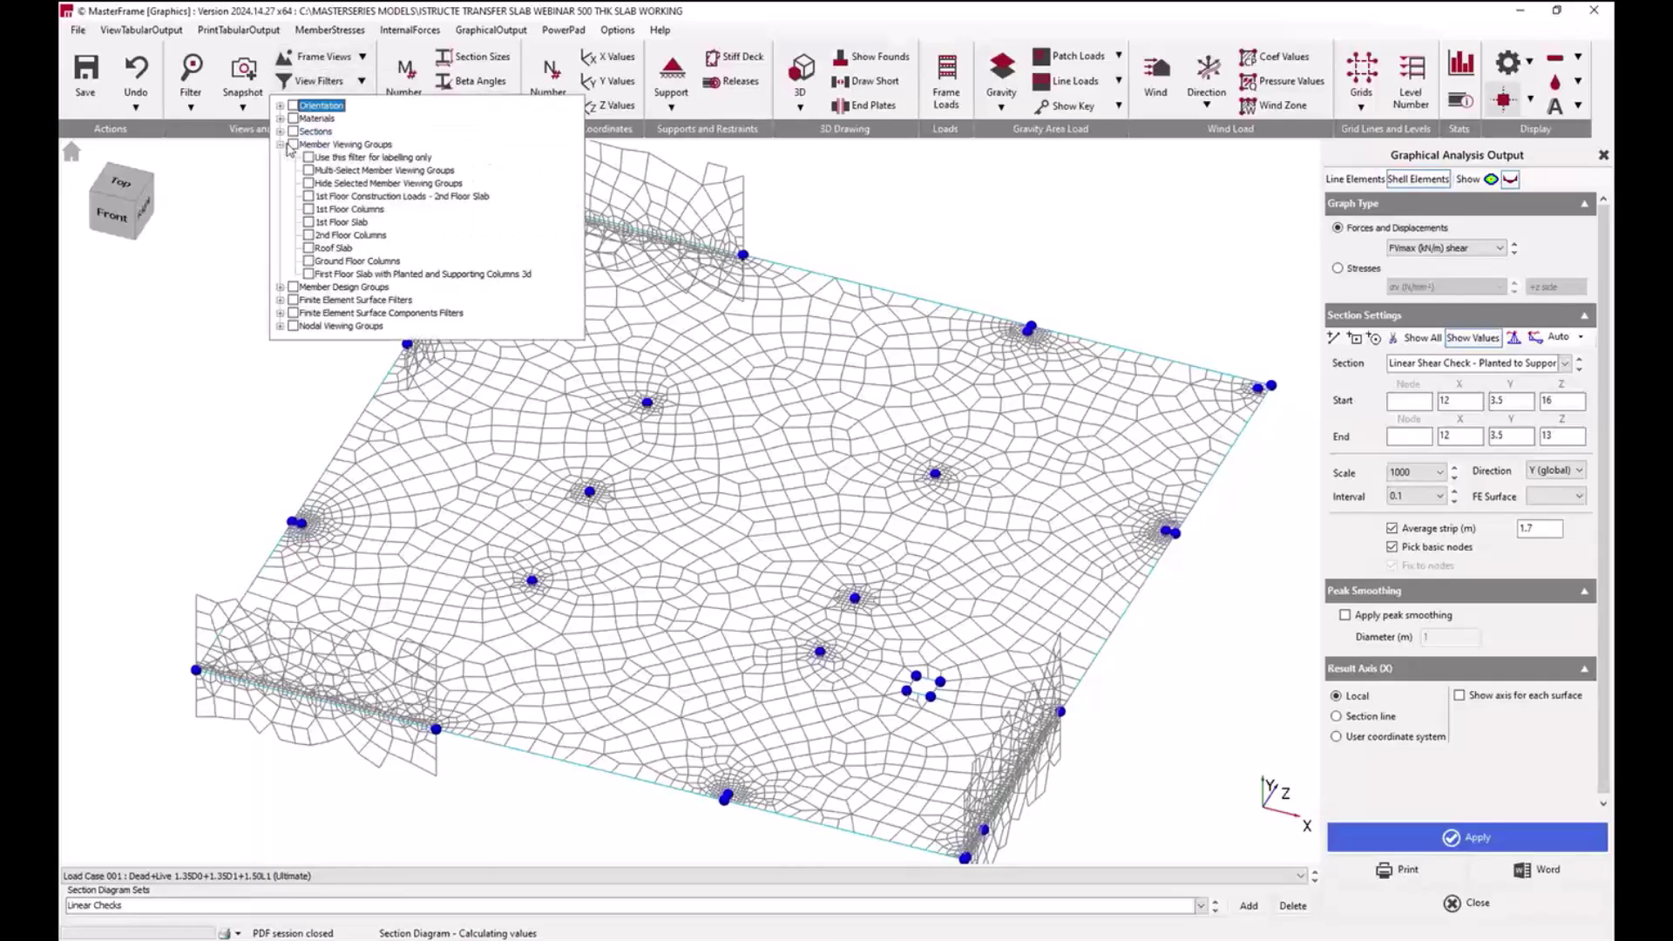
{"action": "left_click", "coordinate": [309, 274]}
{"action": "left_click", "coordinate": [72, 153]}
{"action": "left_click", "coordinate": [321, 82]}
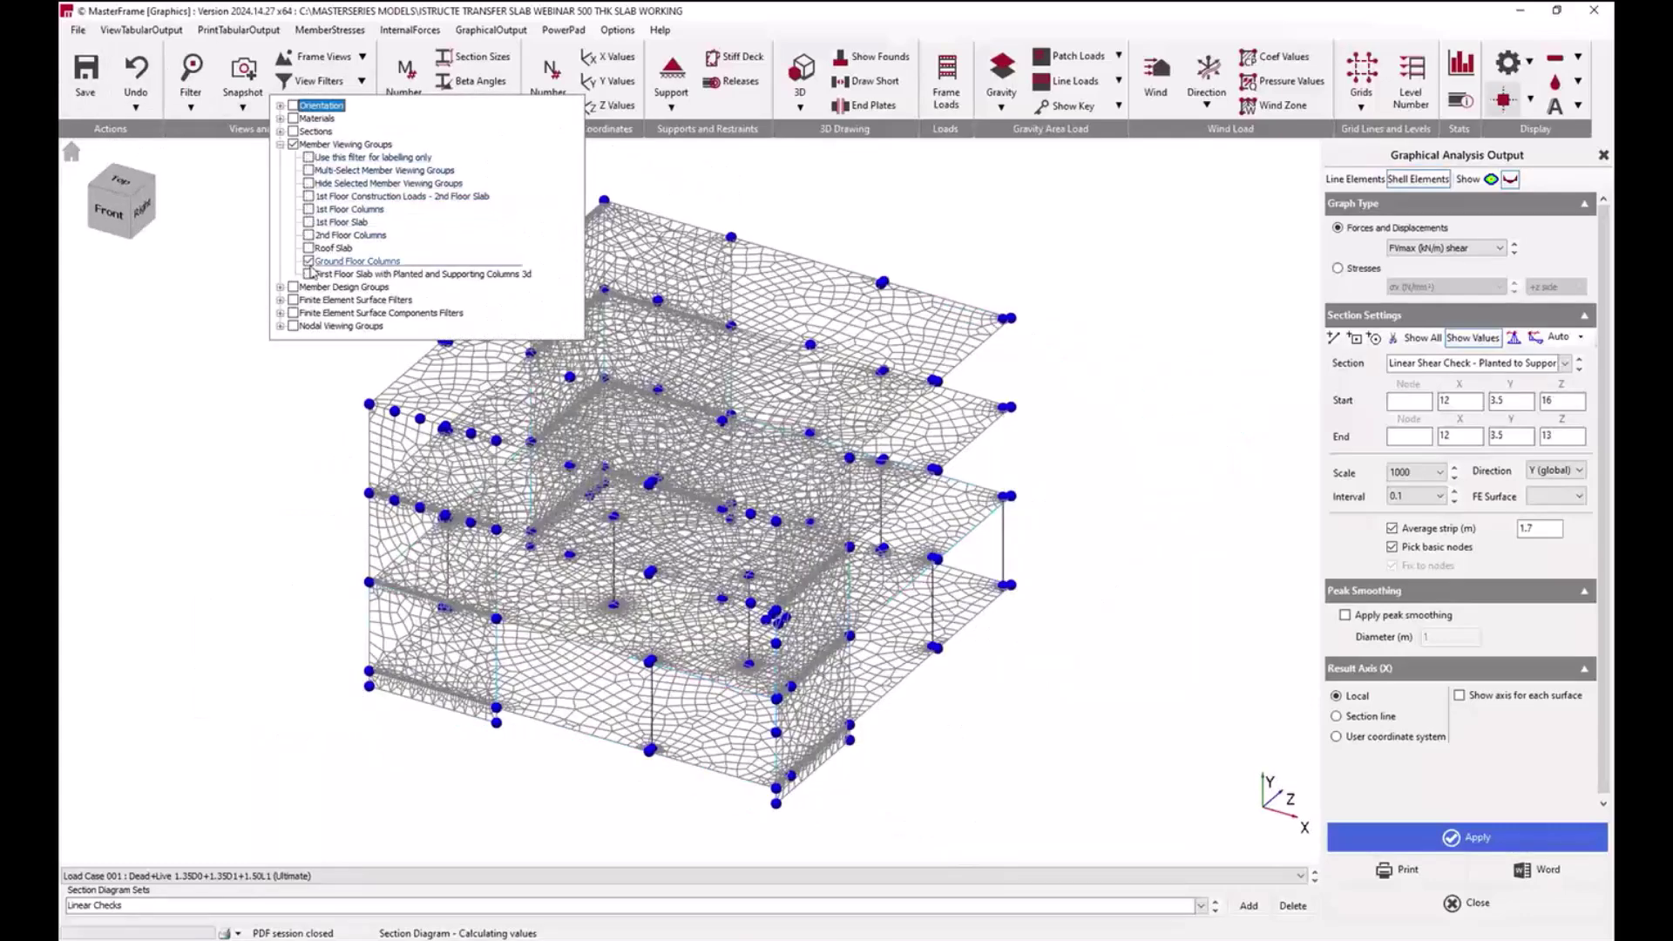
{"action": "left_click", "coordinate": [308, 183]}
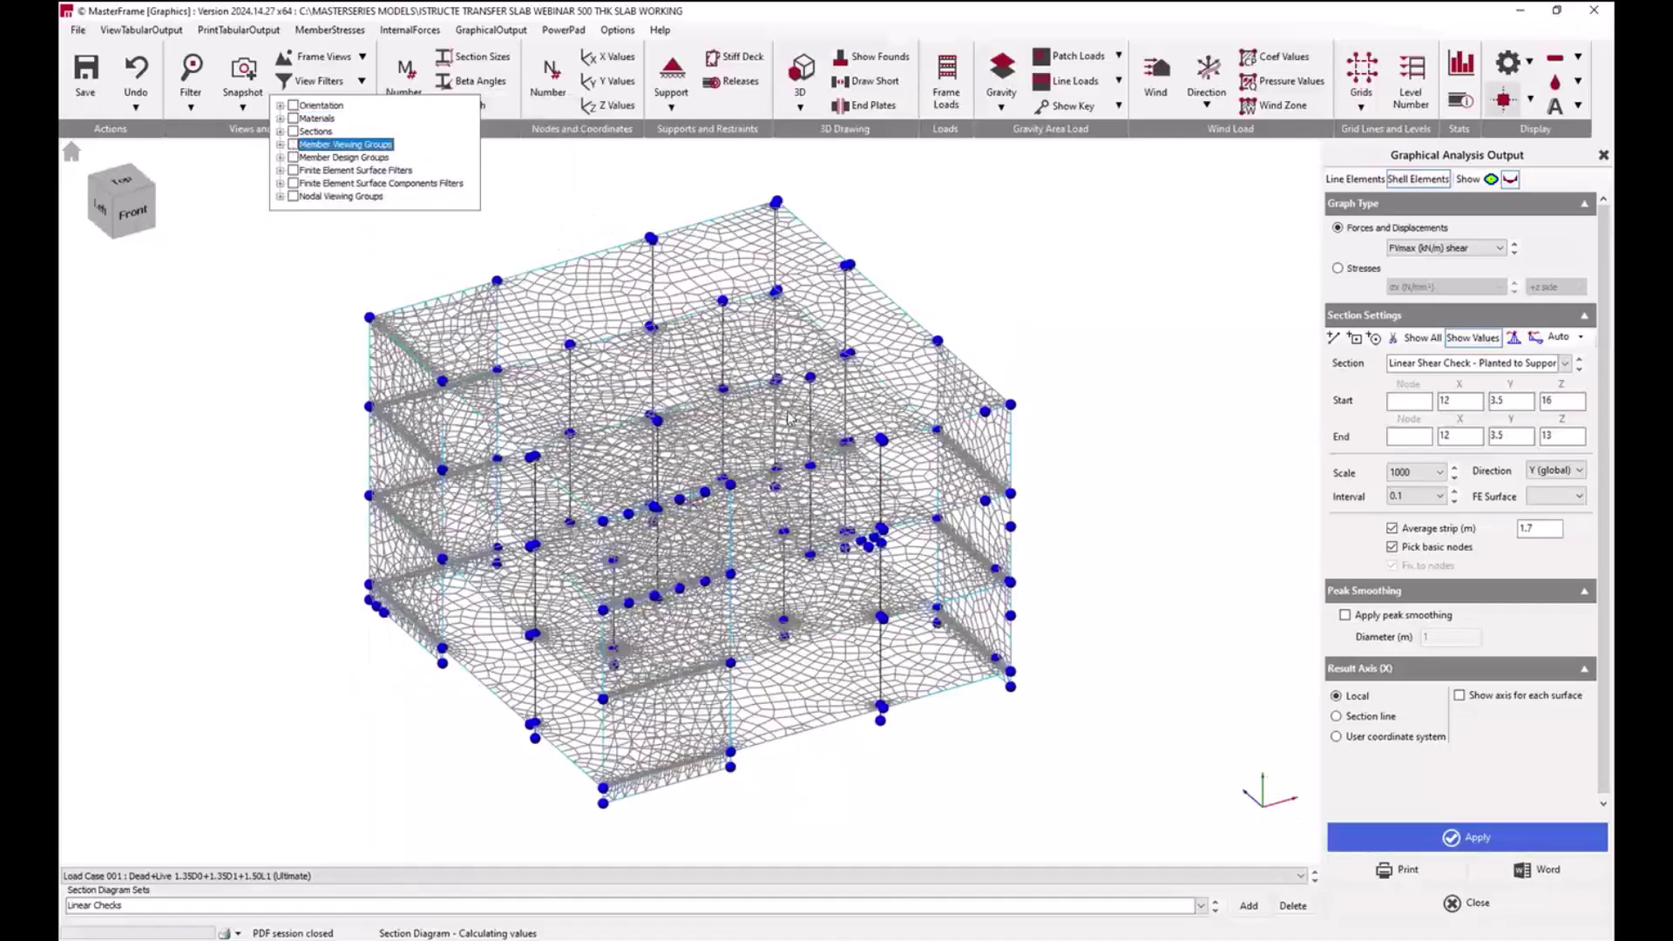
Step: Isolate the Plan at Level 1 frame view and inspect the transfer slab mesh around the columns in 3D
{"action": "left_click", "coordinate": [330, 57]}
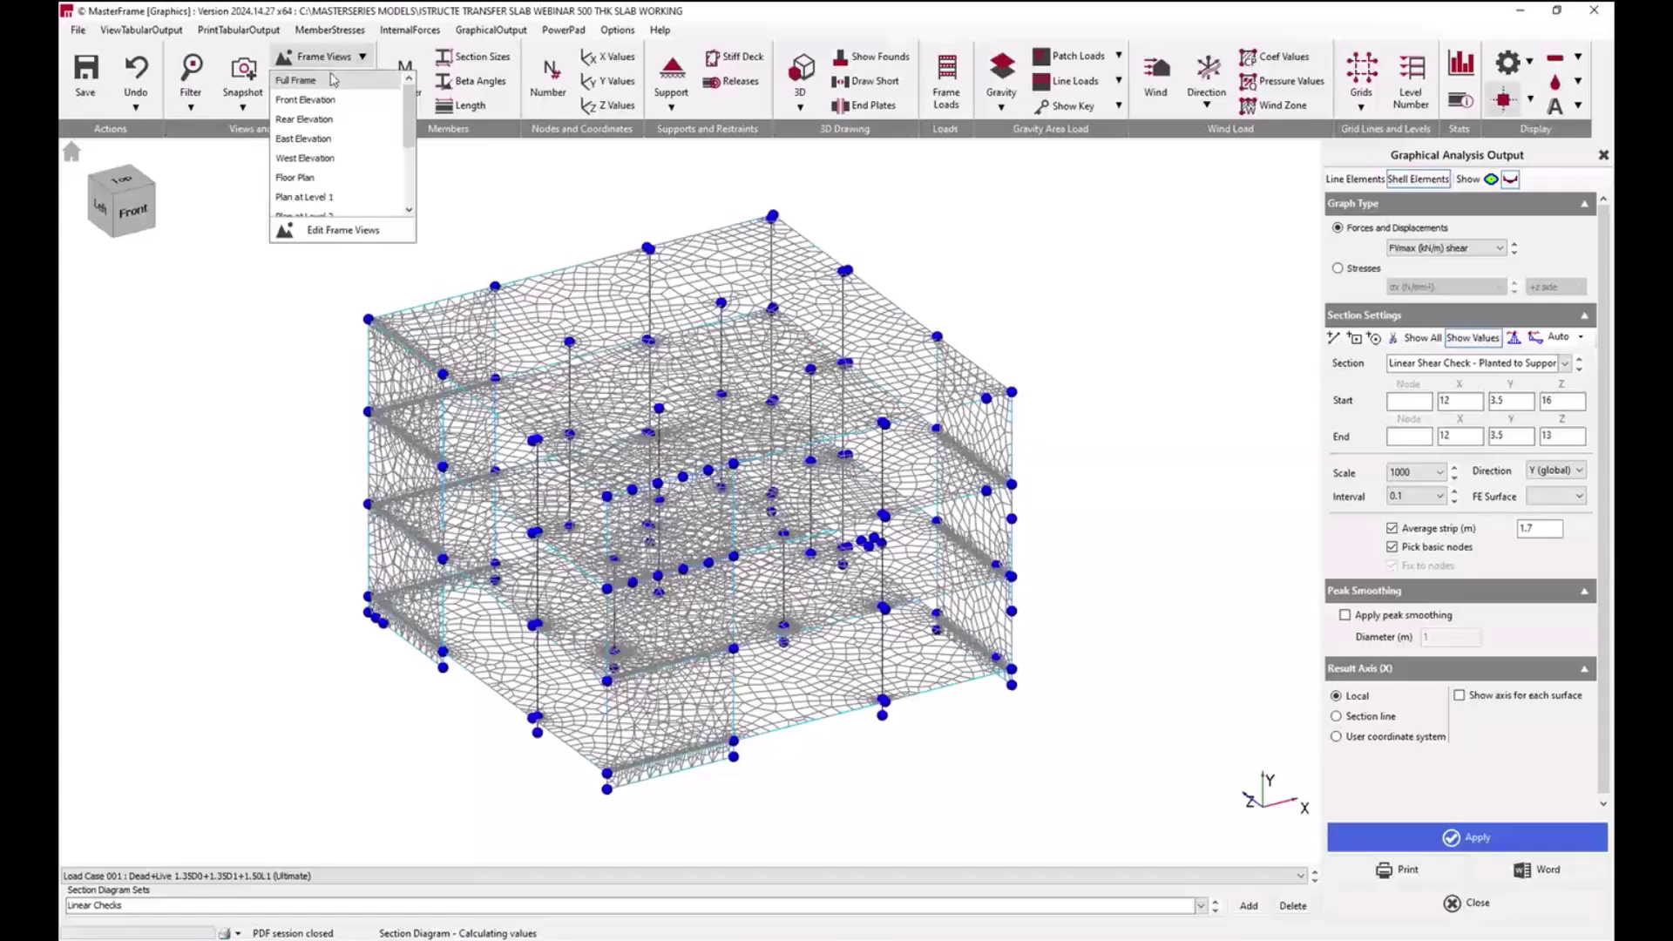
{"action": "left_click", "coordinate": [342, 197]}
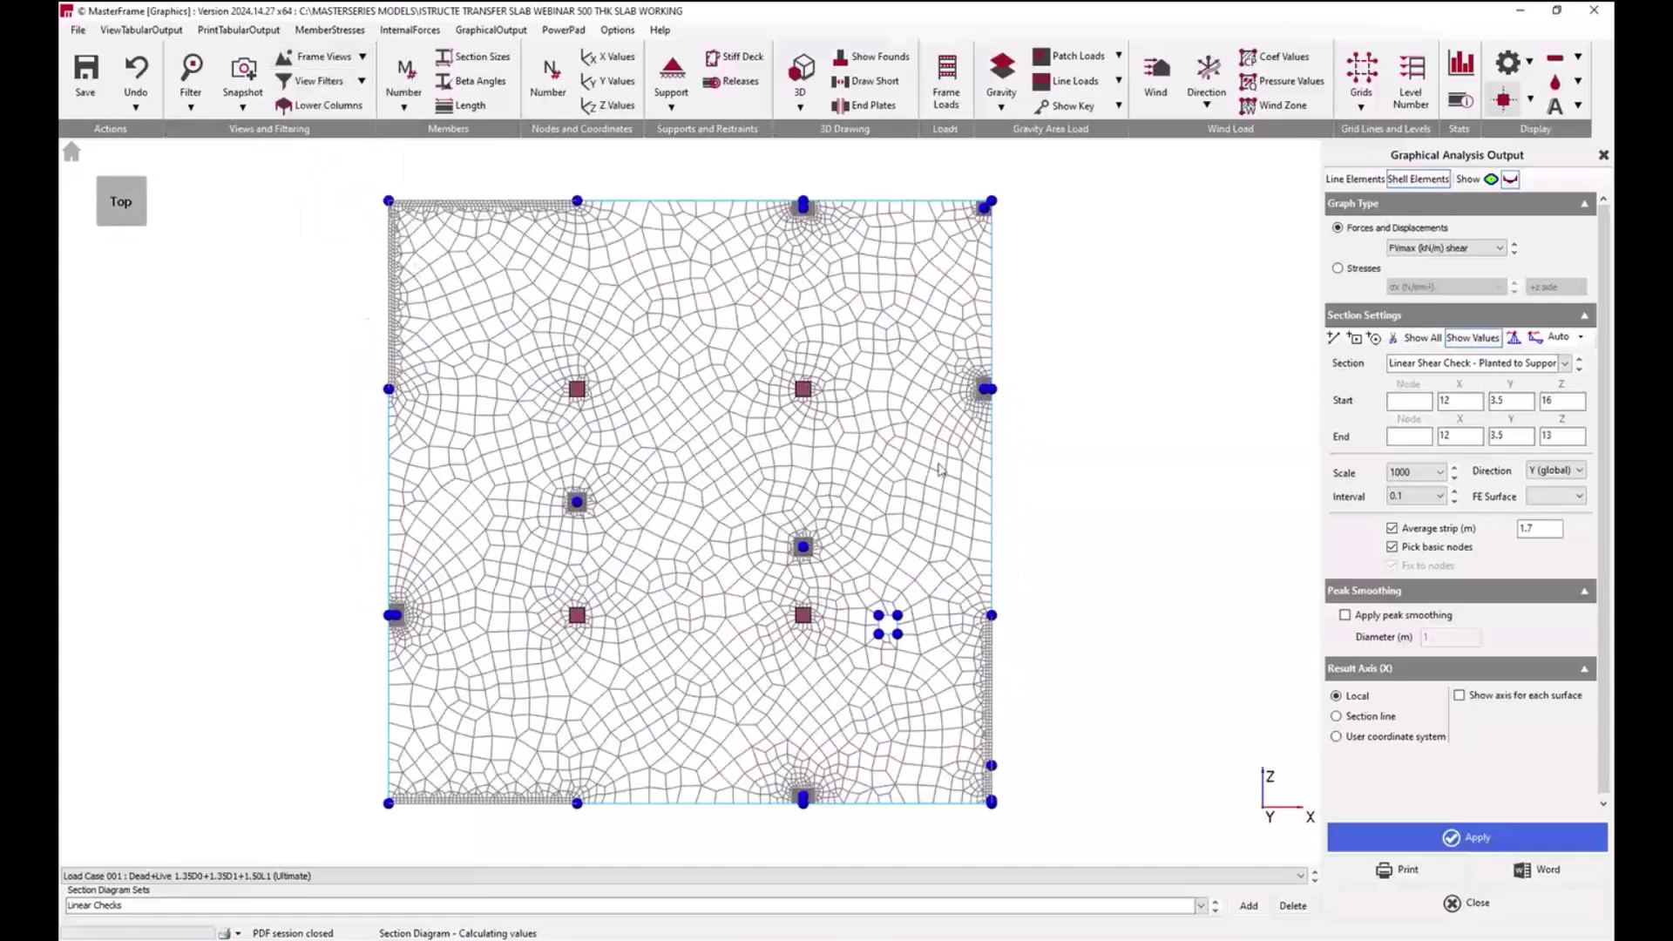
{"action": "scroll", "coordinate": [567, 501], "scroll_direction": "up", "scroll_amount": 2}
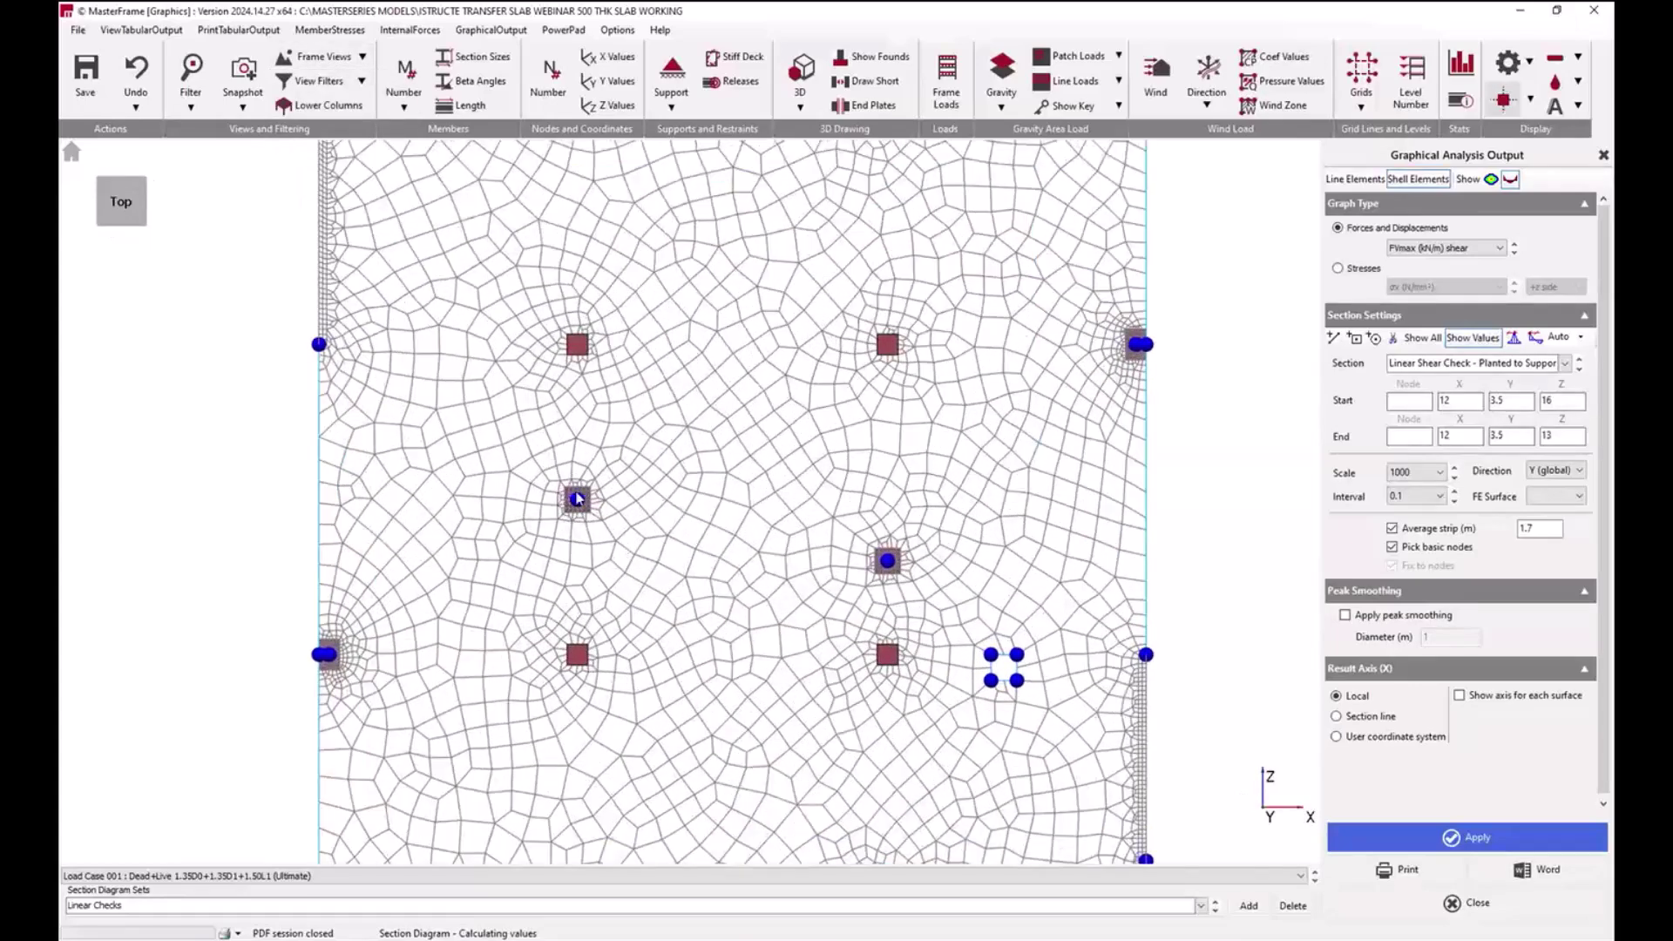
{"action": "middle_click_drag", "start_coordinate": [582, 353], "coordinate": [523, 514]}
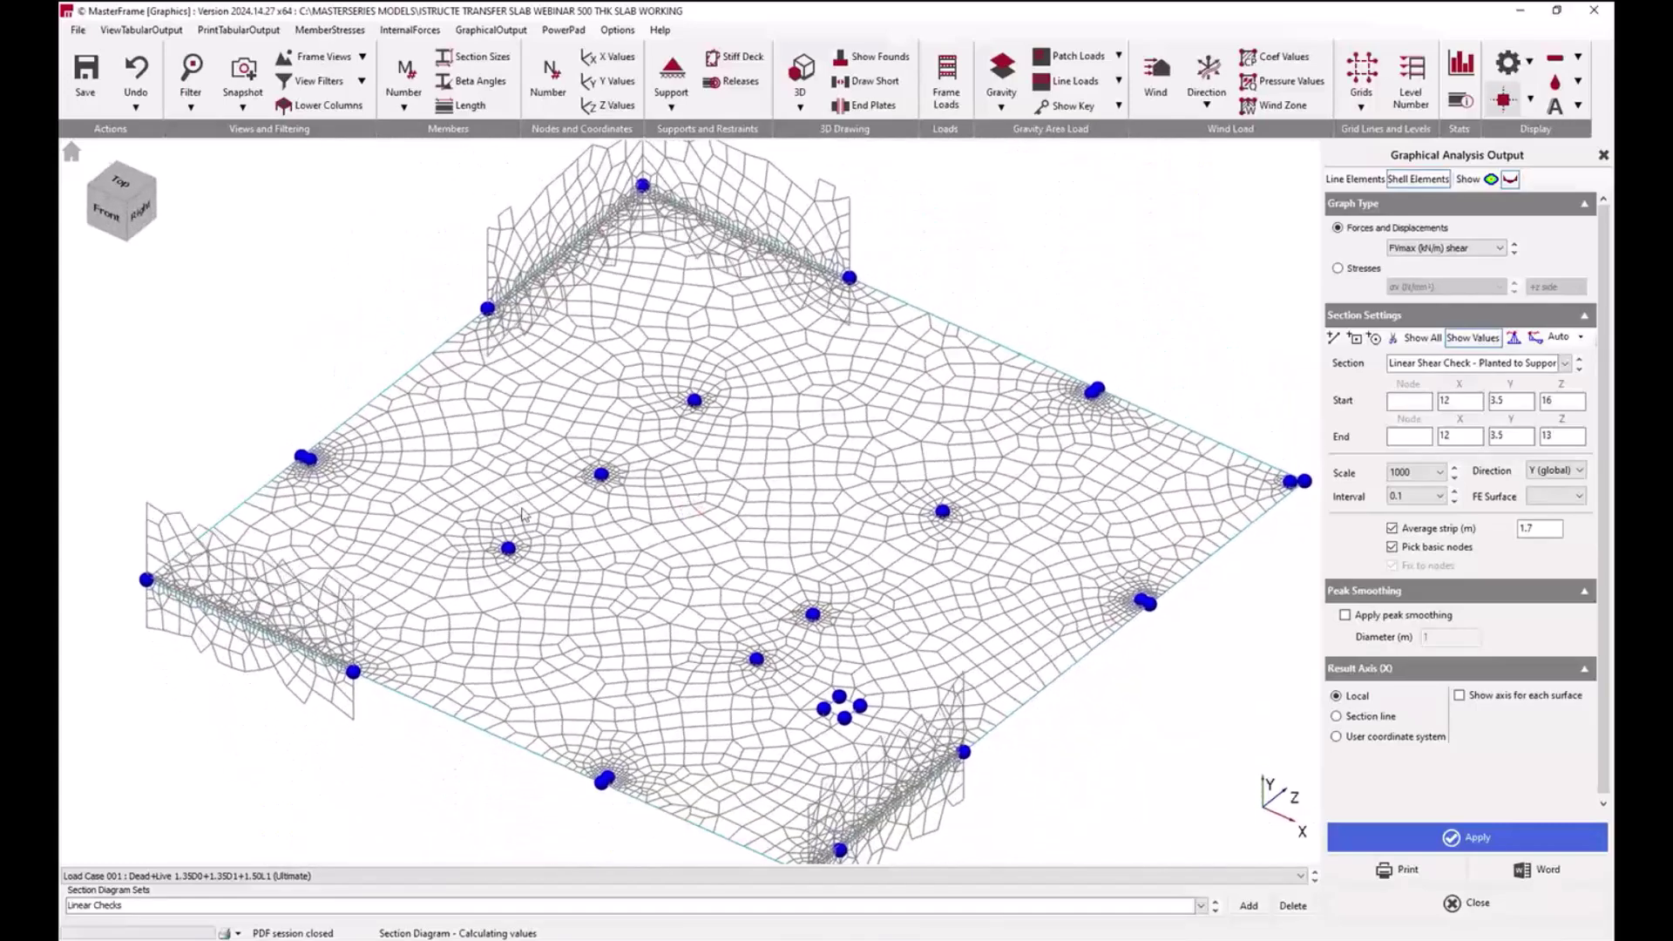
{"action": "scroll", "coordinate": [521, 514], "scroll_direction": "up", "scroll_amount": 2}
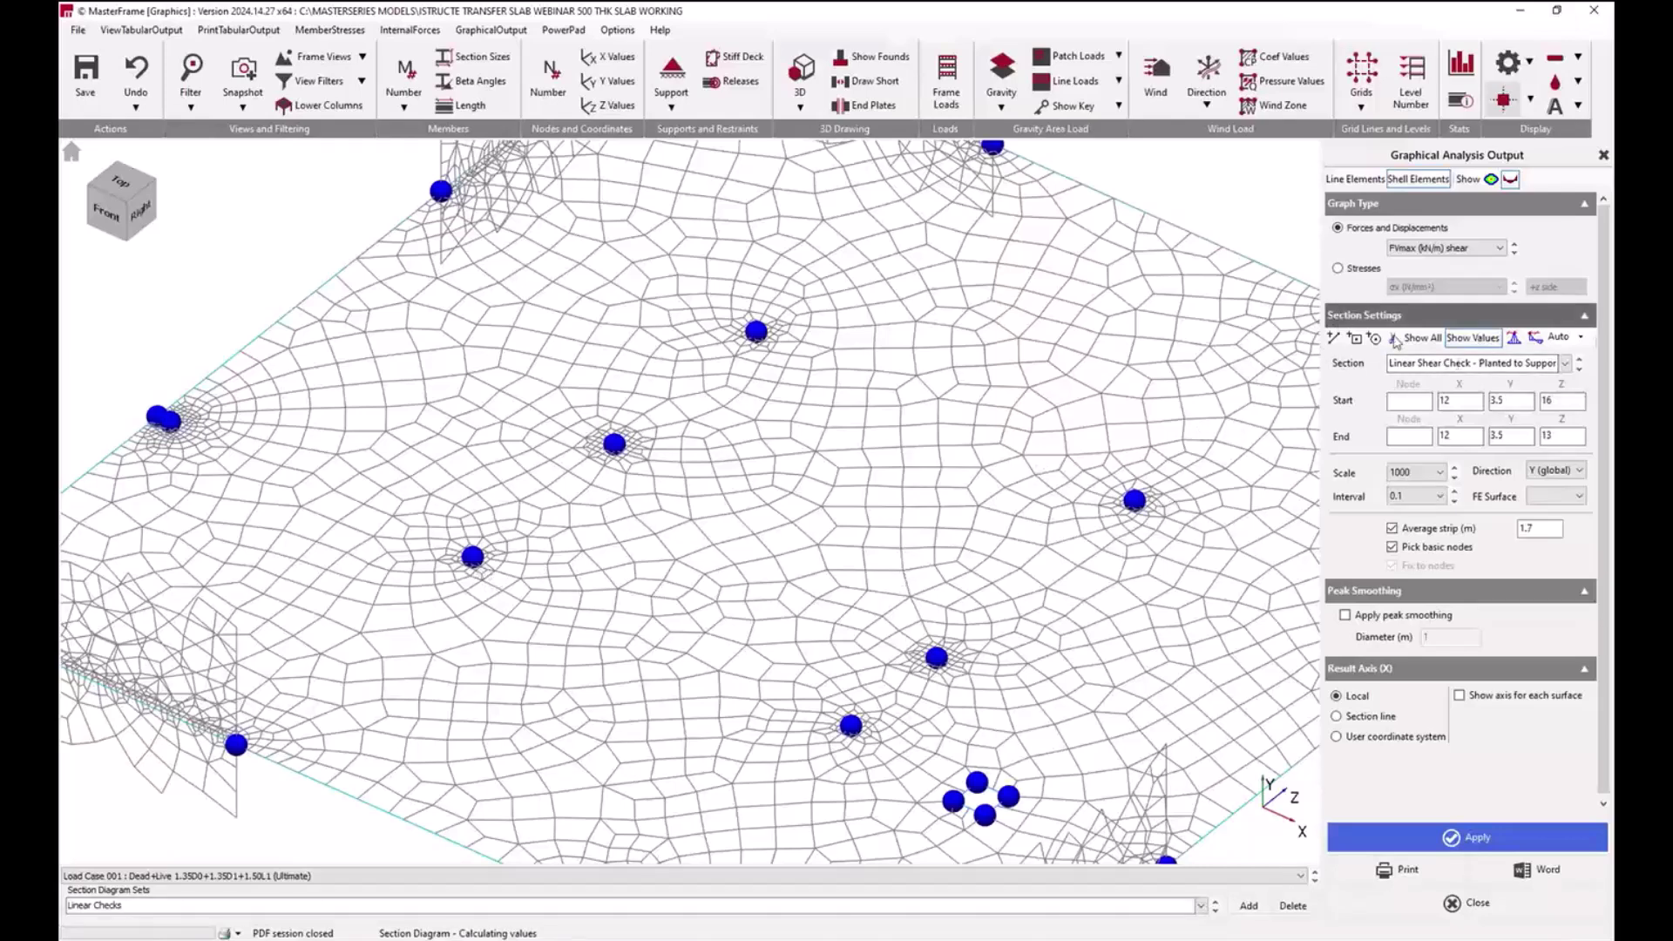
Step: Create a new line section diagram on the first floor slab from node 55 to node 54
{"action": "left_click", "coordinate": [1334, 339]}
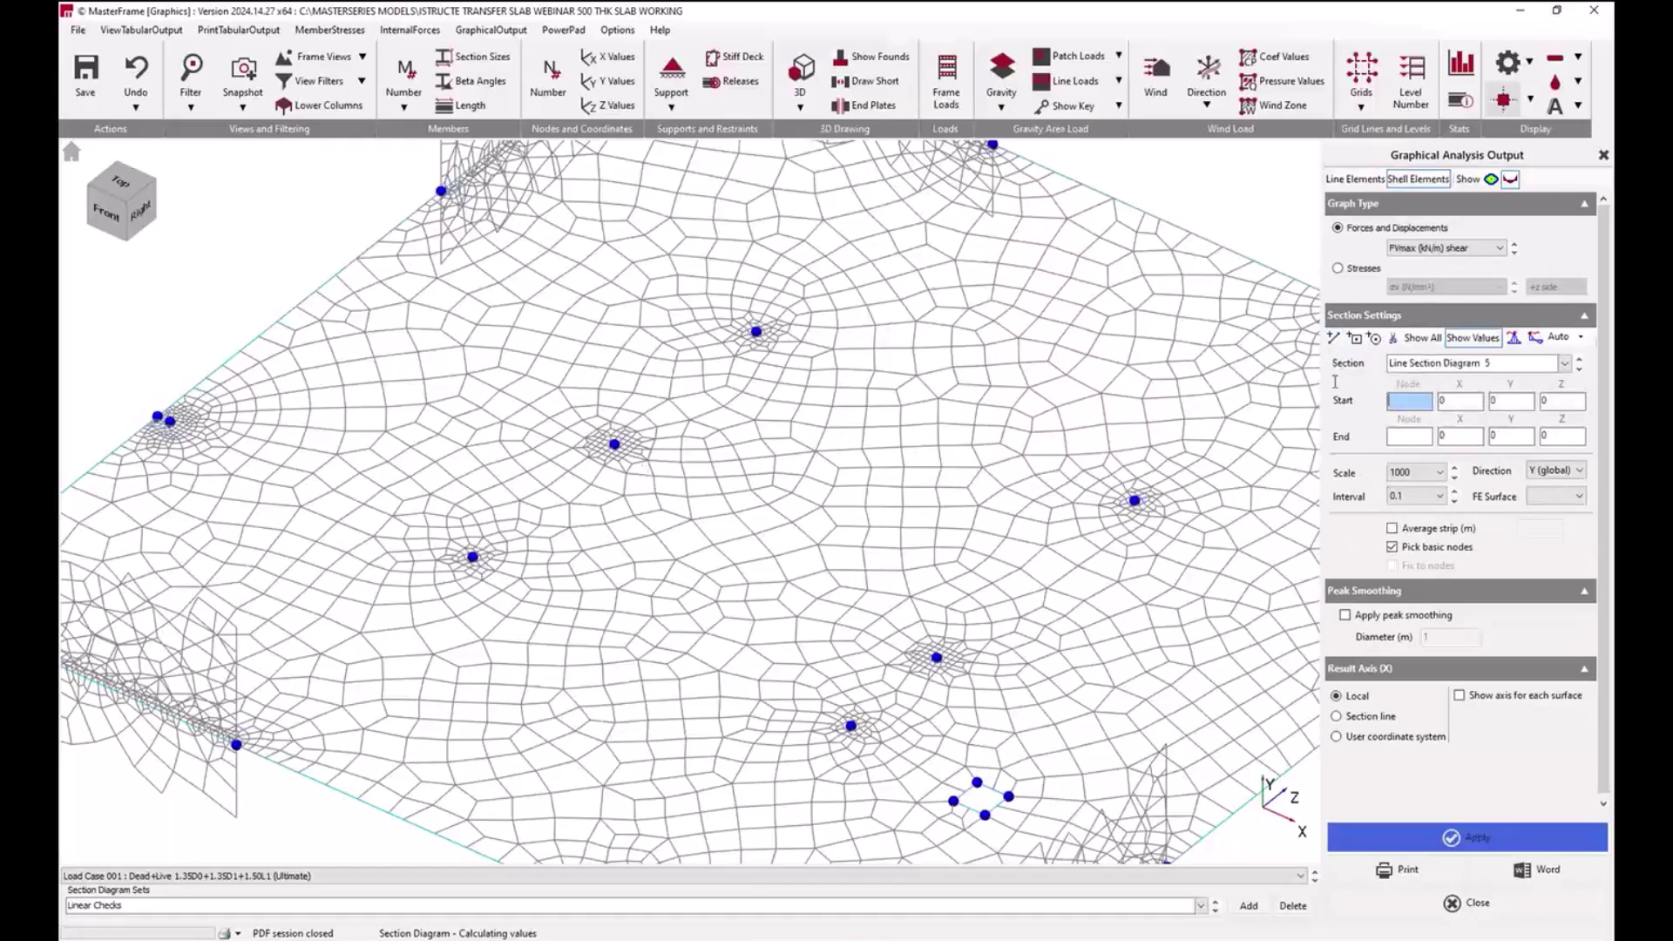
{"action": "left_click", "coordinate": [547, 87]}
{"action": "left_click", "coordinate": [551, 72]}
{"action": "left_click", "coordinate": [614, 445]}
{"action": "left_click", "coordinate": [614, 445]}
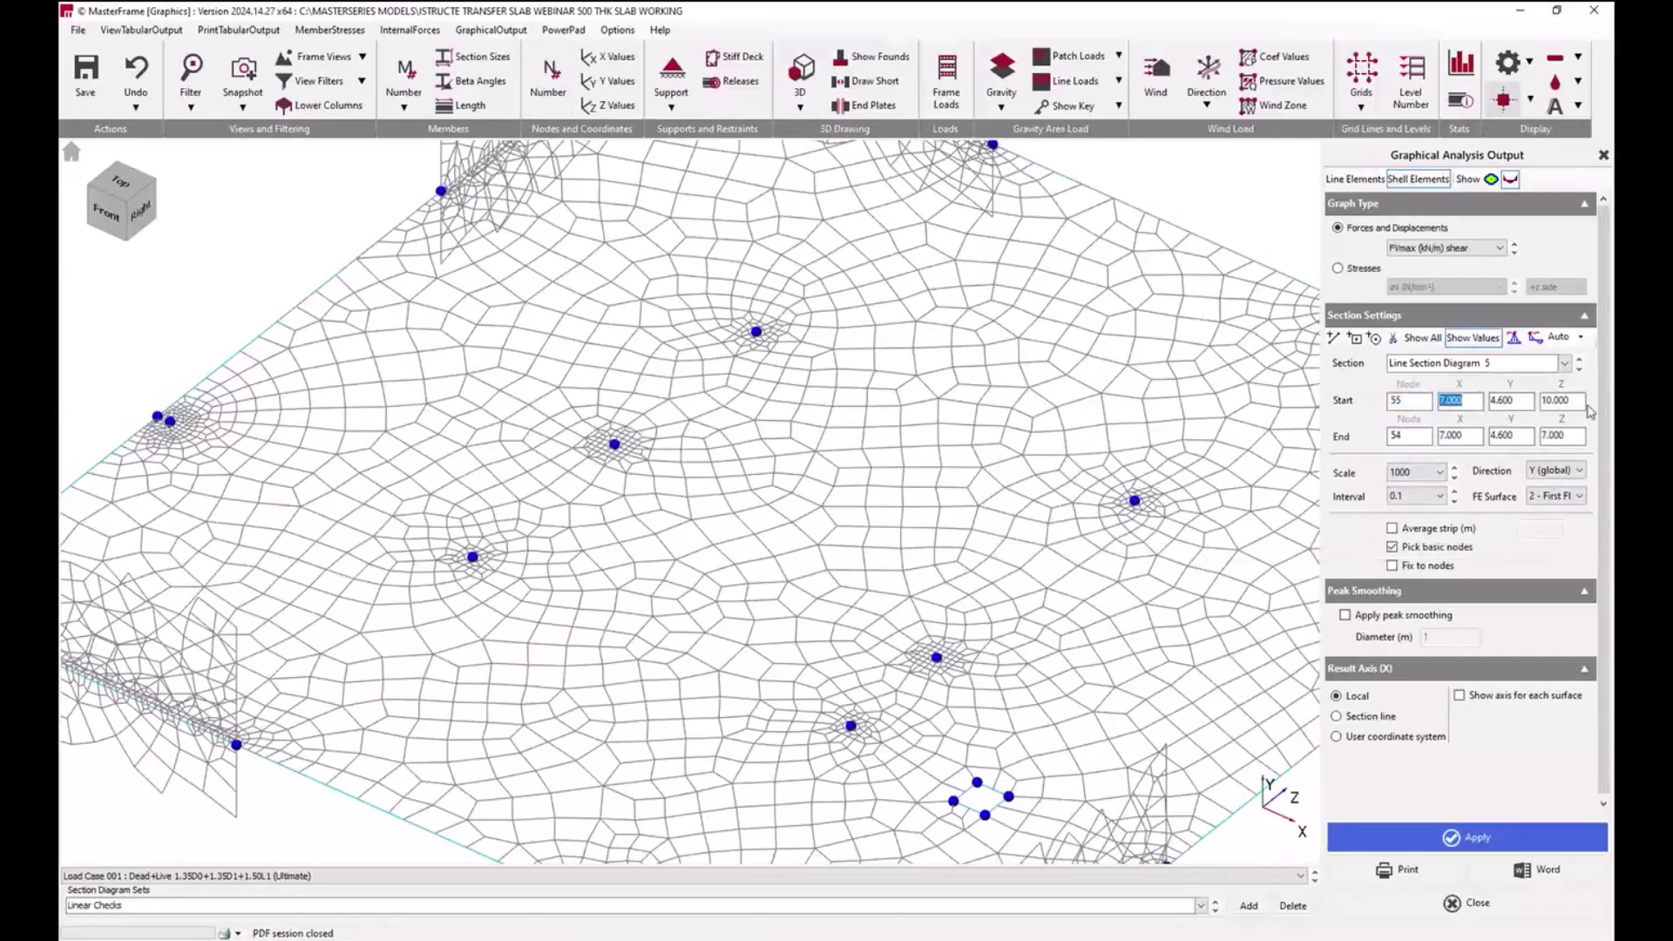
Step: Name the new section Linear Shear Check and average its results over a 1.7 m strip
{"action": "triple_click", "coordinate": [1507, 366]}
{"action": "type", "text": "Linear Shear Check"}
{"action": "left_click", "coordinate": [1422, 528]}
{"action": "left_click", "coordinate": [1540, 529]}
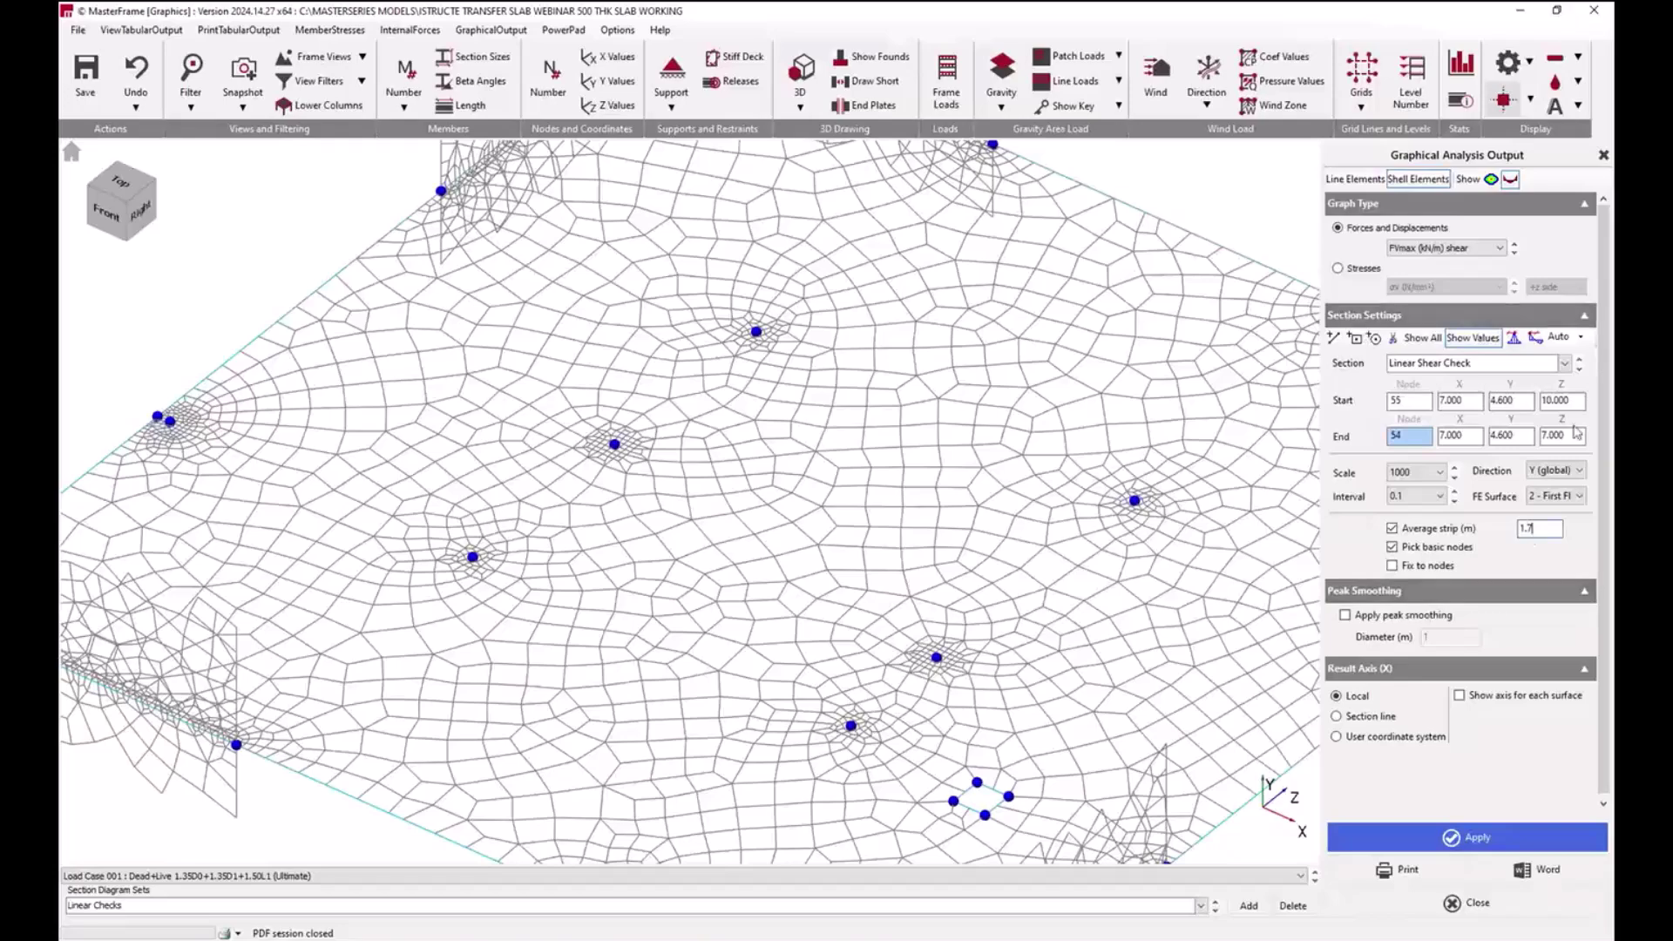
{"action": "left_click", "coordinate": [1579, 368]}
{"action": "left_click", "coordinate": [1579, 359]}
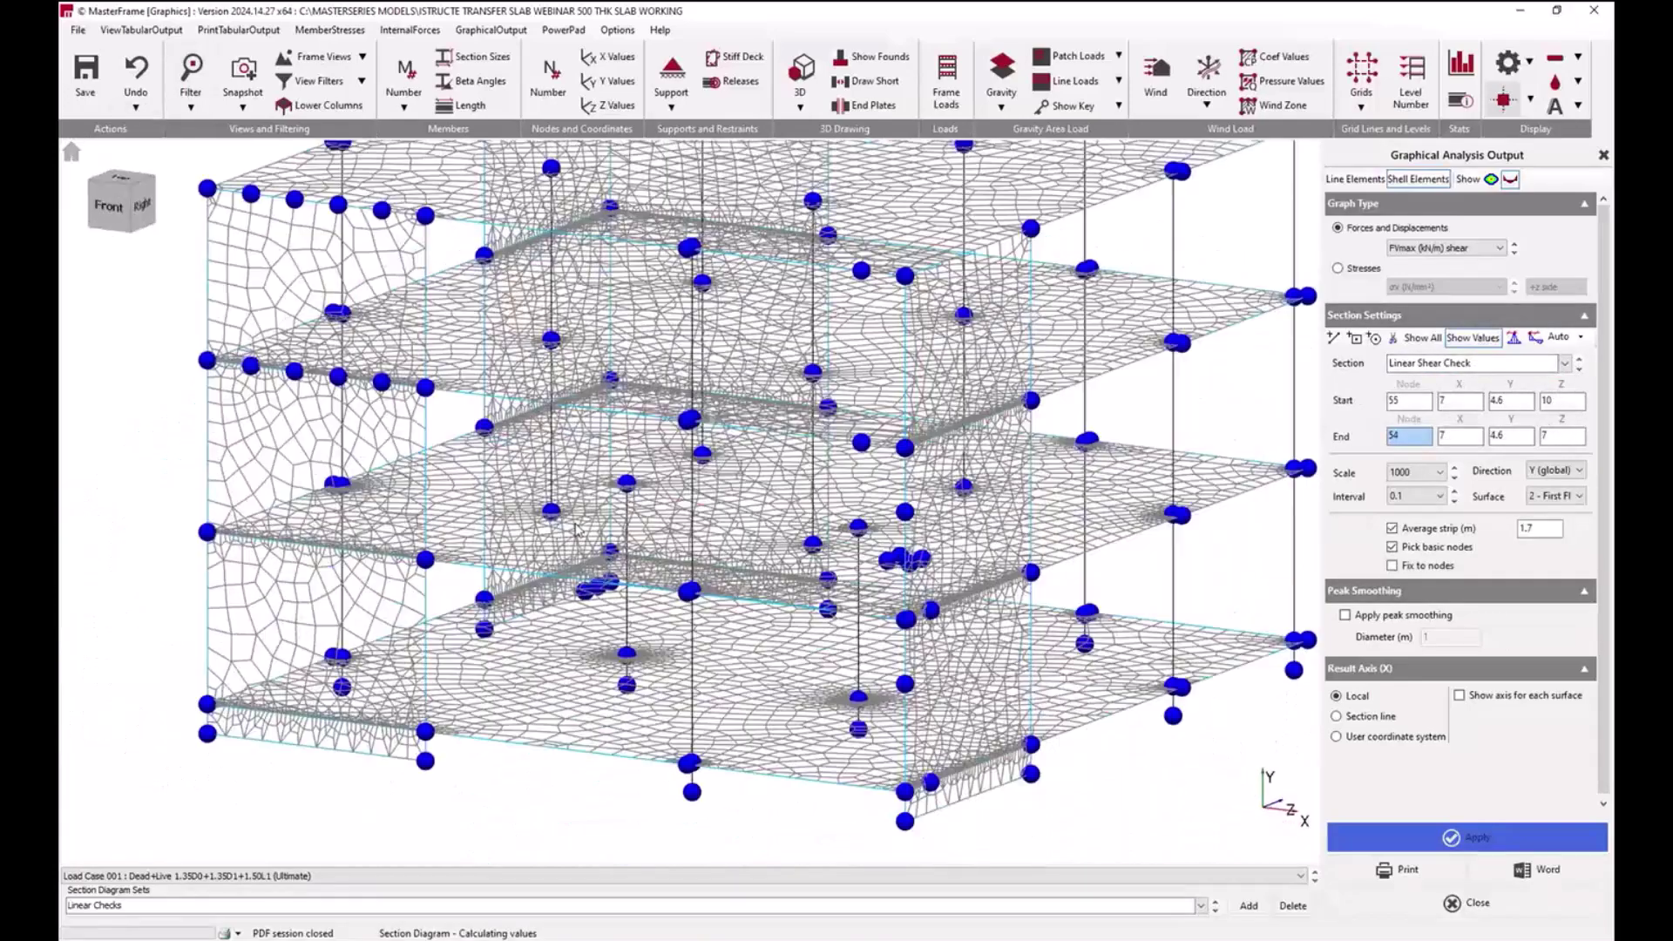
Step: Create a new line section diagram from node 55 to node 54, averaged over a strip and fixed to nodes, and plot it
{"action": "scroll", "coordinate": [575, 523], "scroll_direction": "up", "scroll_amount": 5}
{"action": "left_click", "coordinate": [1334, 338]}
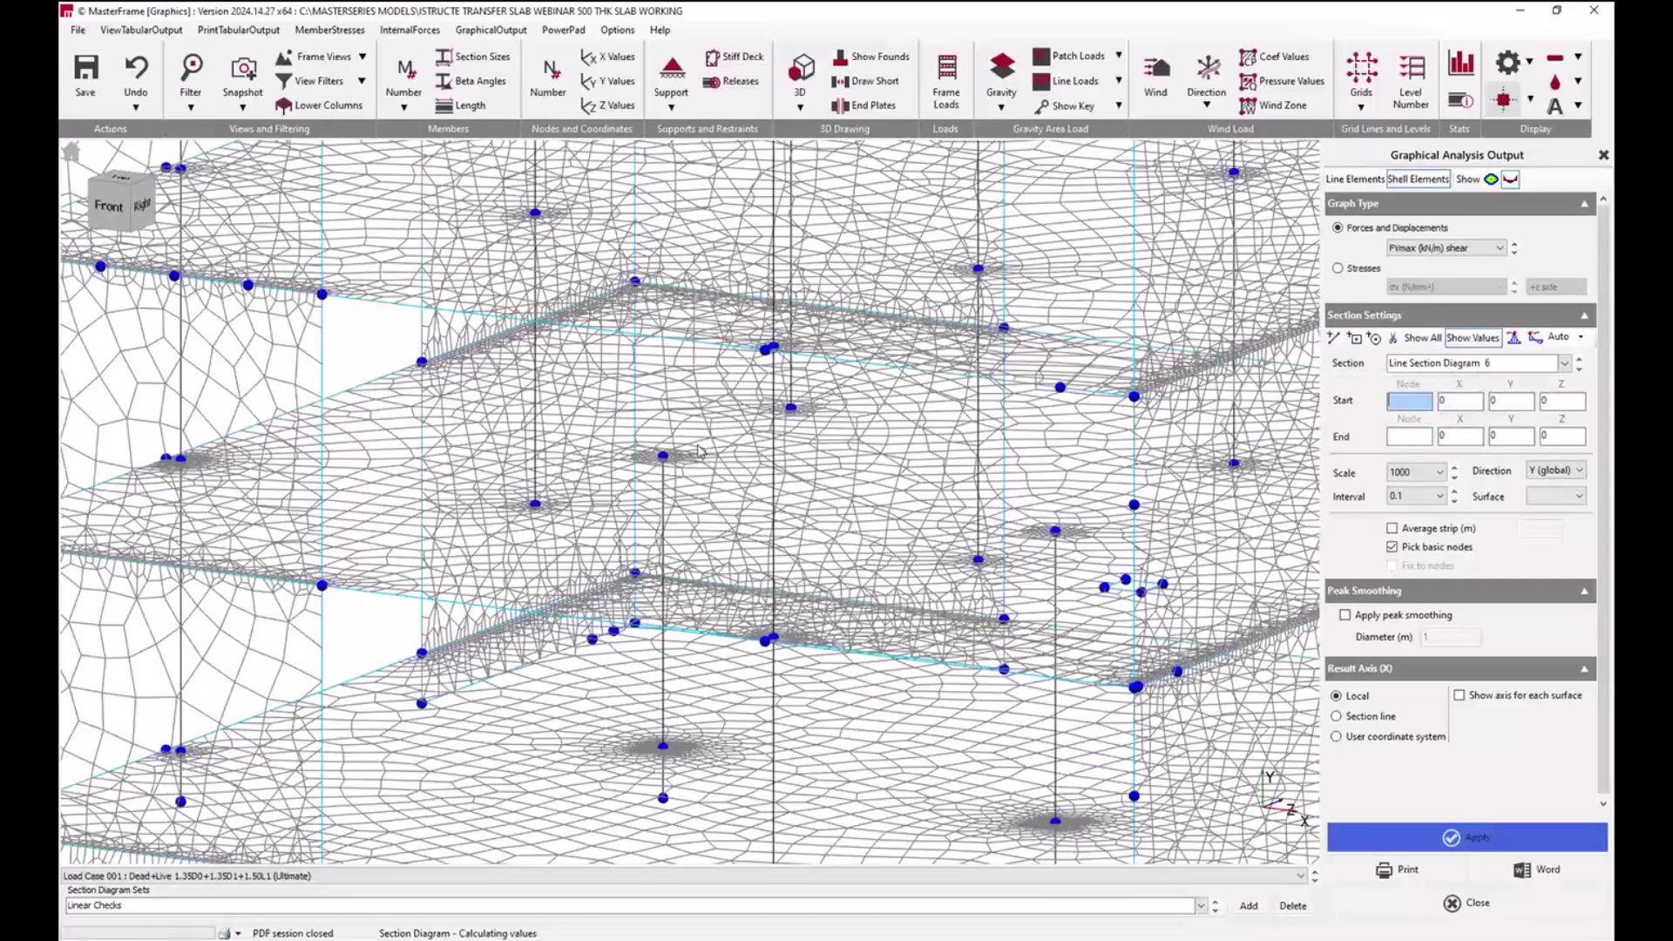
{"action": "left_click", "coordinate": [663, 455]}
{"action": "left_click", "coordinate": [536, 505]}
{"action": "left_click", "coordinate": [1420, 527]}
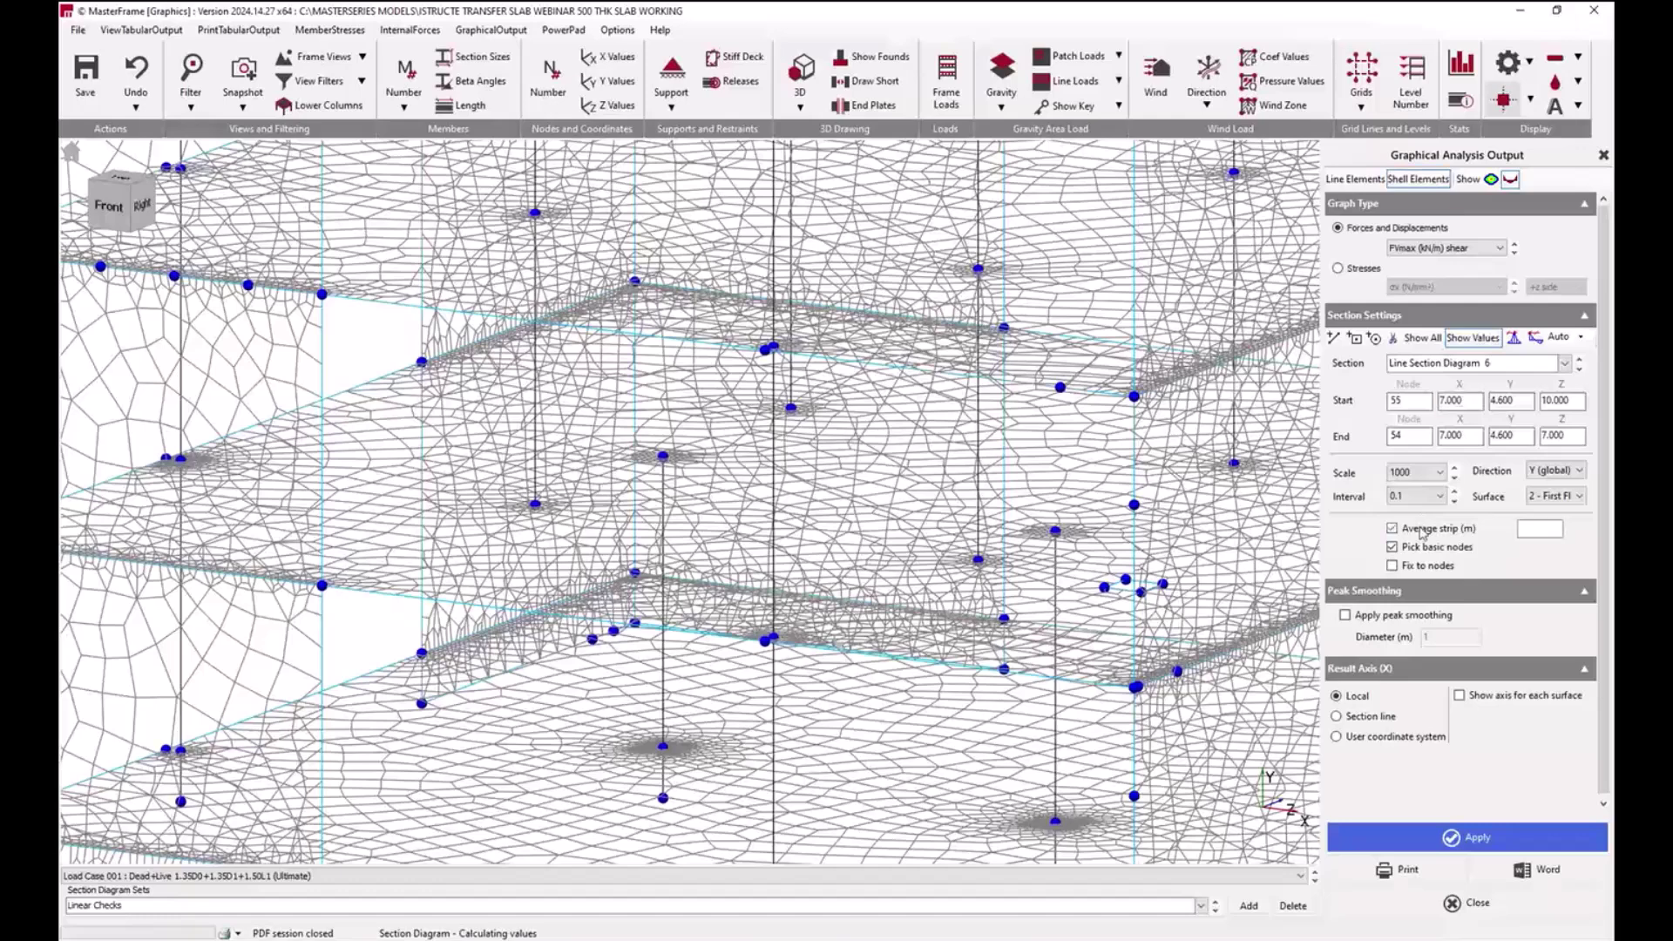
{"action": "left_click", "coordinate": [1417, 566]}
{"action": "left_click", "coordinate": [1470, 836]}
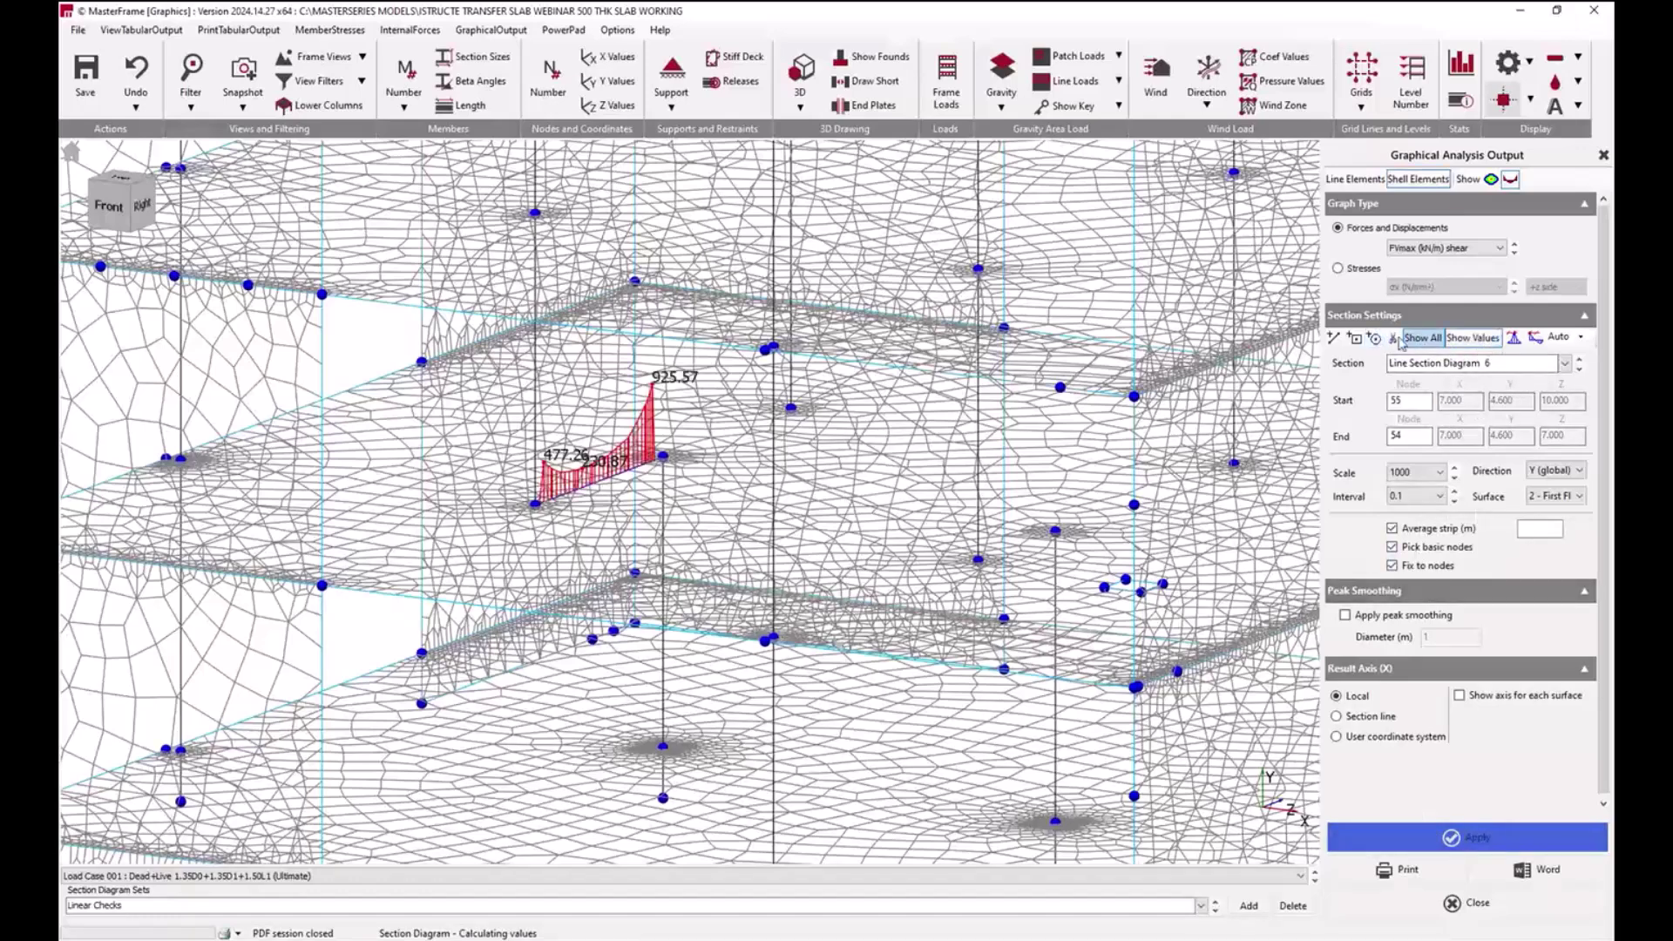
Step: Switch to the Linear Shear Check section and plot it with a 1.6 m average strip, not fixed to nodes
{"action": "scroll", "coordinate": [1447, 362], "scroll_direction": "down", "scroll_amount": 1}
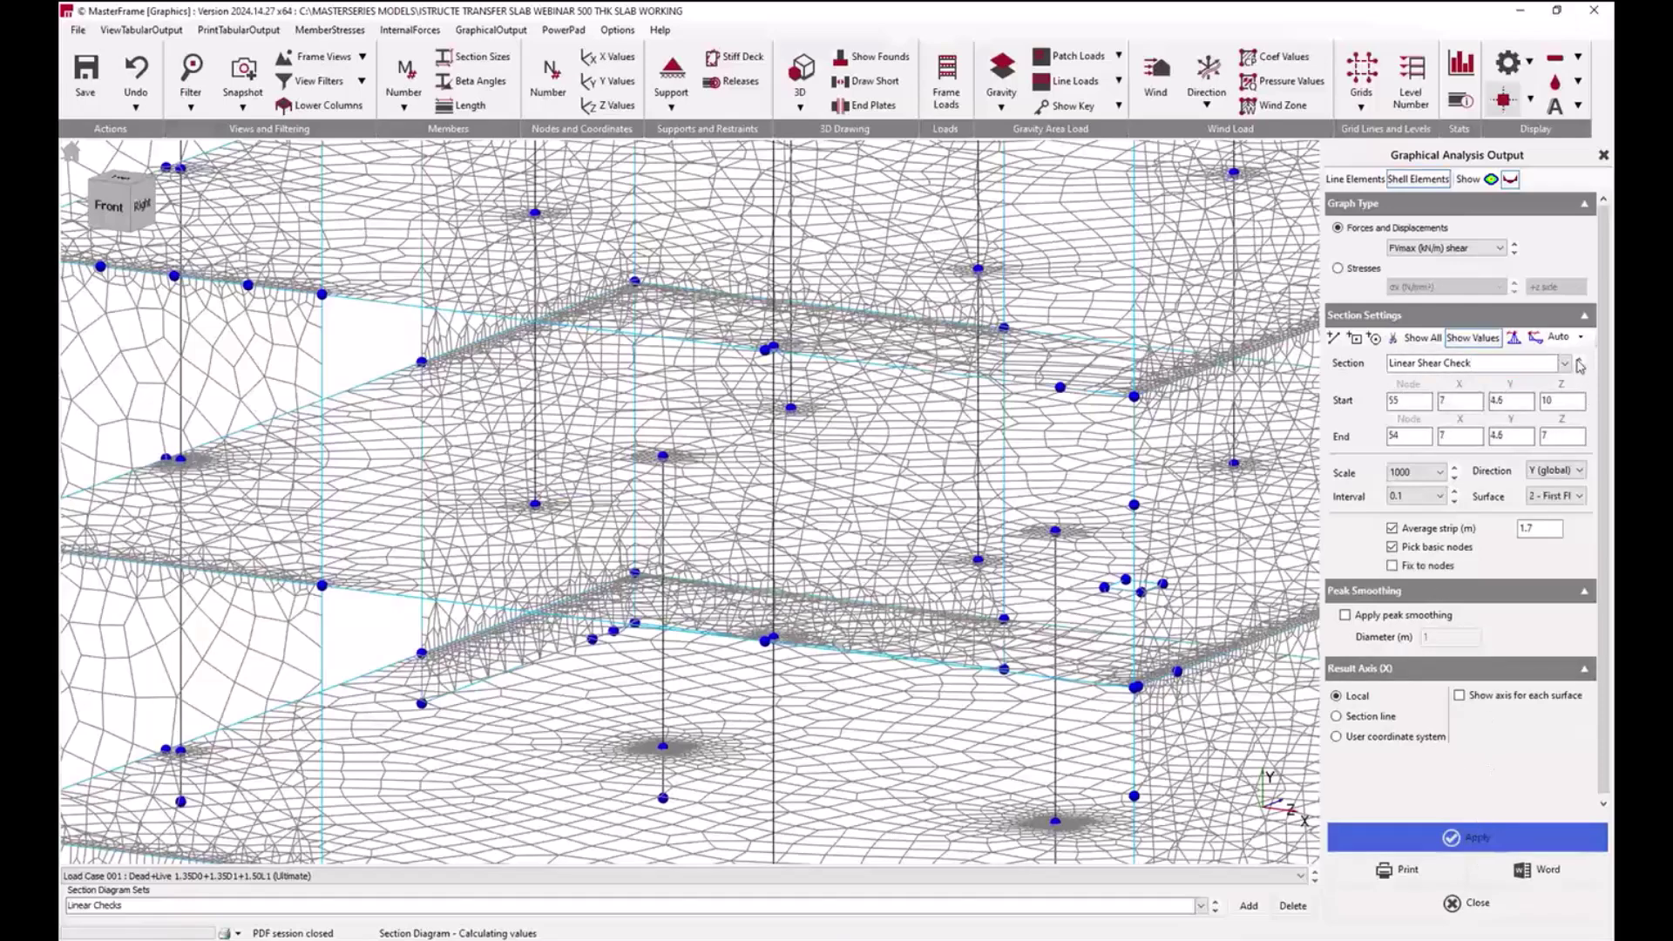
{"action": "left_click", "coordinate": [1415, 568]}
{"action": "left_click", "coordinate": [1542, 529]}
{"action": "key", "text": "BackSpace"}
{"action": "left_click", "coordinate": [1507, 838]}
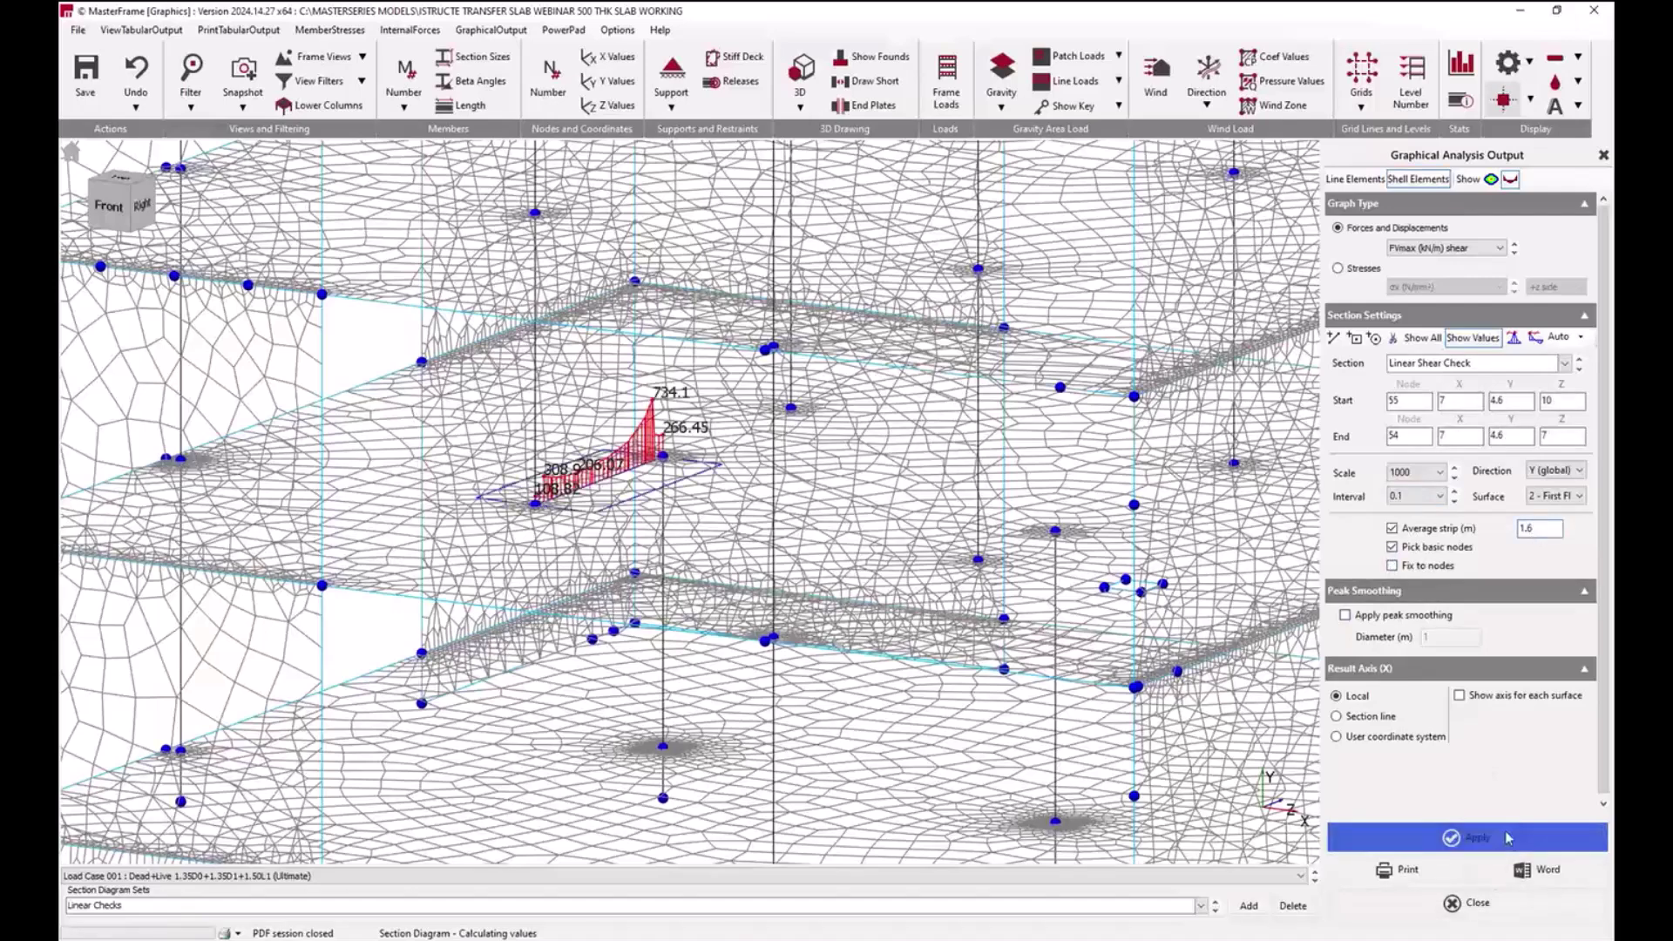
Step: Set the Linear Shear Check's average strip to 1.7 m and isolate the first floor slab in the view
{"action": "left_click", "coordinate": [1547, 529]}
{"action": "key", "text": "BackSpace"}
{"action": "left_click", "coordinate": [323, 57]}
{"action": "left_click", "coordinate": [345, 230]}
{"action": "middle_click_drag", "start_coordinate": [794, 676], "coordinate": [627, 534]}
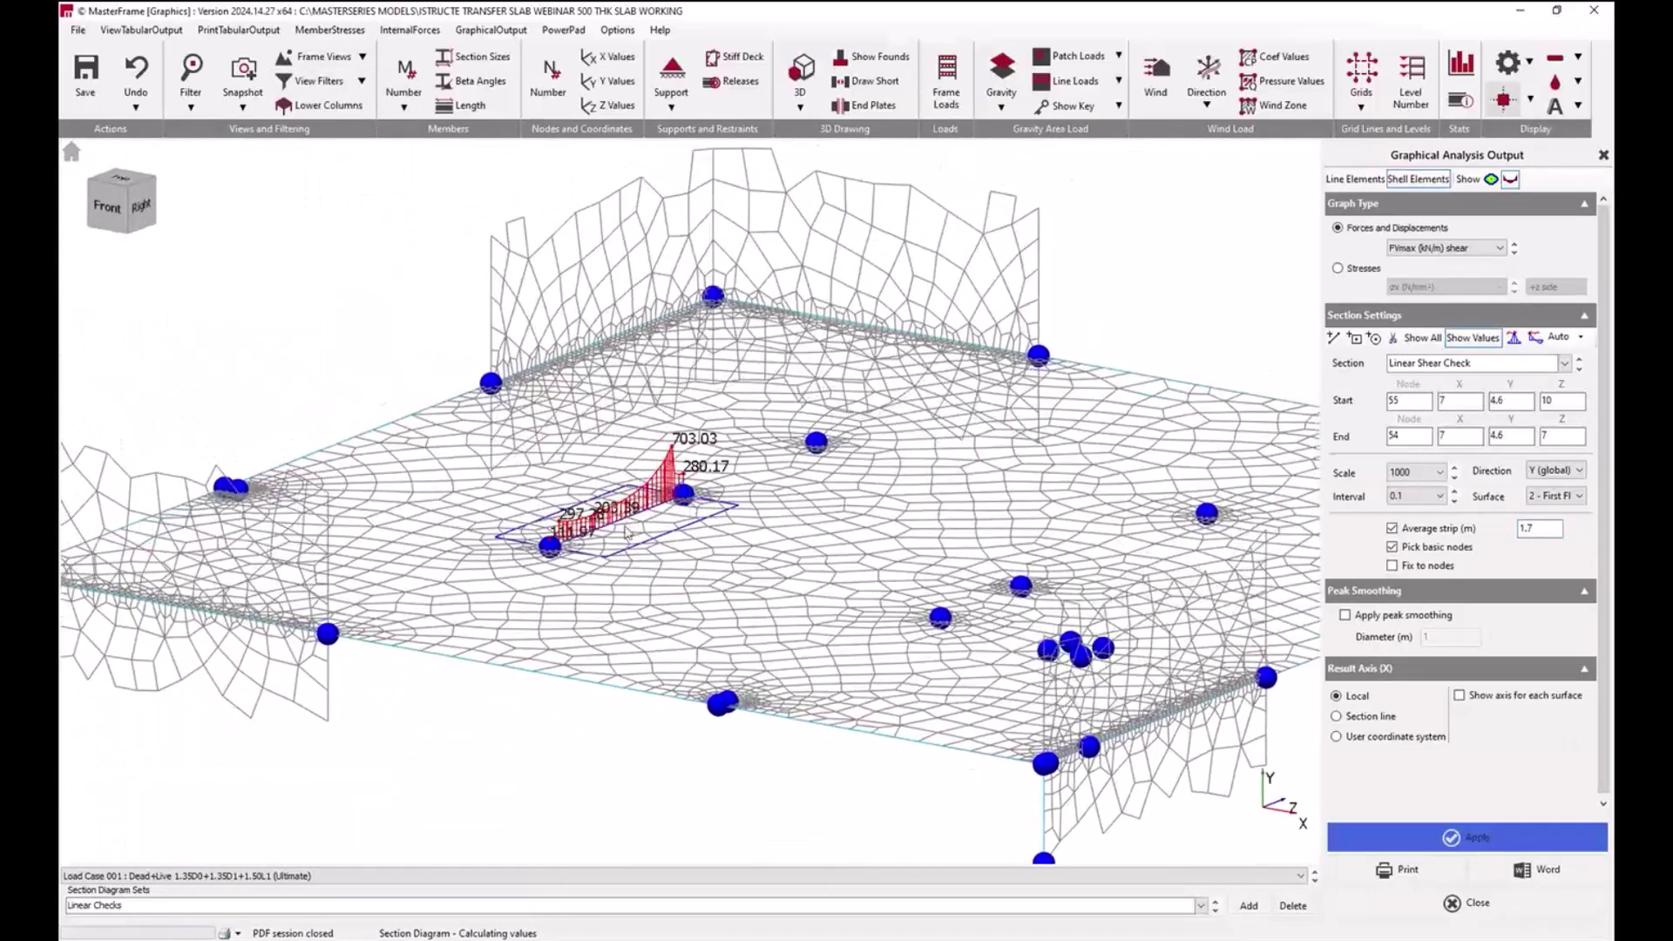
{"action": "scroll", "coordinate": [627, 534], "scroll_direction": "up", "scroll_amount": 2}
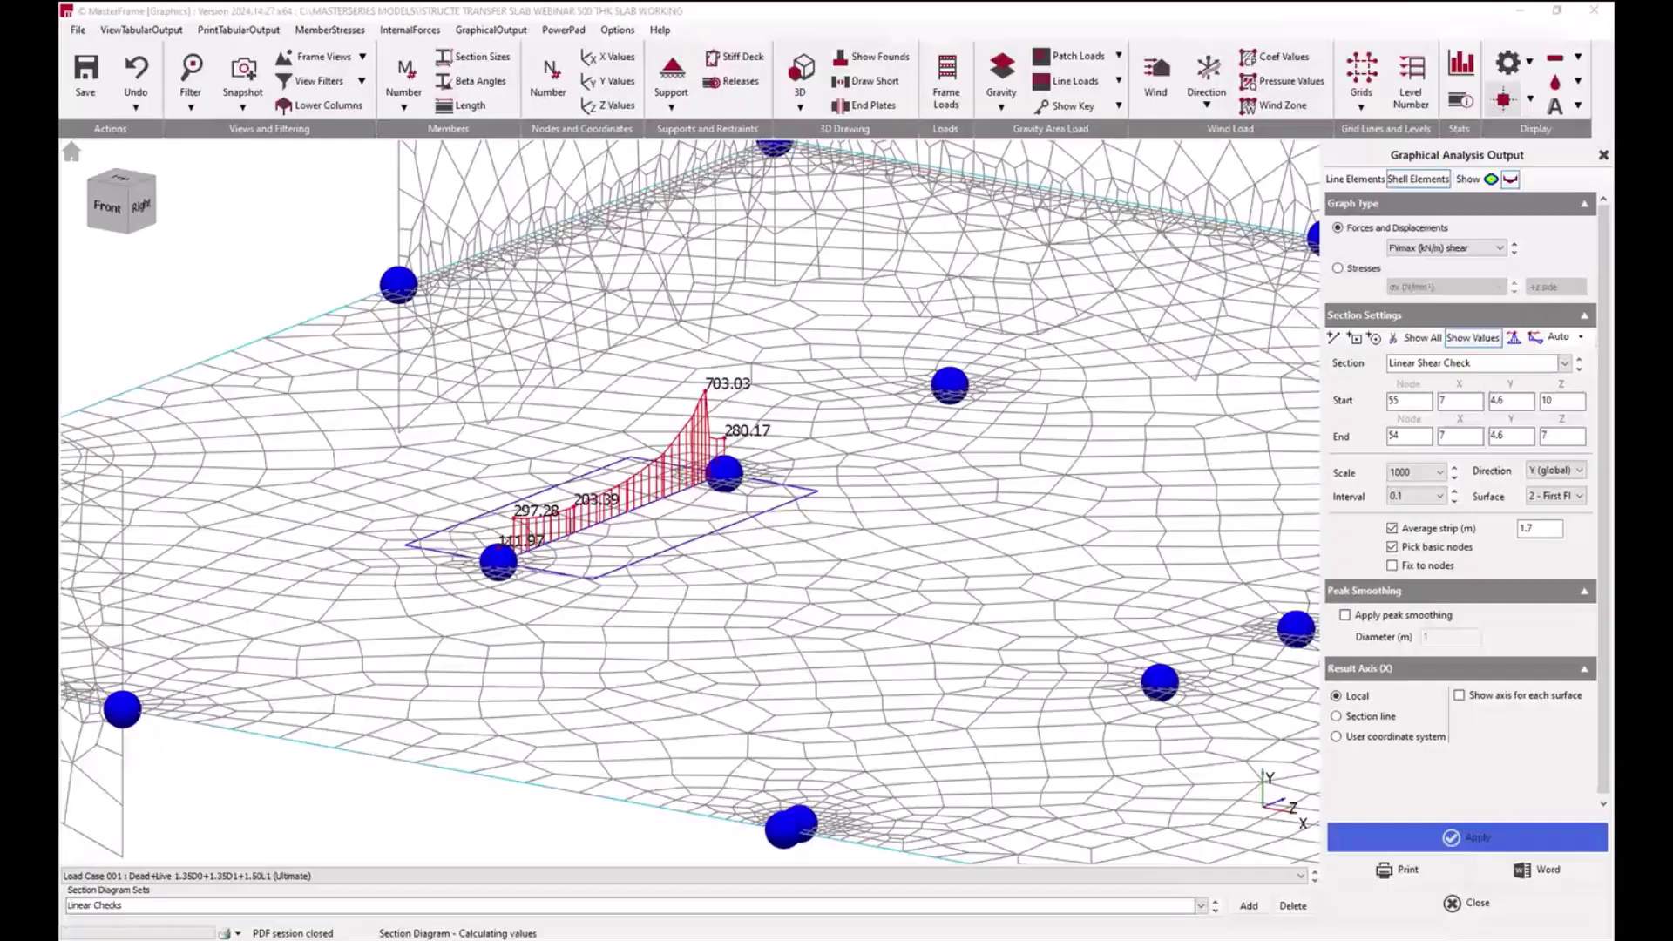
Step: Switch to the transfer slab design PDF in Acrobat and examine the beam zone width in Figure 14, comparing it with the model's section strip
{"action": "key", "text": "alt+Tab"}
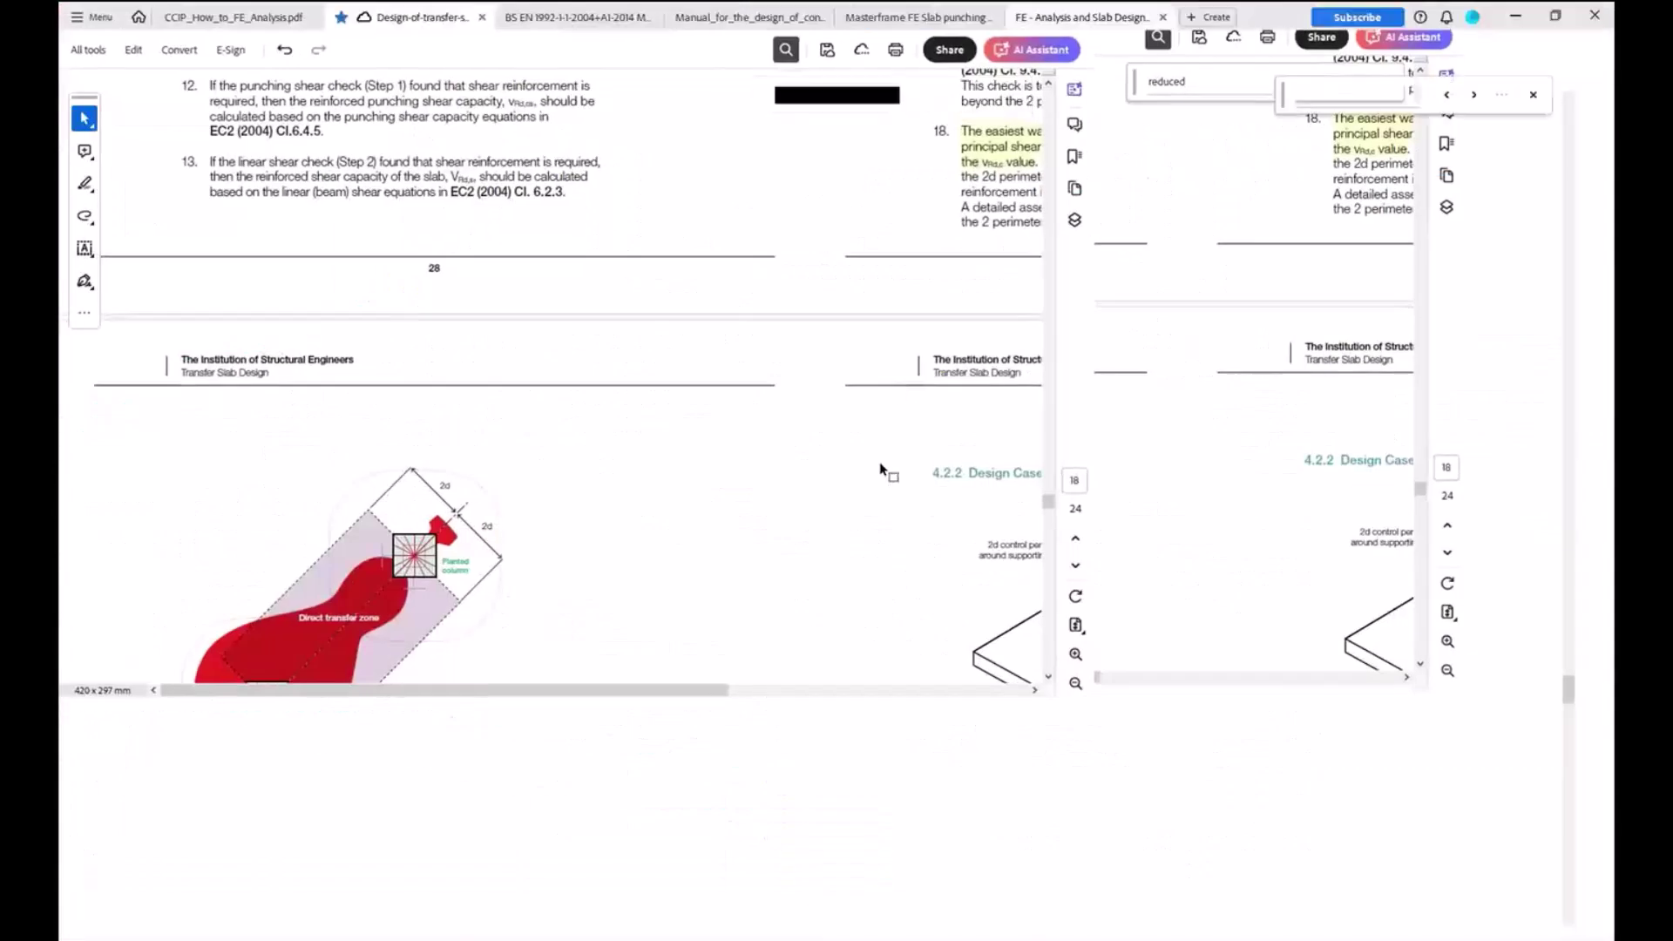
{"action": "scroll", "coordinate": [681, 710], "scroll_direction": "down", "scroll_amount": 2, "text": "ctrl"}
{"action": "scroll", "coordinate": [650, 632], "scroll_direction": "up", "scroll_amount": 10}
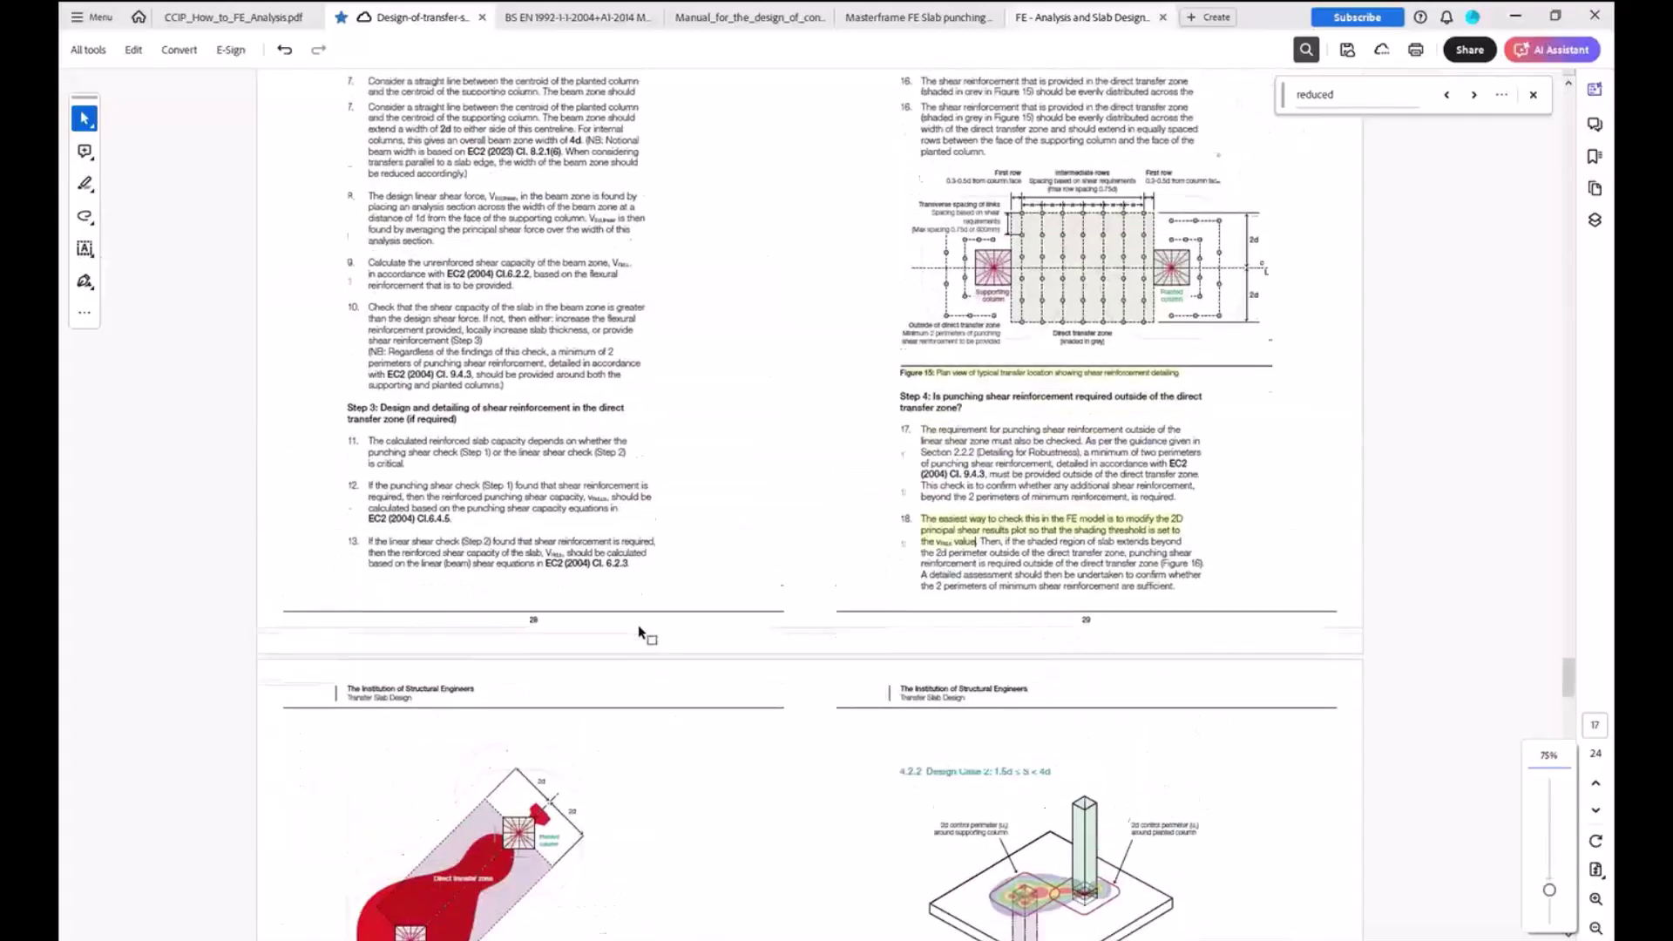
{"action": "scroll", "coordinate": [660, 643], "scroll_direction": "up", "scroll_amount": 4, "text": "ctrl"}
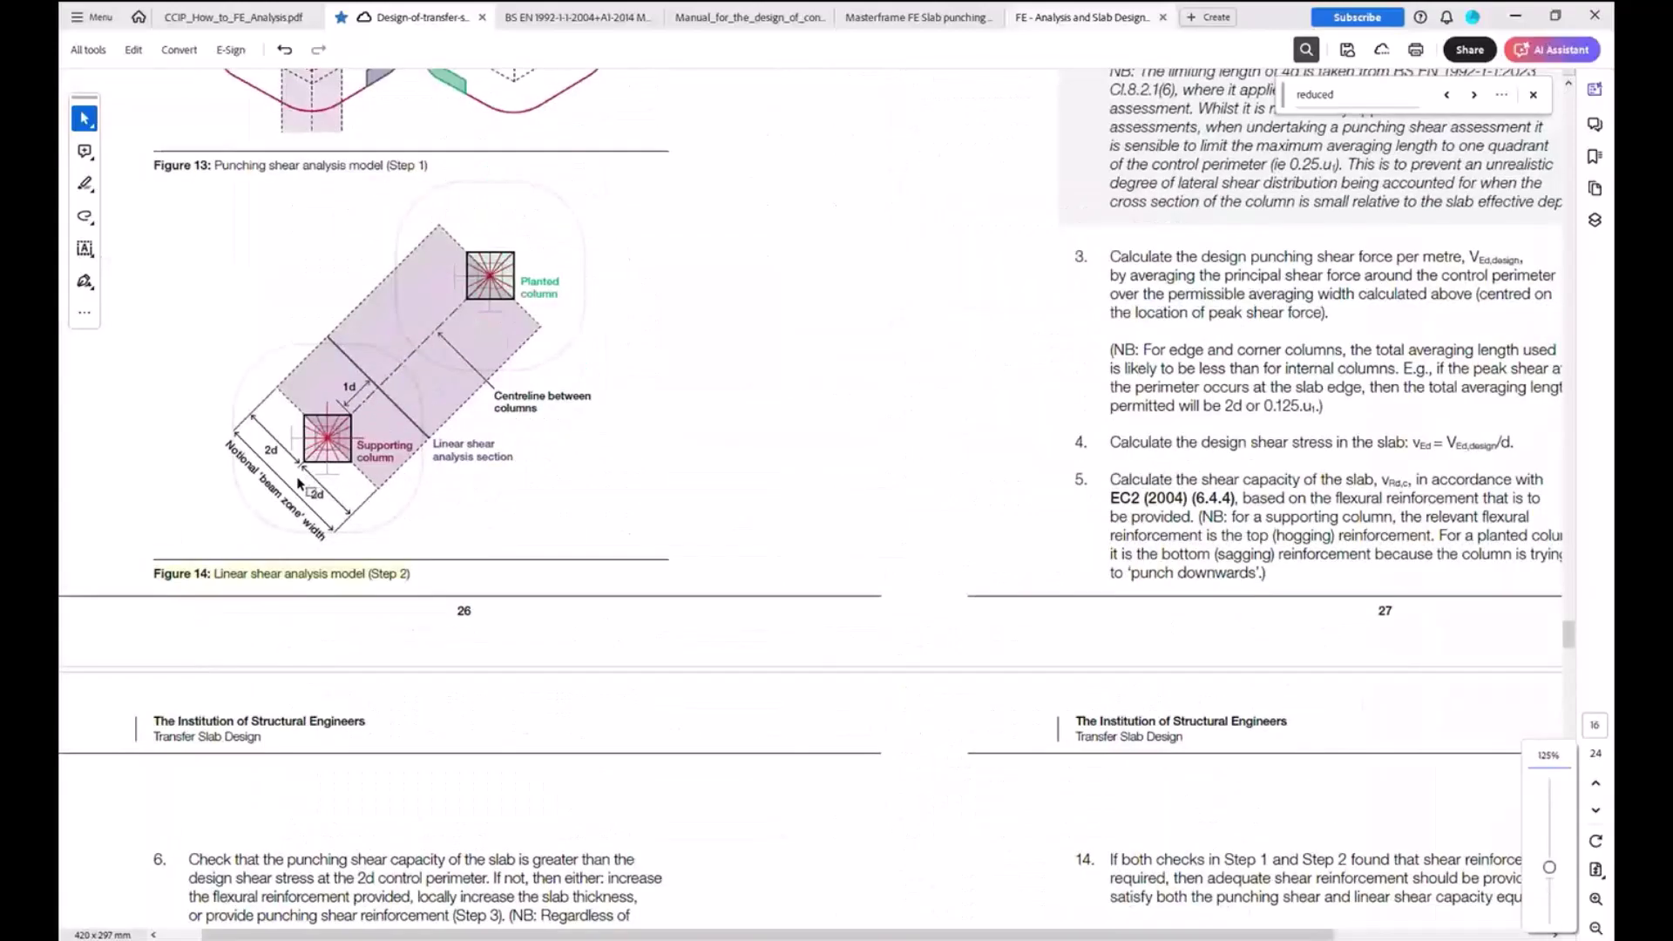
{"action": "scroll", "coordinate": [487, 523], "scroll_direction": "down", "scroll_amount": 1, "text": "ctrl"}
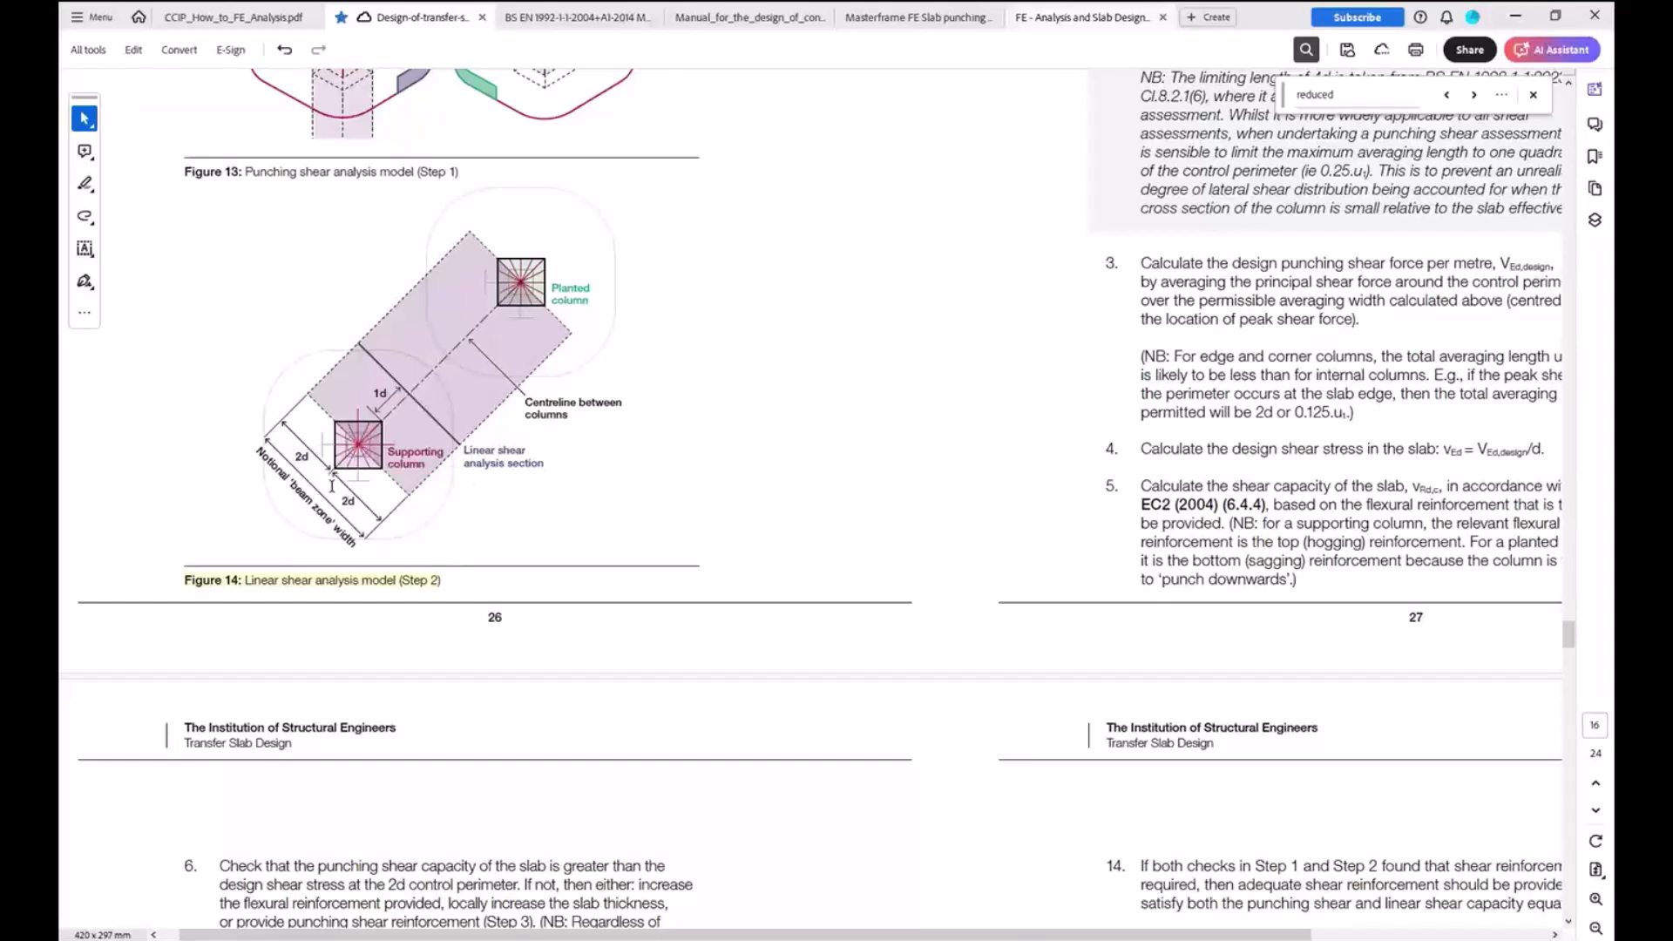
{"action": "key", "text": "alt+Tab"}
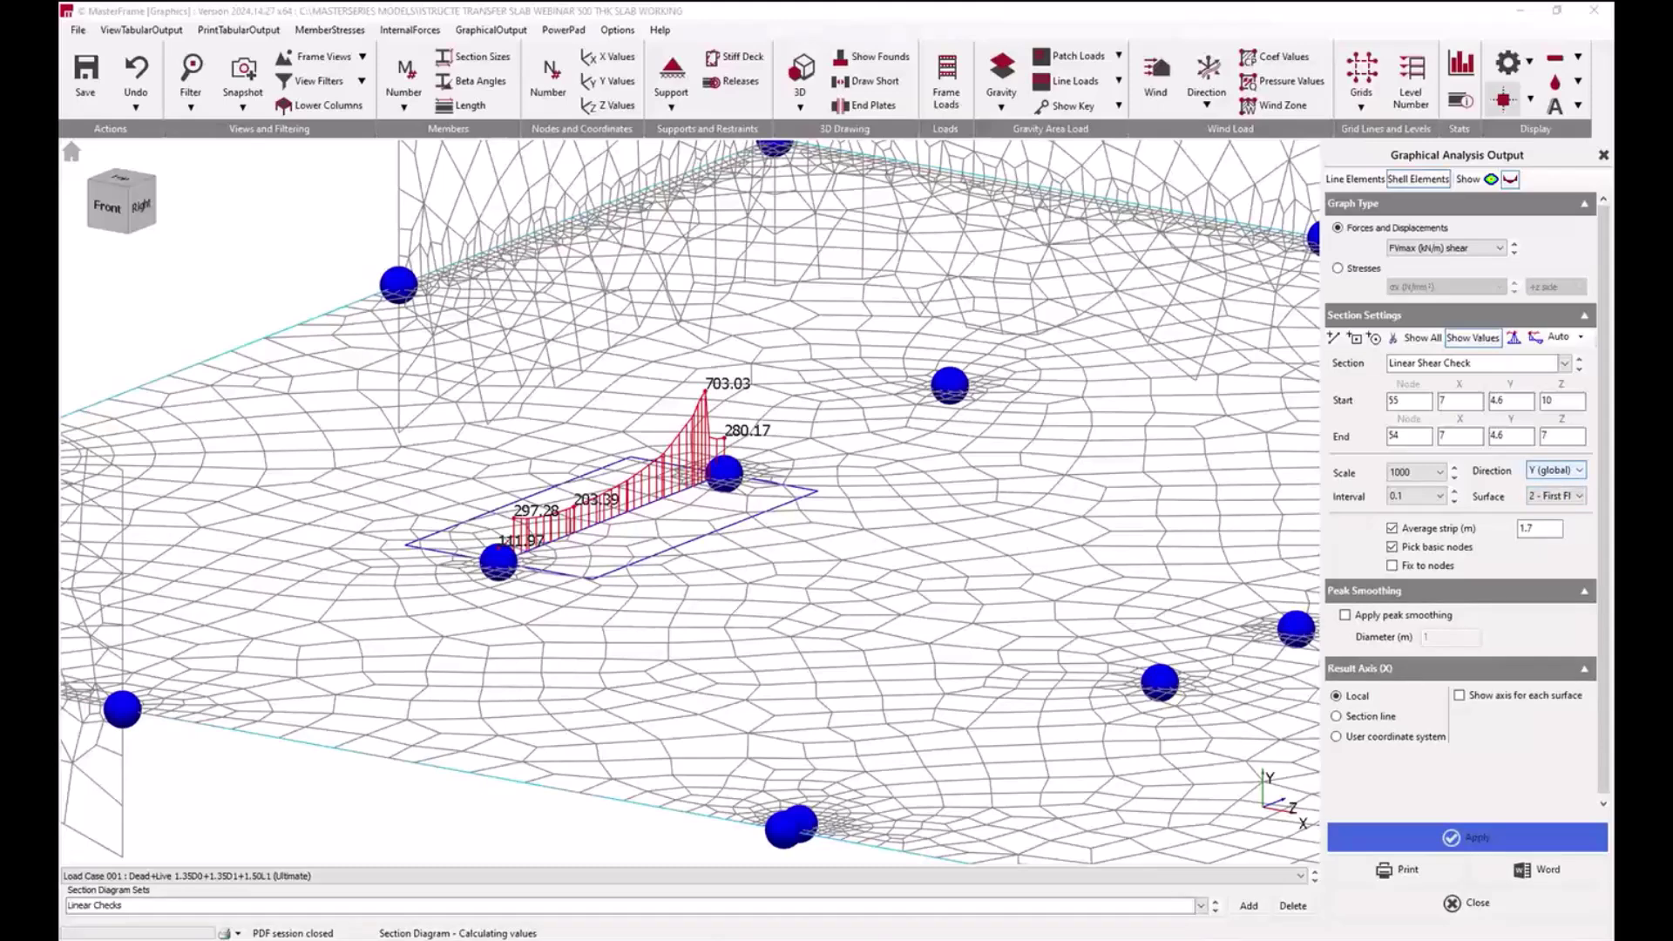
{"action": "key", "text": "alt+Tab"}
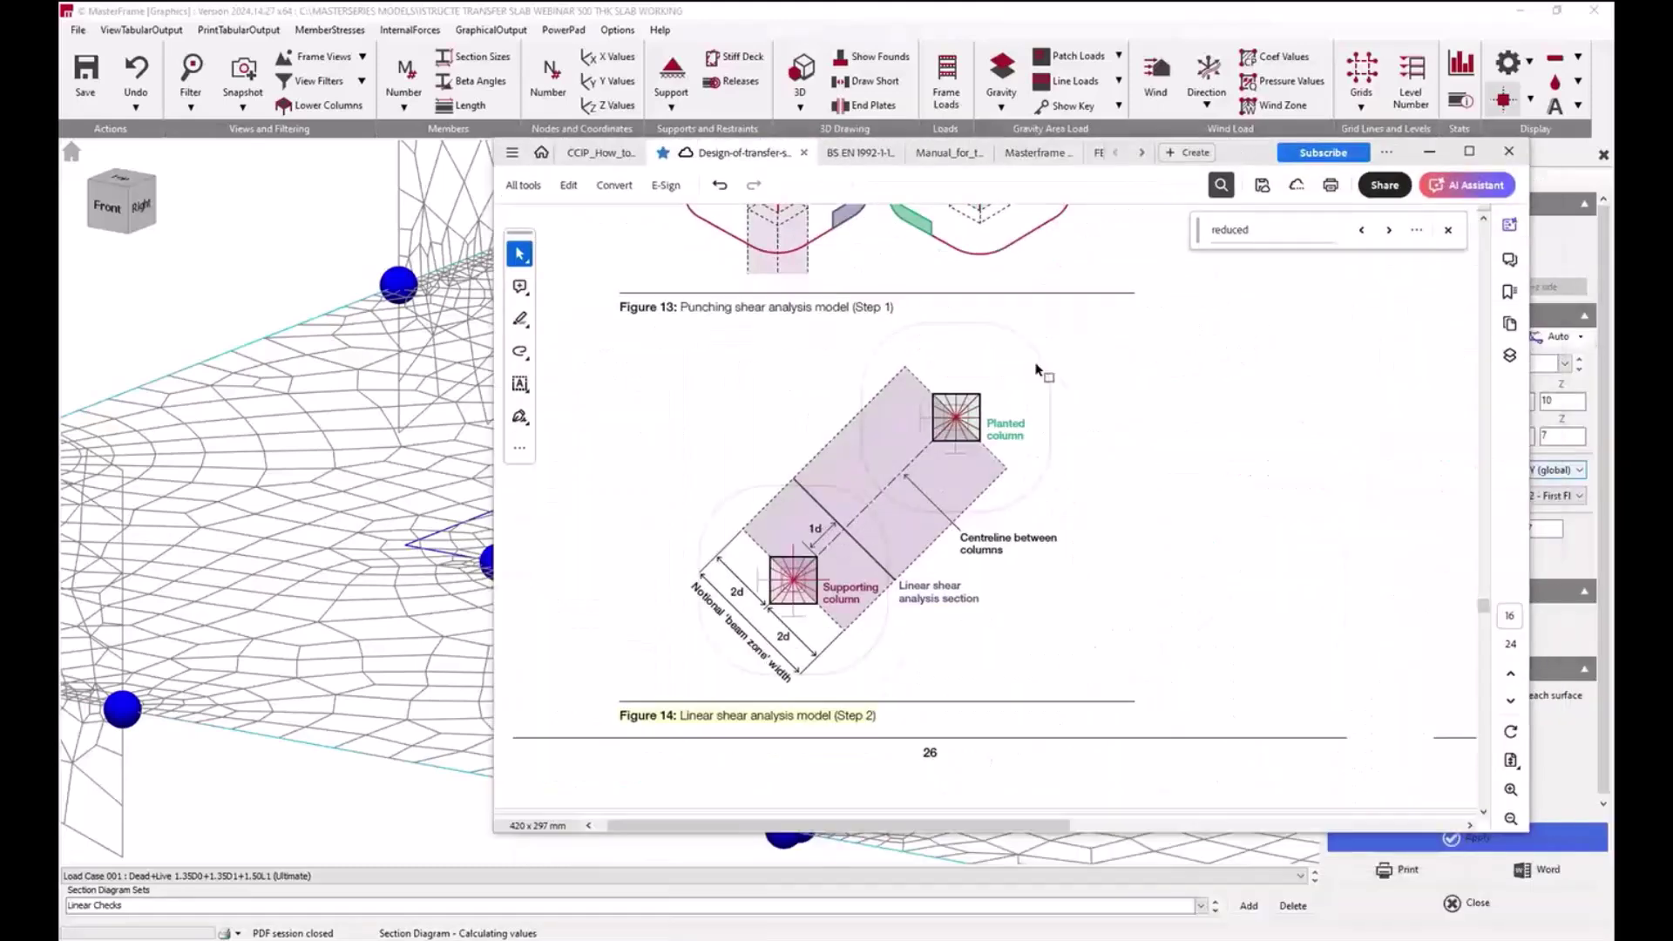
{"action": "left_click", "coordinate": [1430, 151]}
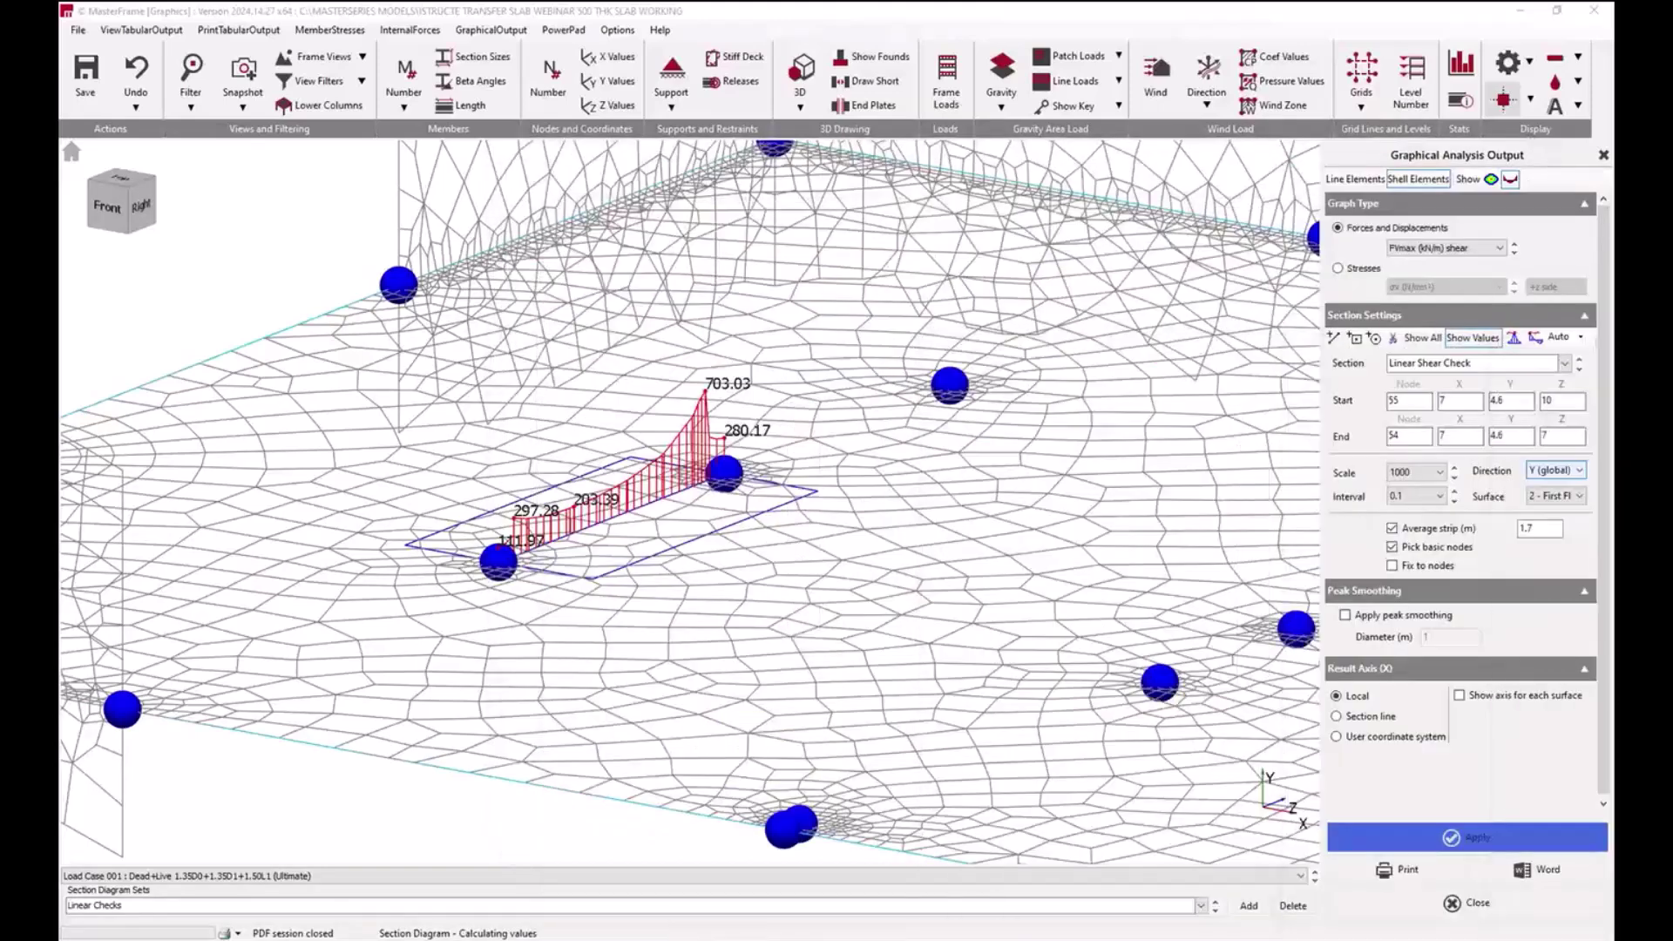
Step: Display the nodes' Z coordinates and replot the Linear Shear Check section with start Z at 9.4 and end Z at 7.6
{"action": "left_click", "coordinate": [1517, 401]}
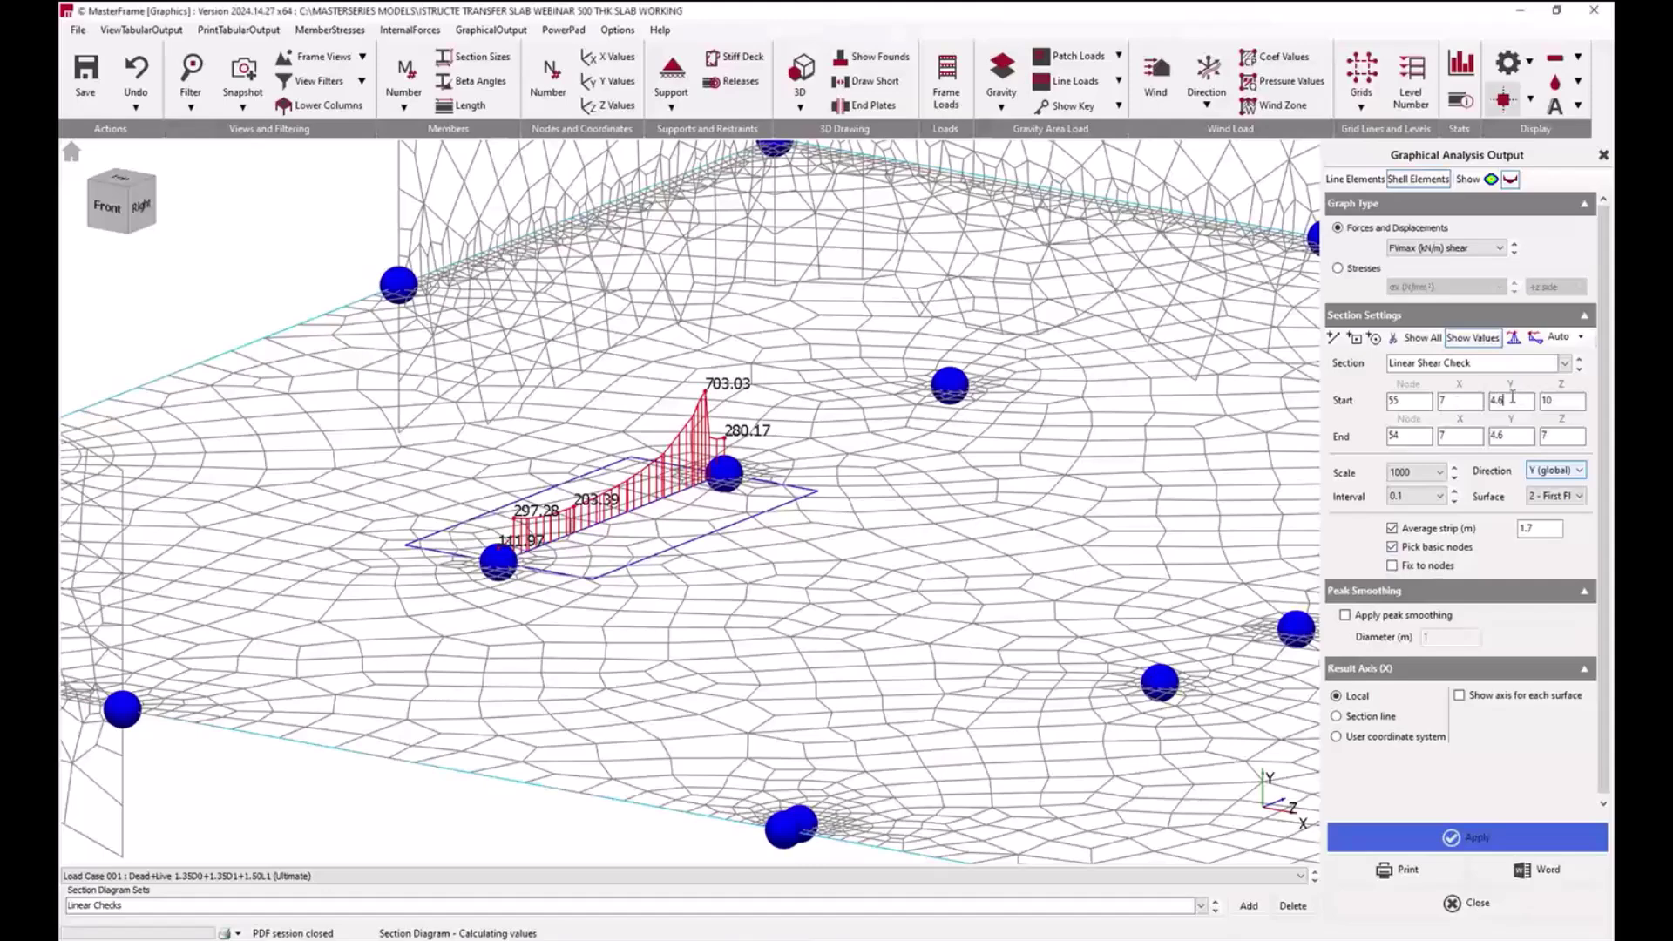
{"action": "left_click", "coordinate": [609, 104]}
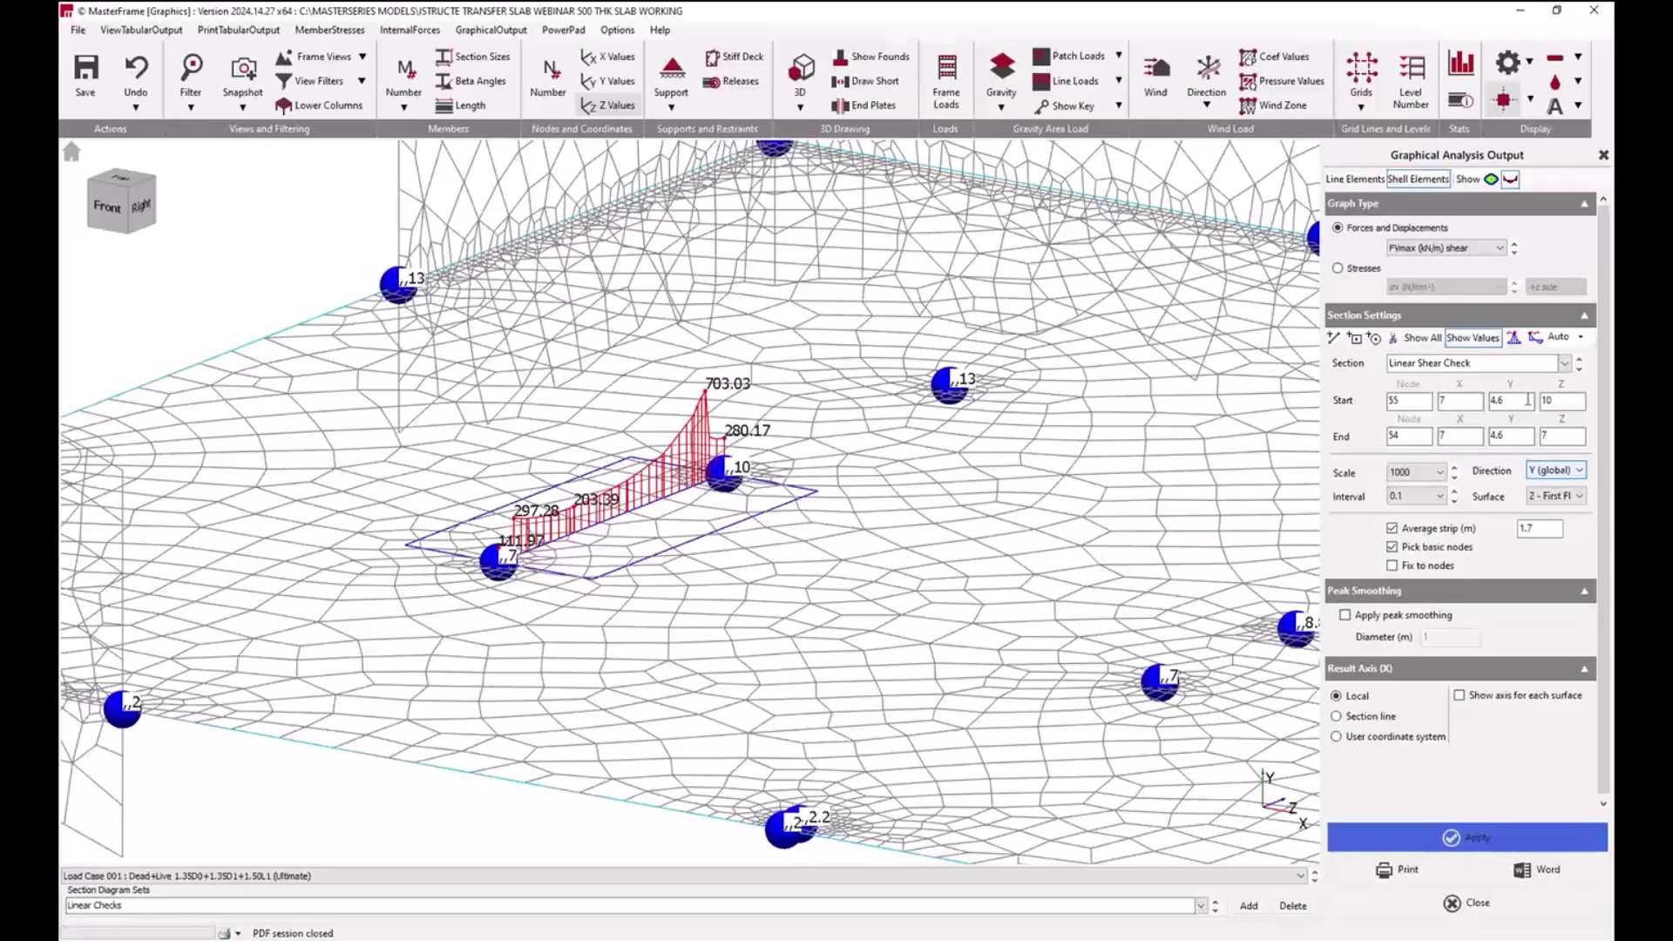
{"action": "left_click", "coordinate": [1557, 438]}
{"action": "type", "text": ".6"}
{"action": "double_click", "coordinate": [1555, 404]}
{"action": "type", "text": "9.4"}
{"action": "left_click", "coordinate": [1468, 838]}
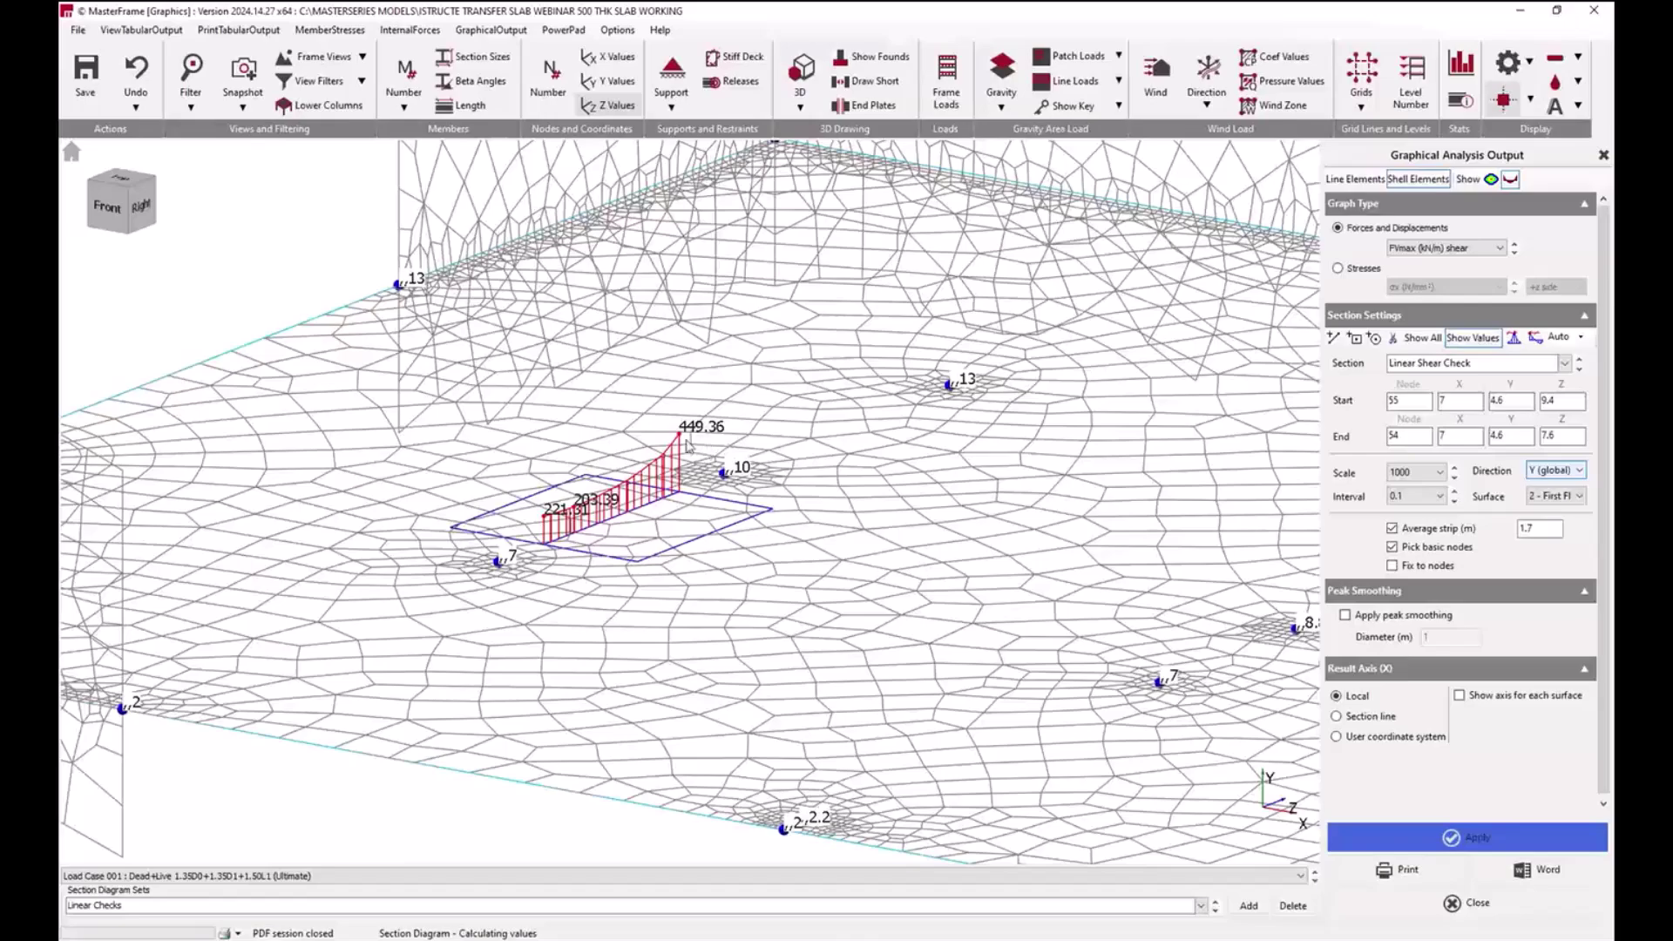
Step: Switch to the transfer slab design PDF in Acrobat and examine Design Case 1 and the 1d analysis section in Figure 14
{"action": "key", "text": "alt+Tab"}
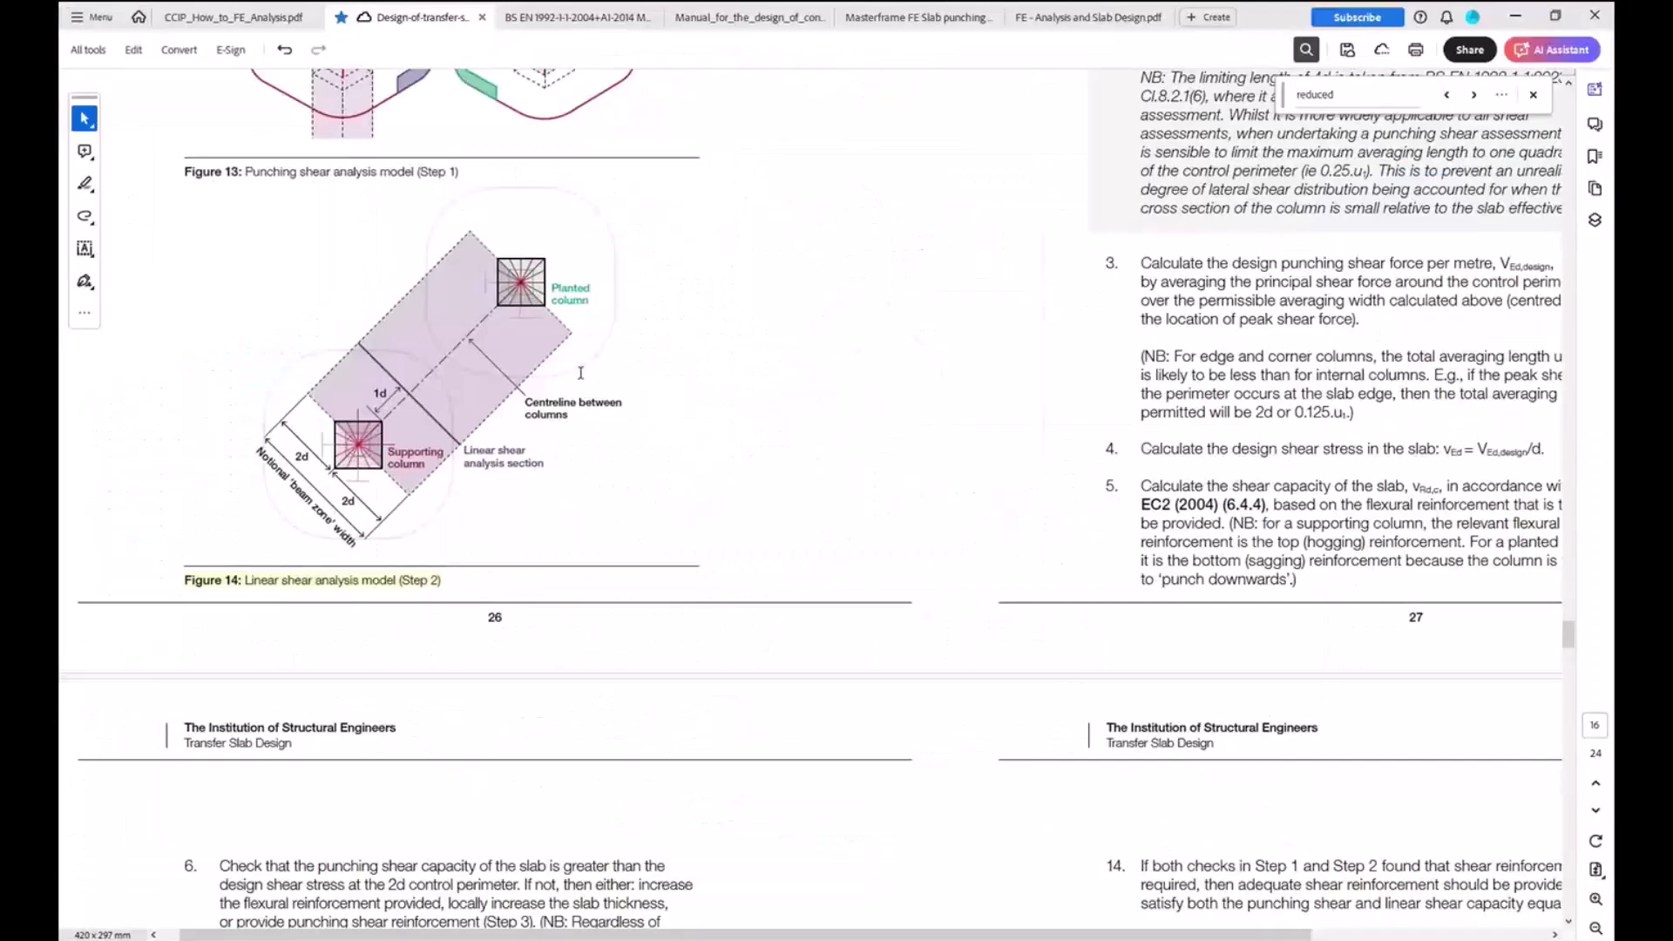
{"action": "scroll", "coordinate": [811, 664], "scroll_direction": "down", "scroll_amount": 3, "text": "ctrl"}
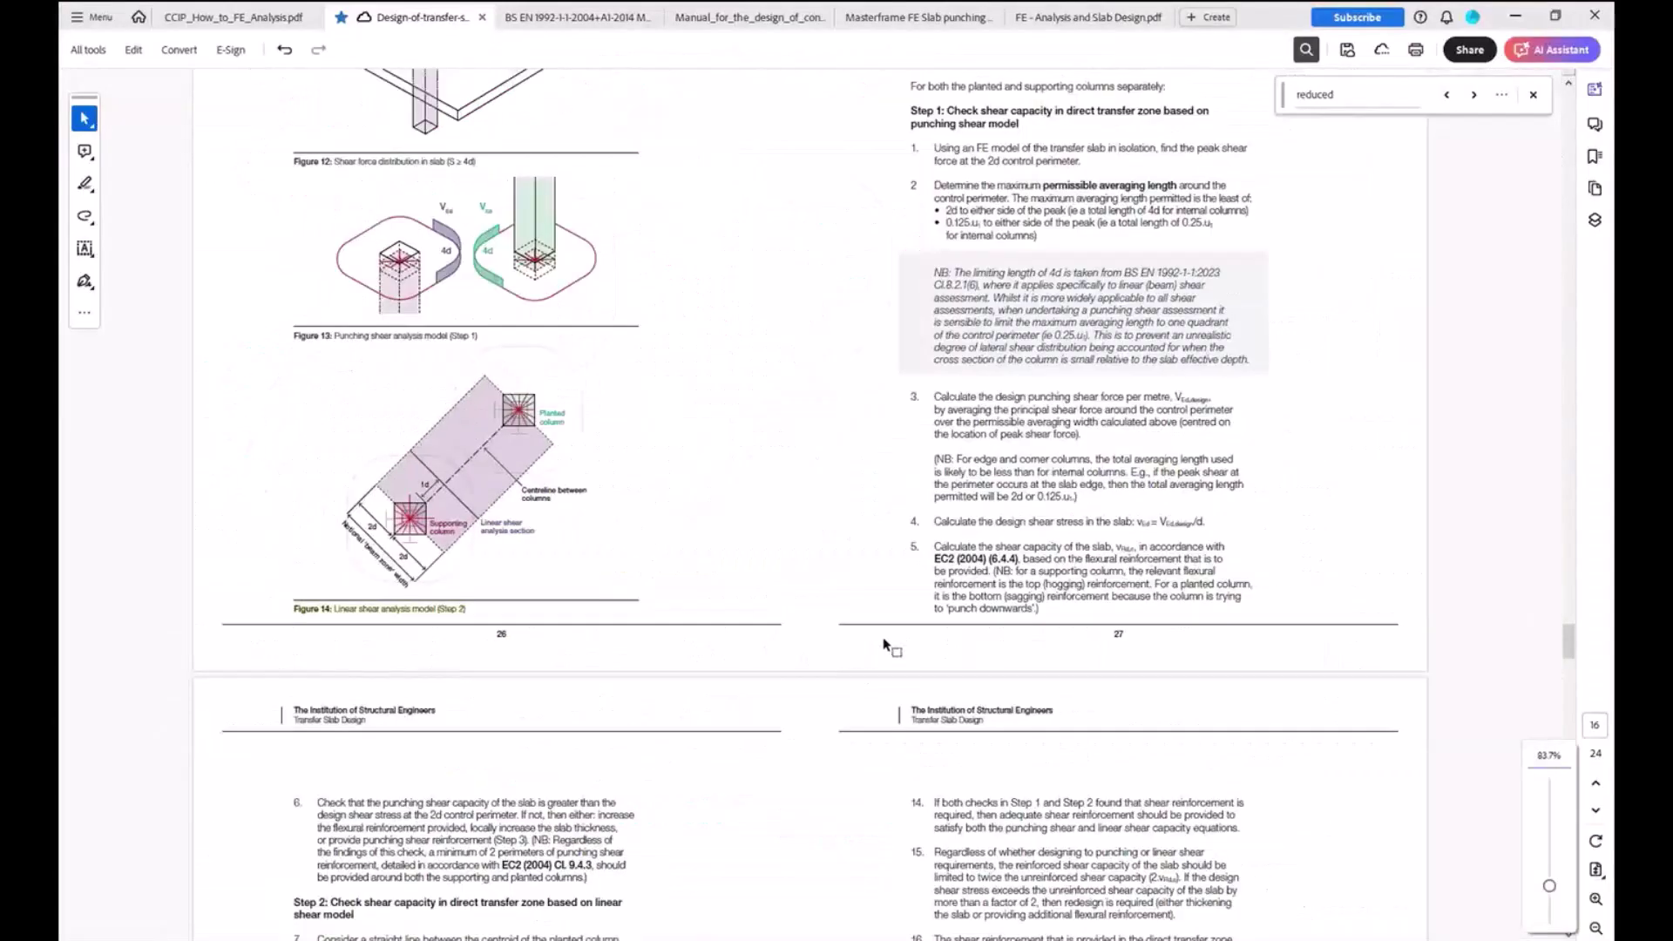
{"action": "scroll", "coordinate": [828, 601], "scroll_direction": "up", "scroll_amount": 3}
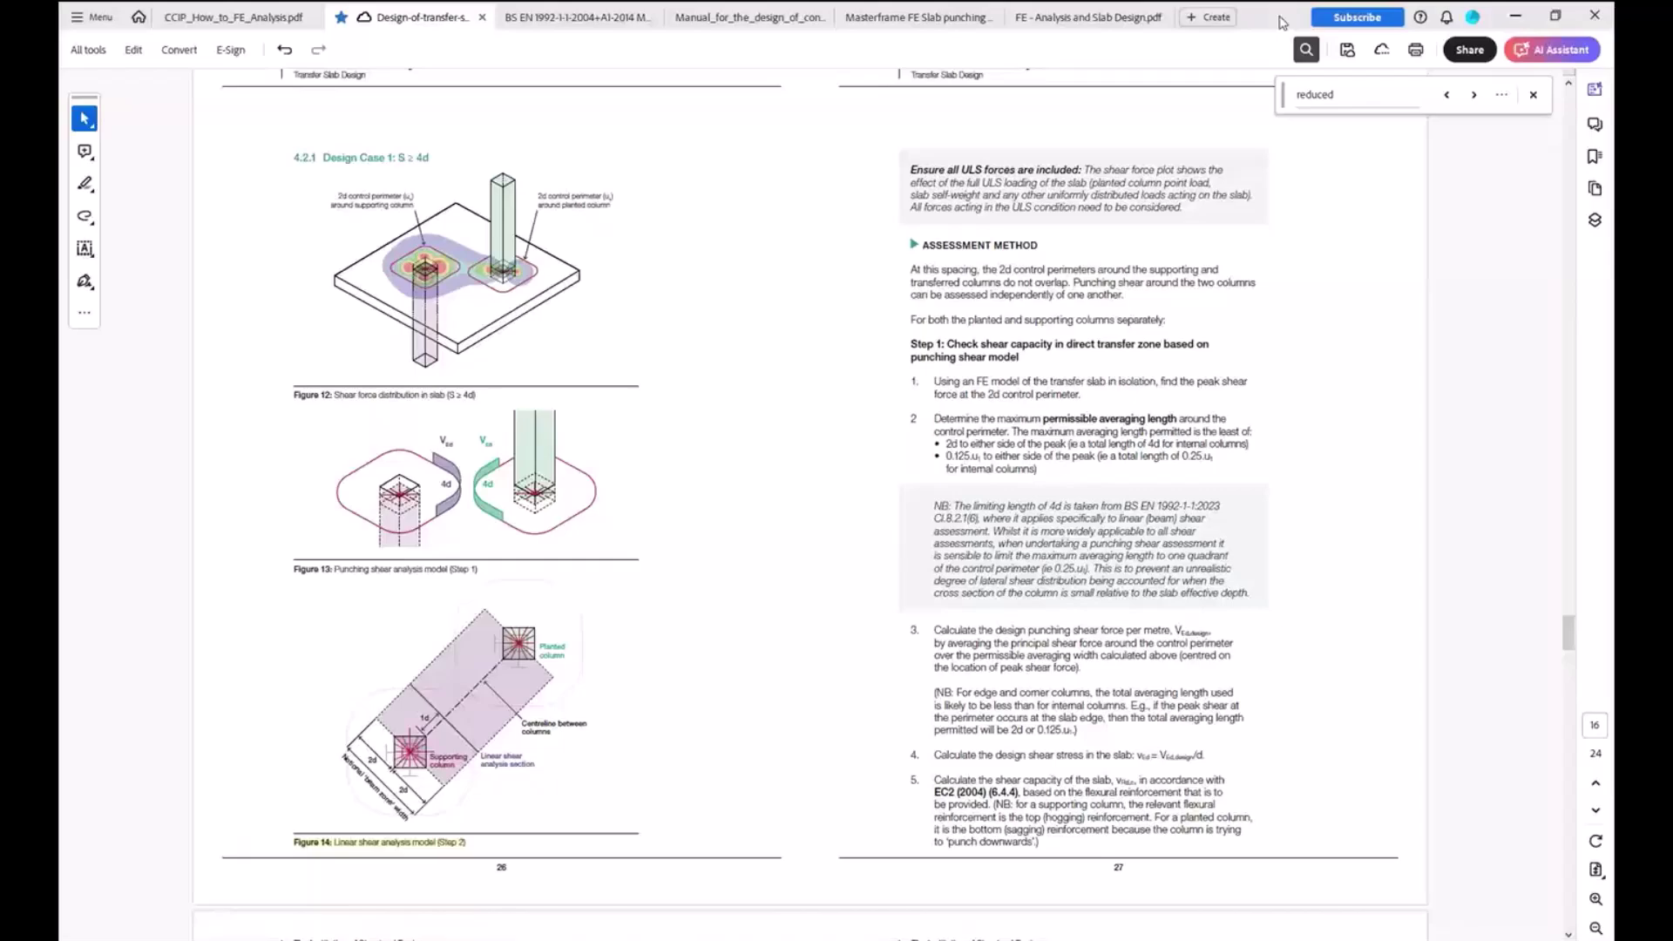
{"action": "left_click", "coordinate": [1515, 15]}
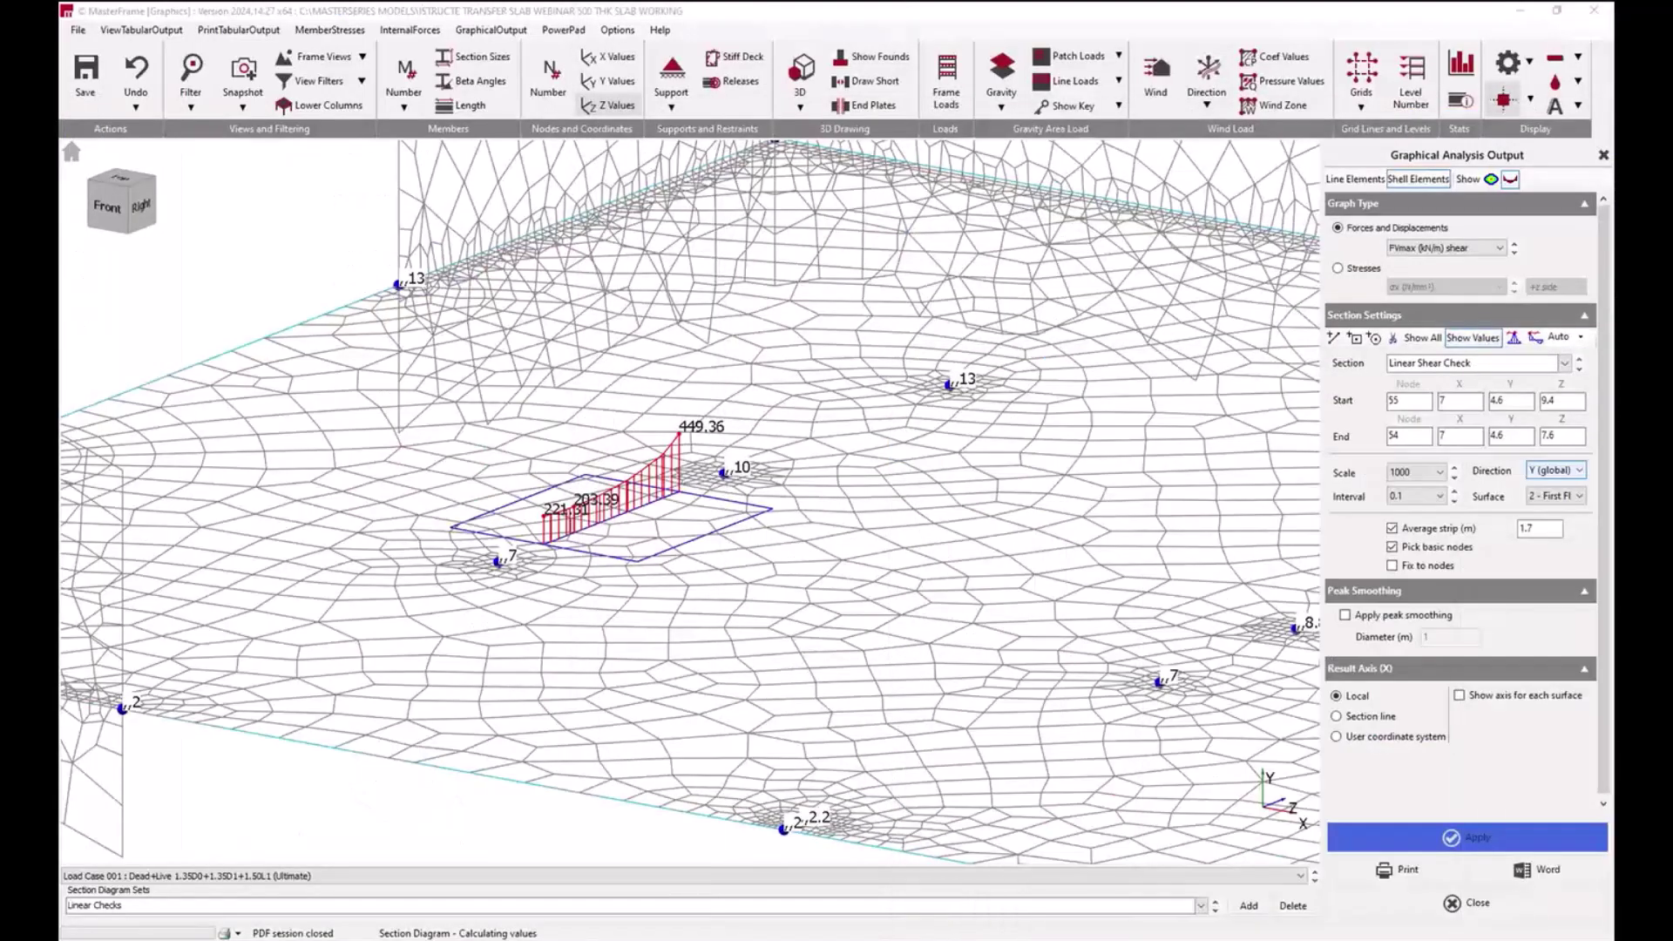
{"action": "left_click", "coordinate": [1575, 402]}
{"action": "key", "text": "alt+Tab"}
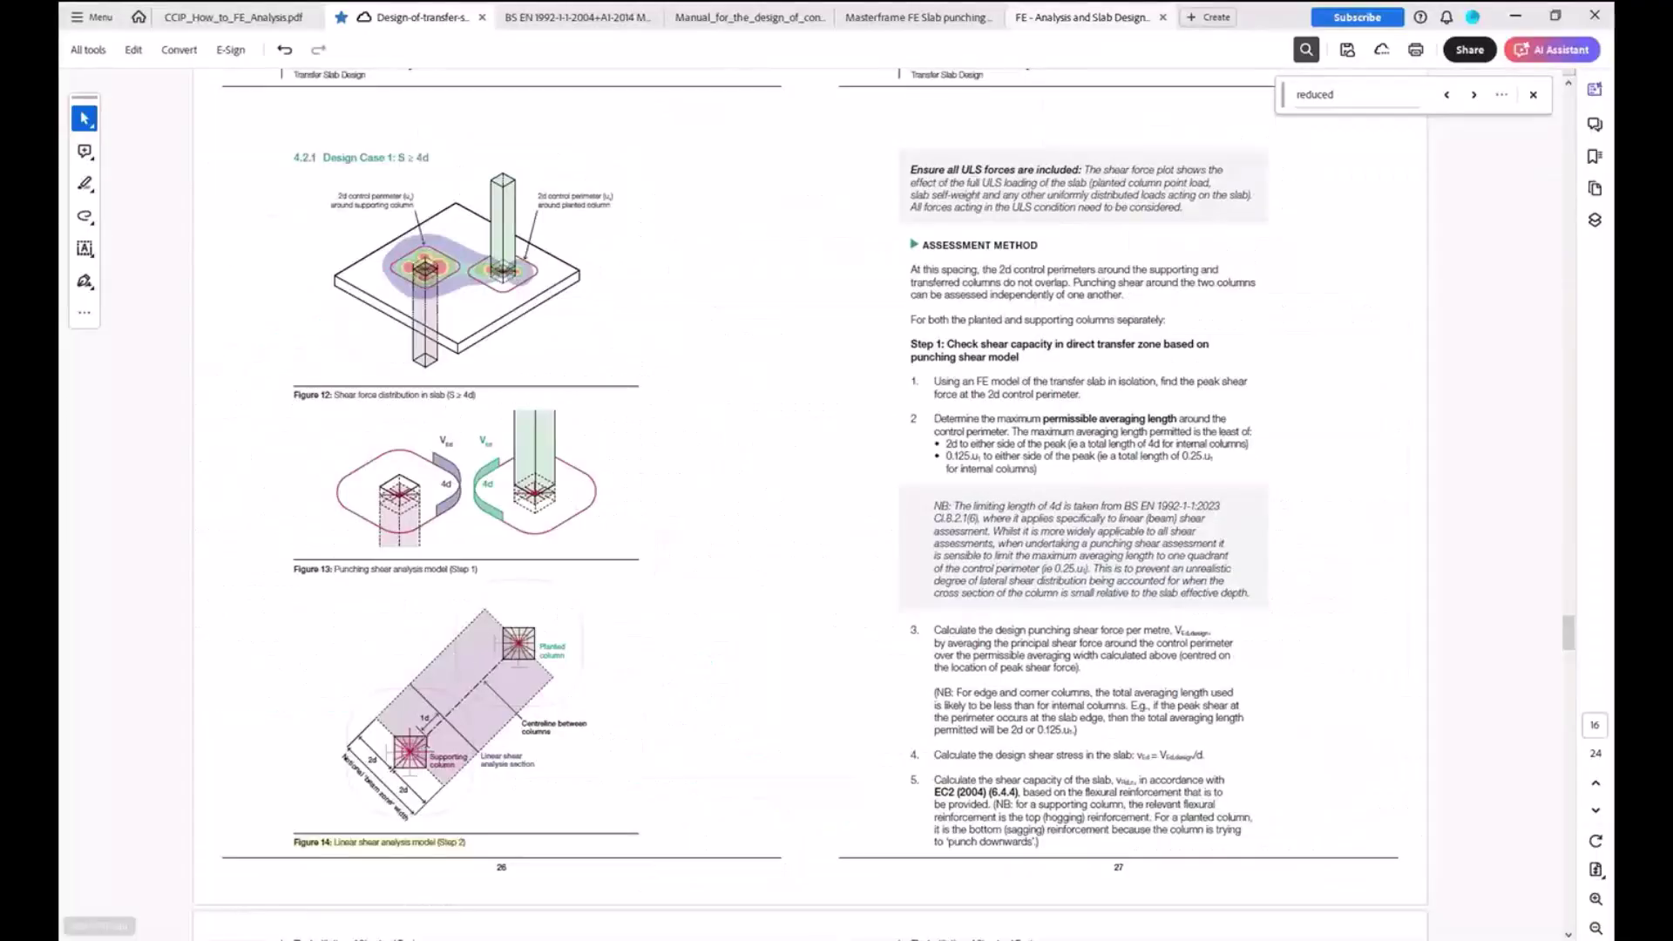
{"action": "double_click", "coordinate": [426, 715]}
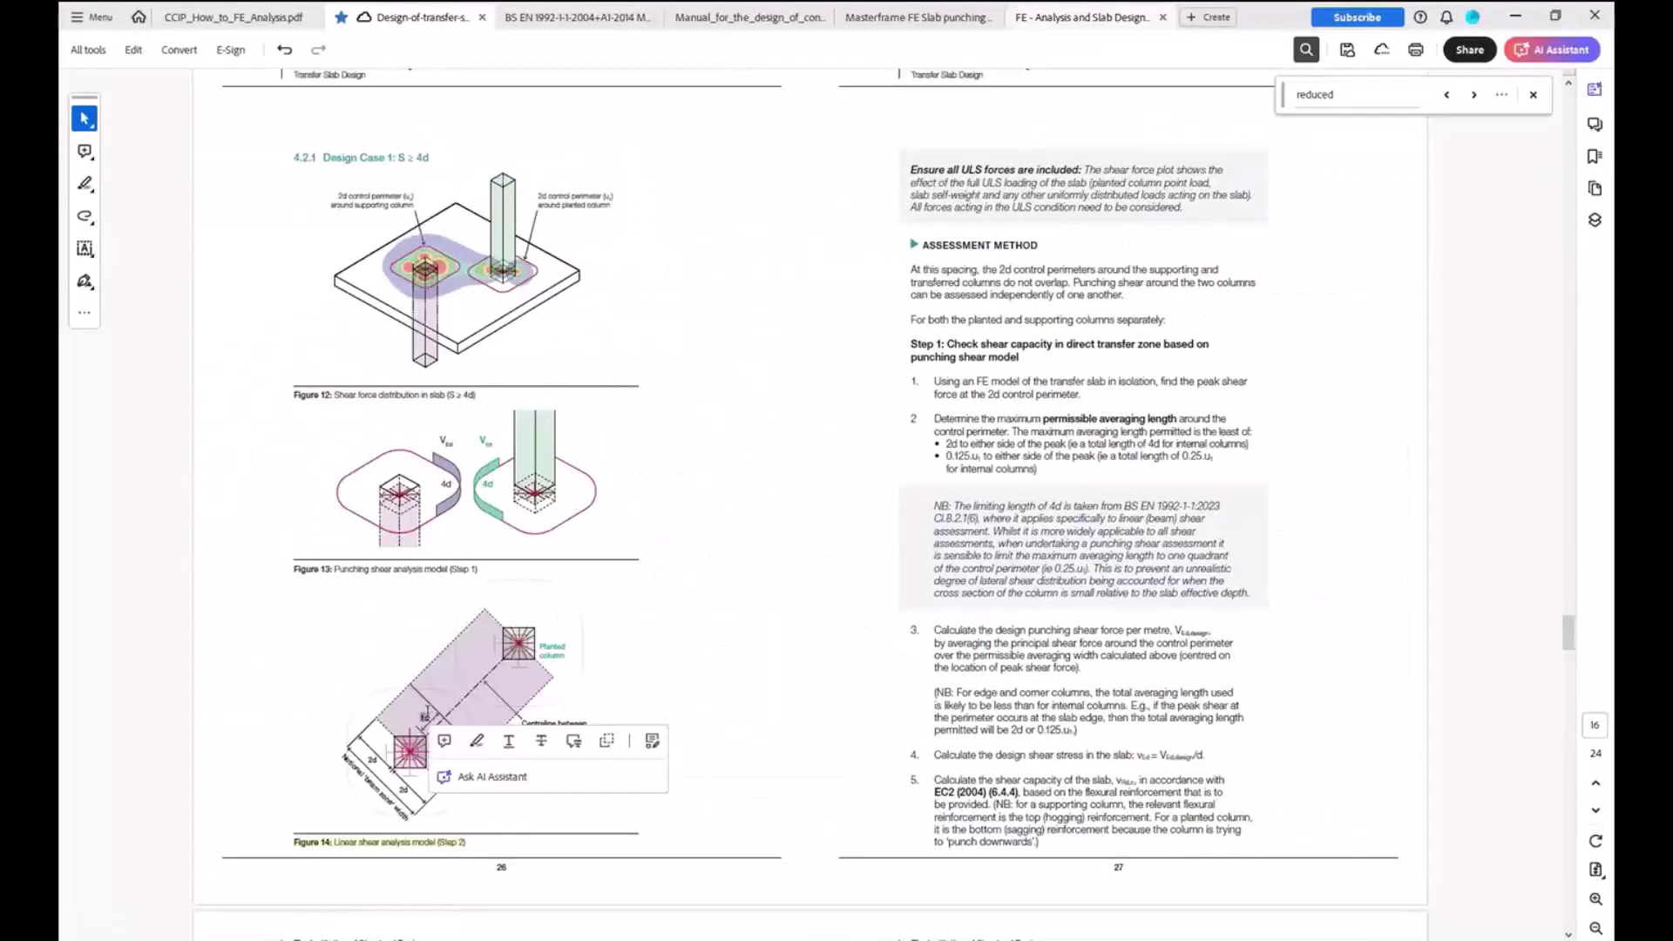
{"action": "left_click", "coordinate": [726, 670]}
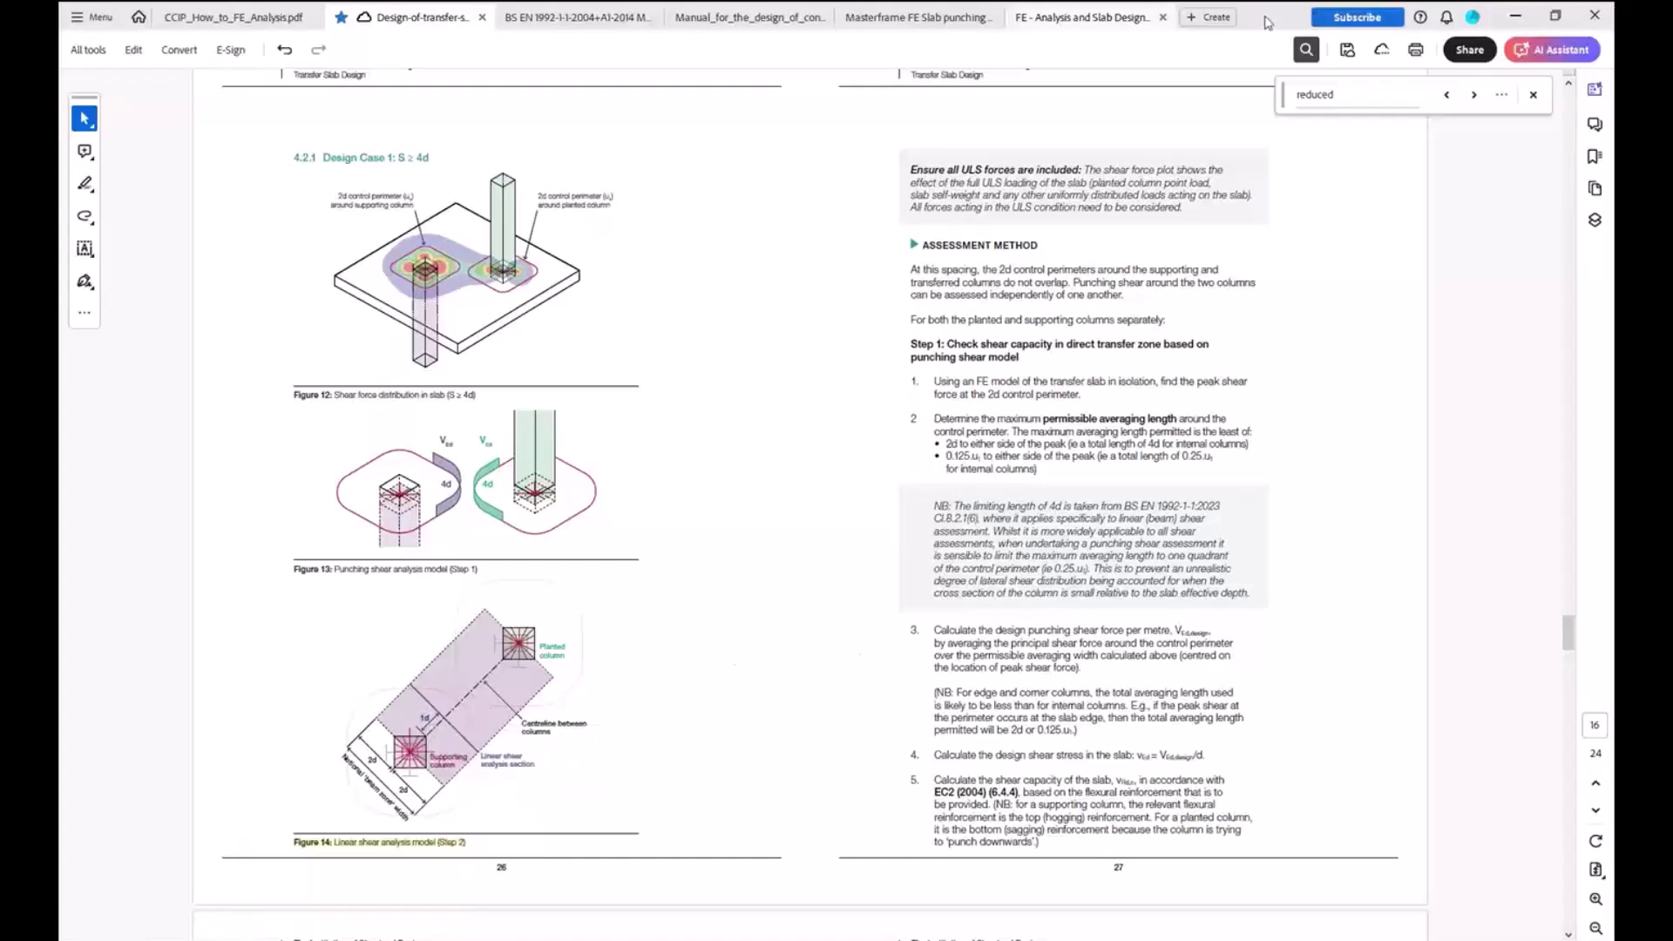
{"action": "left_click", "coordinate": [1516, 16]}
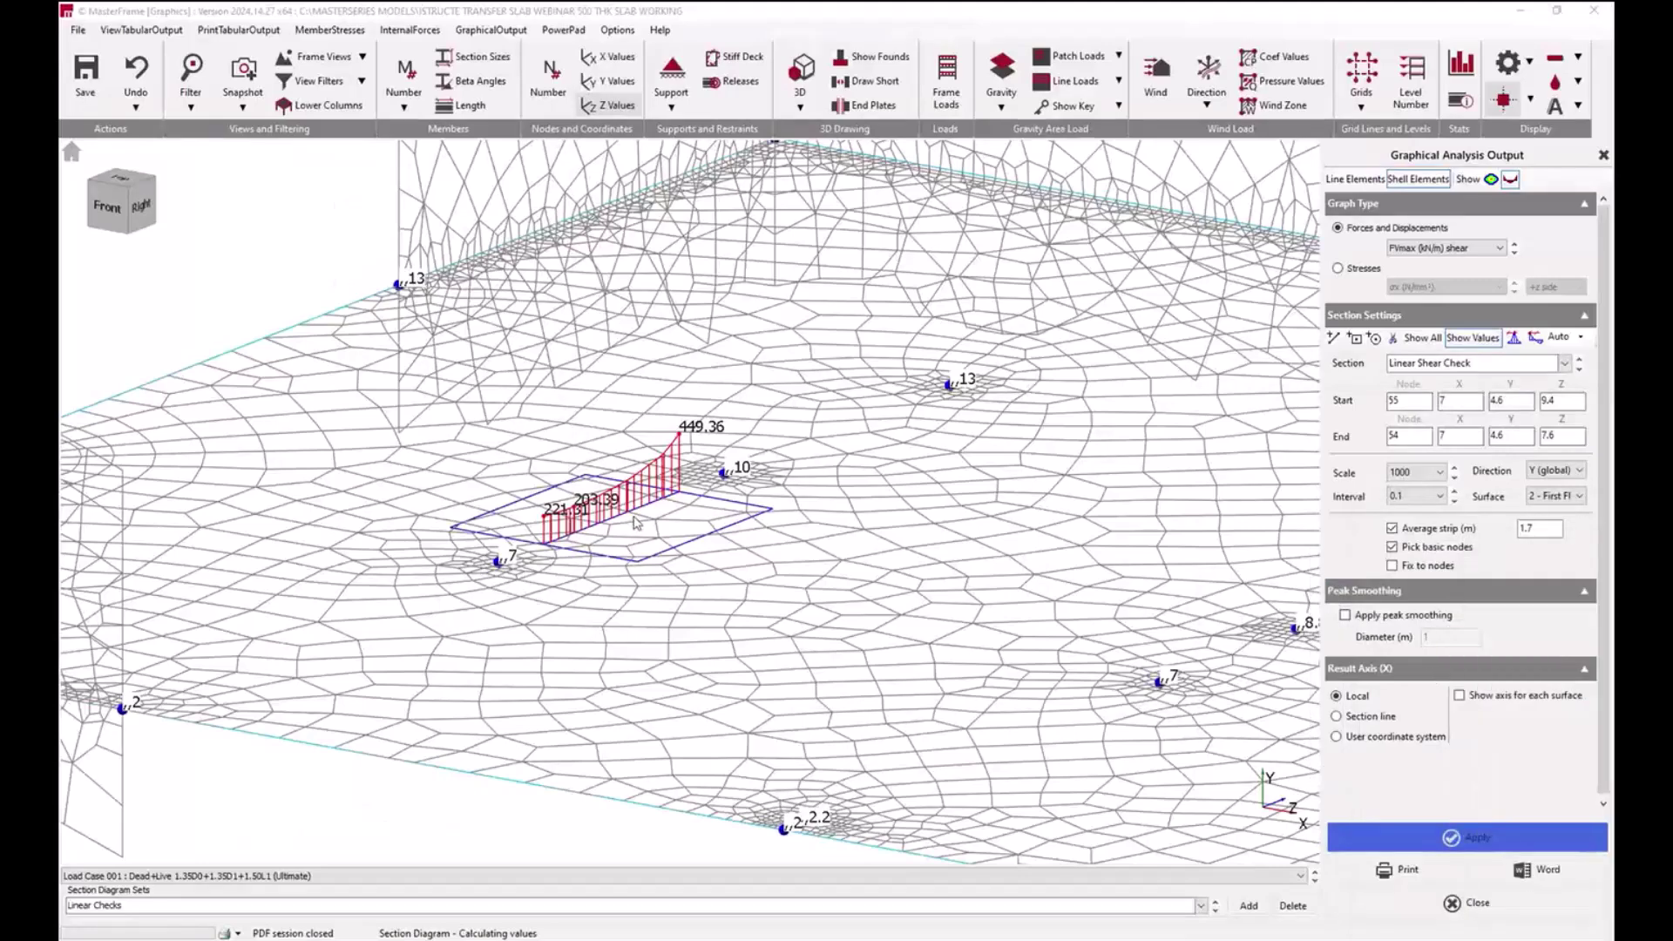
Step: Plot the Linear Check - 1d Planted Column section, 1.05 by 1.05, centred on node 54
{"action": "left_click", "coordinate": [636, 523]}
{"action": "left_click", "coordinate": [1374, 338]}
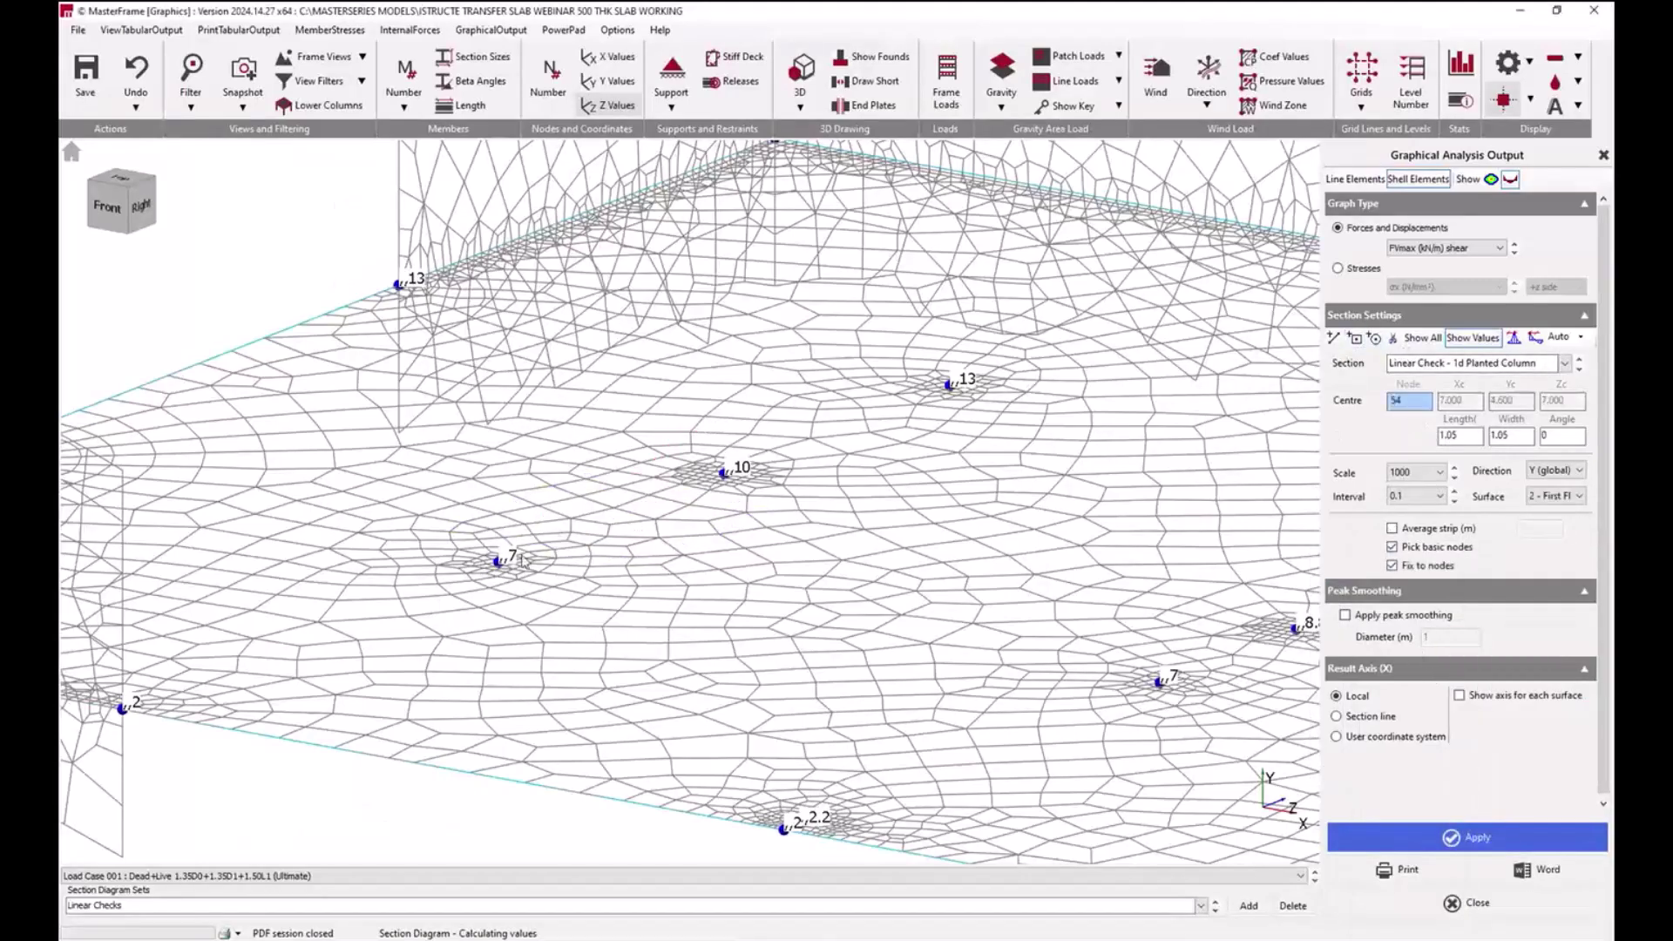
{"action": "left_click", "coordinate": [1434, 838]}
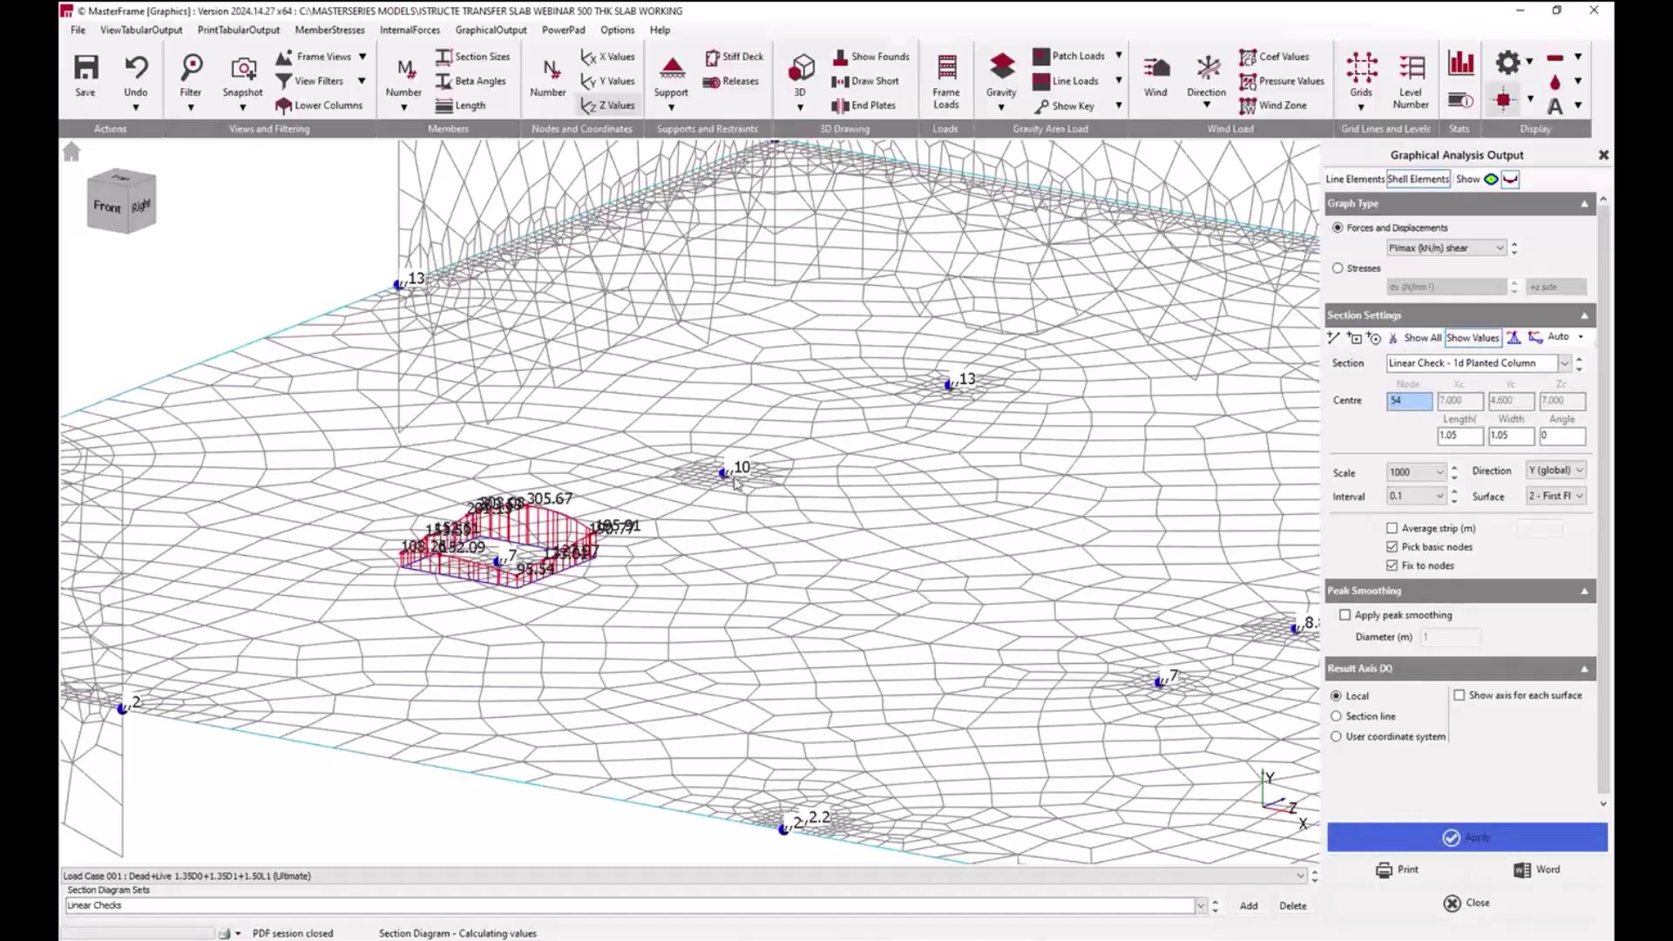
Step: Centre the Linear Check - 1d Supported Column section on node 55, fixed to nodes, and plot its shear values
{"action": "left_click", "coordinate": [1578, 368]}
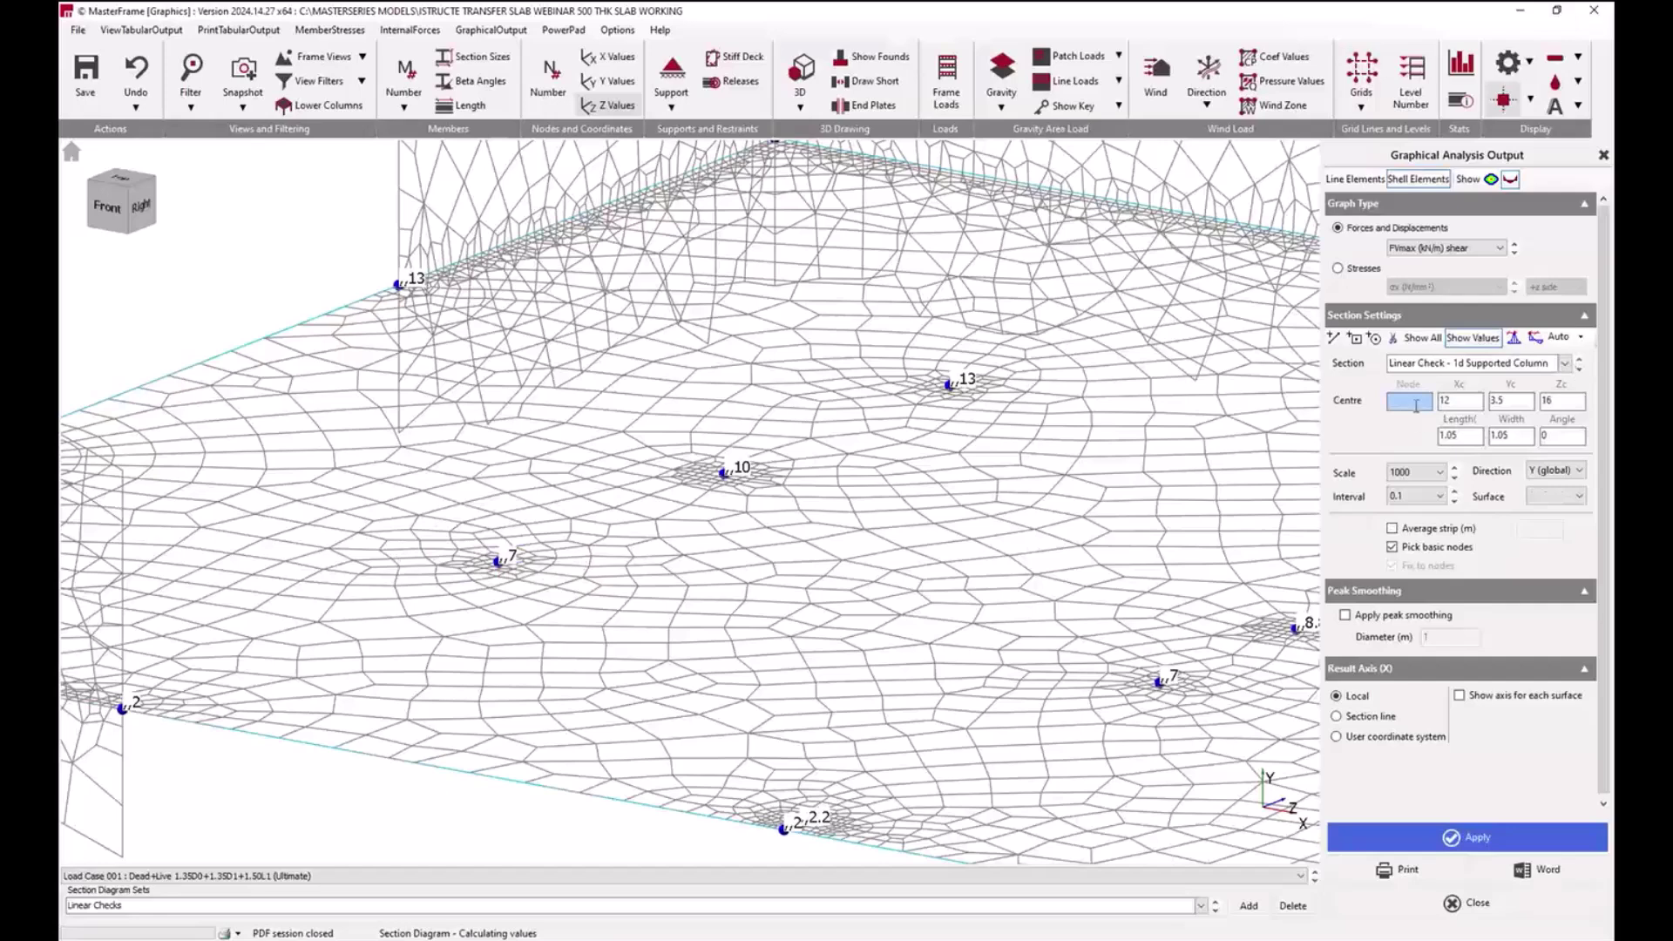
{"action": "left_click", "coordinate": [723, 475]}
{"action": "left_click", "coordinate": [1442, 837]}
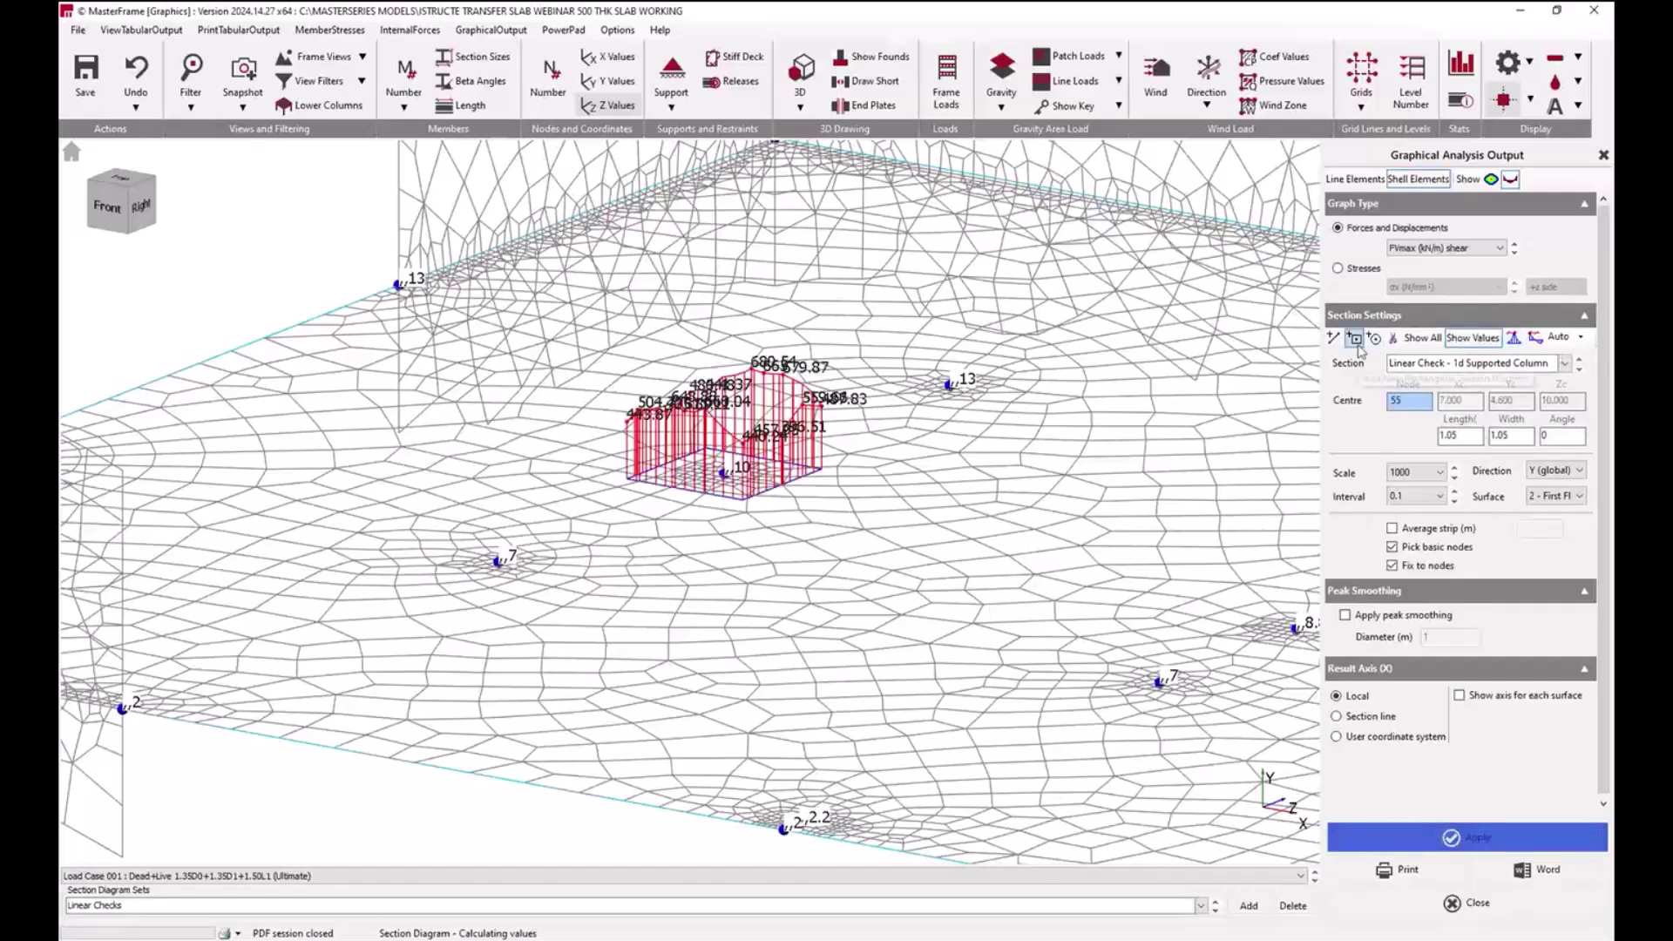
{"action": "mouse_move", "coordinate": [879, 607]}
{"action": "middle_mouse_down"}
{"action": "mouse_move", "coordinate": [871, 575]}
{"action": "mouse_move", "coordinate": [848, 618]}
{"action": "middle_mouse_up"}
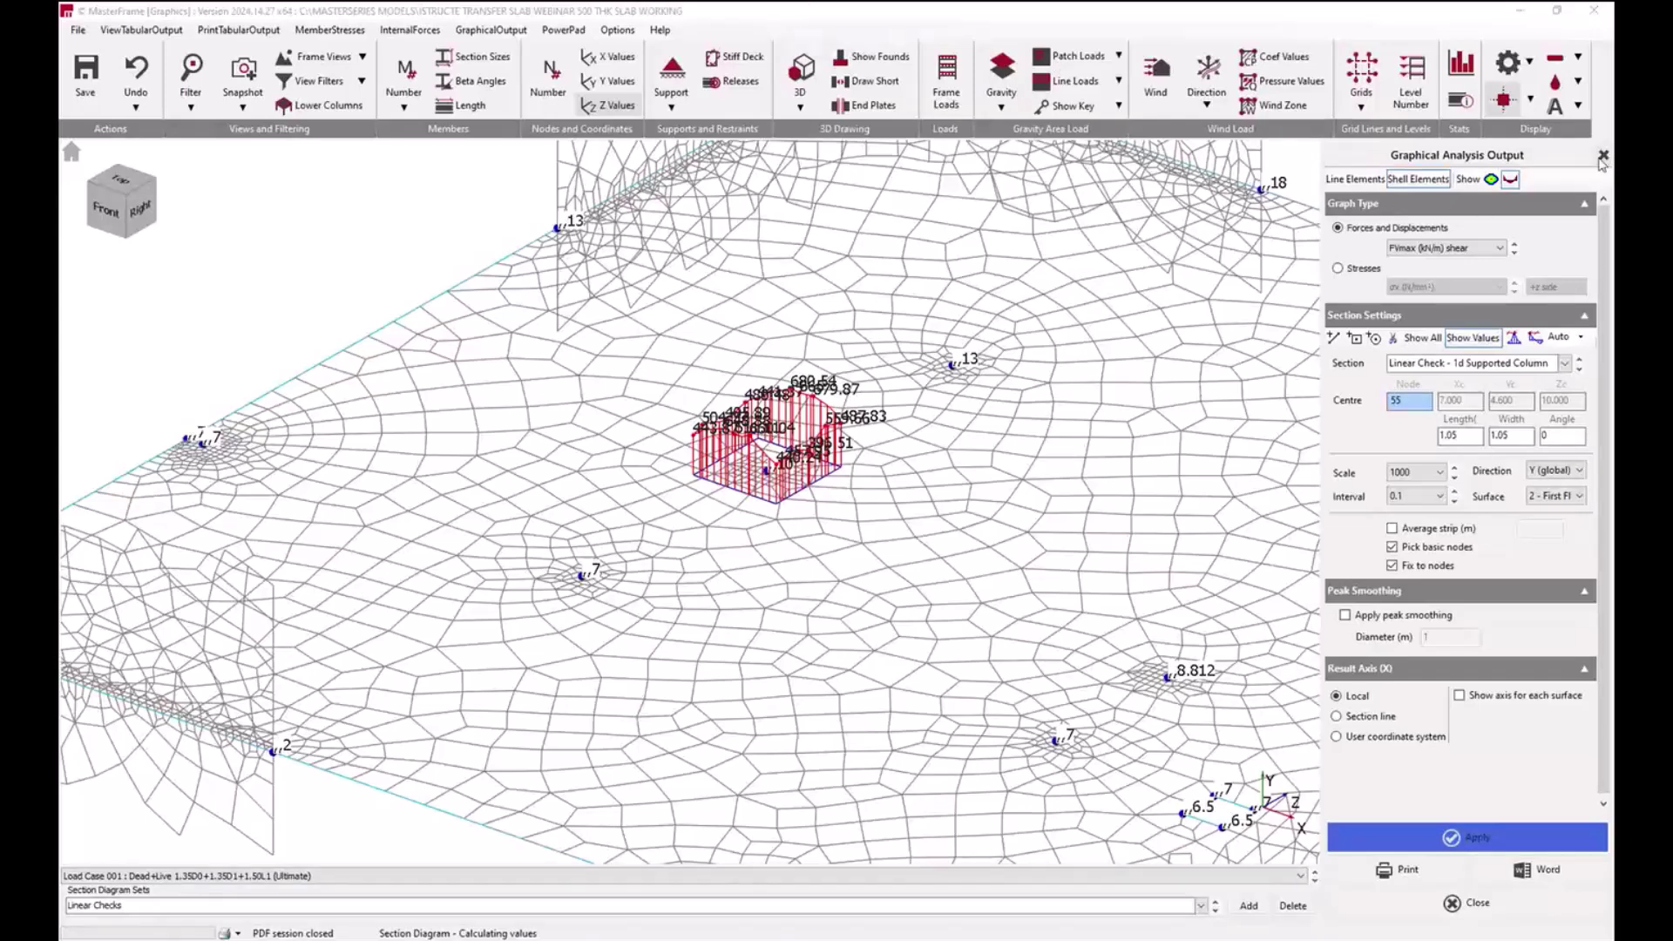
Step: Close the graphical analysis output and open Concrete Slab Design, showing the first floor slab in plan
{"action": "left_click", "coordinate": [1602, 157]}
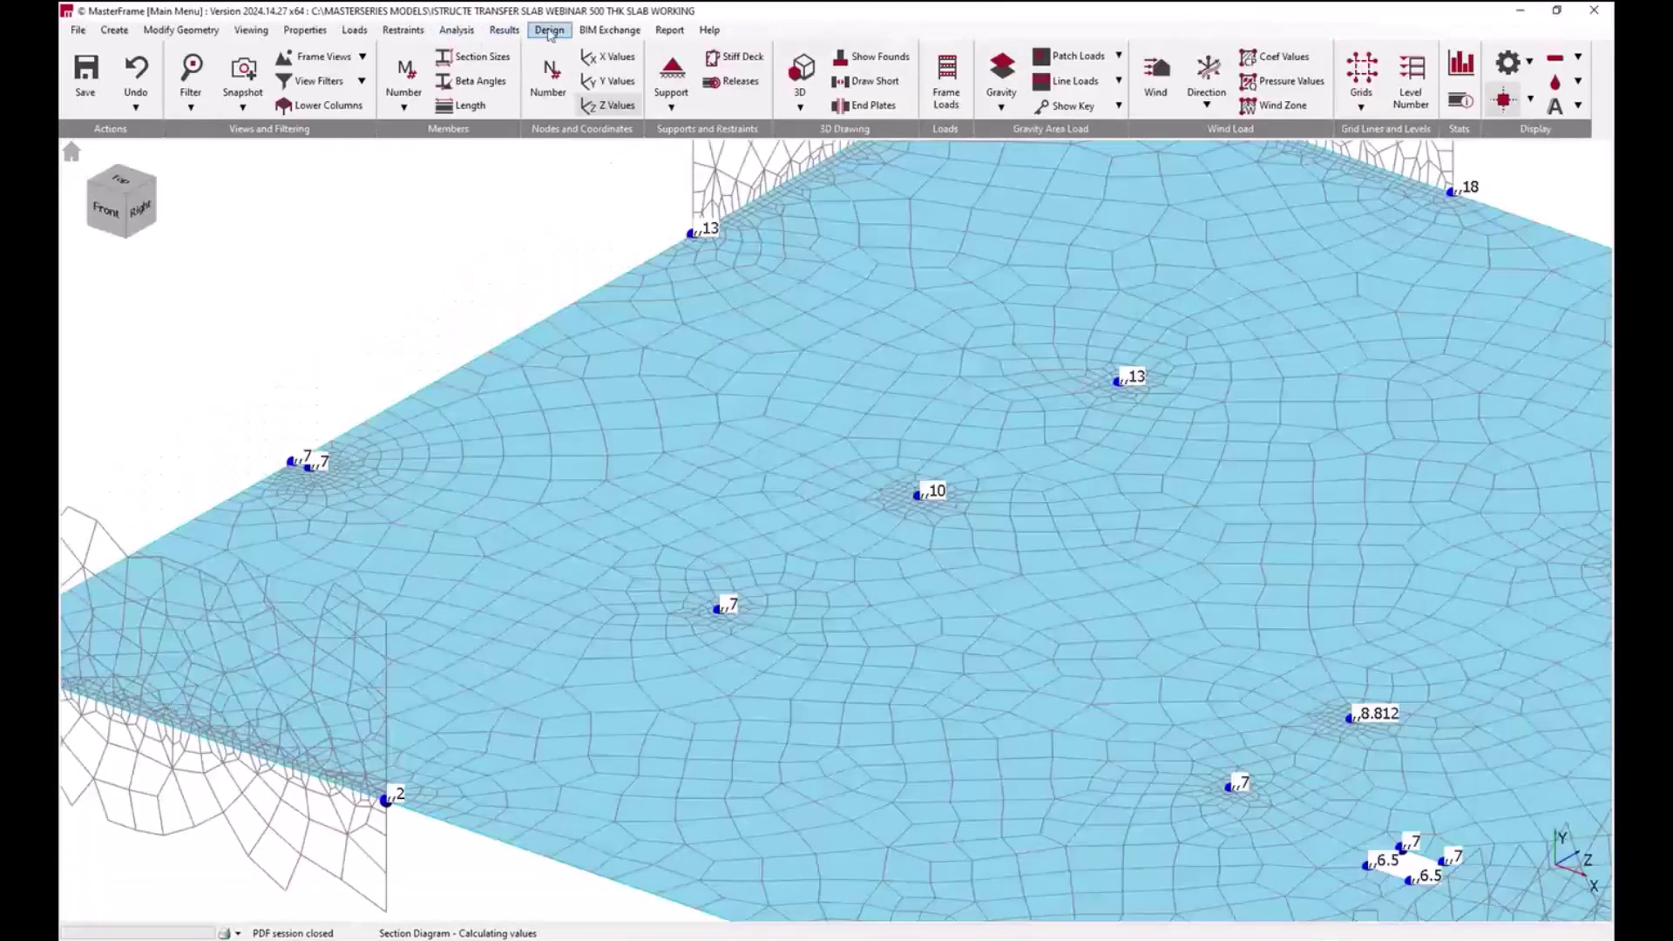
{"action": "left_click", "coordinate": [550, 32]}
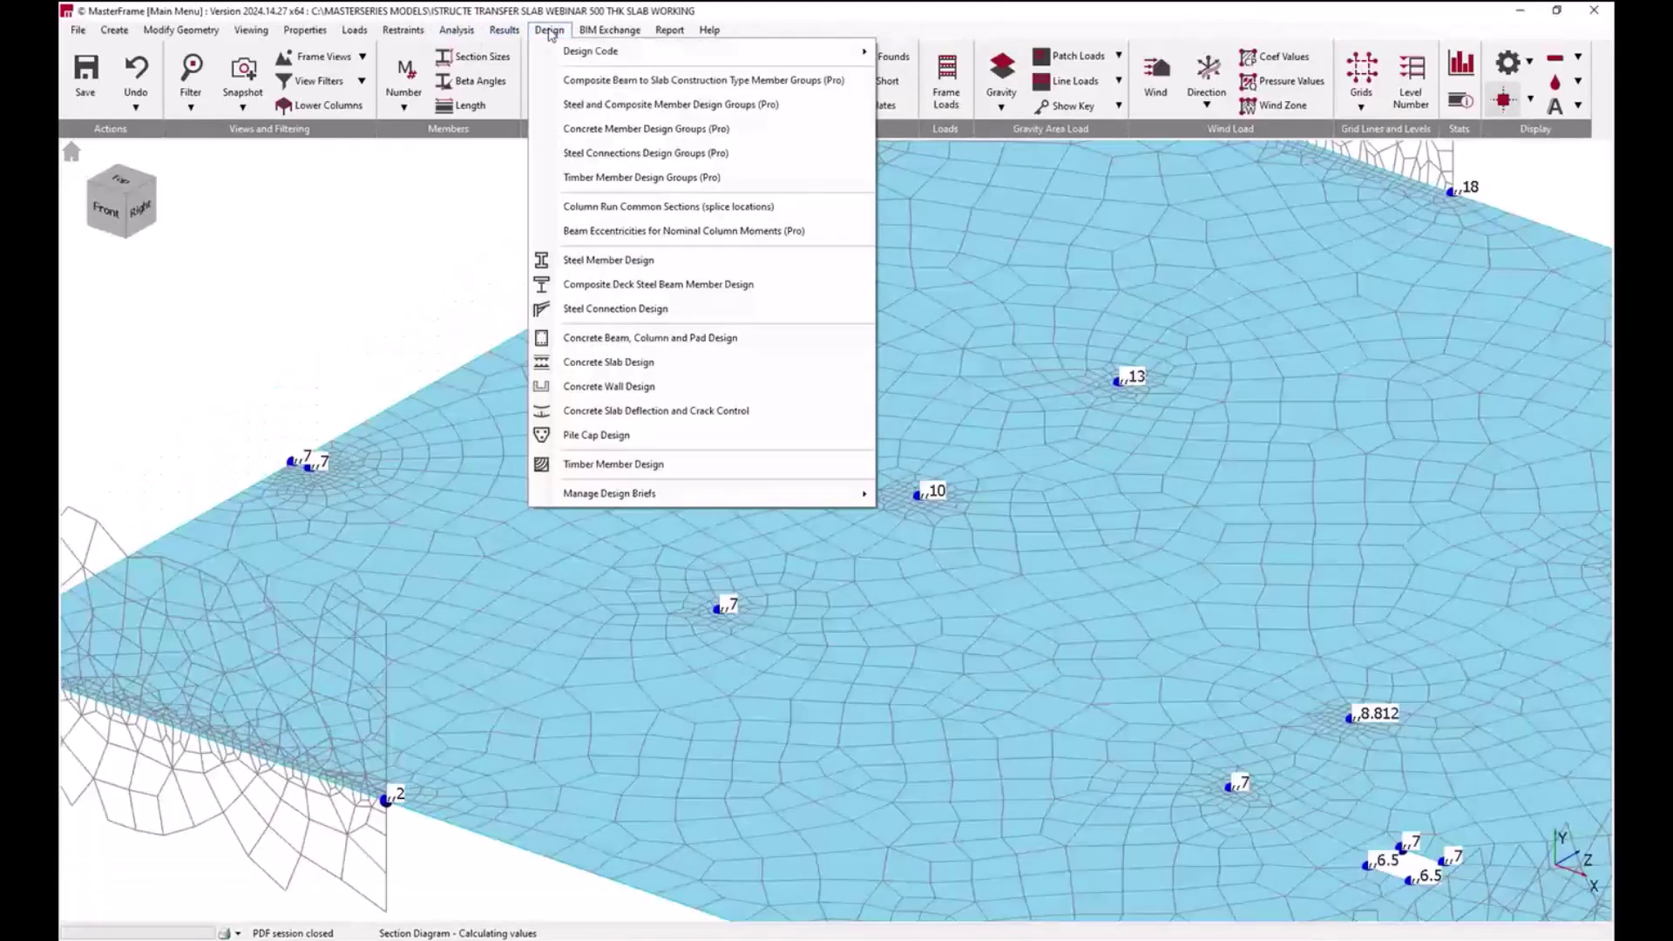
{"action": "left_click", "coordinate": [614, 363]}
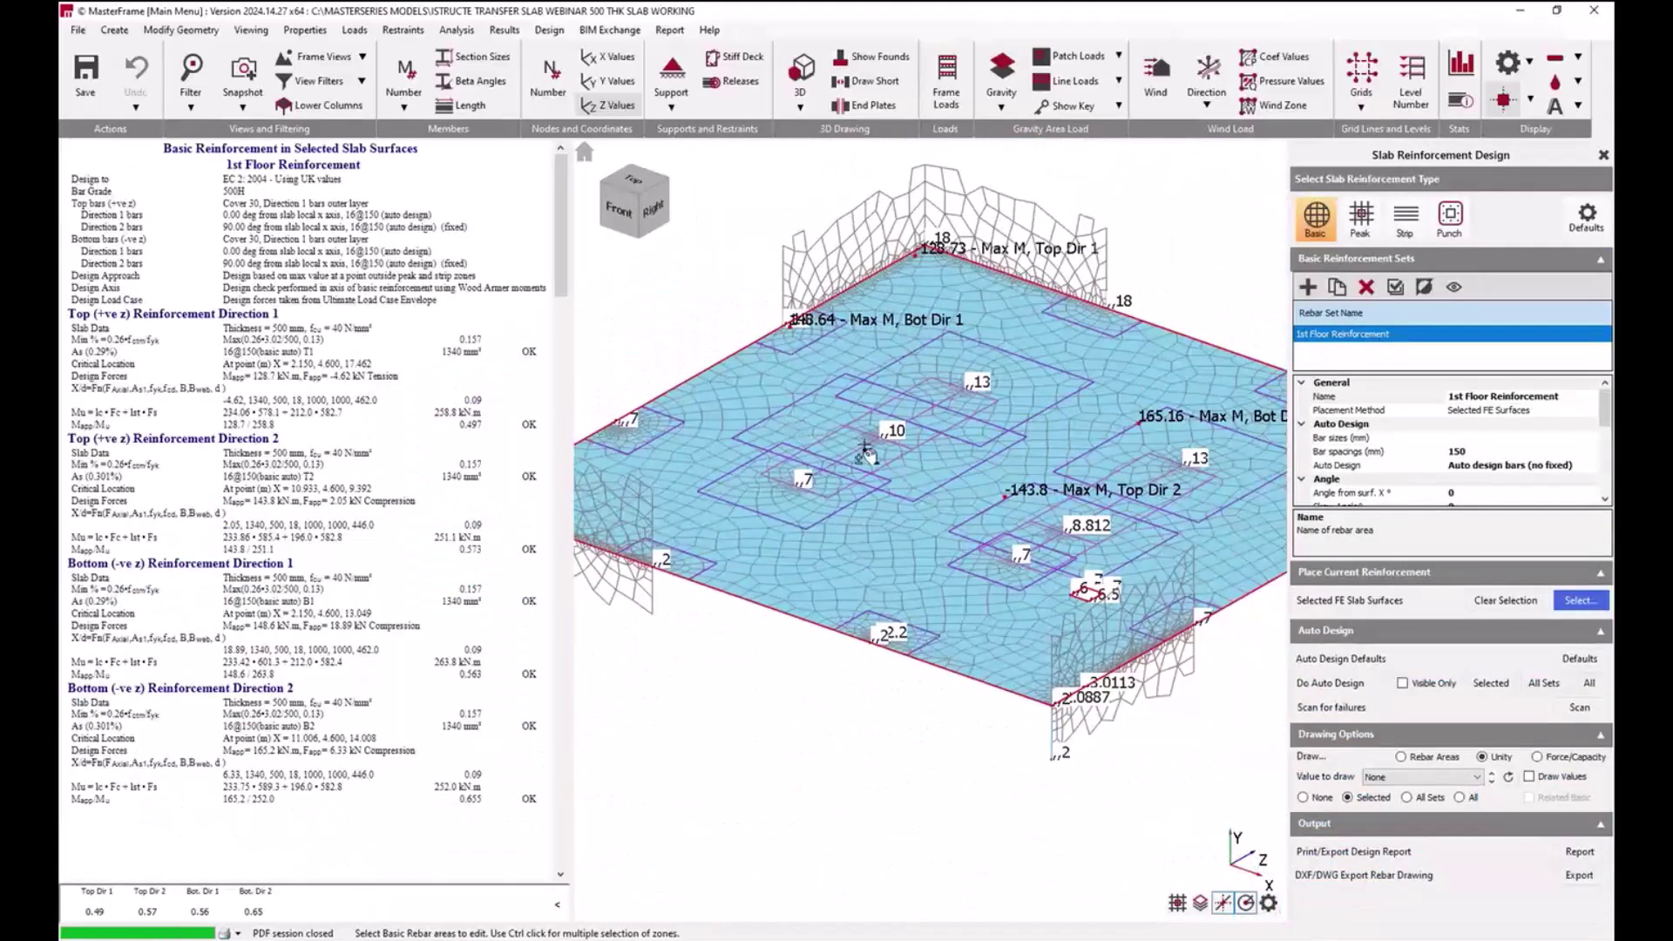
{"action": "left_click", "coordinate": [353, 59]}
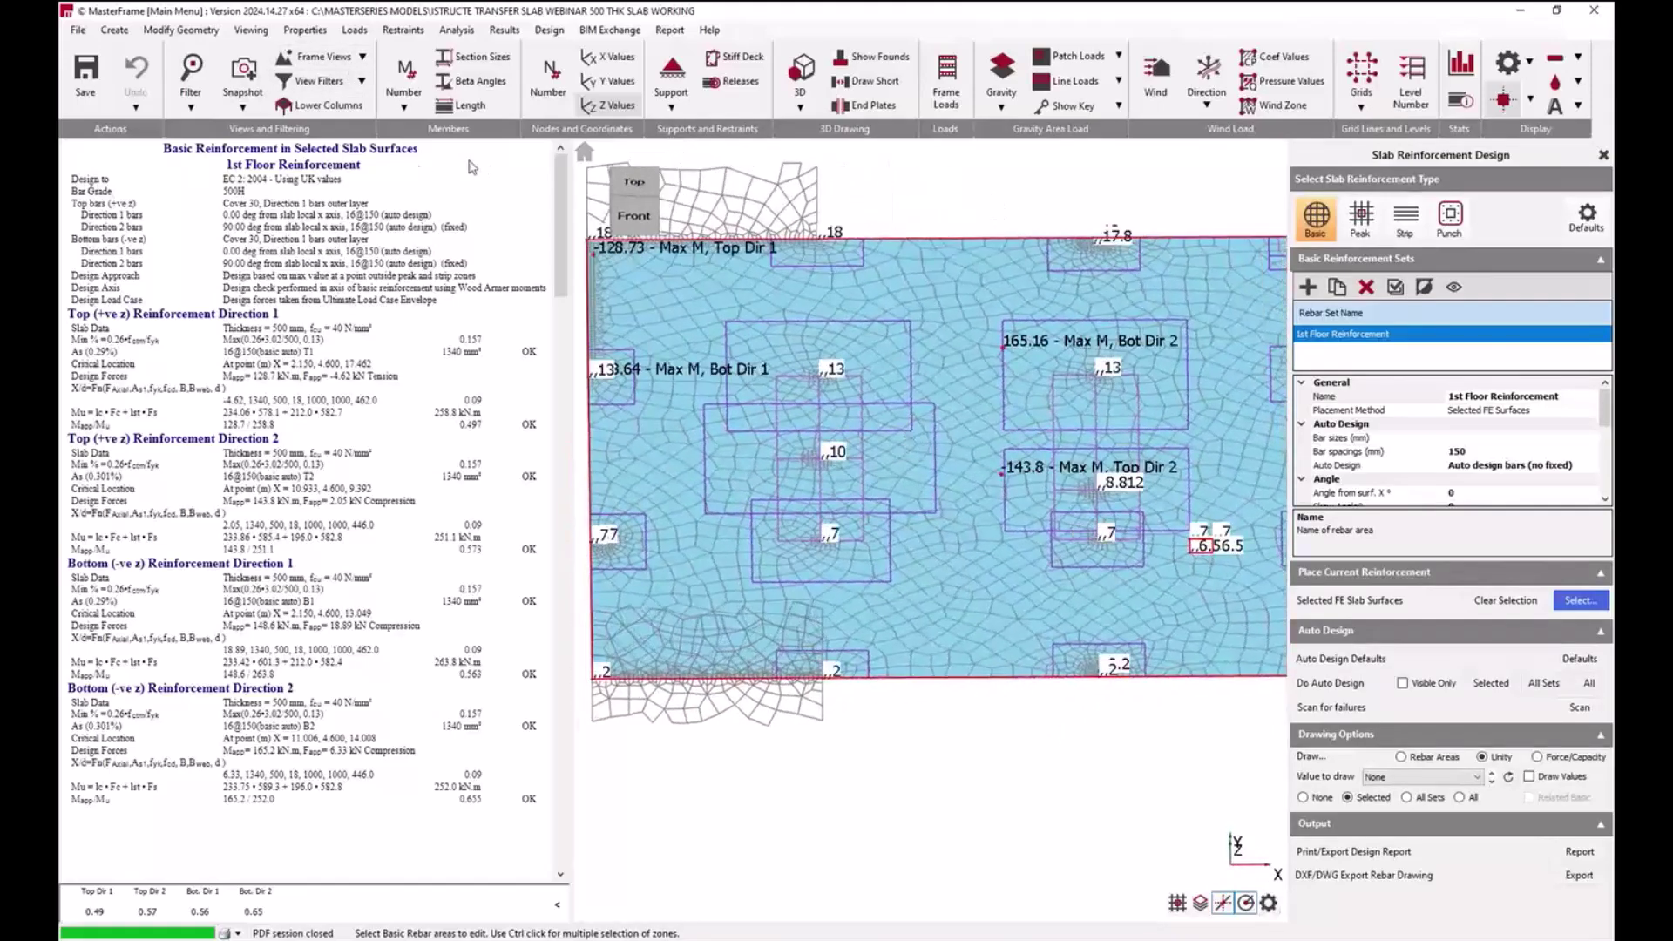
{"action": "left_click", "coordinate": [640, 194]}
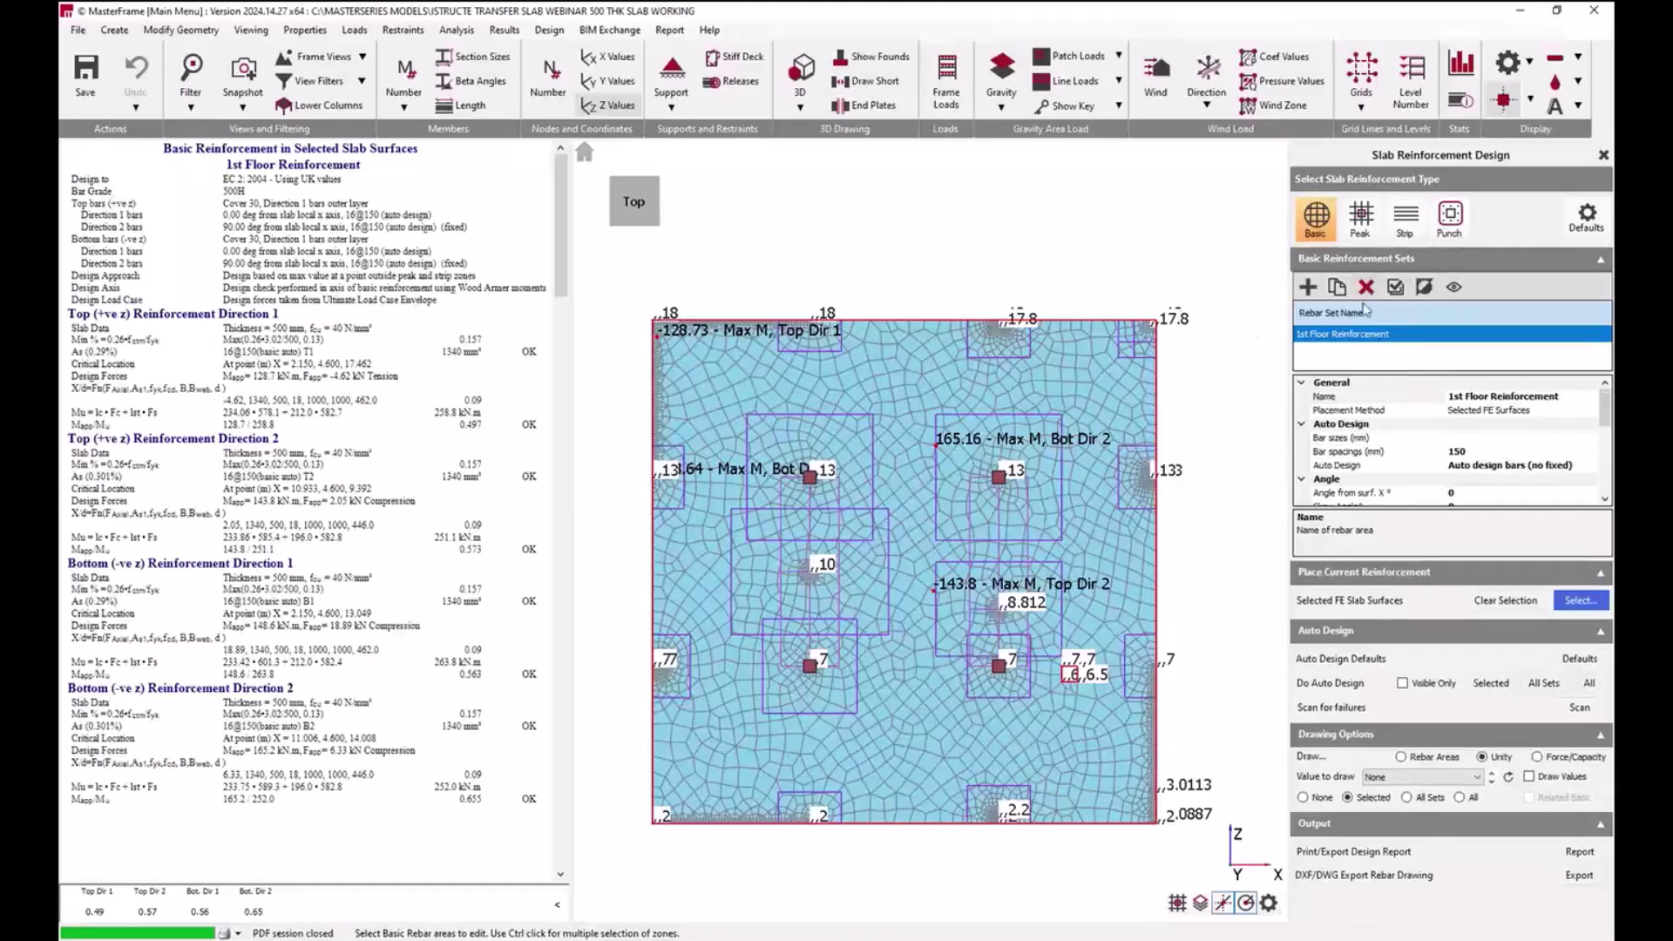
Step: Plot the Mr Unity Hog Max contours for the 1st Floor Reinforcement set on the slab
{"action": "left_click", "coordinate": [1386, 787]}
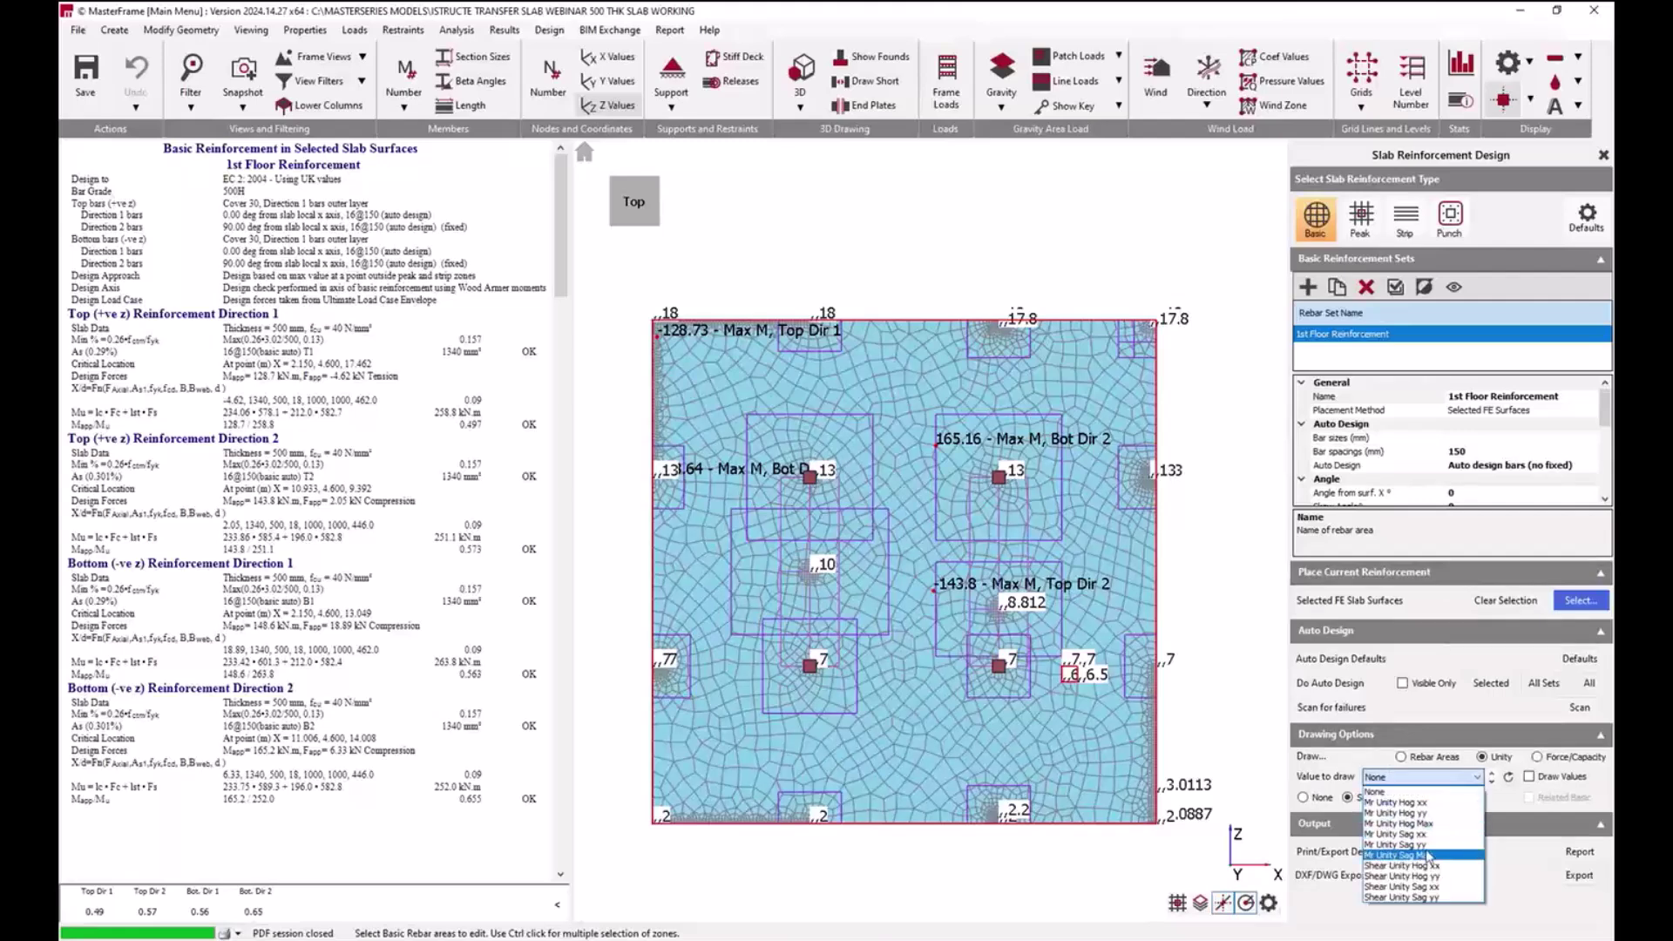
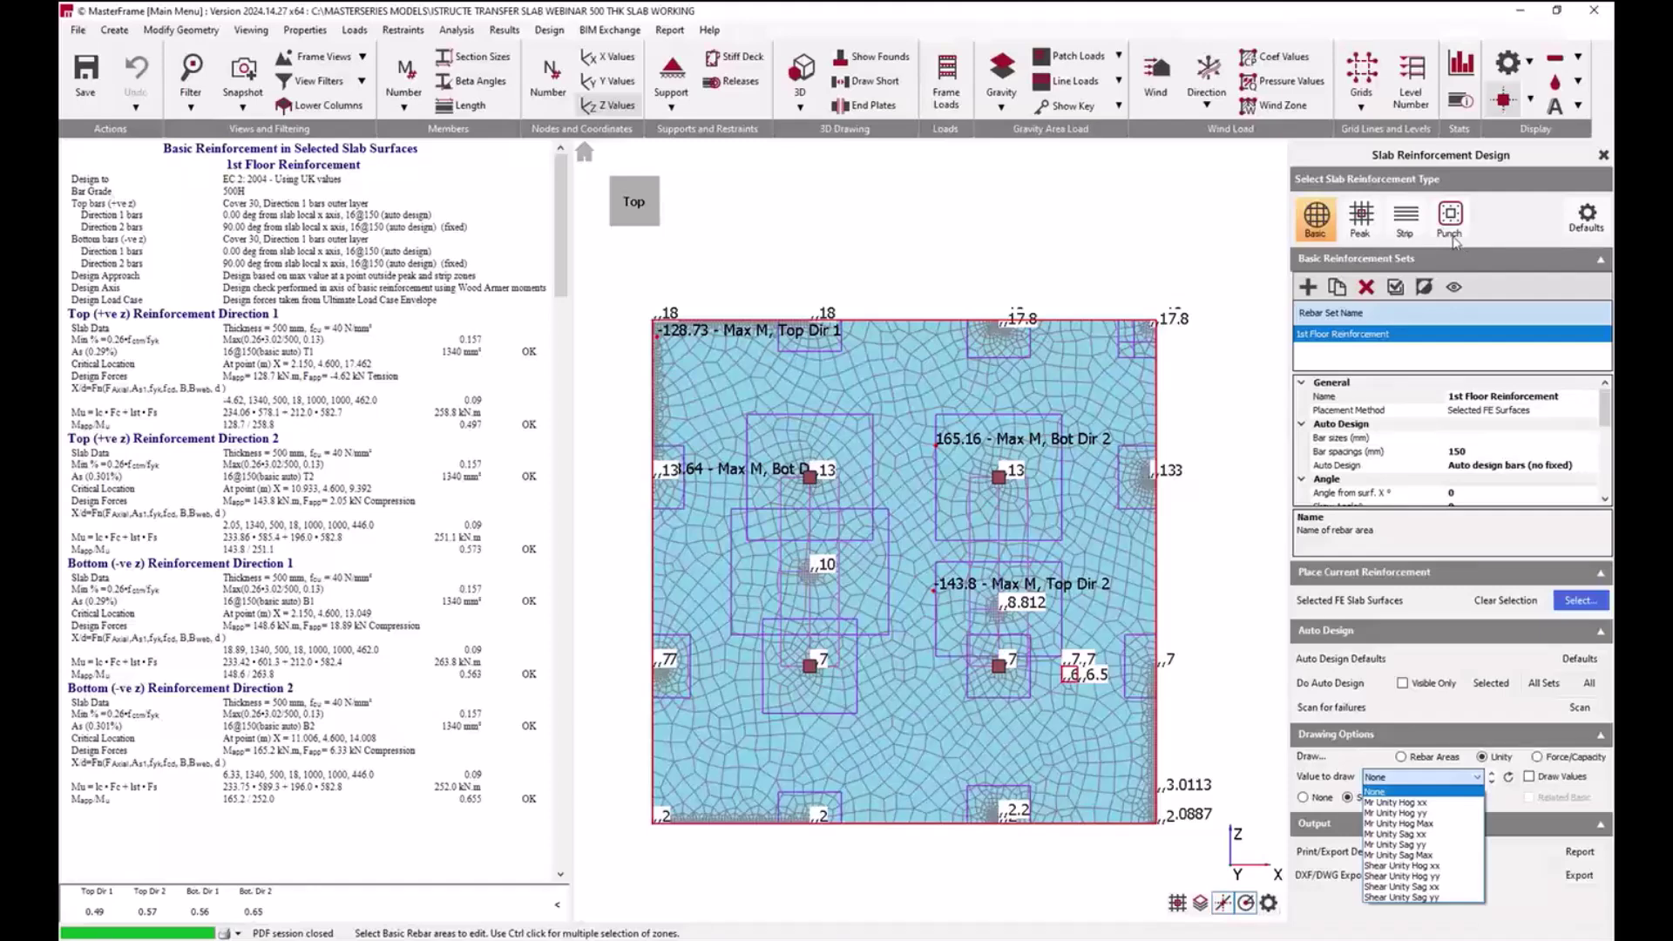
{"action": "left_click", "coordinate": [1485, 234]}
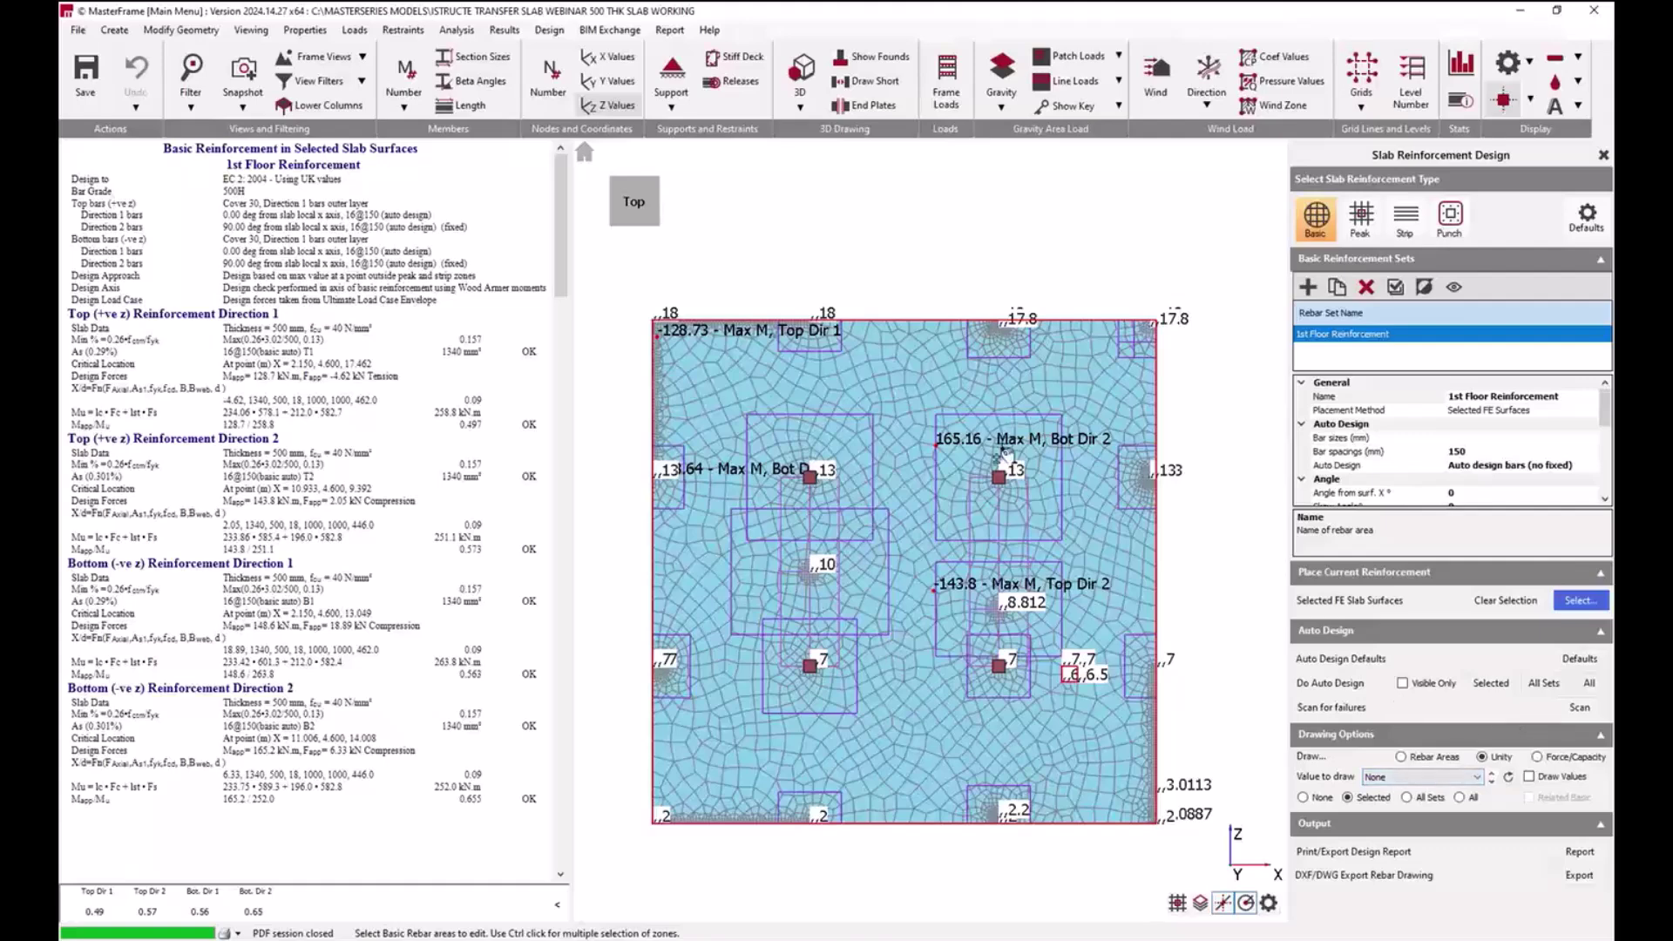
{"action": "left_click", "coordinate": [1430, 782]}
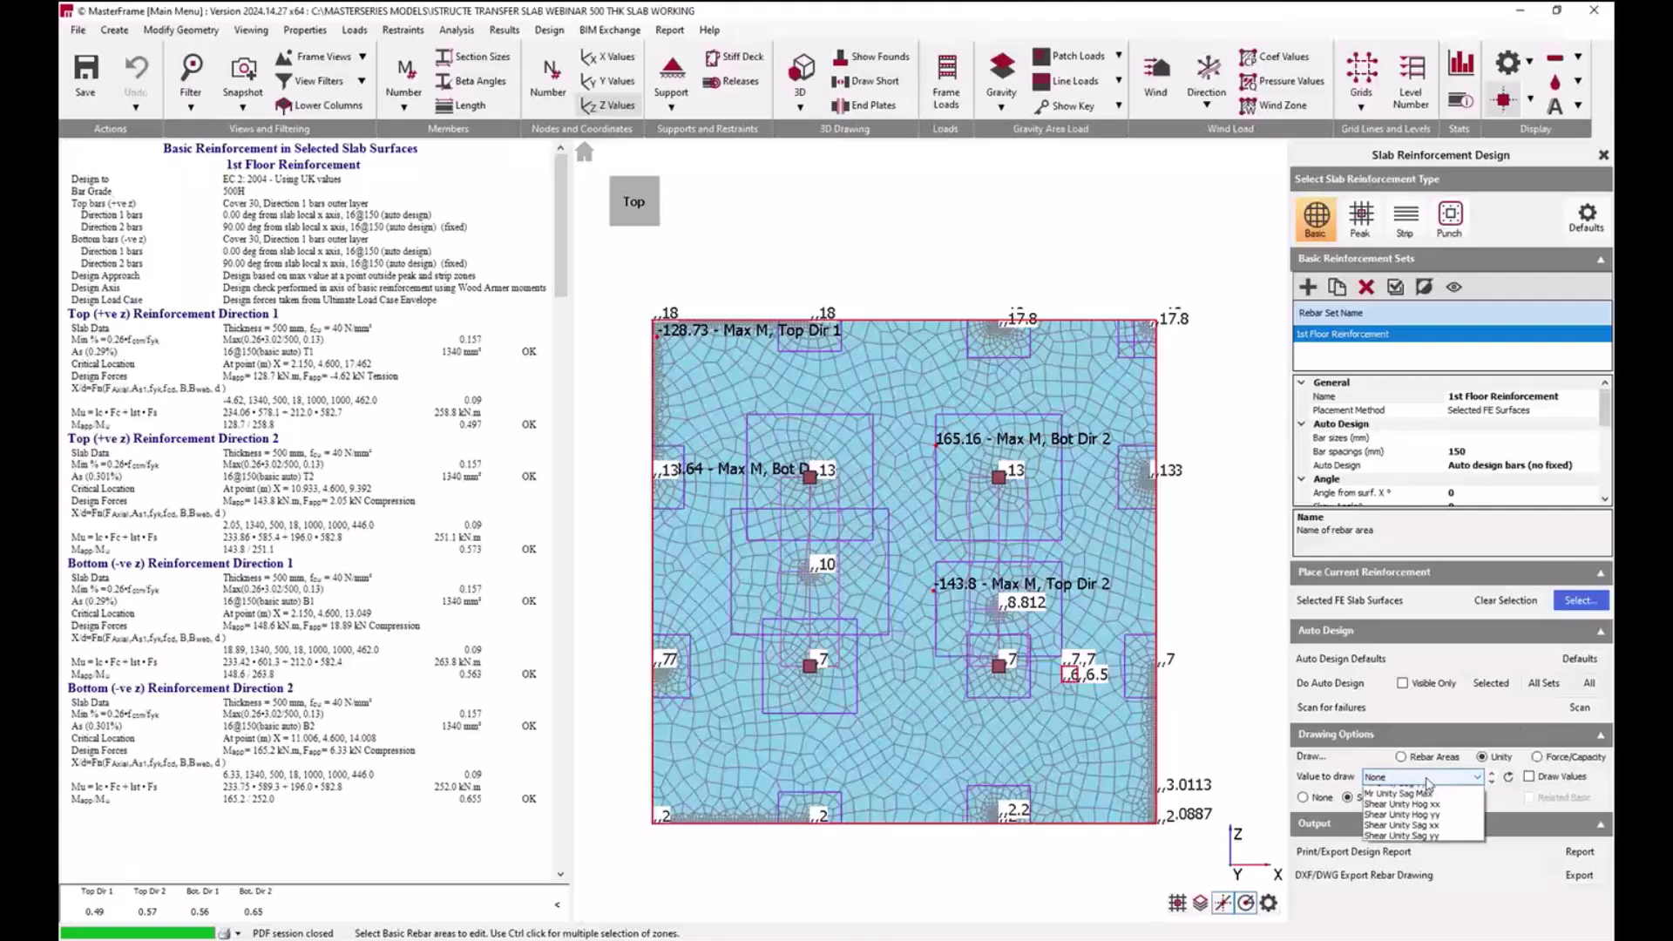
{"action": "left_click", "coordinate": [1426, 825]}
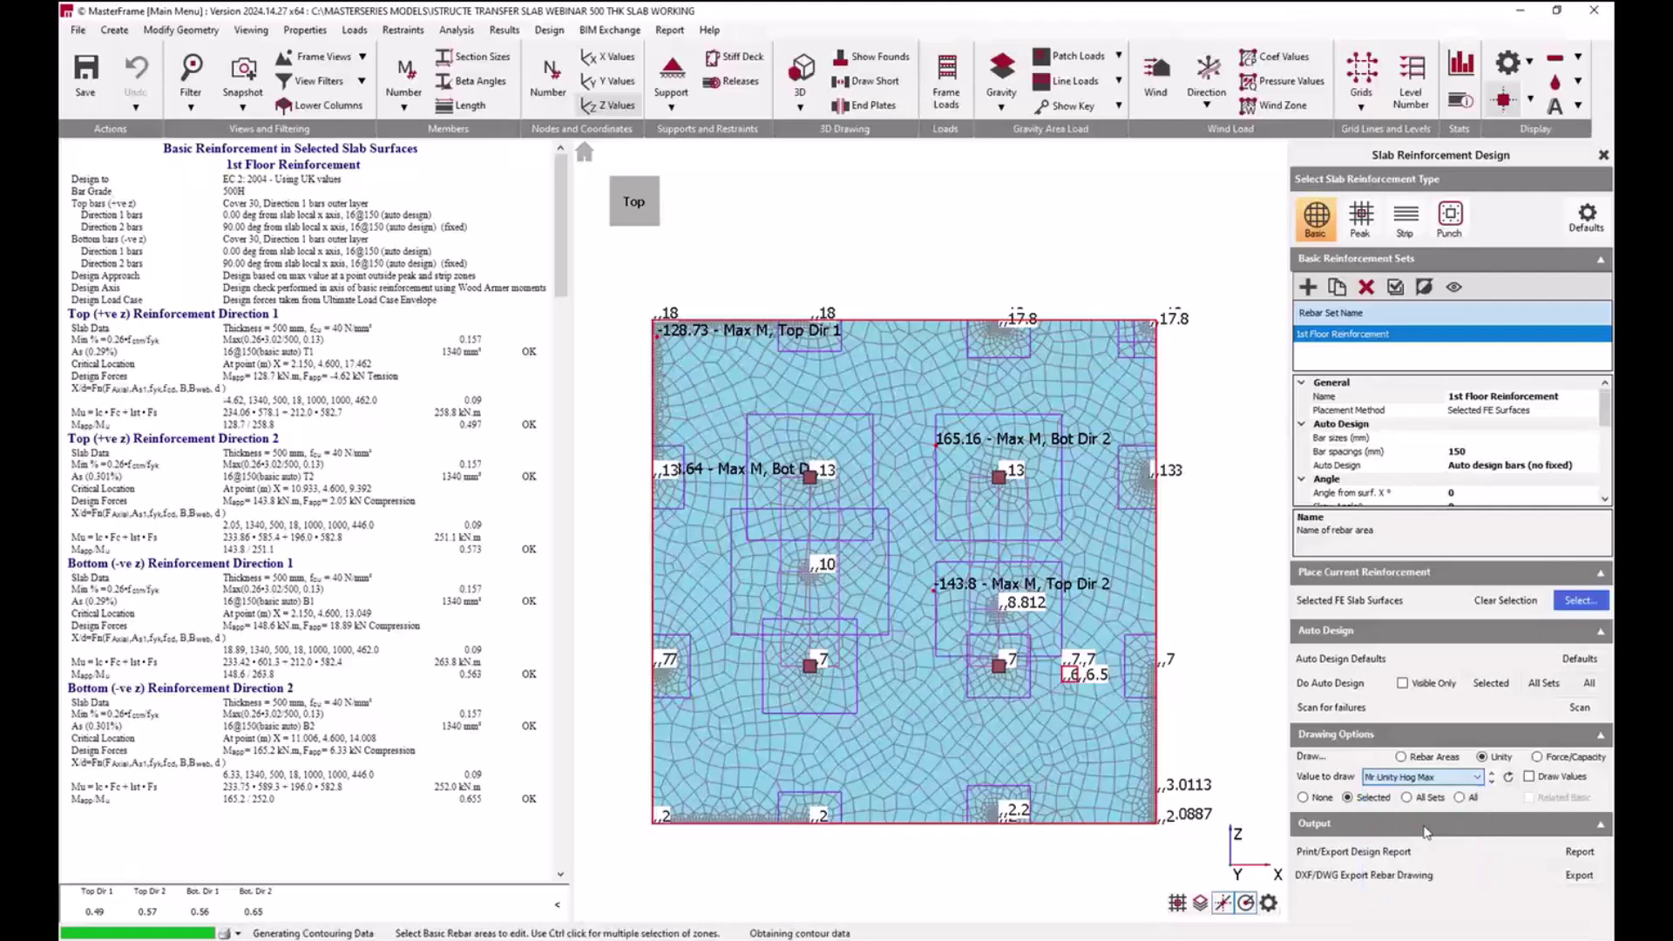
{"action": "middle_click_drag", "start_coordinate": [1096, 569], "coordinate": [1097, 453]}
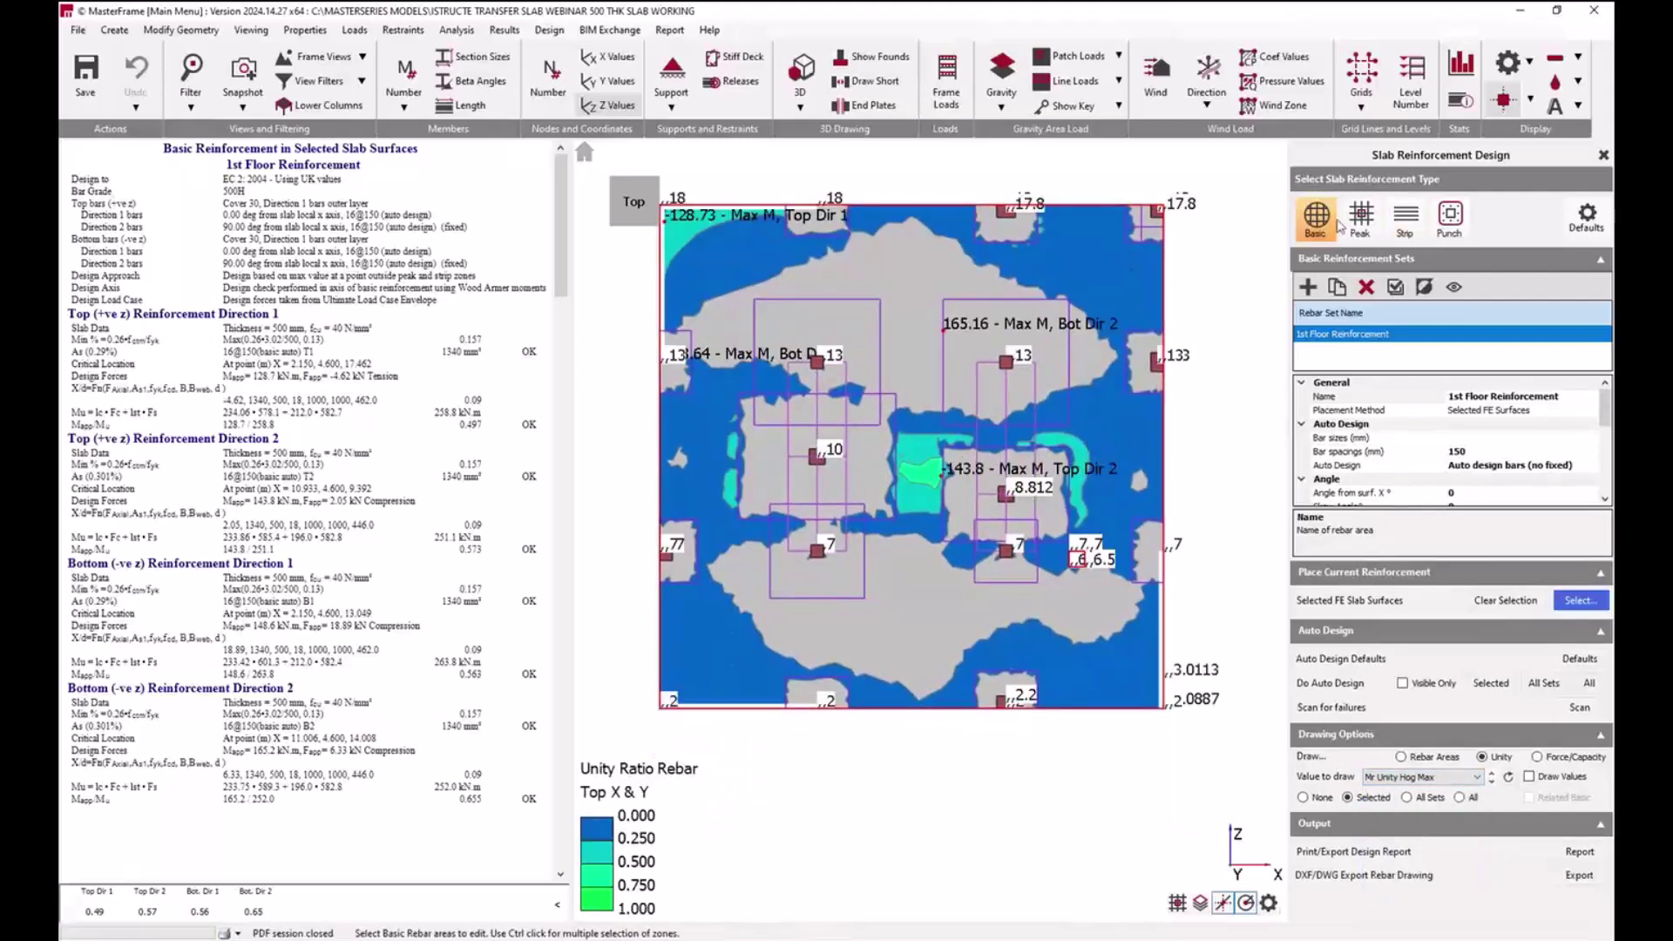
Step: Review the peak zone reinforcement checks at Supporting Columns 1 and 2, and return to the basic reinforcement design
{"action": "left_click", "coordinate": [1367, 226]}
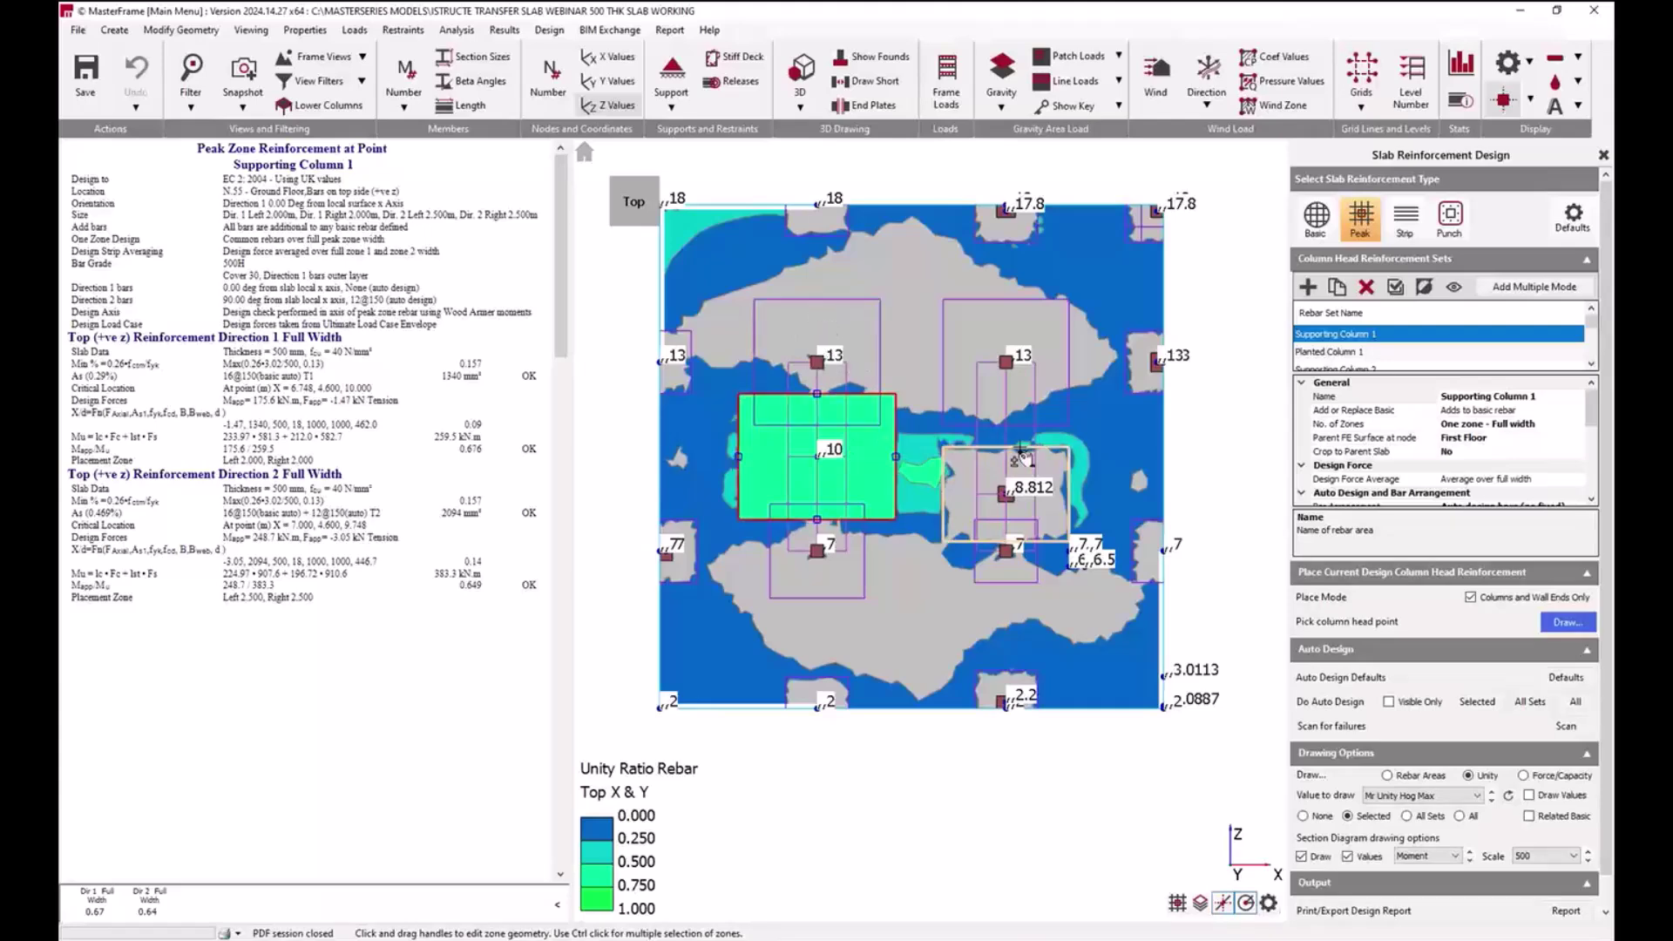
{"action": "left_click", "coordinate": [1074, 485]}
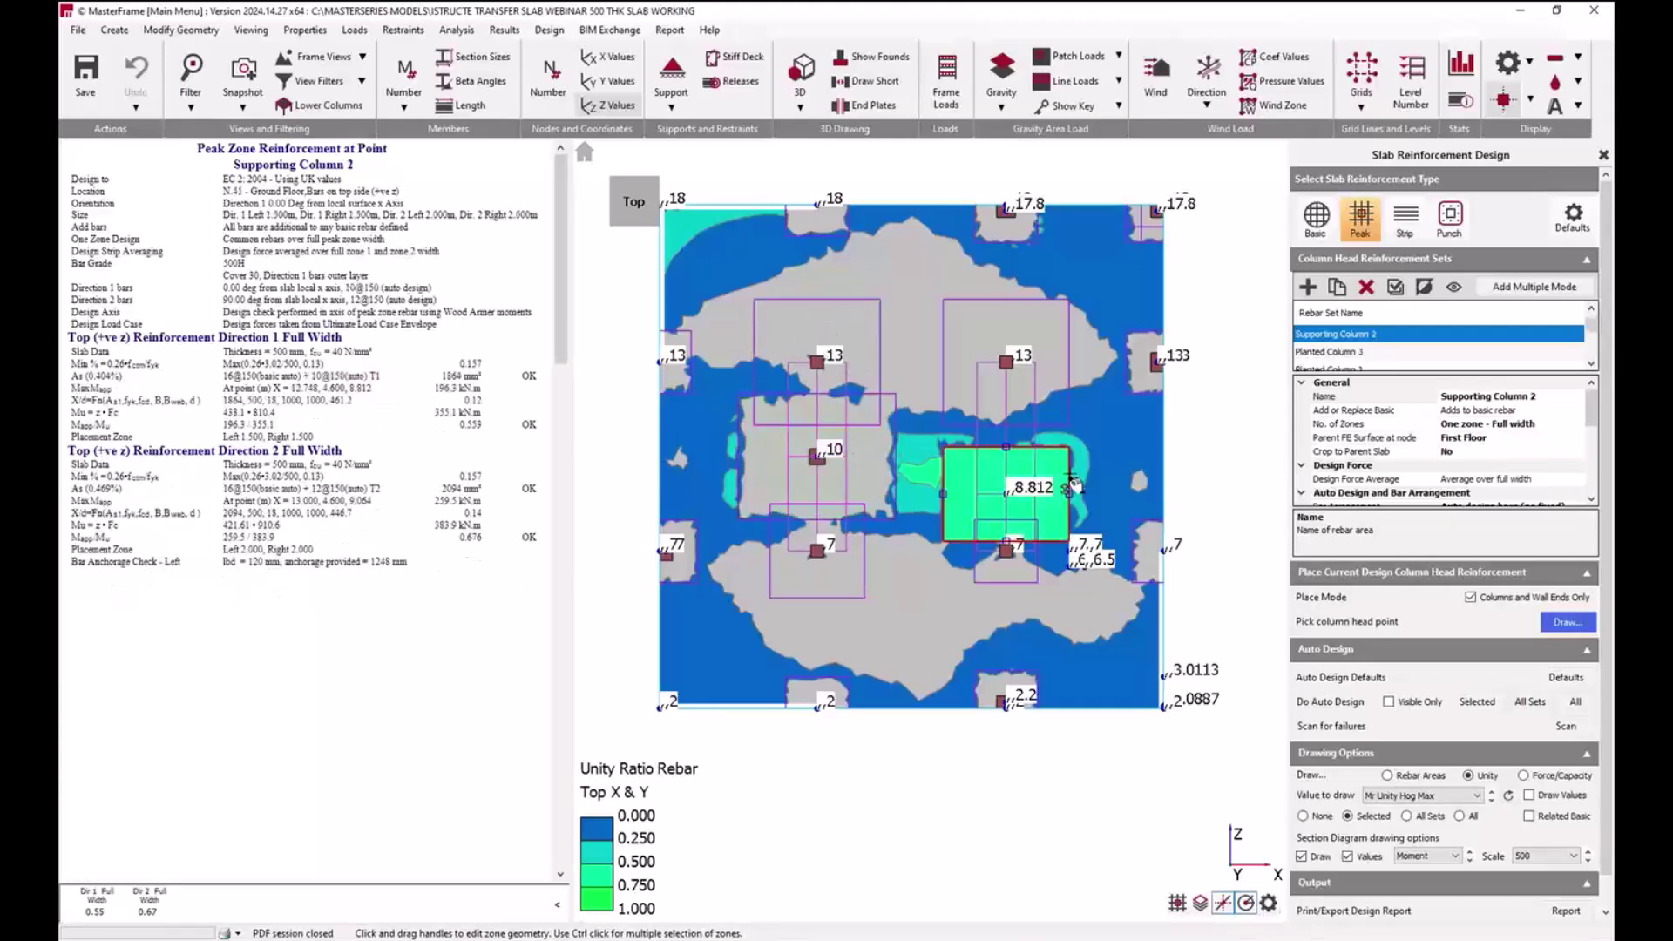
{"action": "left_click", "coordinate": [1324, 231]}
Step: Plot the Mr Unity Sag Max contours for the basic slab reinforcement
{"action": "left_click", "coordinate": [1477, 776]}
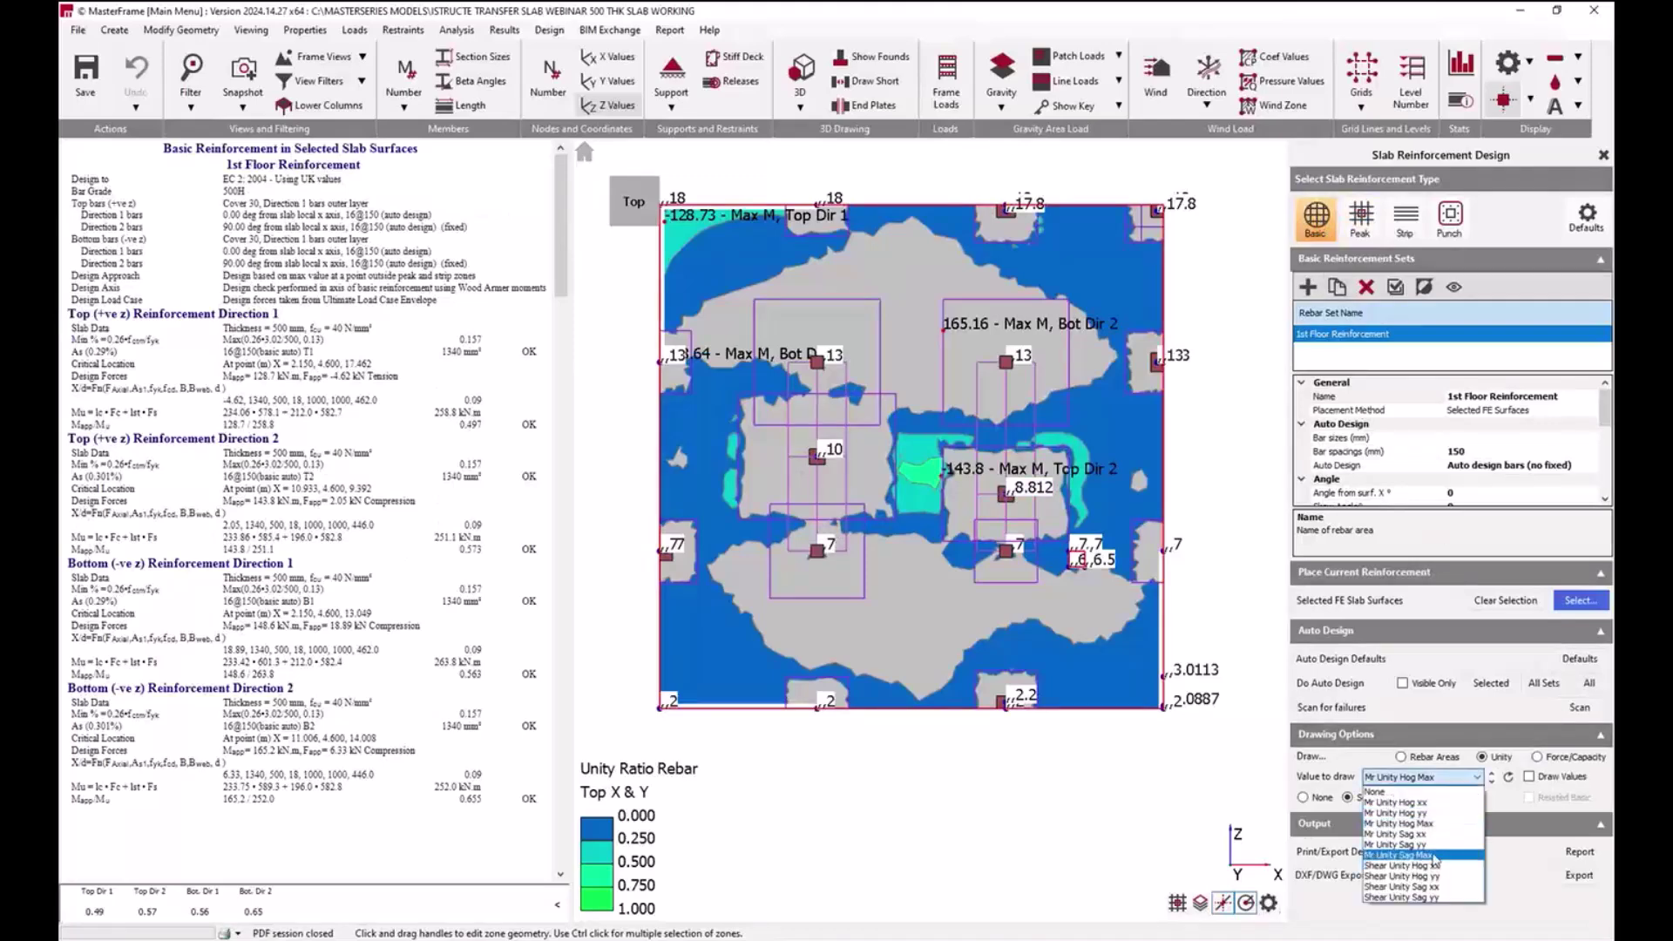
{"action": "left_click", "coordinate": [1421, 858]}
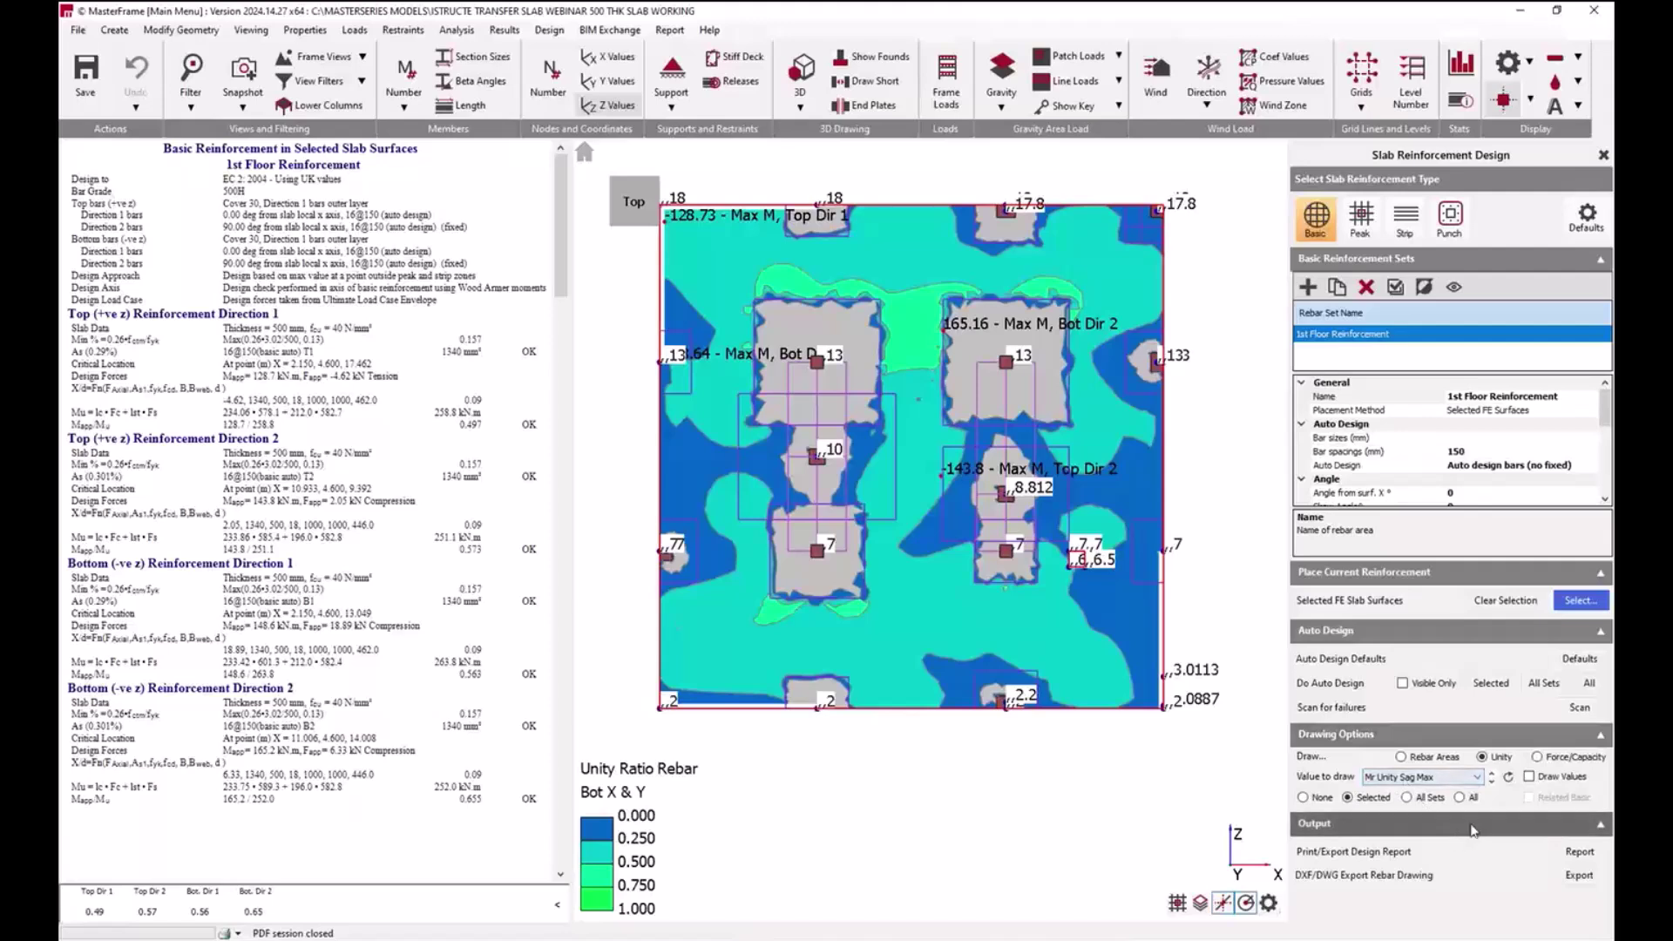
{"action": "left_click", "coordinate": [1509, 778]}
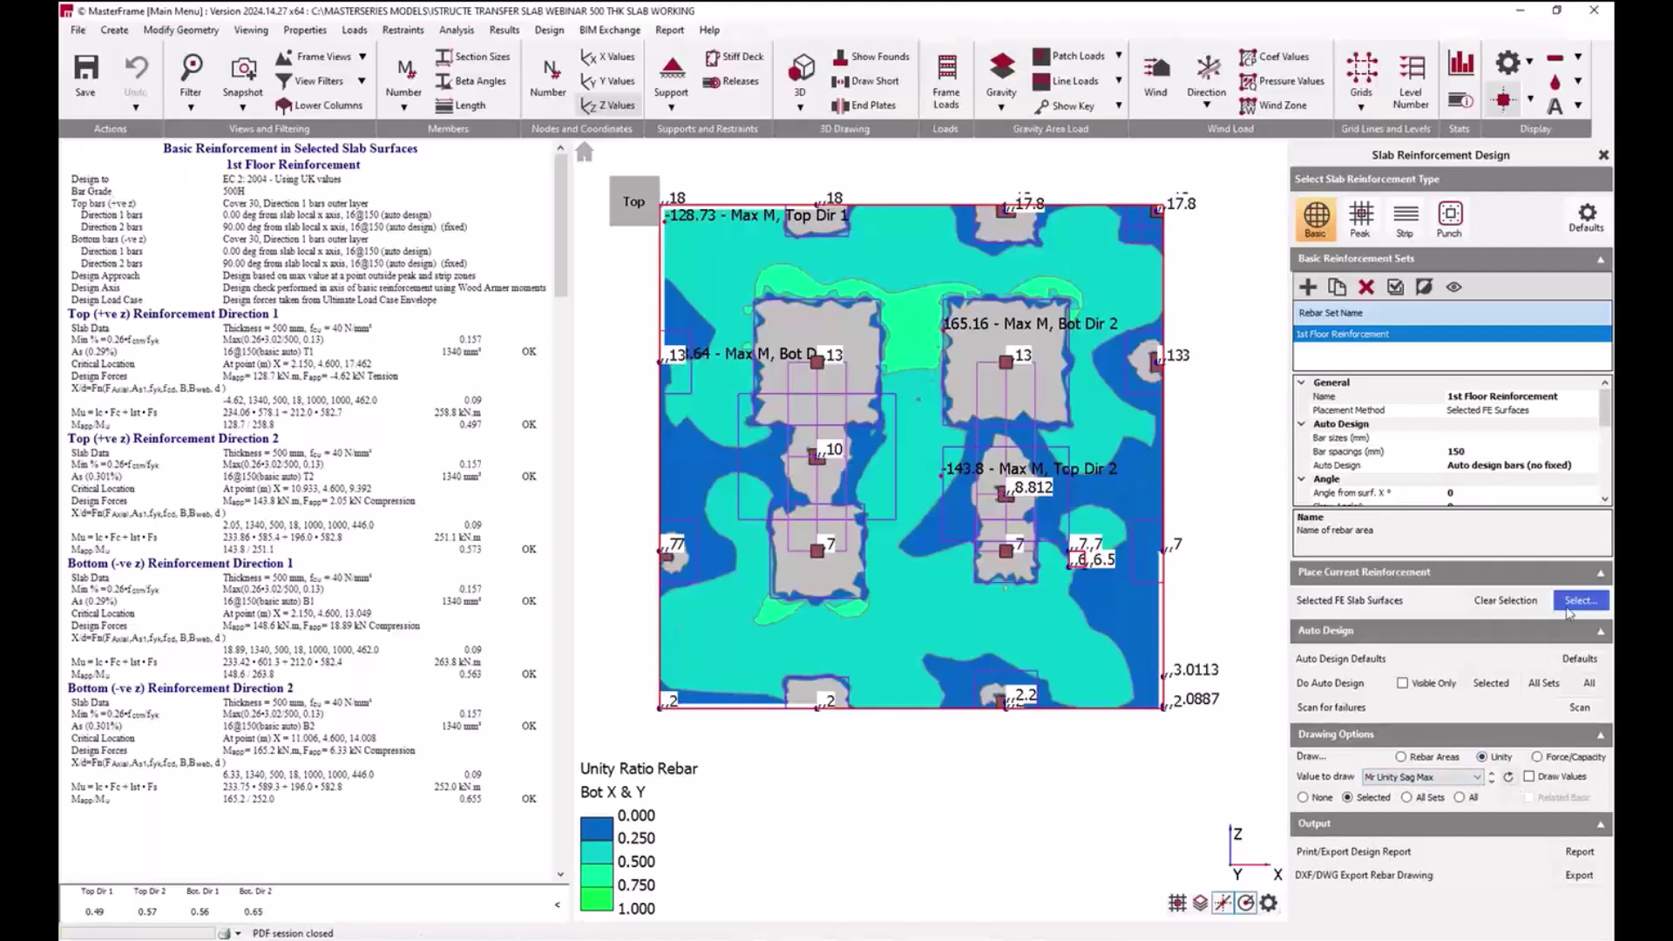
Step: Plot the shear unity contours in turn: Hog xx, Hog yy, Sag xx and Sag yy
{"action": "left_click", "coordinate": [1451, 781]}
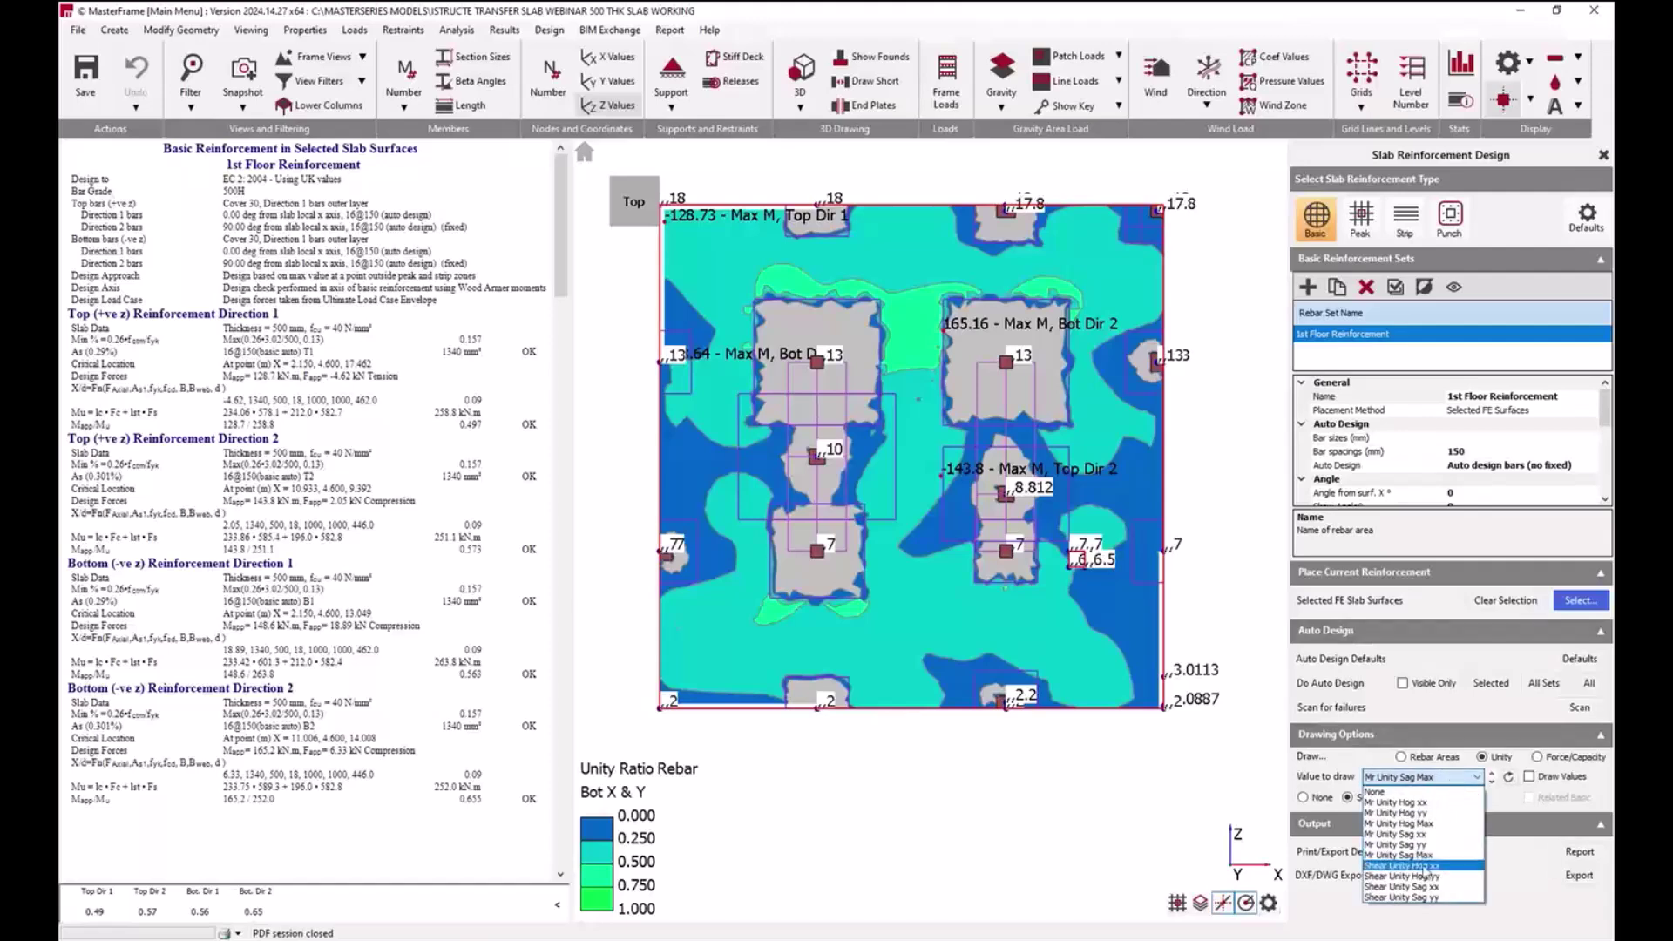
{"action": "left_click", "coordinate": [1424, 868]}
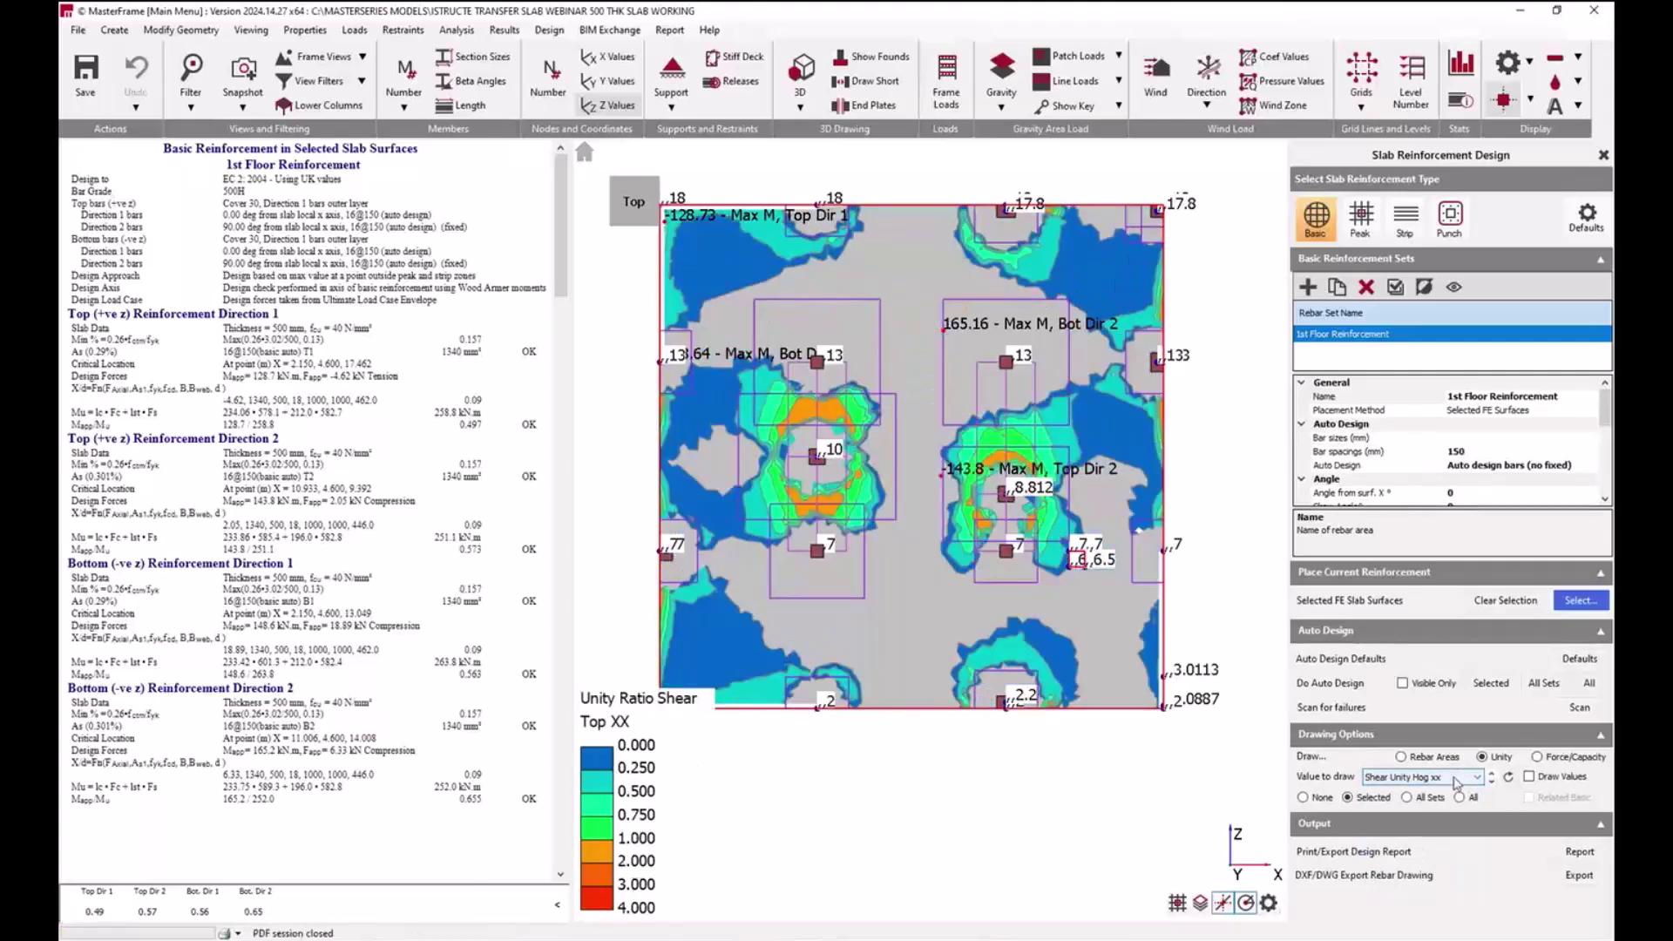
{"action": "scroll", "coordinate": [1457, 783], "scroll_direction": "down", "scroll_amount": 1}
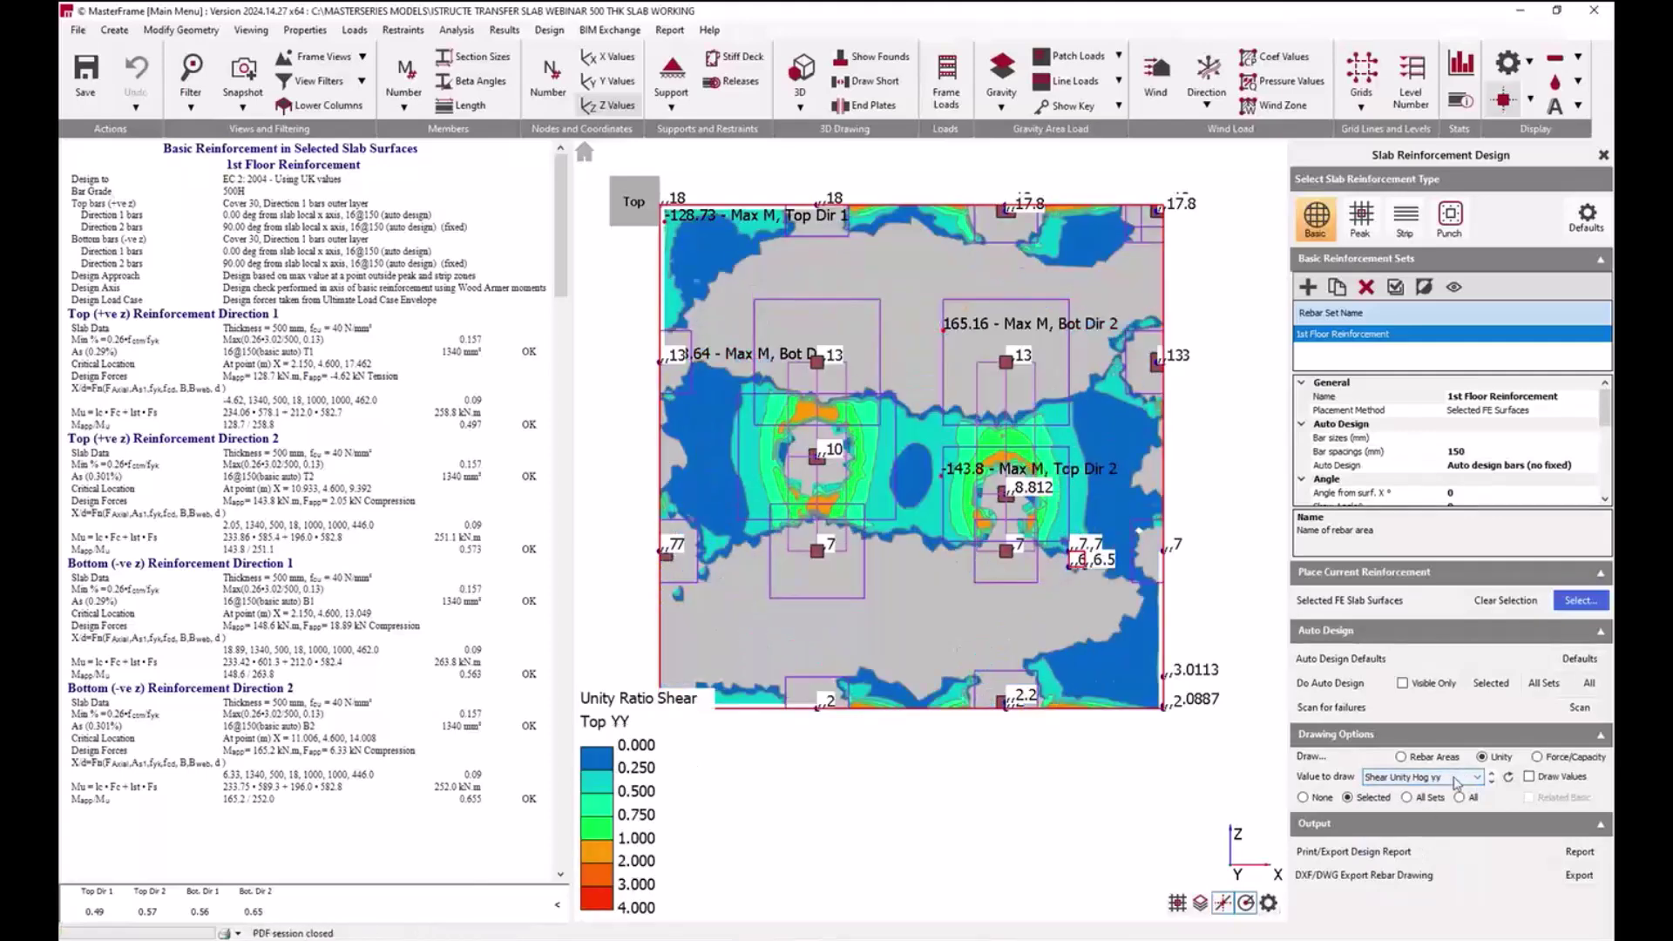
{"action": "scroll", "coordinate": [1457, 783], "scroll_direction": "down", "scroll_amount": 1}
{"action": "scroll", "coordinate": [1457, 783], "scroll_direction": "down", "scroll_amount": 1}
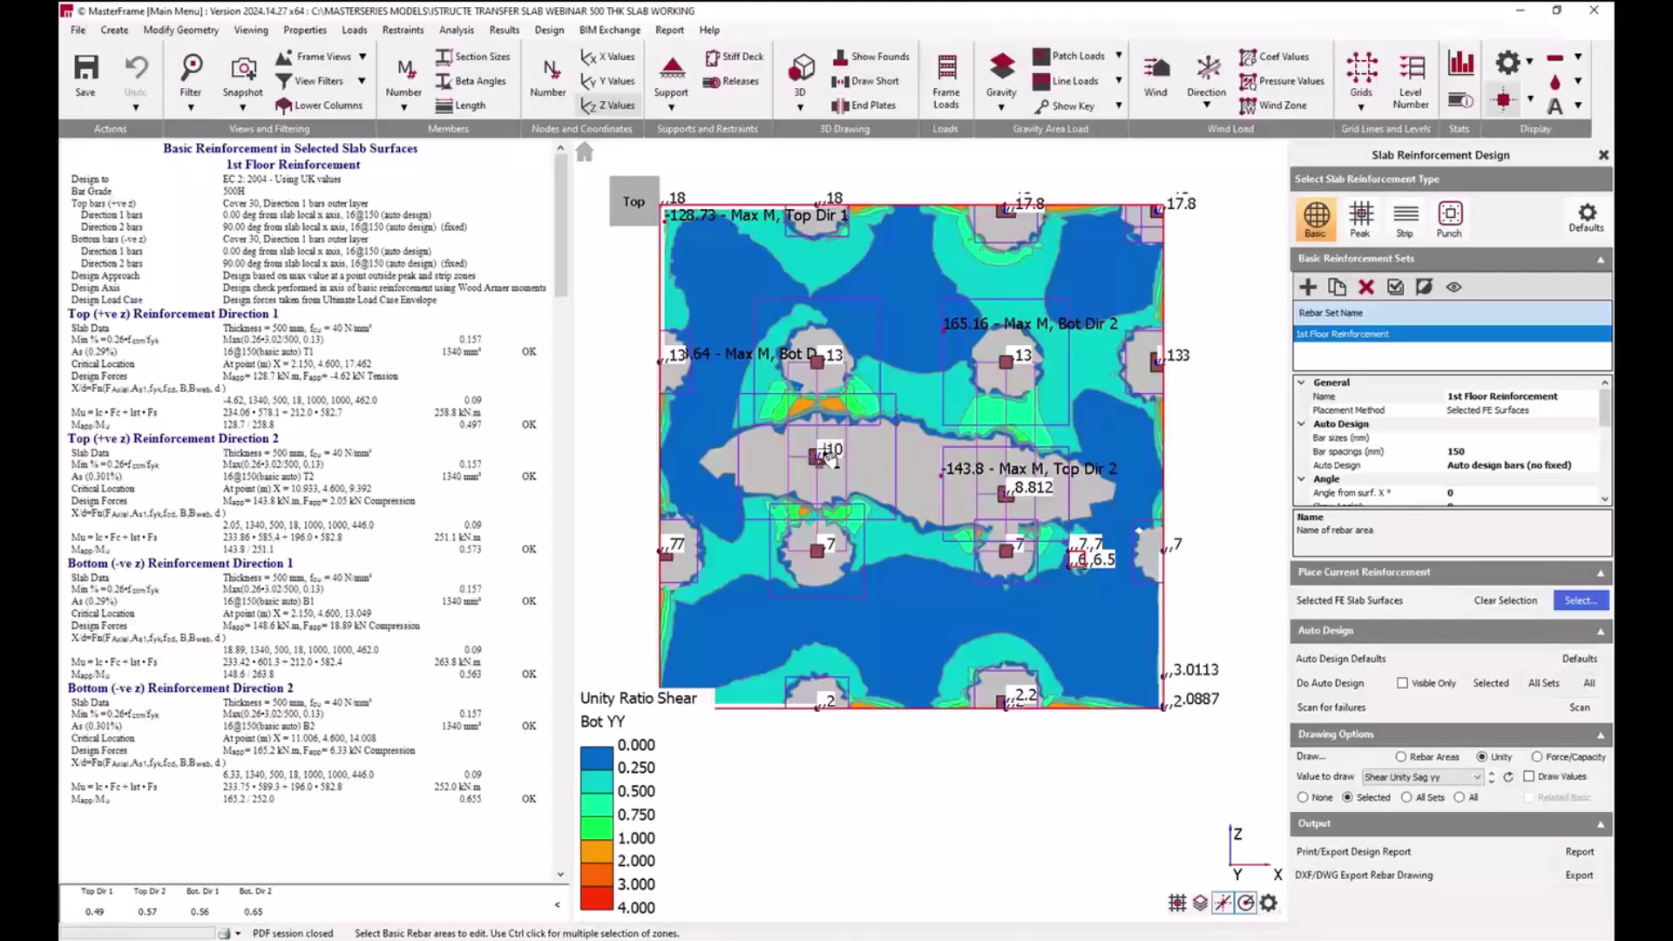
{"action": "middle_click_drag", "start_coordinate": [915, 531], "coordinate": [956, 557]}
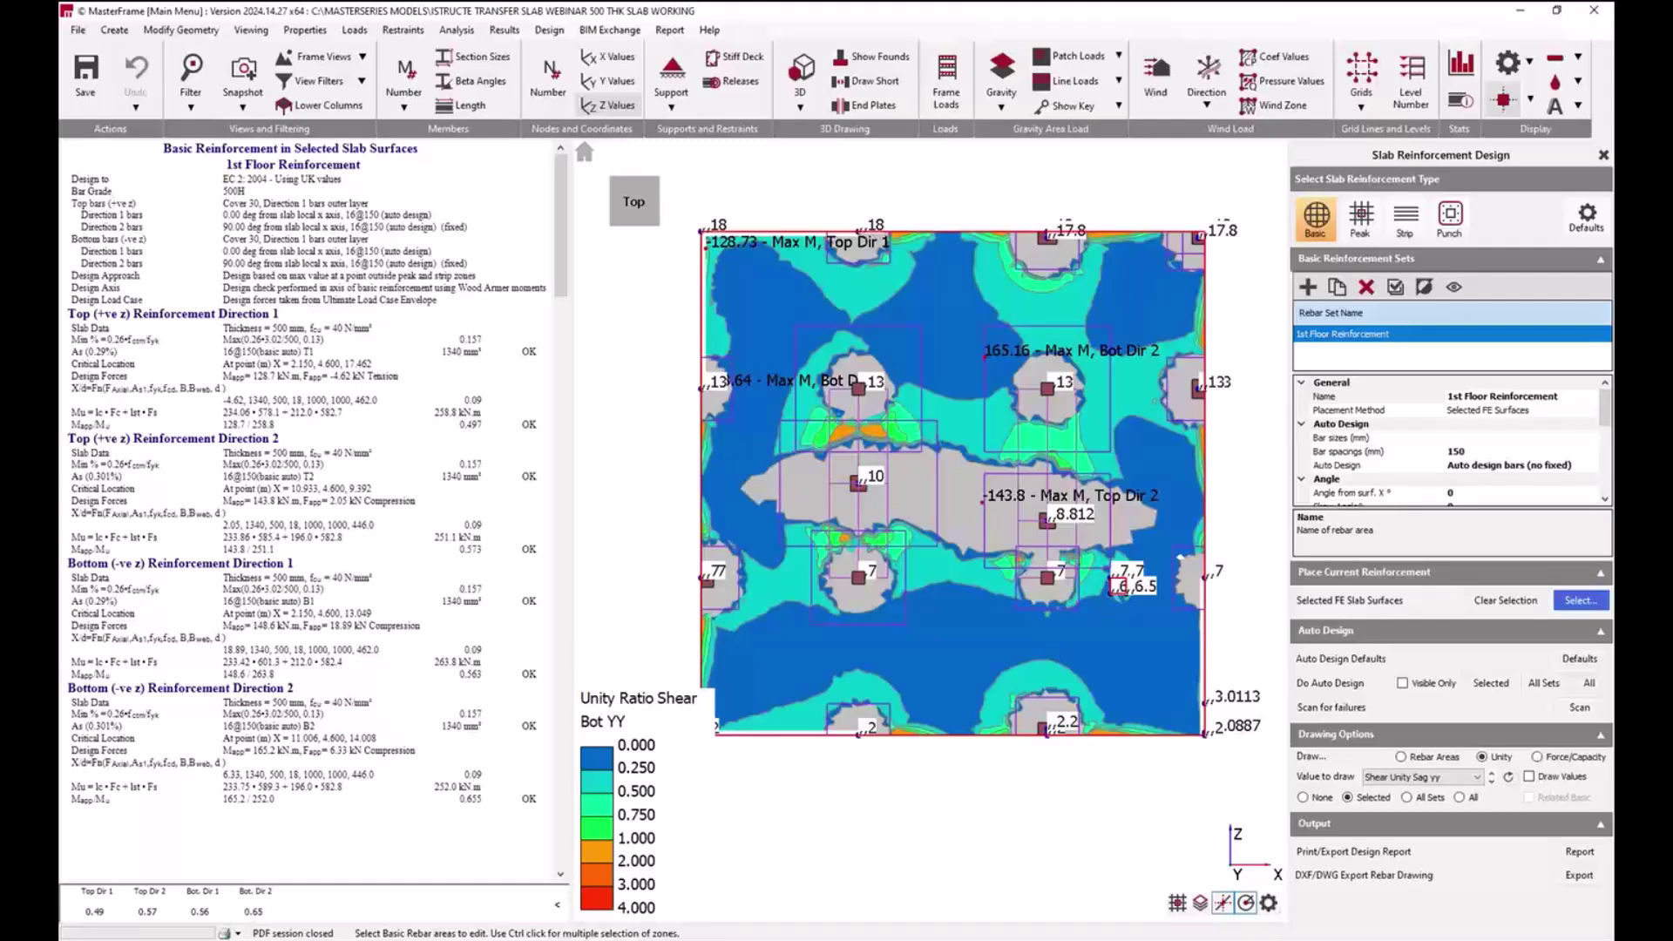
Step: Review the peak zone reinforcement at the planted and supporting columns, ending with the design force settings of Supporting Column 2
{"action": "left_click", "coordinate": [1372, 227]}
{"action": "left_click", "coordinate": [872, 358]}
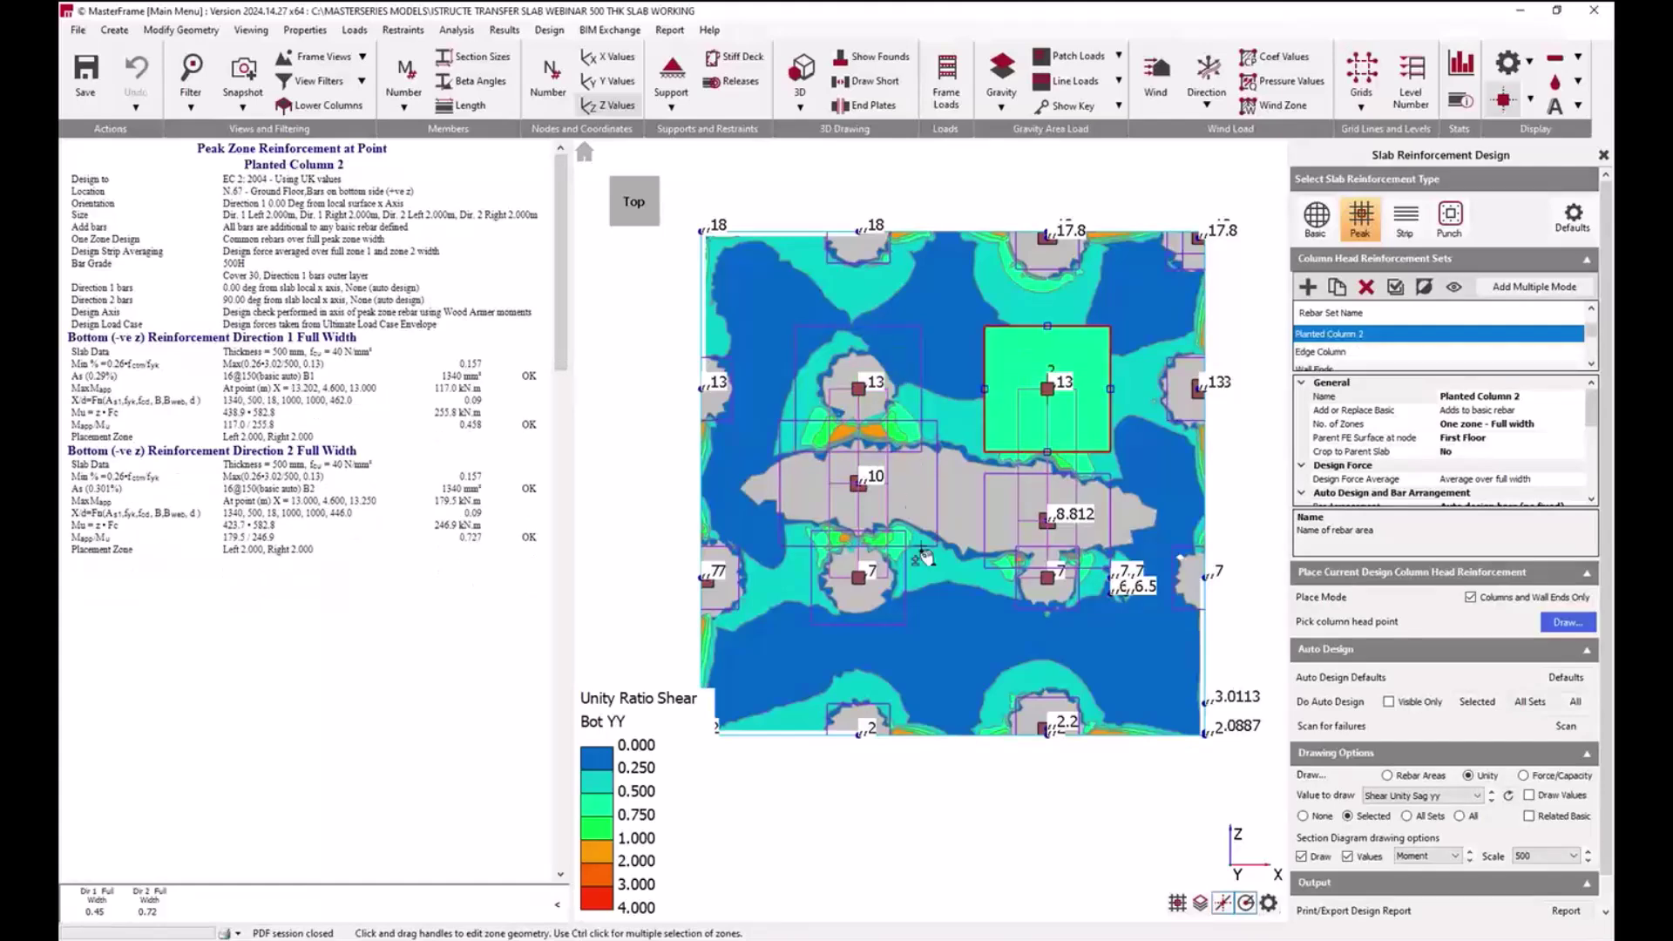
{"action": "left_click", "coordinate": [896, 582]}
{"action": "left_click", "coordinate": [926, 478]}
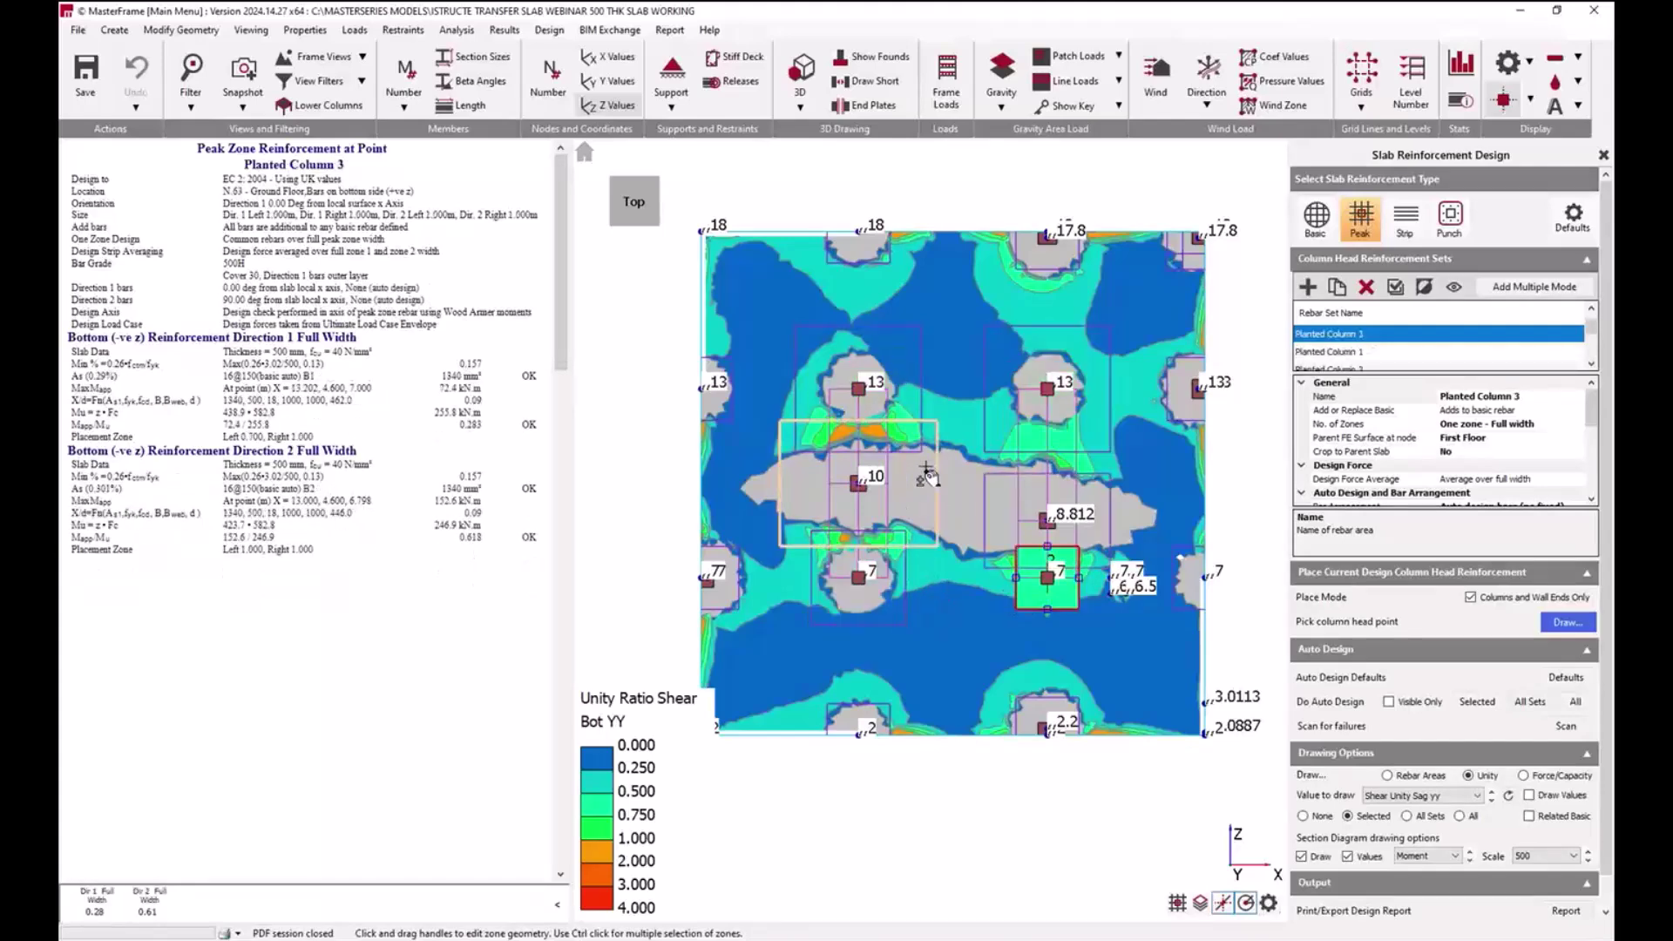
{"action": "left_click", "coordinate": [996, 488]}
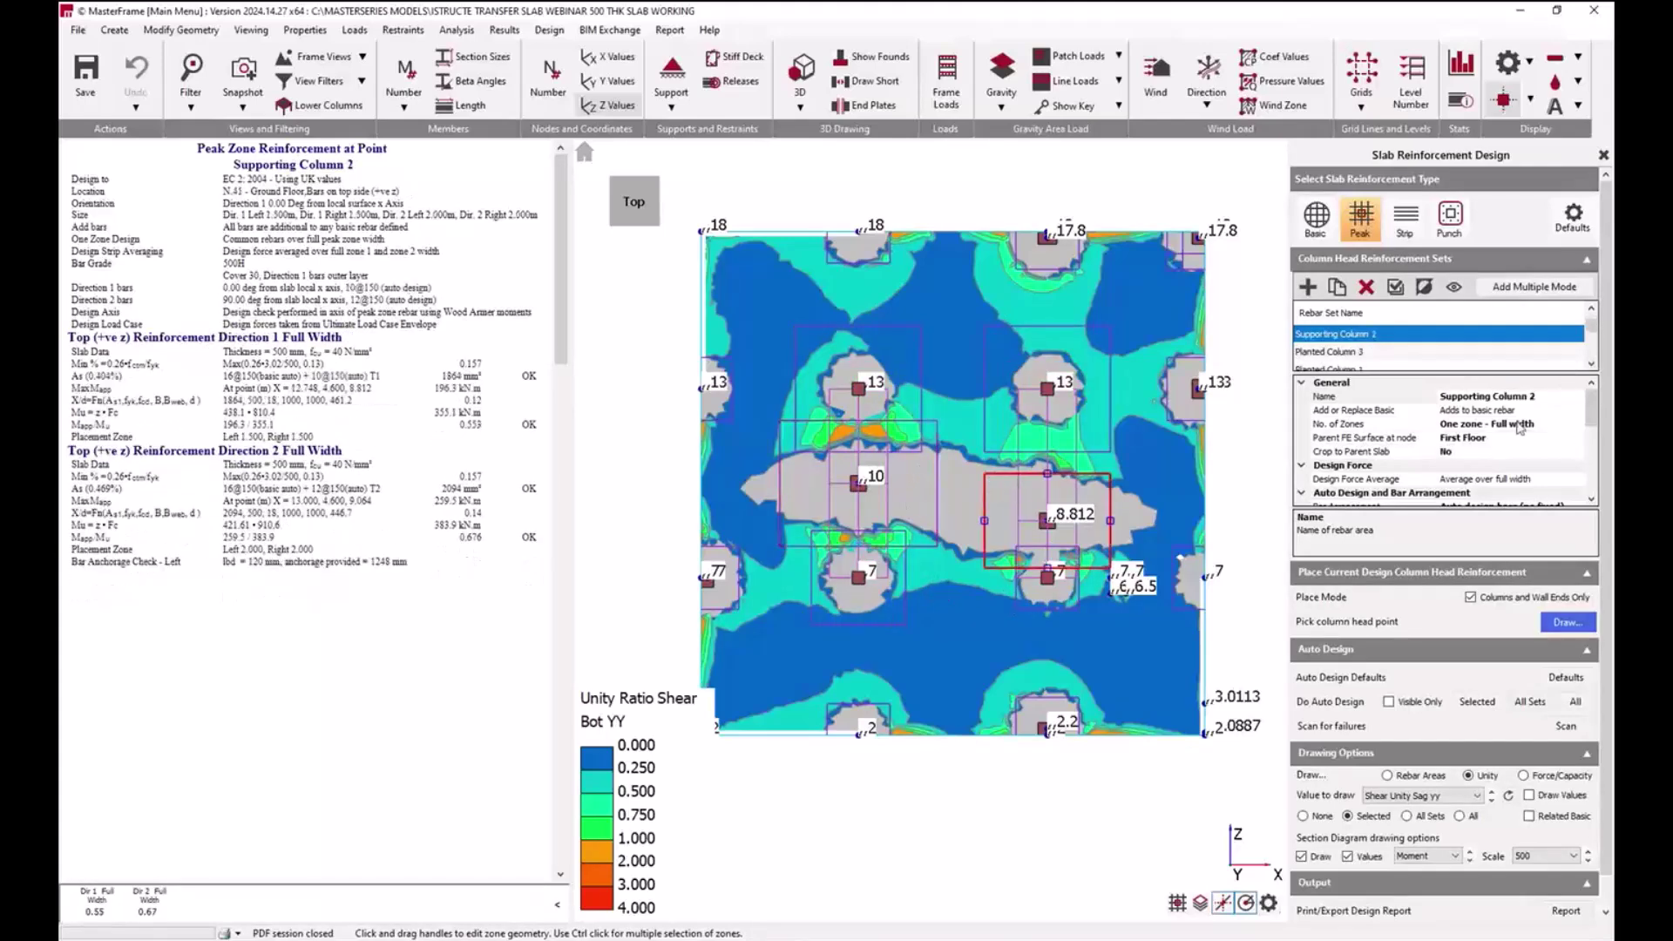
{"action": "scroll", "coordinate": [1521, 427], "scroll_direction": "down", "scroll_amount": 2}
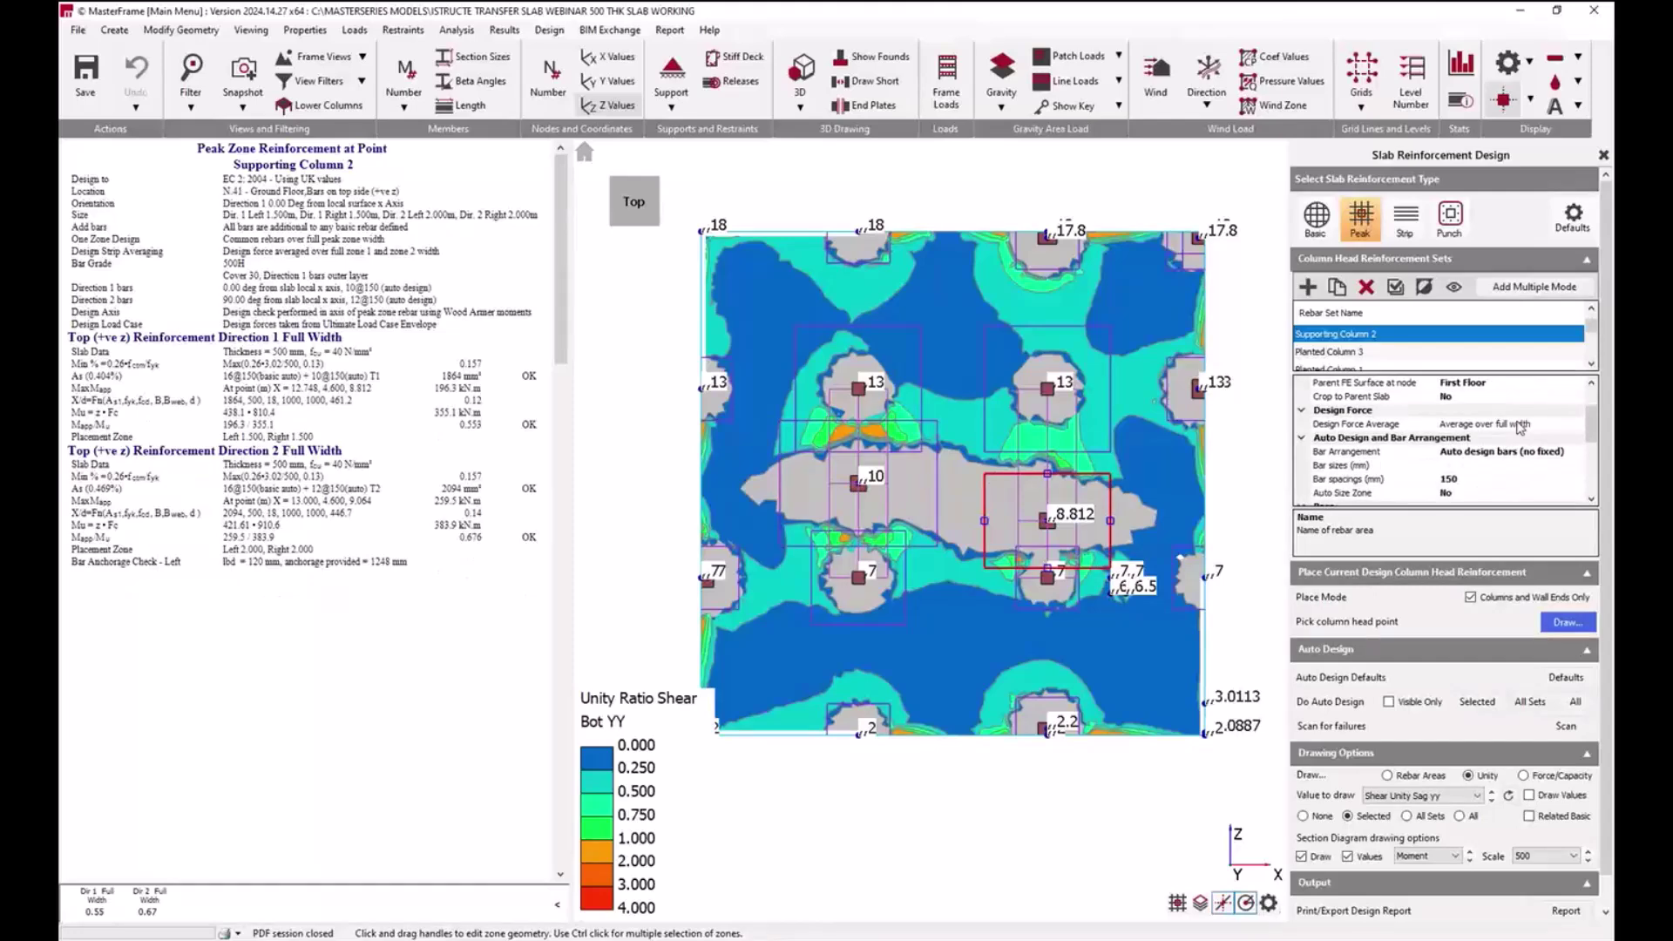
Step: Open the punching shear check for Planted Column 1 in an isometric view and inspect its design force settings
{"action": "left_click", "coordinate": [1450, 219]}
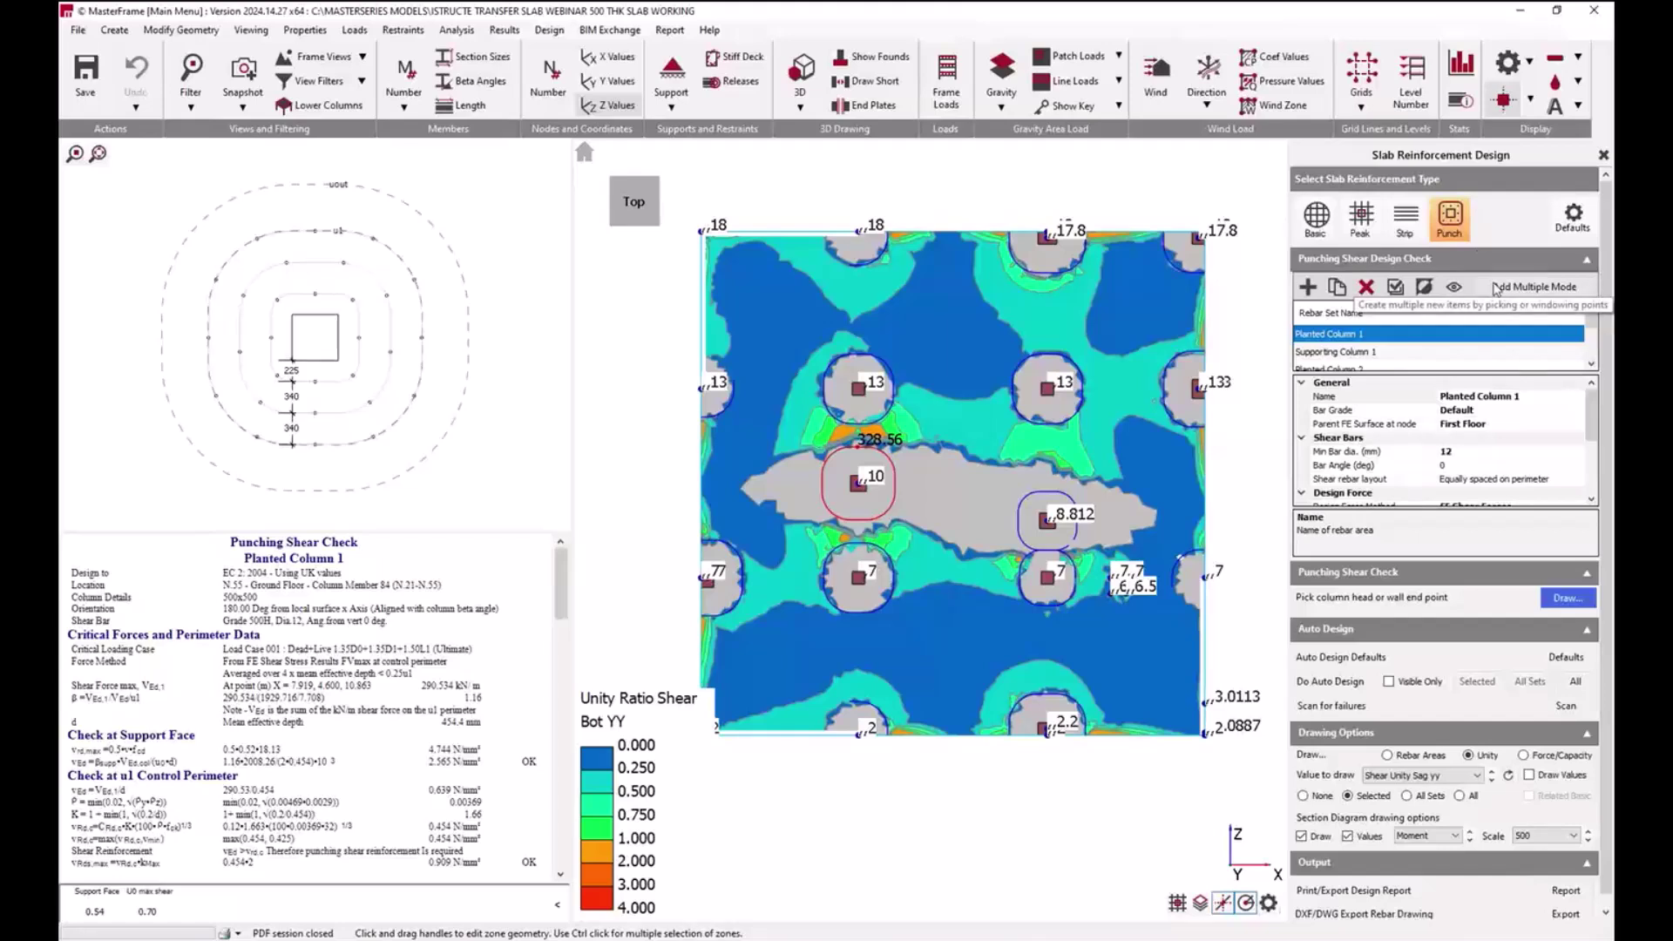
{"action": "left_click", "coordinate": [1496, 287]}
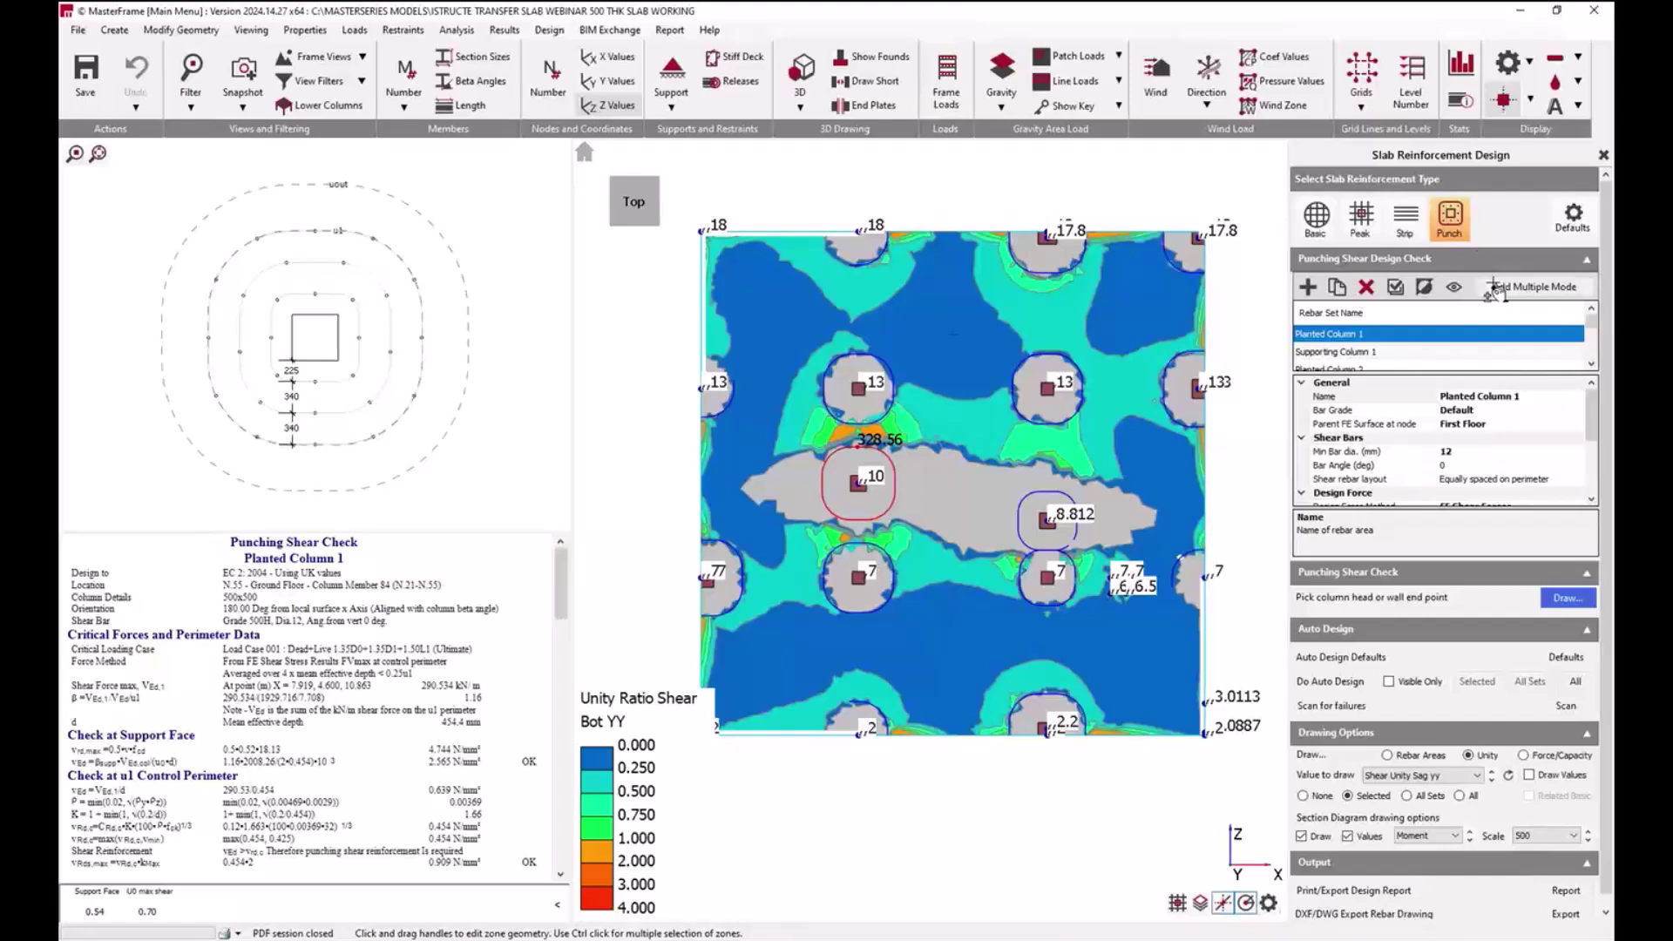
{"action": "left_click", "coordinate": [661, 225]}
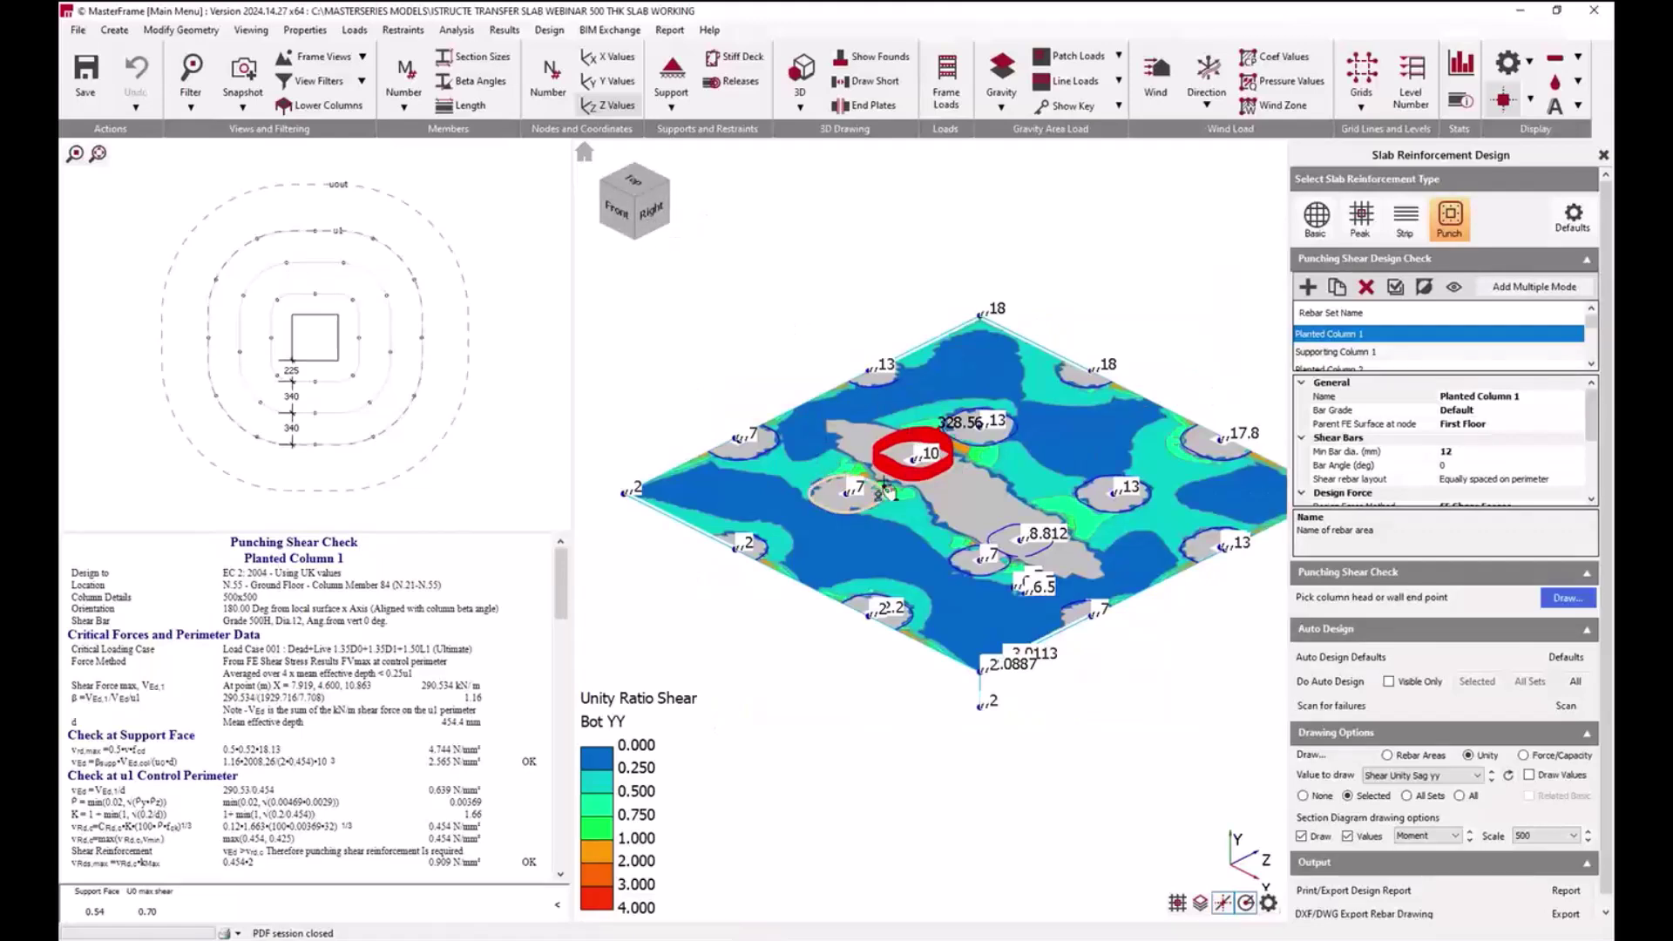
{"action": "scroll", "coordinate": [1493, 429], "scroll_direction": "down", "scroll_amount": 2}
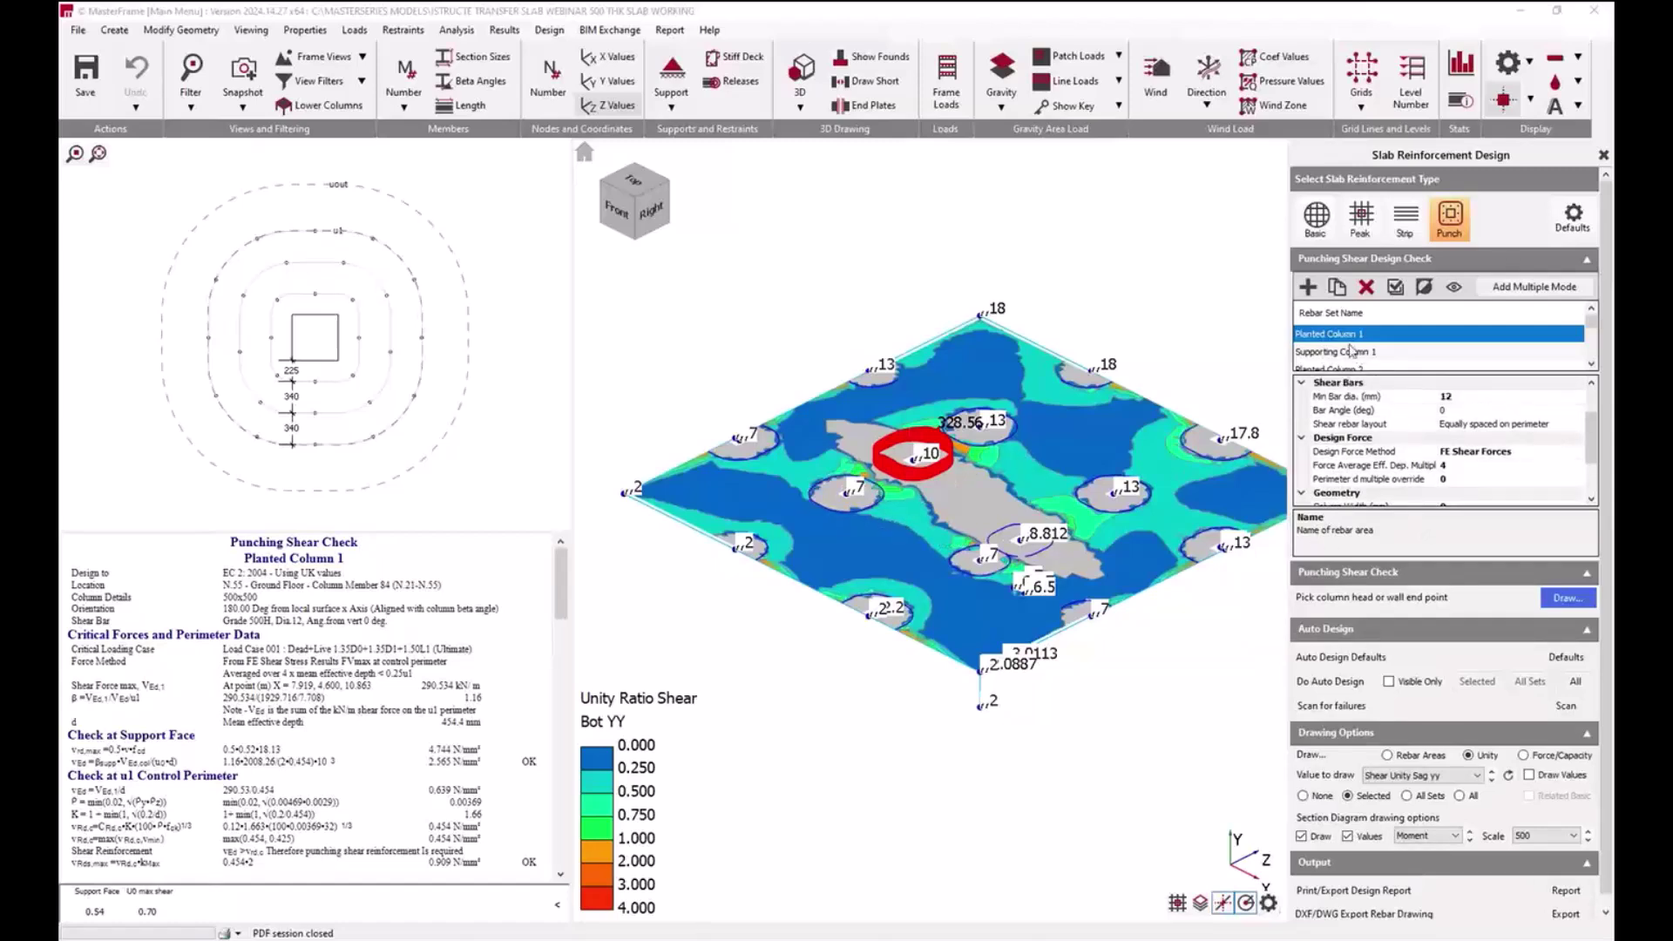
Step: Inspect the punching shear diagram around Supporting Column 1 and its Force Average Eff. Dep. Multiple setting
{"action": "left_click", "coordinate": [867, 504]}
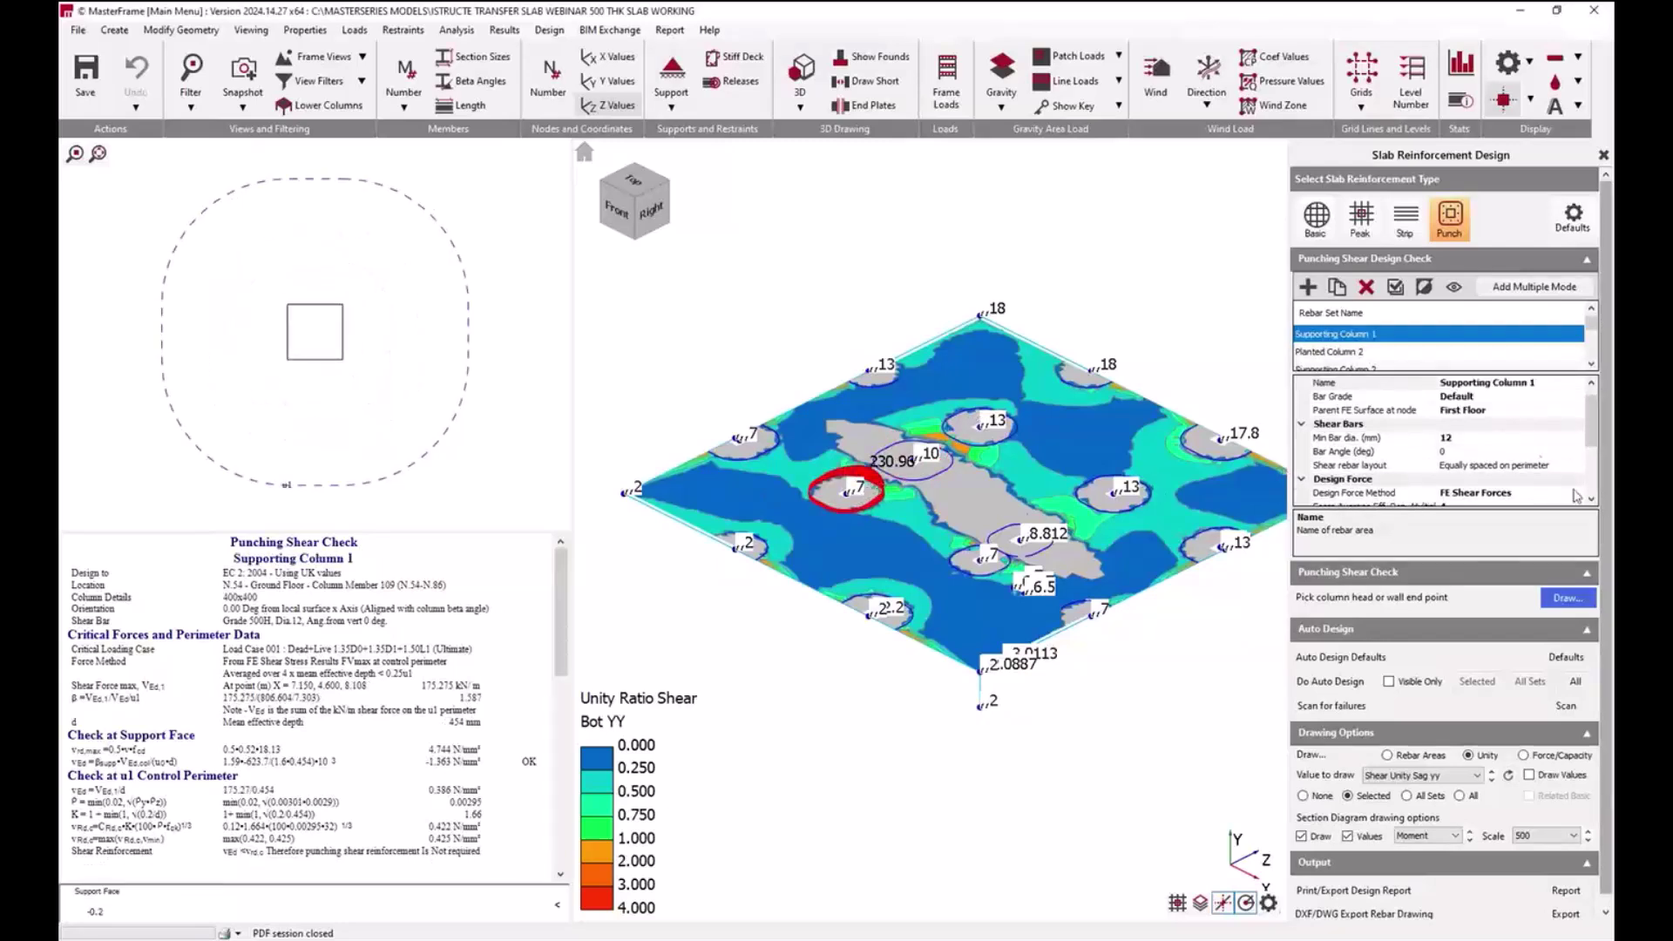
{"action": "scroll", "coordinate": [1544, 463], "scroll_direction": "down", "scroll_amount": 1}
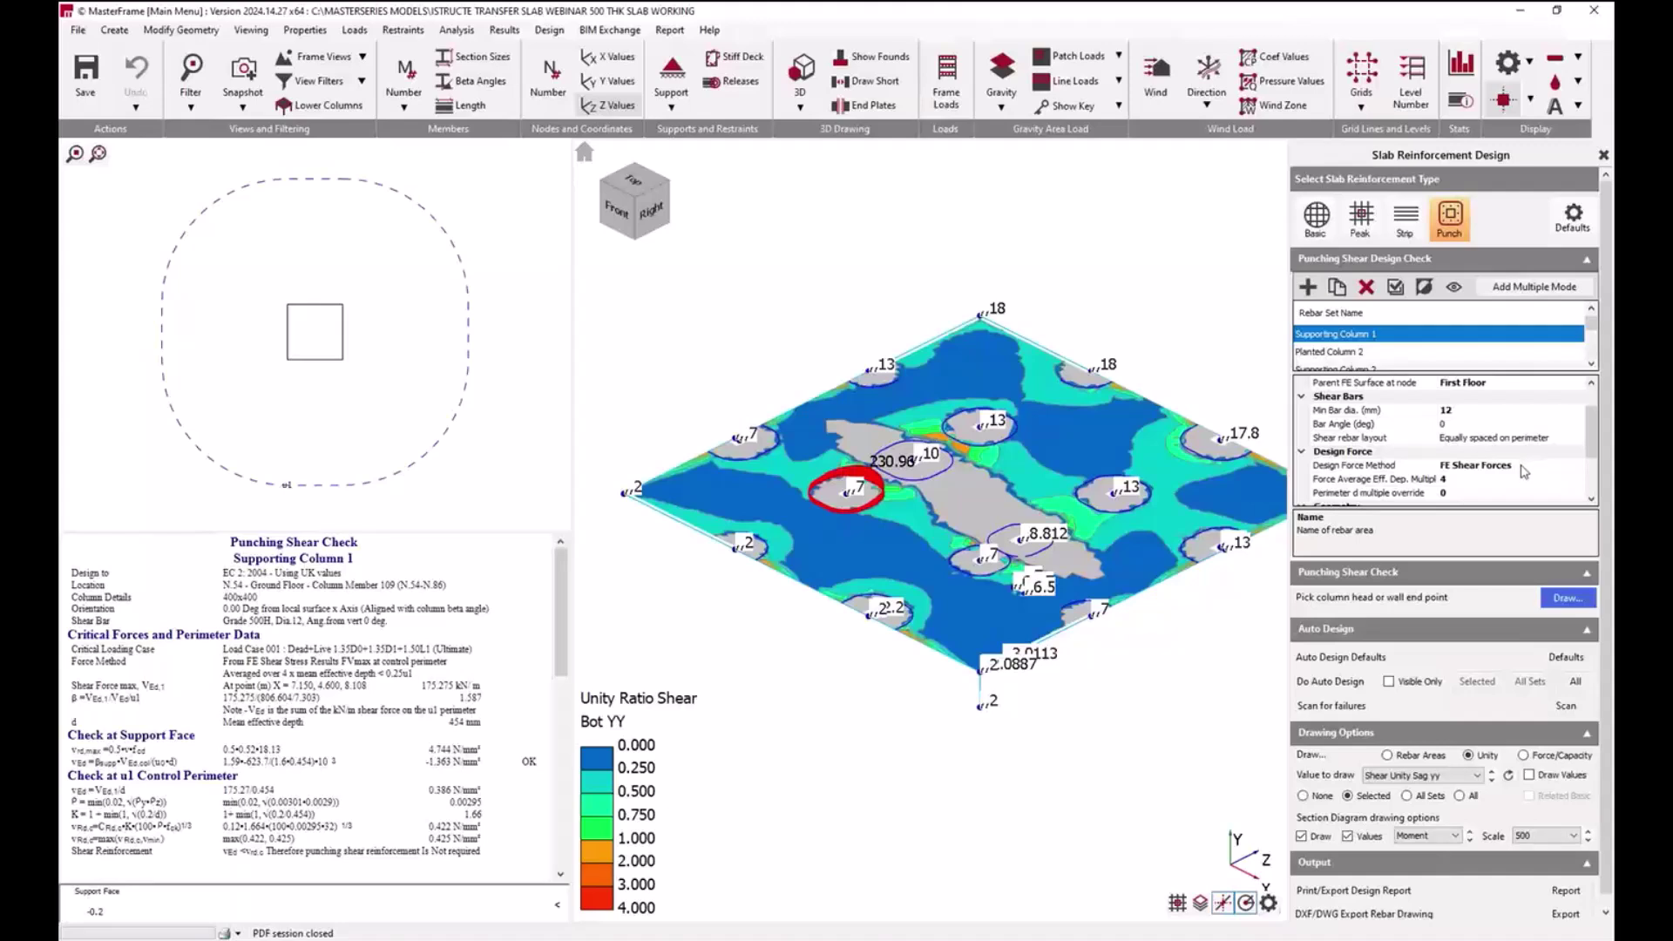
{"action": "scroll", "coordinate": [888, 500], "scroll_direction": "up", "scroll_amount": 2}
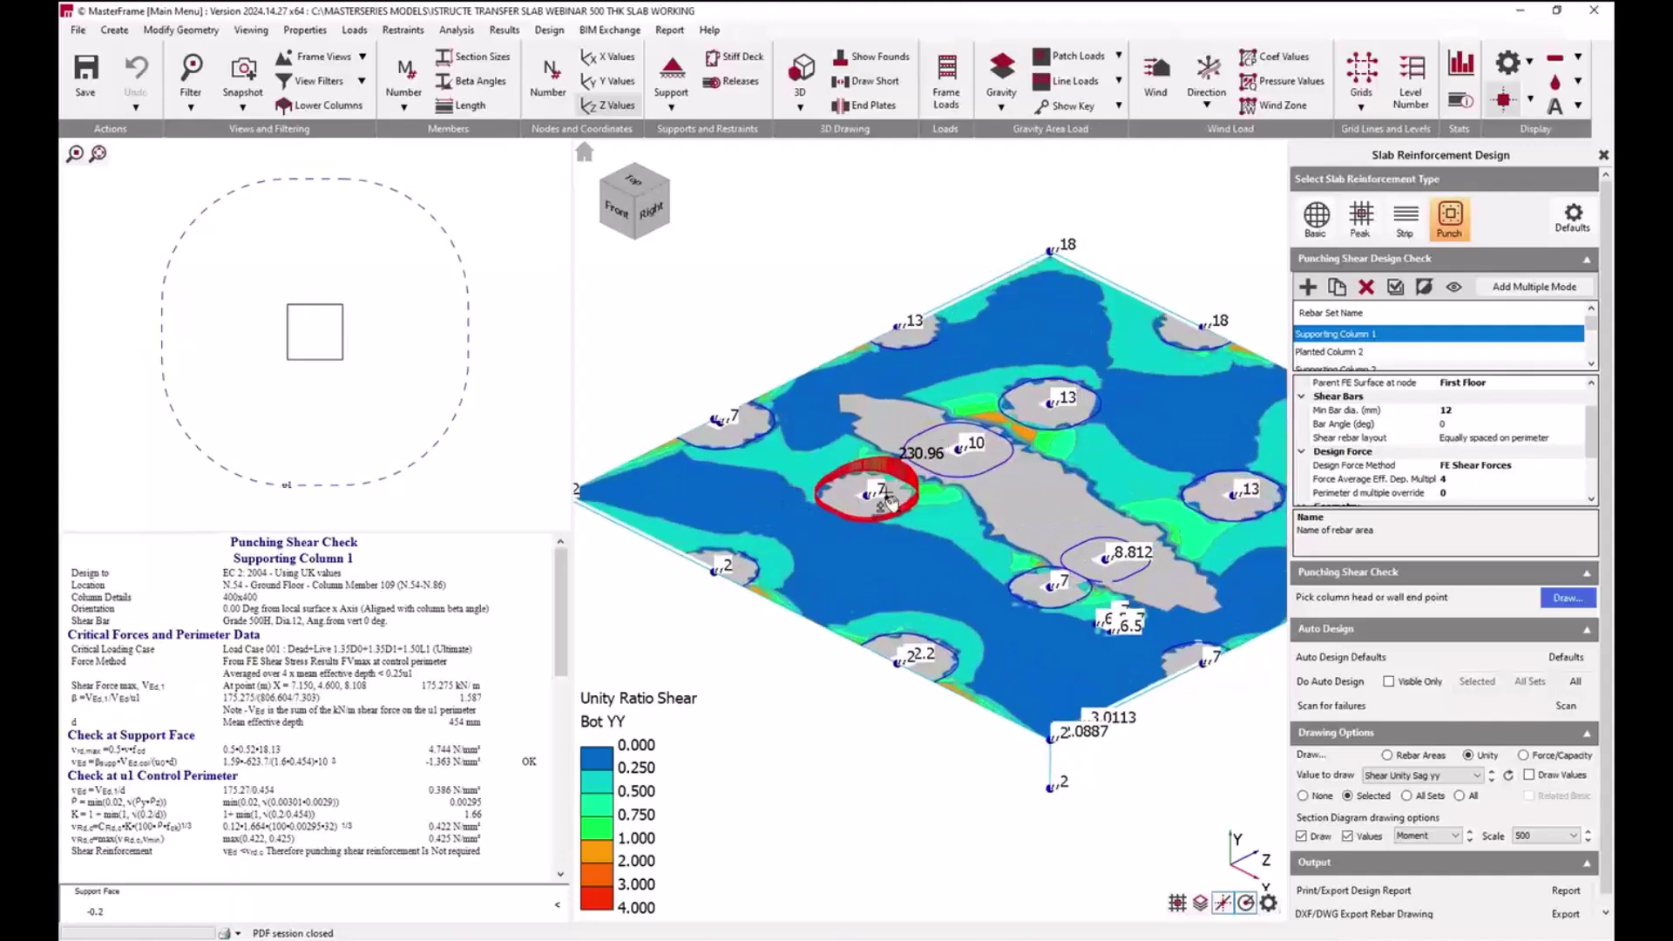
{"action": "scroll", "coordinate": [888, 500], "scroll_direction": "up", "scroll_amount": 1}
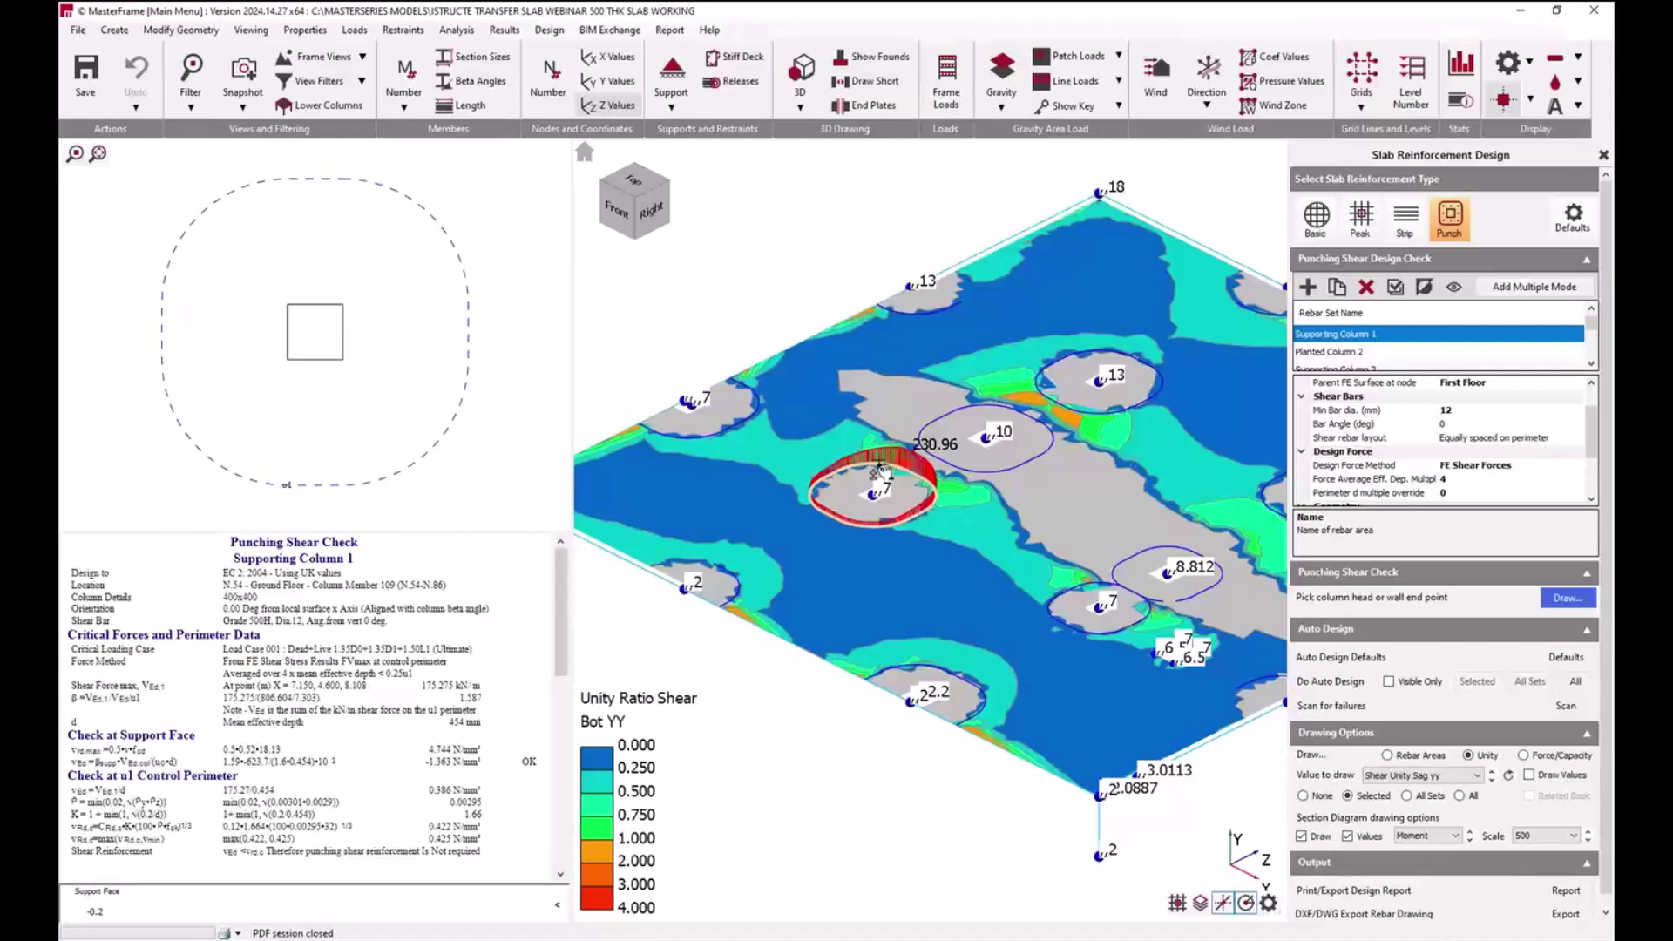
{"action": "scroll", "coordinate": [924, 502], "scroll_direction": "up", "scroll_amount": 1}
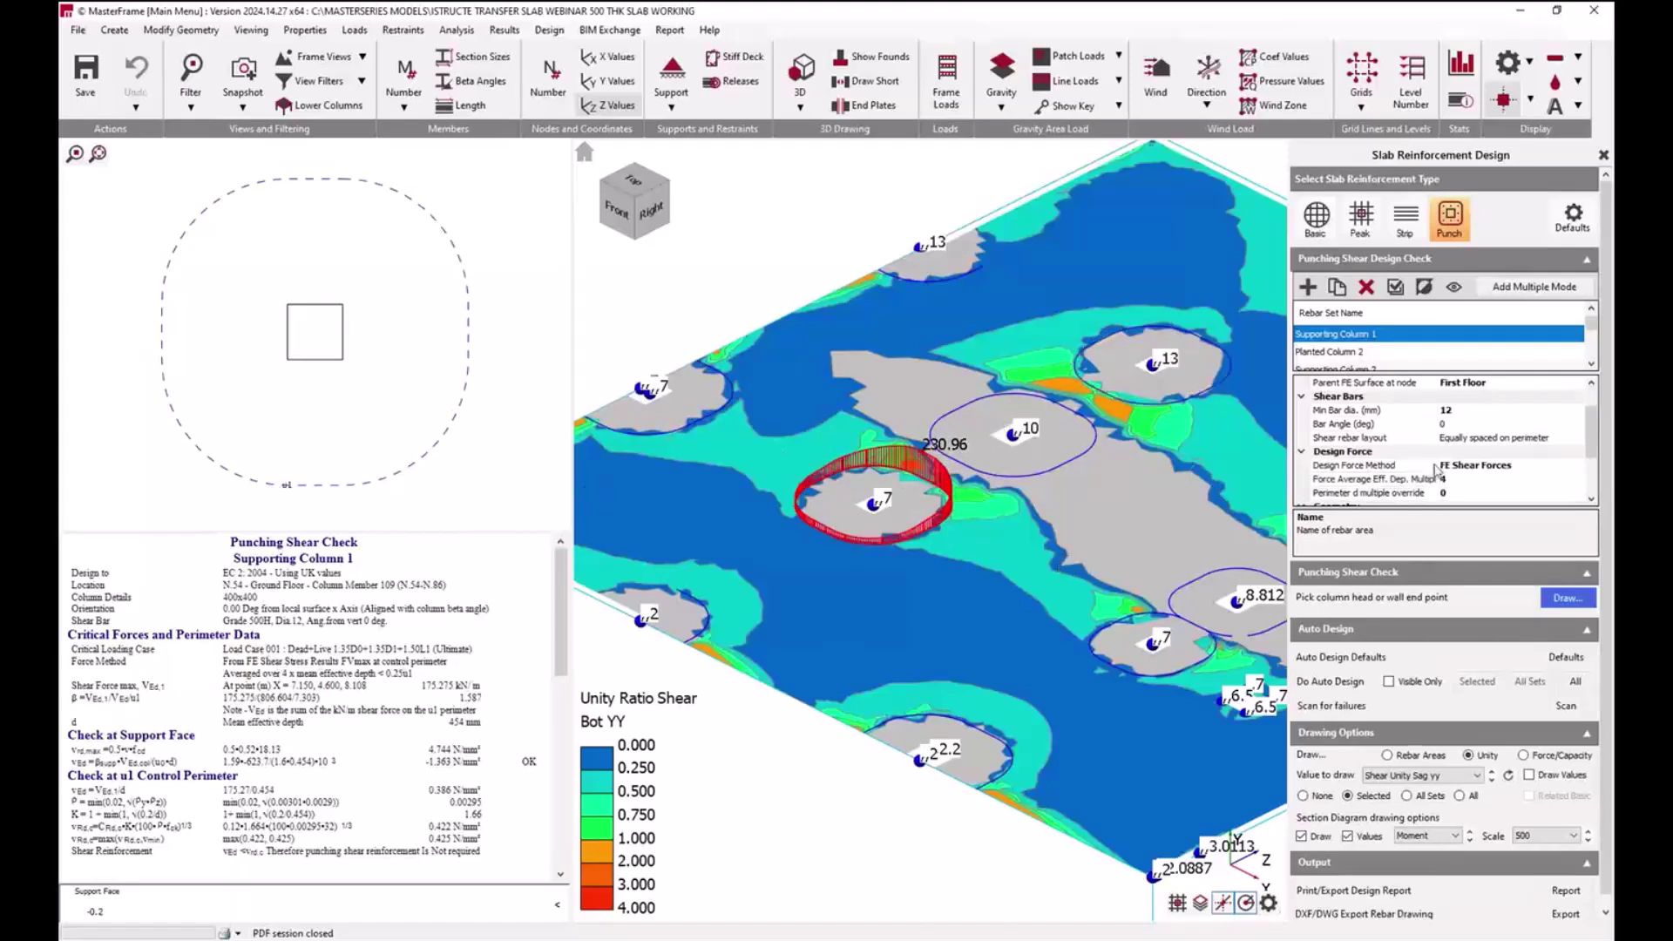
{"action": "left_click", "coordinate": [1357, 479]}
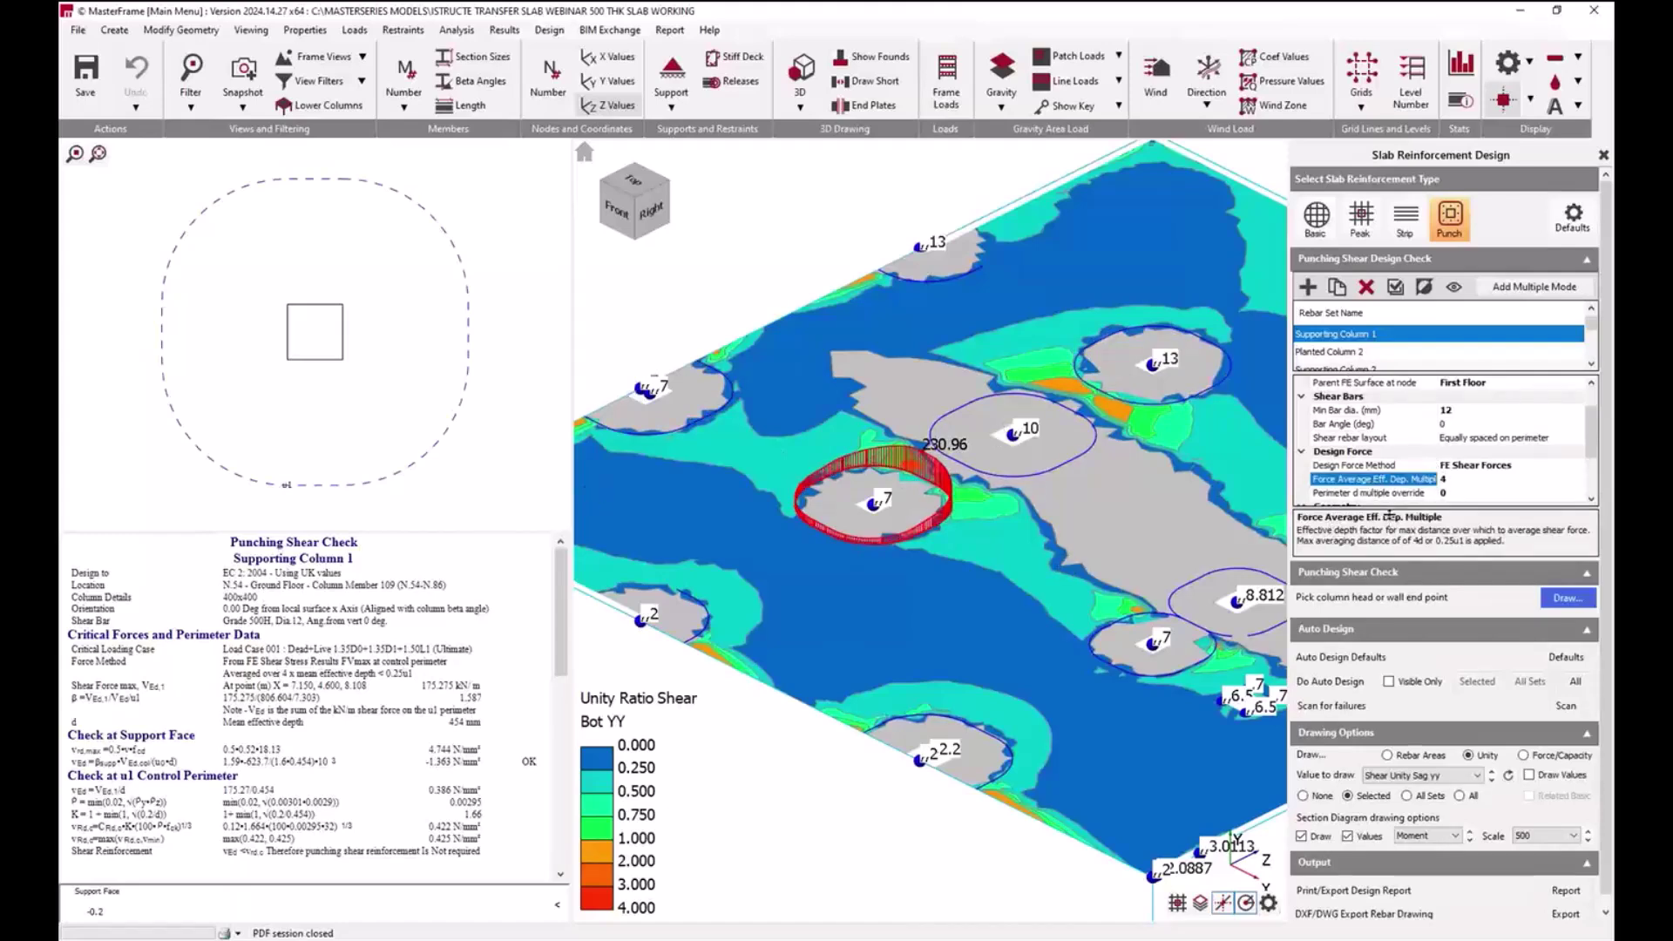
{"action": "scroll", "coordinate": [859, 431], "scroll_direction": "up", "scroll_amount": 2}
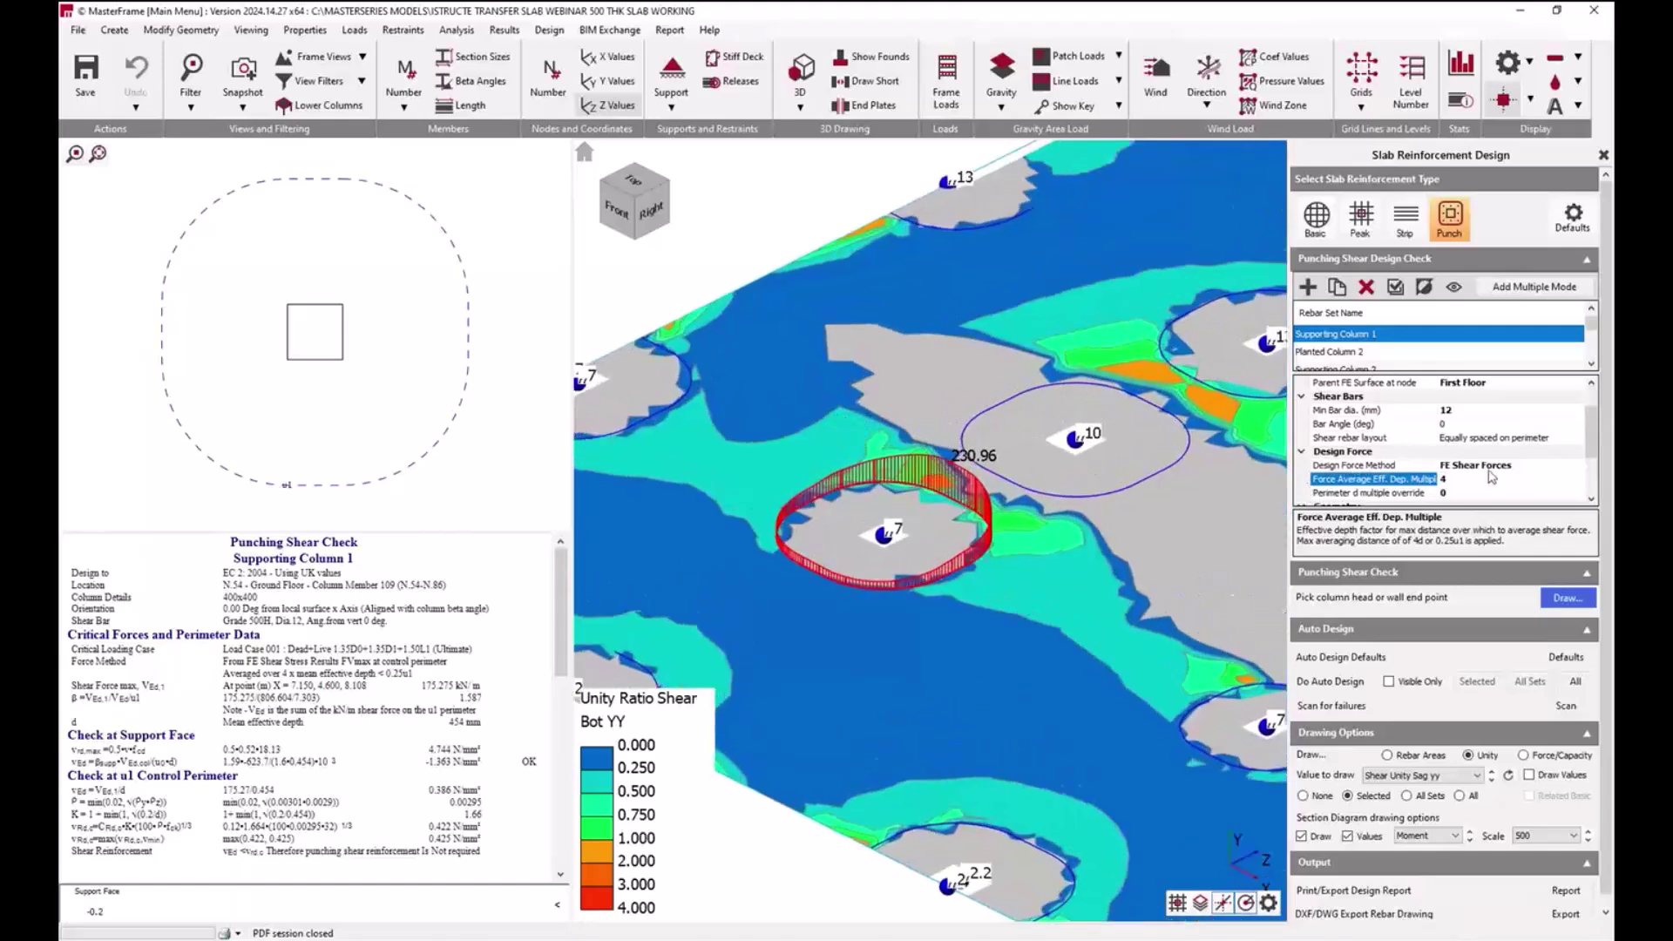
Step: Try Force Average Eff. Dep. Multiple values of 0 and 2 for Supporting Column 1's punching check, and restore it to 4
{"action": "left_click", "coordinate": [1478, 479]}
{"action": "type", "text": "0"}
{"action": "key", "text": "Return"}
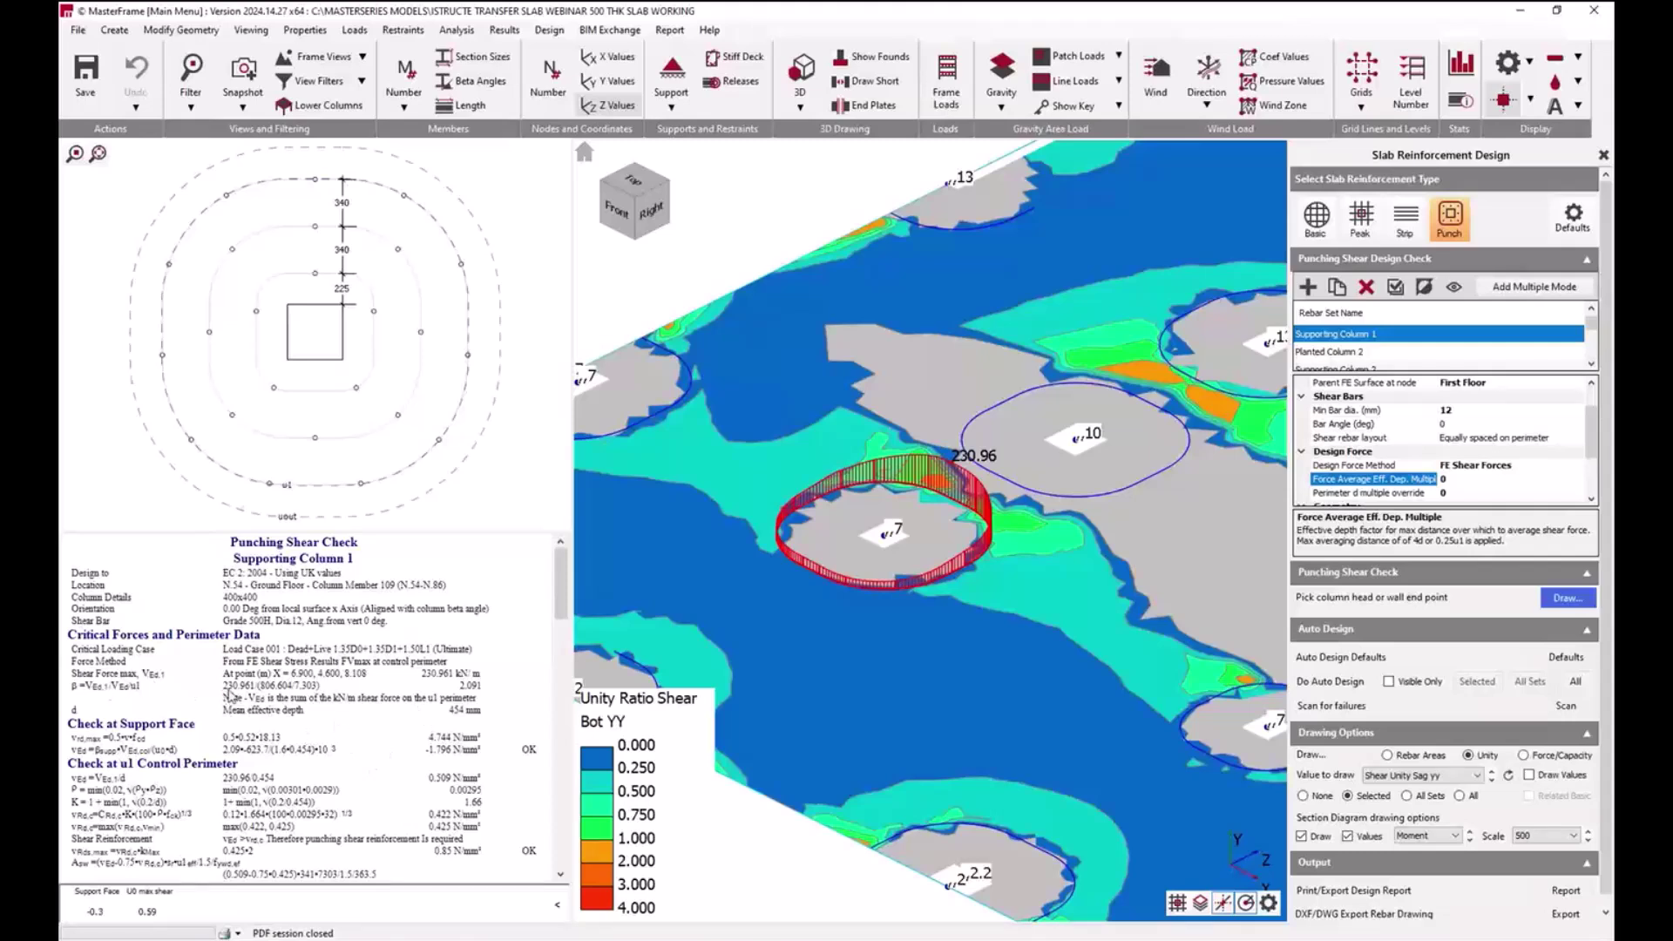
{"action": "left_click", "coordinate": [1484, 476]}
{"action": "type", "text": "2"}
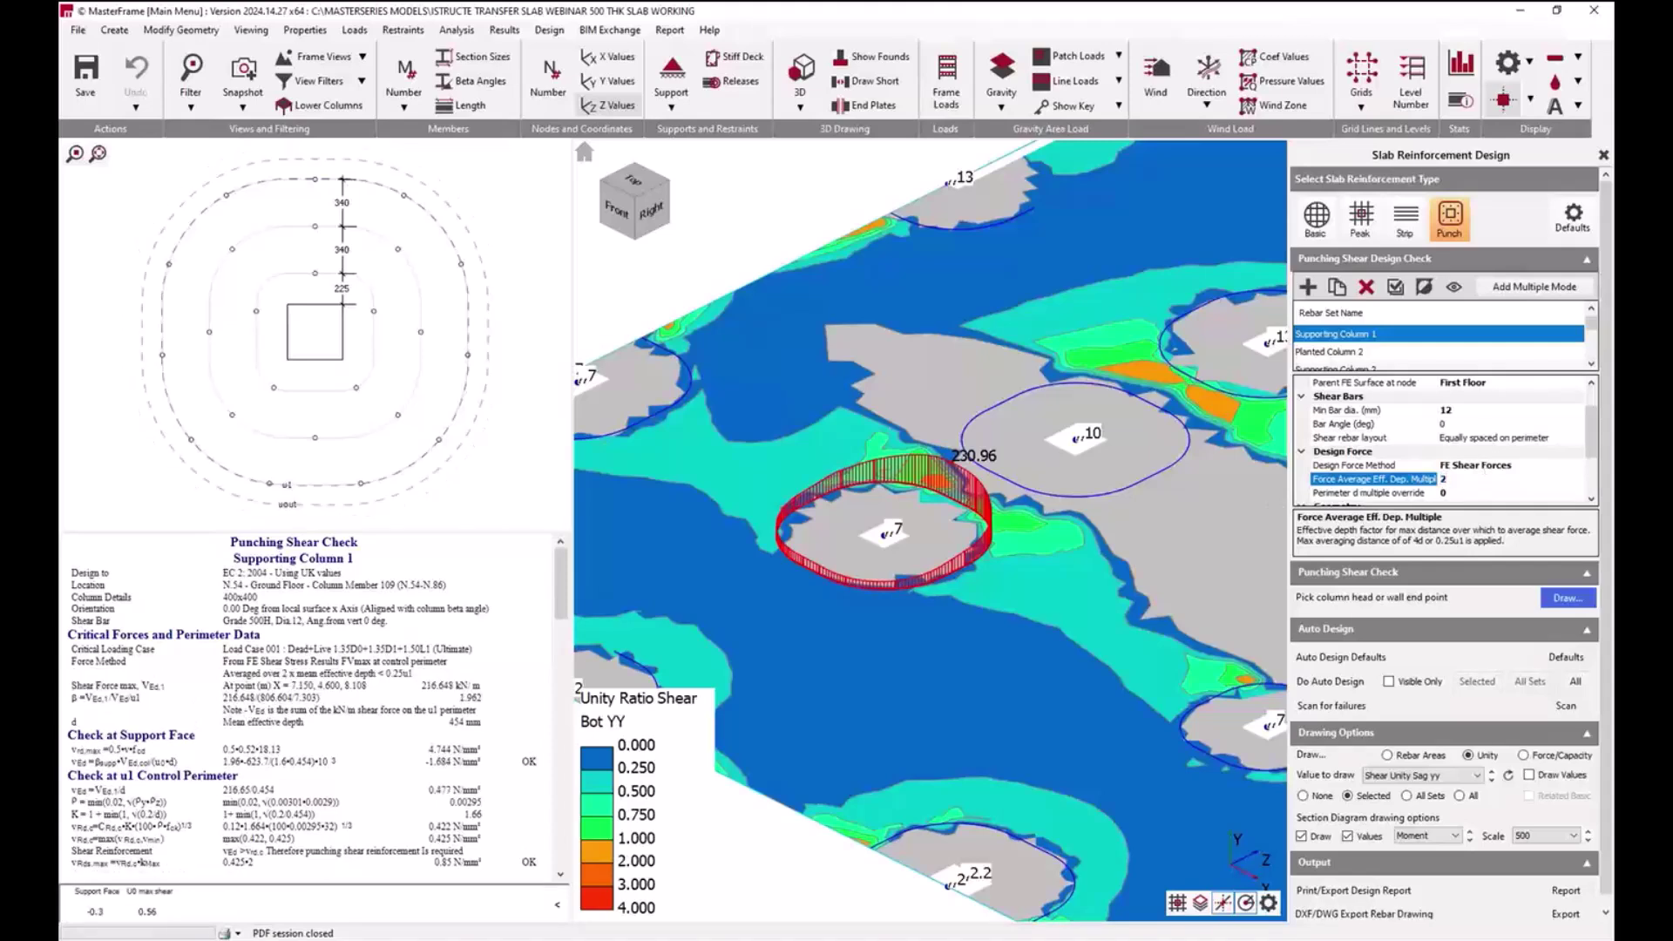
{"action": "left_click", "coordinate": [1541, 480]}
{"action": "type", "text": "4"}
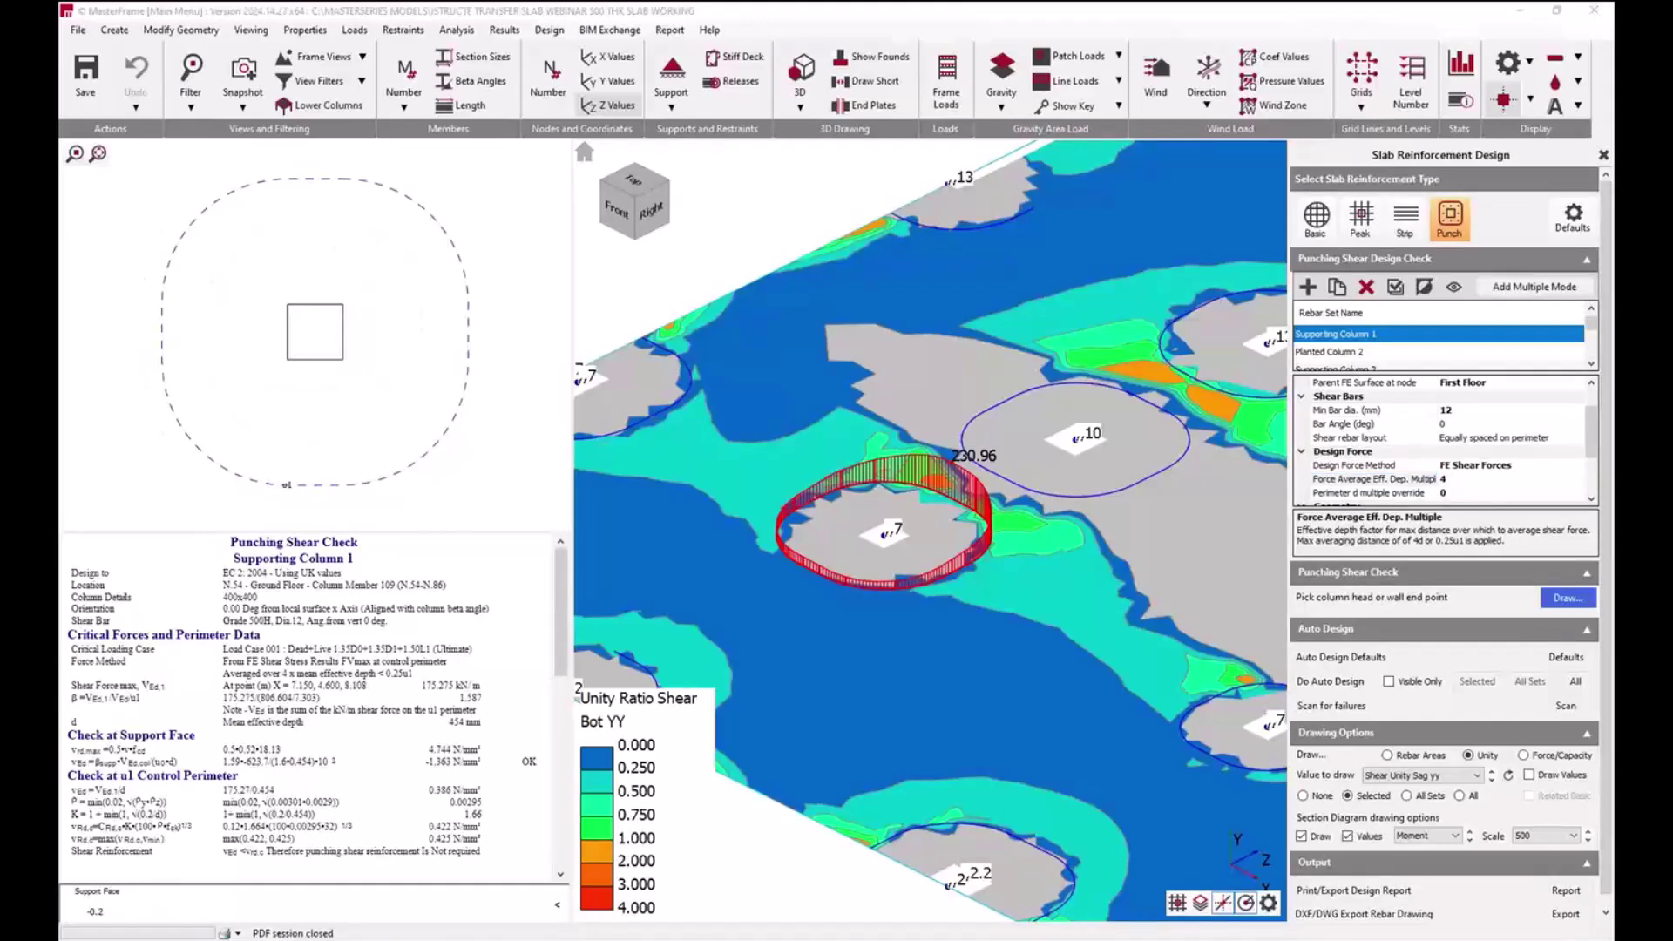
Step: Switch to the transfer slab design PDF in Acrobat and examine the permissible averaging length around the control perimeter in section 4.1.2
{"action": "key", "text": "alt+Tab"}
{"action": "scroll", "coordinate": [337, 416], "scroll_direction": "up", "scroll_amount": 2, "text": "ctrl"}
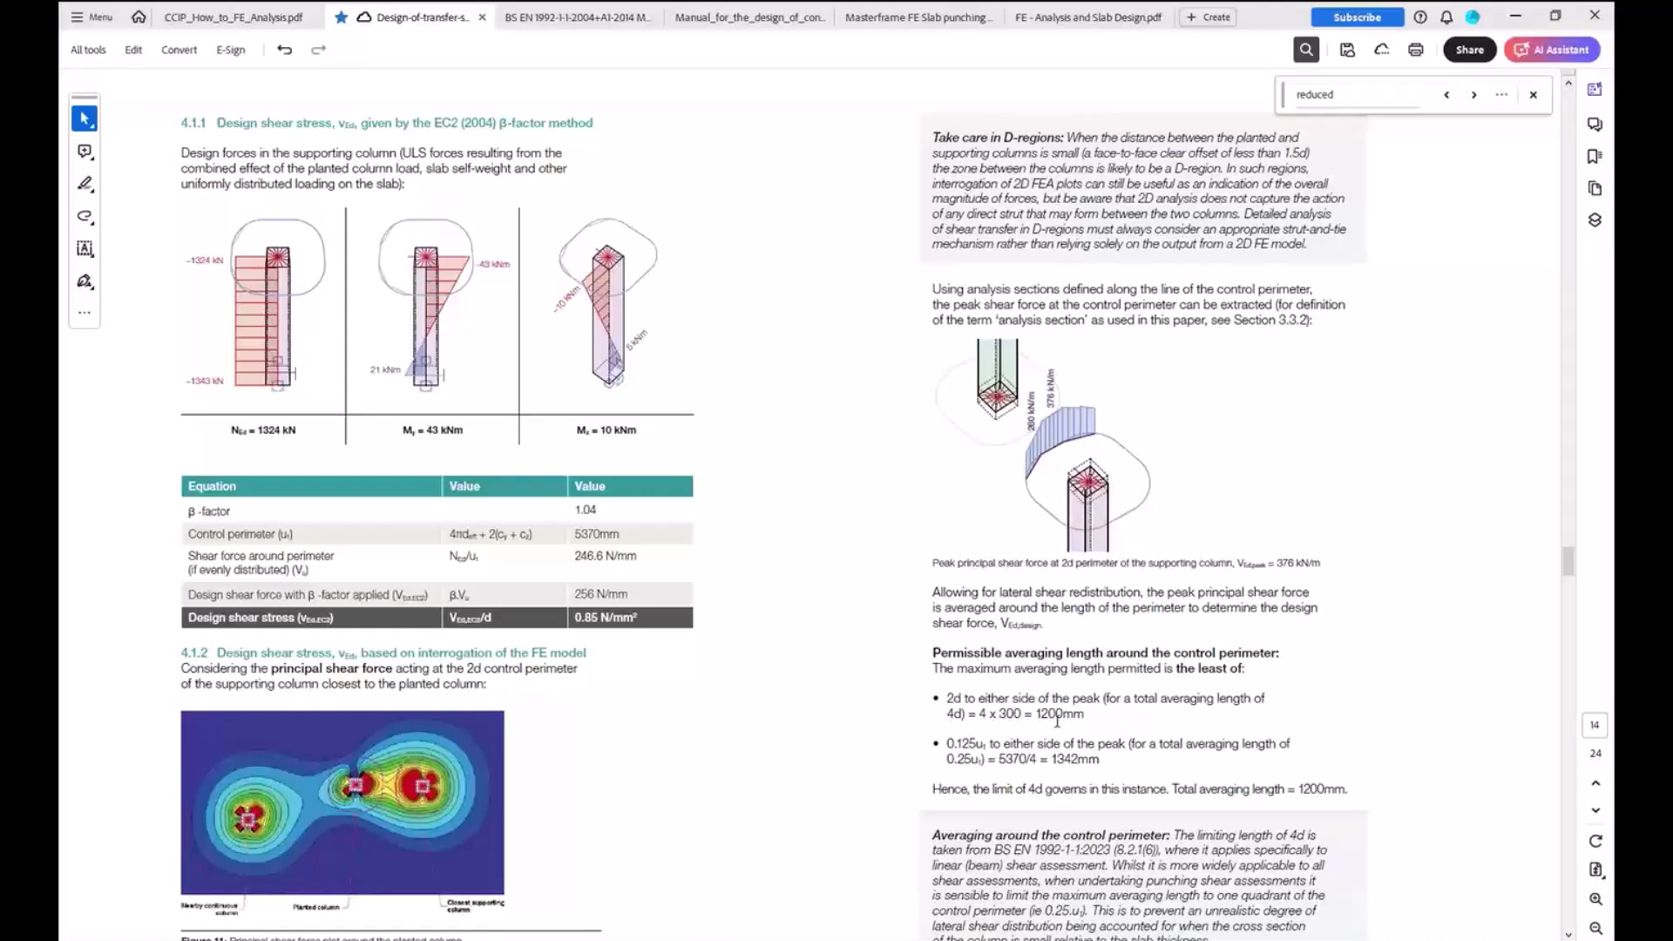
Step: Mark the 2d averaging limit in the PDF, switch to MasterFrame and review Supporting Column 1's Force Average Eff. Dep. Multiple and calculation output
{"action": "double_click", "coordinate": [954, 699]}
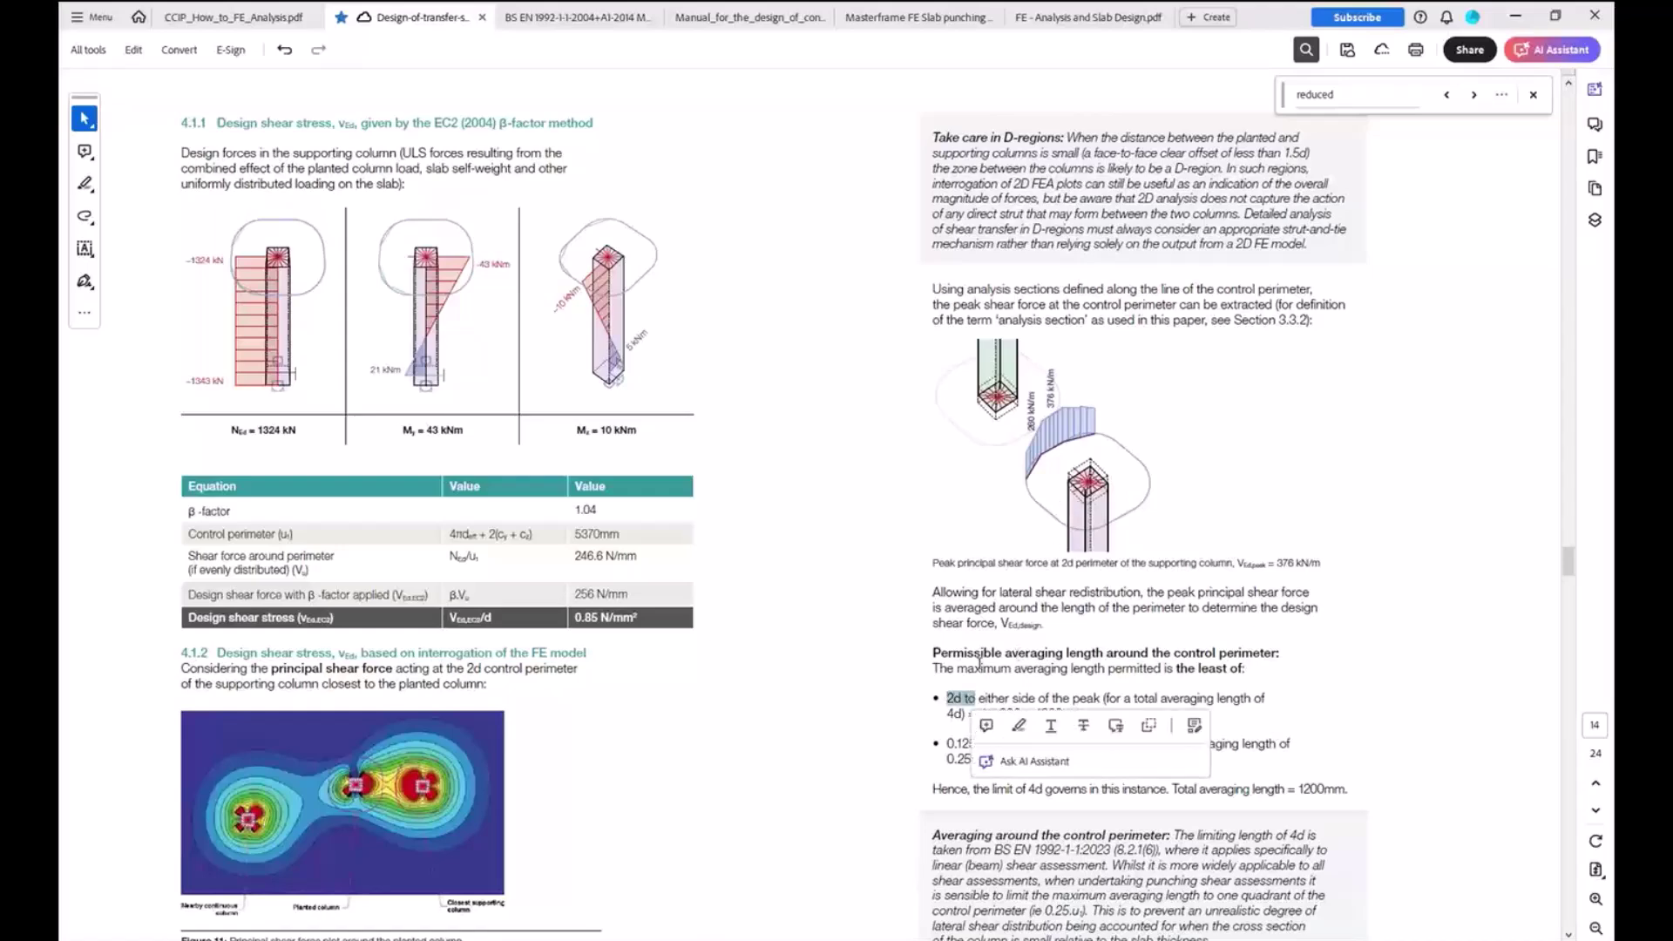
{"action": "key", "text": "alt+Tab"}
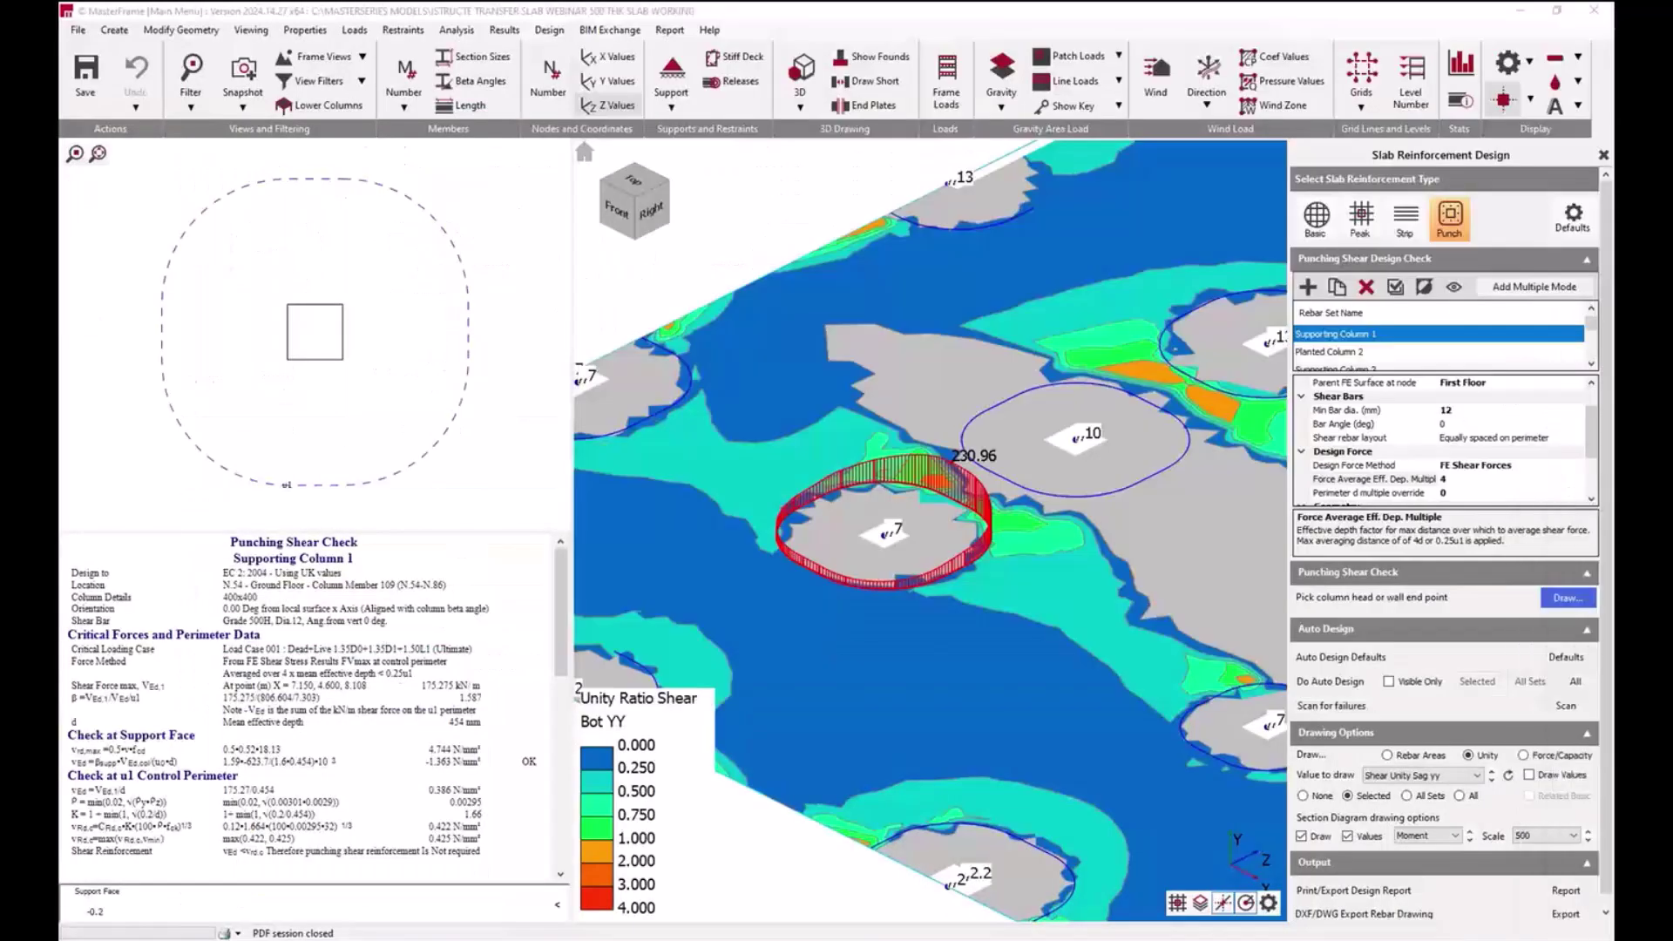
{"action": "left_click", "coordinate": [1493, 481]}
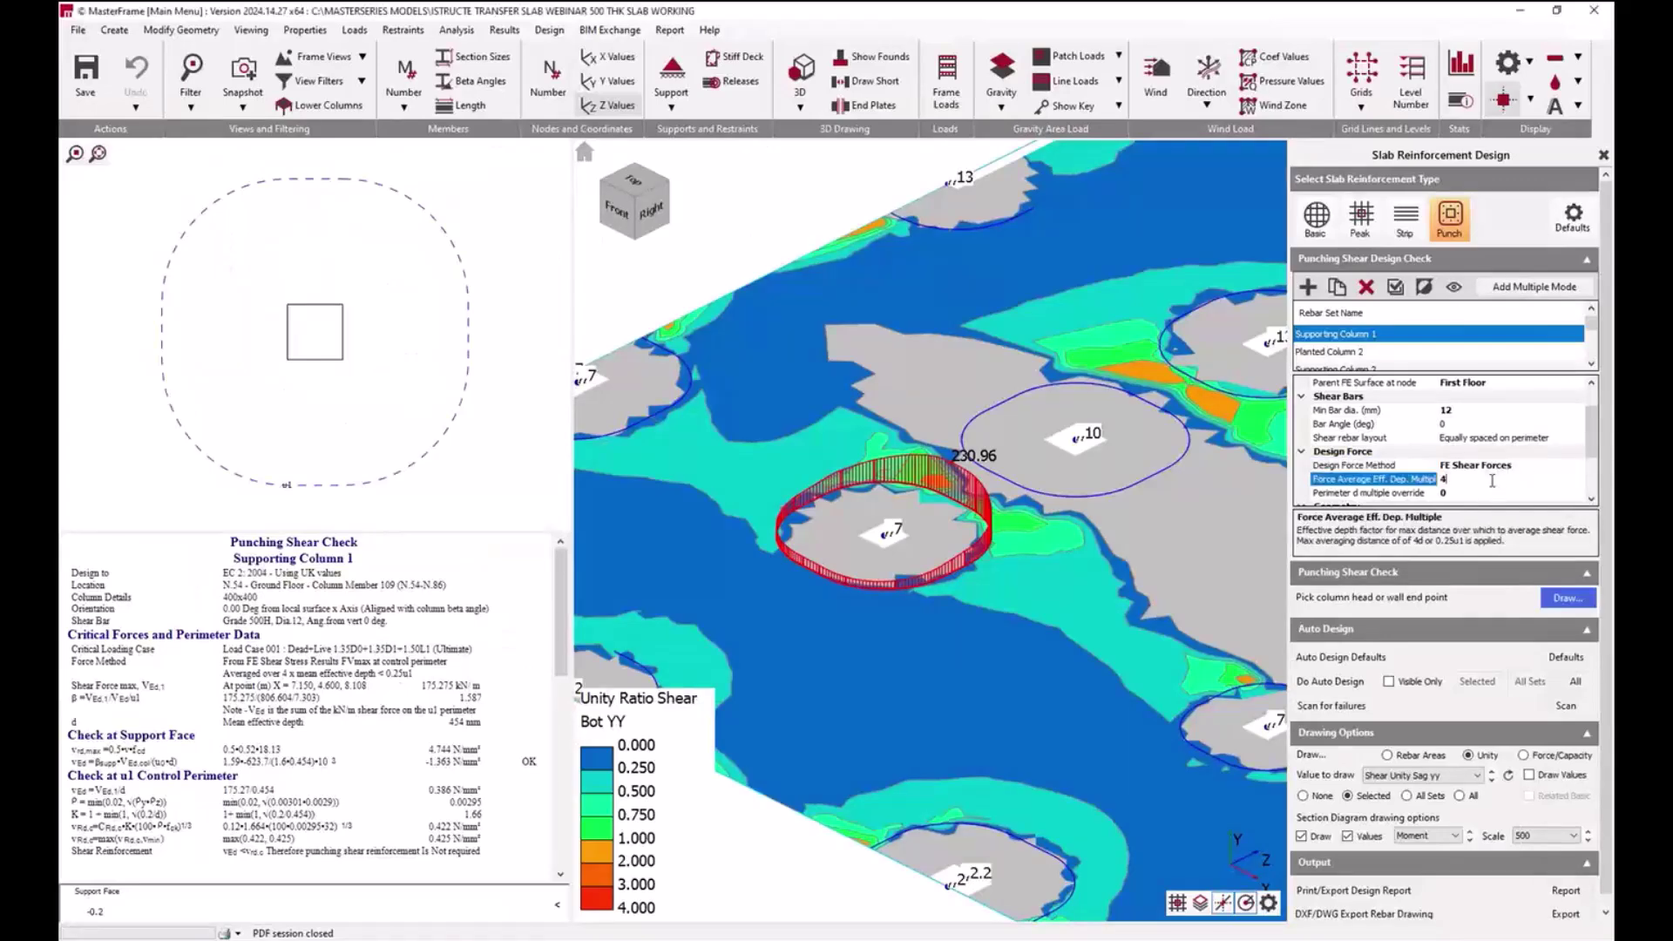
{"action": "left_click", "coordinate": [1493, 481]}
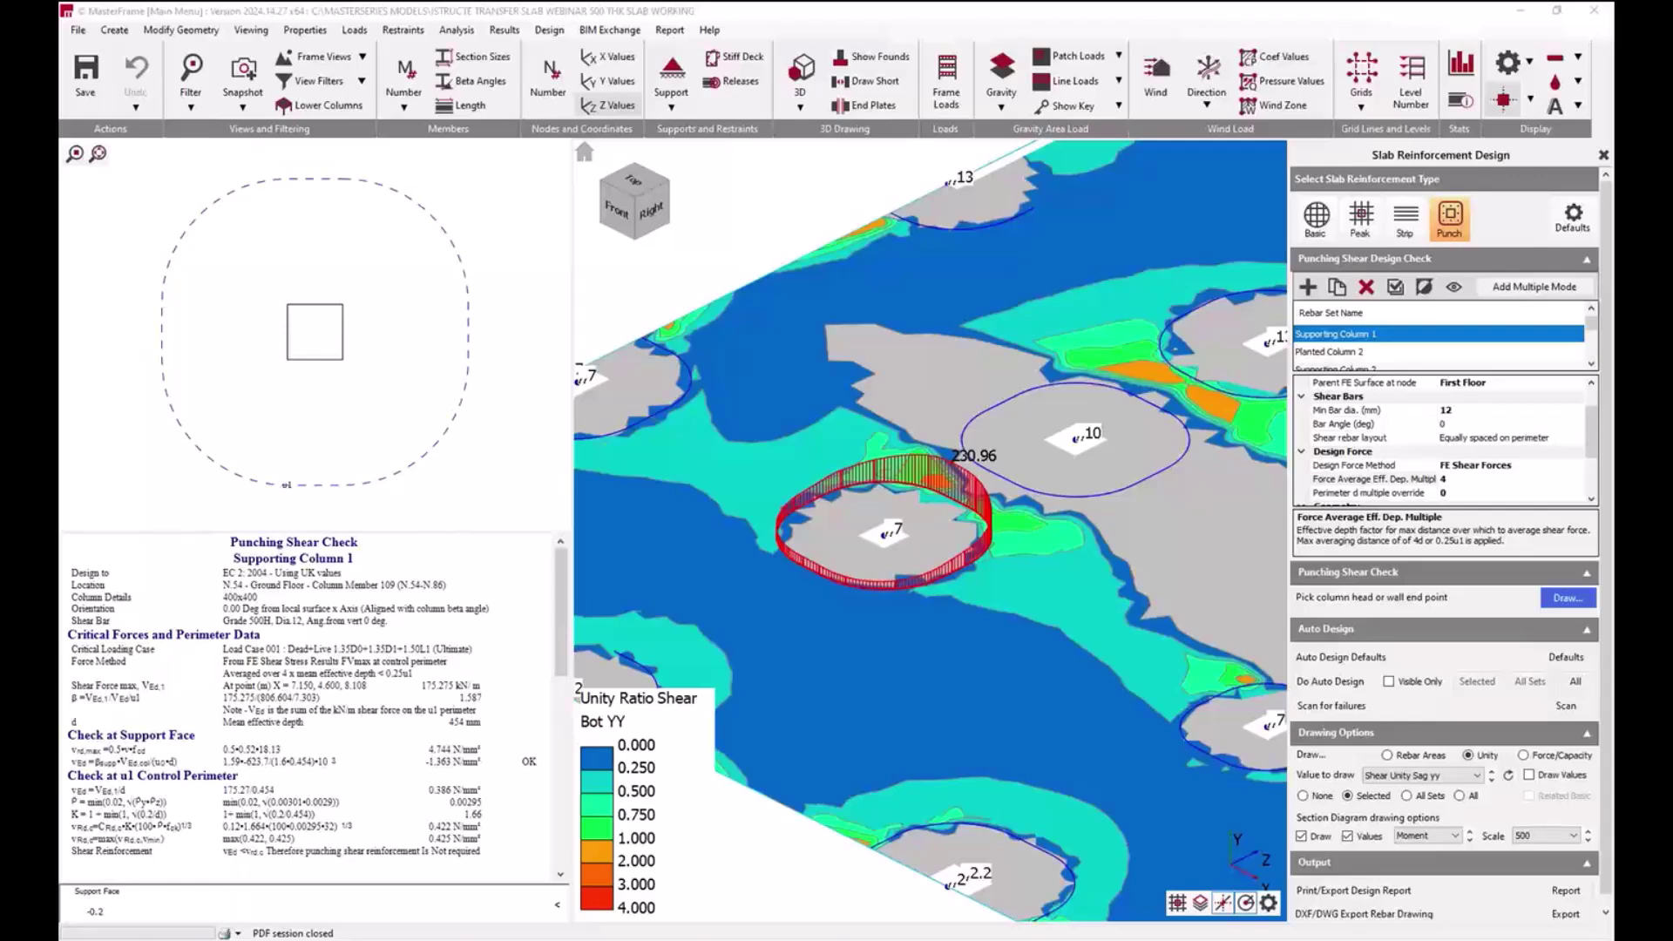
{"action": "left_click", "coordinate": [1480, 481]}
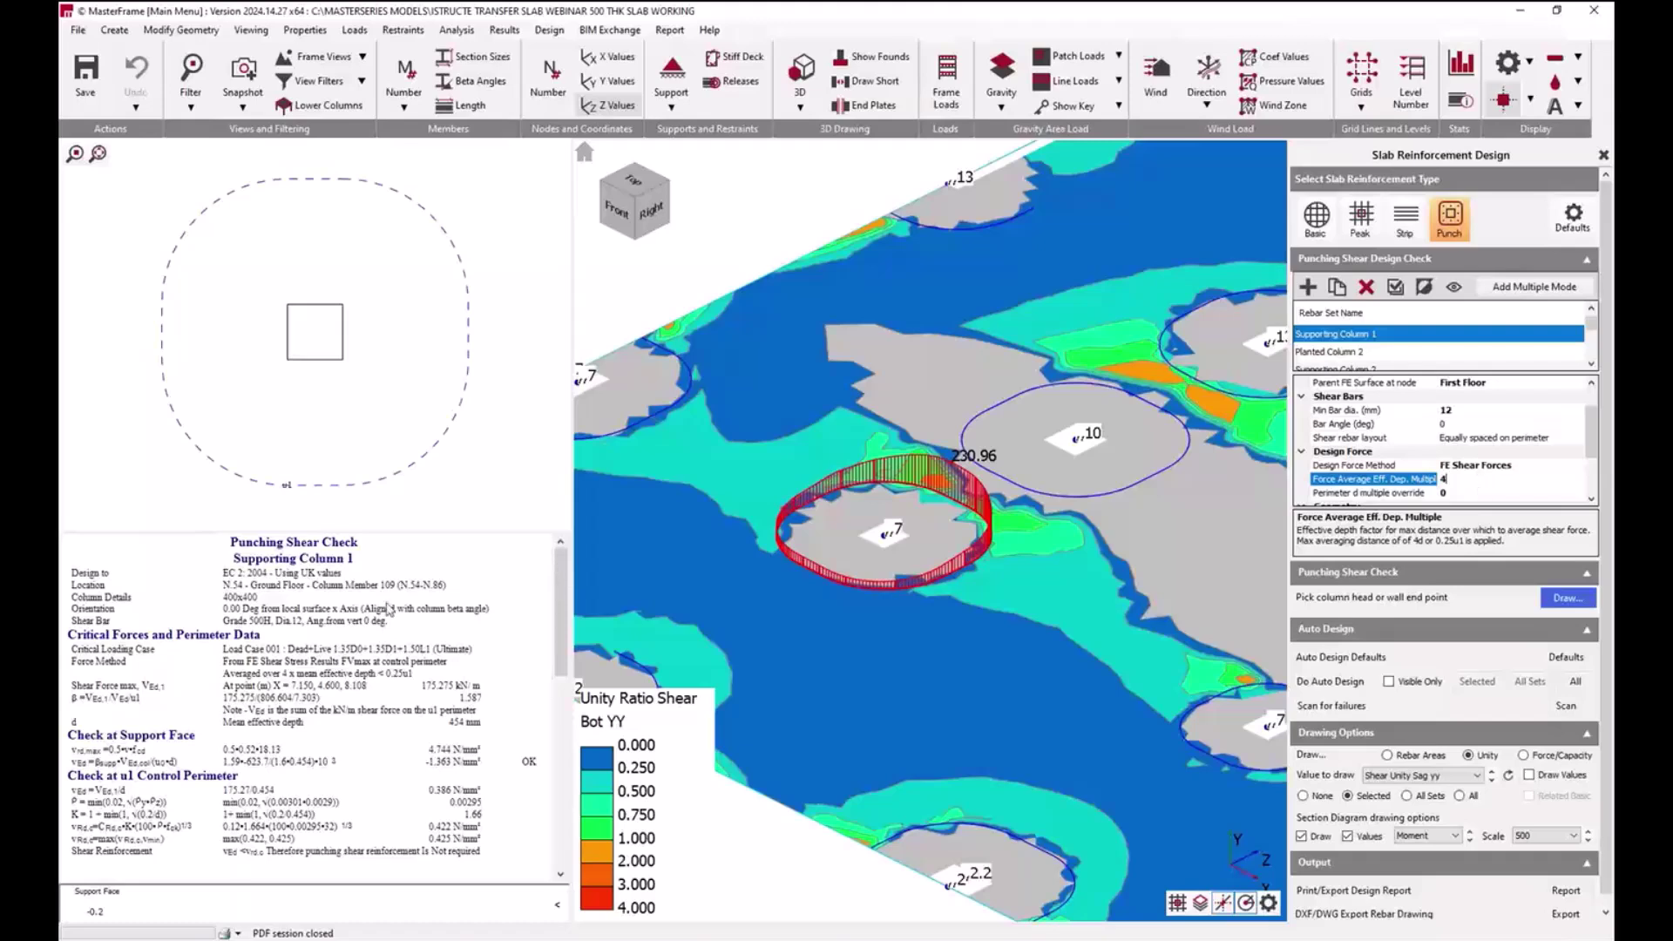
{"action": "scroll", "coordinate": [377, 610], "scroll_direction": "down", "scroll_amount": 1}
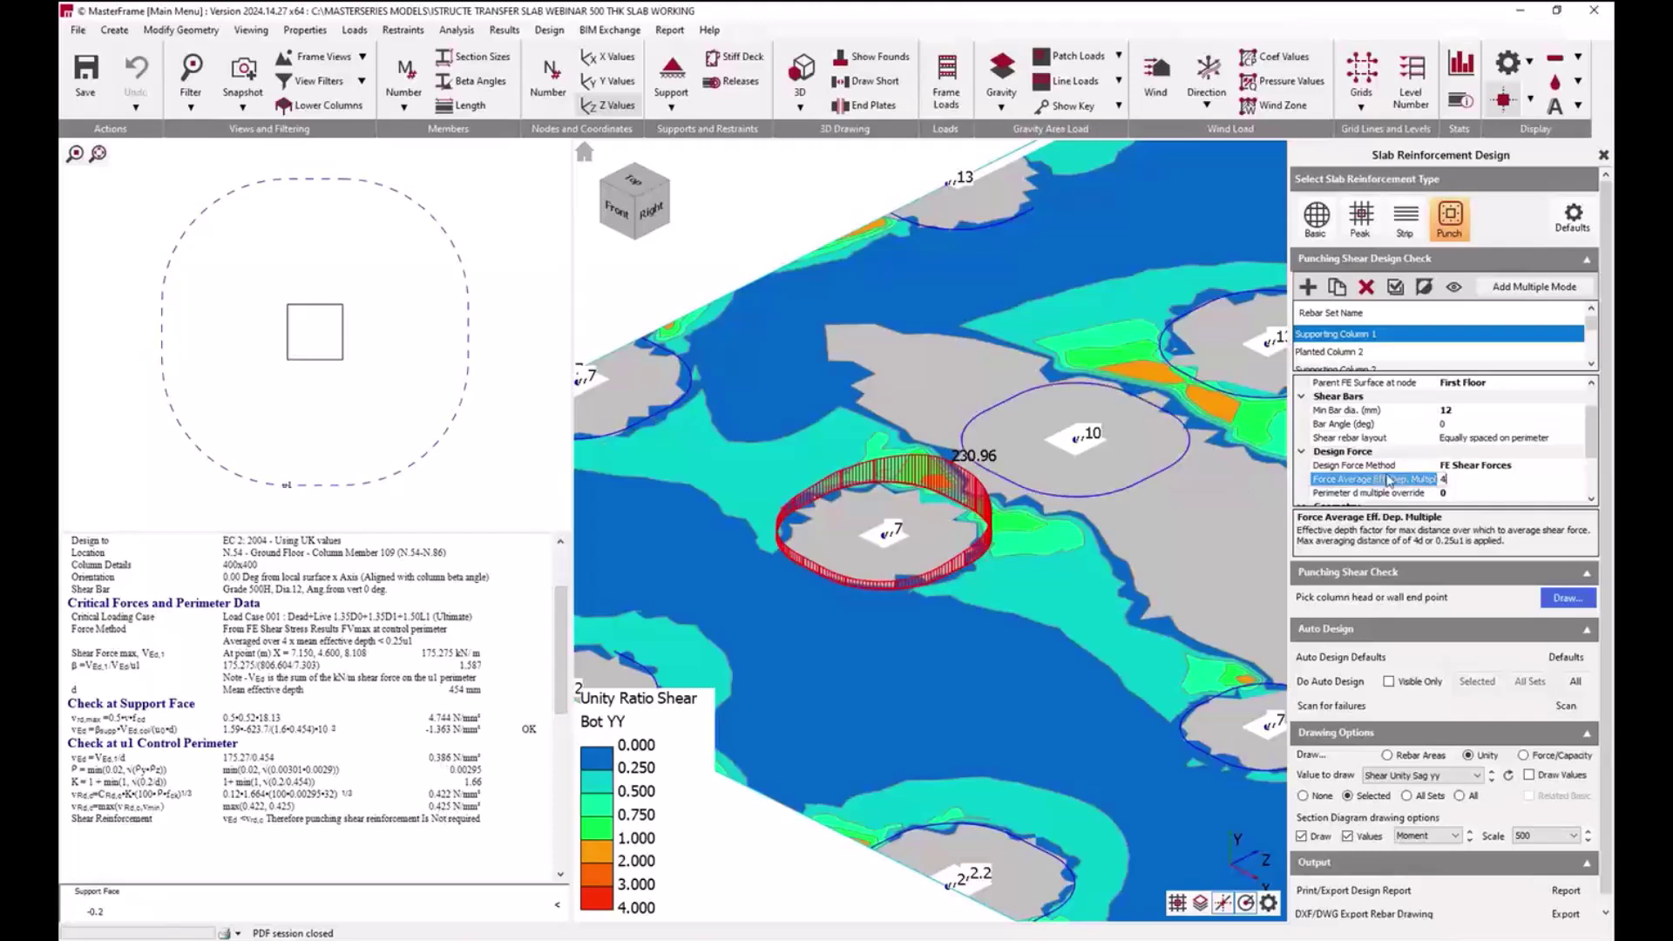
Step: Switch Supporting Column 1's Design Force Method between Use Code method and FE Shear Forces to compare results, ending on FE Shear Forces
{"action": "double_click", "coordinate": [1528, 467]}
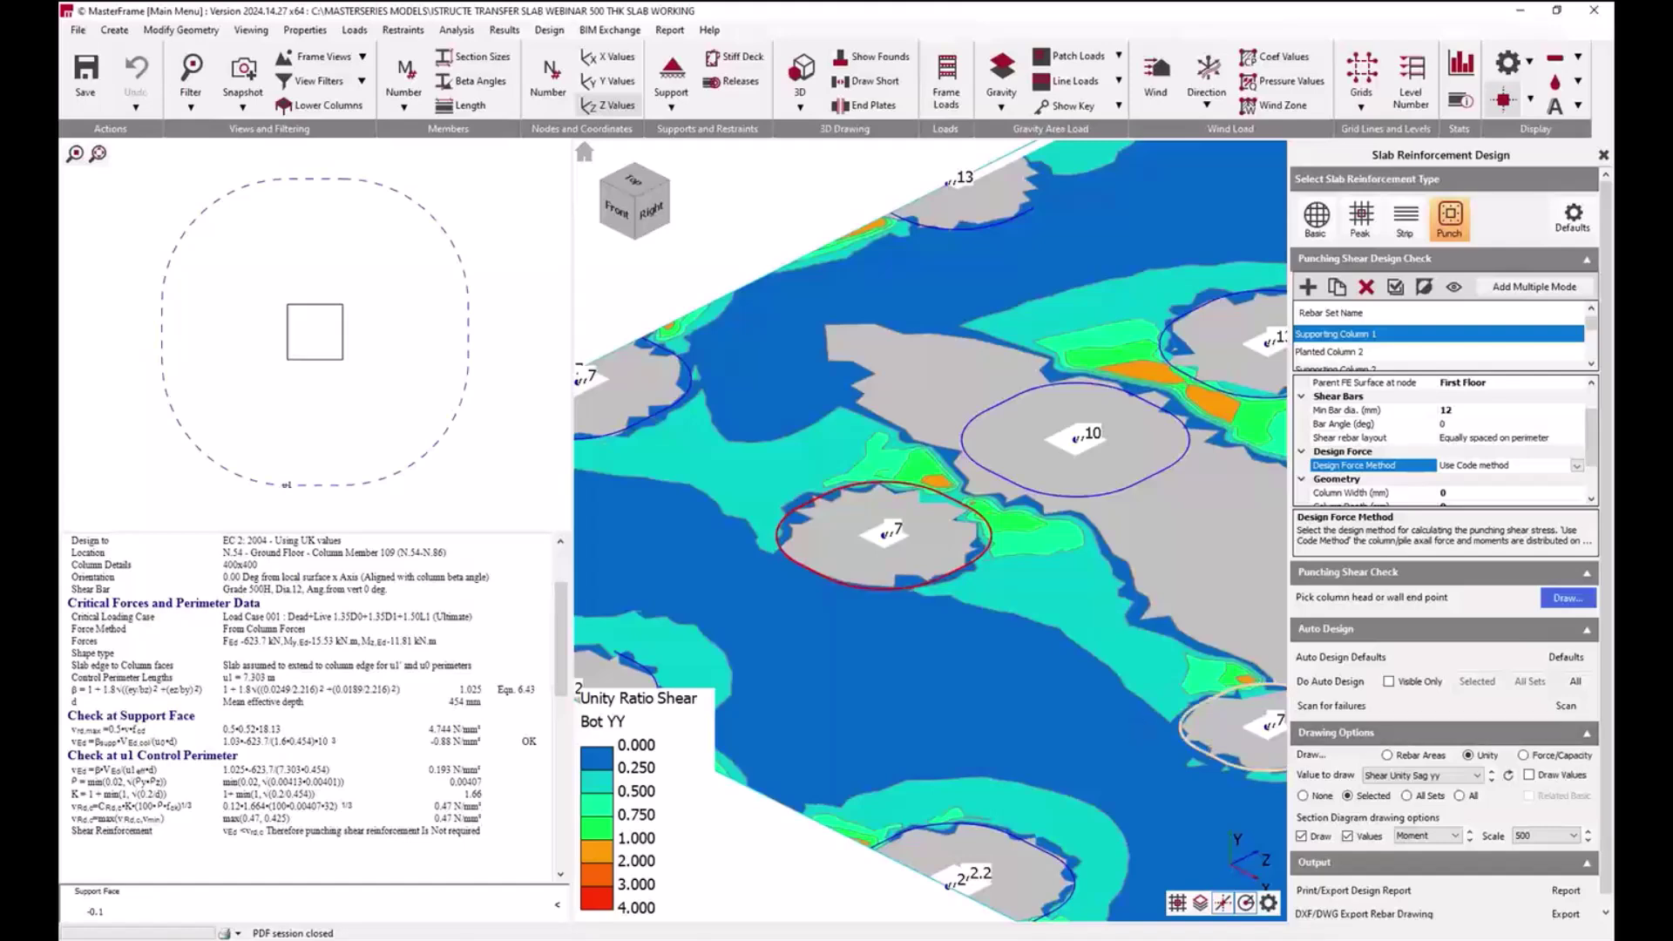
{"action": "double_click", "coordinate": [1482, 465]}
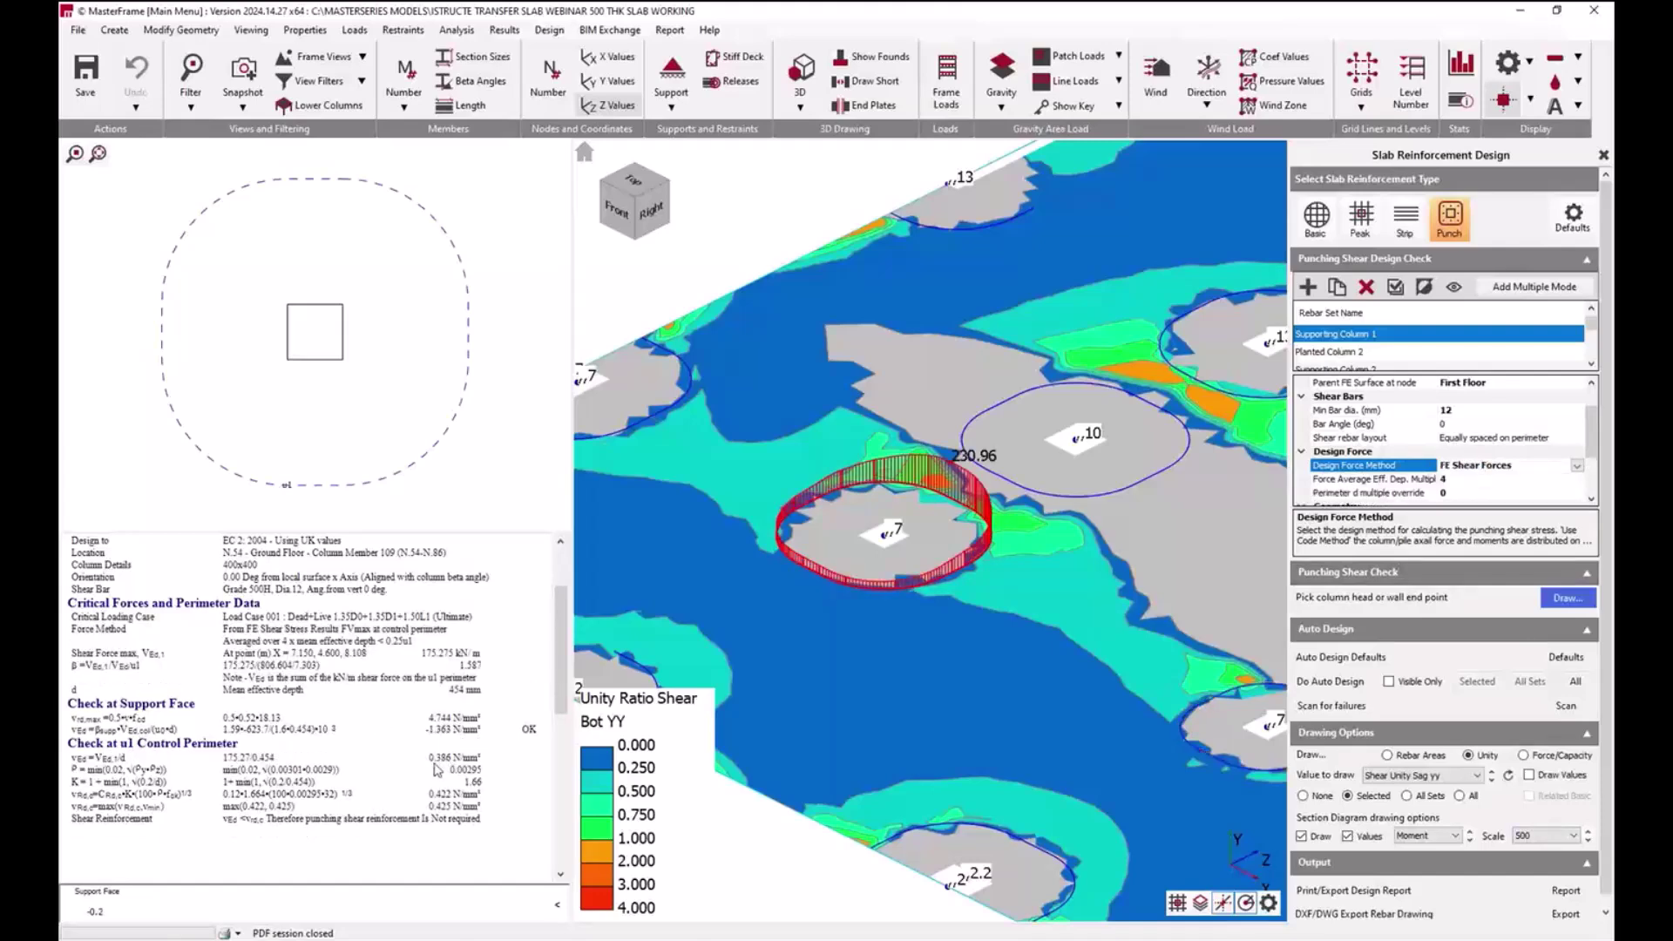
{"action": "double_click", "coordinate": [1480, 465]}
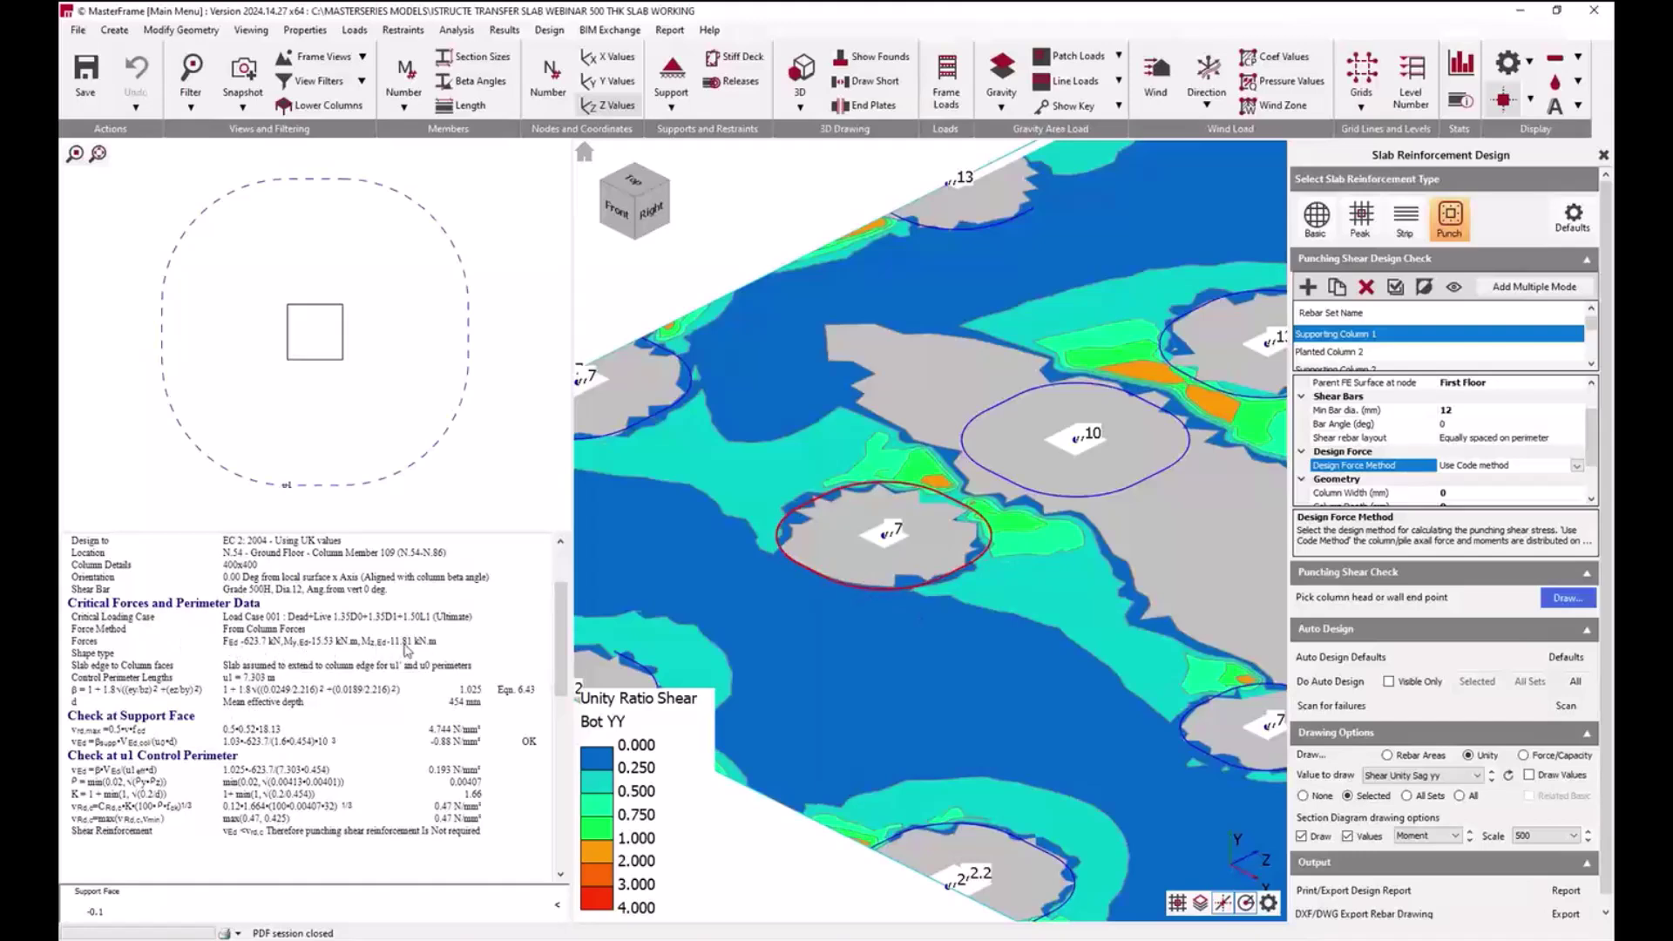
{"action": "double_click", "coordinate": [1521, 464]}
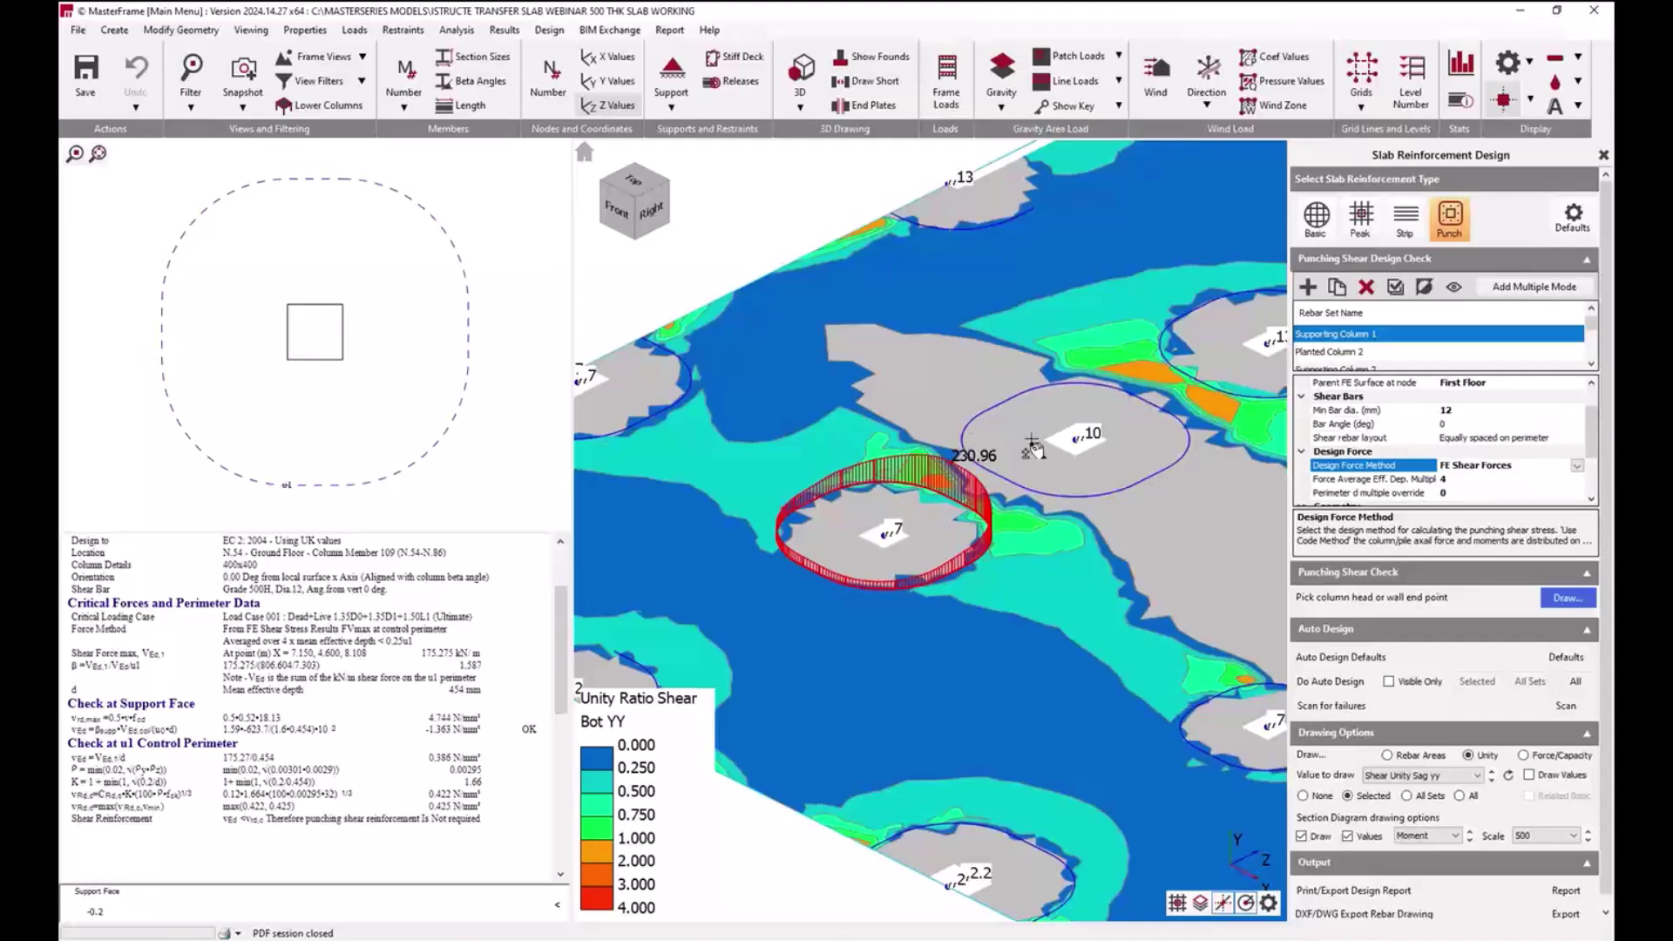
Step: Inspect the punching shear checks at several other columns and a wall end, including the design force settings of Punching Shear Check 15
{"action": "left_click", "coordinate": [1007, 489]}
{"action": "scroll", "coordinate": [1006, 488], "scroll_direction": "down", "scroll_amount": 3}
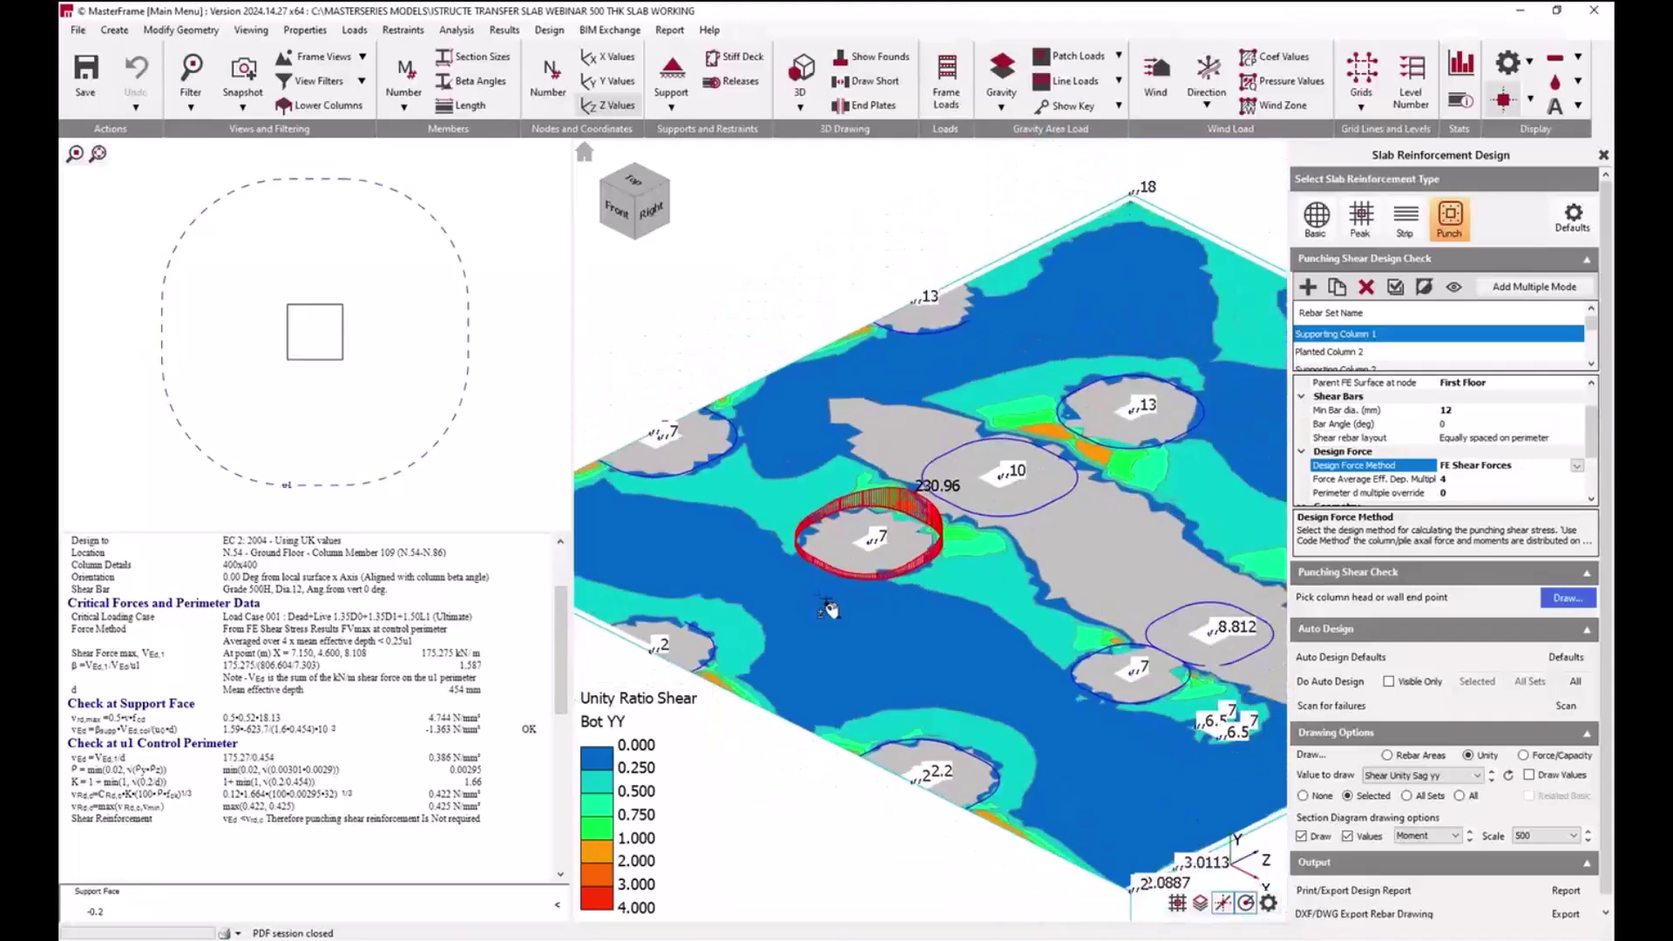
{"action": "left_click", "coordinate": [846, 518]}
{"action": "left_click", "coordinate": [1062, 487]}
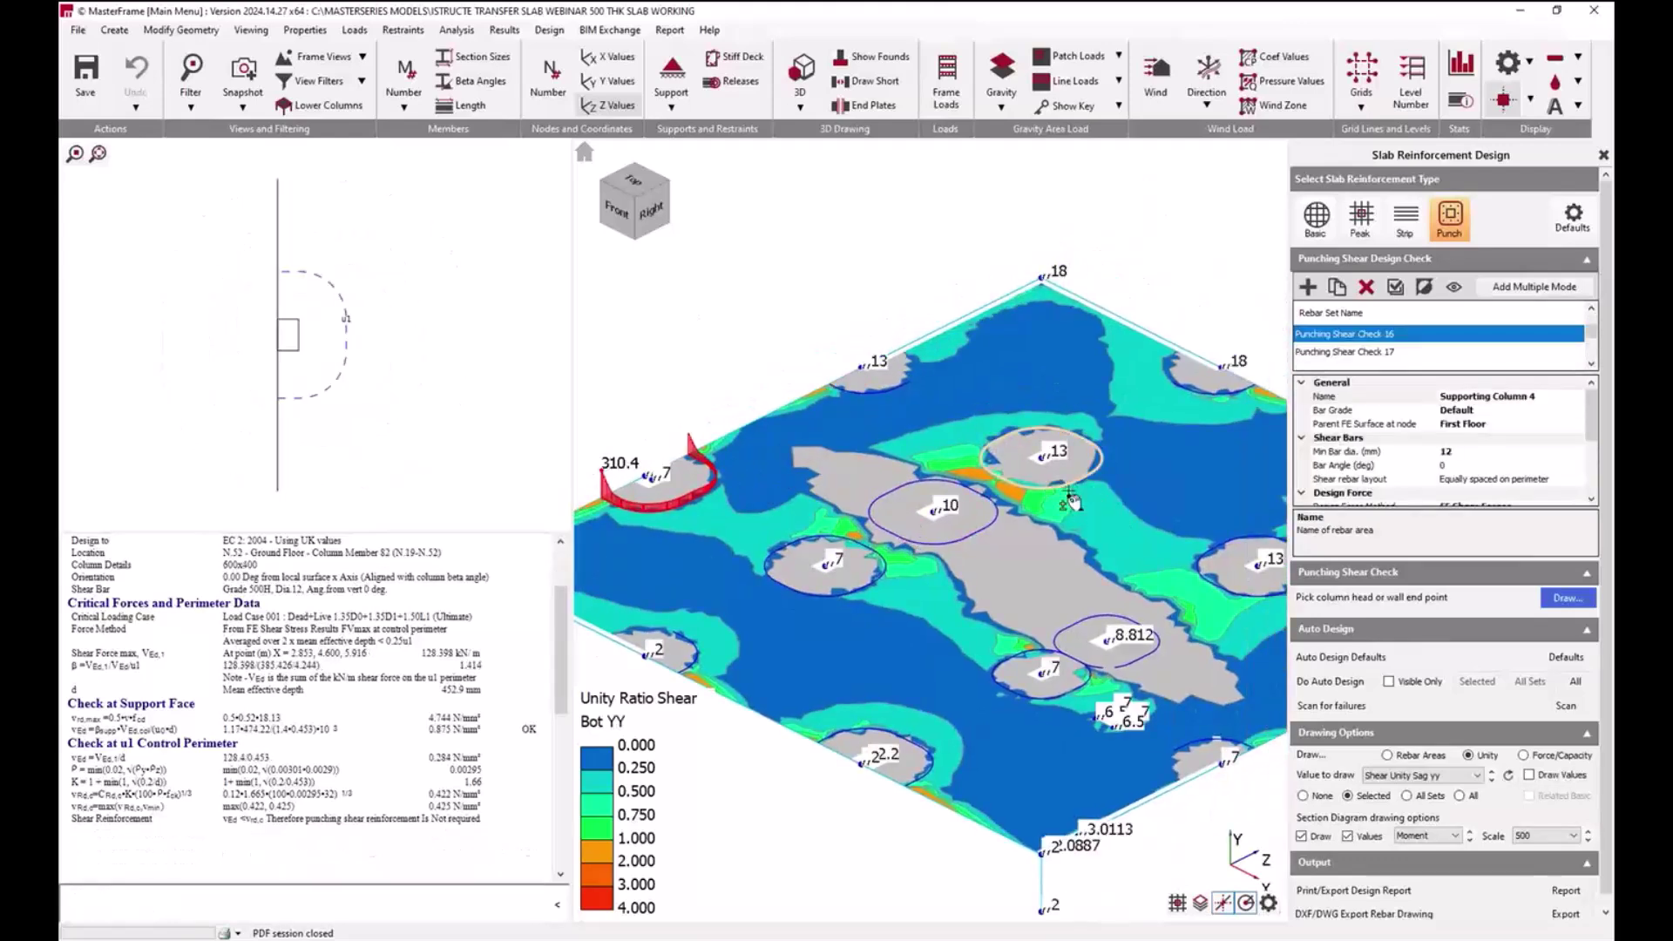
{"action": "left_click", "coordinate": [1111, 633]}
{"action": "left_click", "coordinate": [1043, 667]}
{"action": "left_click", "coordinate": [1145, 545]}
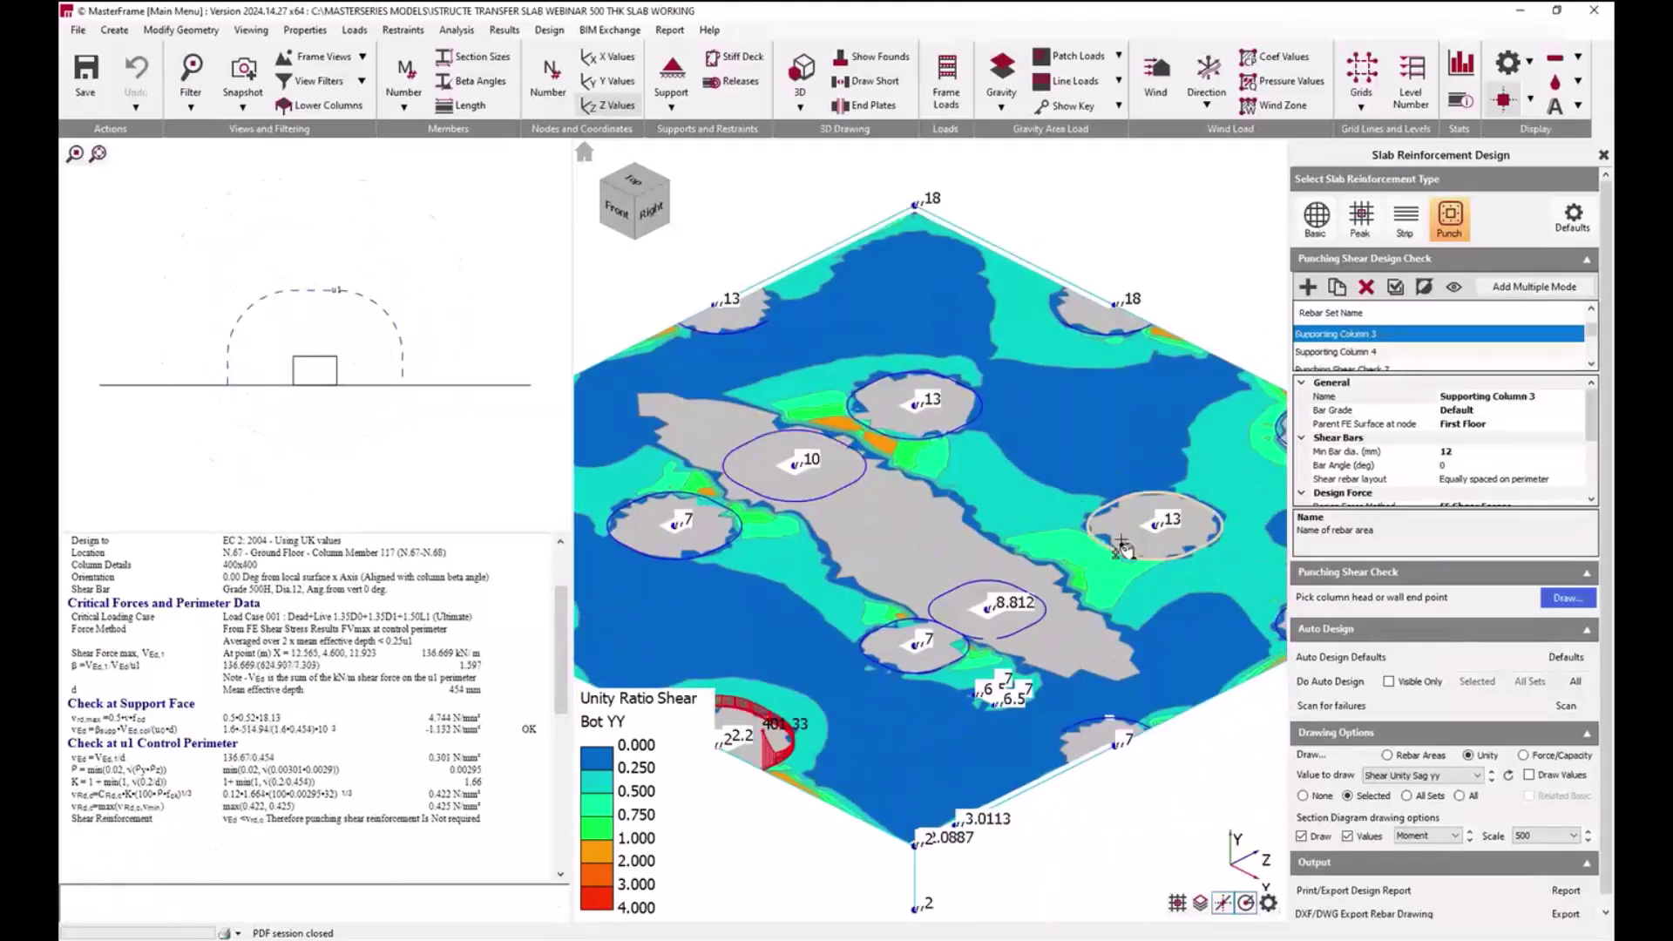
{"action": "left_click", "coordinate": [1198, 474]}
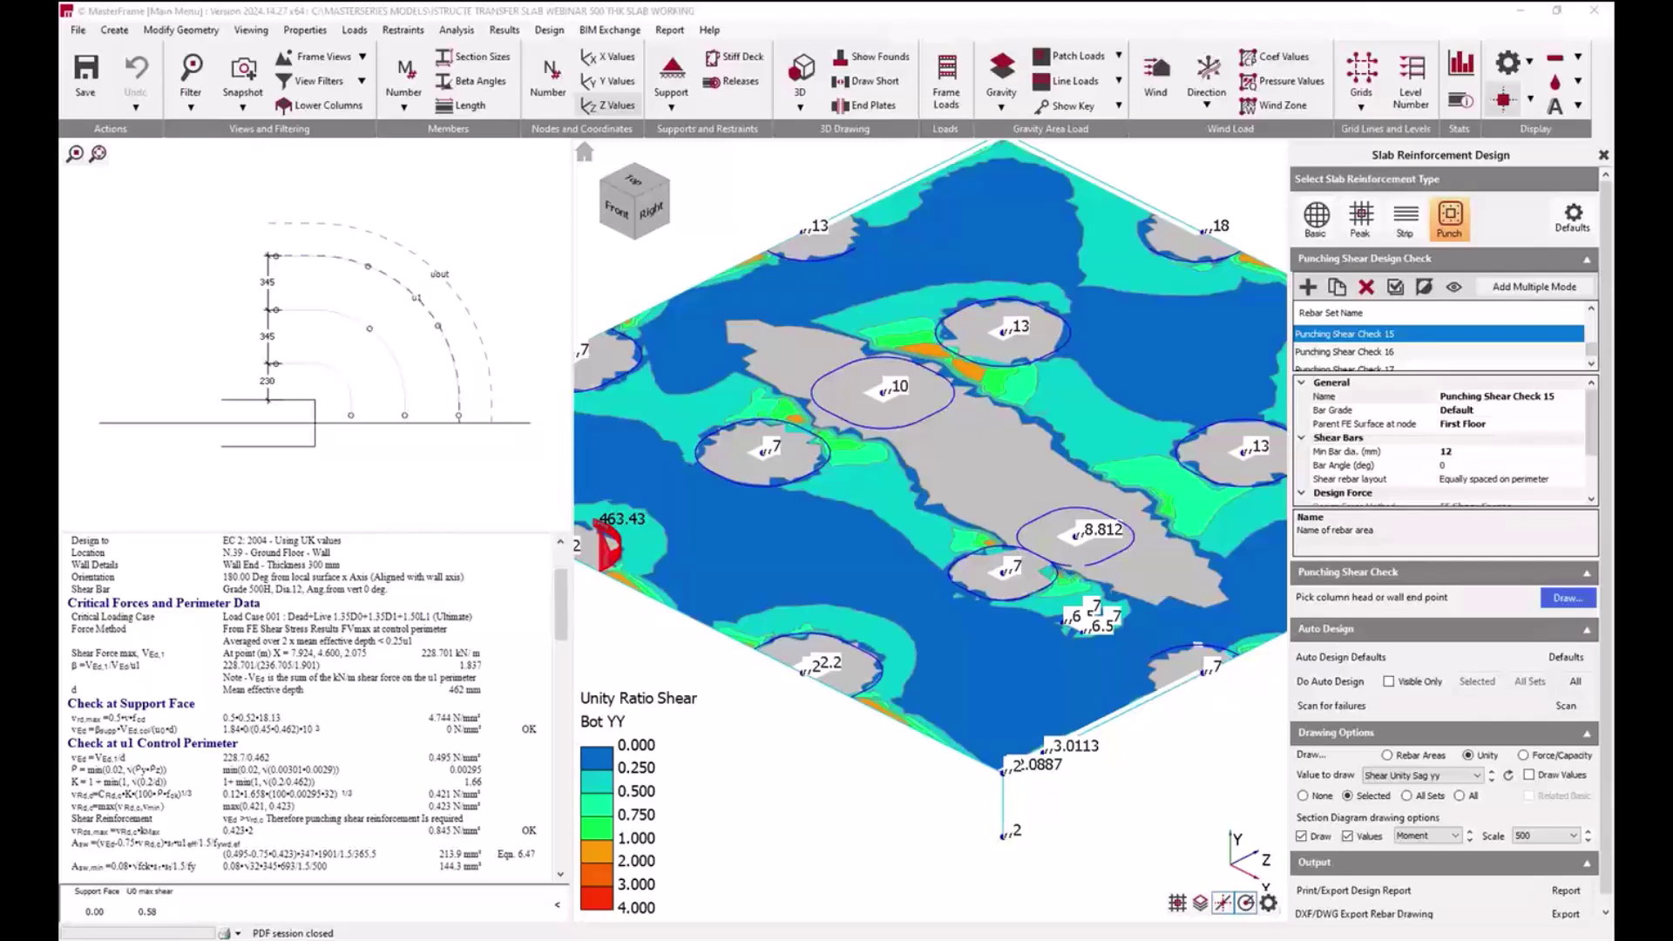
{"action": "scroll", "coordinate": [1499, 462], "scroll_direction": "down", "scroll_amount": 2}
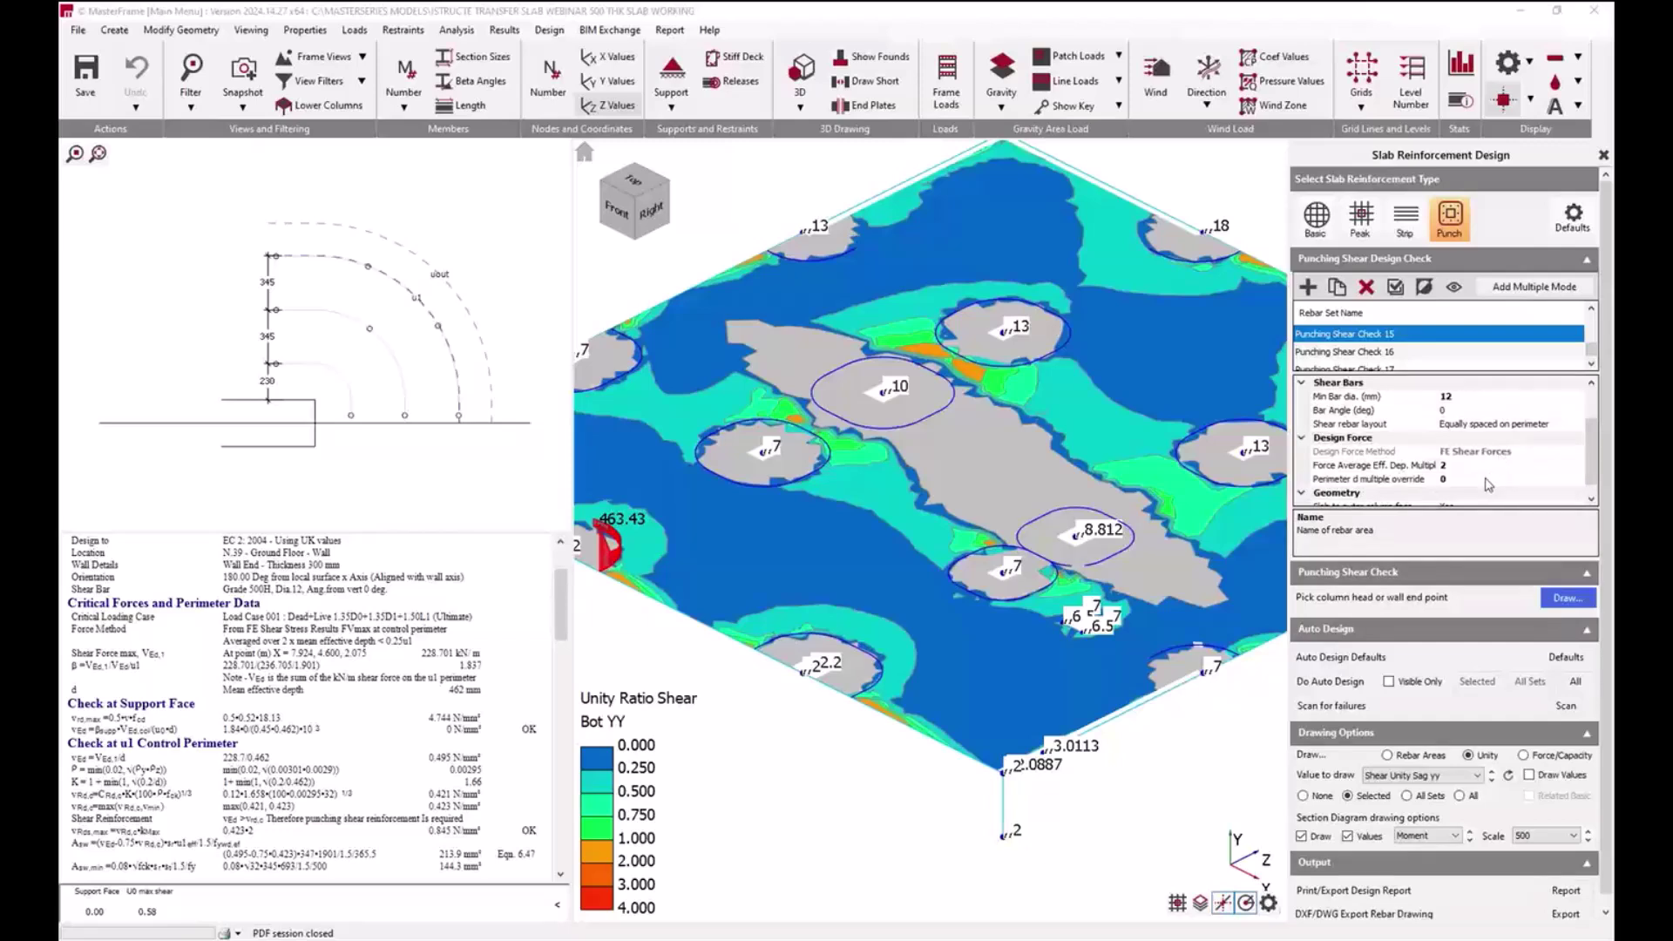
{"action": "left_click", "coordinate": [1492, 479]}
Step: Compare the force averaging and Perimeter d multiple override settings of Planted Column 2, Supporting Column 2 and Supporting Column 1
{"action": "left_click", "coordinate": [1023, 536]}
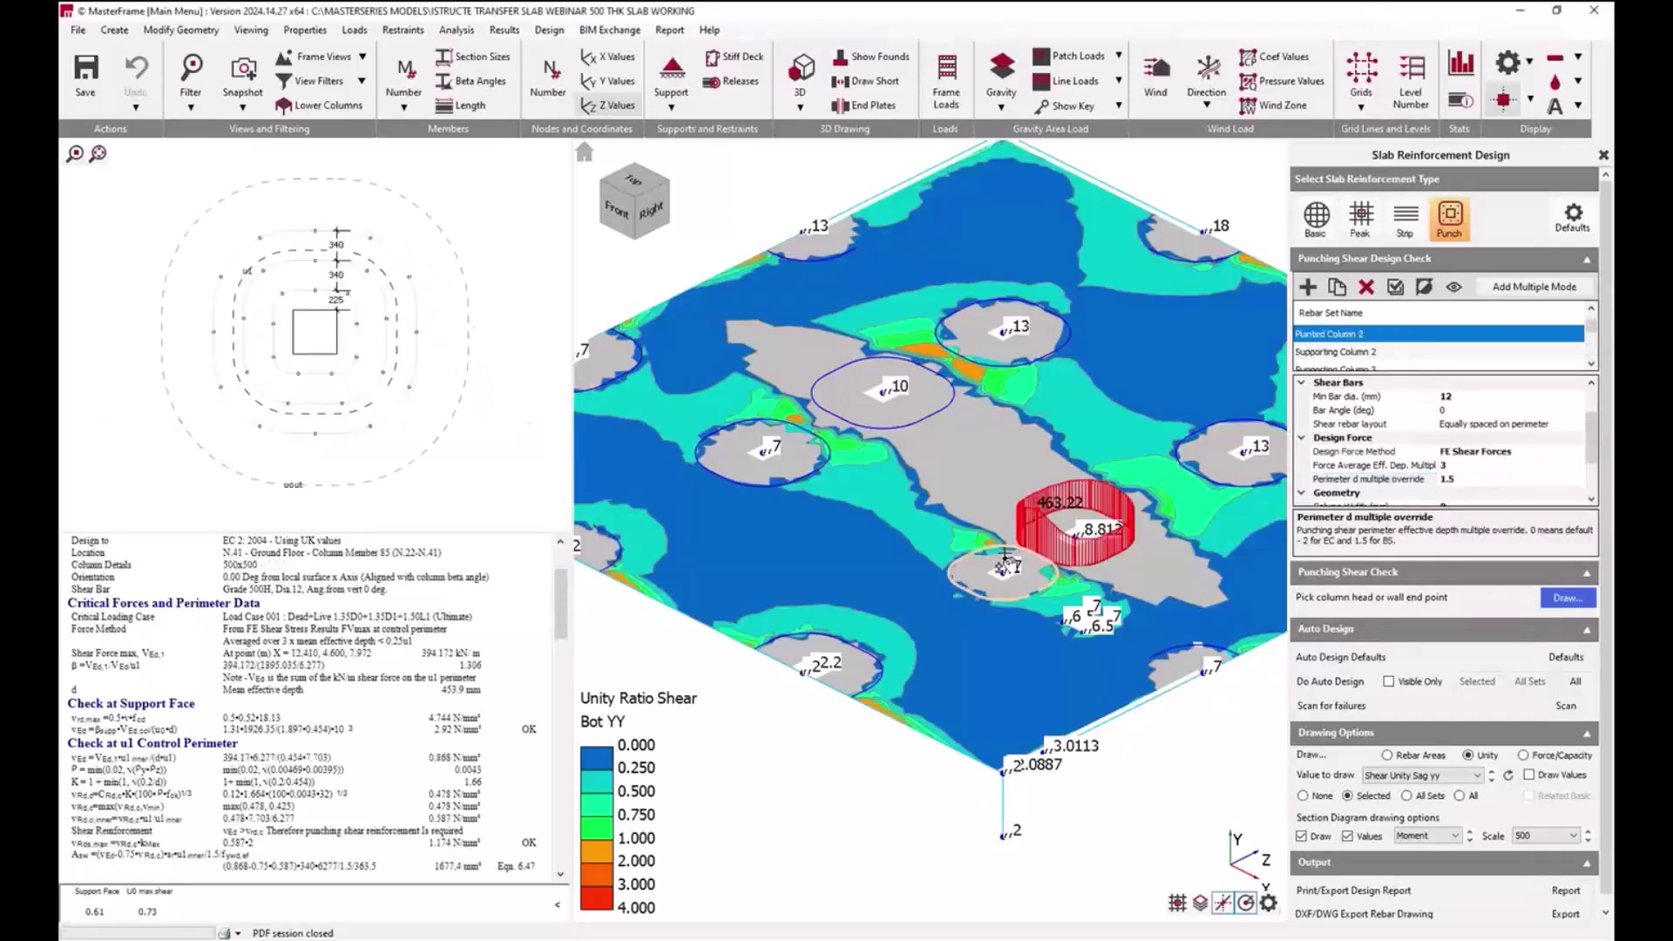
{"action": "left_click", "coordinate": [1003, 564]}
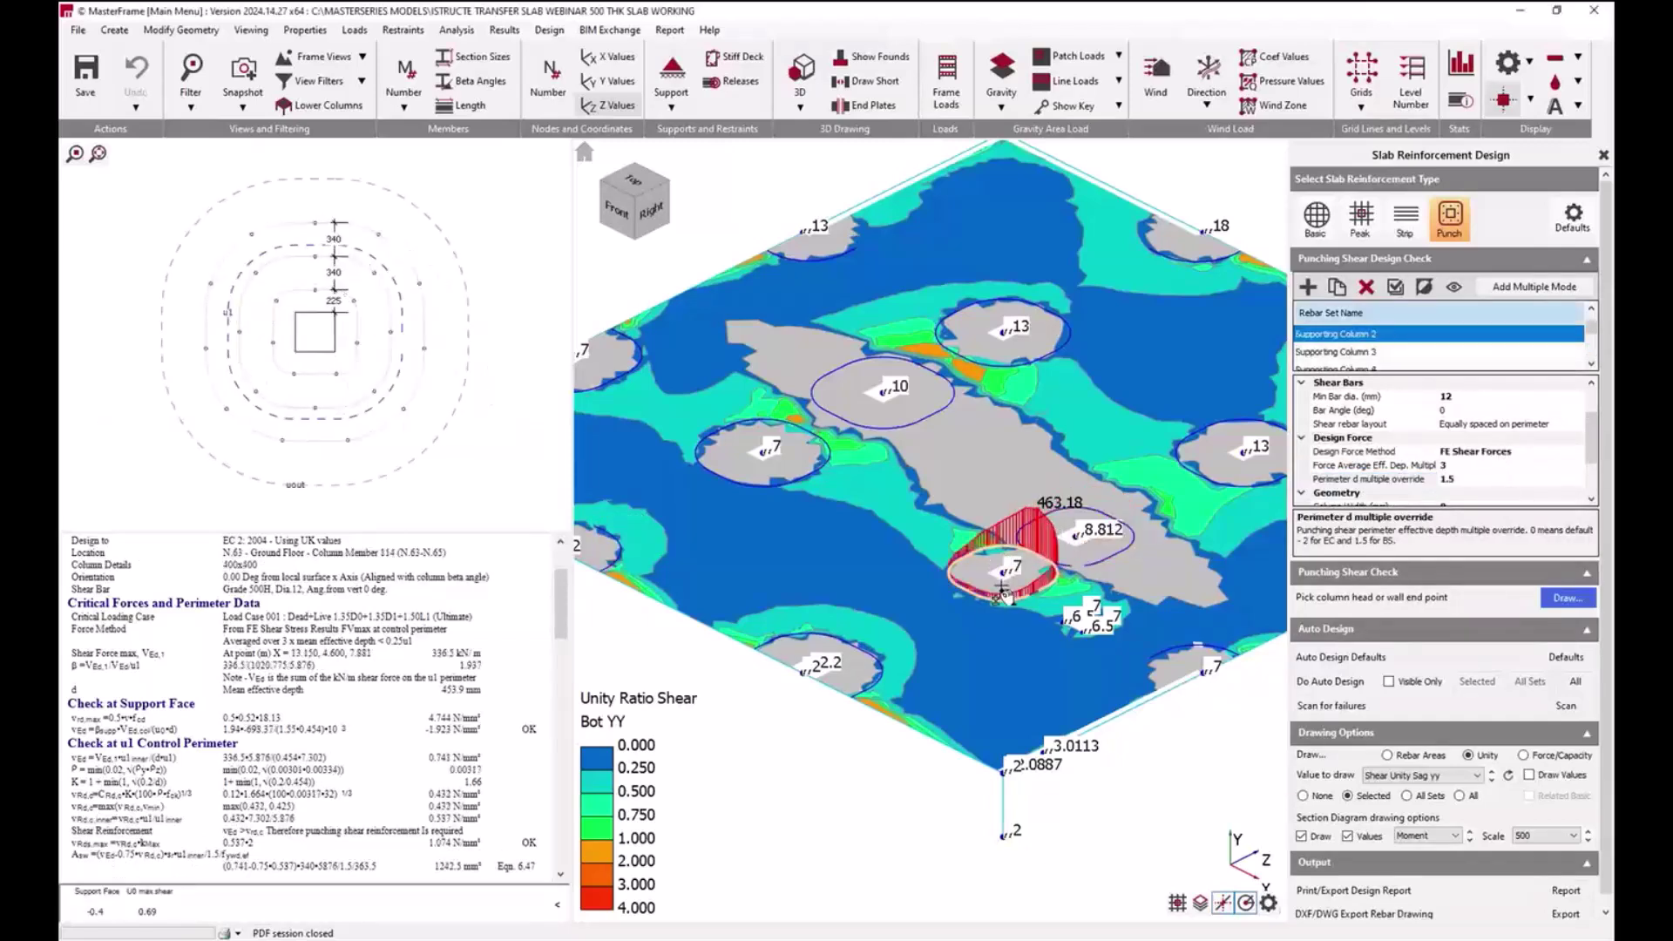
{"action": "left_click", "coordinate": [1475, 466]}
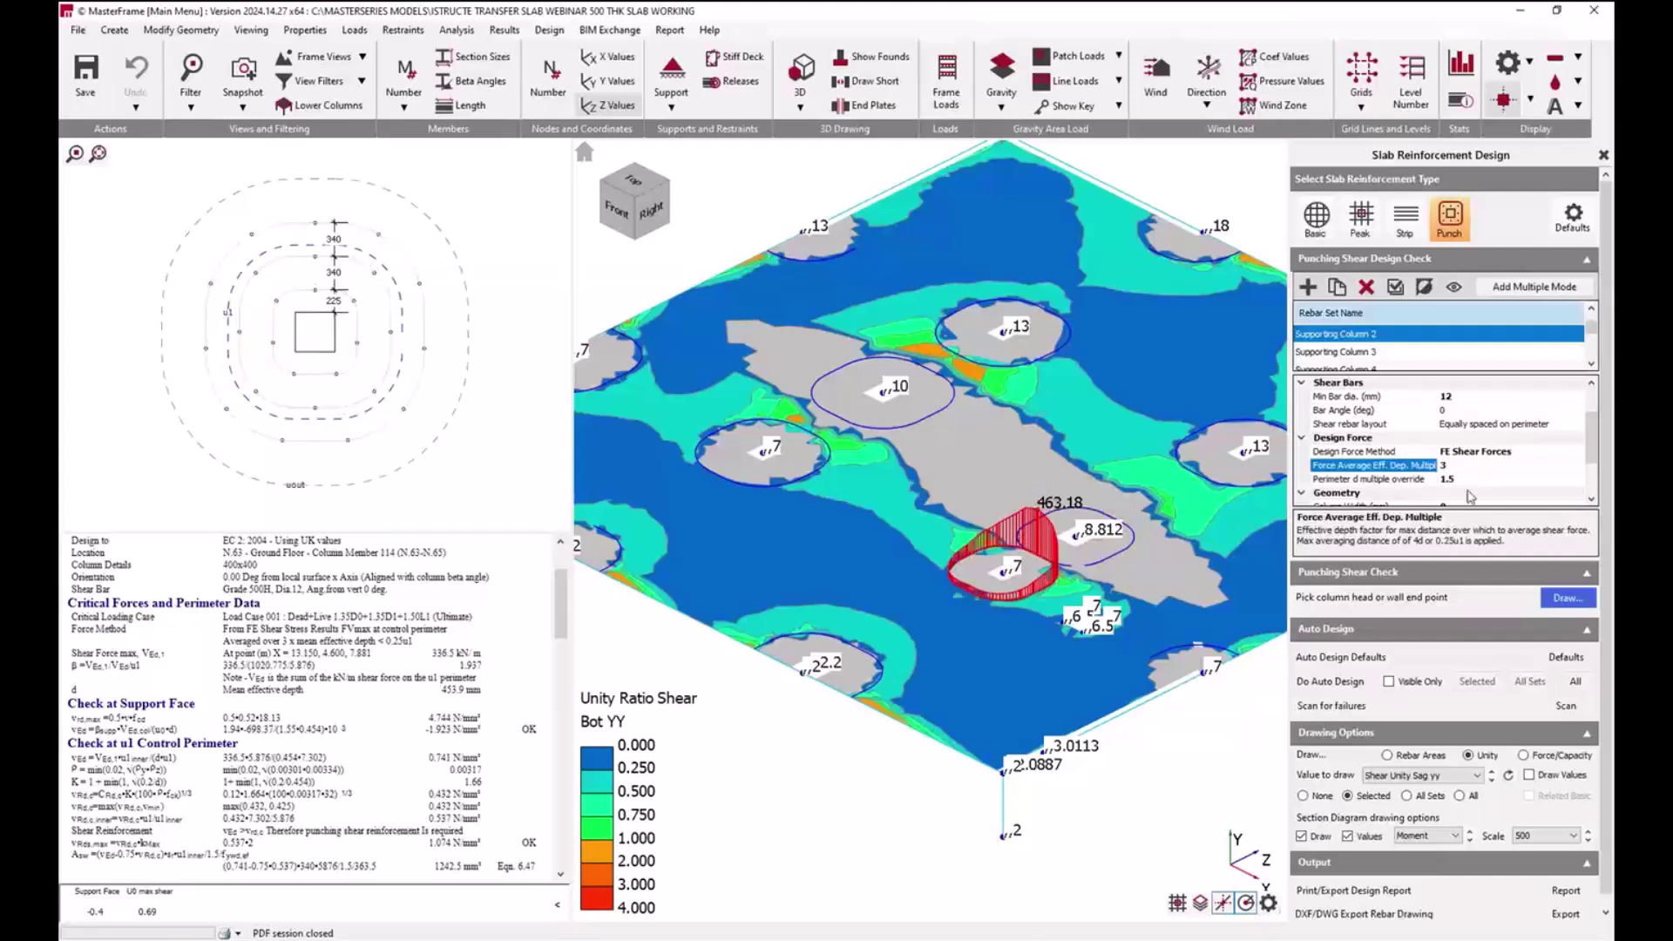
{"action": "left_click", "coordinate": [1354, 478]}
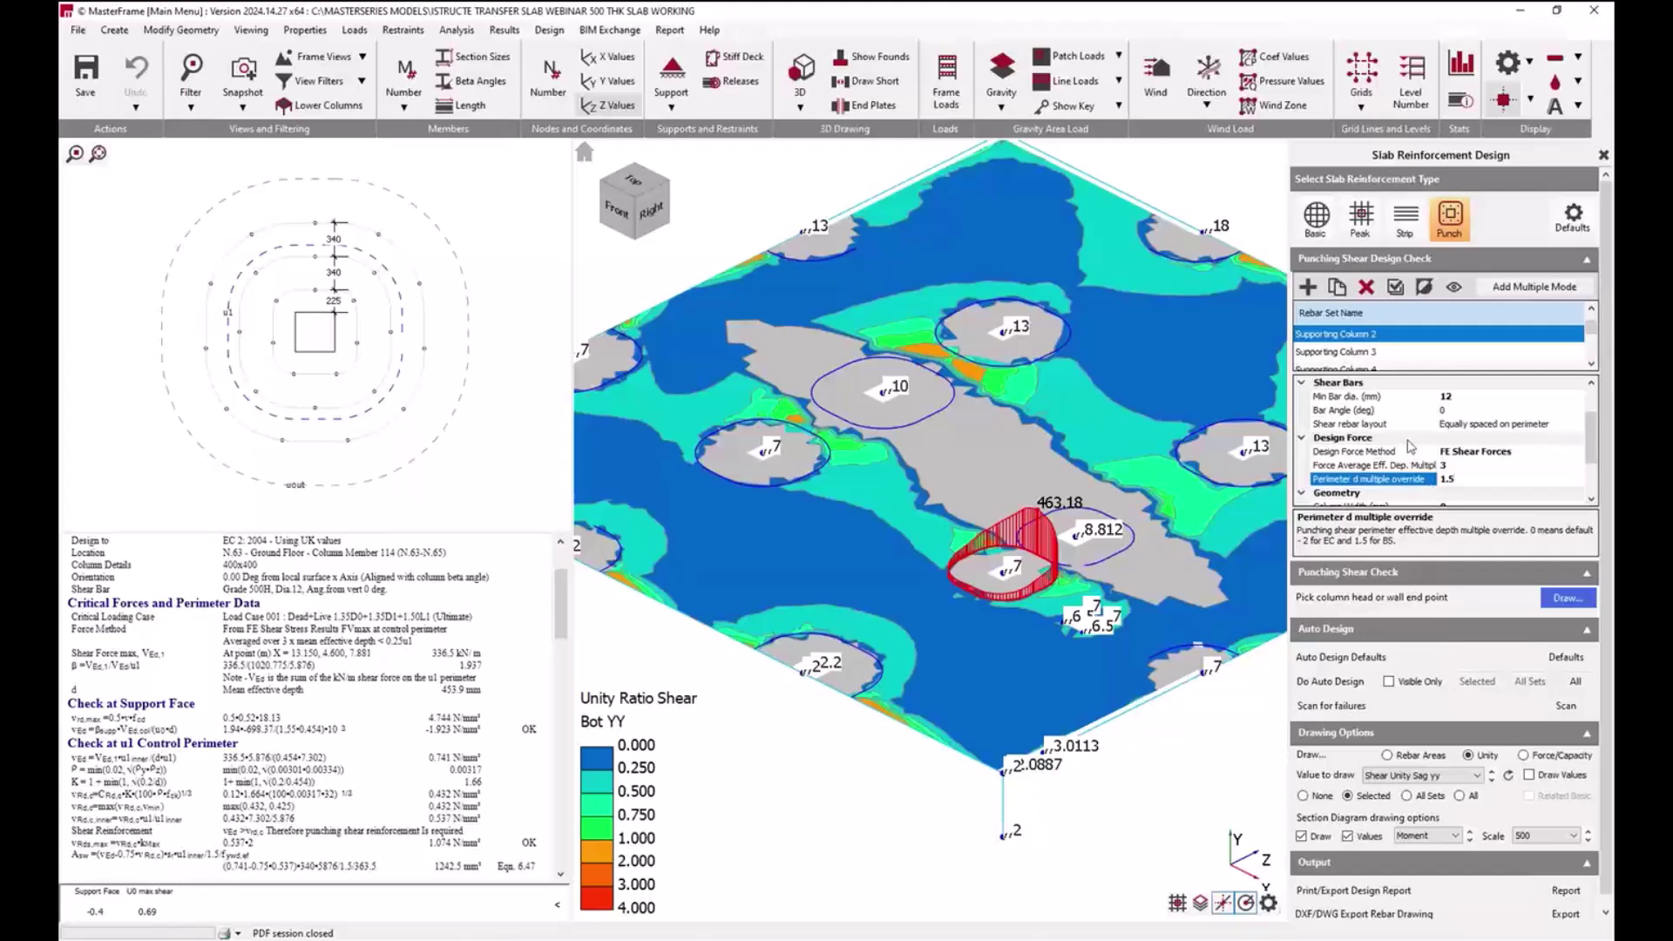
{"action": "left_click", "coordinate": [777, 456]}
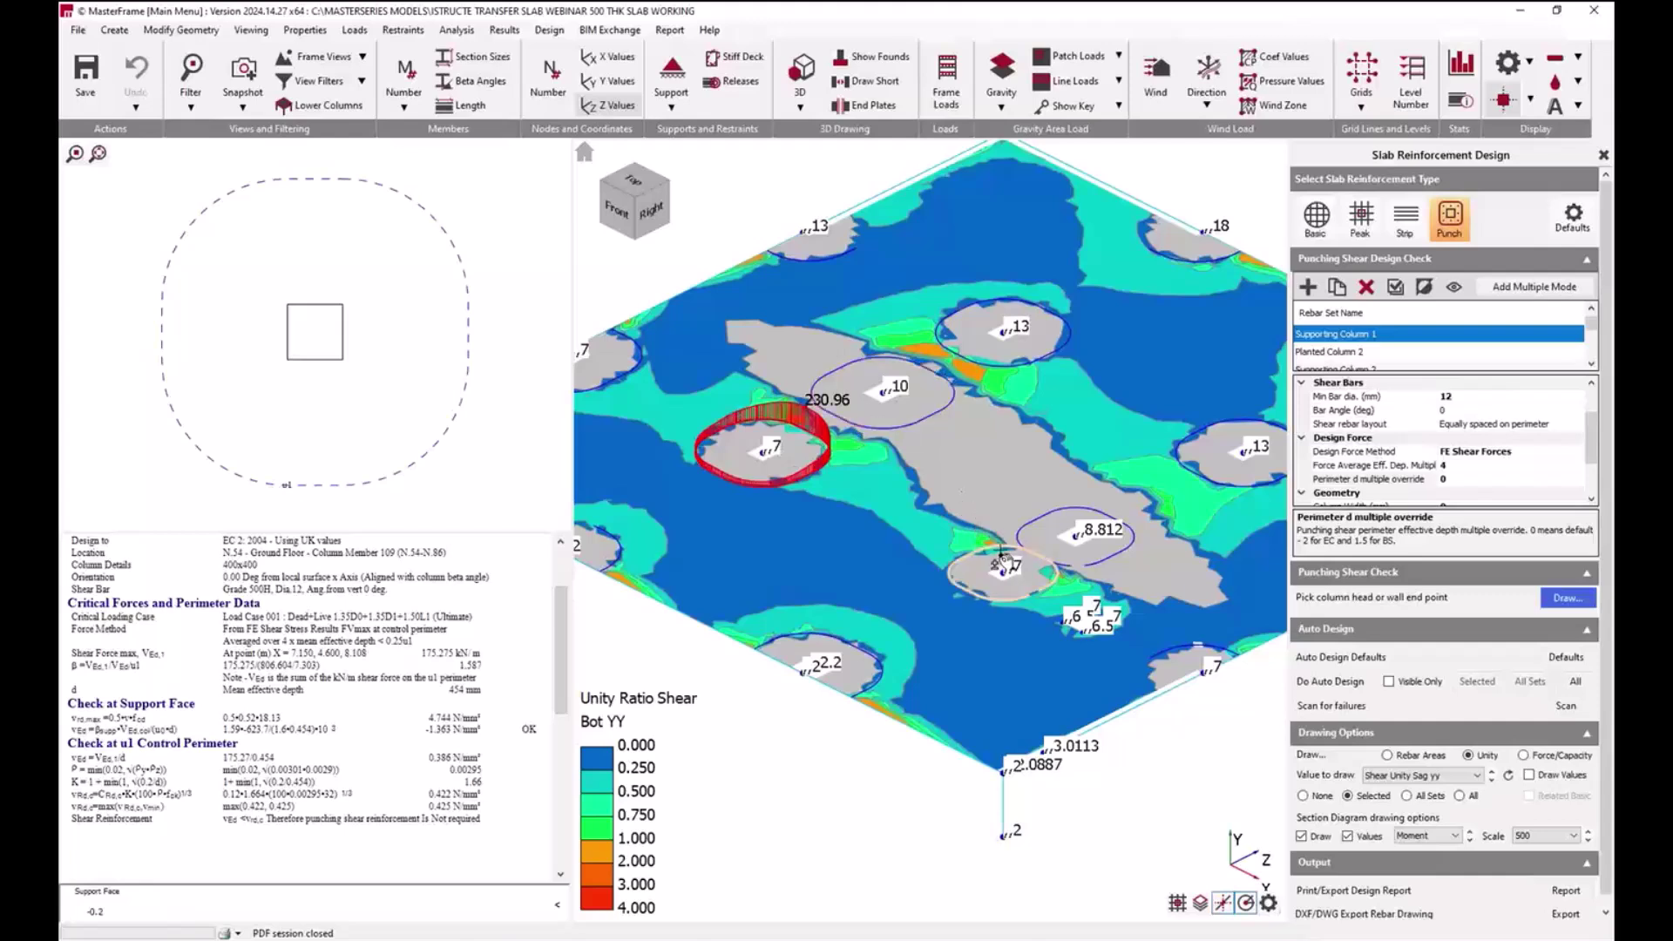
{"action": "left_click", "coordinate": [1002, 549]}
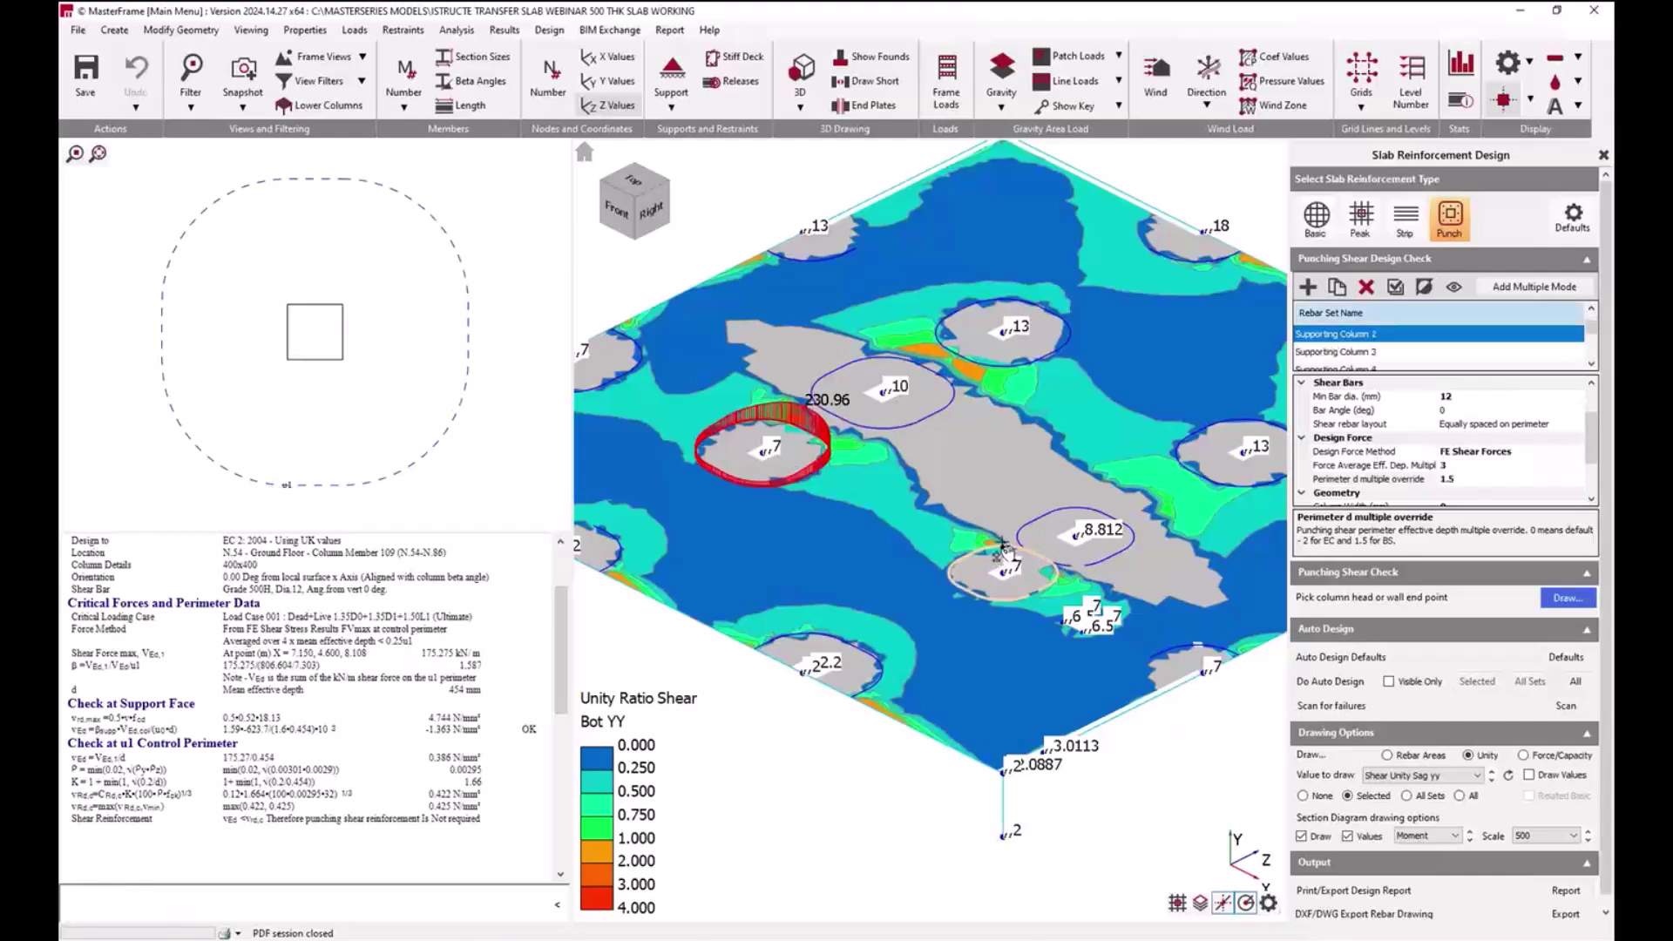
{"action": "left_click", "coordinate": [1065, 574]}
{"action": "left_click", "coordinate": [1486, 479]}
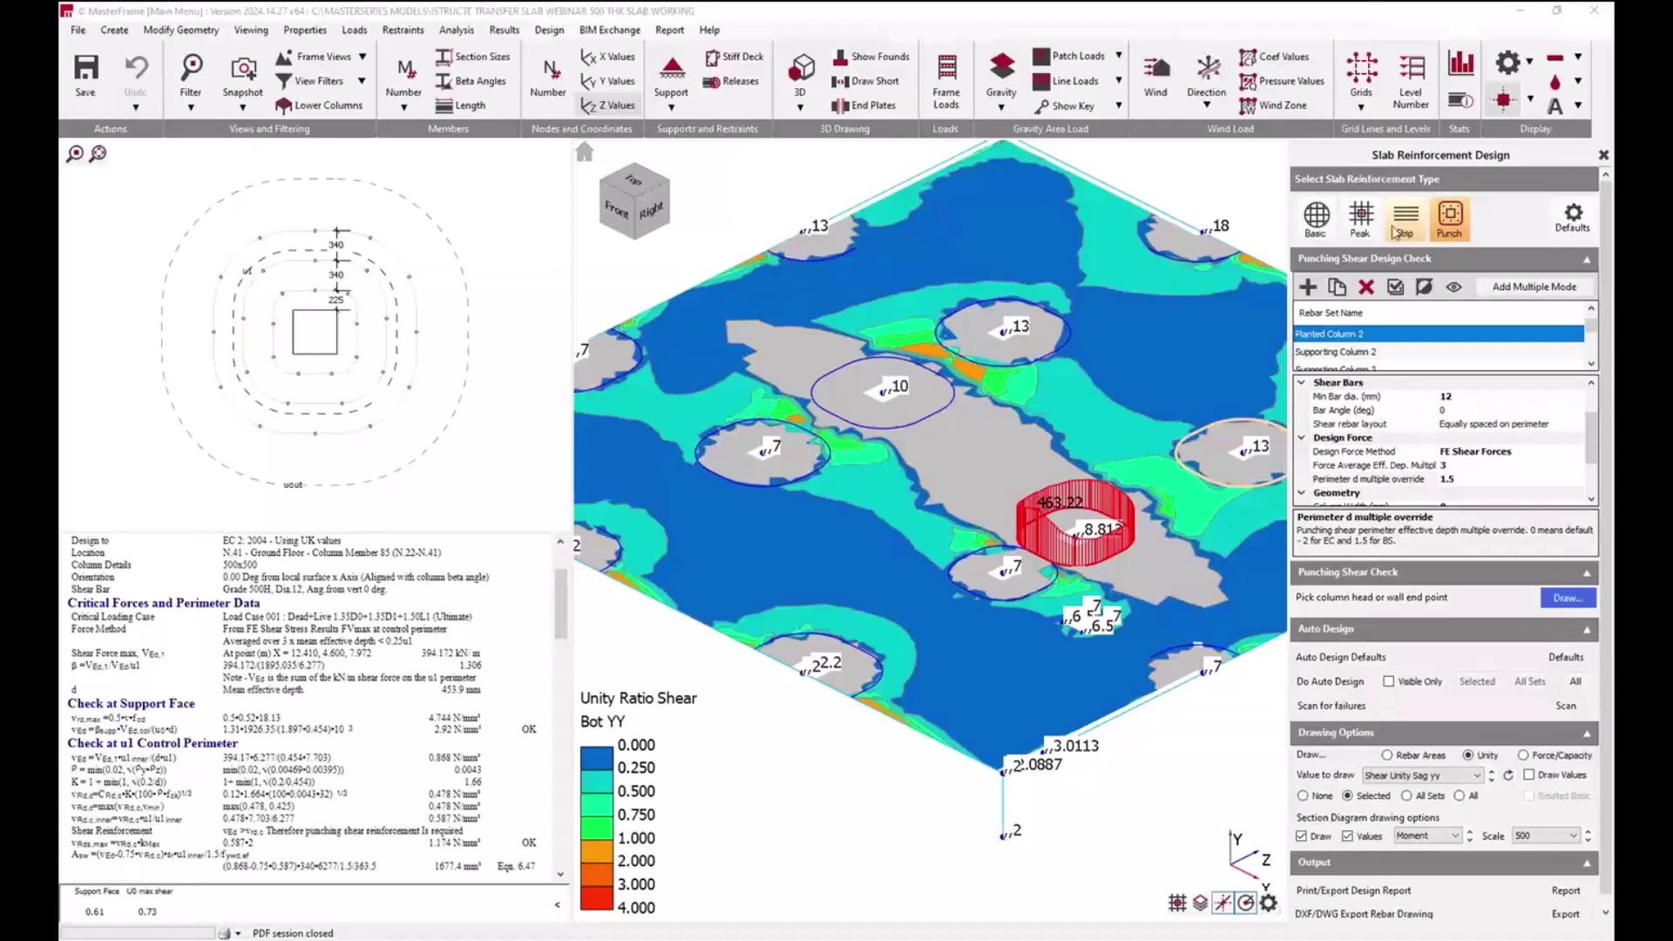
Step: Show the strip reinforcement design and review Linear Check 1's shear check between the supporting and planted columns
{"action": "left_click", "coordinate": [1396, 230]}
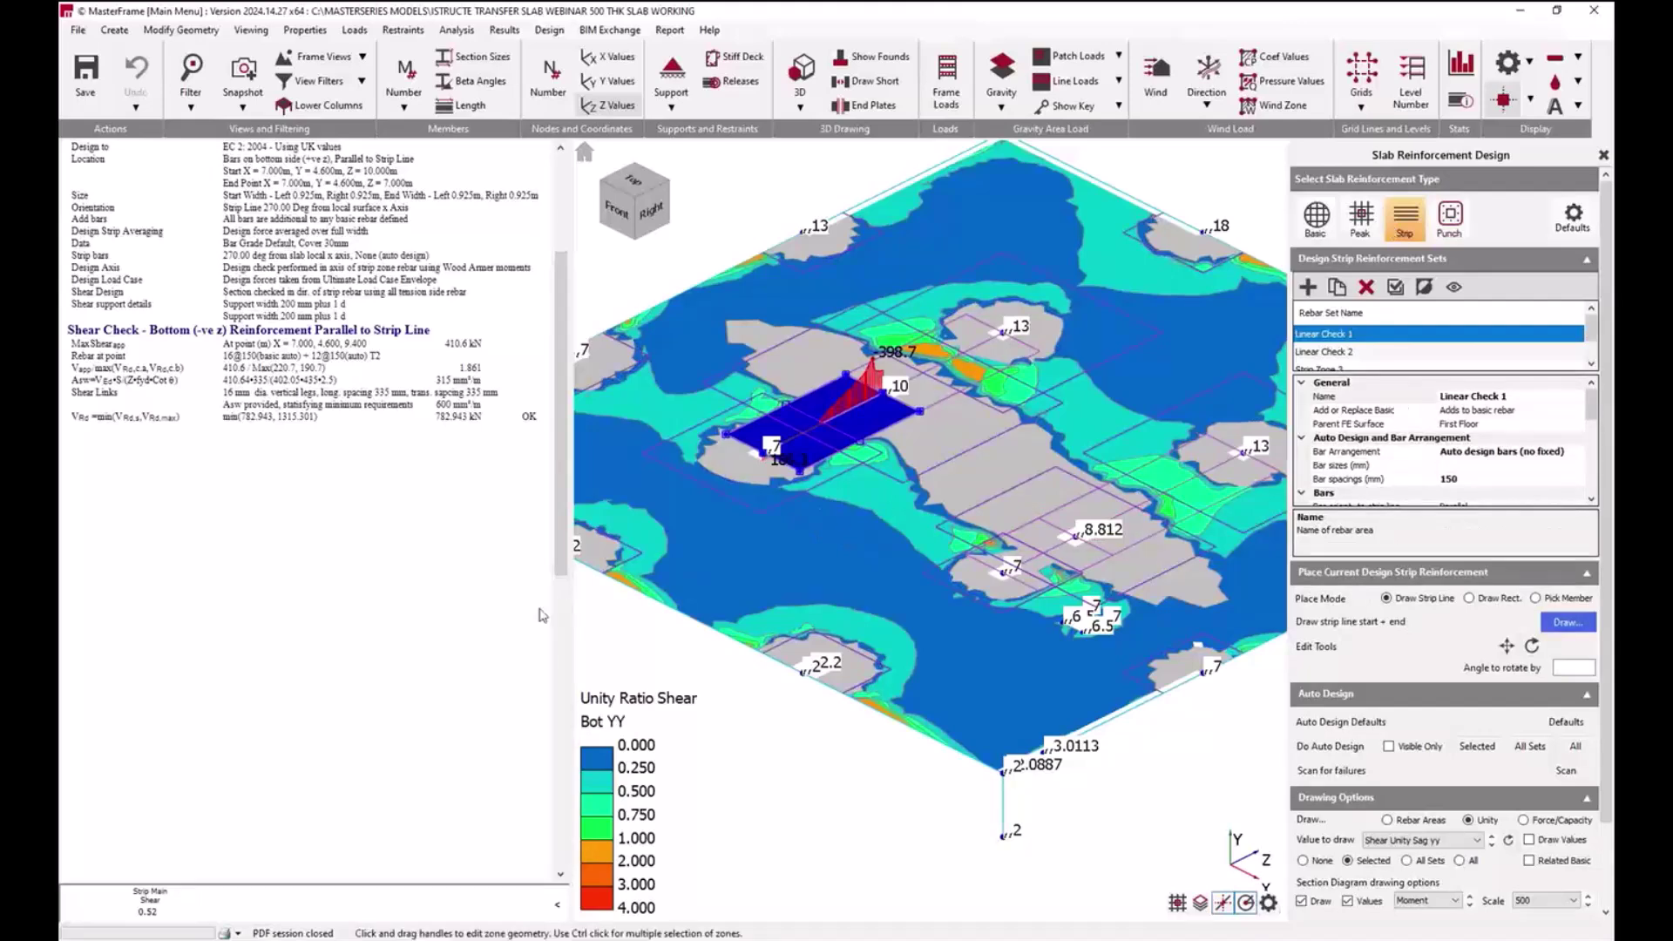
{"action": "scroll", "coordinate": [527, 616], "scroll_direction": "up", "scroll_amount": 1}
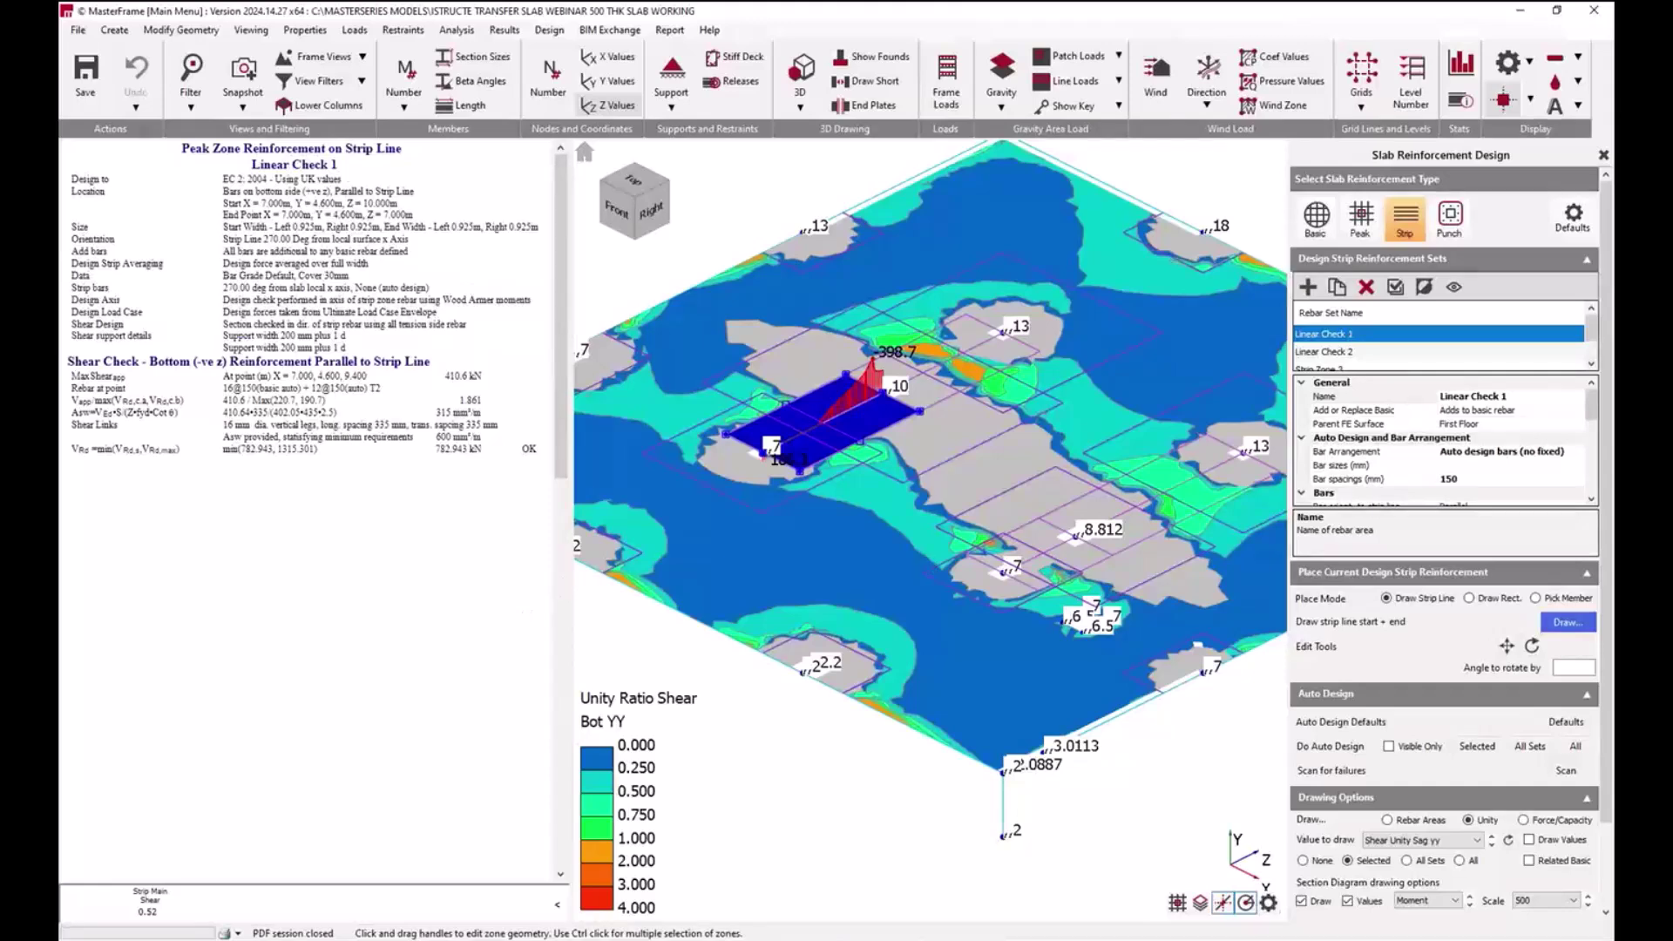
{"action": "left_click", "coordinate": [1440, 842]}
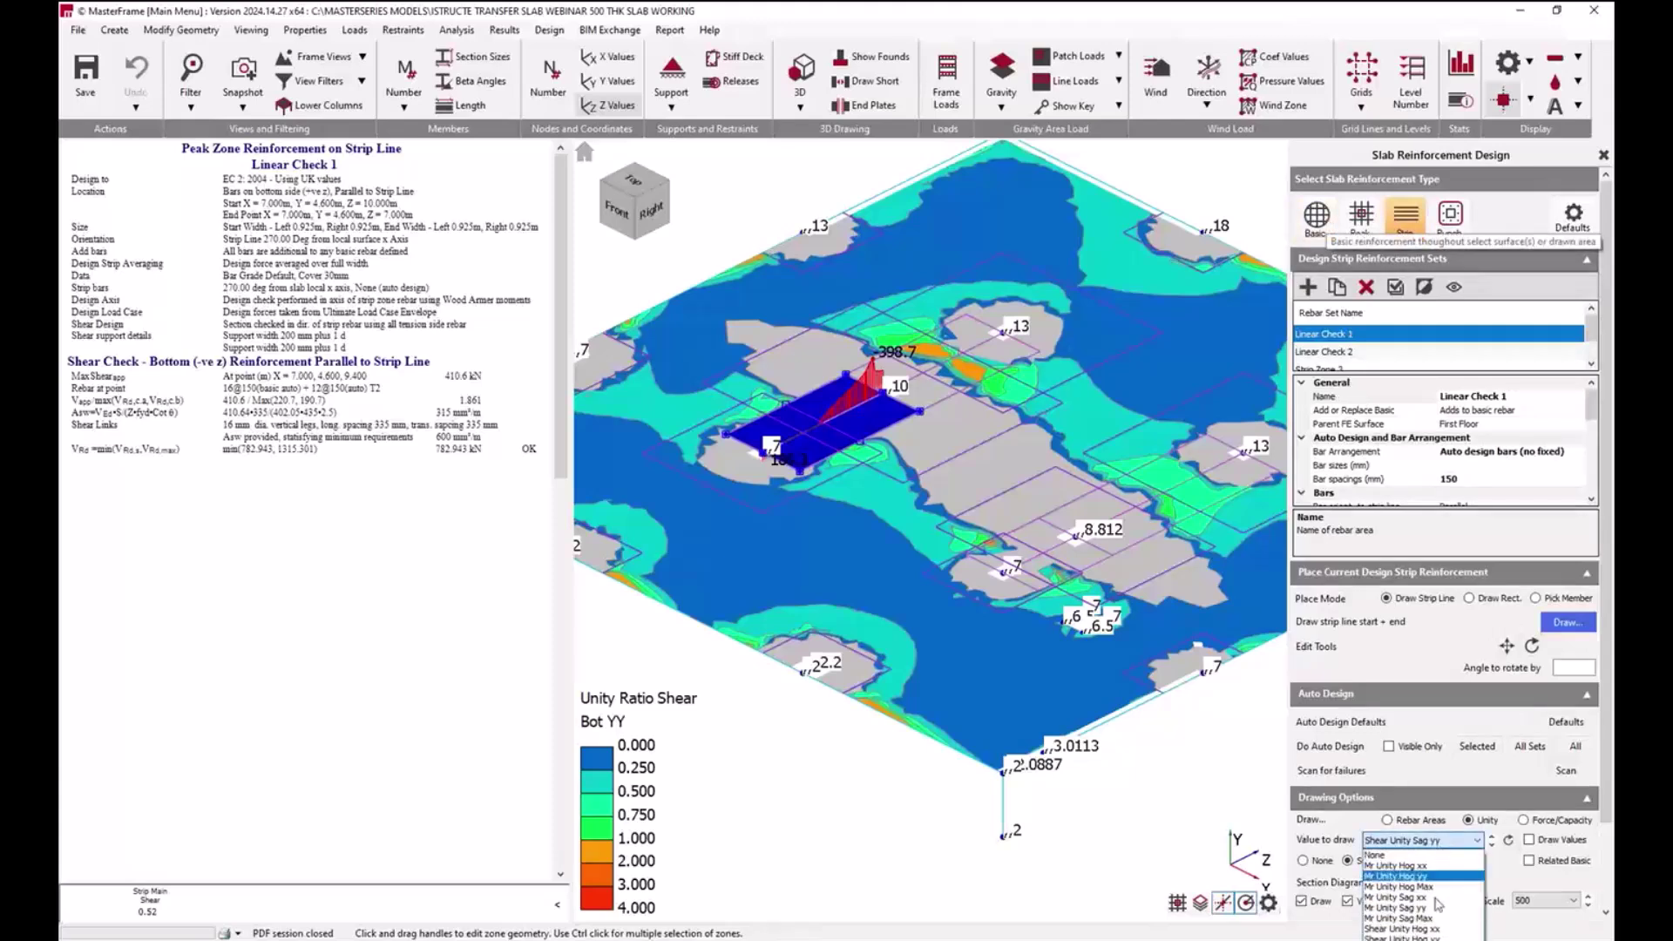
{"action": "left_click", "coordinate": [1440, 841]}
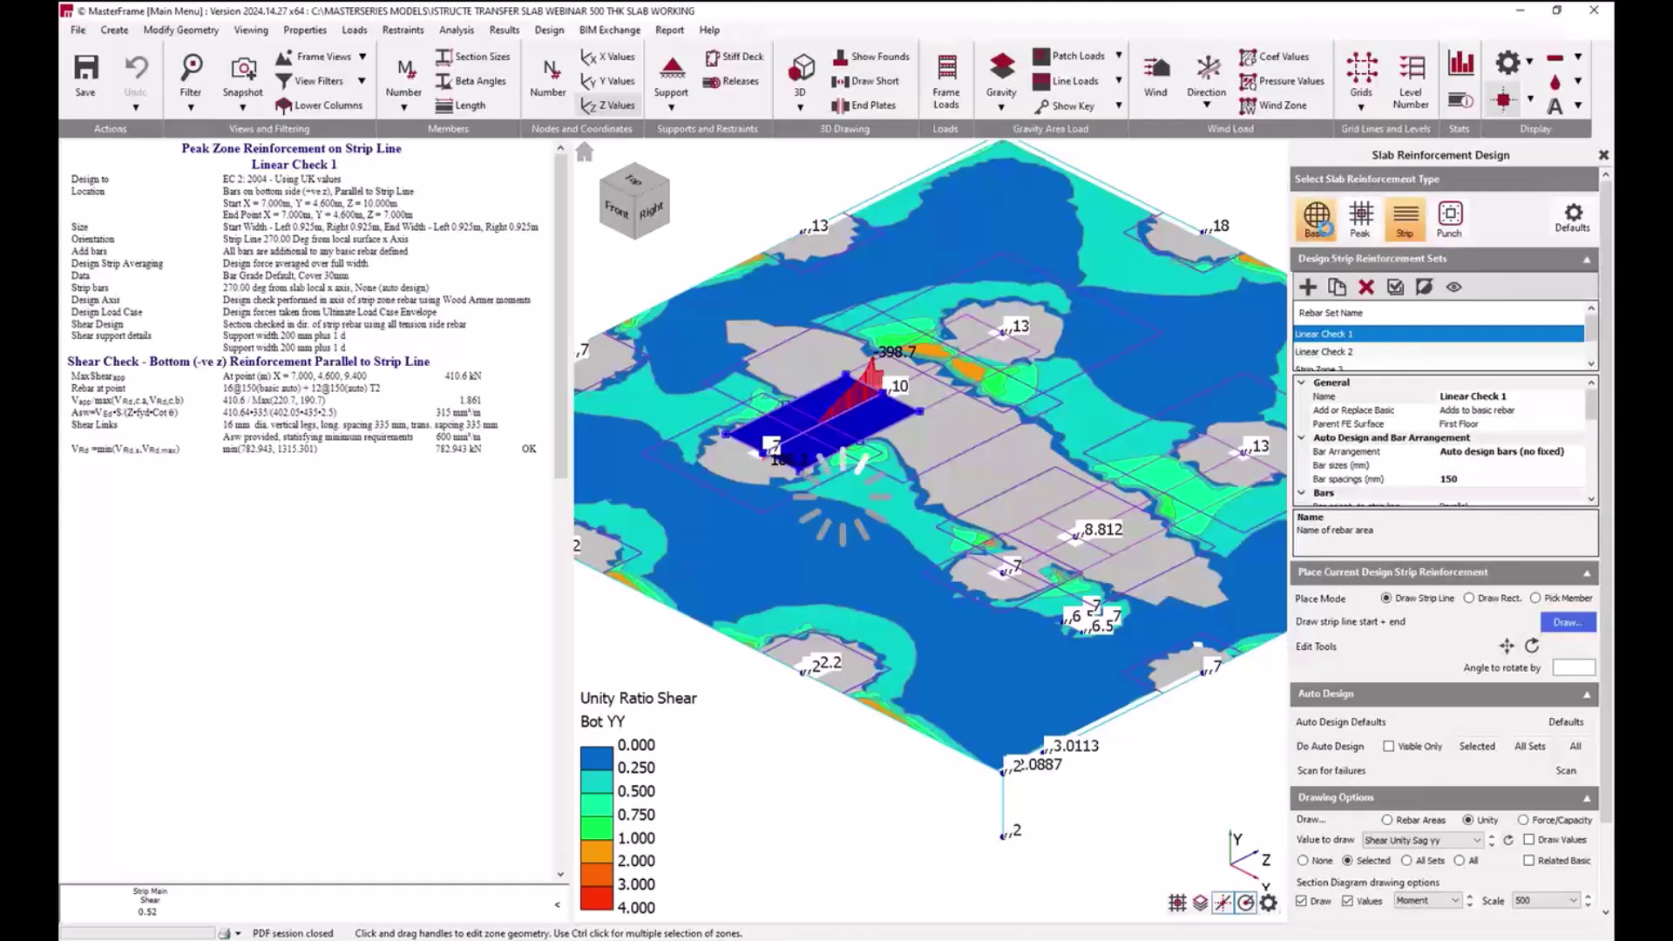
{"action": "left_click", "coordinate": [1361, 218]}
{"action": "left_click", "coordinate": [1404, 218]}
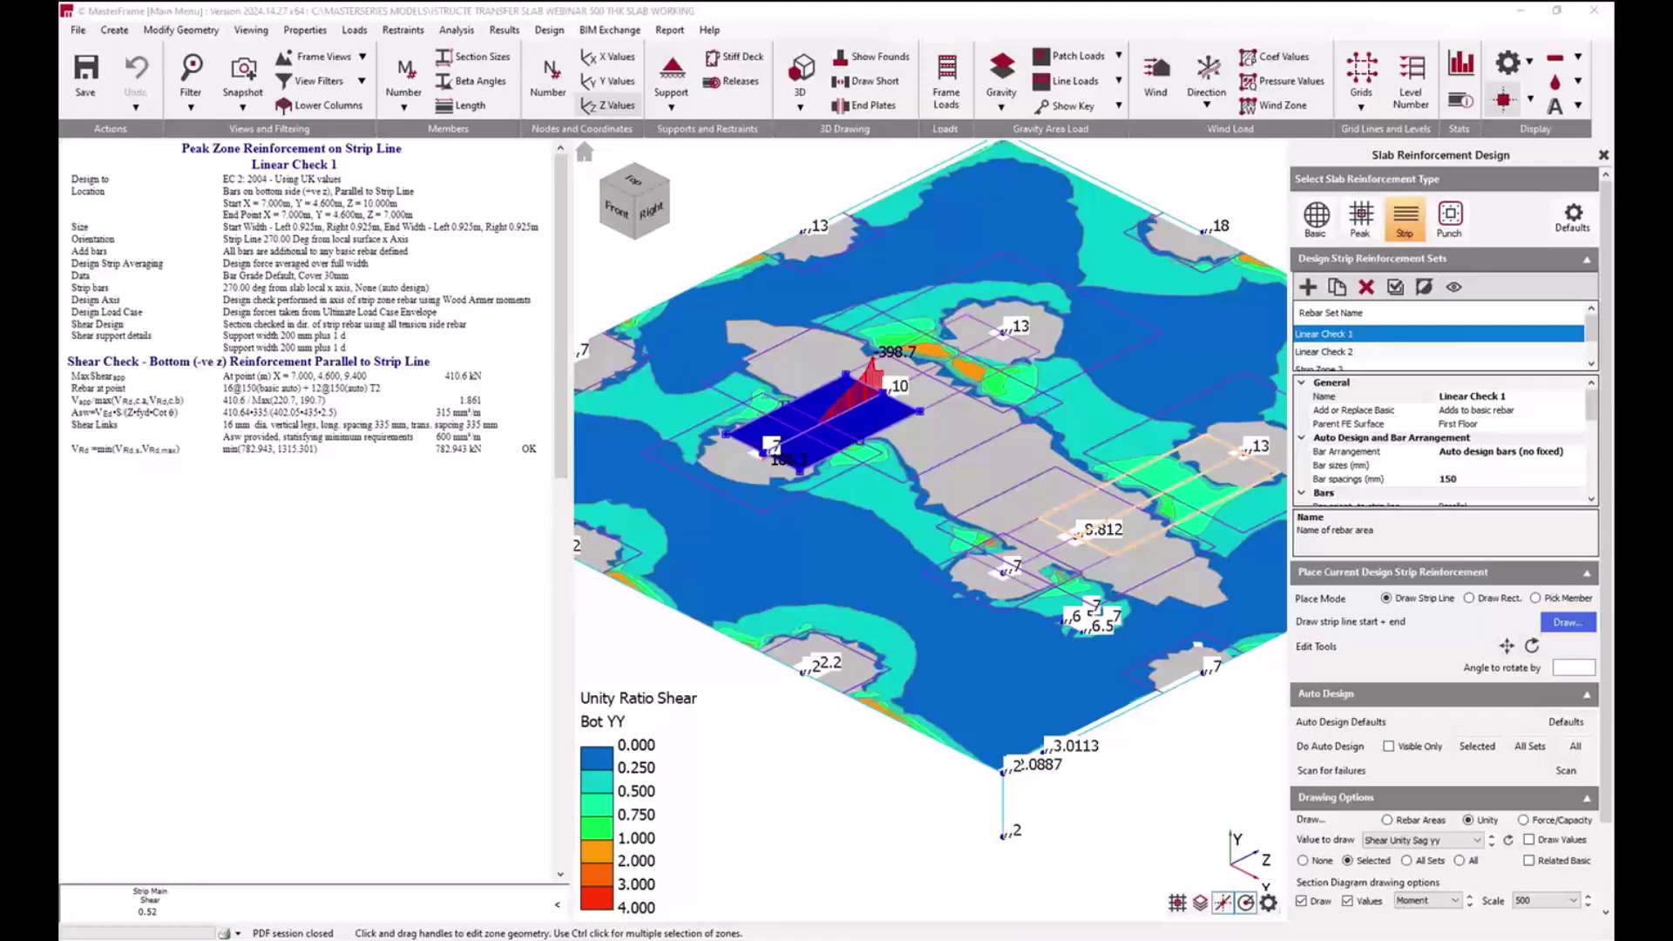
Step: Switch to the transfer slab PDF in Acrobat and examine Figure 15's direct transfer zone and its maximum link and row spacing
{"action": "key", "text": "alt+Tab"}
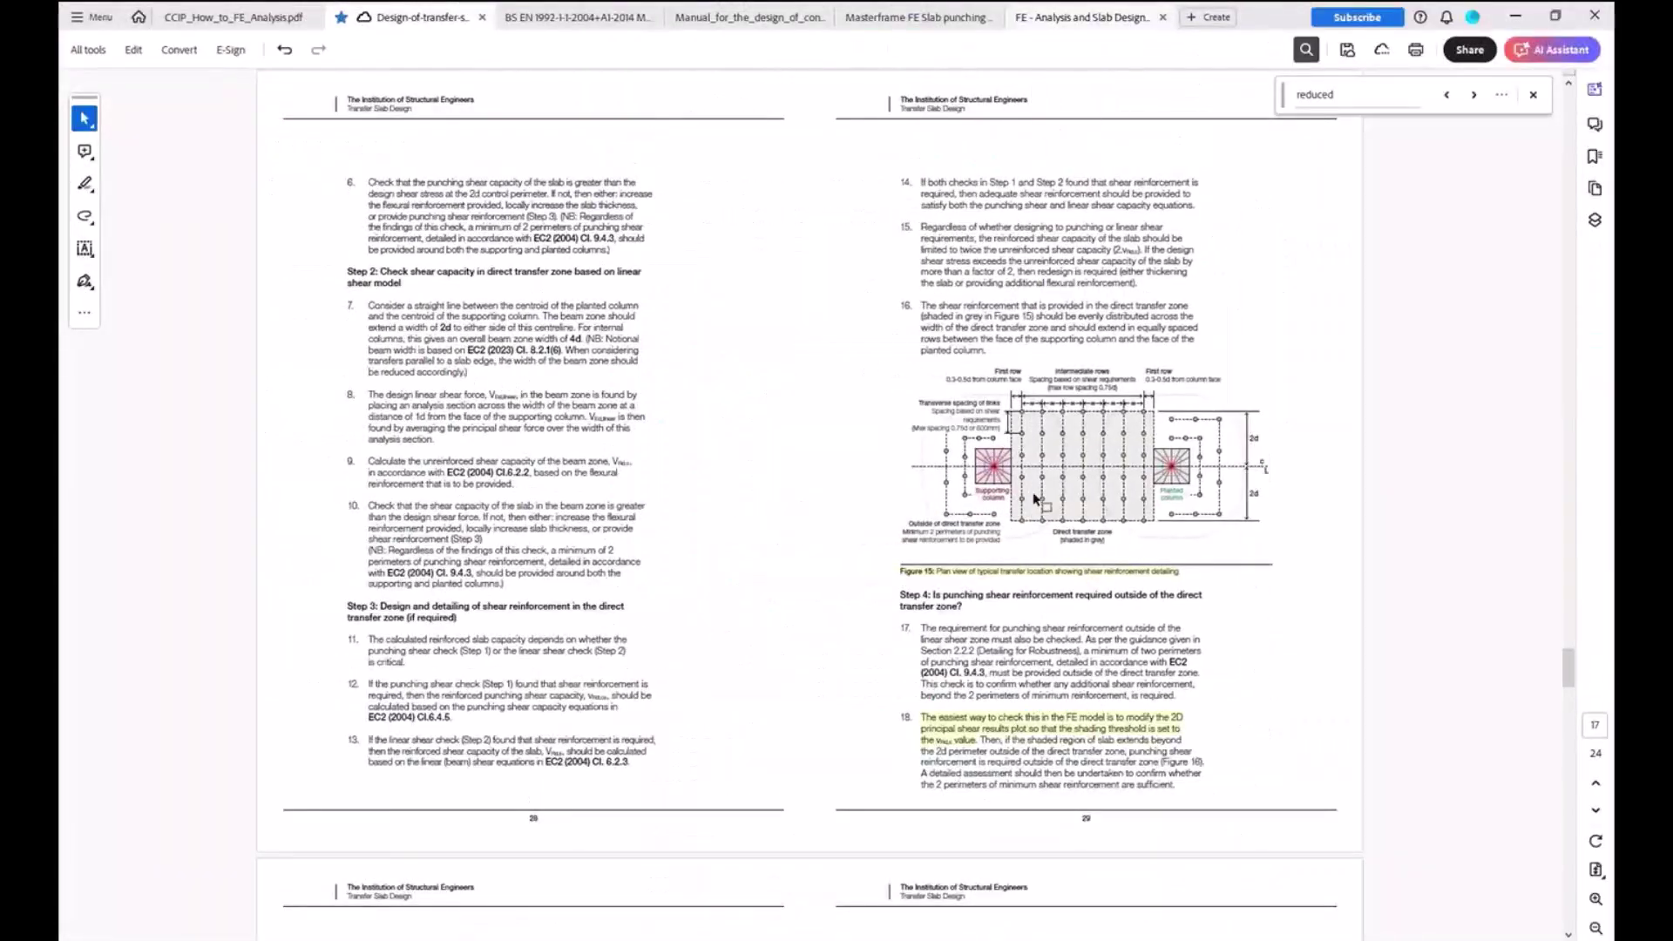
{"action": "scroll", "coordinate": [1173, 480], "scroll_direction": "up", "scroll_amount": 3, "text": "ctrl"}
{"action": "scroll", "coordinate": [1332, 472], "scroll_direction": "up", "scroll_amount": 1, "text": "ctrl"}
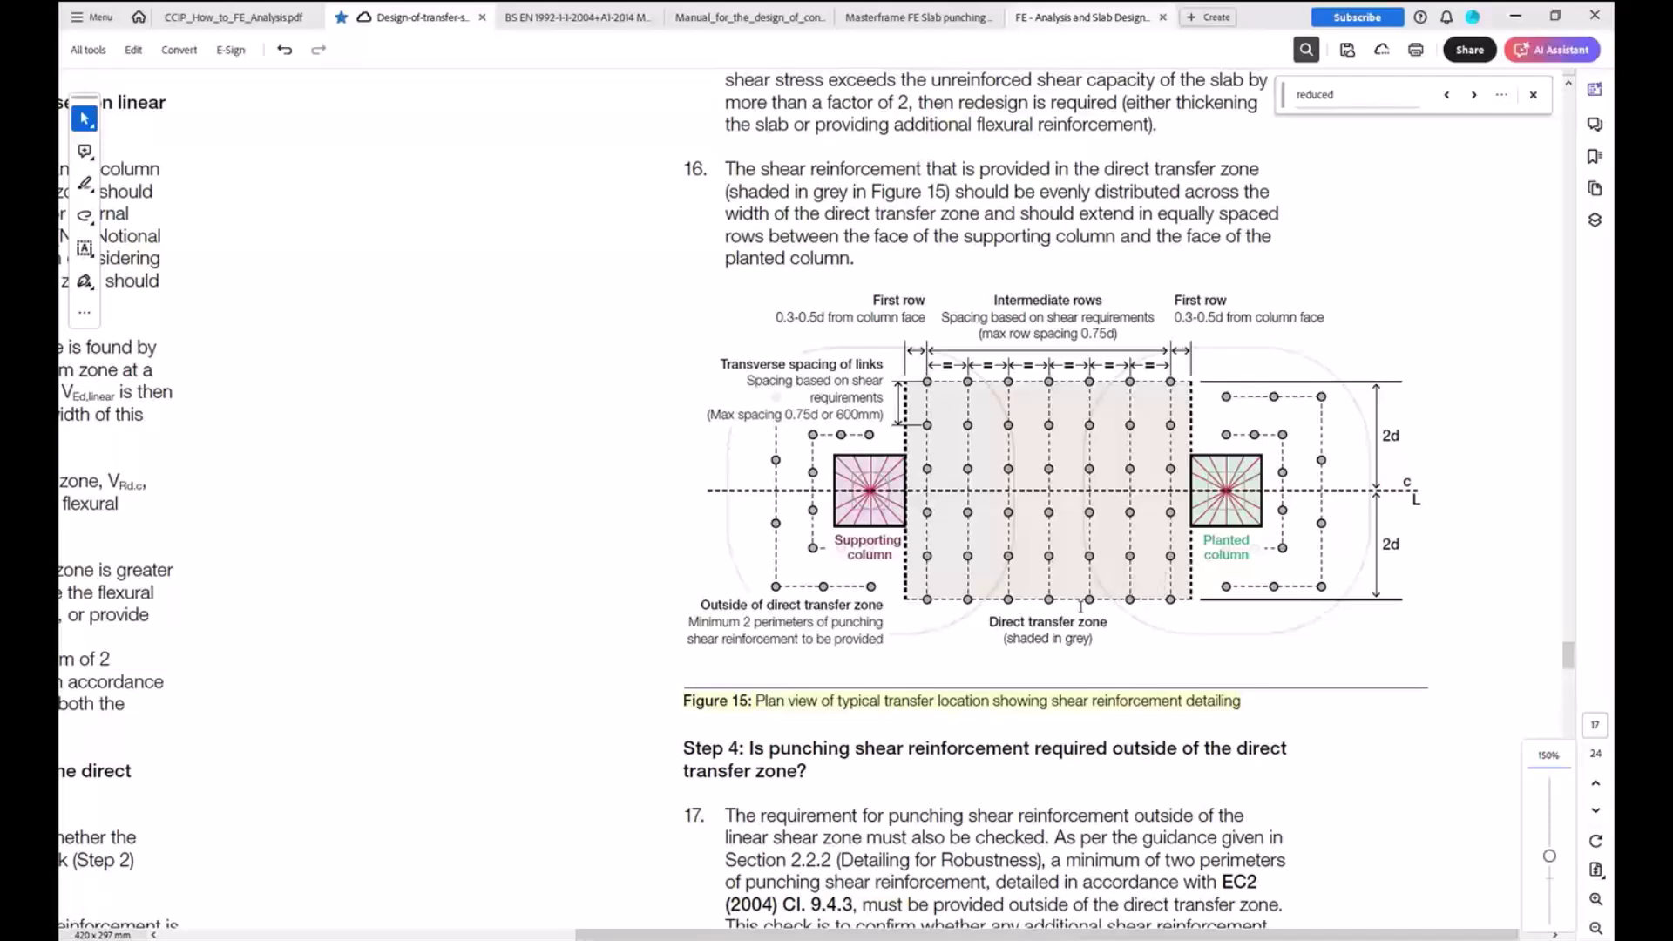
{"action": "left_click_drag", "start_coordinate": [990, 623], "coordinate": [1110, 622]}
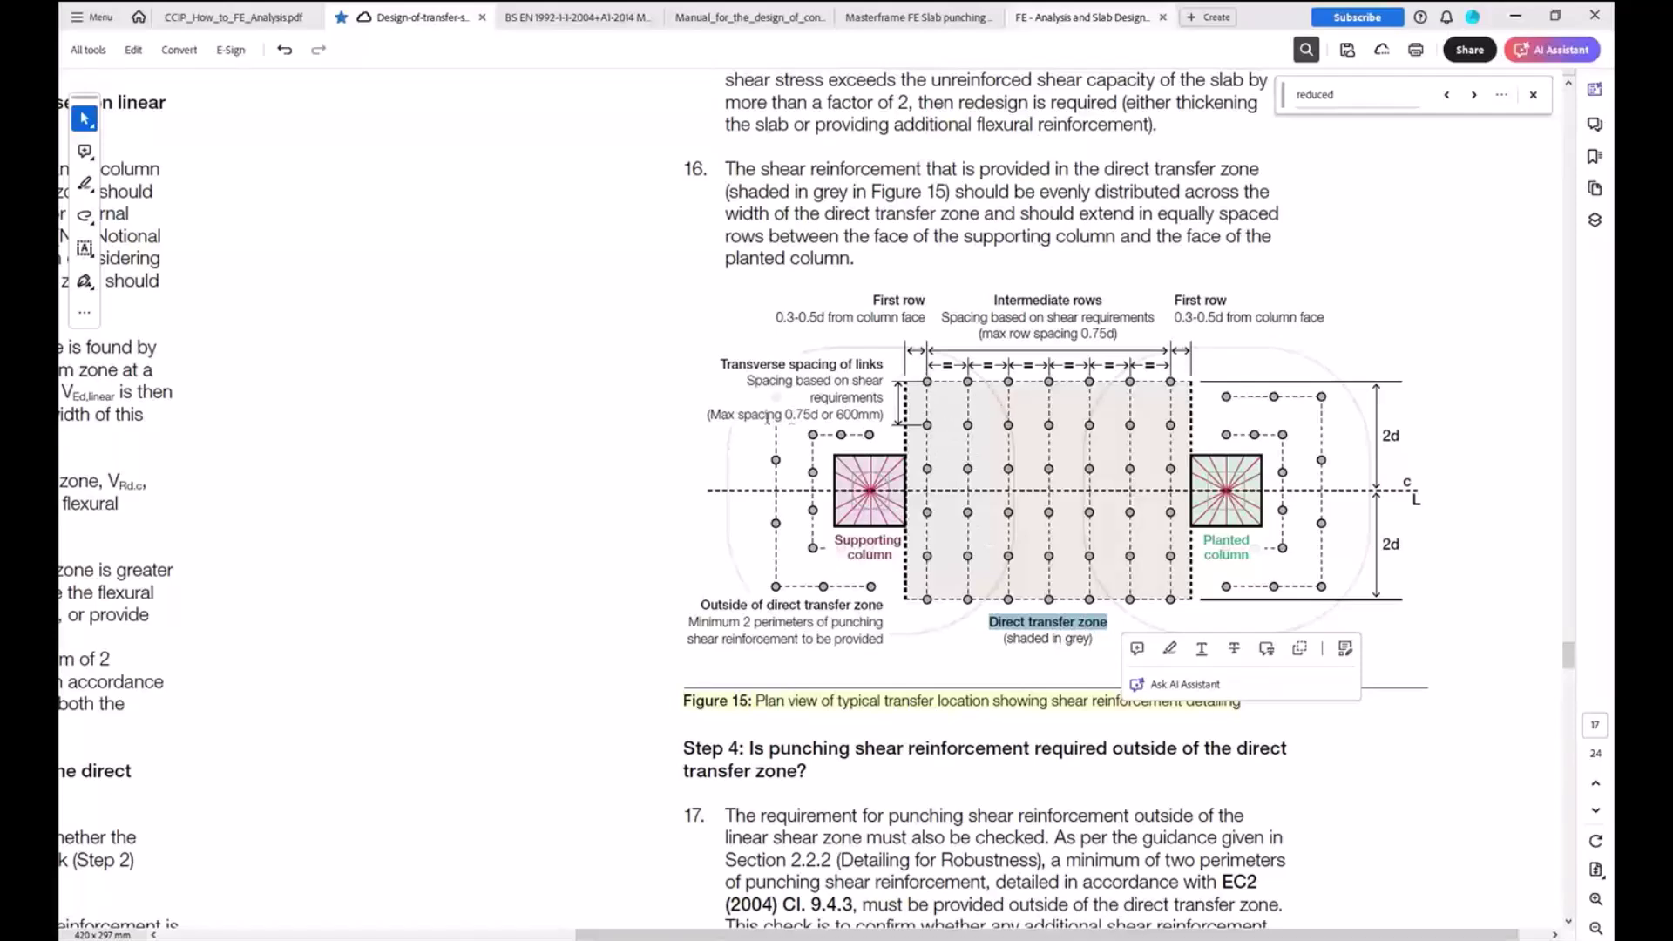
{"action": "left_click_drag", "start_coordinate": [710, 416], "coordinate": [820, 417]}
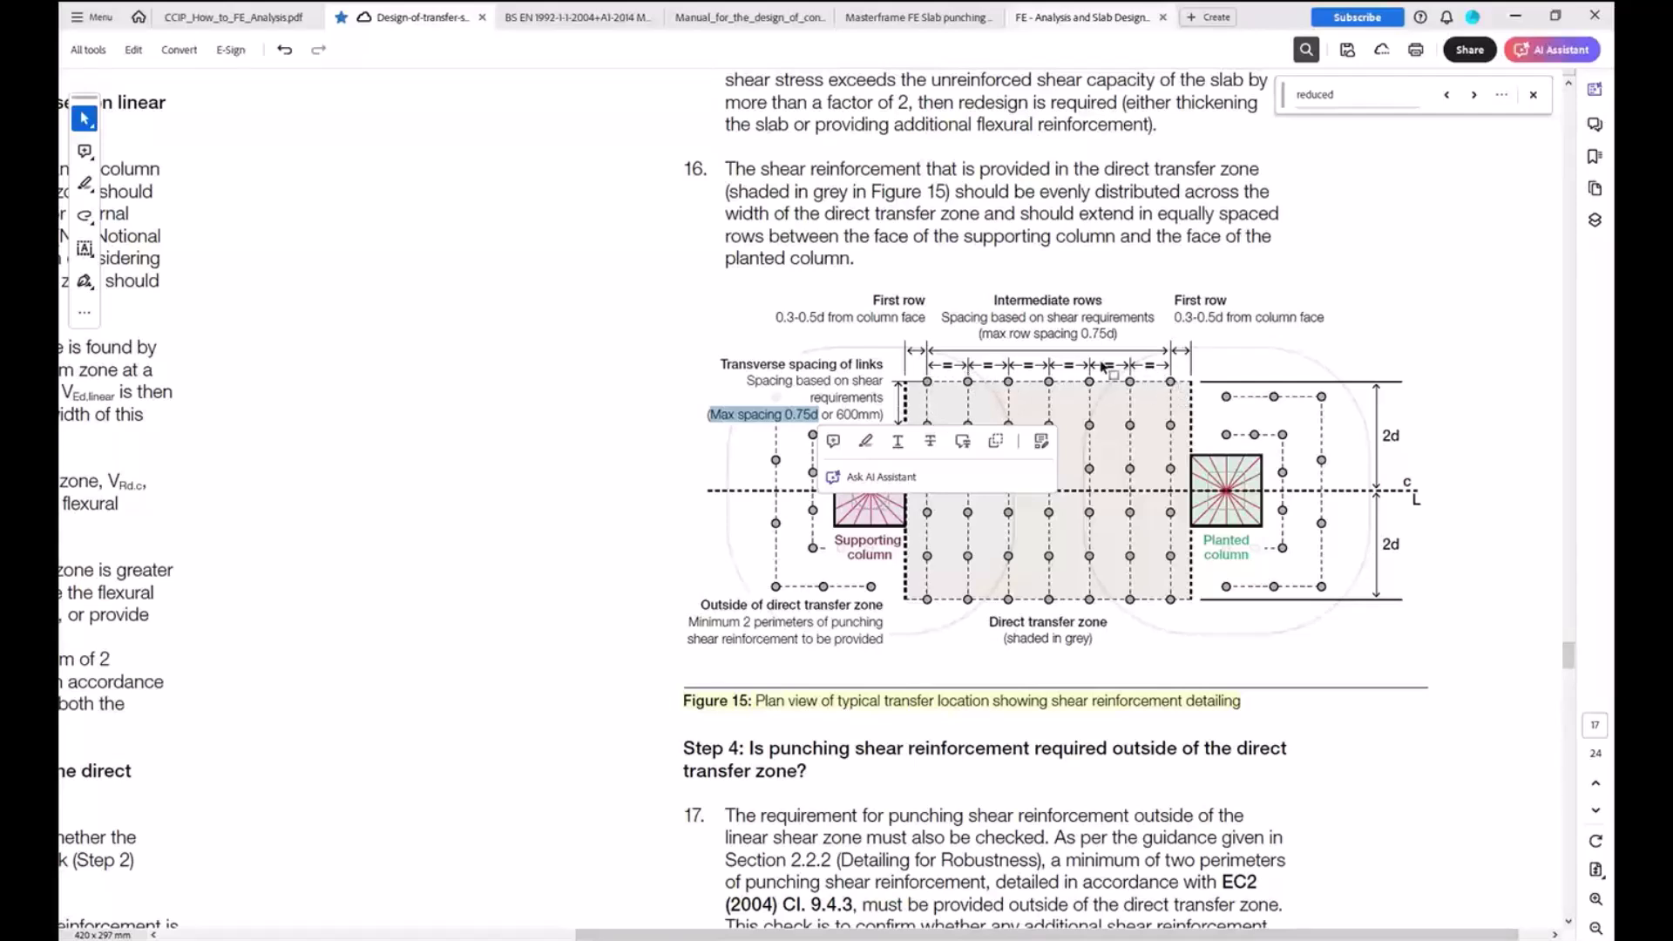
{"action": "left_click", "coordinate": [1088, 338]}
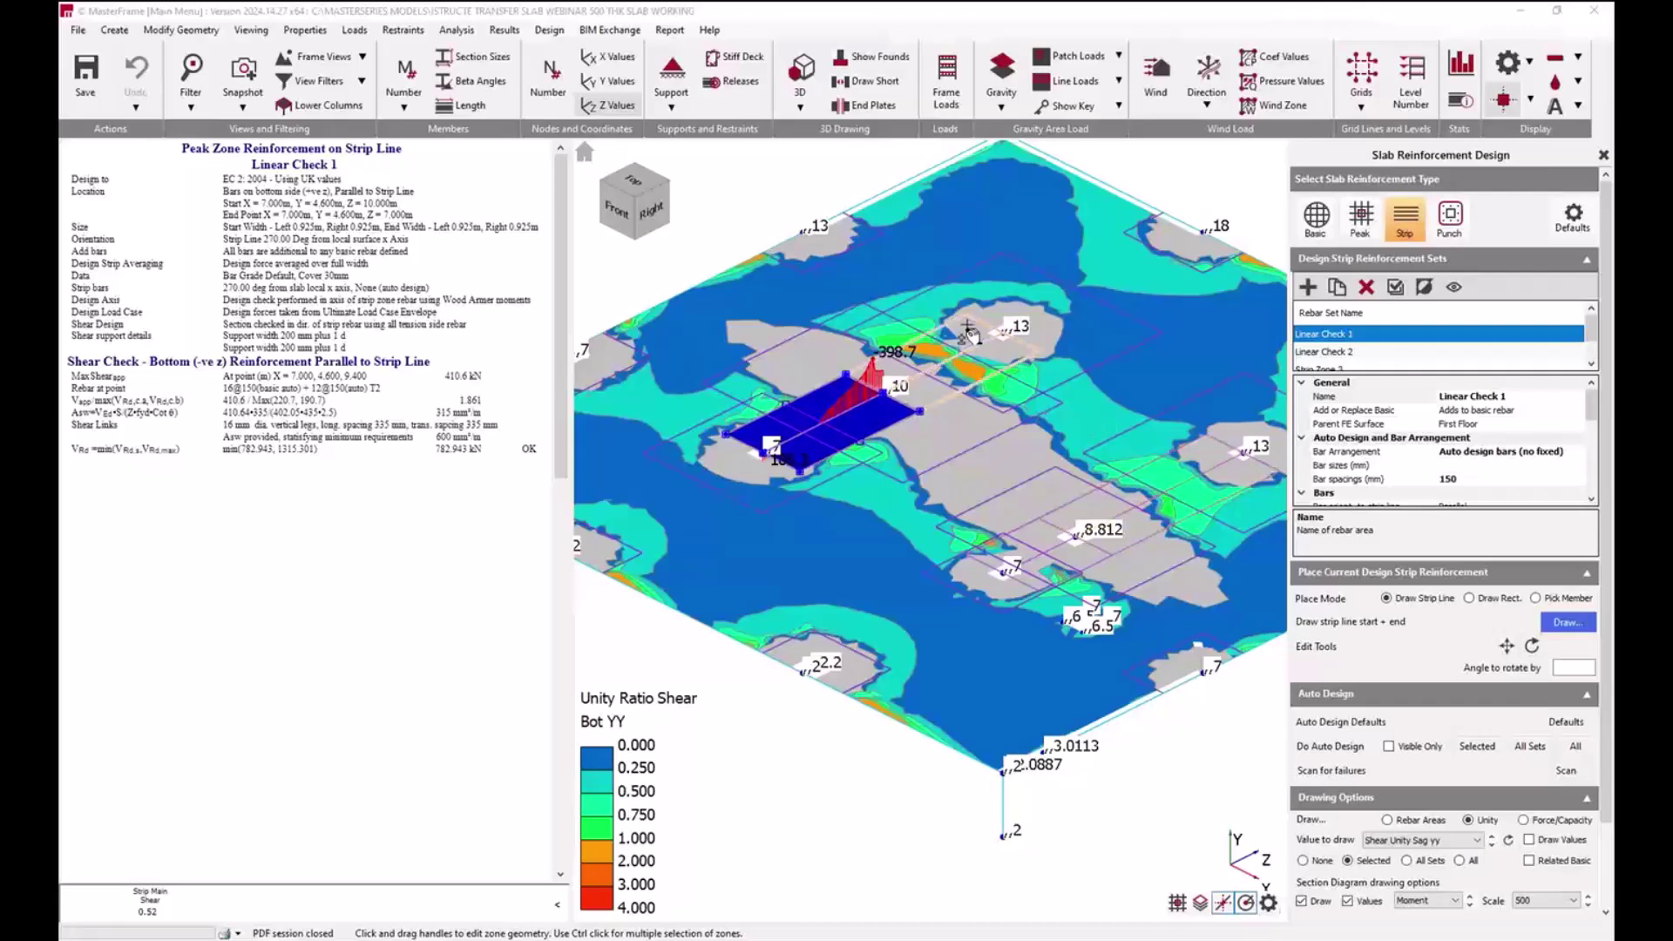
Step: Return to MasterFrame and inspect the strip shear checks for Strip Zone 3 and Linear Check 1
{"action": "left_click", "coordinate": [941, 356]}
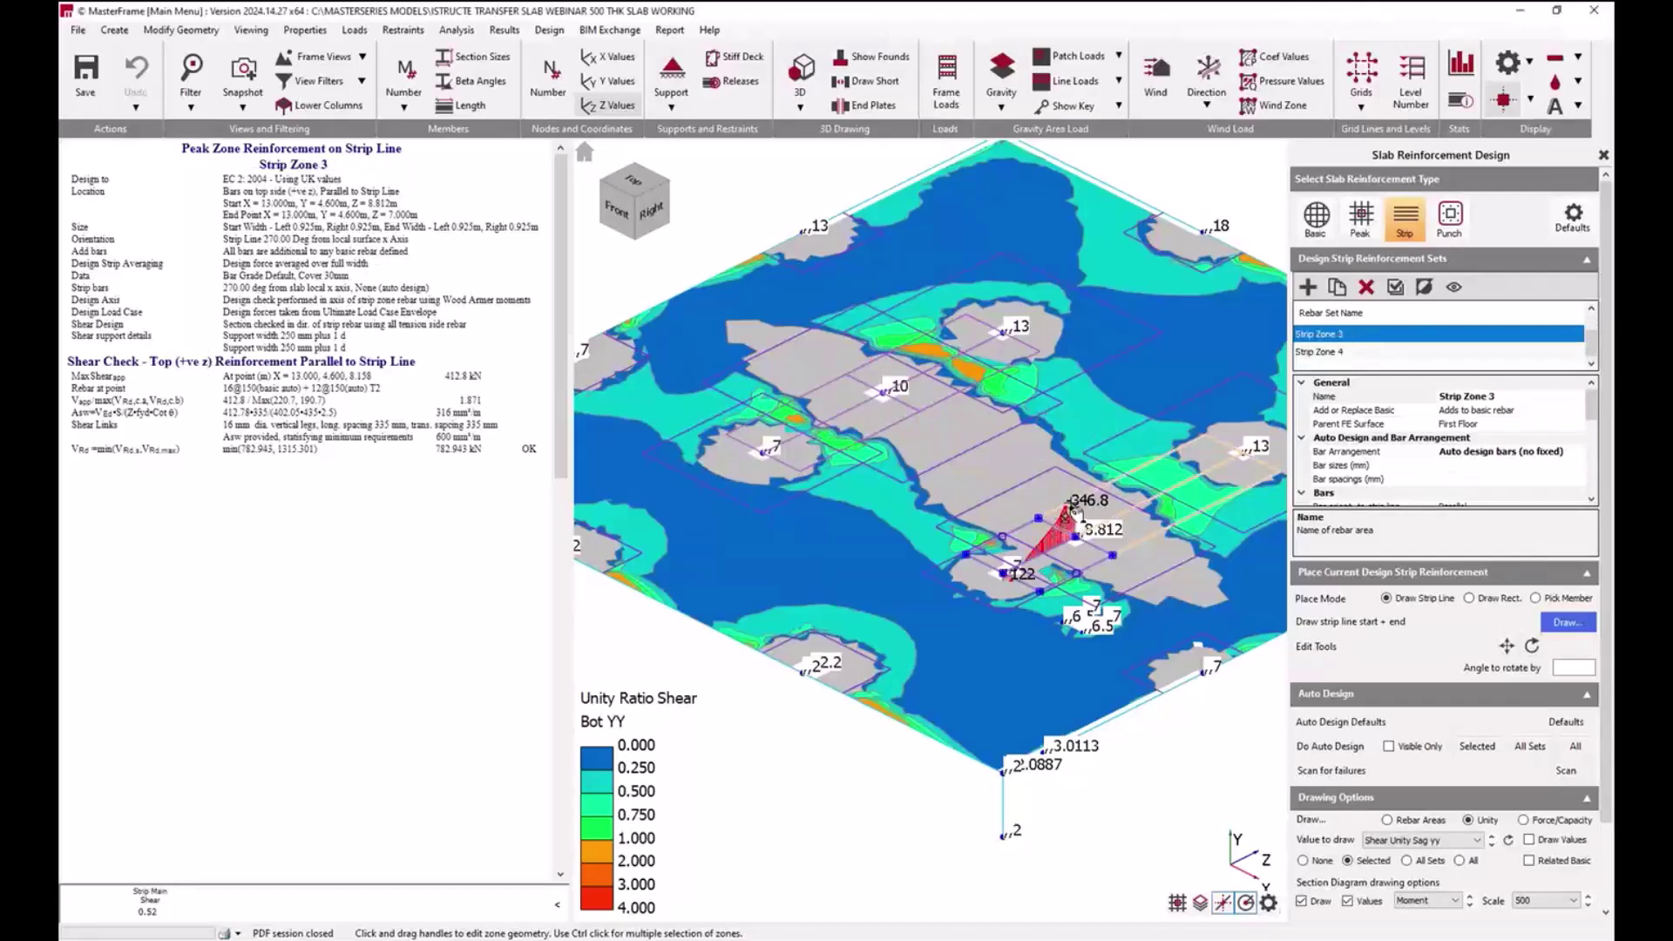
{"action": "left_click", "coordinate": [828, 414]}
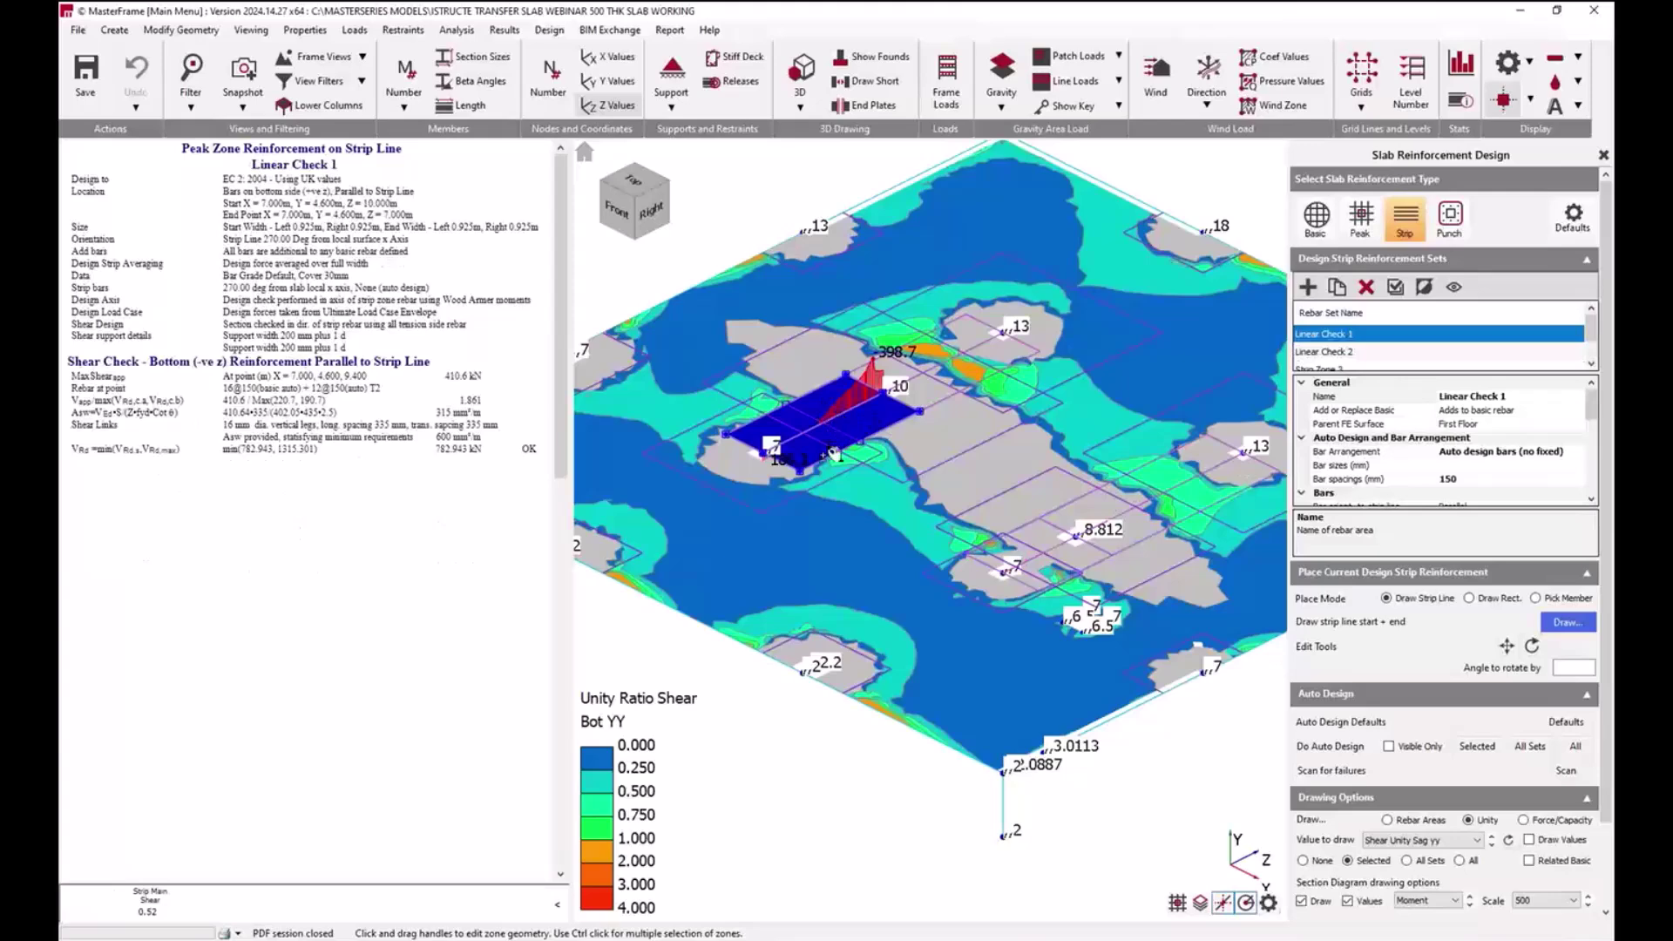
{"action": "scroll", "coordinate": [829, 435], "scroll_direction": "up", "scroll_amount": 2}
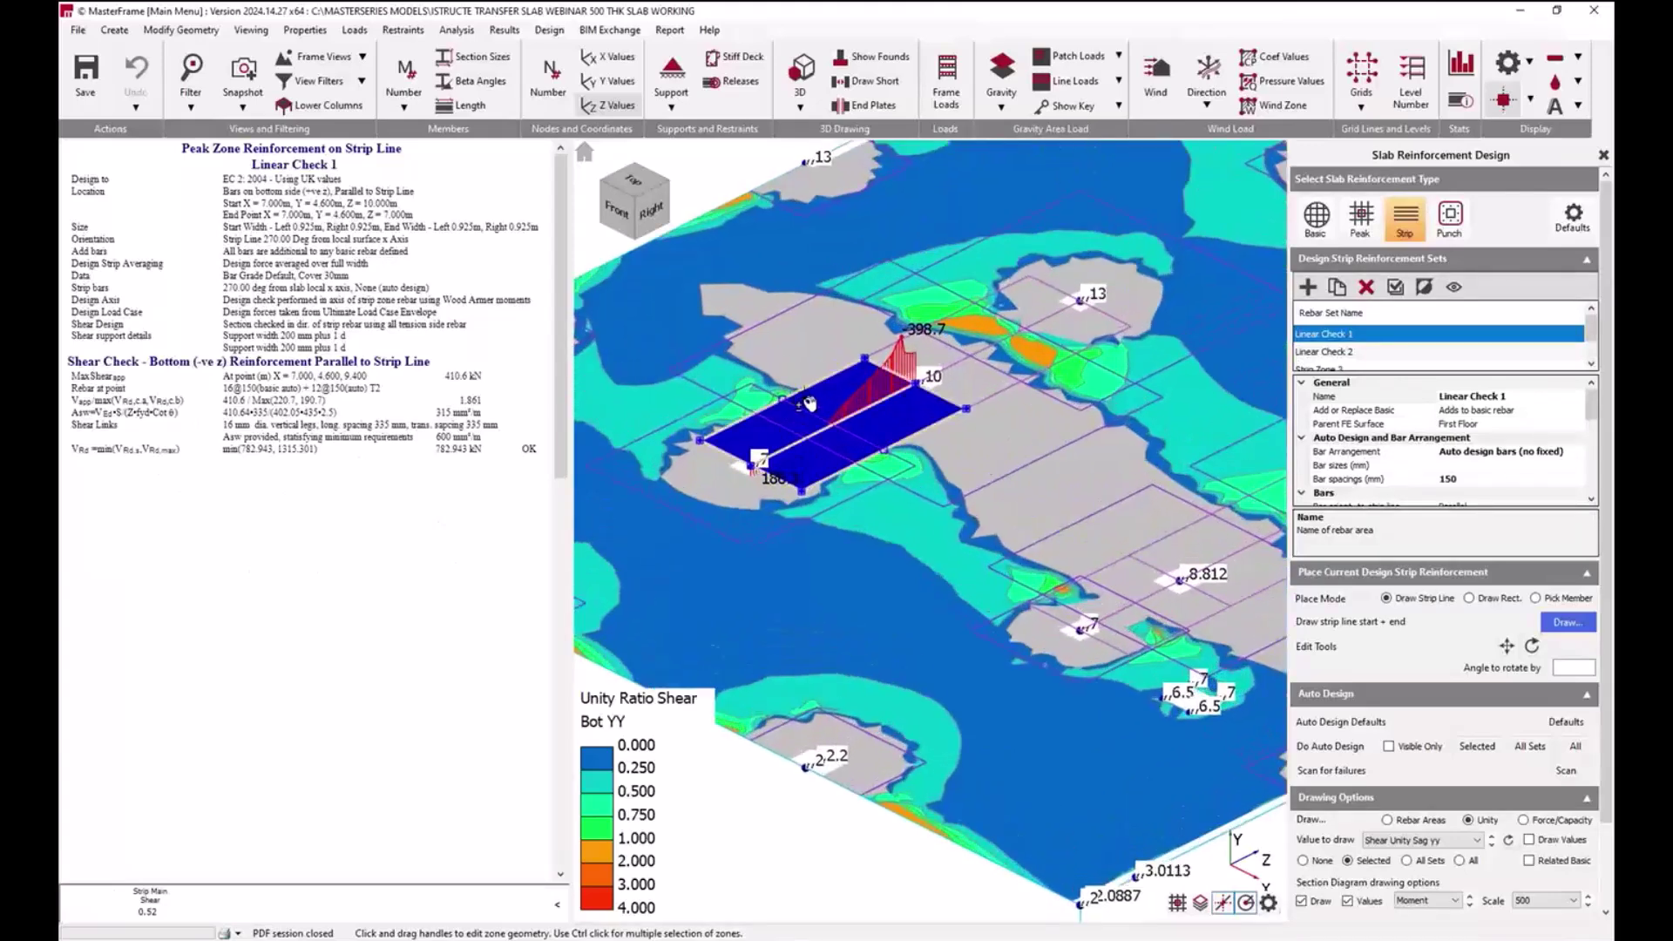
Step: Hide the Z coordinate value labels on the slab model around Linear Check 1
{"action": "middle_click_drag", "start_coordinate": [925, 411], "coordinate": [970, 475]}
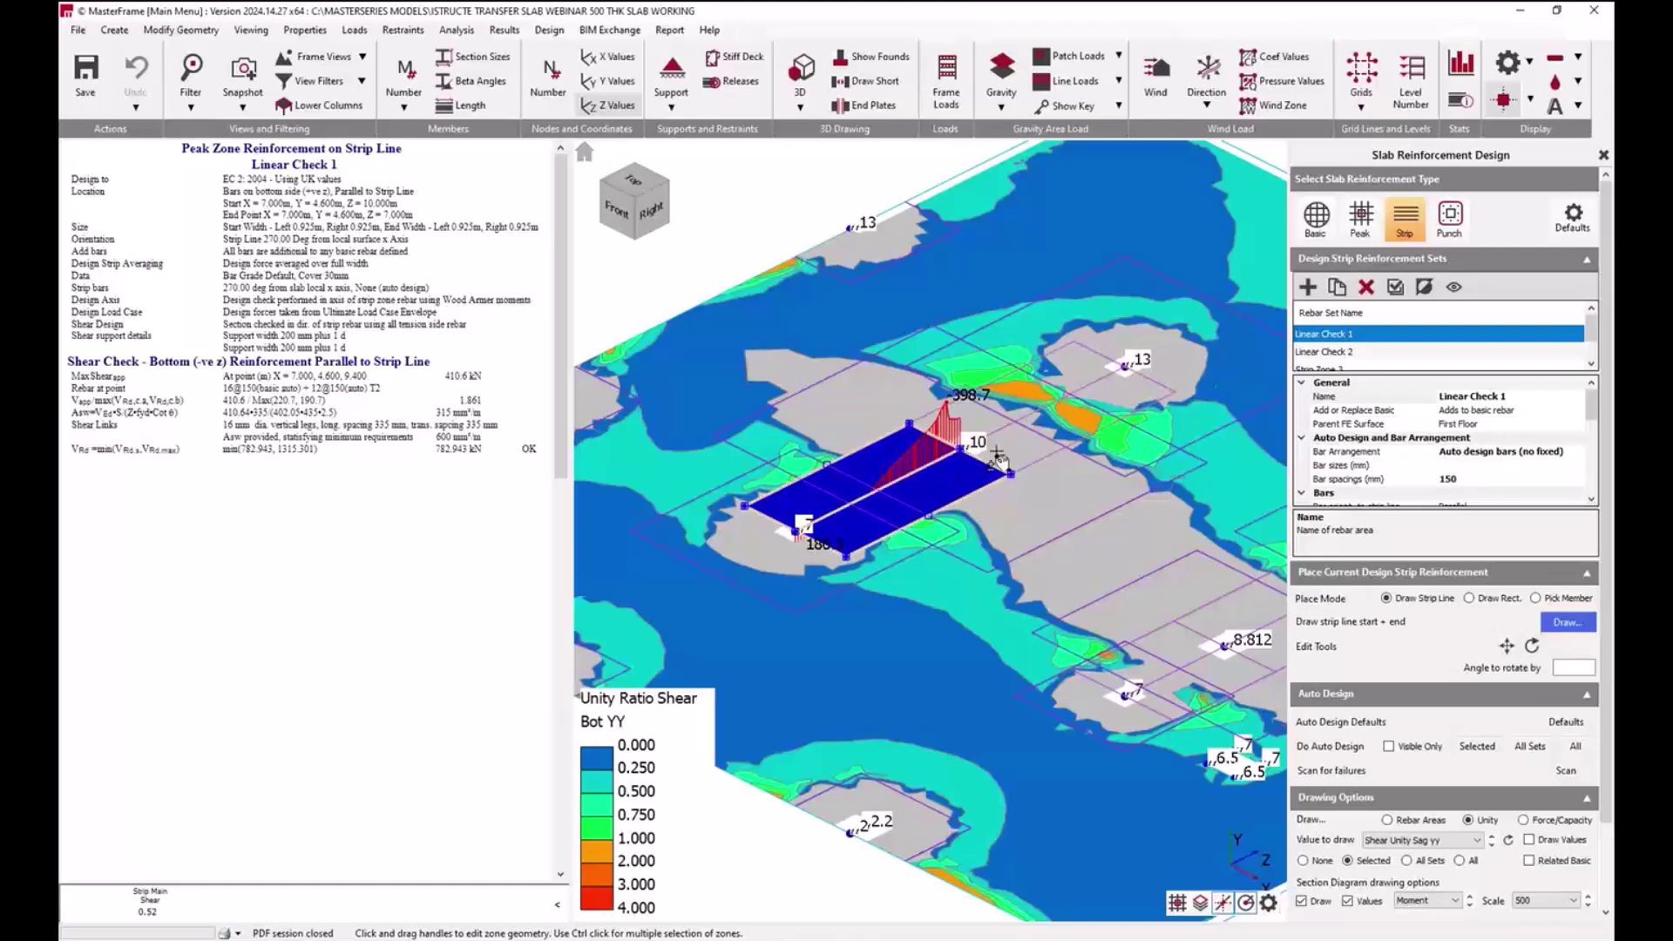
{"action": "left_click", "coordinate": [617, 105]}
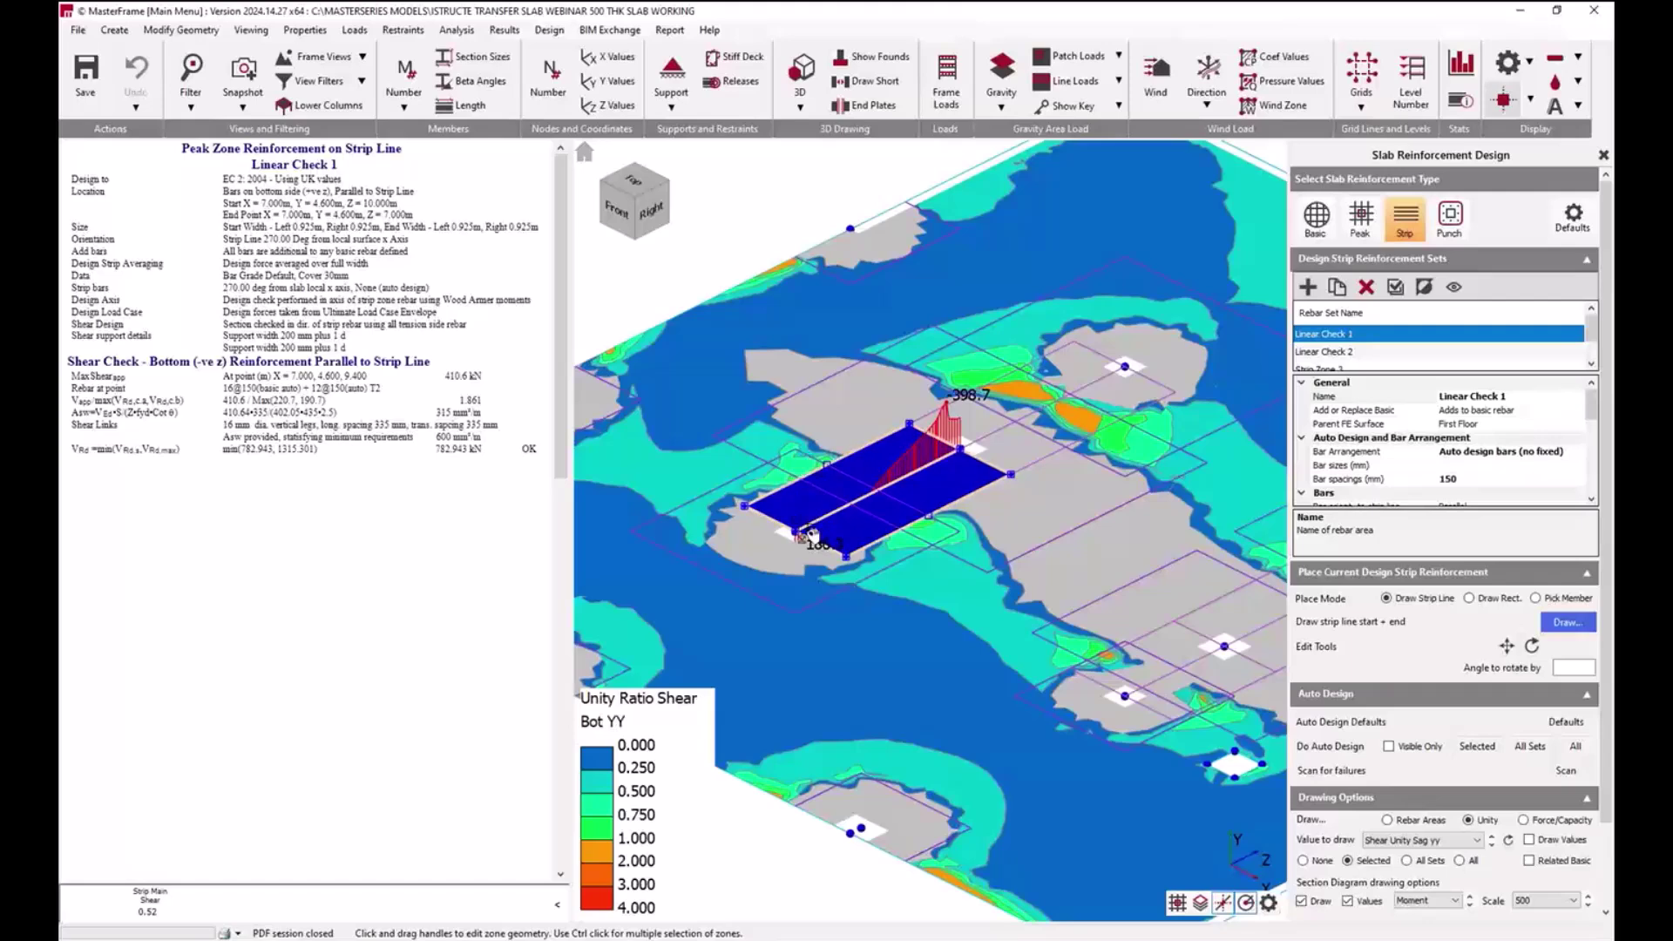
{"action": "left_click", "coordinate": [617, 105]}
{"action": "left_click", "coordinate": [619, 108]}
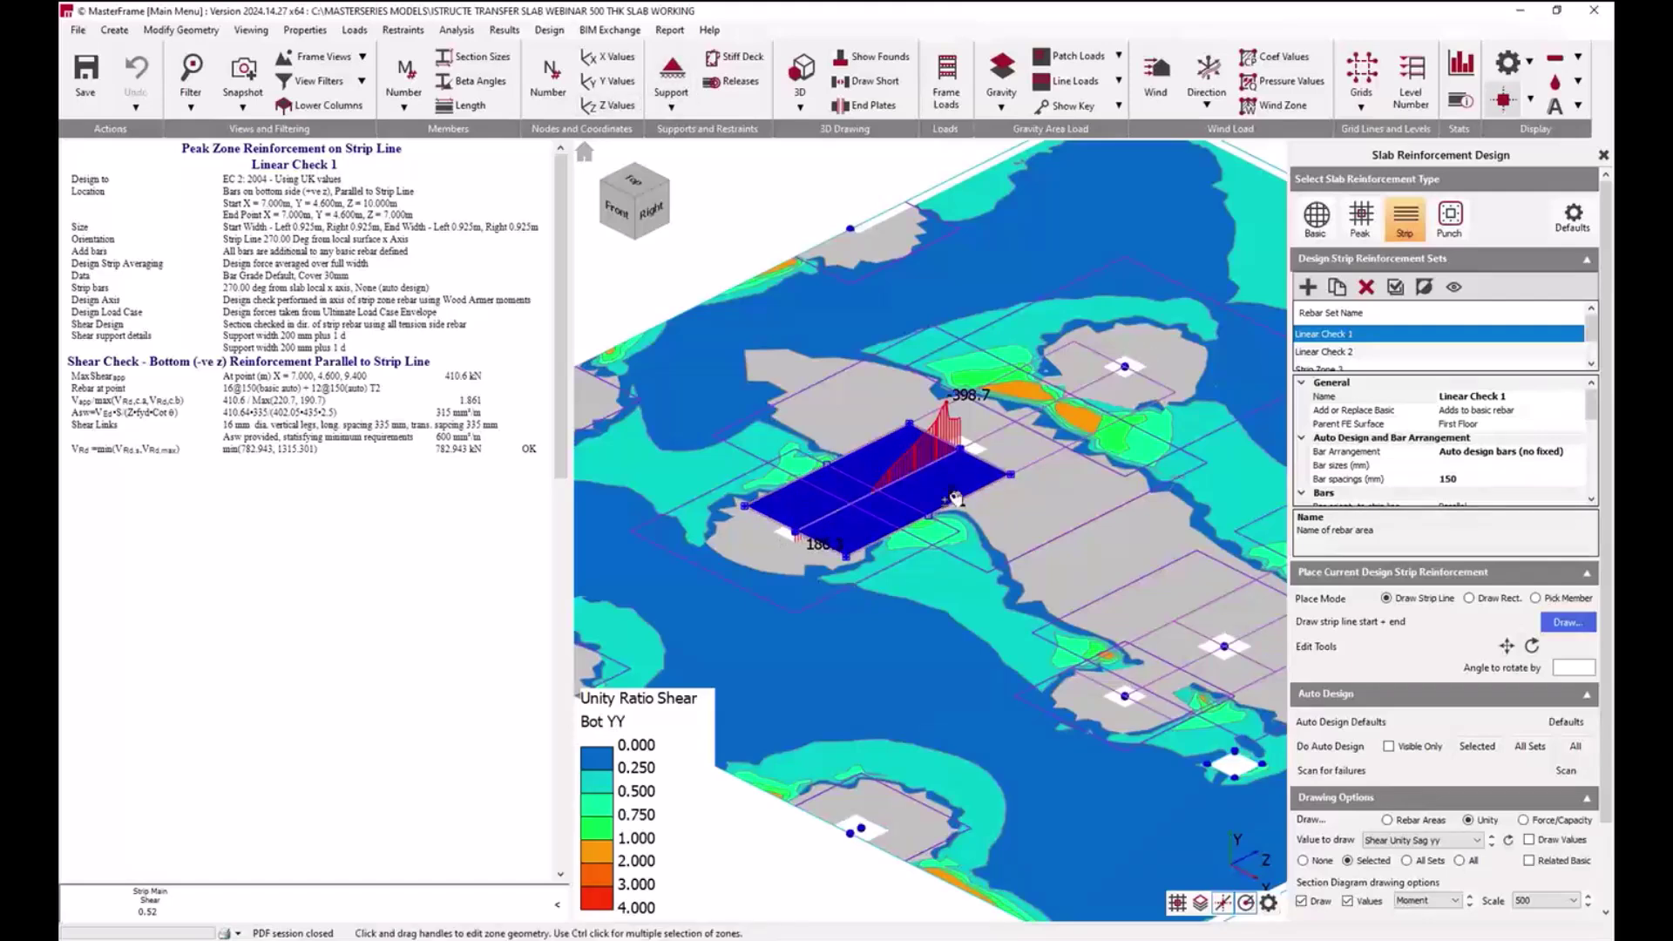
{"action": "middle_click_drag", "start_coordinate": [942, 513], "coordinate": [950, 569]}
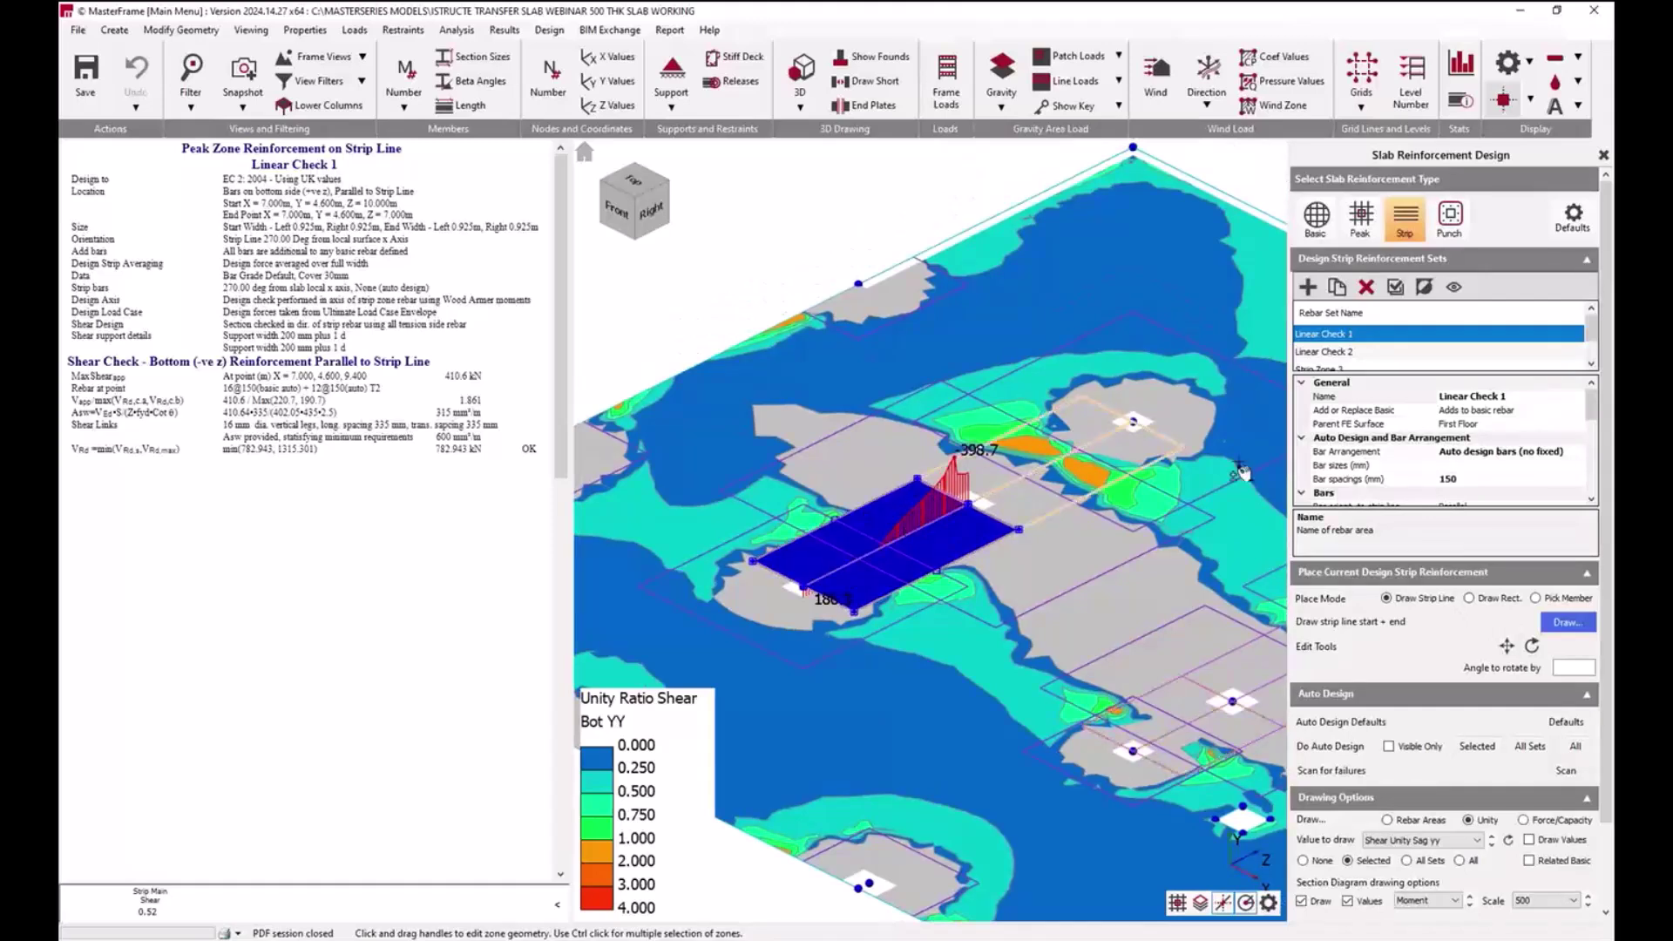
Step: Clear the auto design bar spacings value of the Linear Check 1 strip
{"action": "left_click", "coordinate": [1512, 398]}
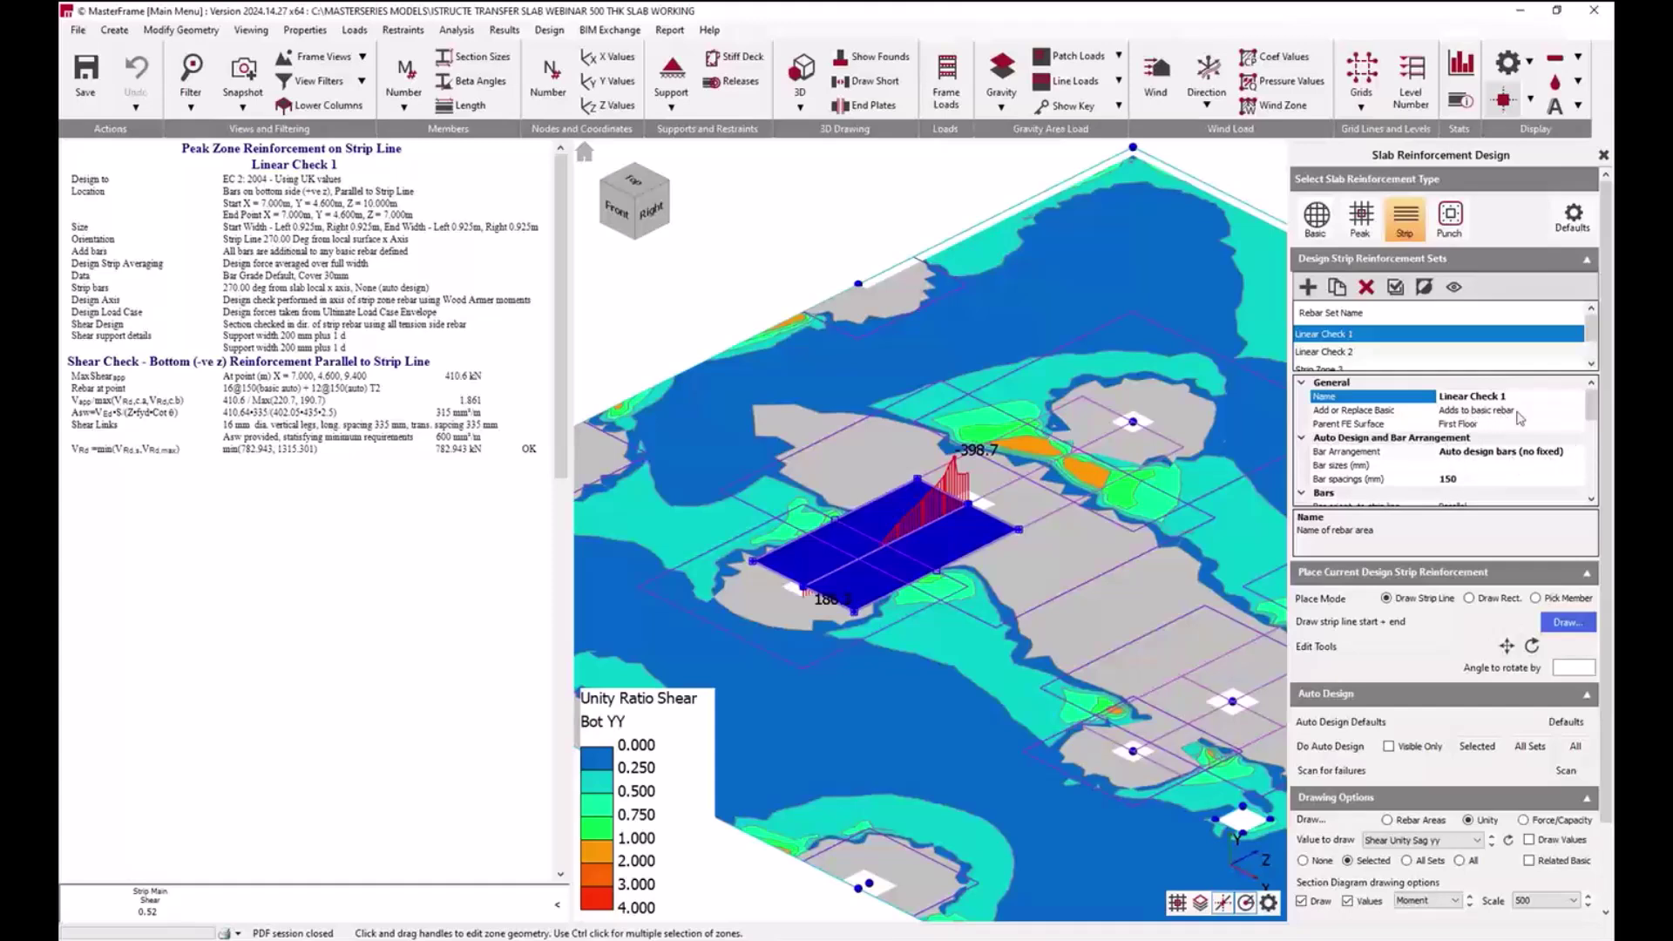
{"action": "left_click", "coordinate": [1545, 411]}
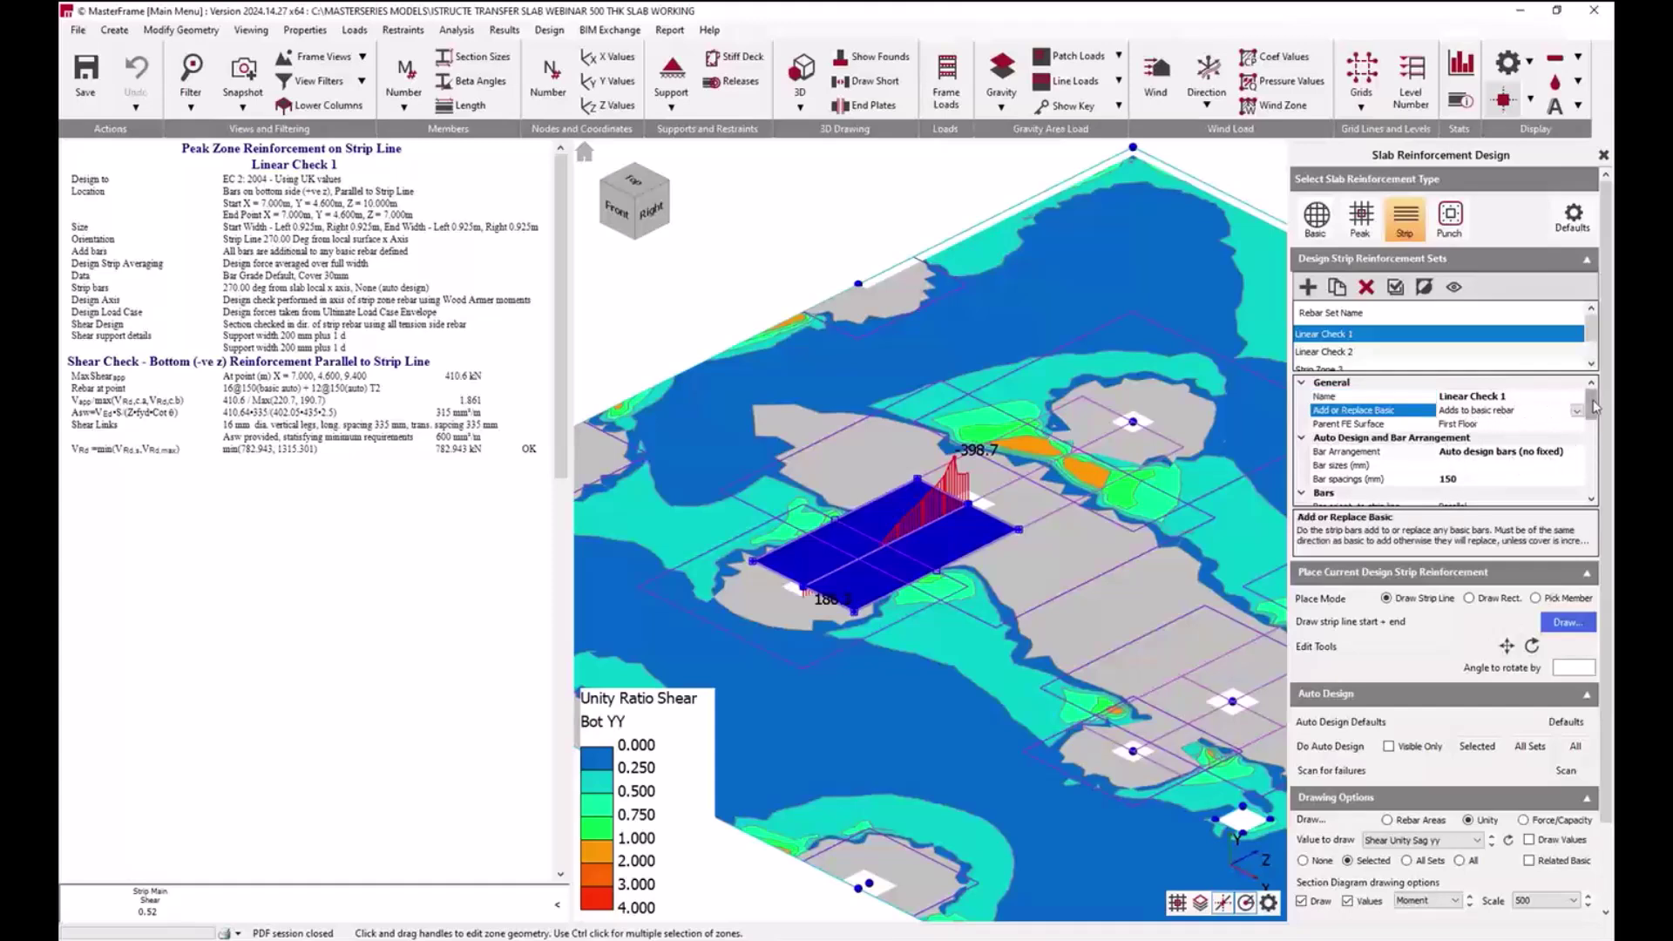
{"action": "scroll", "coordinate": [1594, 410], "scroll_direction": "down", "scroll_amount": 2}
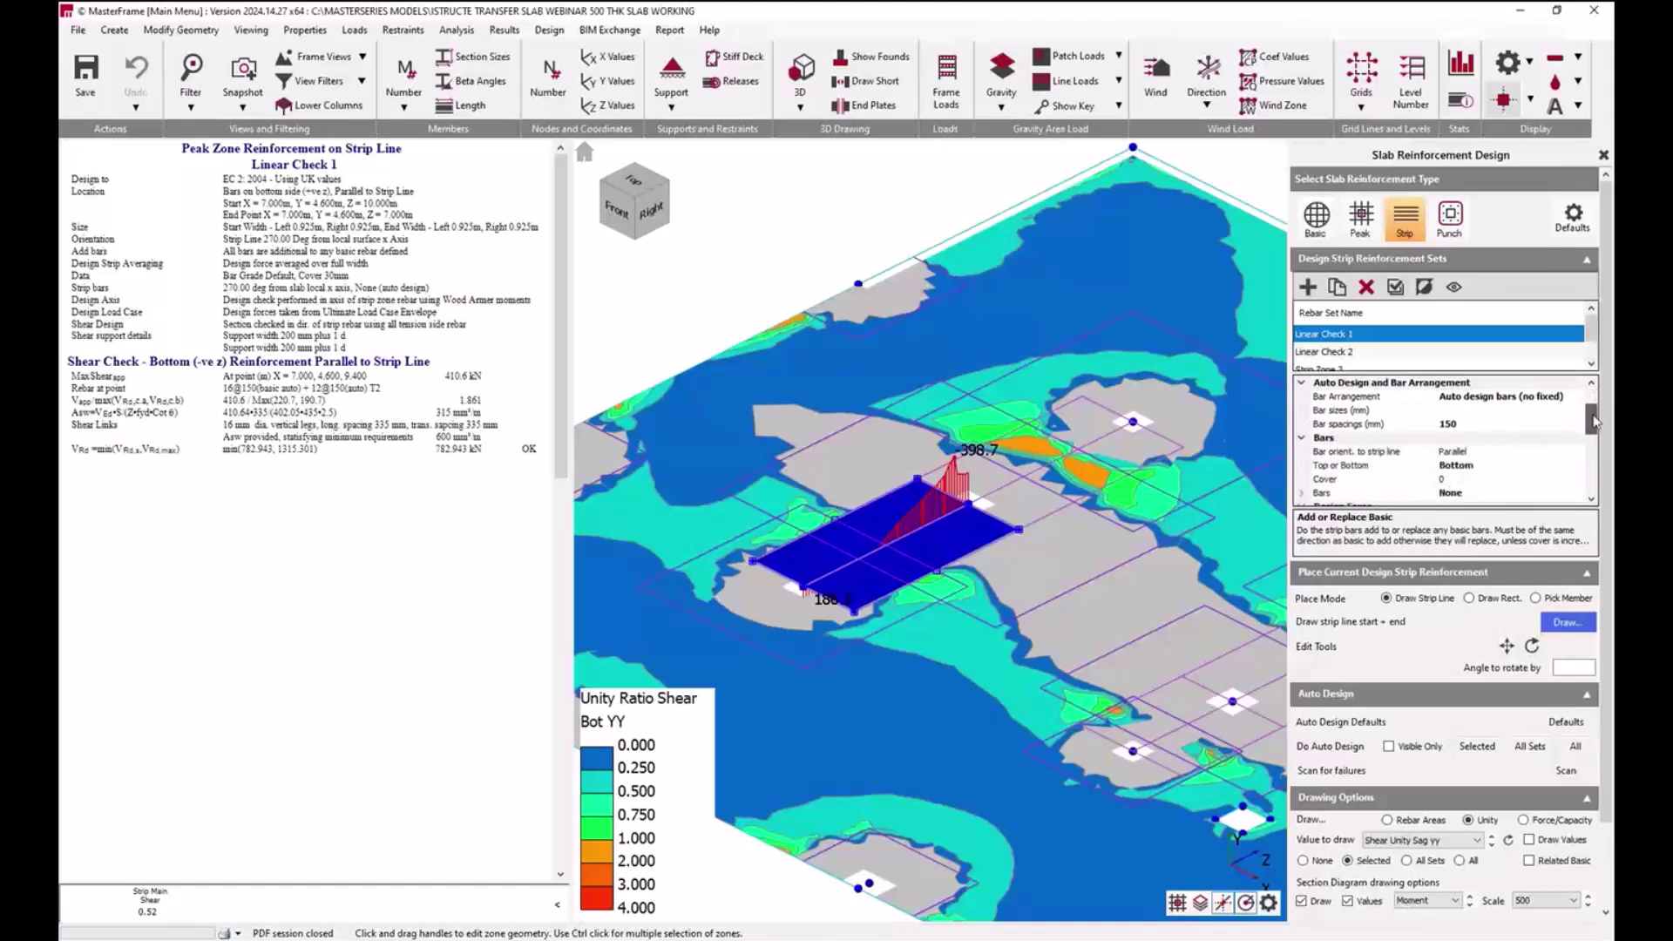
{"action": "left_click", "coordinate": [1517, 419]}
{"action": "double_click", "coordinate": [1517, 419]}
{"action": "type", "text": "0"}
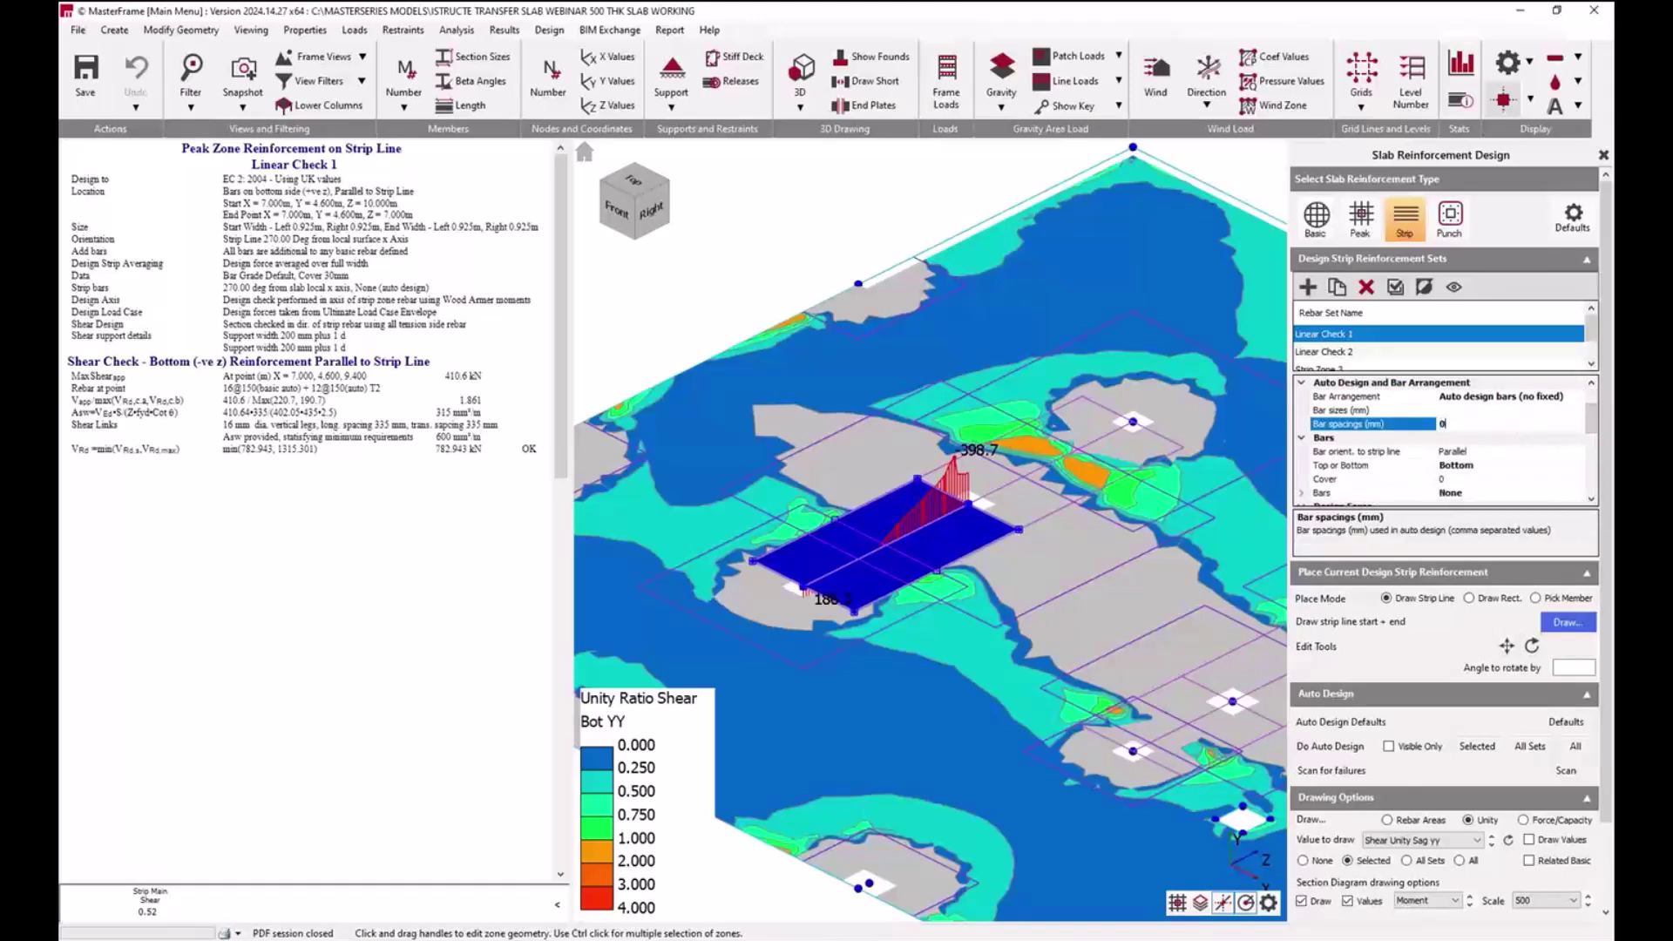
{"action": "key", "text": "BackSpace"}
{"action": "left_click", "coordinate": [1535, 452]}
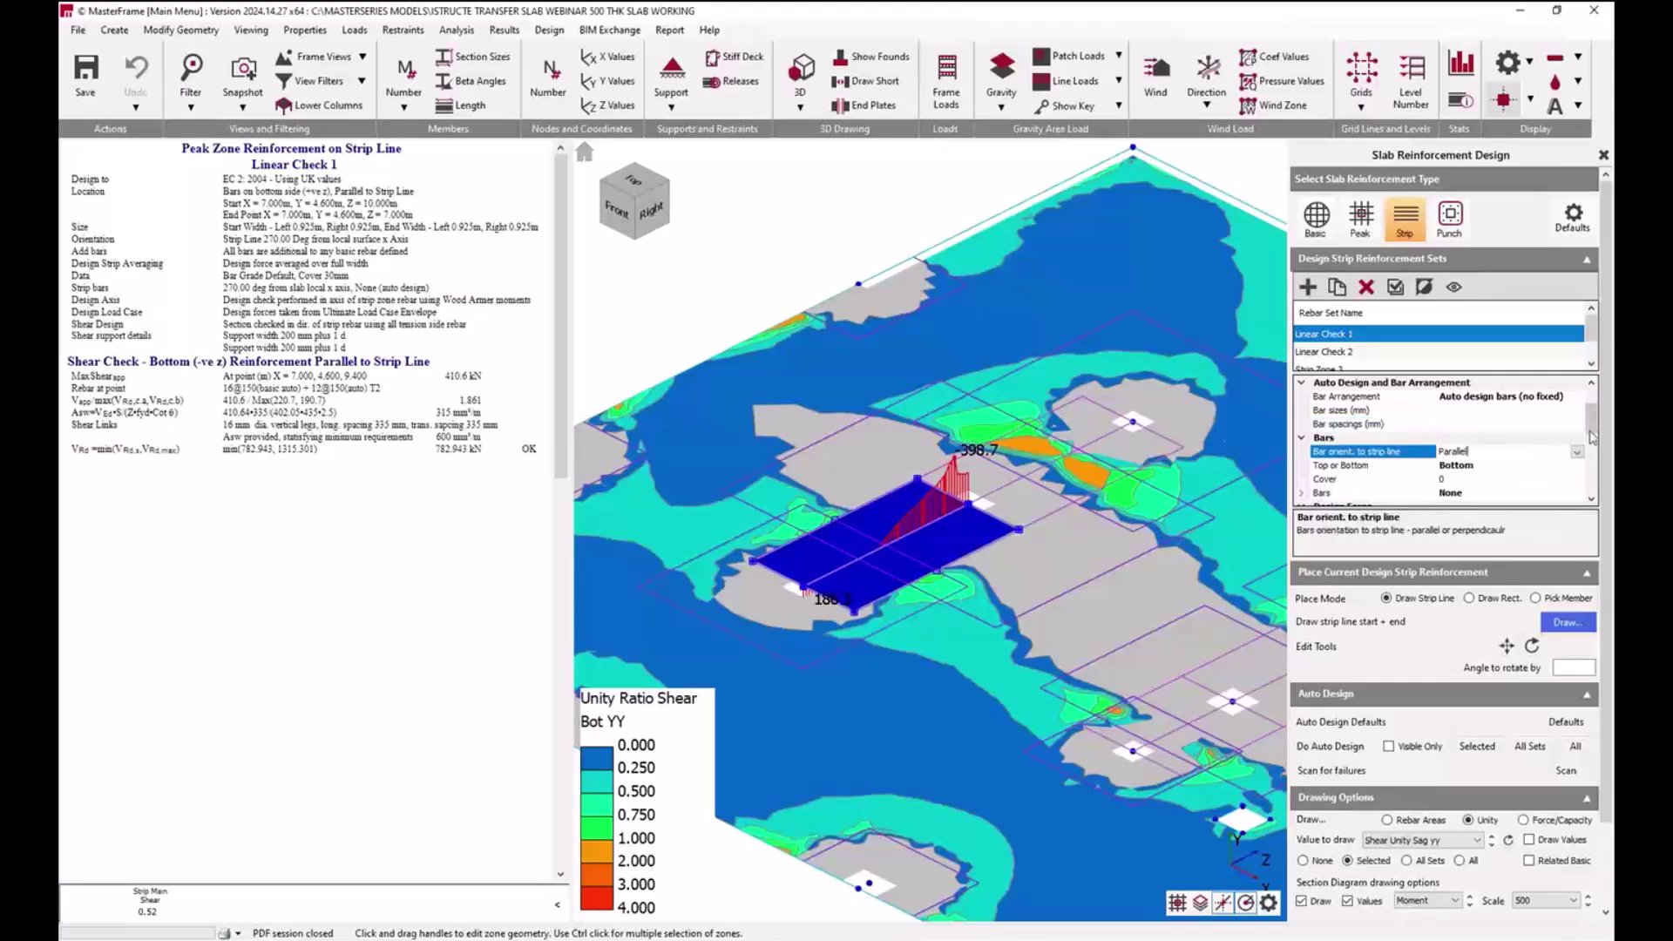
Step: Switch the section diagram drawn on the Linear Check 1 strip to principal shear
{"action": "scroll", "coordinate": [1591, 438], "scroll_direction": "down", "scroll_amount": 2}
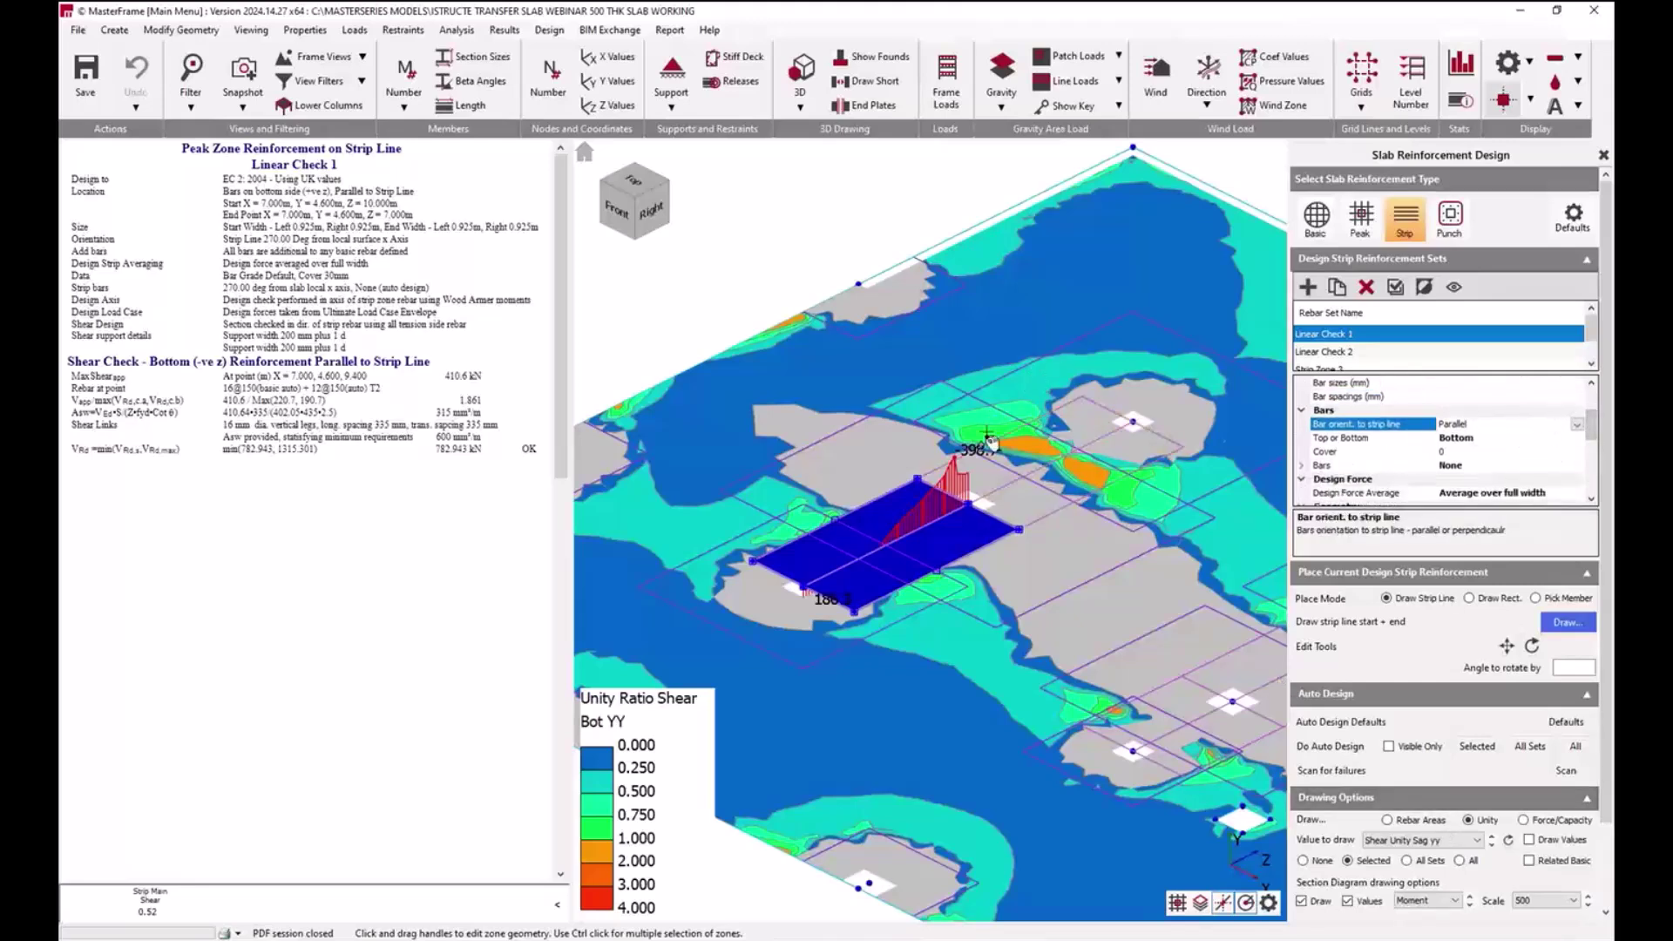
{"action": "left_click", "coordinate": [1429, 903]}
{"action": "left_click", "coordinate": [1429, 929]}
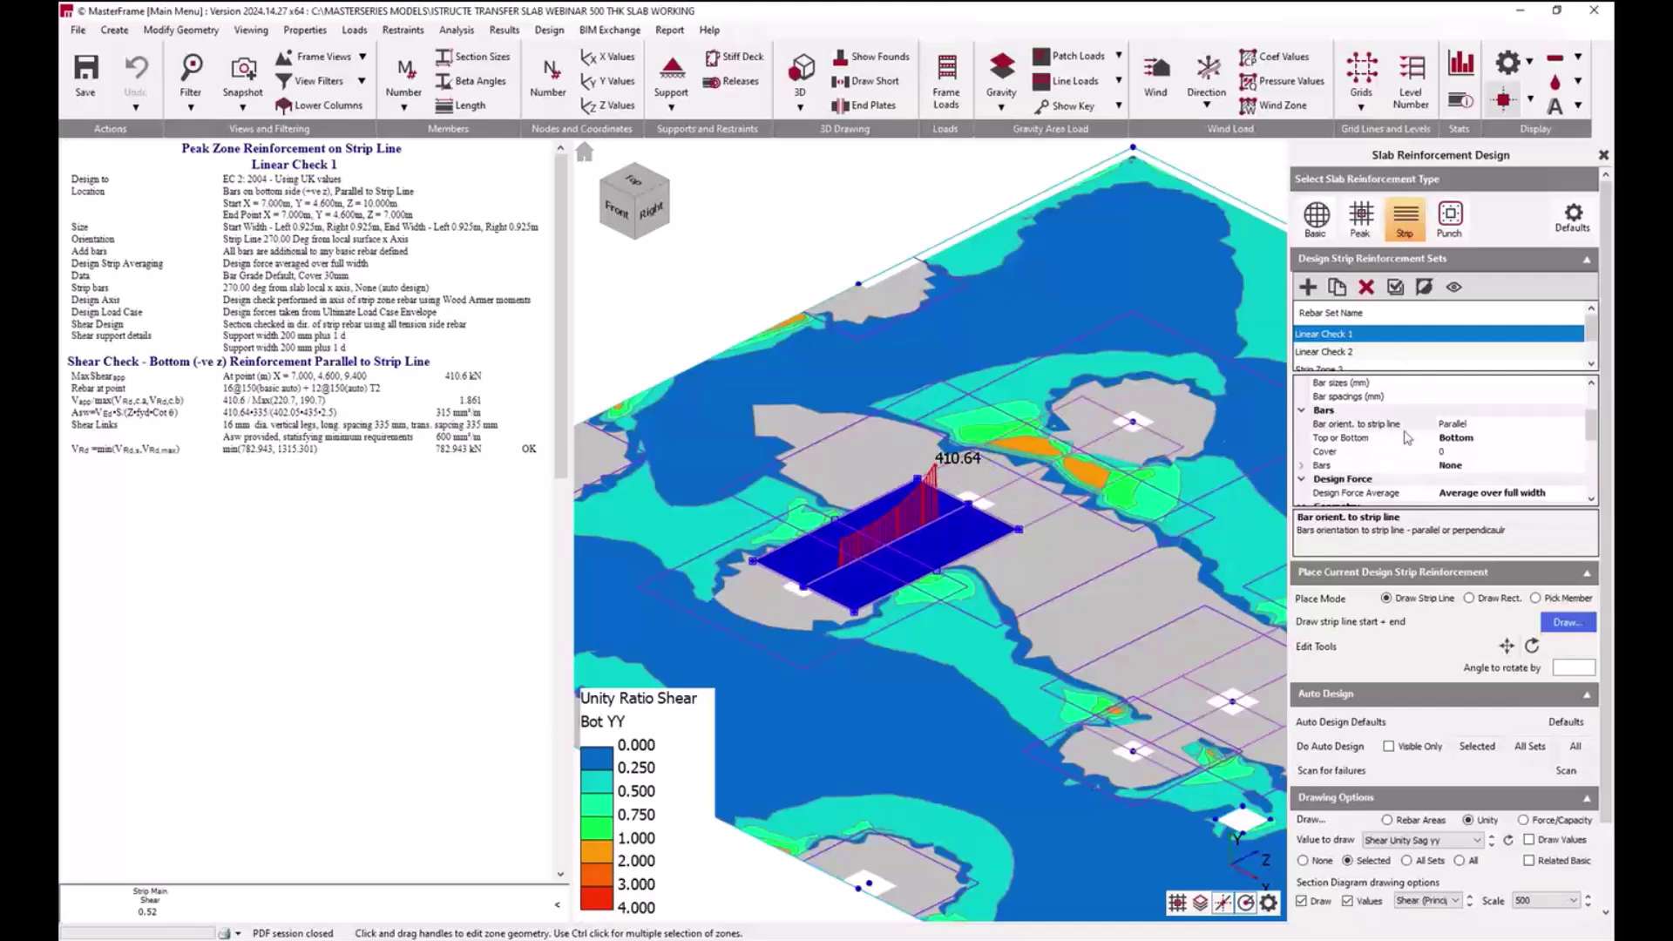
Step: Examine Linear Check 1's bar orientation, design force averaging, side widths and start and end geometry, down to its Shear Check settings
{"action": "left_click", "coordinate": [1493, 423]}
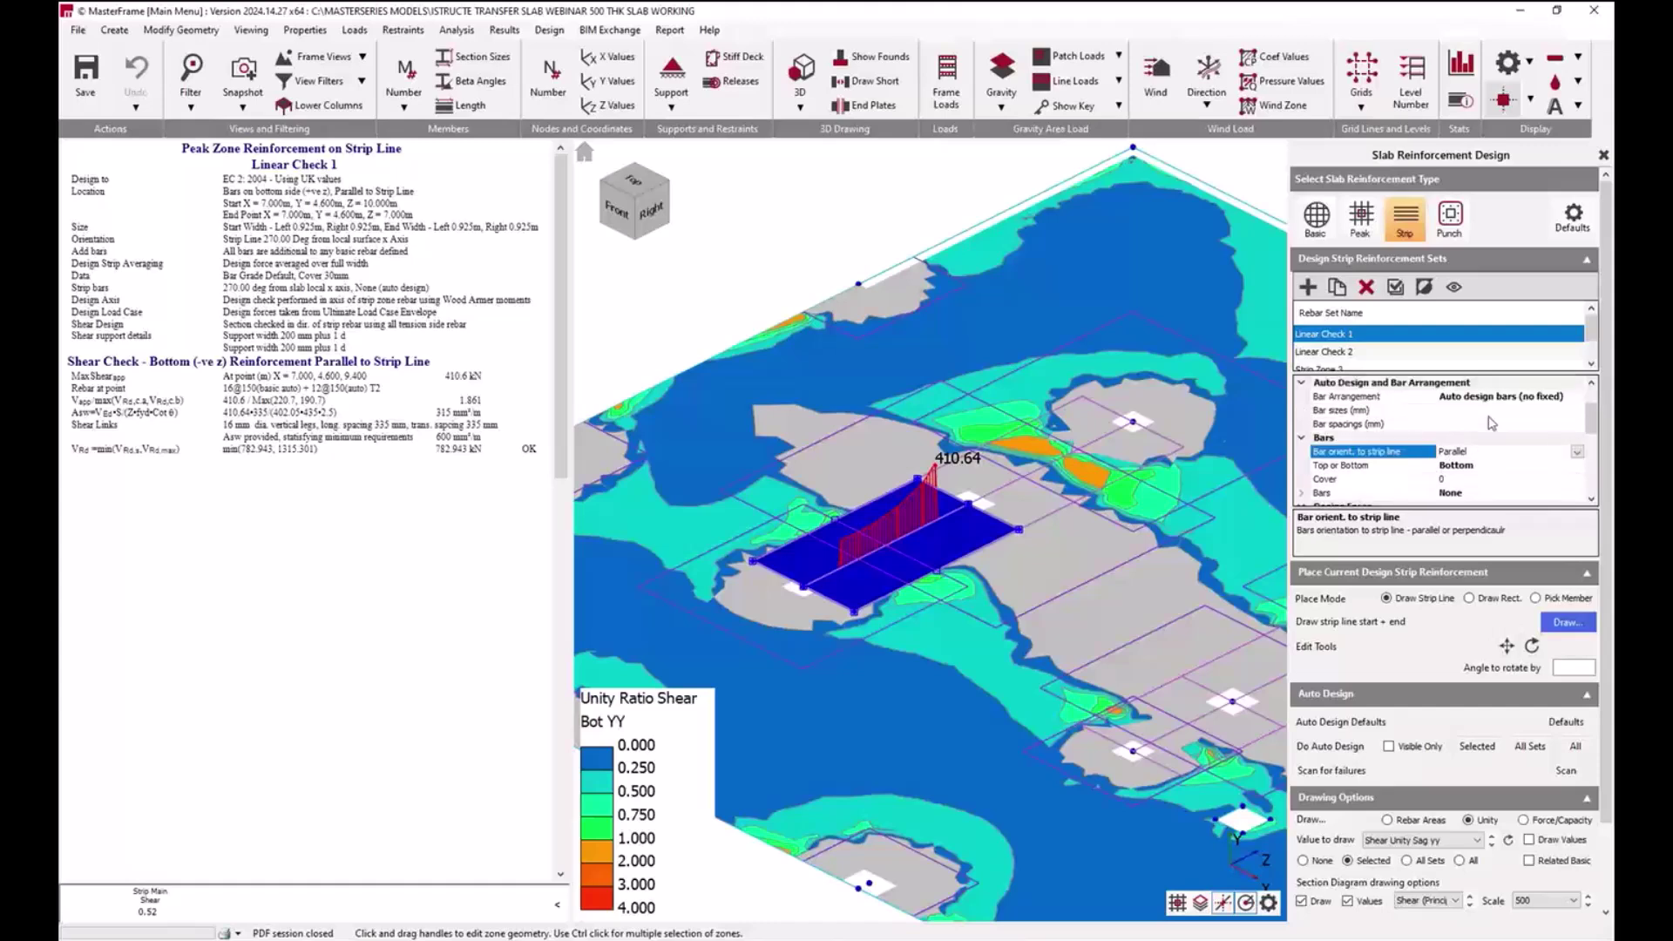
{"action": "scroll", "coordinate": [1493, 424], "scroll_direction": "down", "scroll_amount": 2}
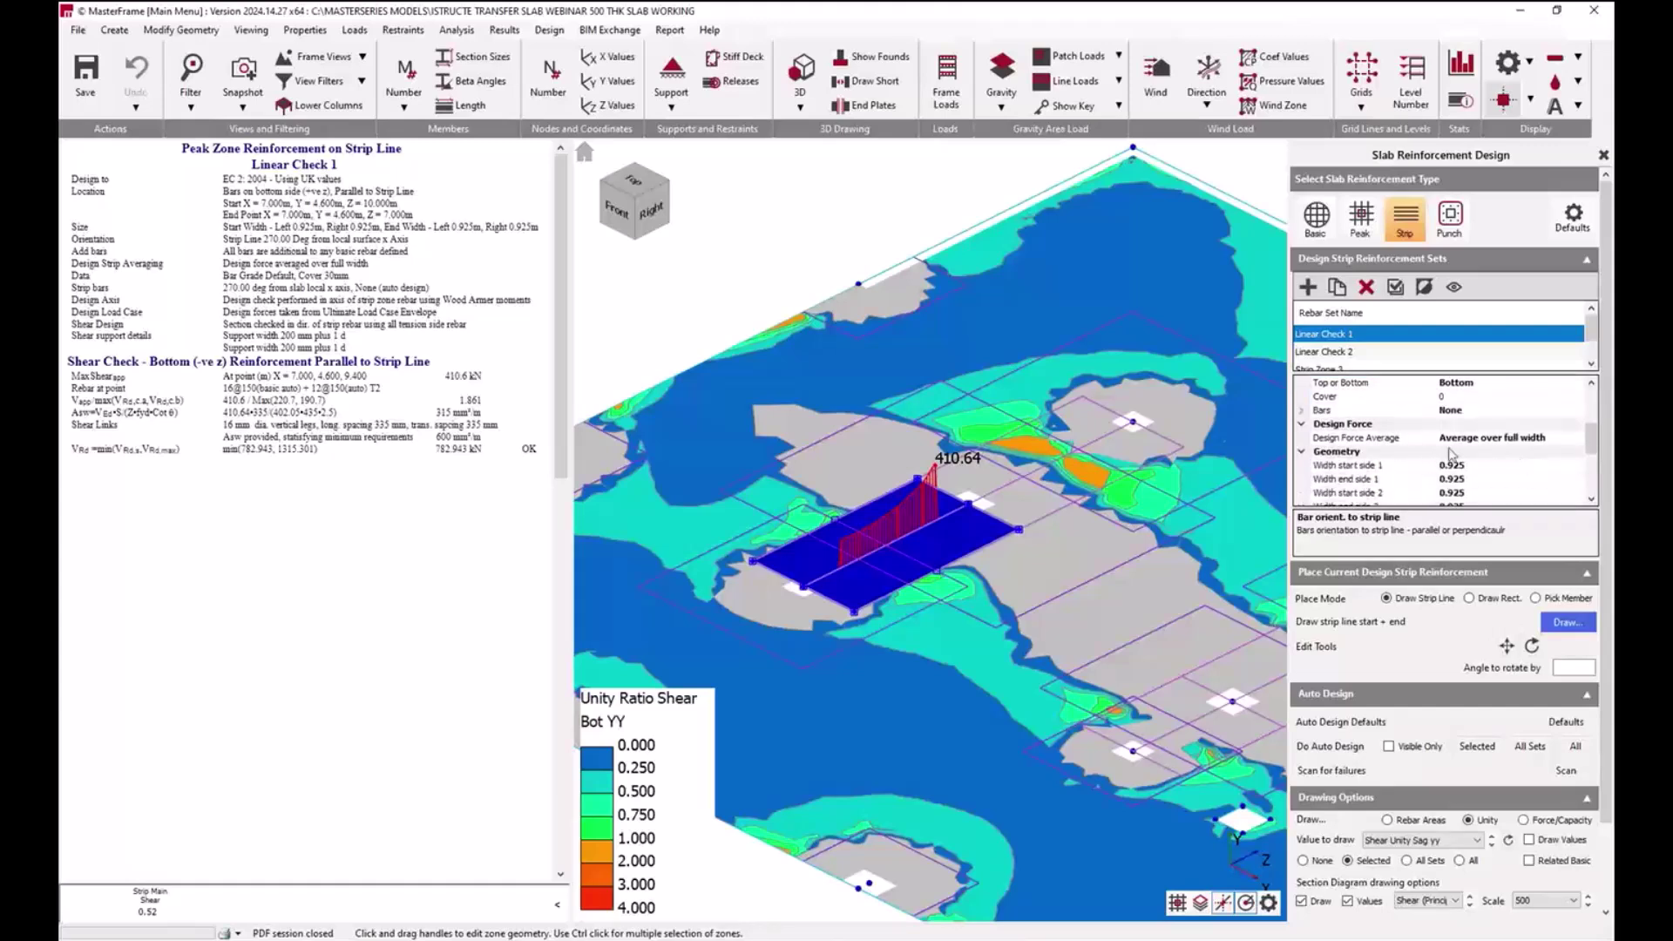
{"action": "left_click", "coordinate": [1499, 467]}
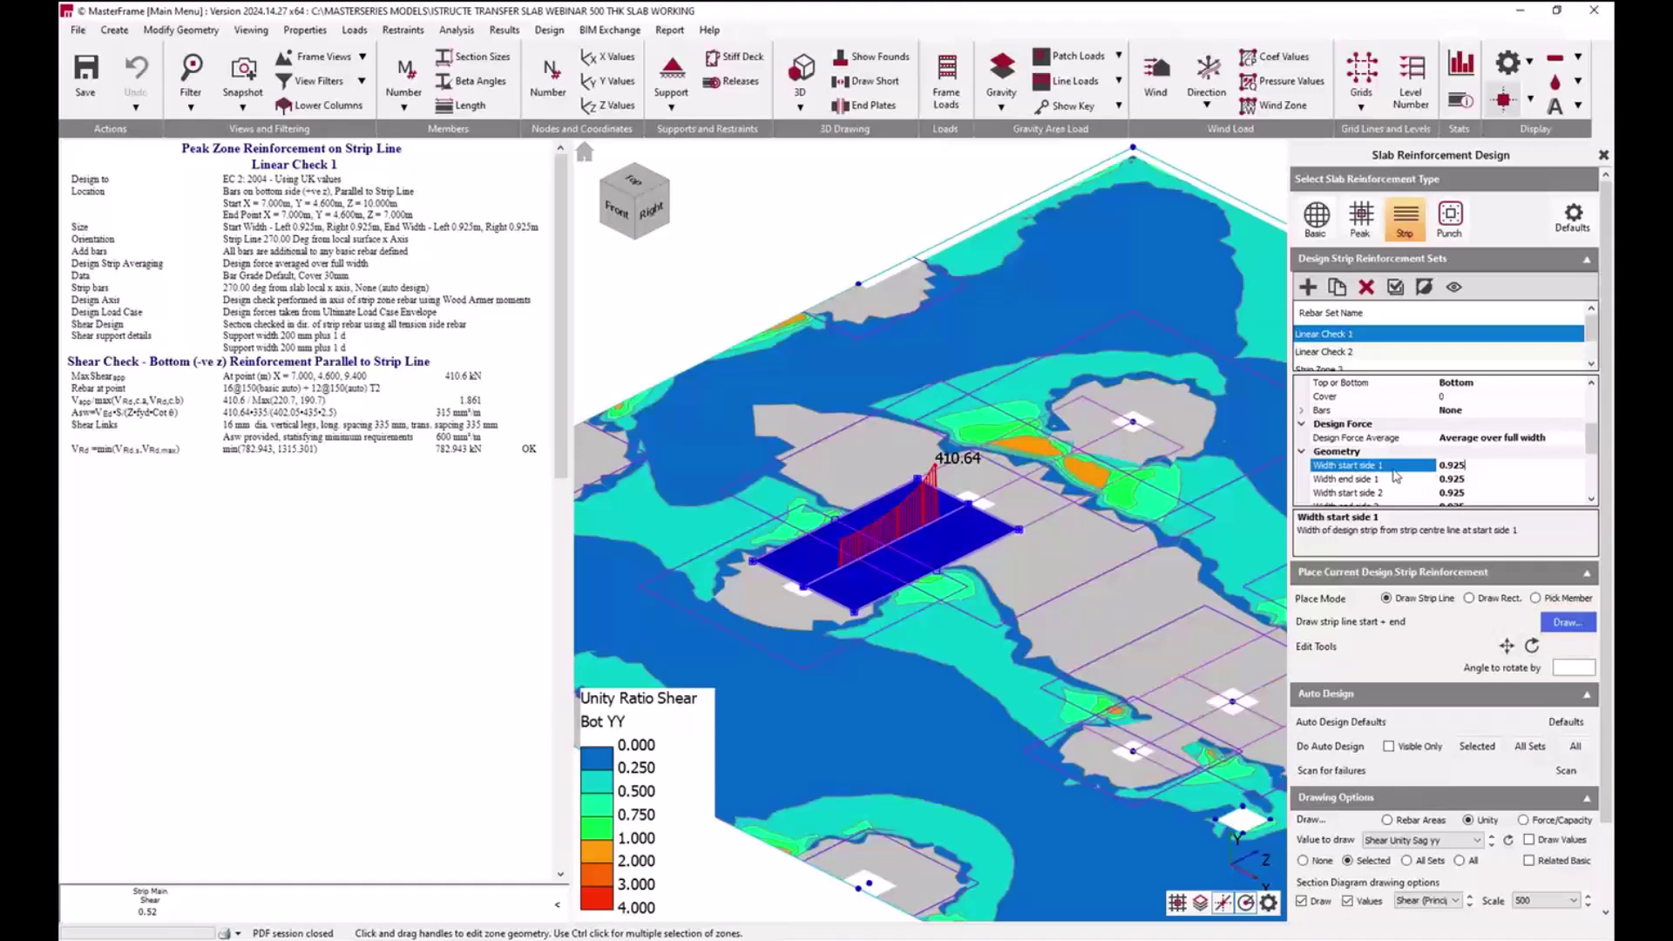
{"action": "double_click", "coordinate": [1461, 466]}
{"action": "scroll", "coordinate": [1471, 475], "scroll_direction": "down", "scroll_amount": 1}
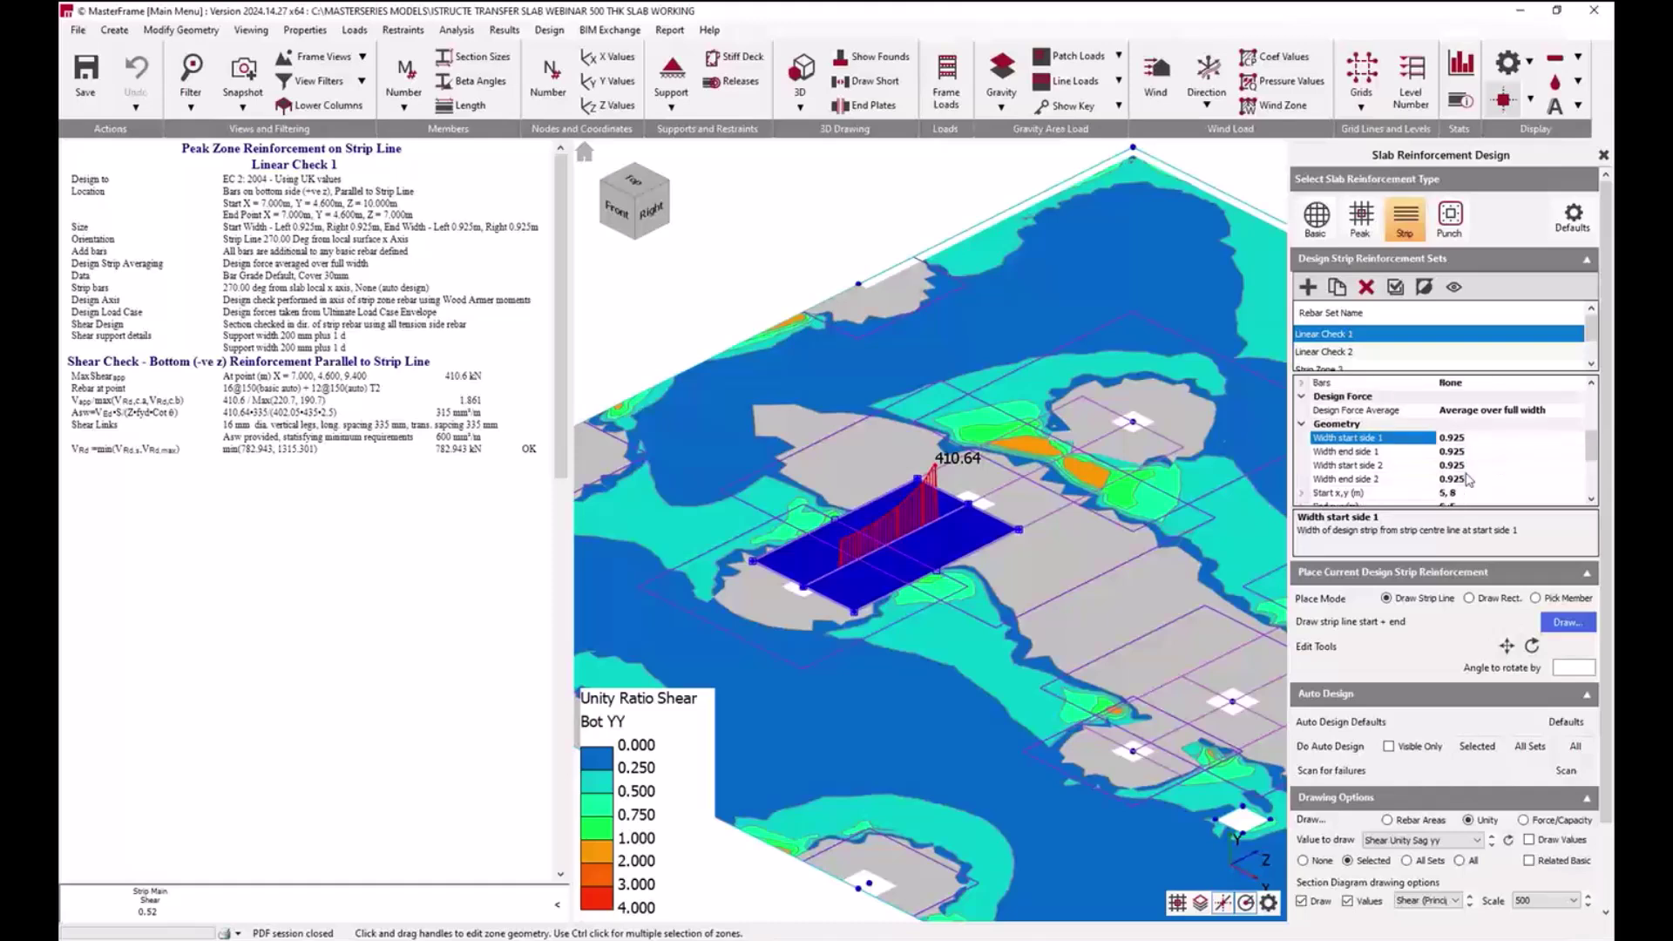
{"action": "left_click", "coordinate": [1485, 479]}
{"action": "scroll", "coordinate": [1486, 486], "scroll_direction": "down", "scroll_amount": 1}
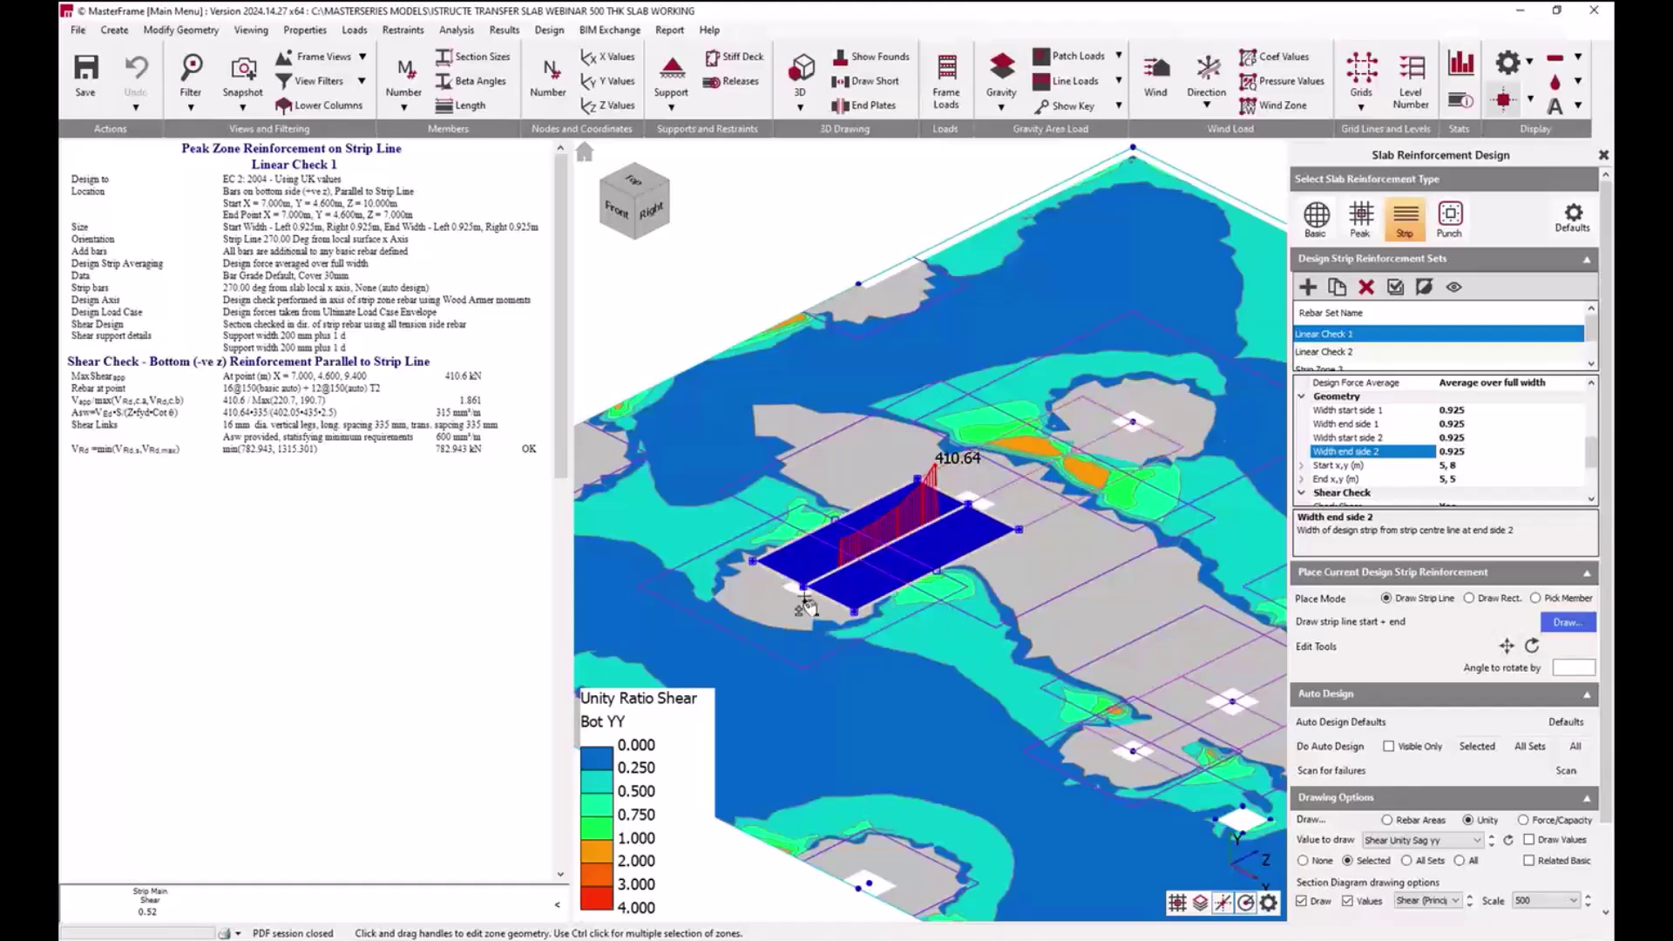
{"action": "scroll", "coordinate": [1513, 475], "scroll_direction": "down", "scroll_amount": 1}
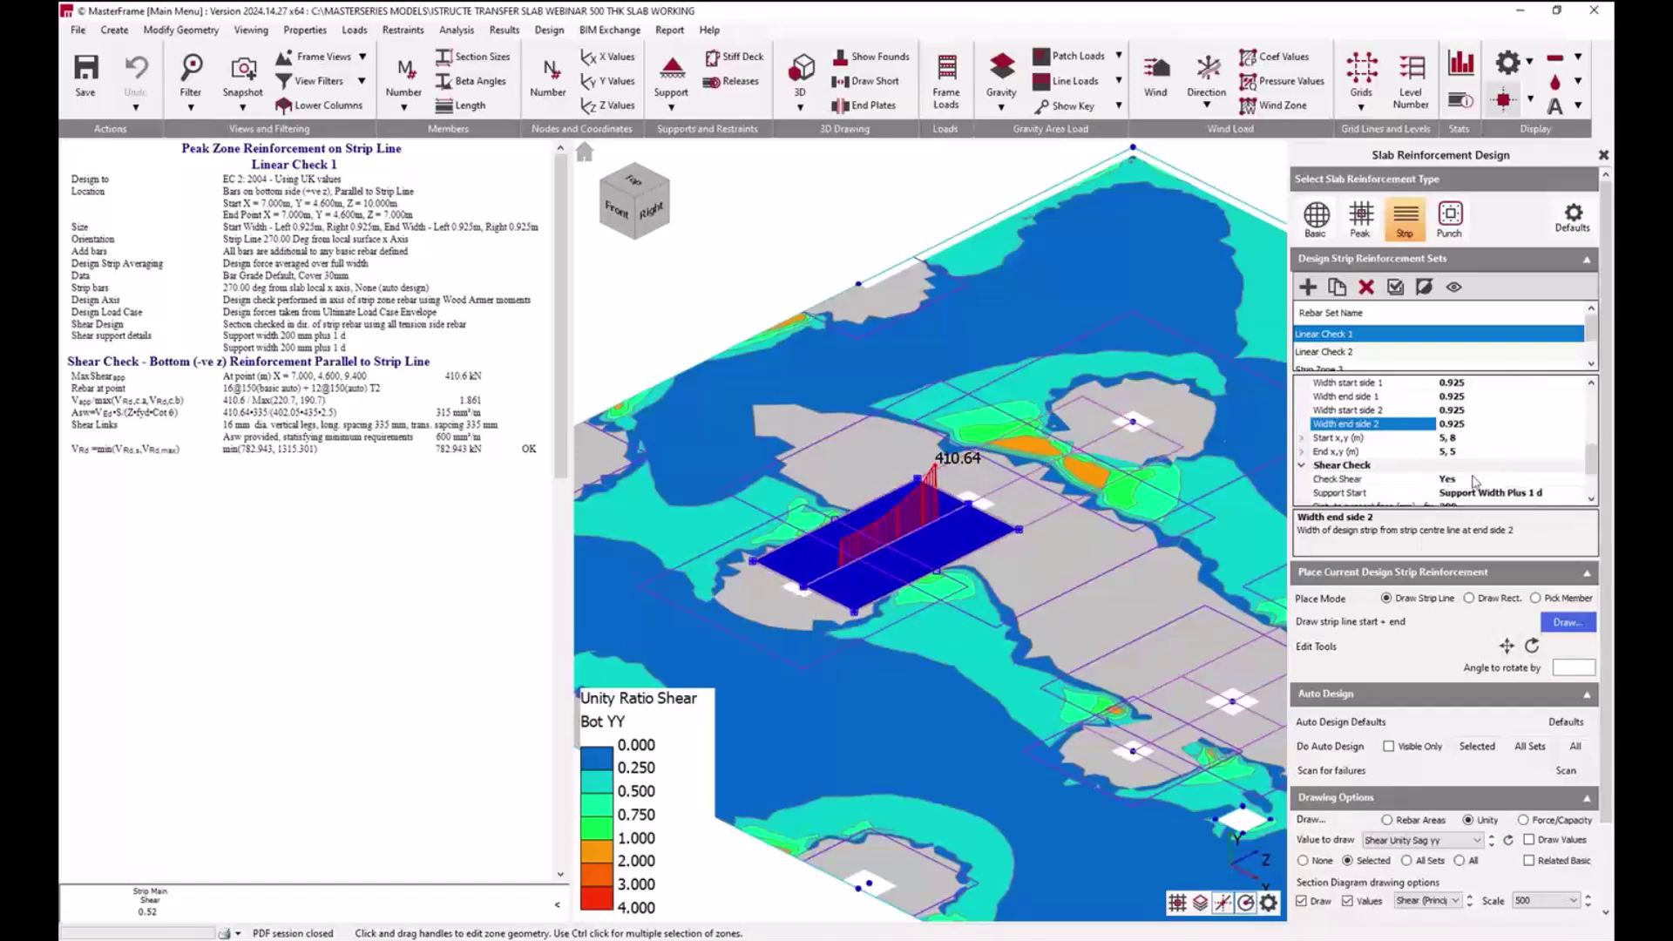
{"action": "scroll", "coordinate": [1481, 482], "scroll_direction": "down", "scroll_amount": 1}
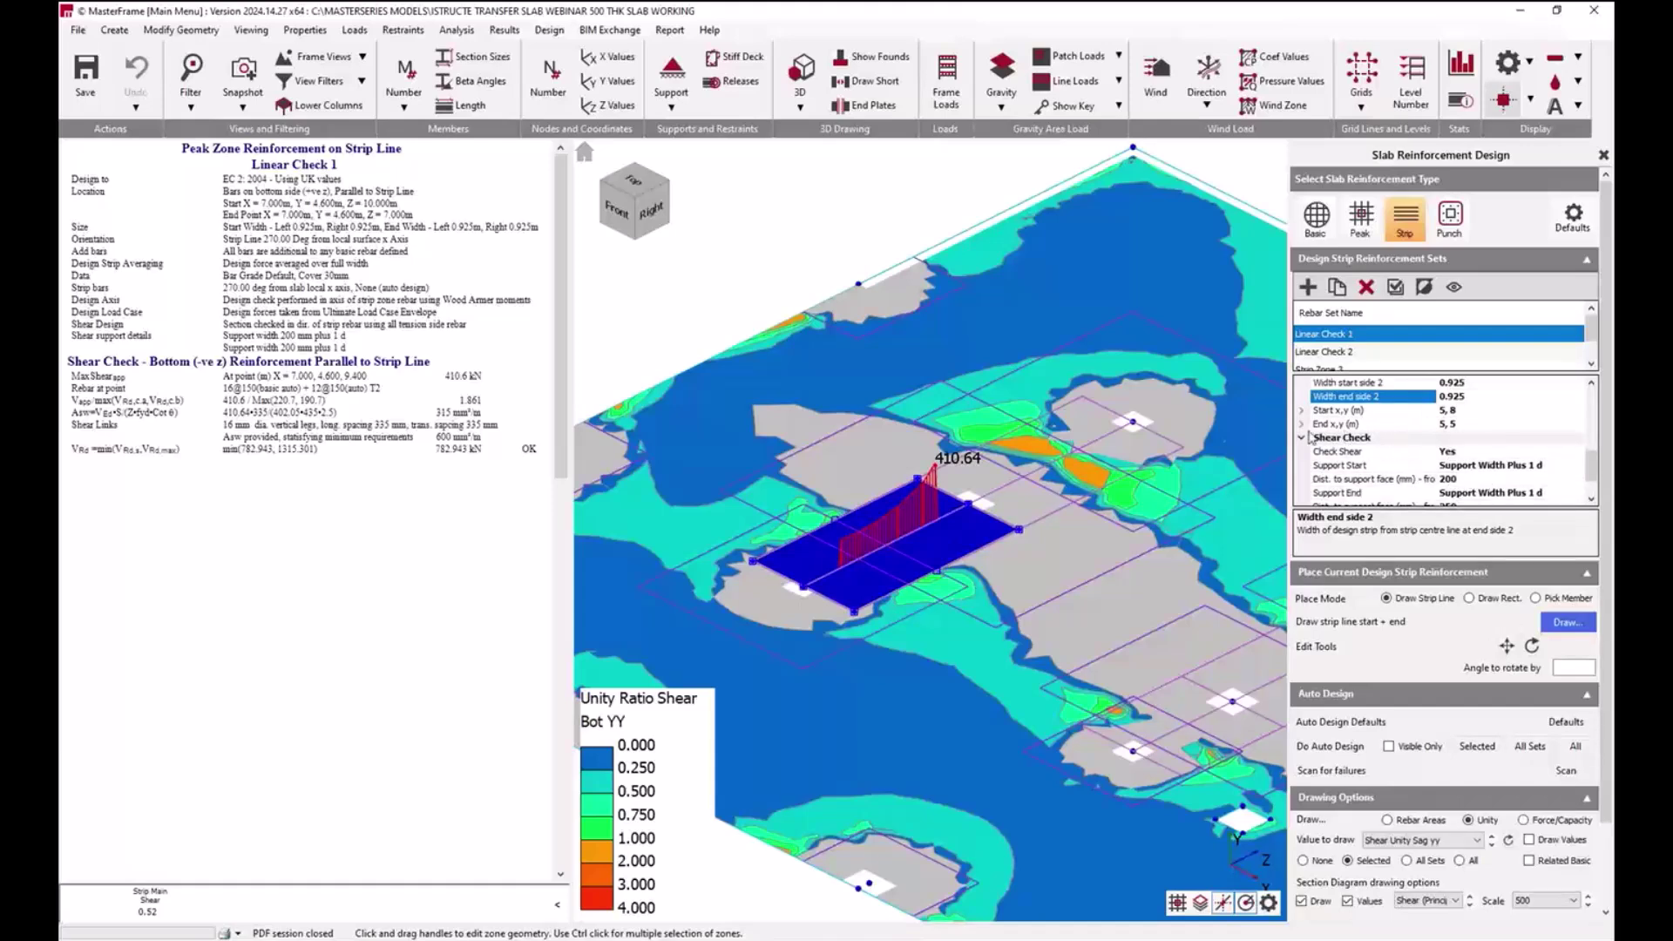
{"action": "left_click", "coordinate": [1302, 438]}
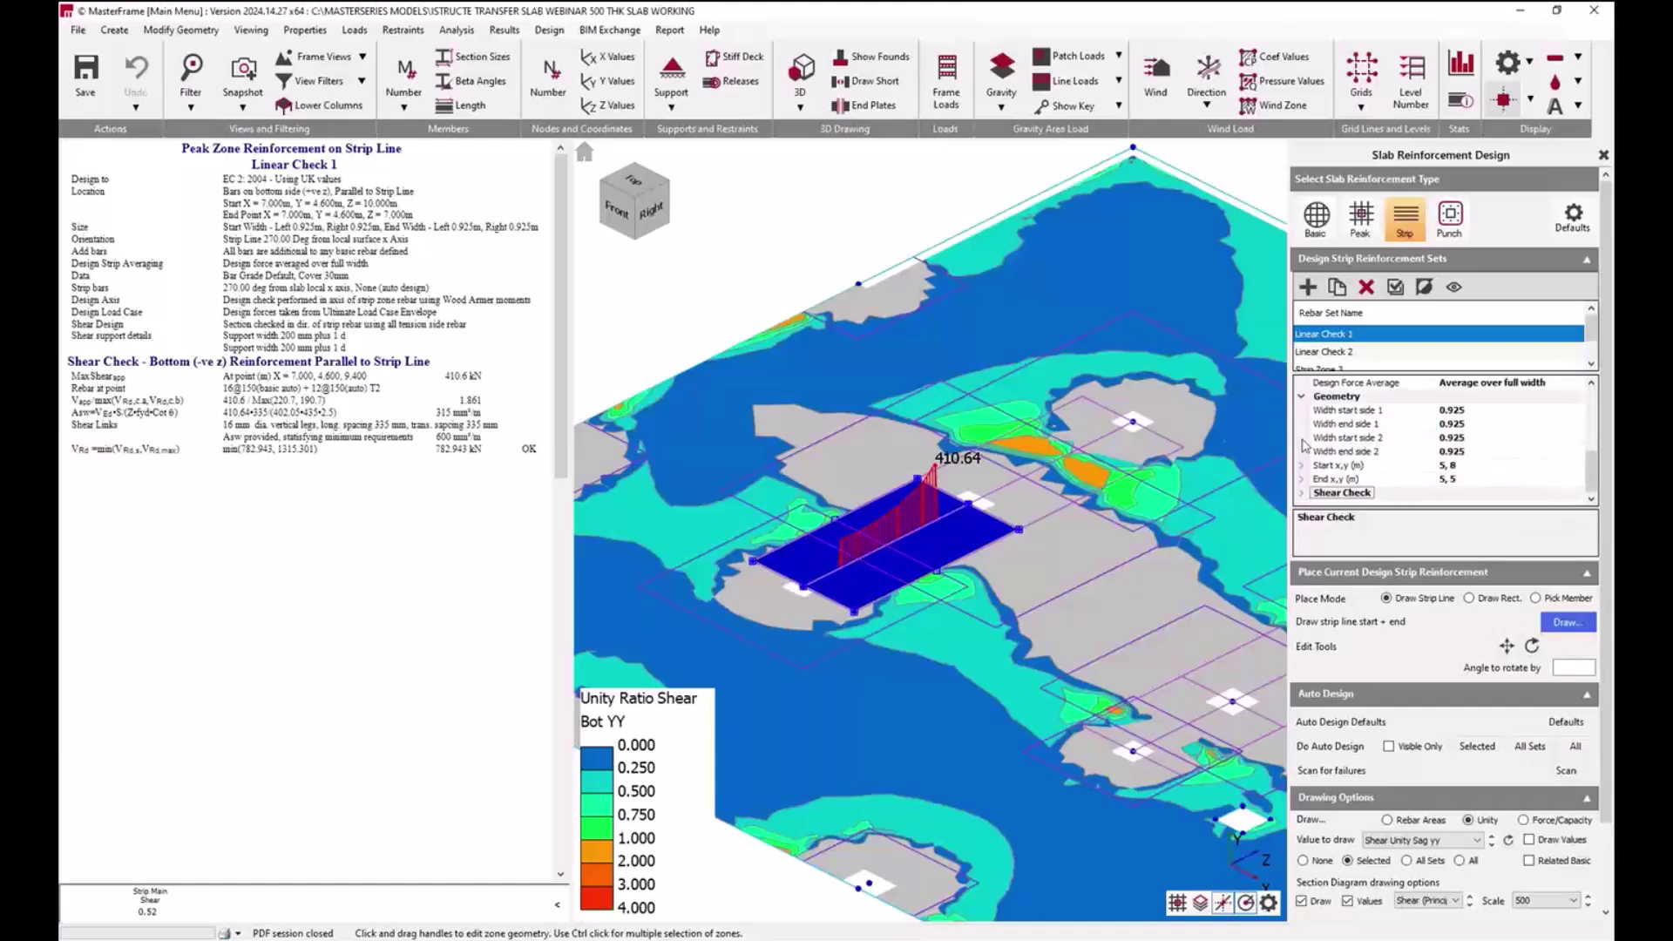
{"action": "left_click", "coordinate": [1302, 495]}
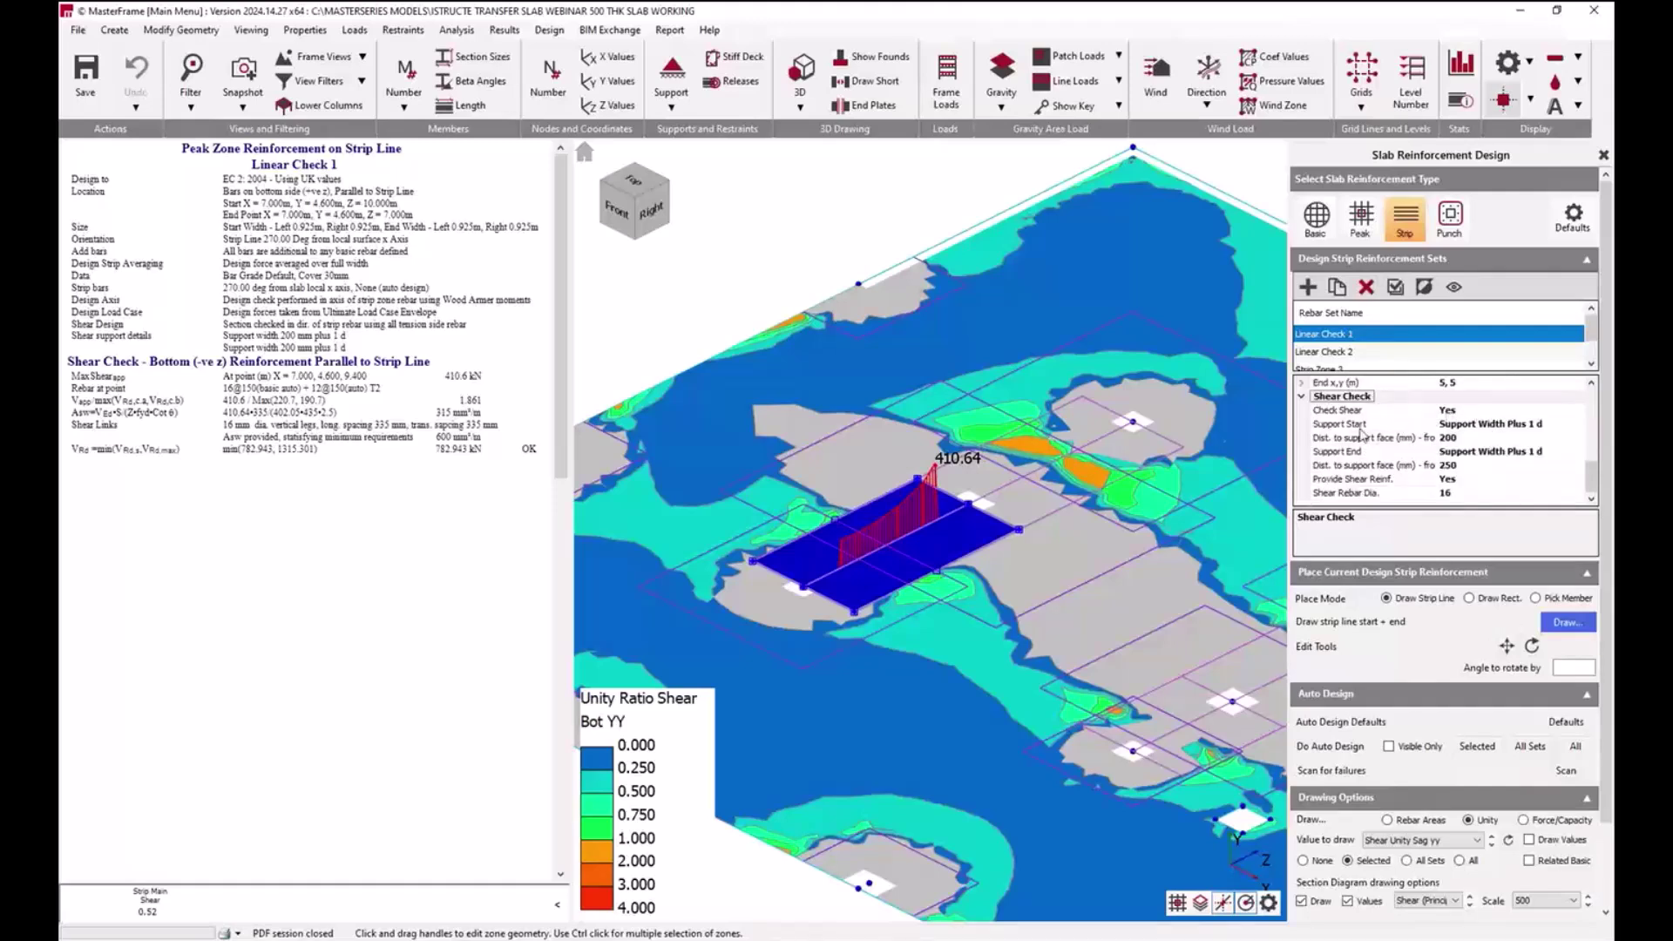
Step: Try No Support and Support Width as Linear Check 1's support start condition, and restore Support Width Plus 1 d
{"action": "left_click", "coordinate": [1479, 427]}
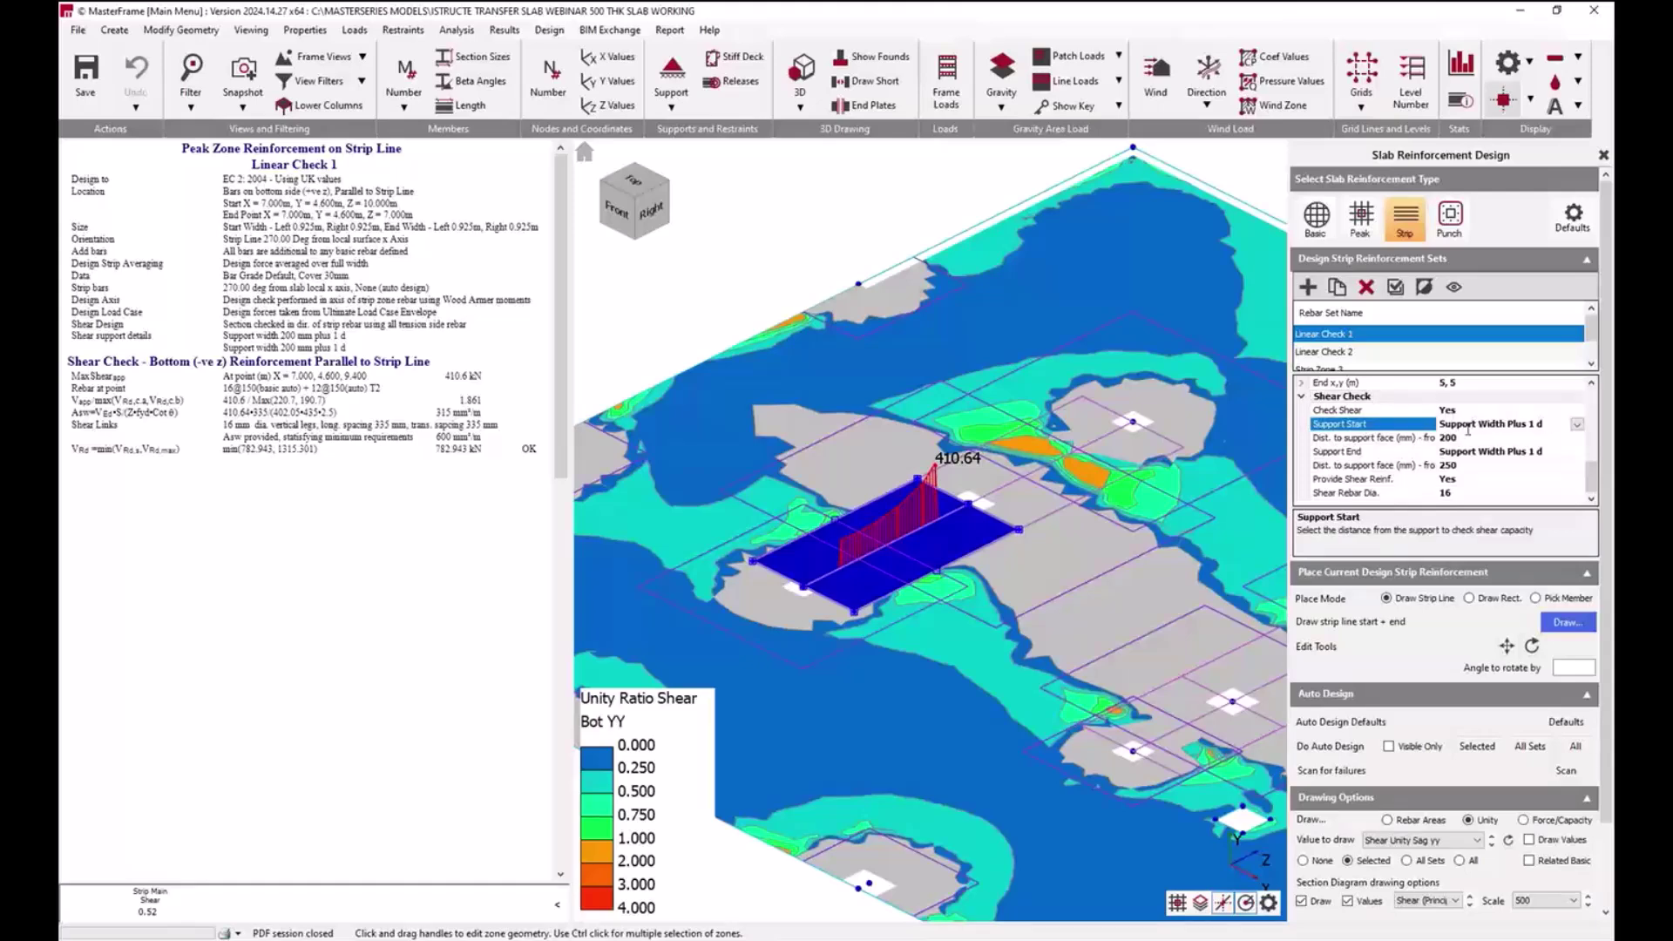
{"action": "left_click", "coordinate": [1576, 424]}
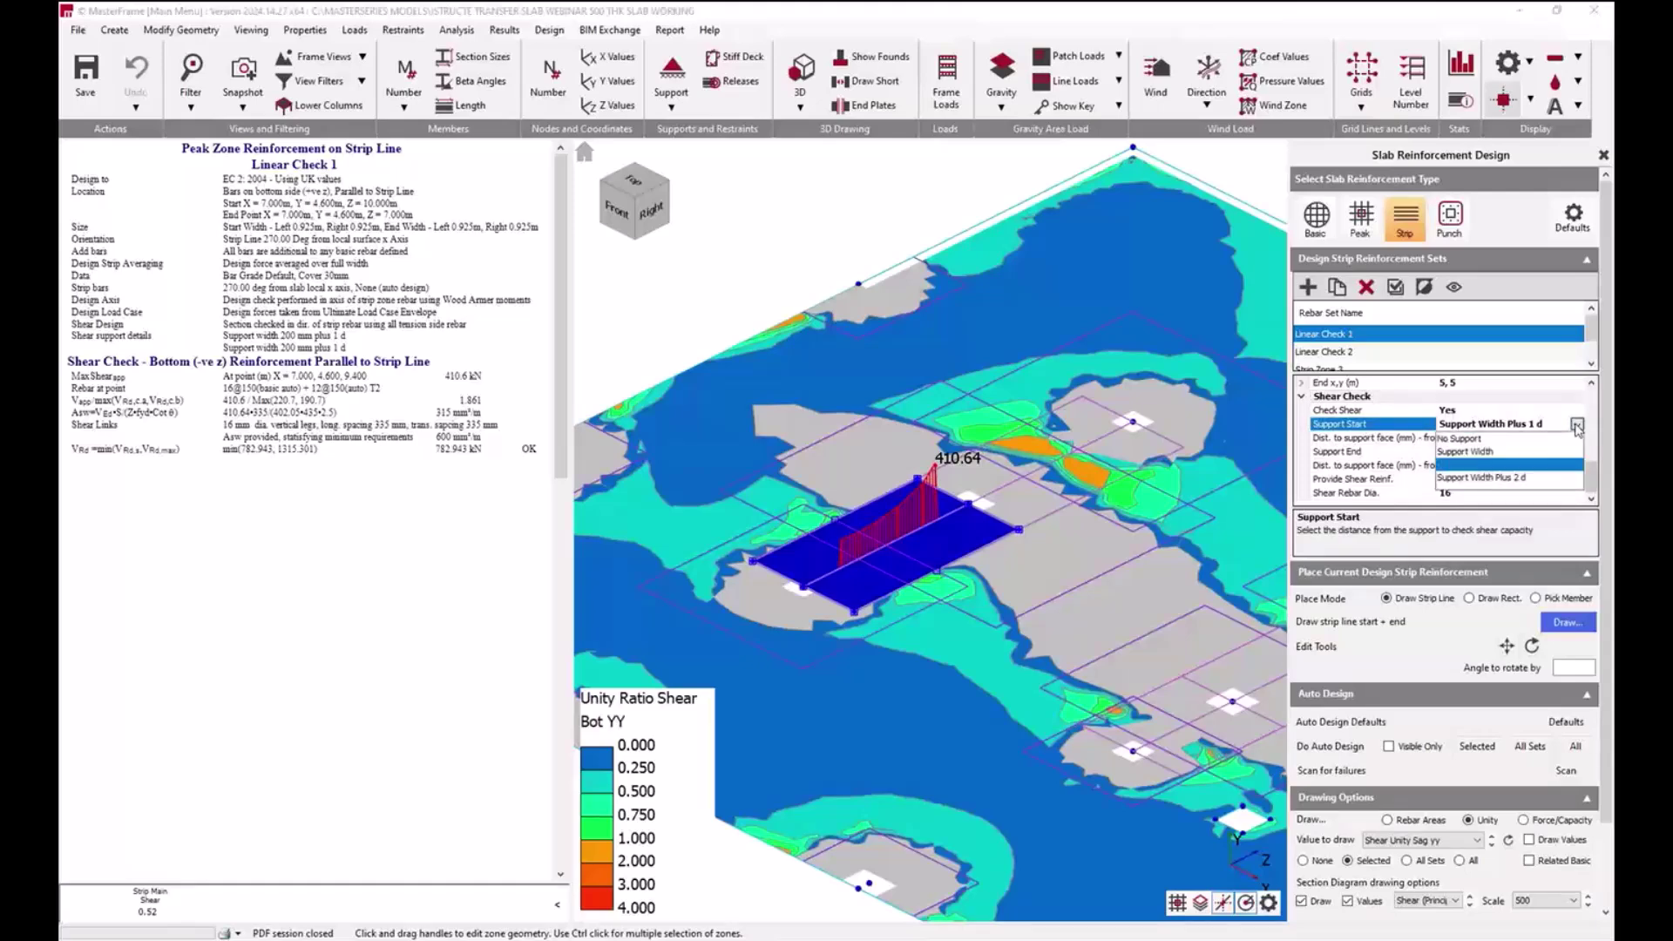
{"action": "left_click", "coordinate": [1521, 438]}
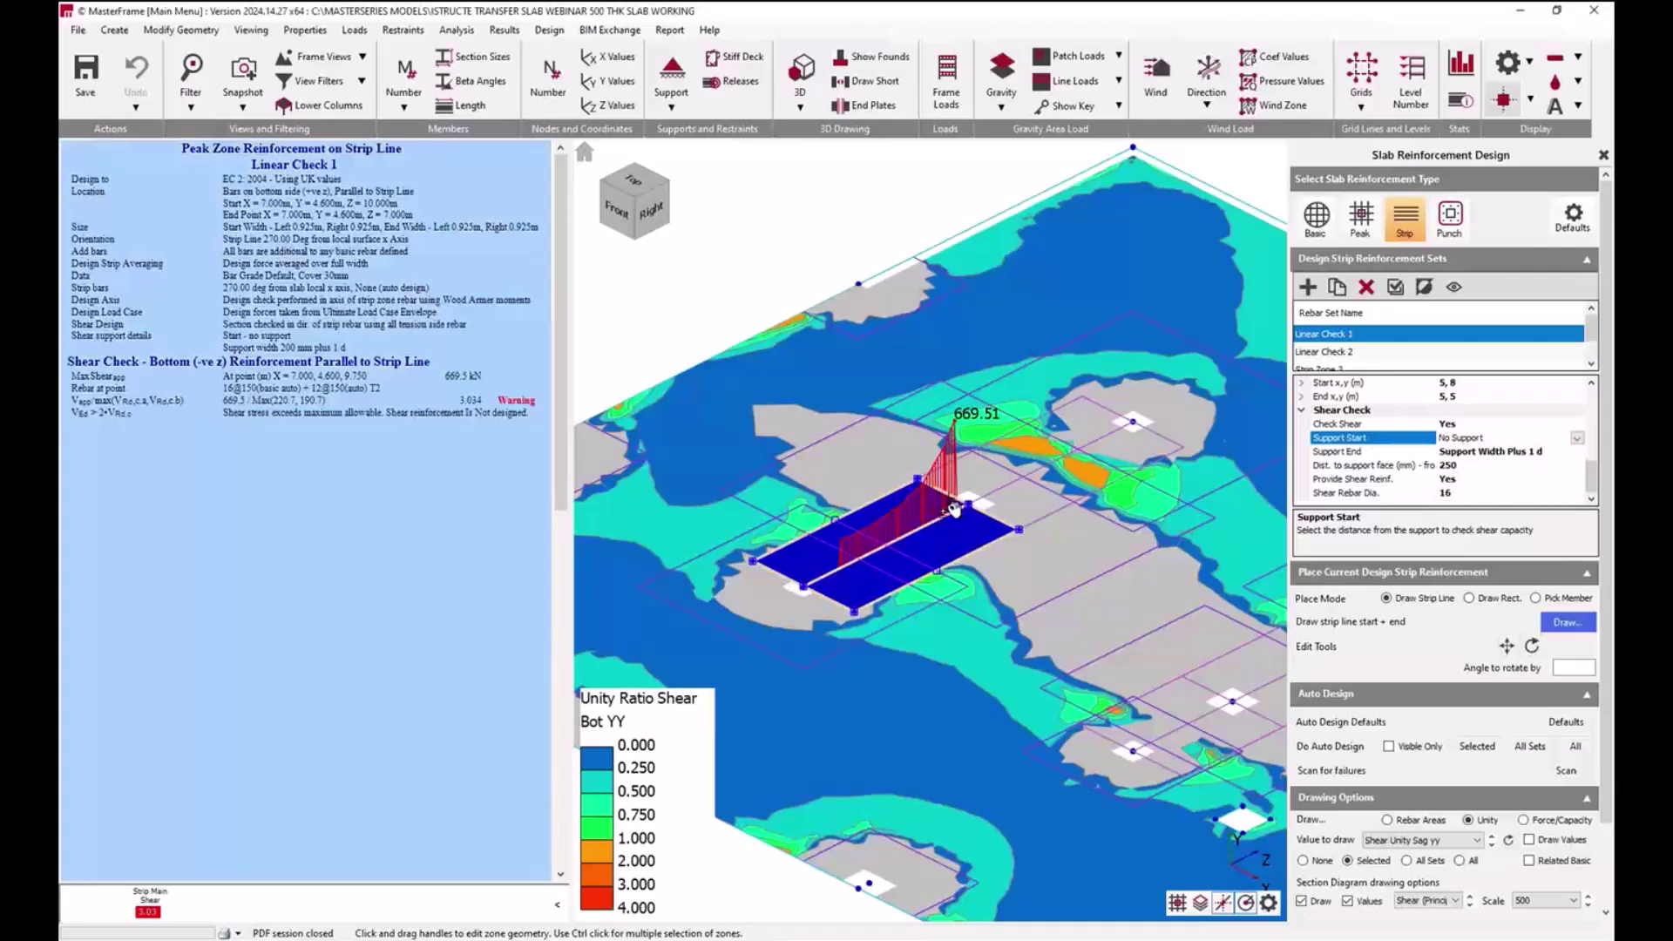
{"action": "left_click", "coordinate": [1579, 441]}
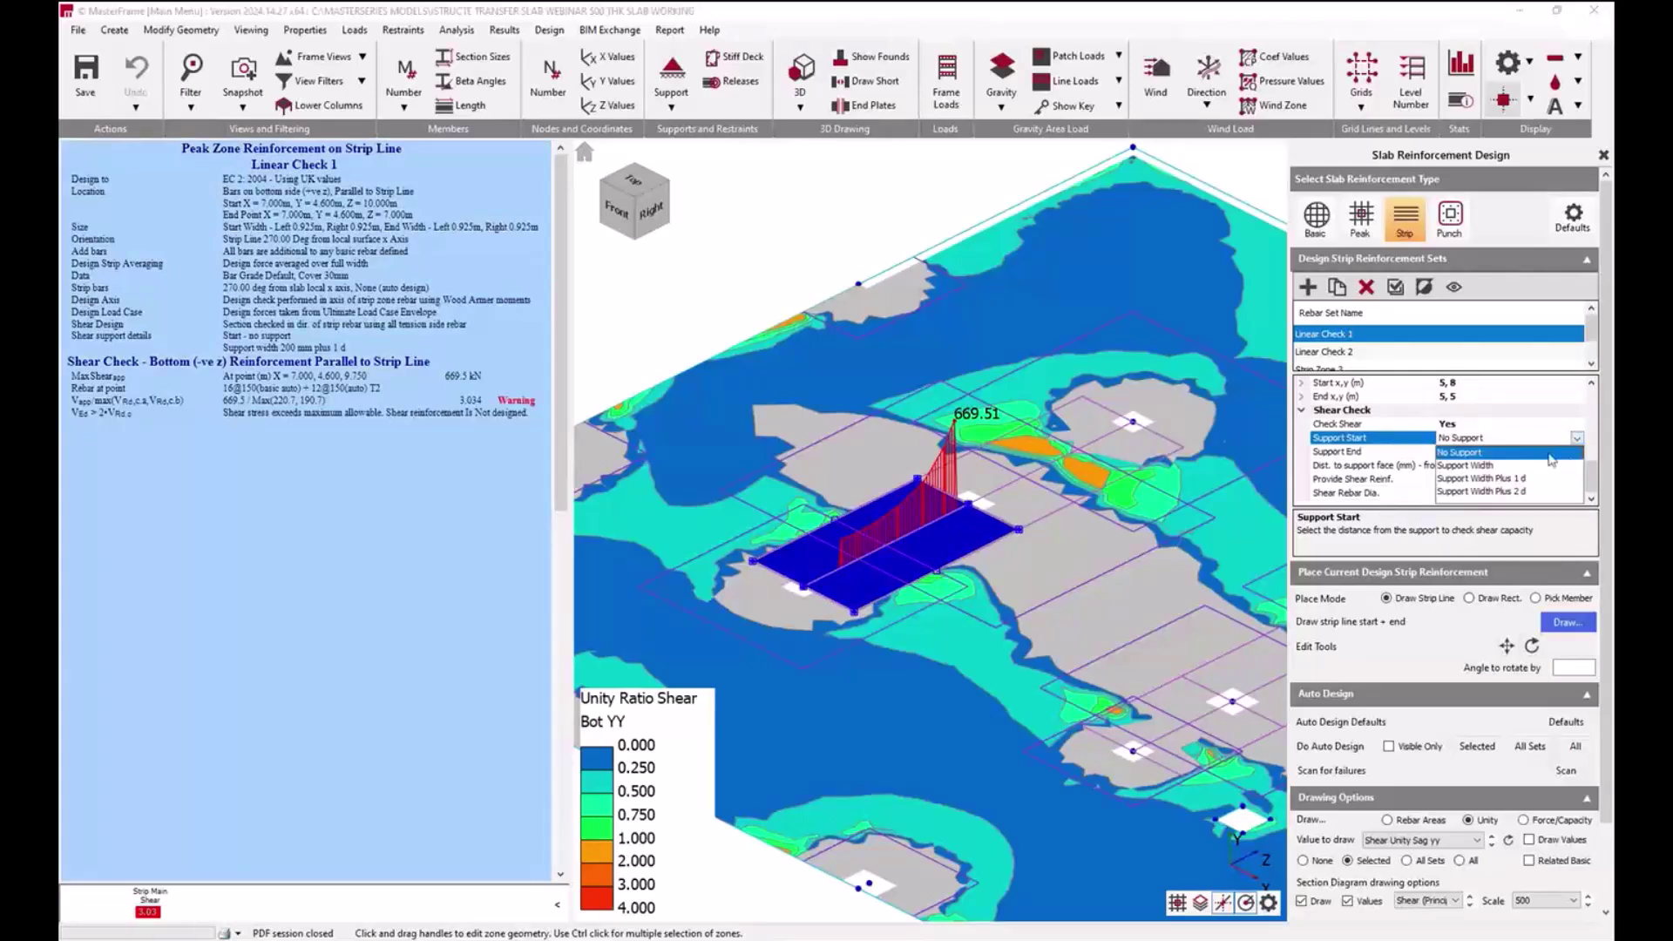
{"action": "left_click", "coordinate": [1499, 465]}
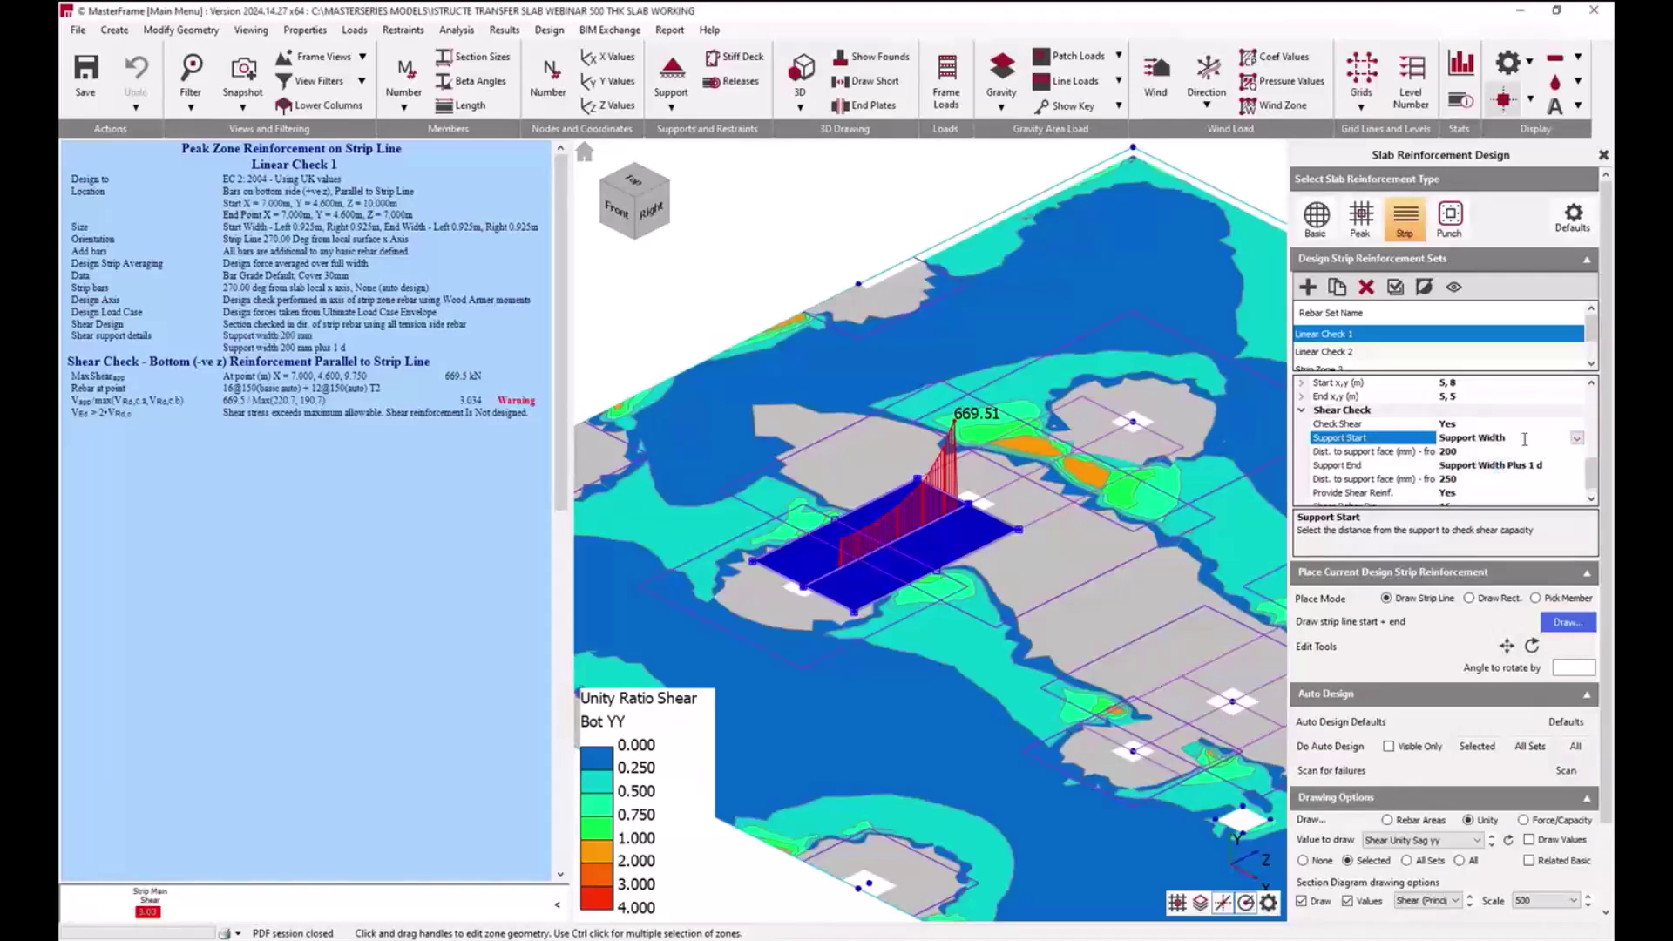
{"action": "left_click", "coordinate": [1469, 451]}
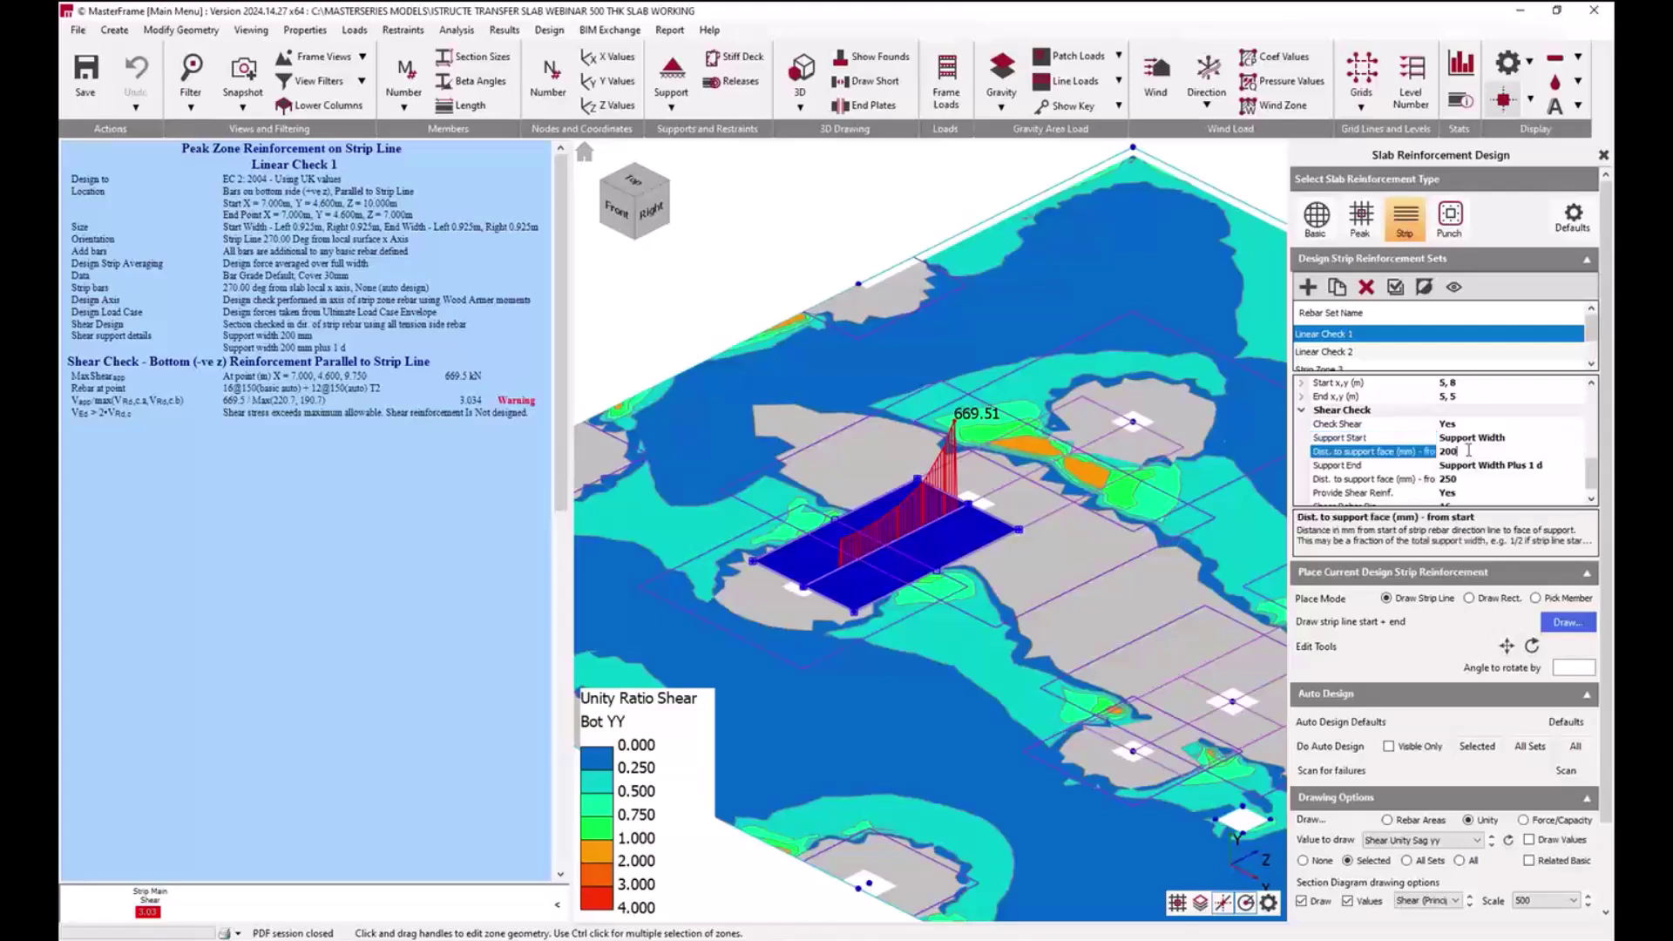
{"action": "left_click", "coordinate": [1576, 439]}
{"action": "left_click", "coordinate": [1577, 439]}
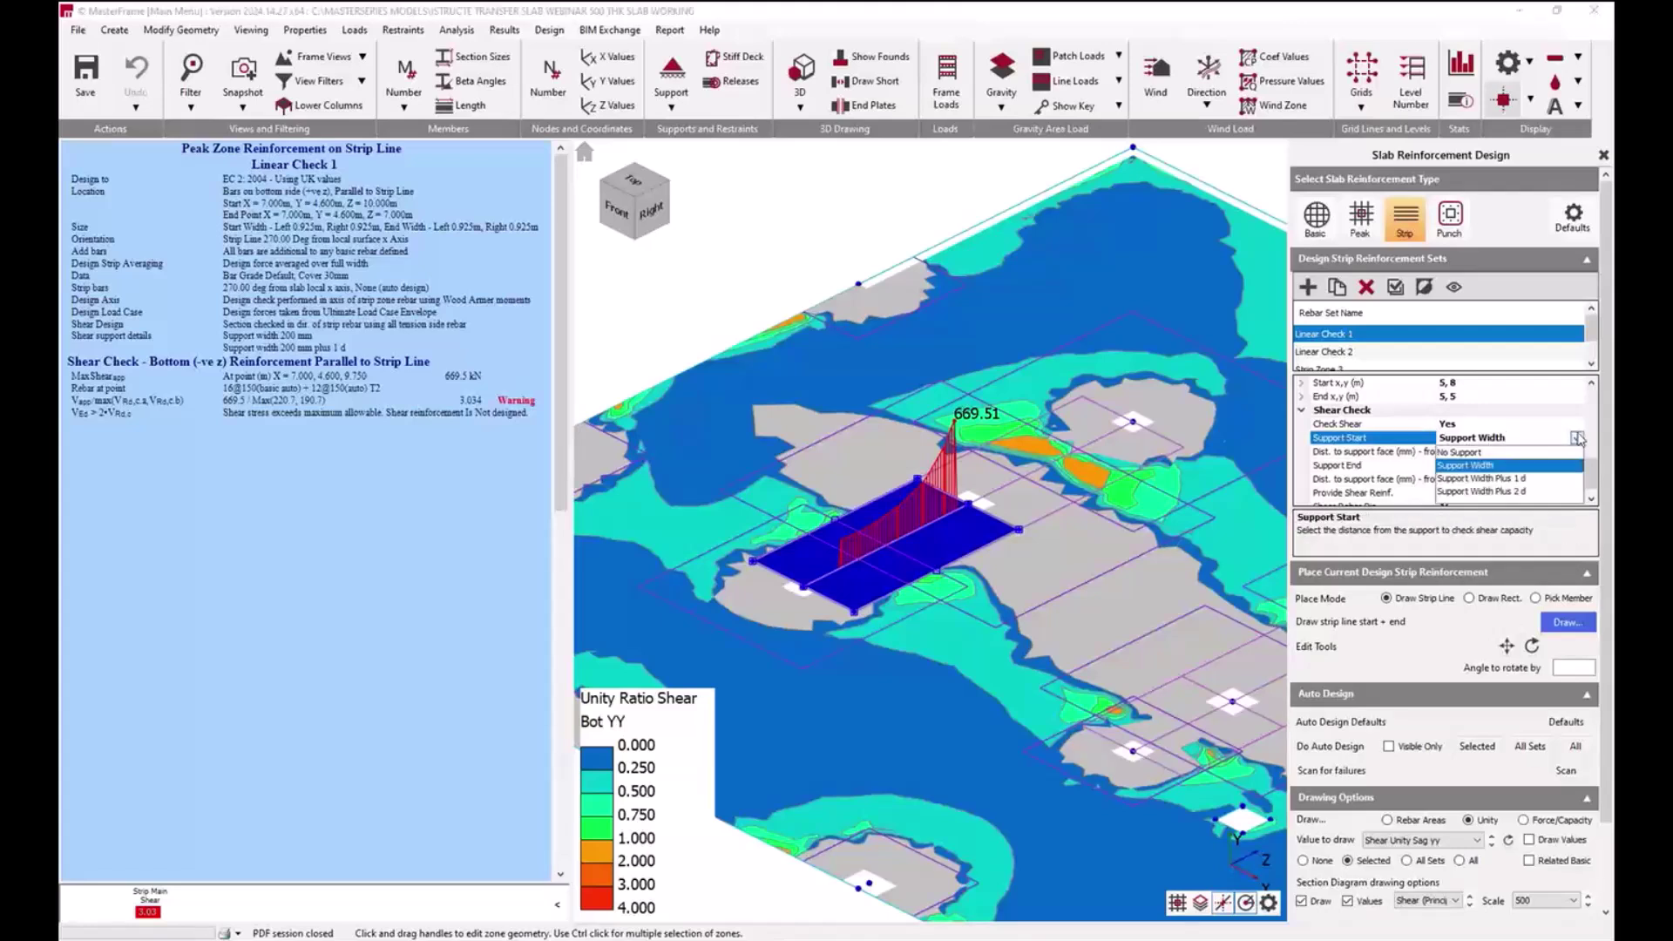
{"action": "left_click", "coordinate": [1515, 478]}
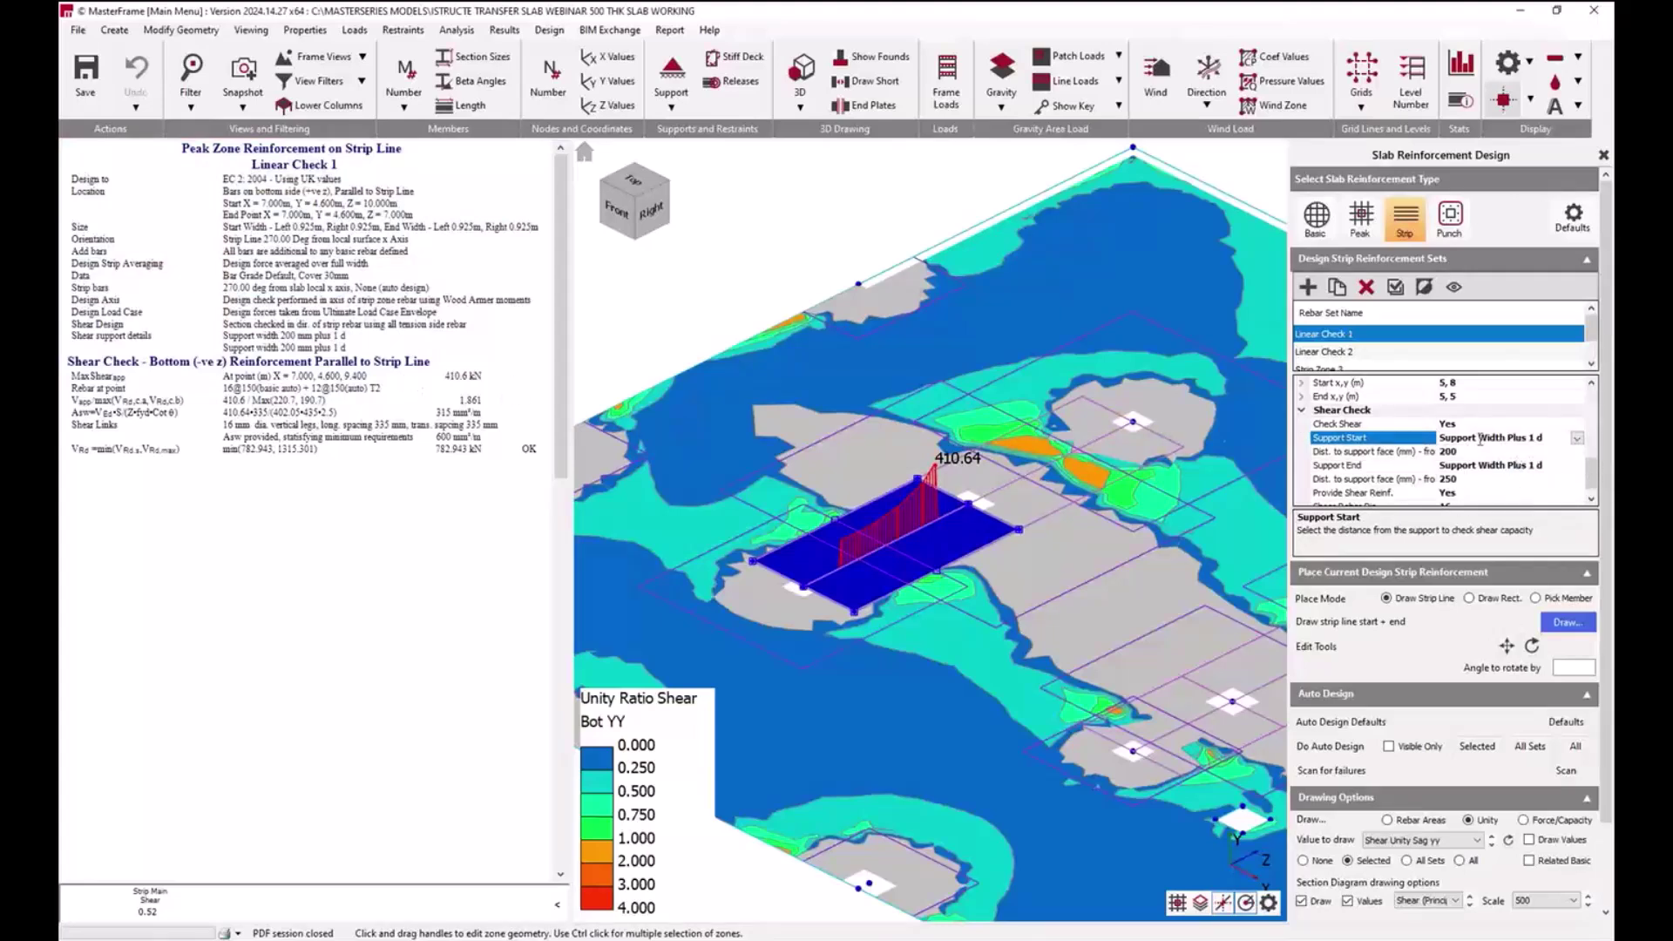
Step: Inspect Linear Check 1's distances to the support face from the start and from the end of the strip
{"action": "left_click", "coordinate": [1504, 453]}
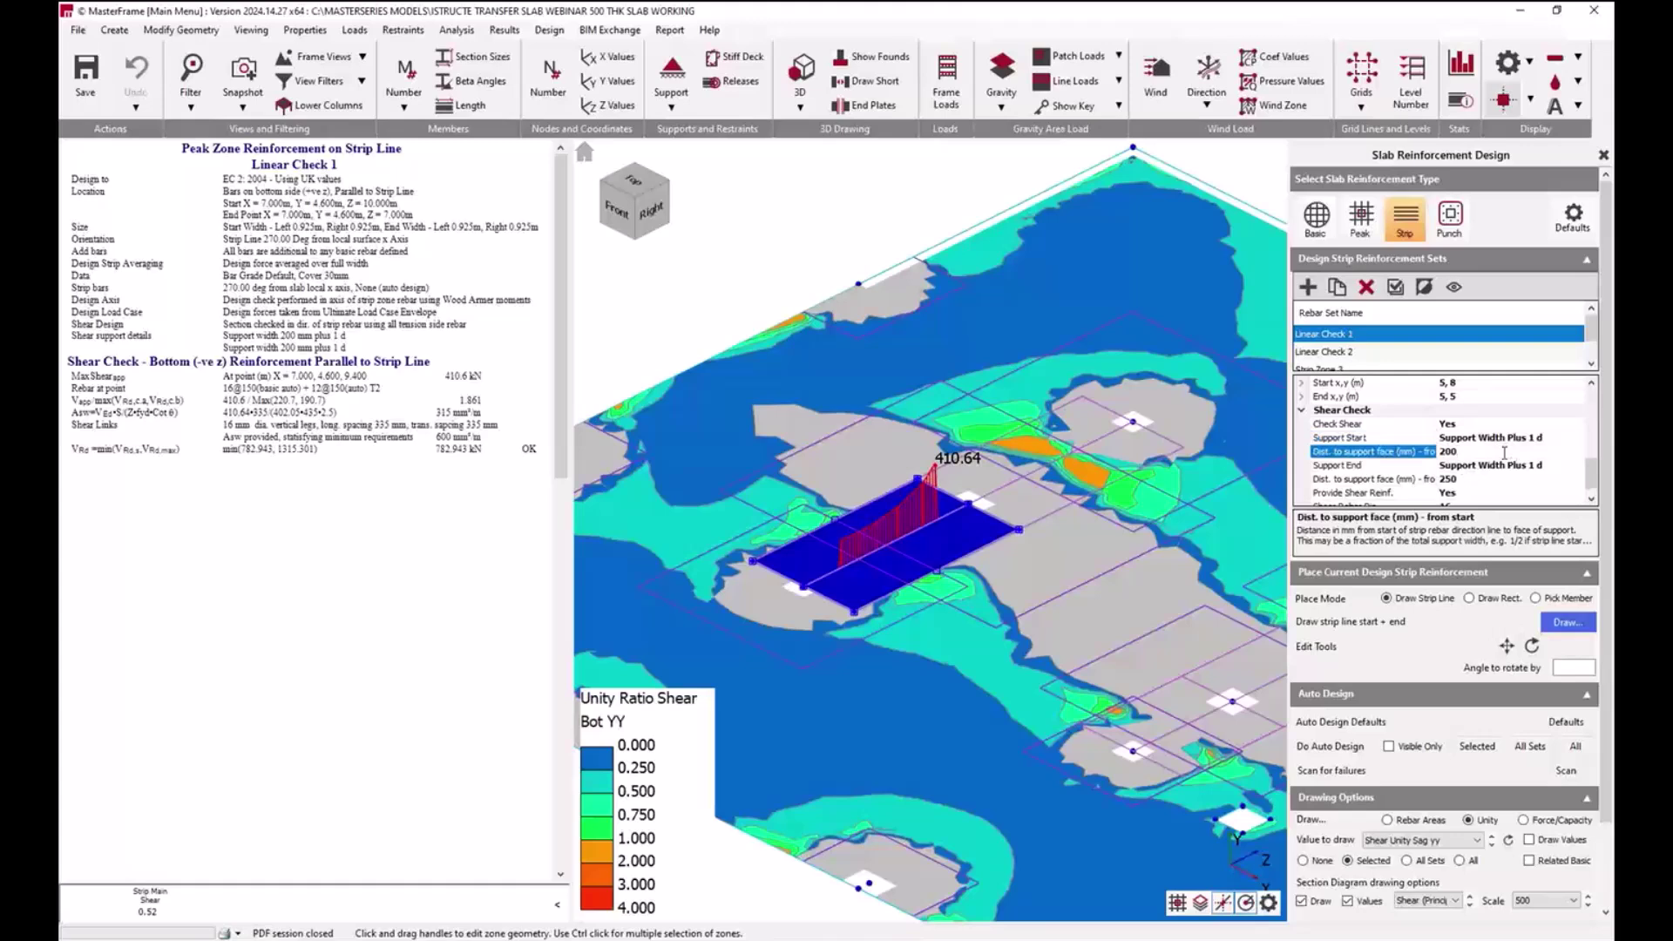
{"action": "key", "text": "Return"}
{"action": "left_click_drag", "start_coordinate": [1590, 472], "coordinate": [1591, 478]}
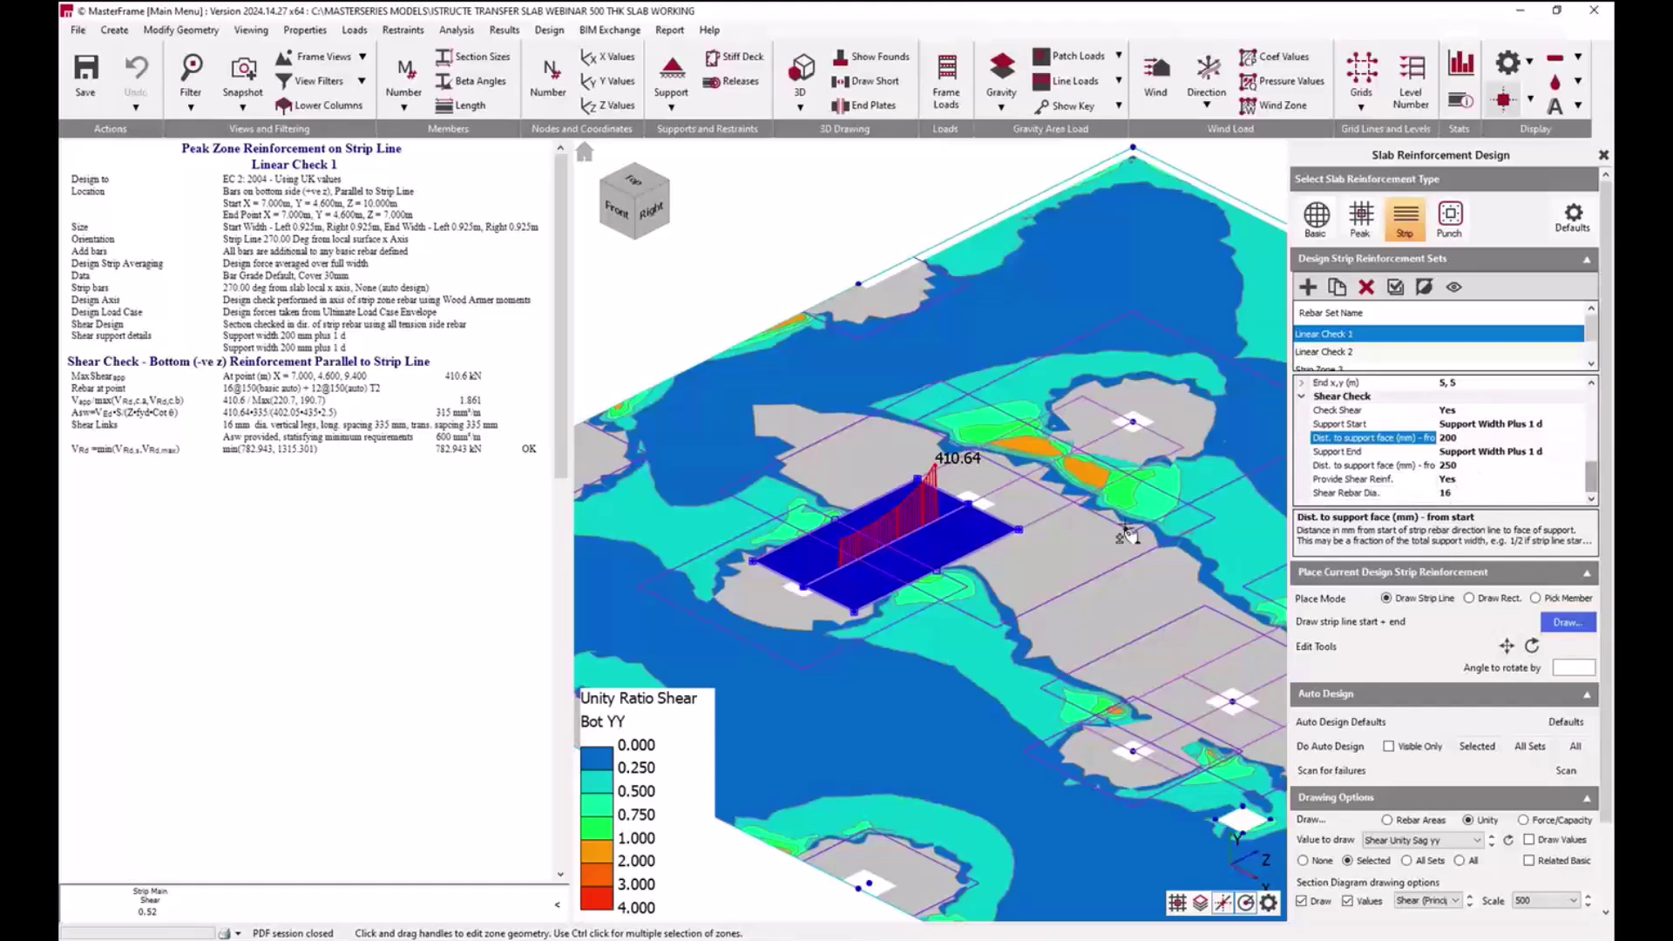
{"action": "left_click", "coordinate": [1514, 464]}
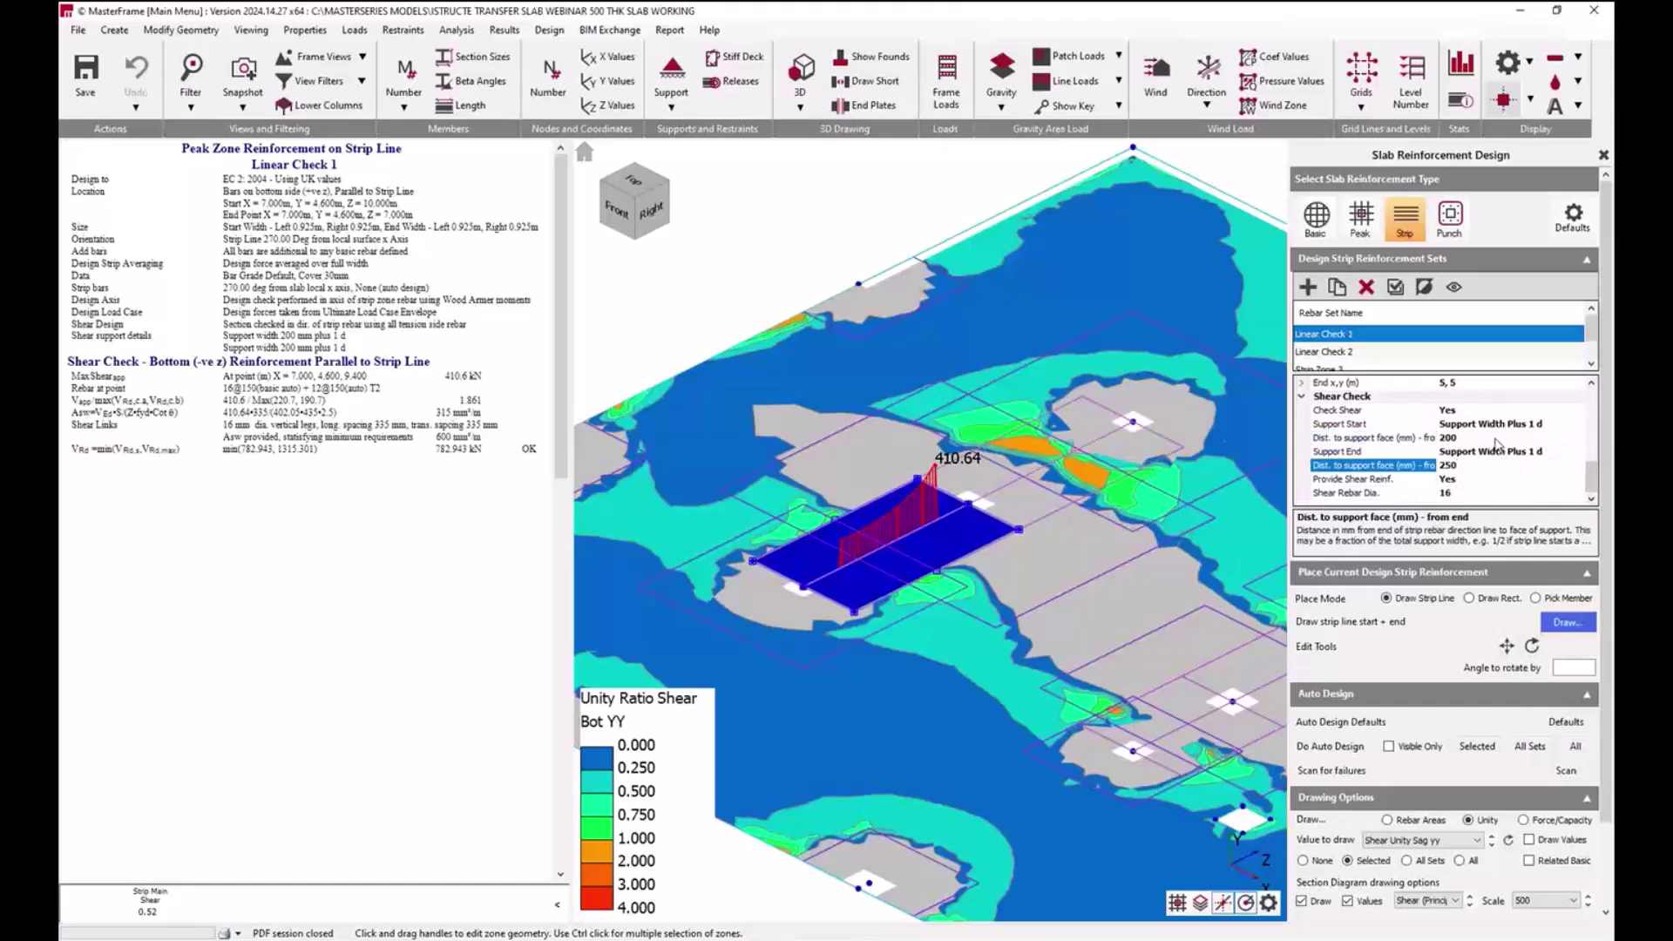
{"action": "left_click", "coordinate": [1496, 439]}
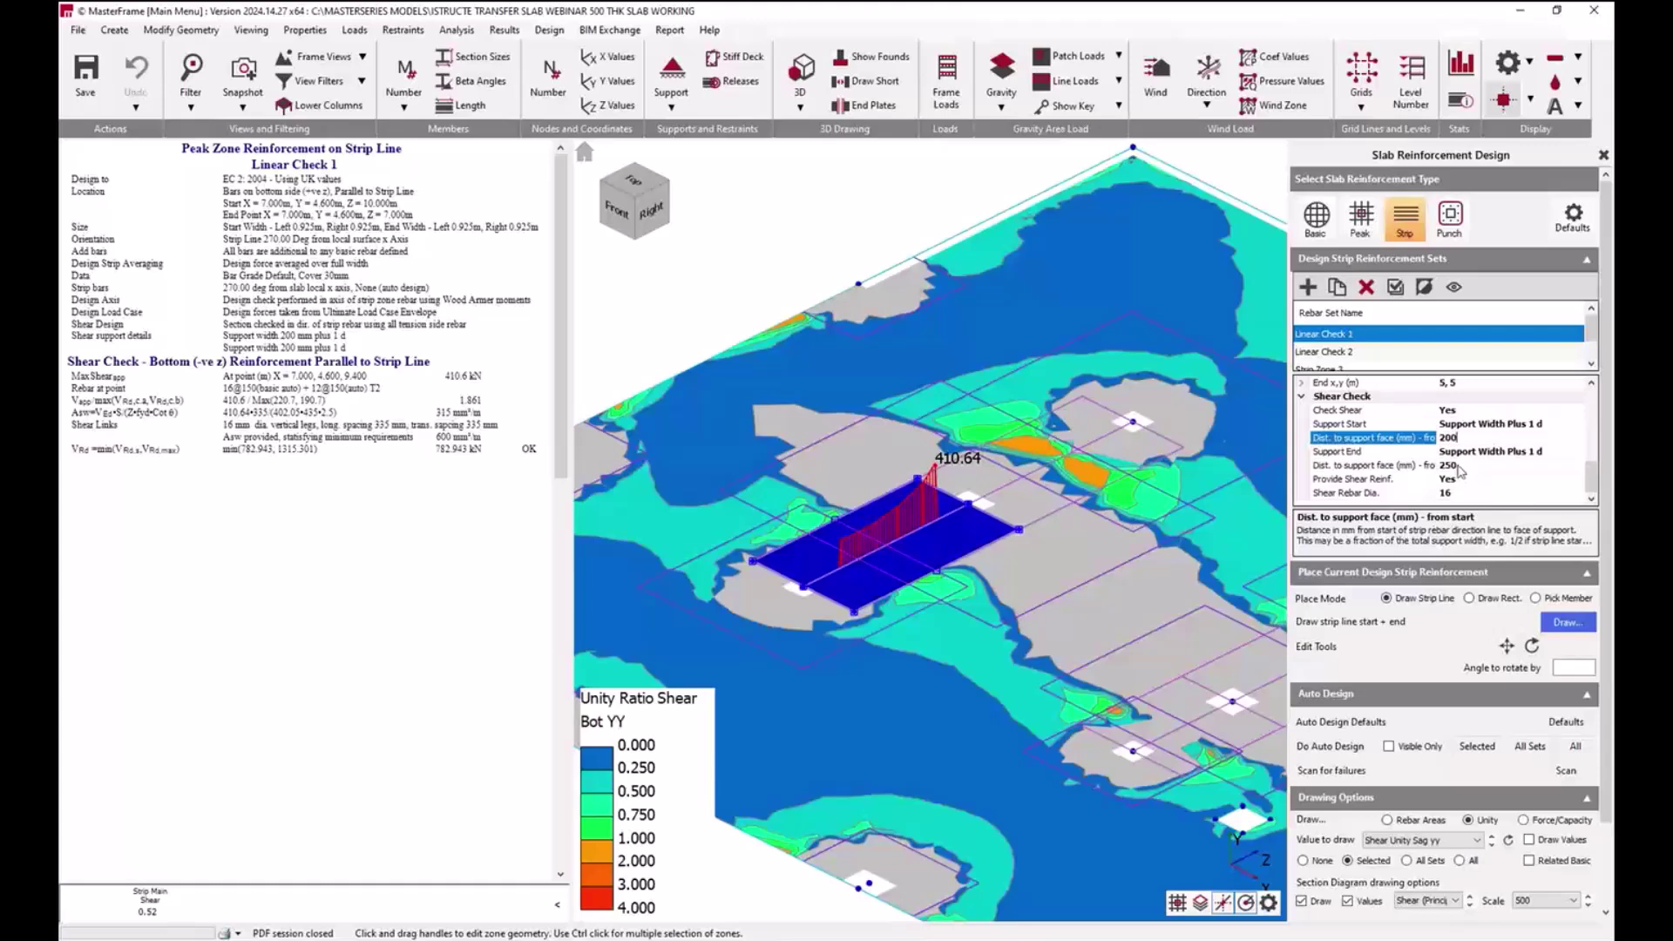
{"action": "left_click", "coordinate": [1465, 467]}
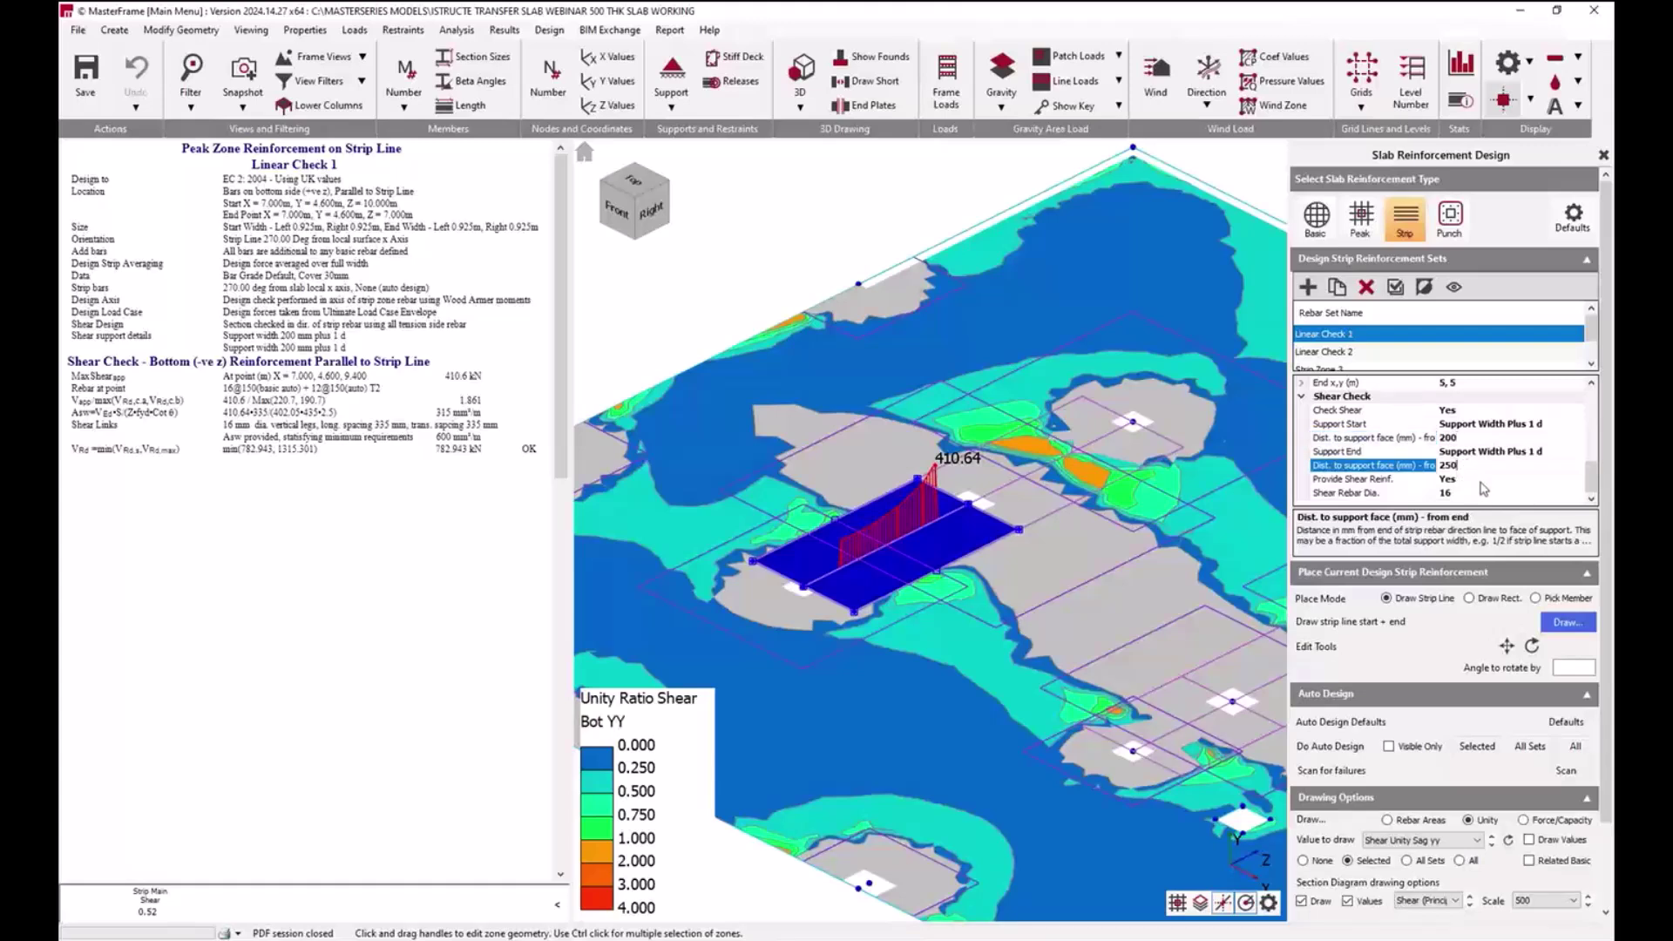
Step: Try Linear Check 1's shear check with Provide Shear Reinf. set to No, and restore it to Yes
{"action": "double_click", "coordinate": [1480, 482]}
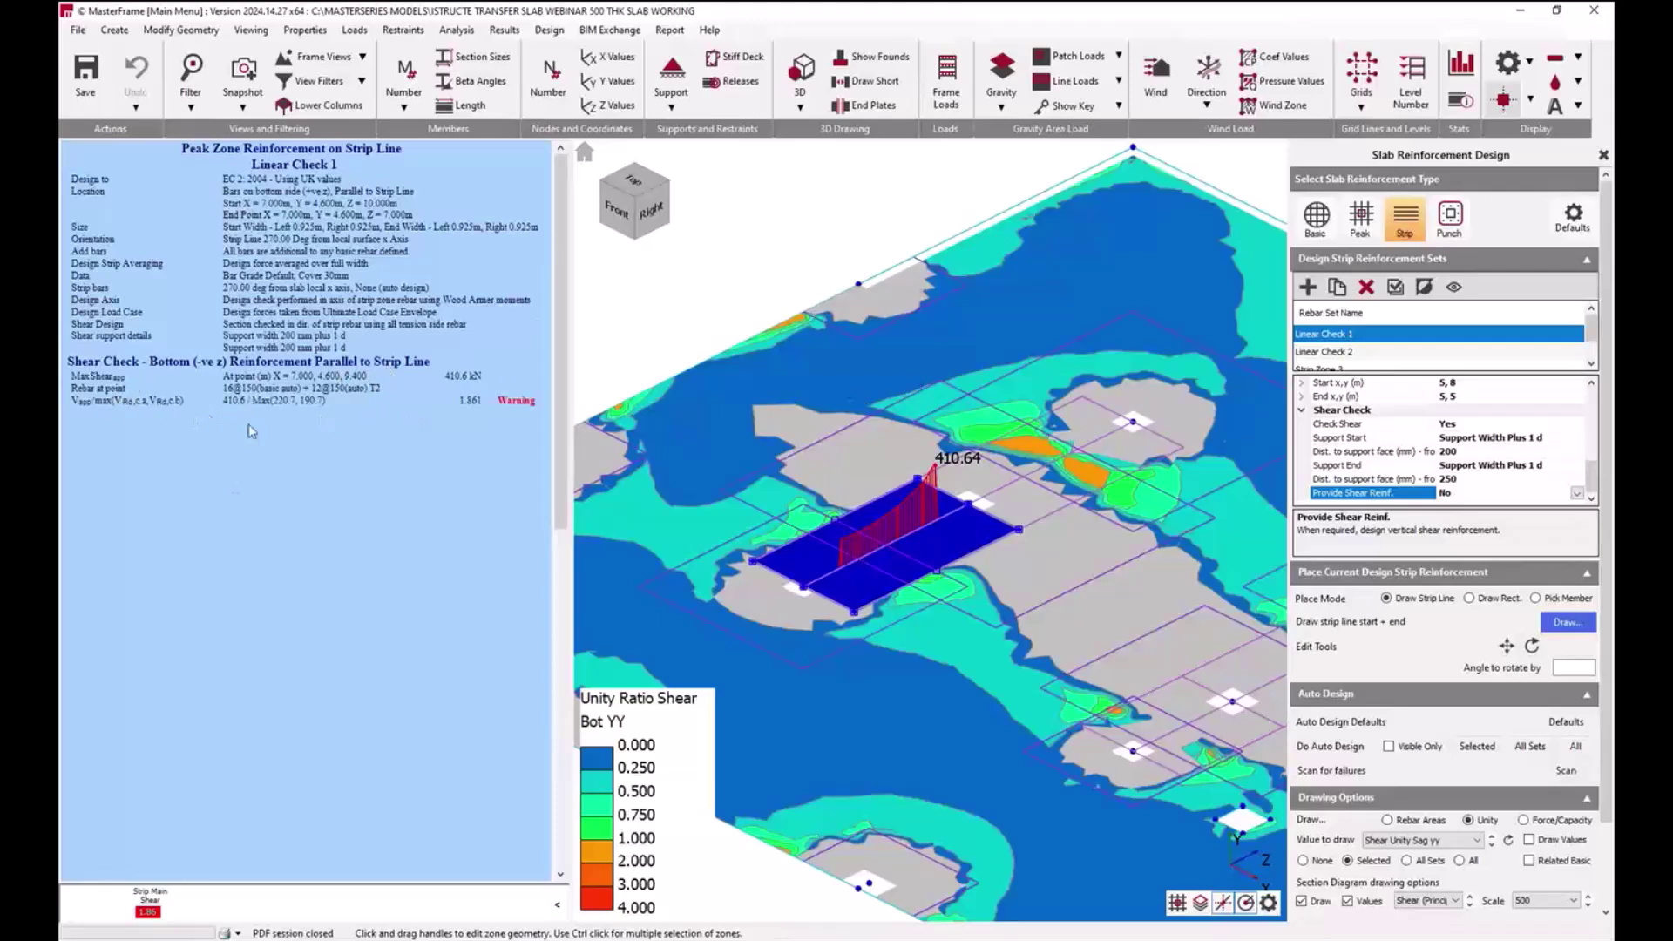
{"action": "left_click", "coordinate": [1498, 492]}
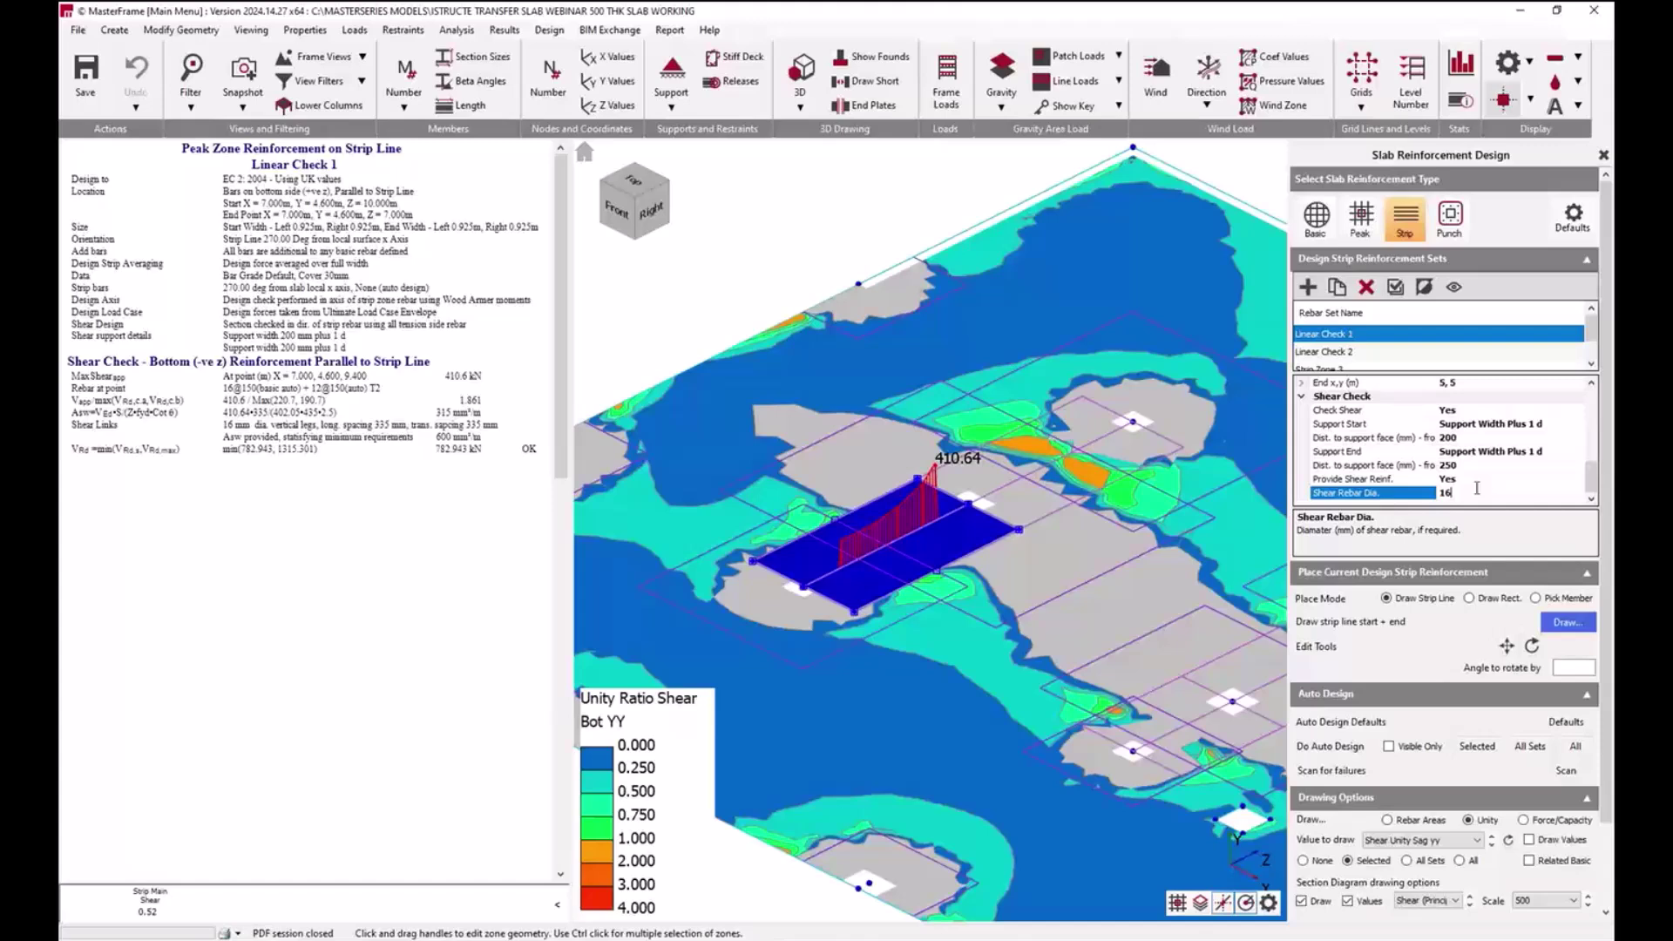
Step: Compare Planted Column 1's punching shear reinforcement layout with Linear Check 1's shear links, and switch to the transfer slab guidance PDF
{"action": "left_click", "coordinate": [1450, 218]}
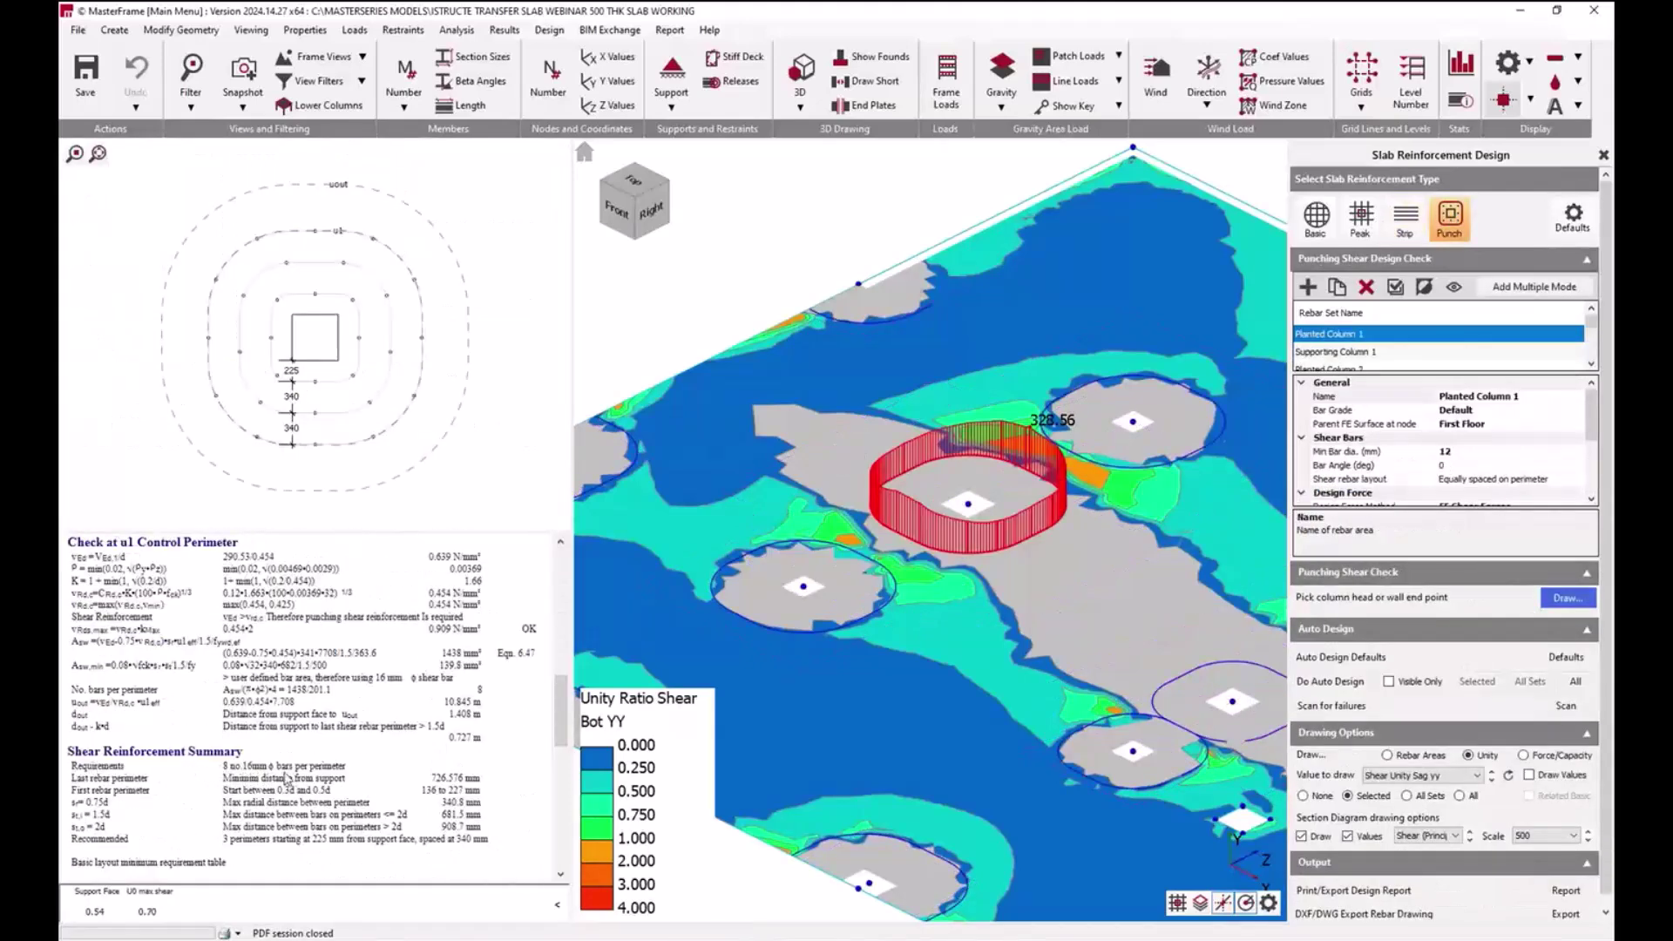
{"action": "scroll", "coordinate": [301, 778], "scroll_direction": "down", "scroll_amount": 3}
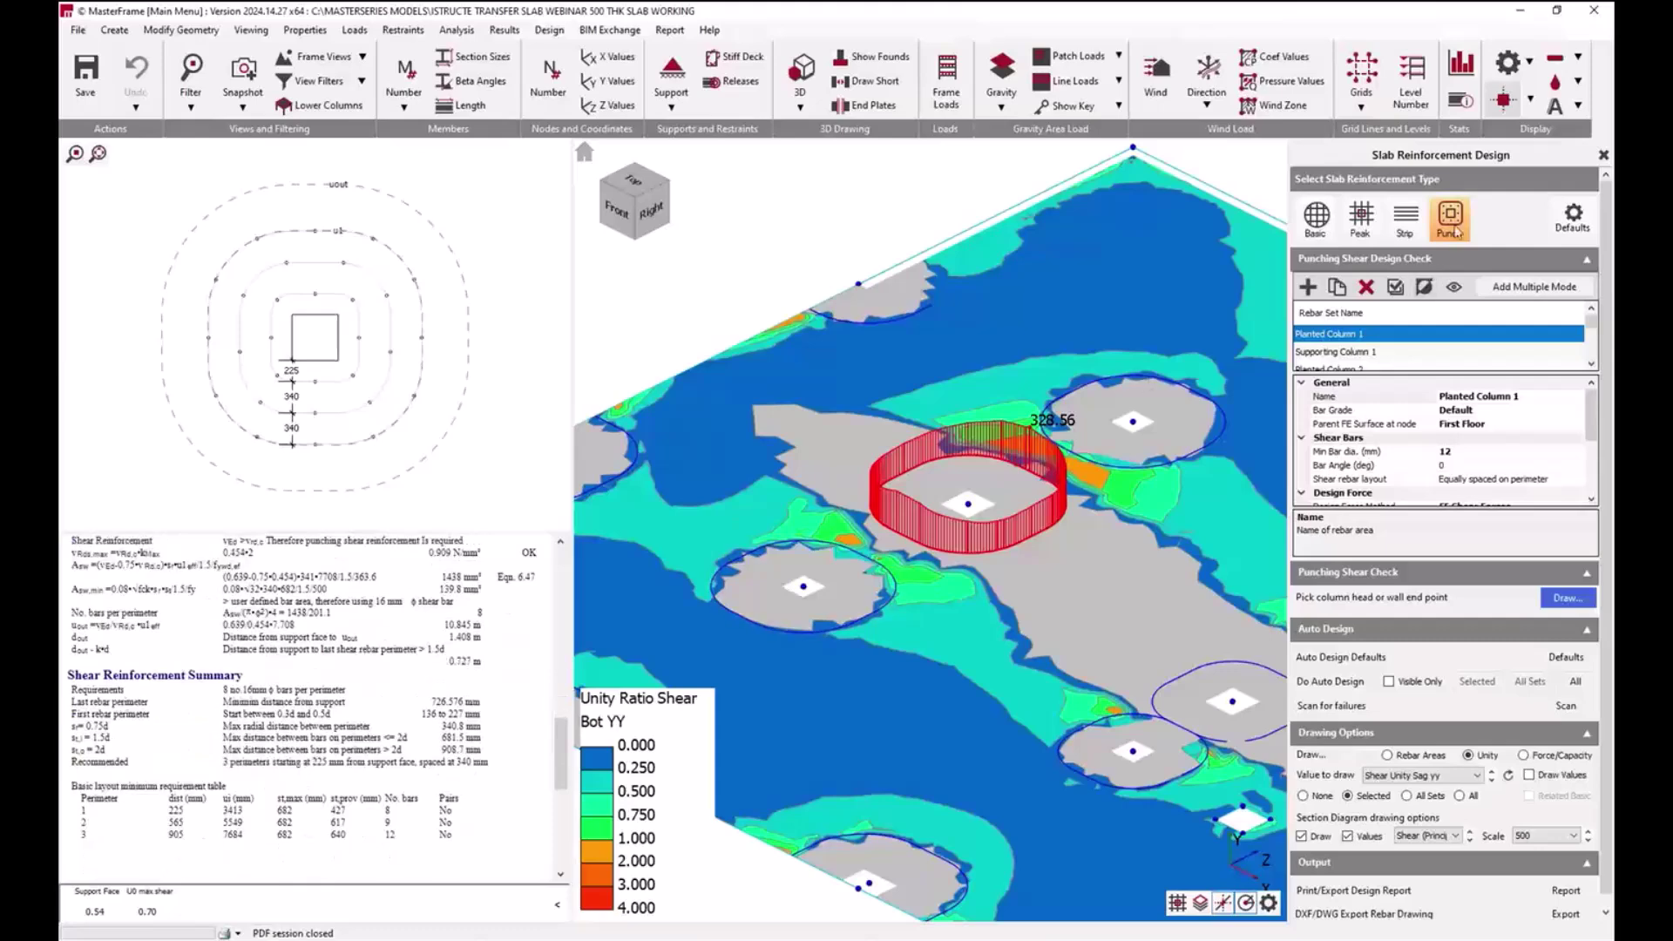
{"action": "left_click", "coordinate": [1404, 234]}
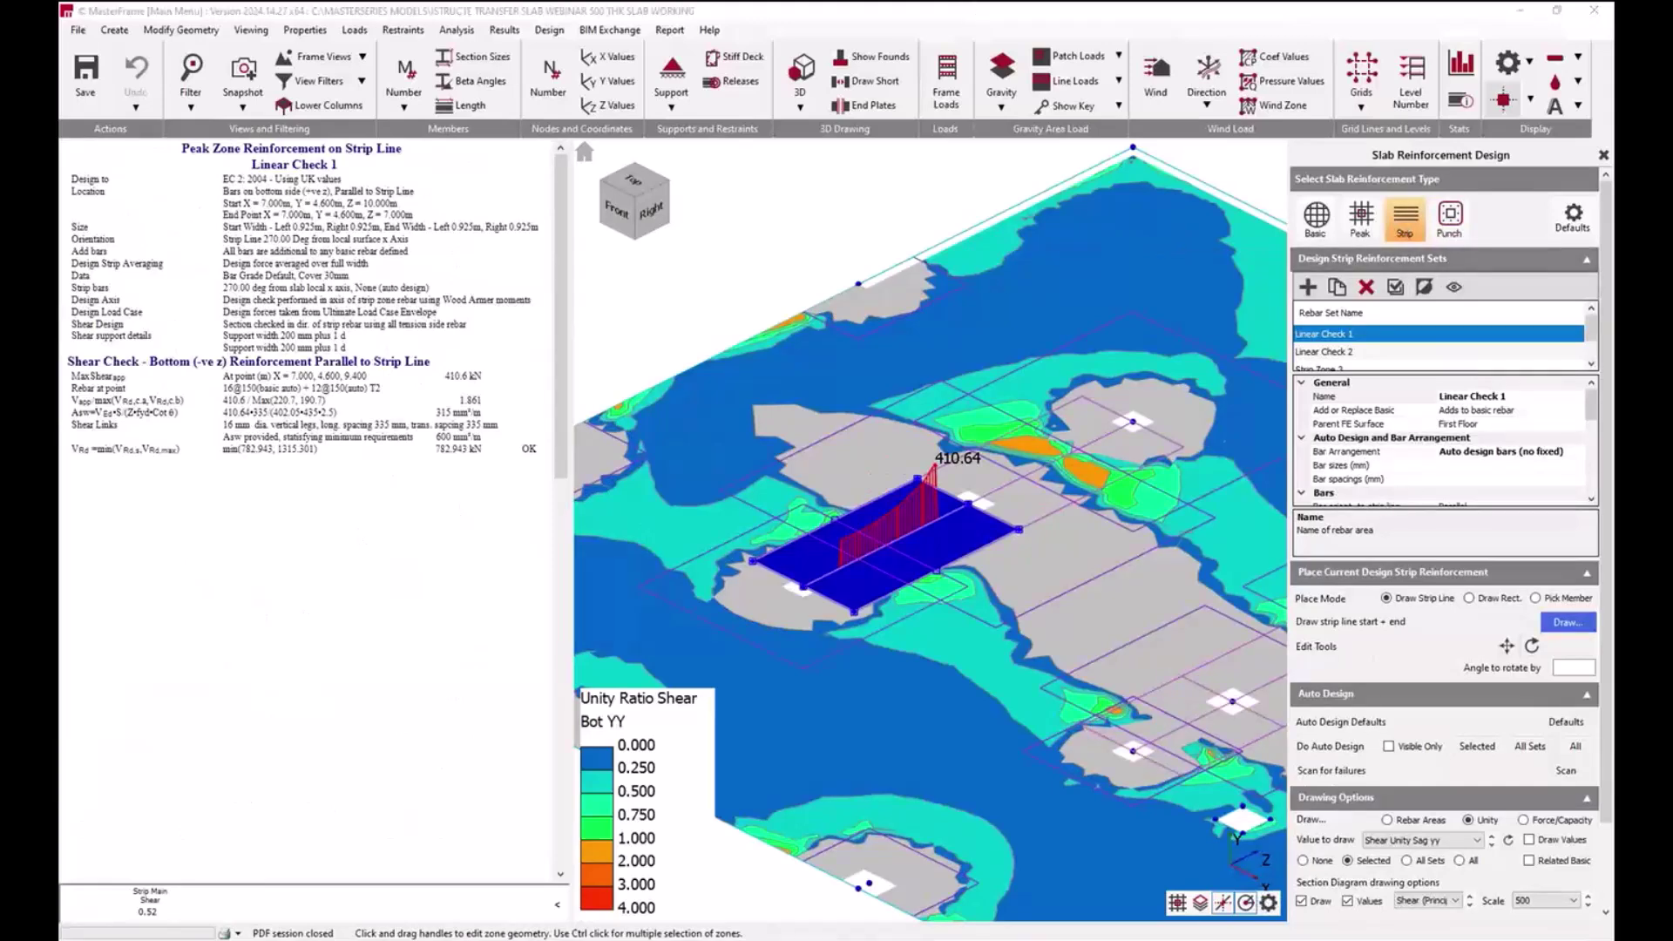
{"action": "key", "text": "alt+Tab"}
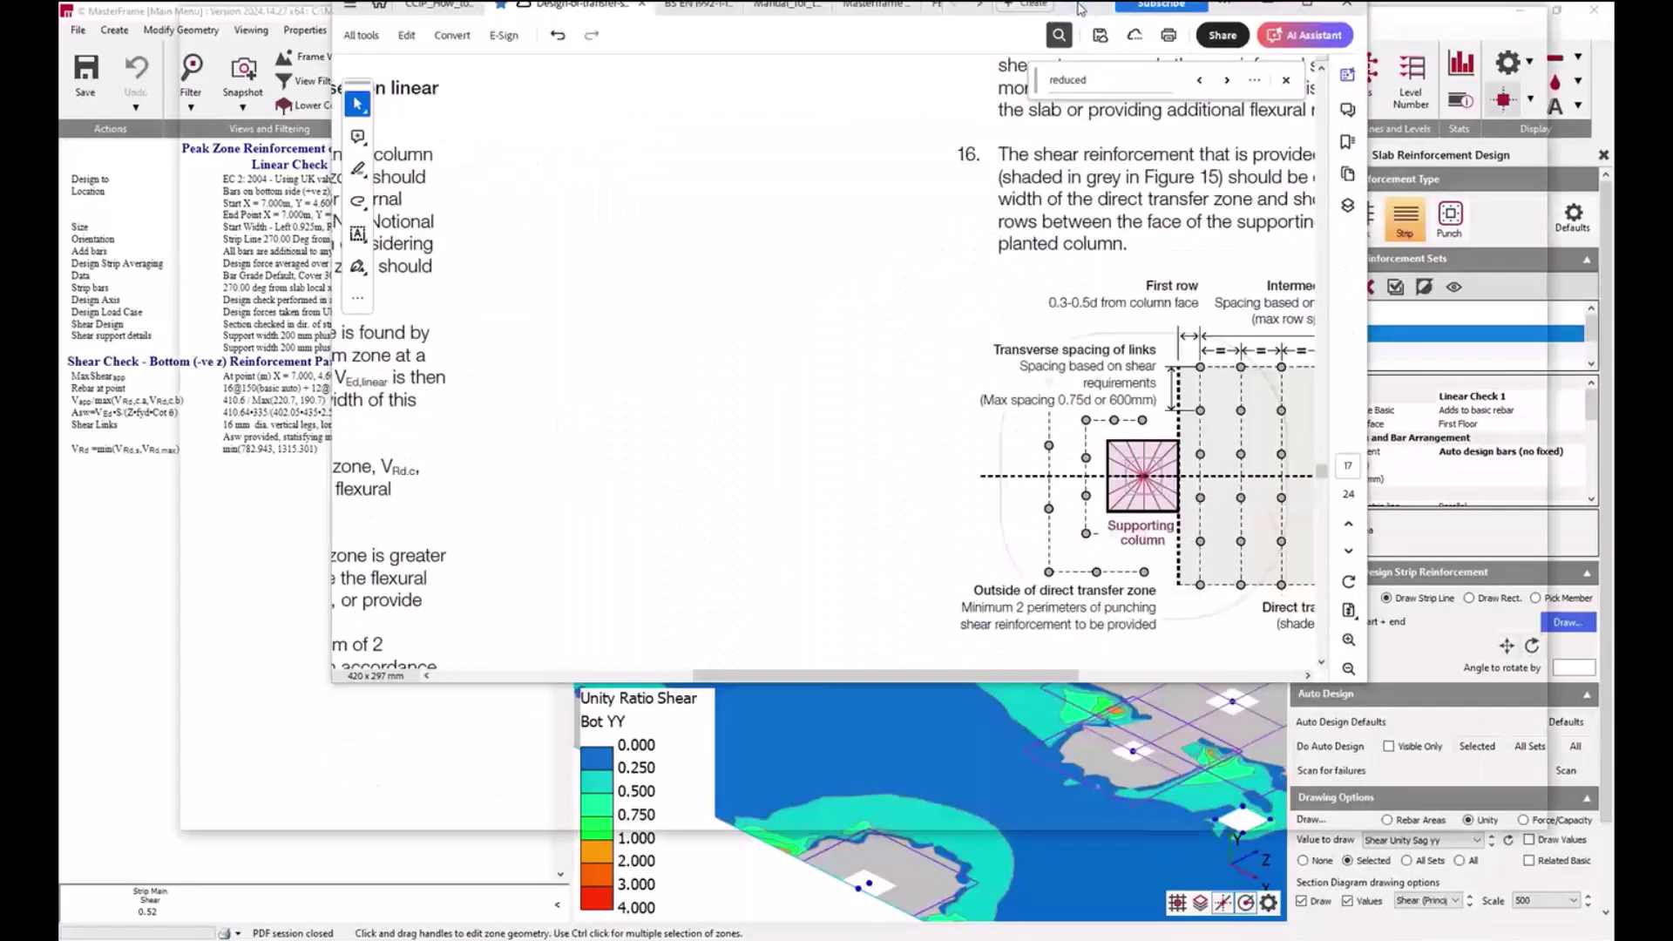
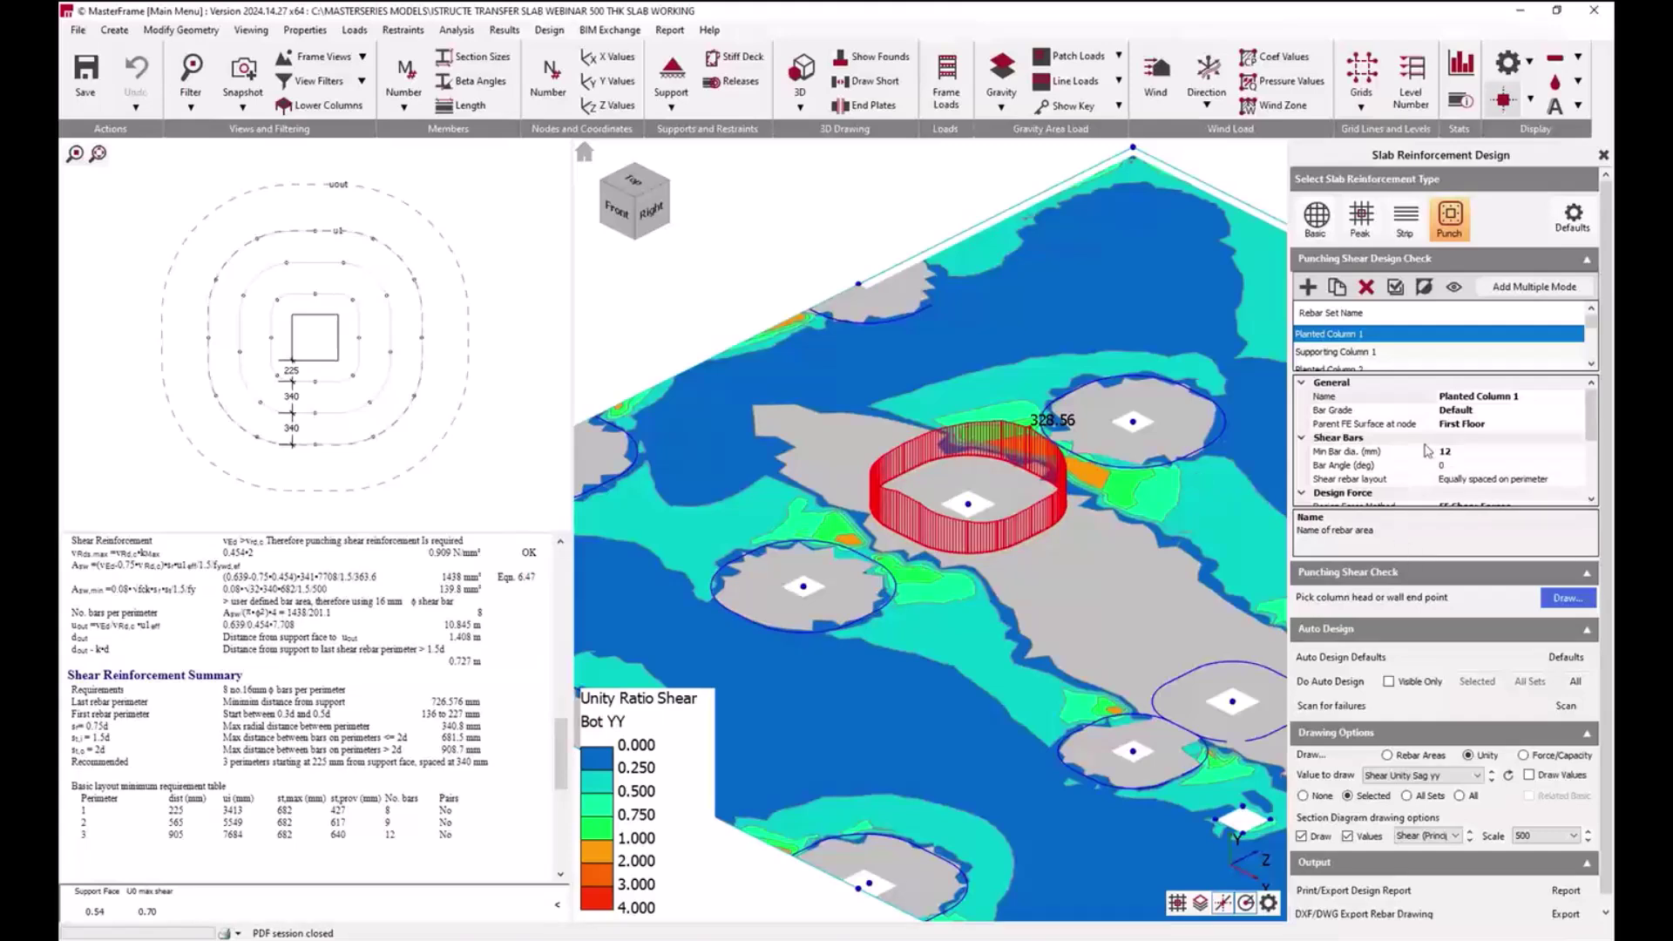
Step: View the strip shear checks and select Strip Zone 3 beside the second planted column to inspect its shear diagram
{"action": "left_click", "coordinate": [1405, 218]}
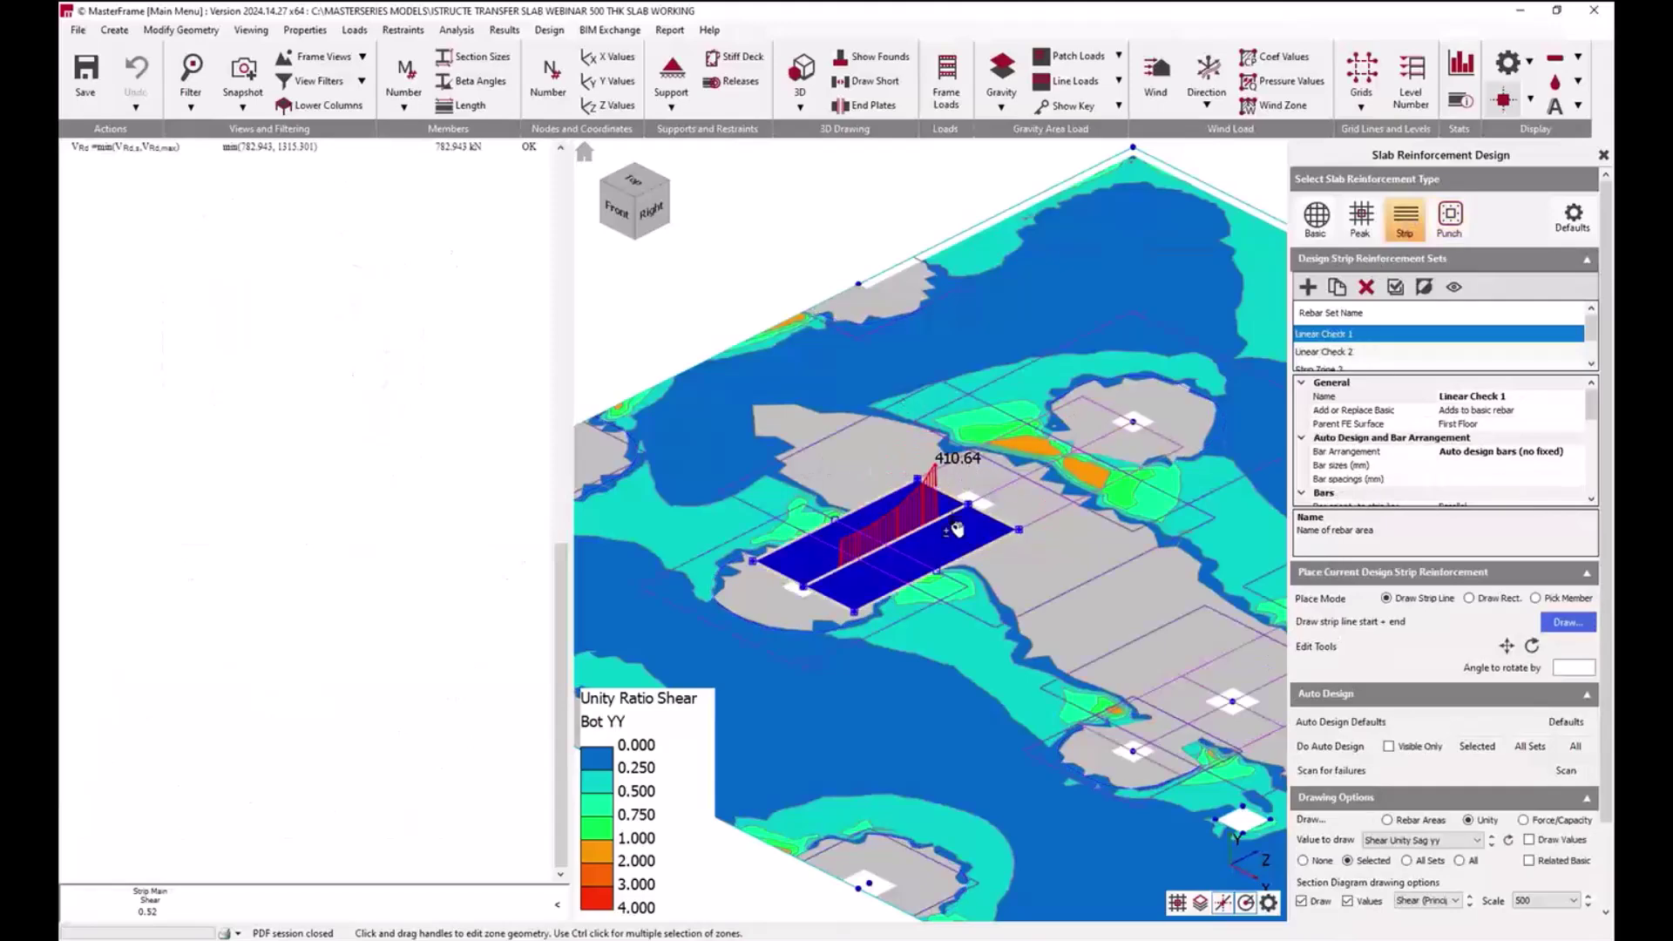
{"action": "middle_click_drag", "start_coordinate": [957, 529], "coordinate": [819, 499]}
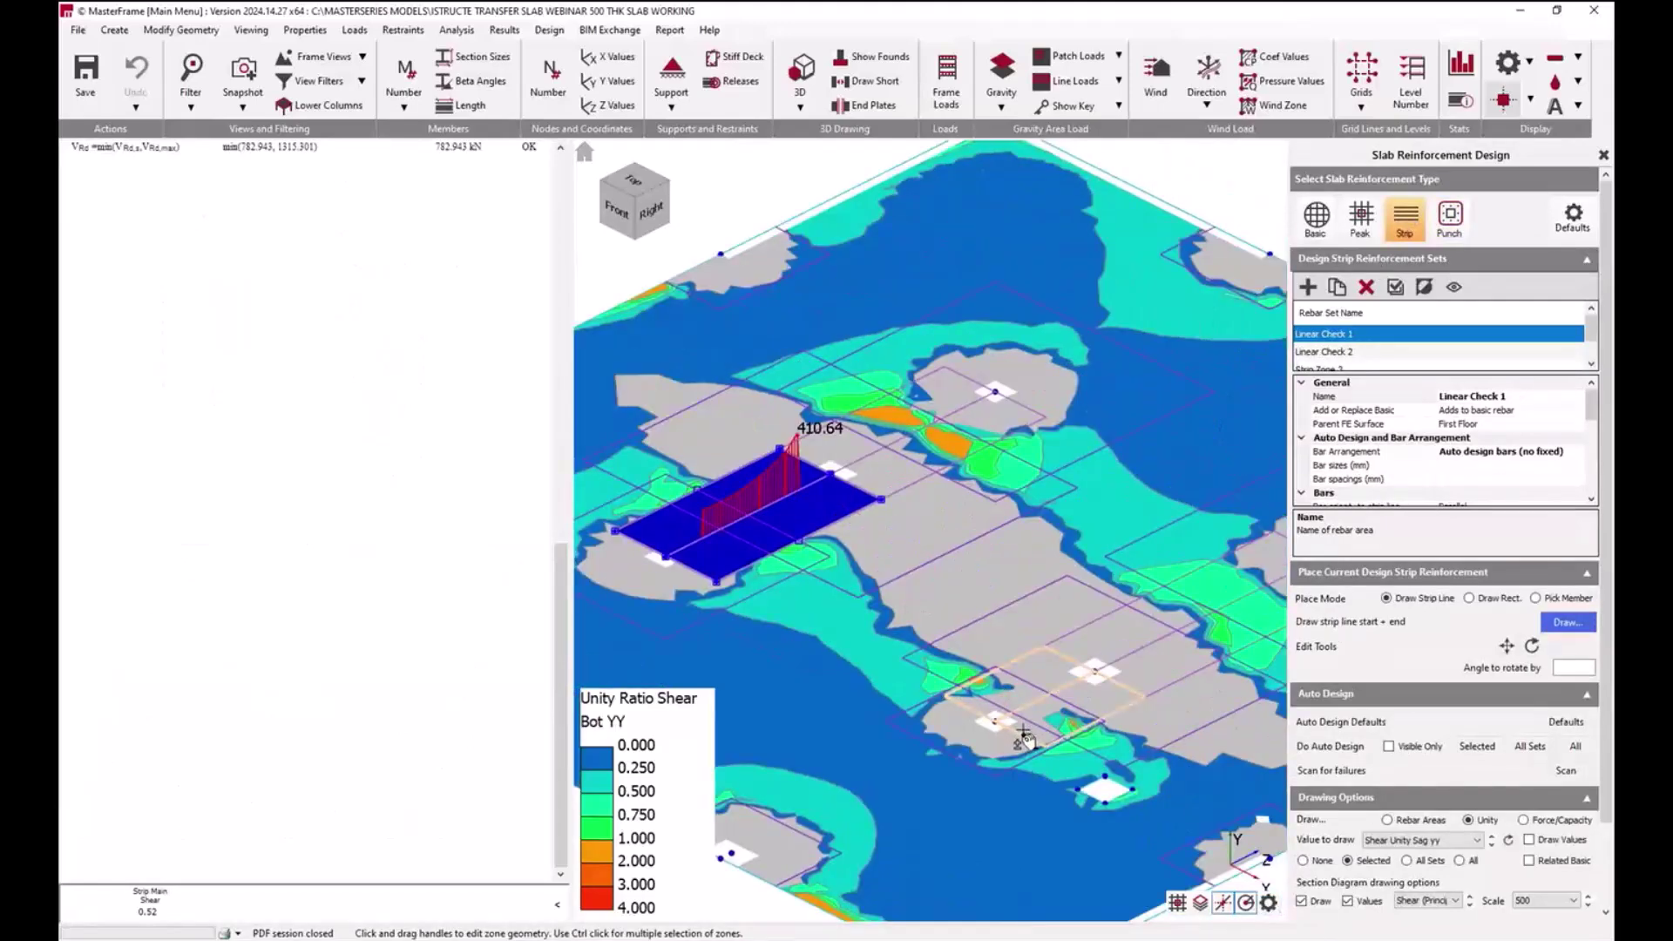
{"action": "middle_click_drag", "start_coordinate": [1026, 741], "coordinate": [1023, 656]}
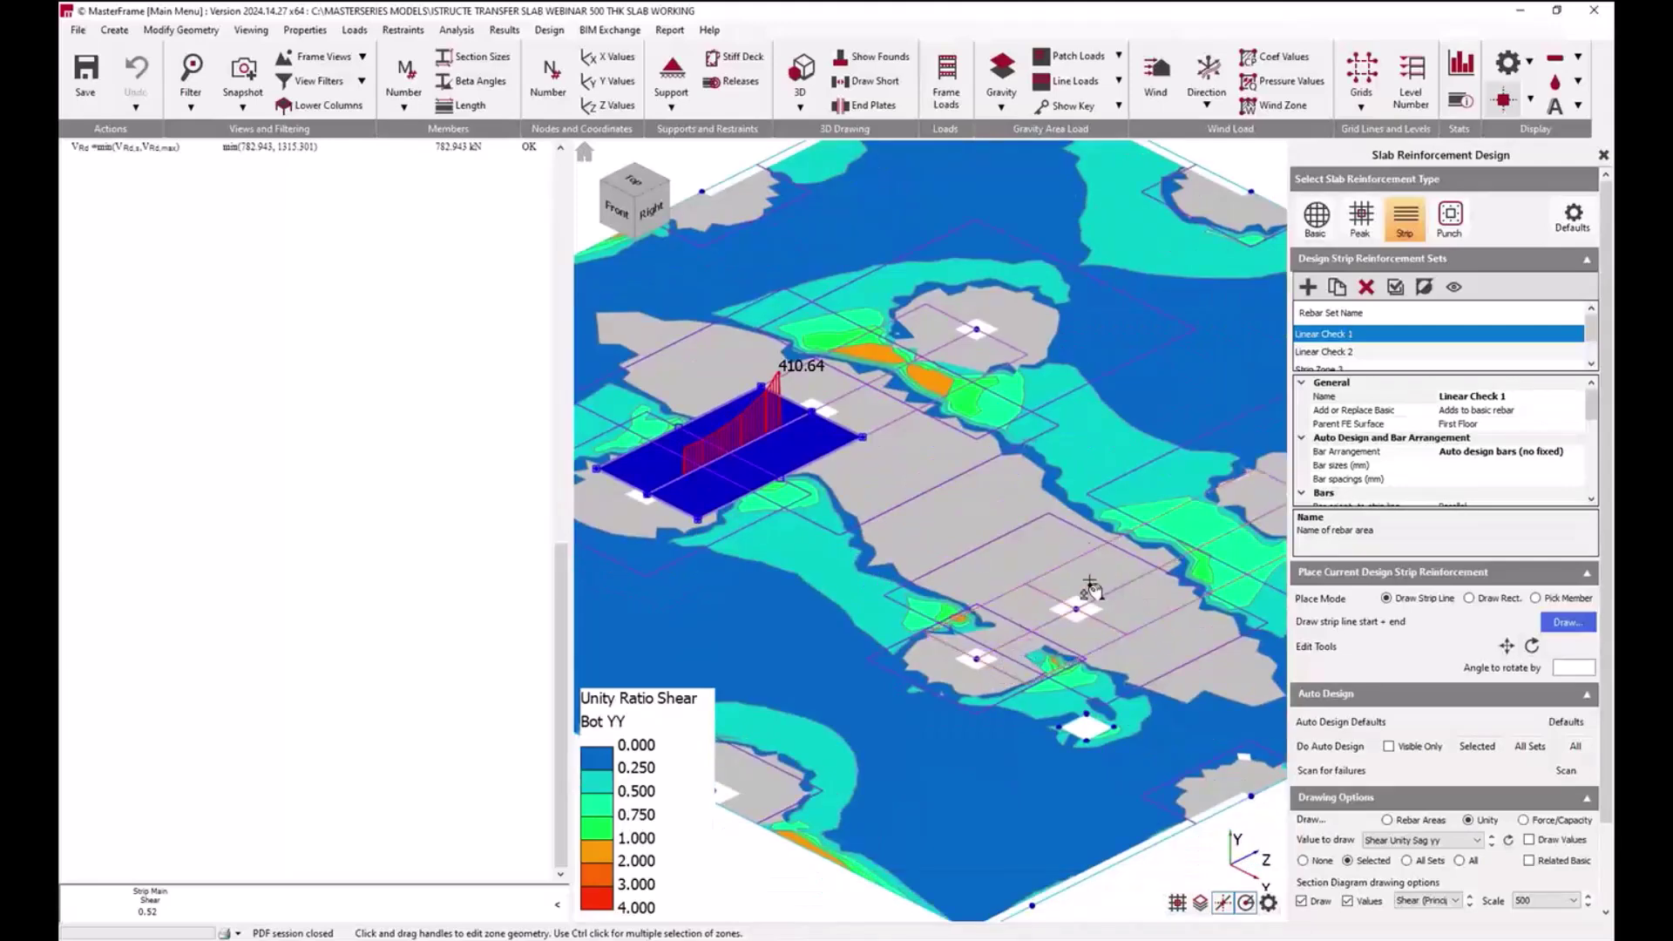
{"action": "left_click", "coordinate": [1104, 612]}
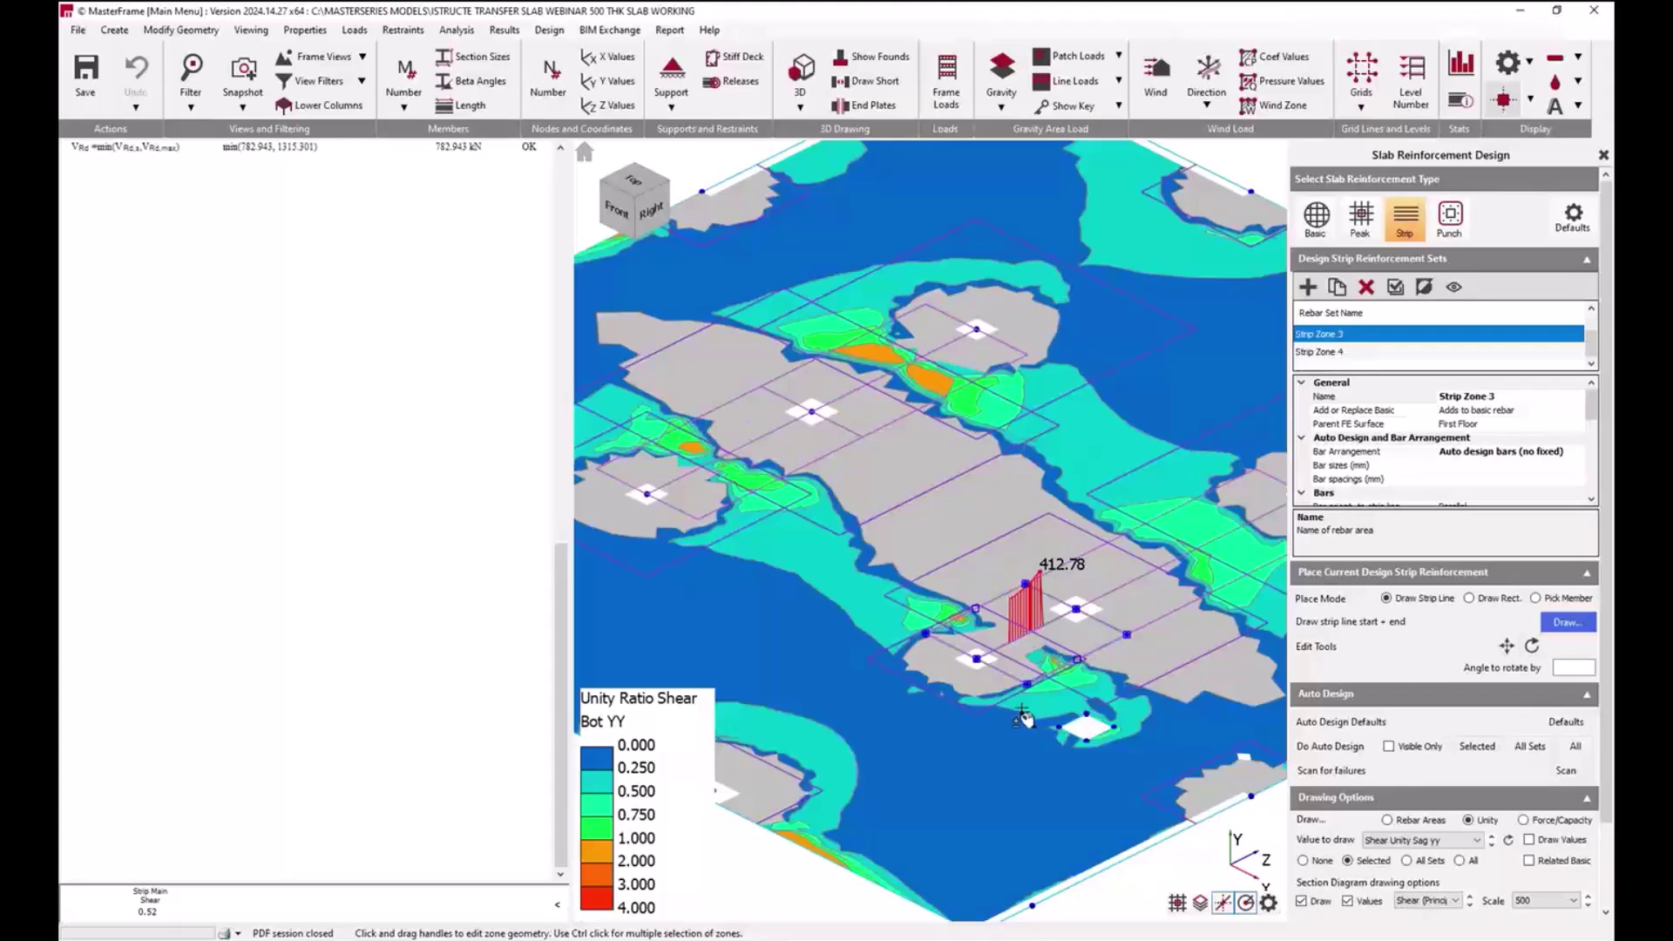
Step: Inspect Planted Column 2's punching check, including its force average effective depth multiple and perimeter d multiple override
{"action": "left_click", "coordinate": [1466, 213]}
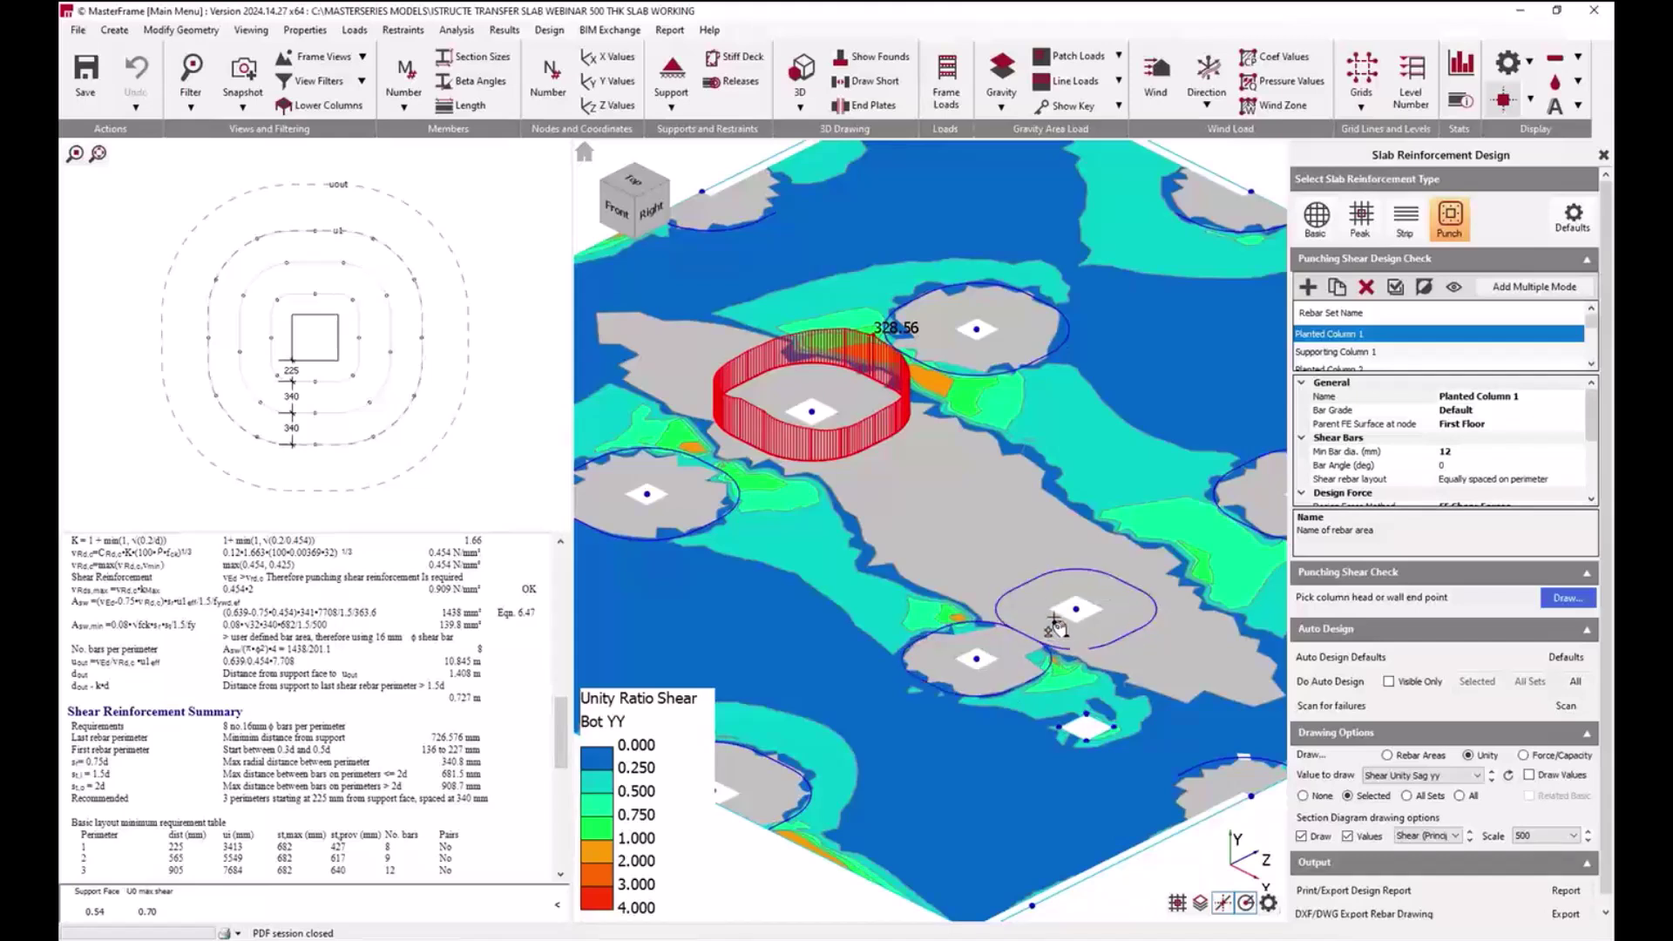
{"action": "scroll", "coordinate": [1525, 427], "scroll_direction": "down", "scroll_amount": 2}
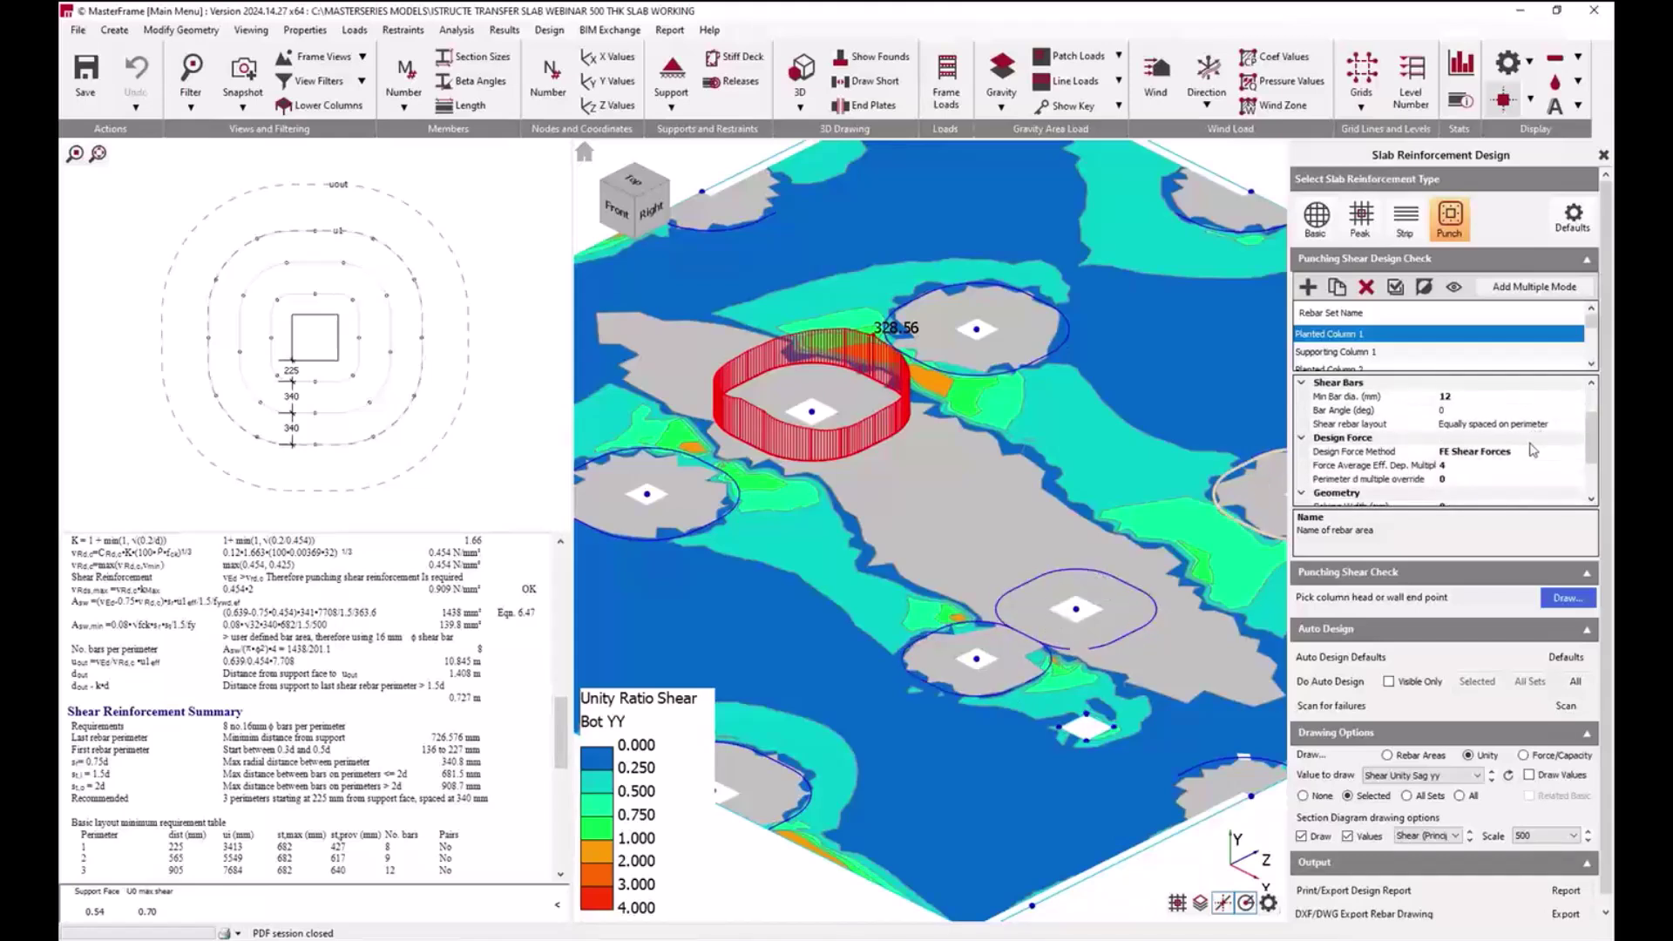
{"action": "scroll", "coordinate": [1517, 445], "scroll_direction": "down", "scroll_amount": 3}
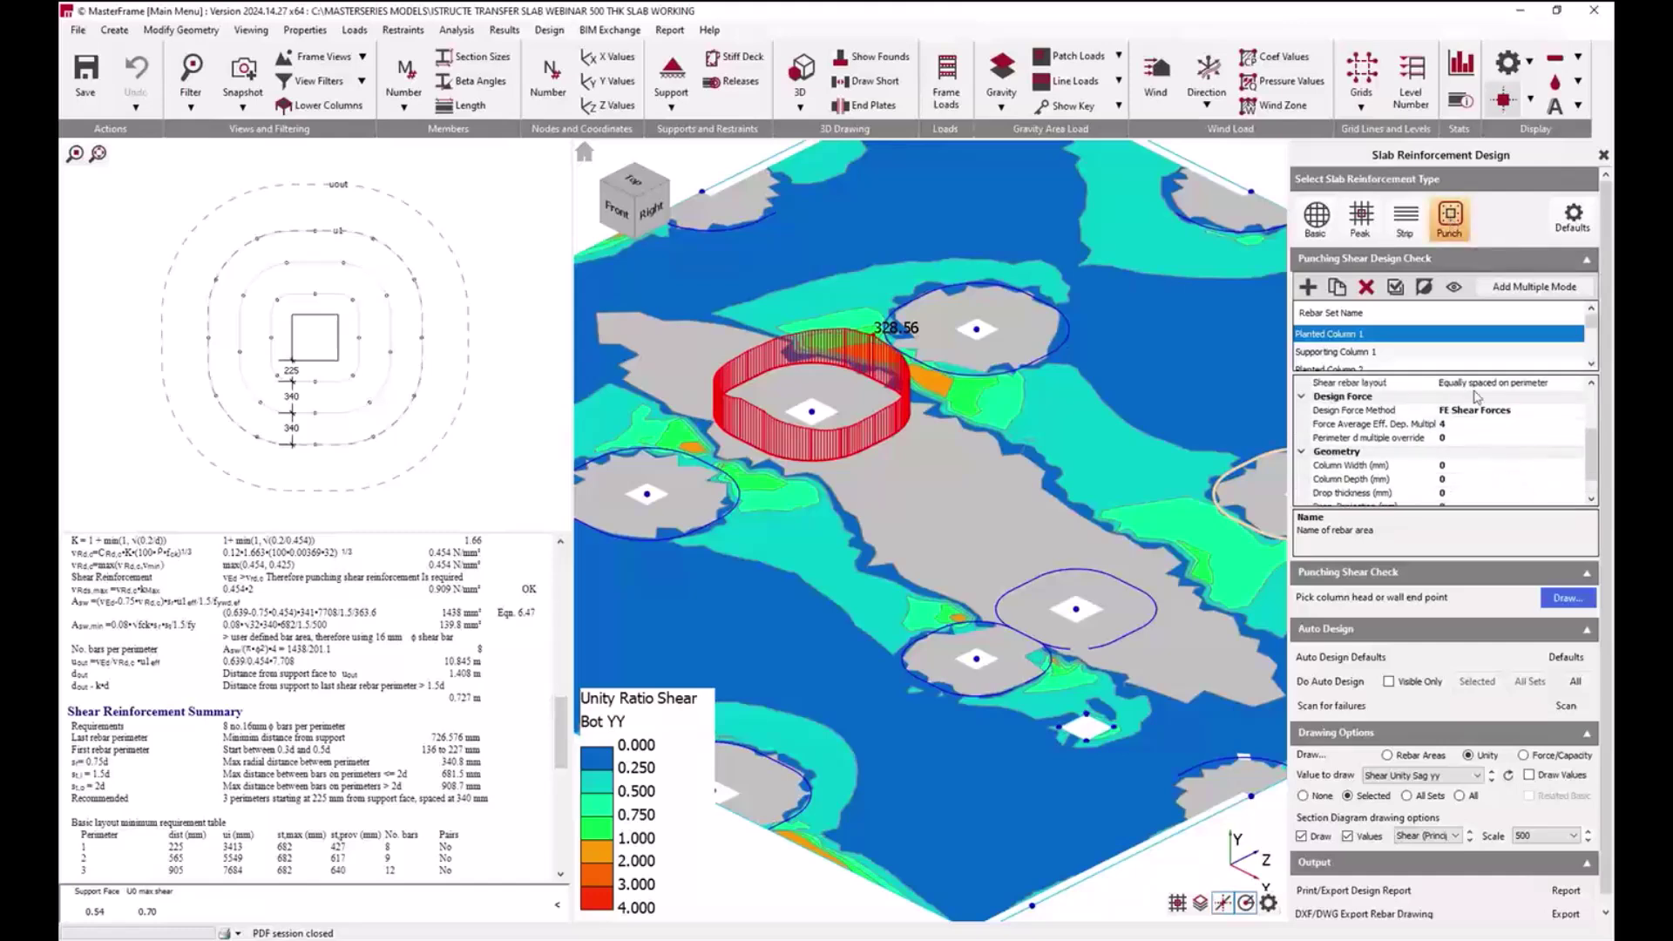
{"action": "left_click", "coordinate": [1153, 632]}
{"action": "scroll", "coordinate": [1476, 436], "scroll_direction": "down", "scroll_amount": 2}
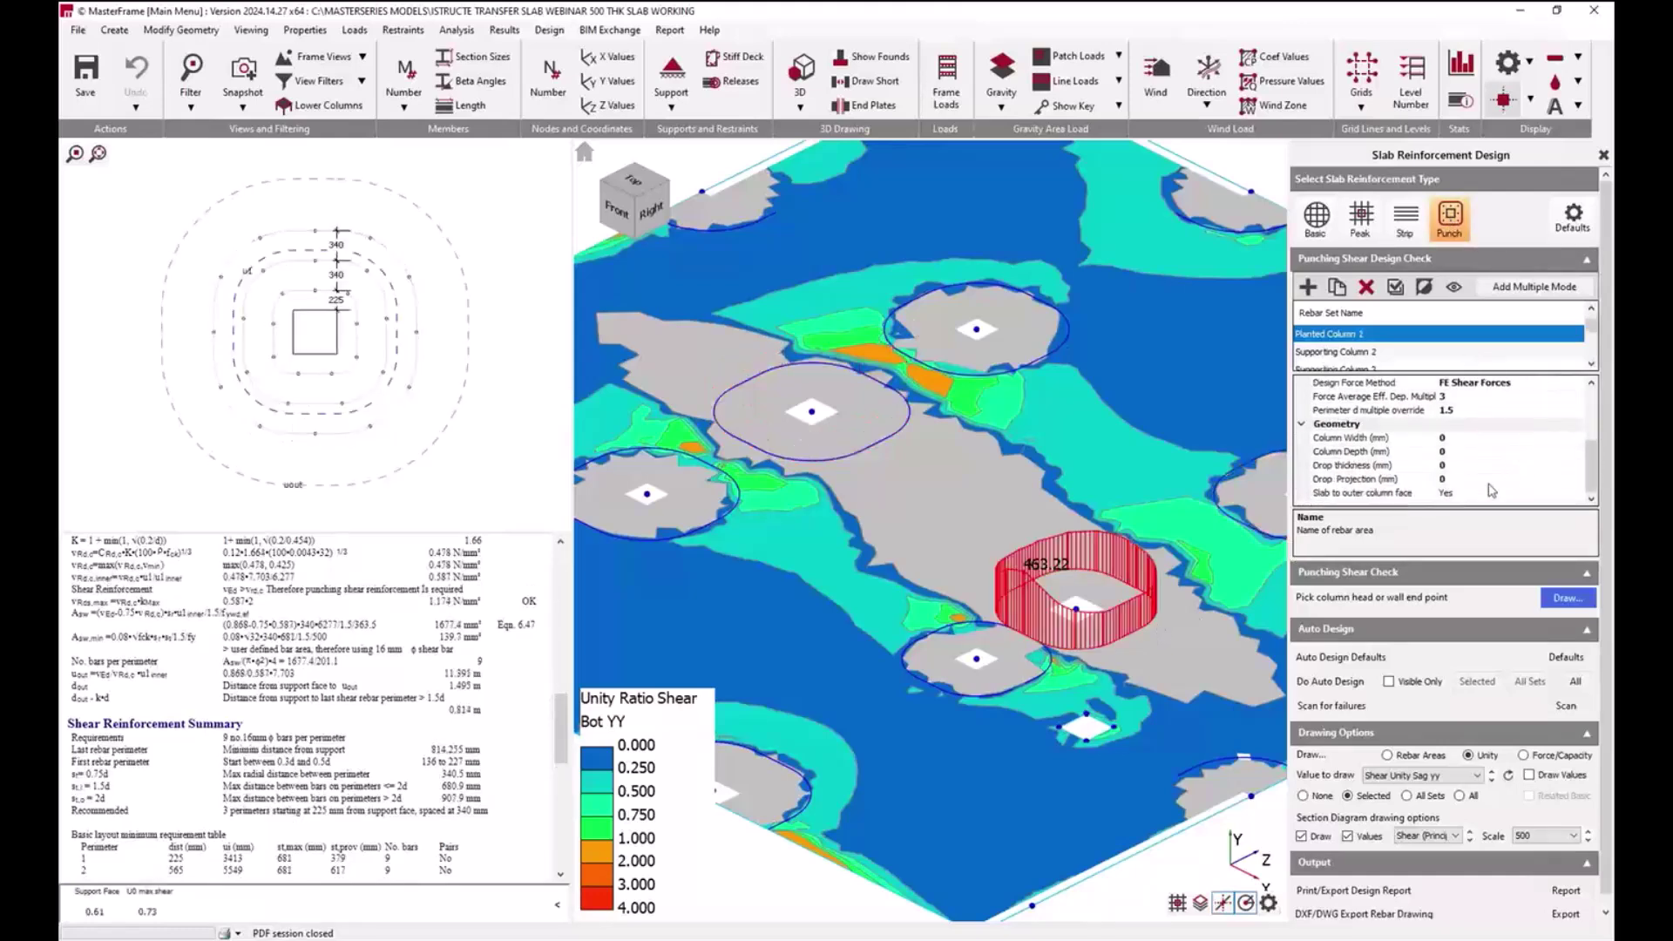
{"action": "left_click", "coordinate": [1496, 411]}
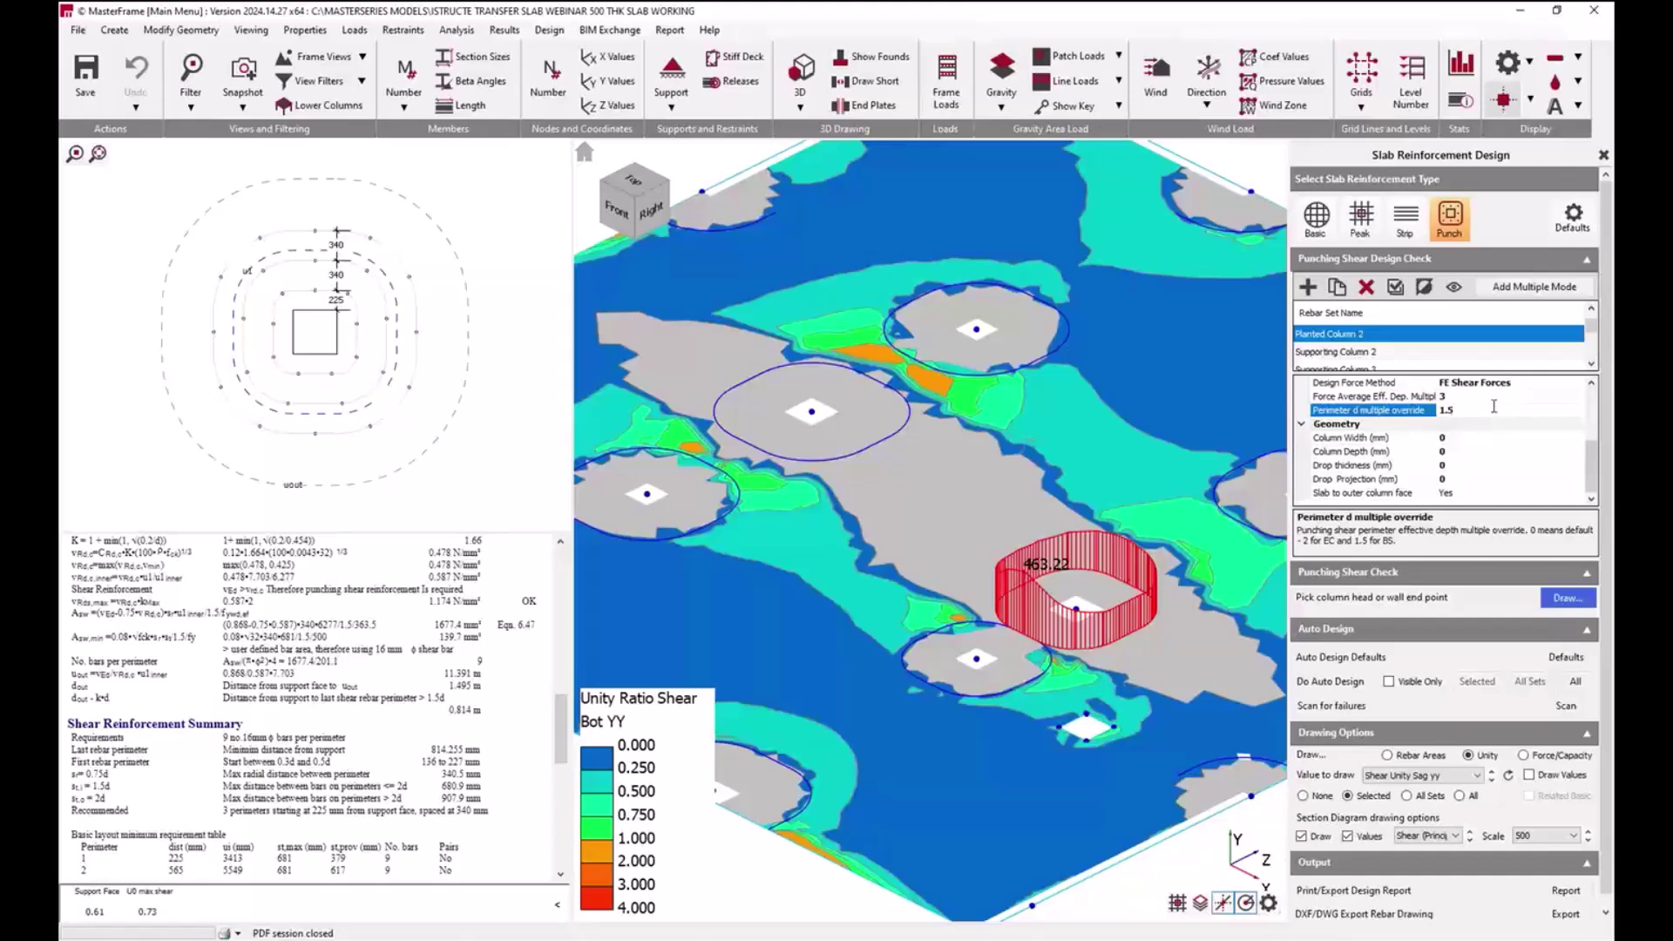
{"action": "left_click", "coordinate": [1494, 397]}
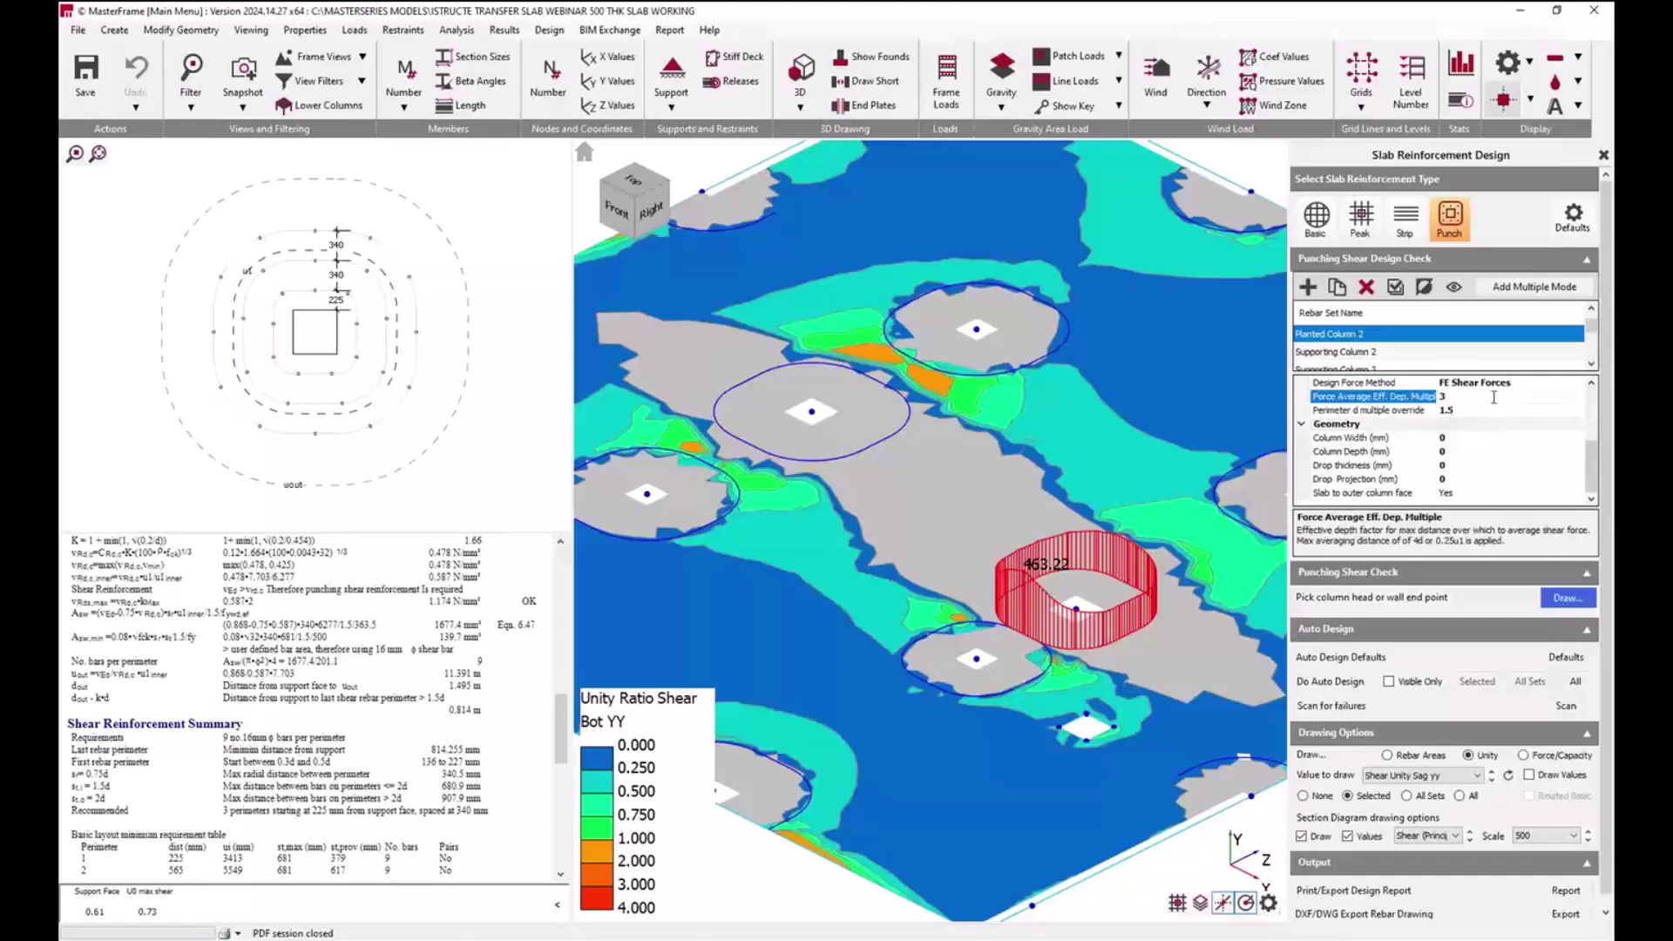
{"action": "left_click", "coordinate": [1493, 404]}
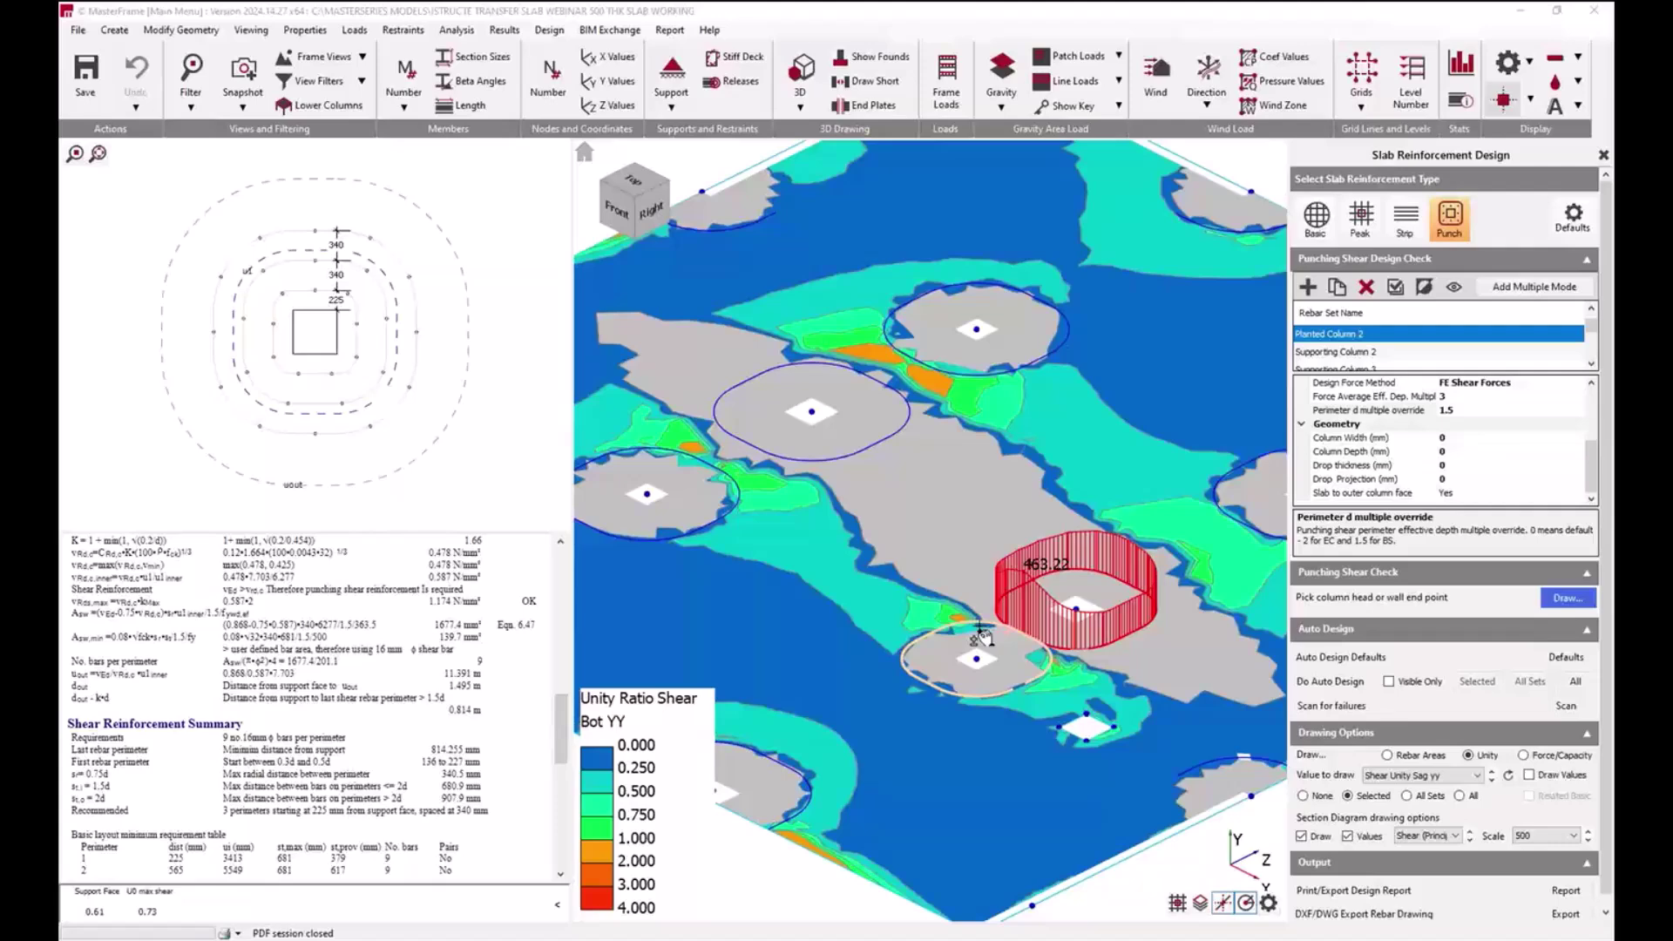
Step: Try a 200 mm drop thickness and 200 mm drop projection in Planted Column 1's punching check geometry
{"action": "scroll", "coordinate": [1024, 709], "scroll_direction": "down", "scroll_amount": 2}
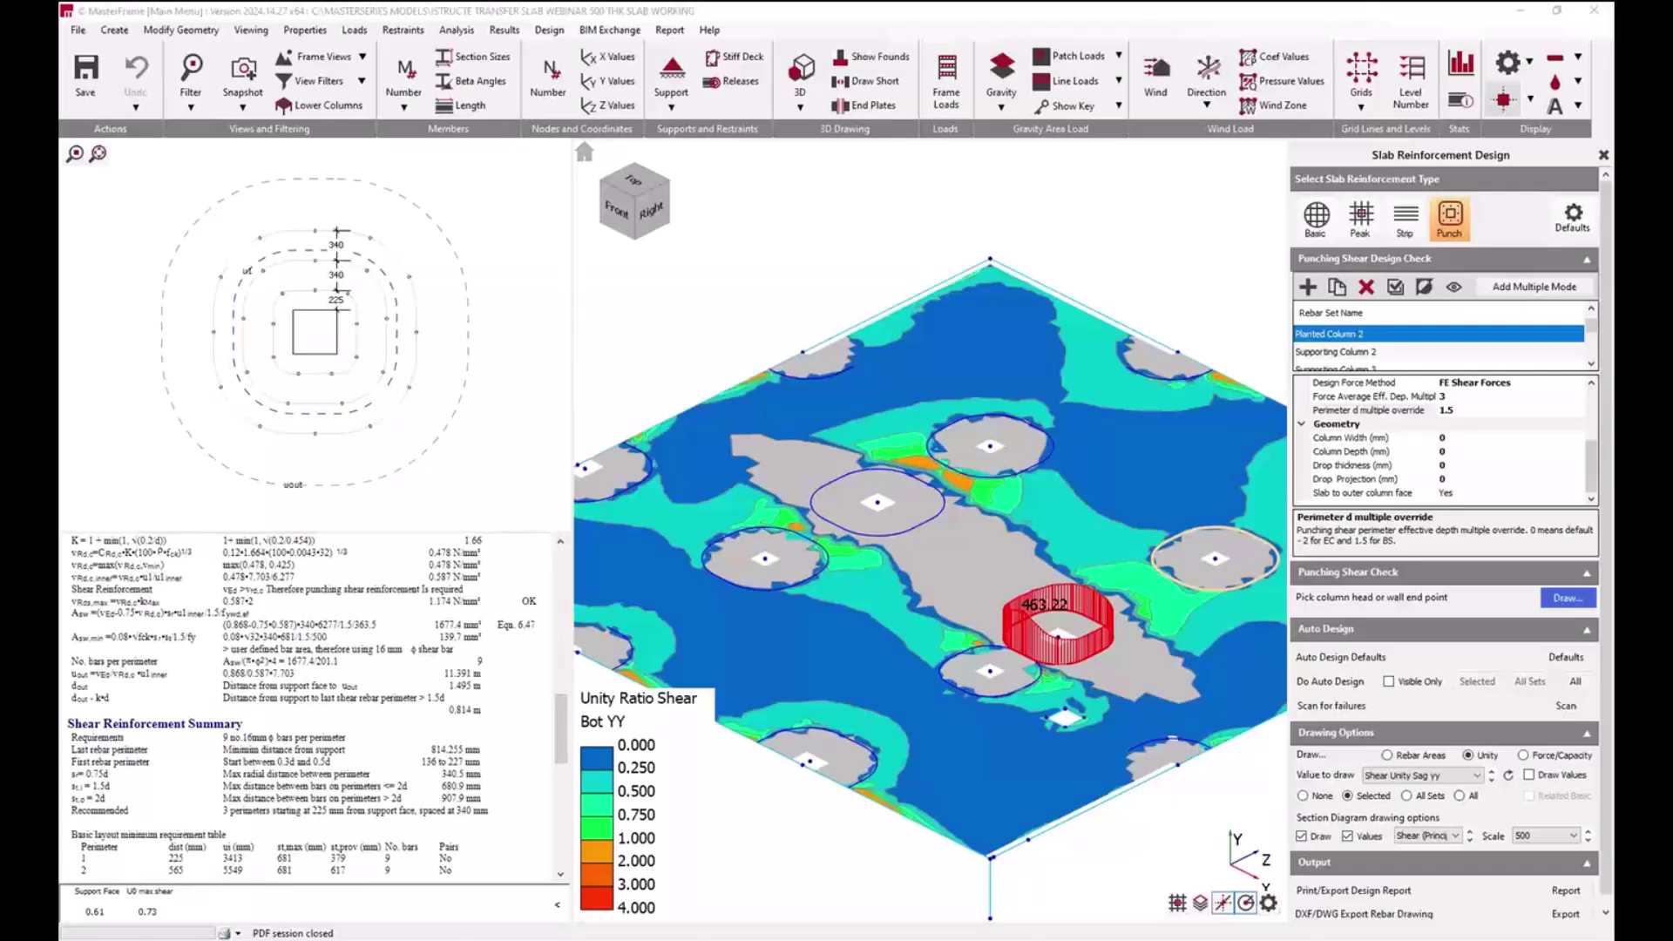
{"action": "left_click", "coordinate": [1451, 218]}
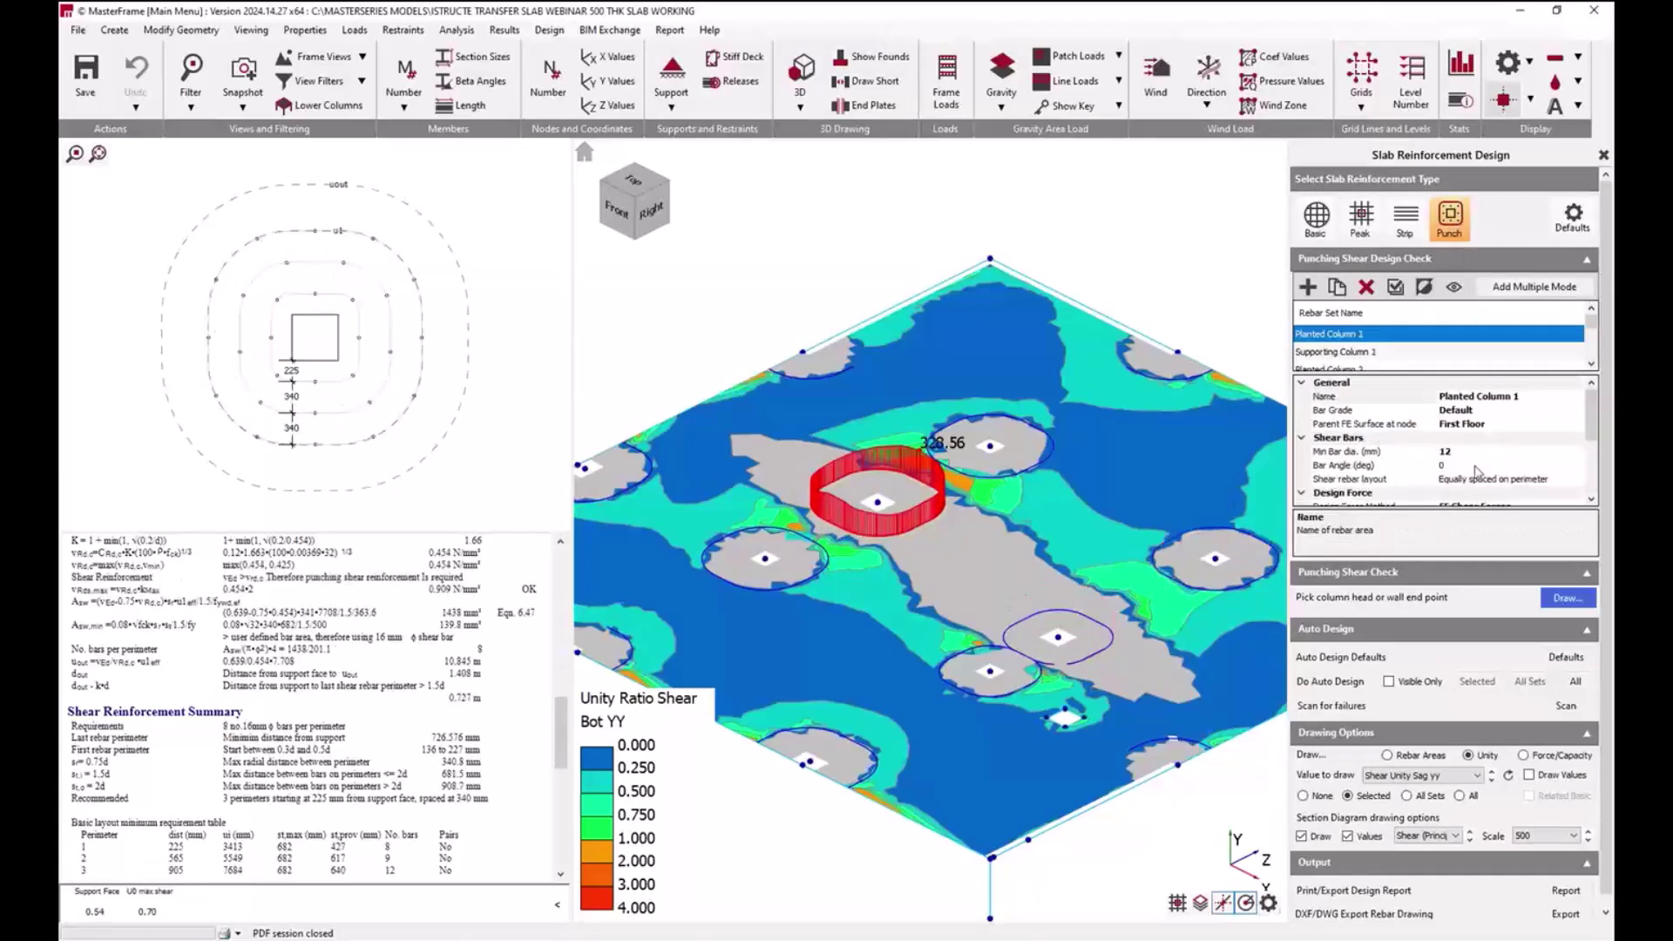
{"action": "left_click", "coordinate": [1449, 466]}
{"action": "type", "text": "500"}
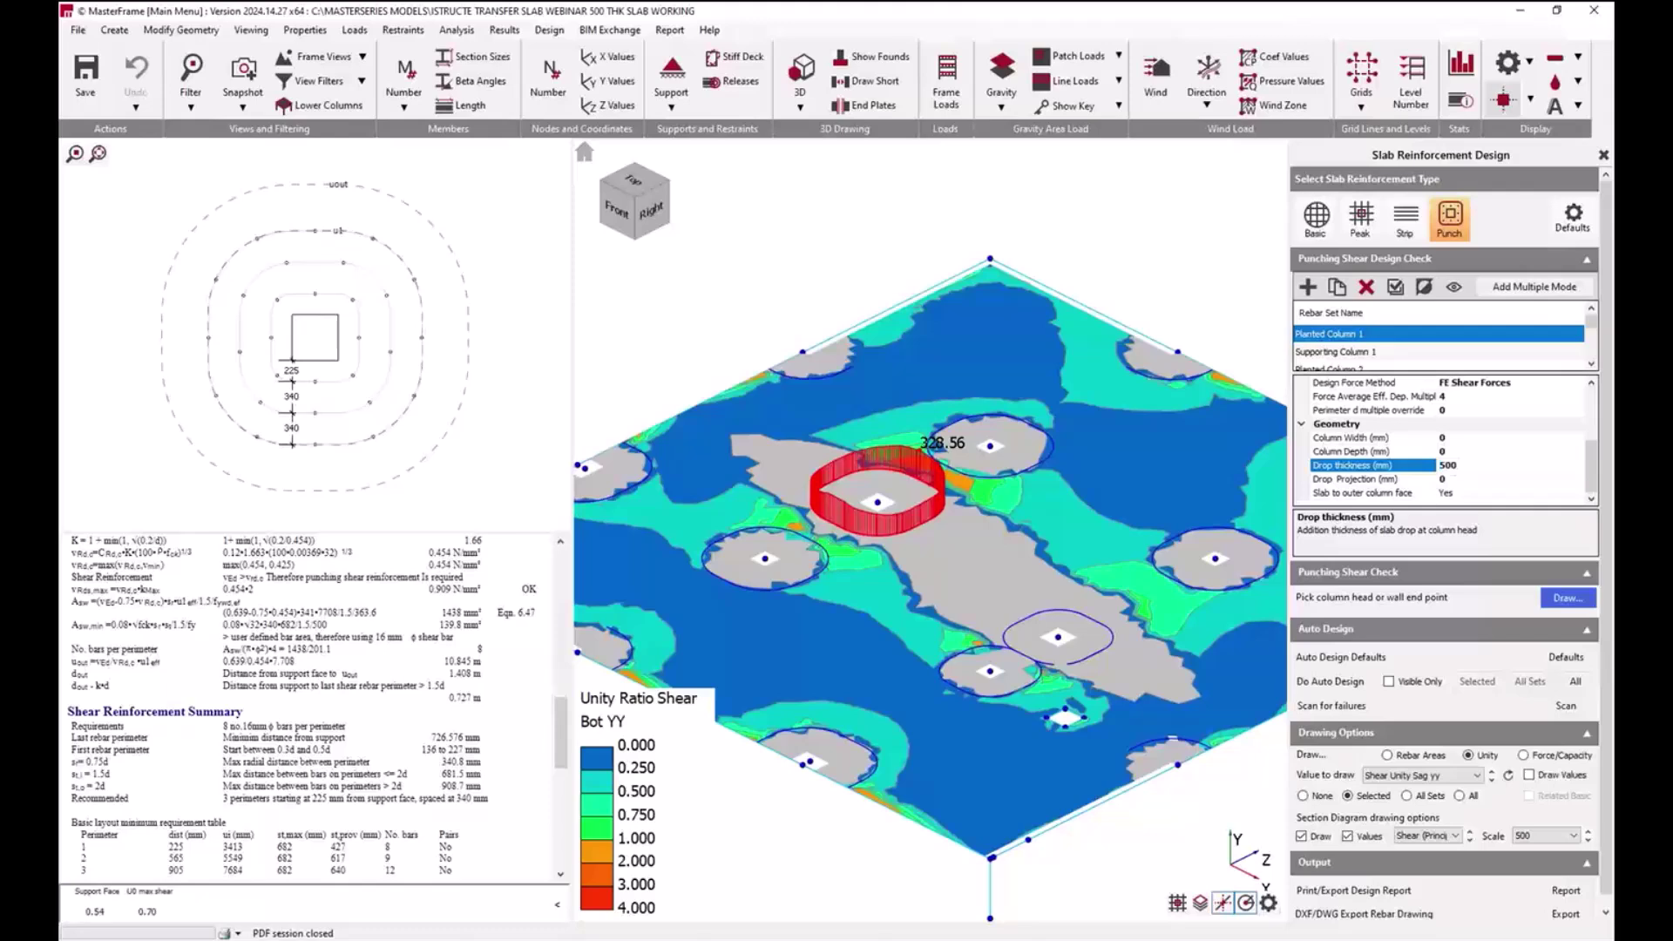
{"action": "key", "text": "Return"}
{"action": "type", "text": "200"}
{"action": "left_click", "coordinate": [1449, 480]}
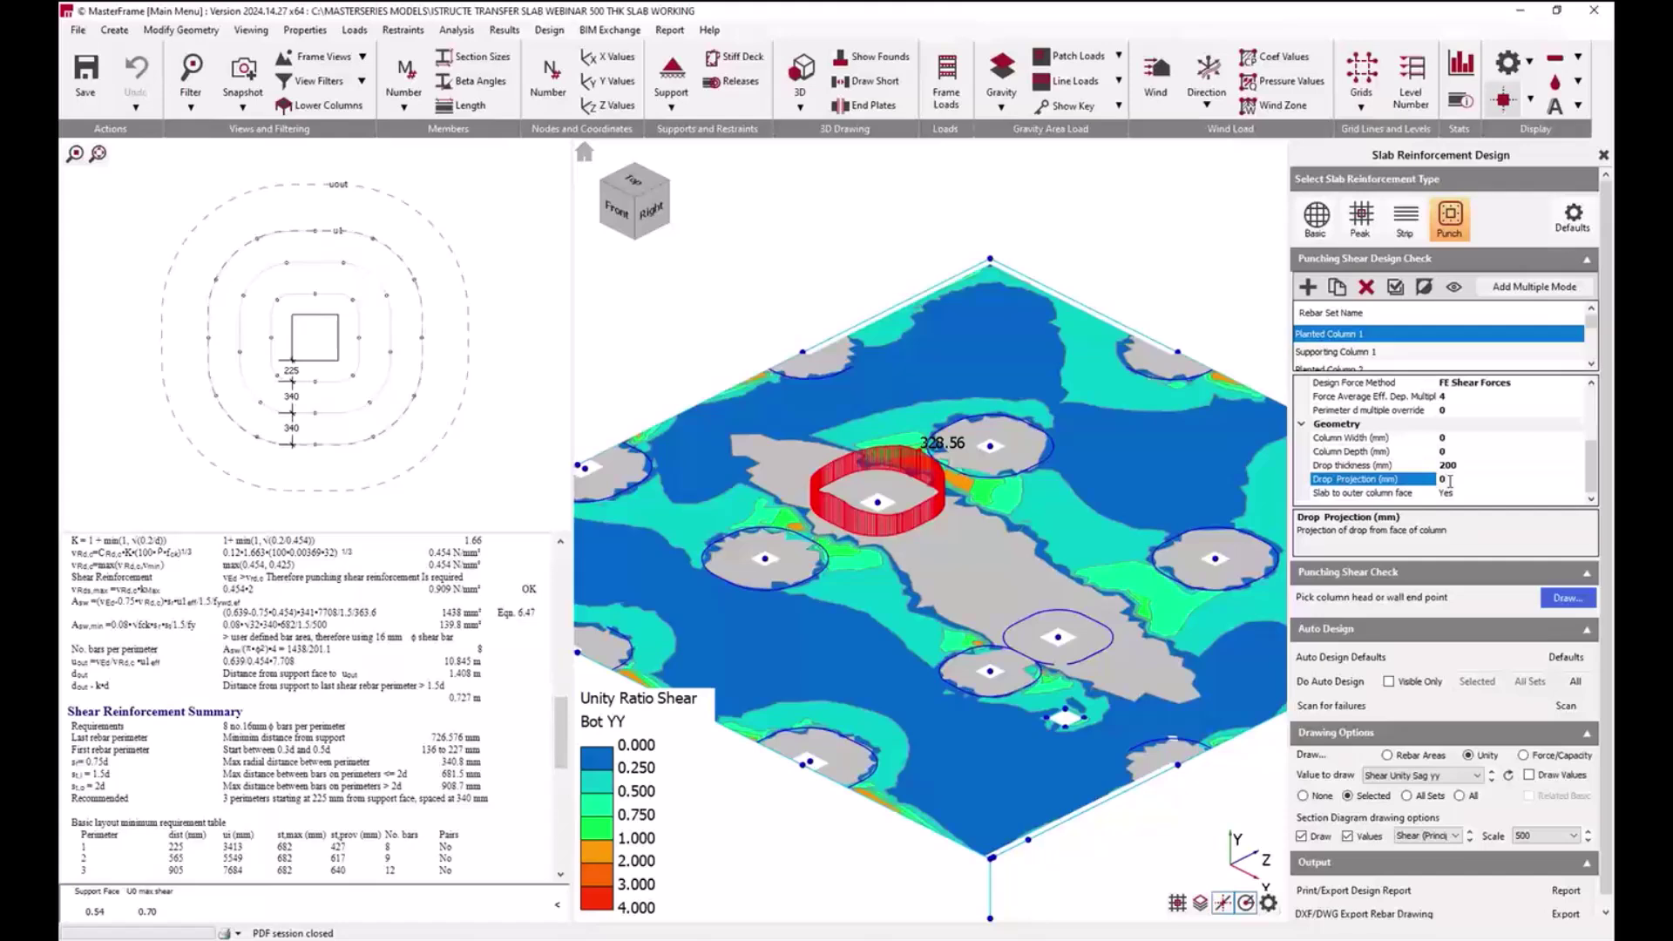
{"action": "double_click", "coordinate": [1450, 480]}
{"action": "type", "text": "200"}
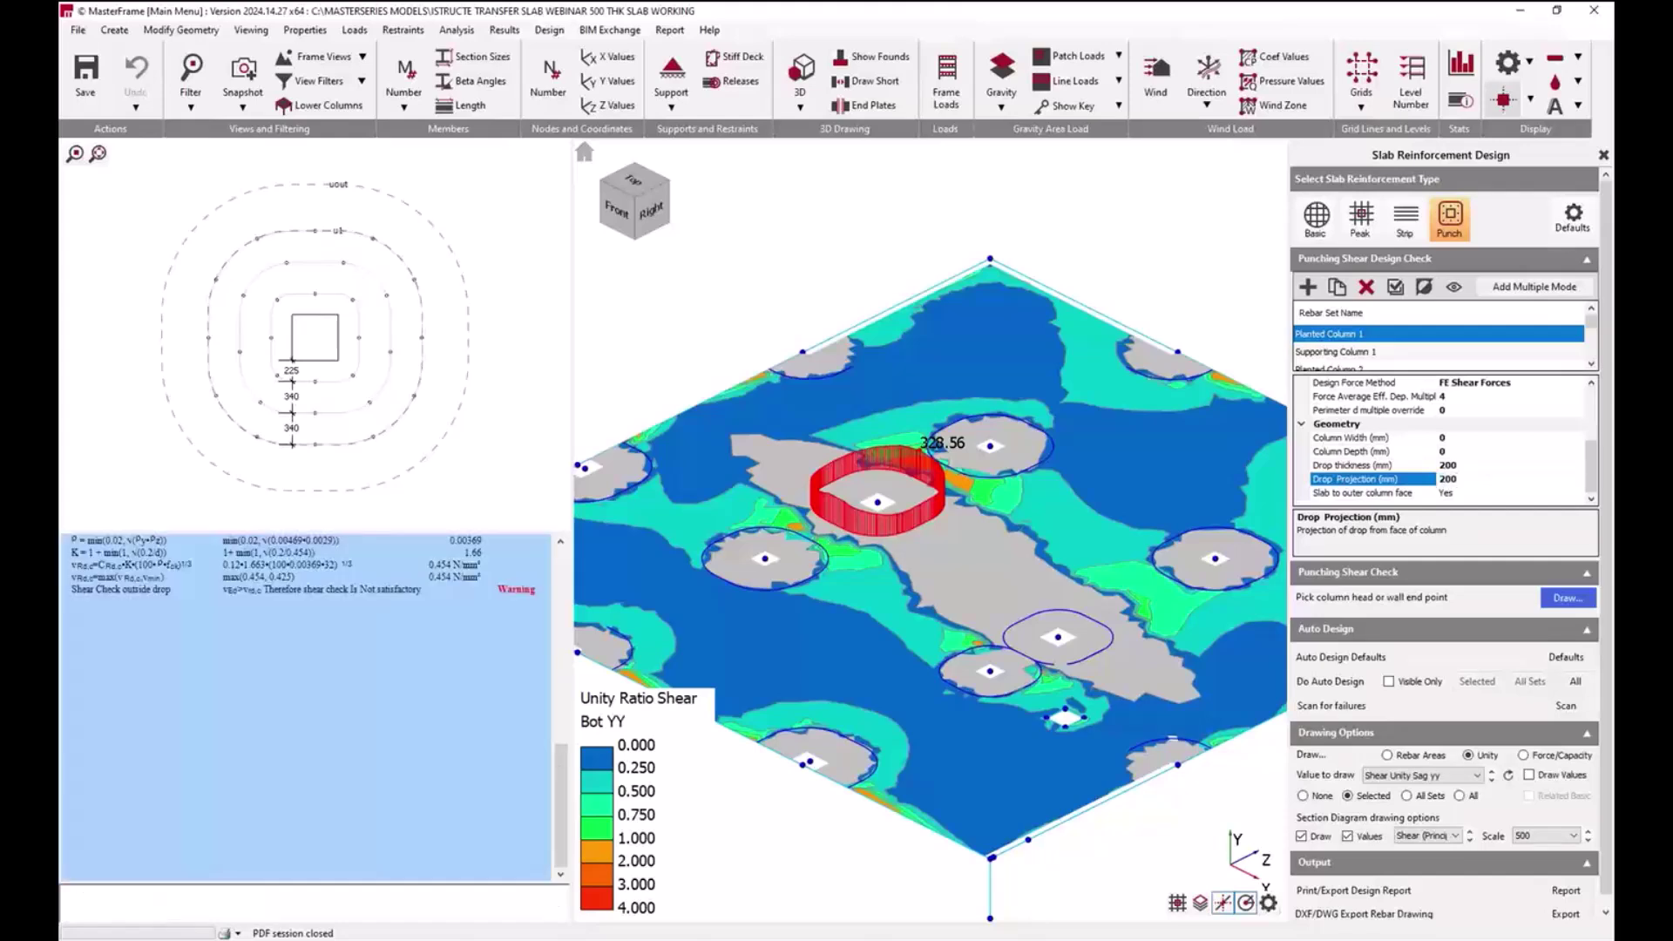
Step: Reset Planted Column 1's drop projection and drop thickness to 0
{"action": "key", "text": "shift+Home"}
{"action": "type", "text": "0"}
{"action": "left_click", "coordinate": [1479, 466]}
{"action": "key", "text": "shift+Home"}
{"action": "type", "text": "0"}
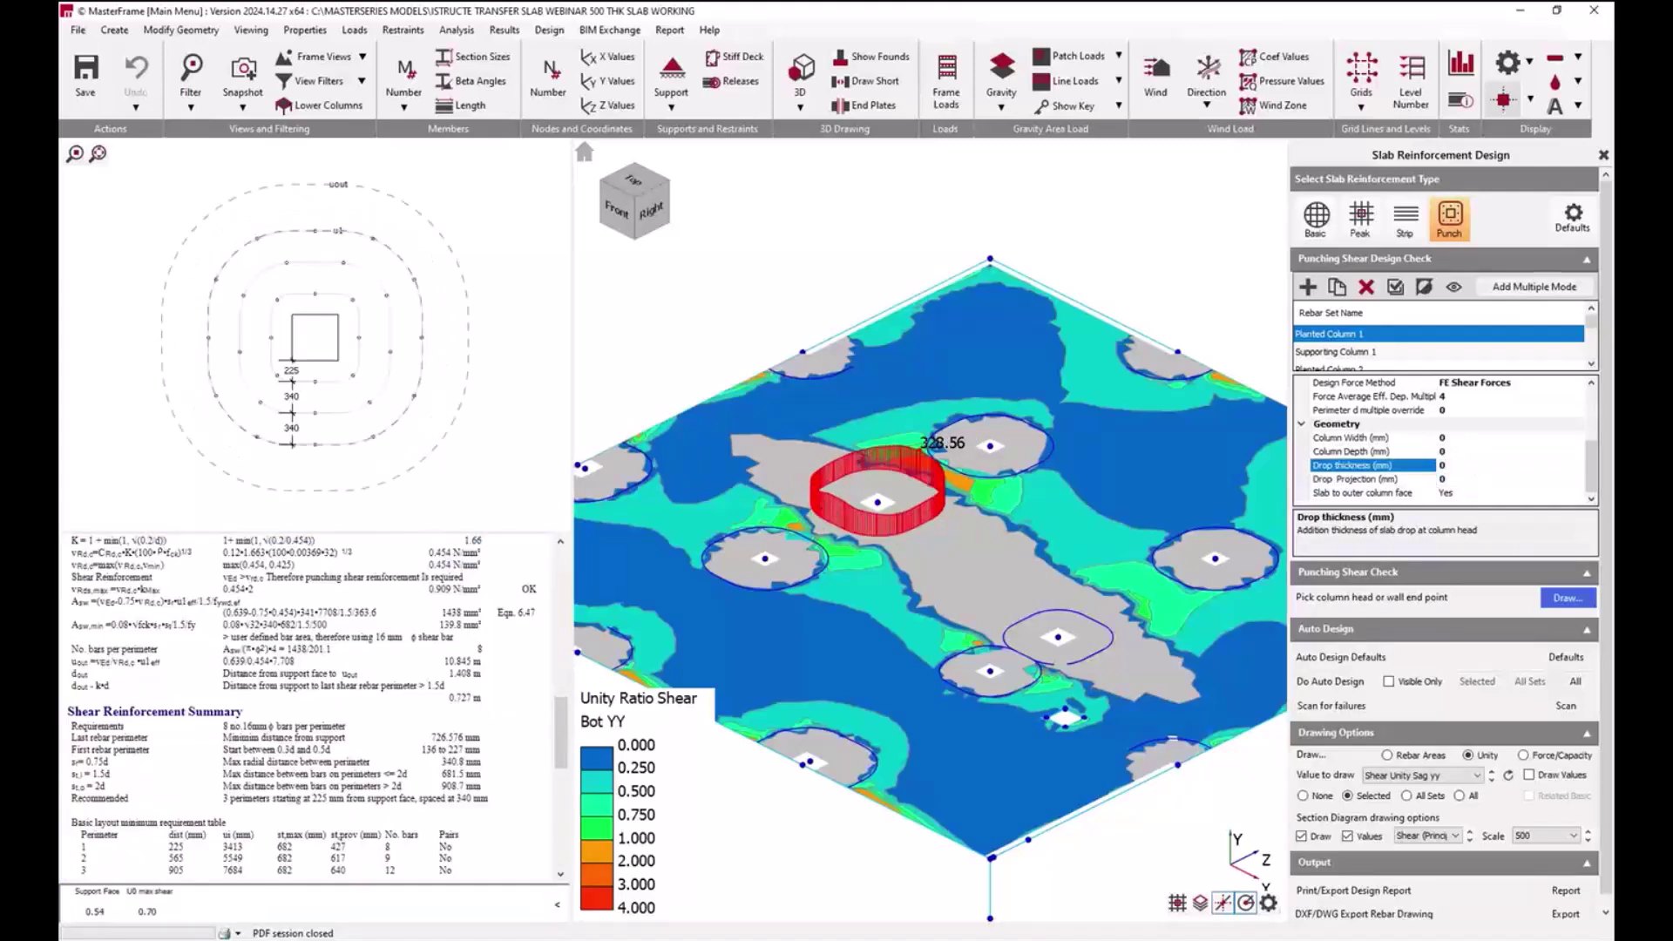
{"action": "key", "text": "Down"}
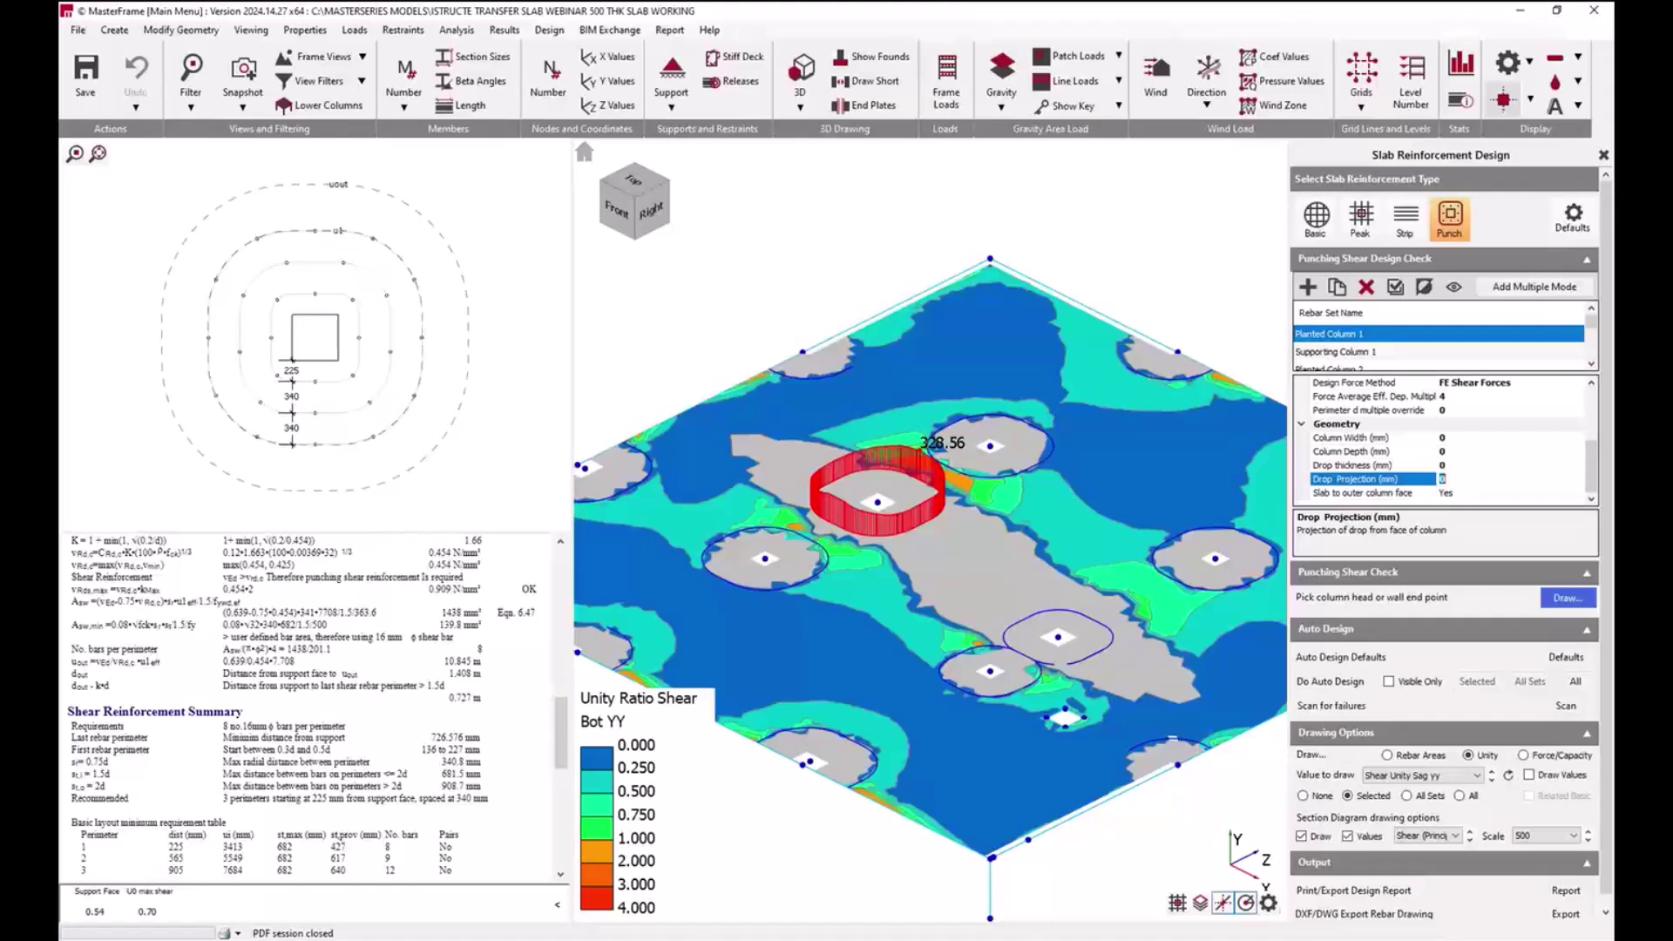
Step: Return to Linear Check 1 in the strip checks, enlarge its property list and set the value to draw to None
{"action": "left_click", "coordinate": [1416, 222]}
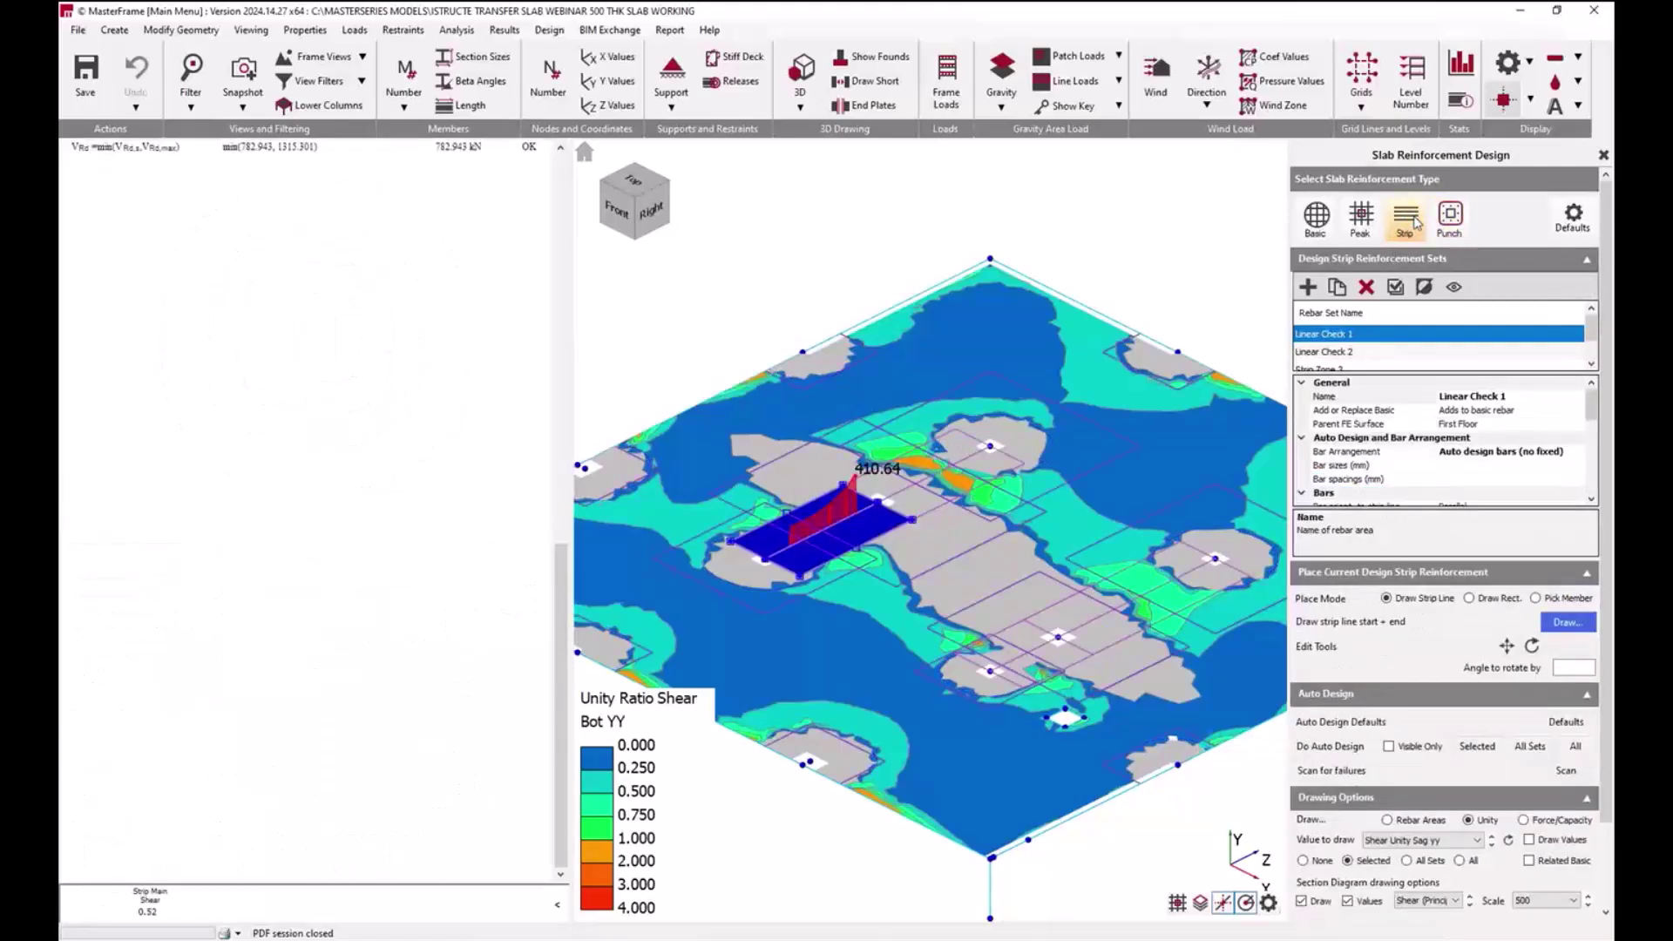
{"action": "left_click", "coordinate": [826, 565]}
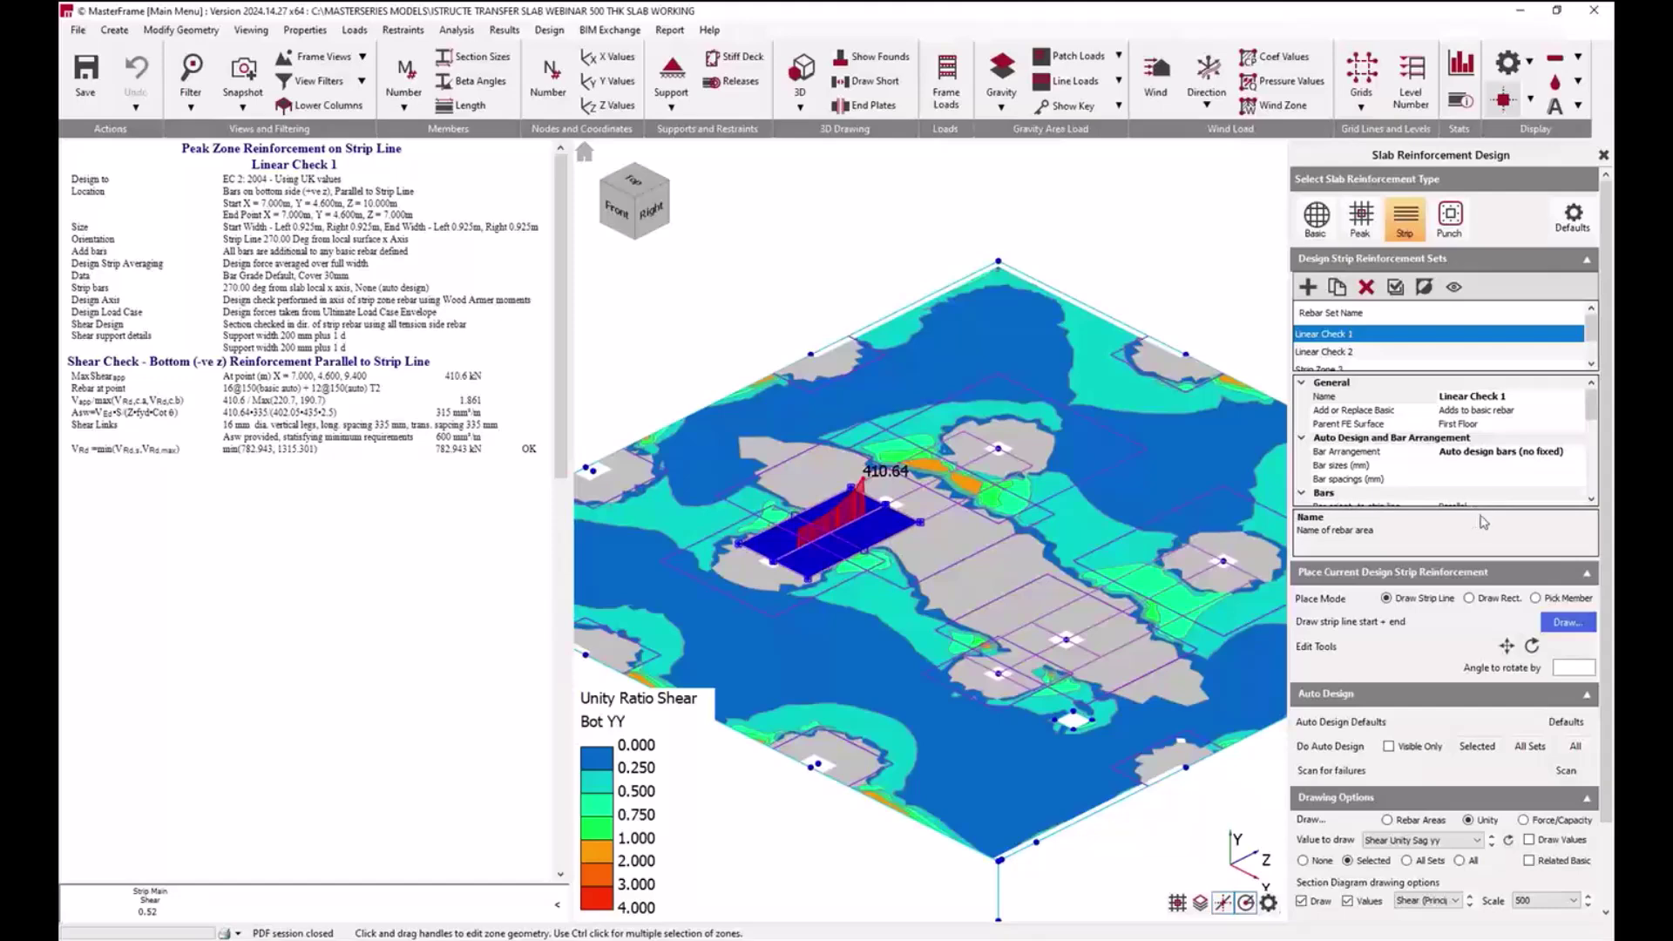
{"action": "left_click_drag", "start_coordinate": [1482, 509], "coordinate": [1466, 533]}
{"action": "left_click", "coordinate": [1453, 840]}
{"action": "left_click", "coordinate": [1403, 853]}
{"action": "scroll", "coordinate": [1096, 617], "scroll_direction": "up", "scroll_amount": 3}
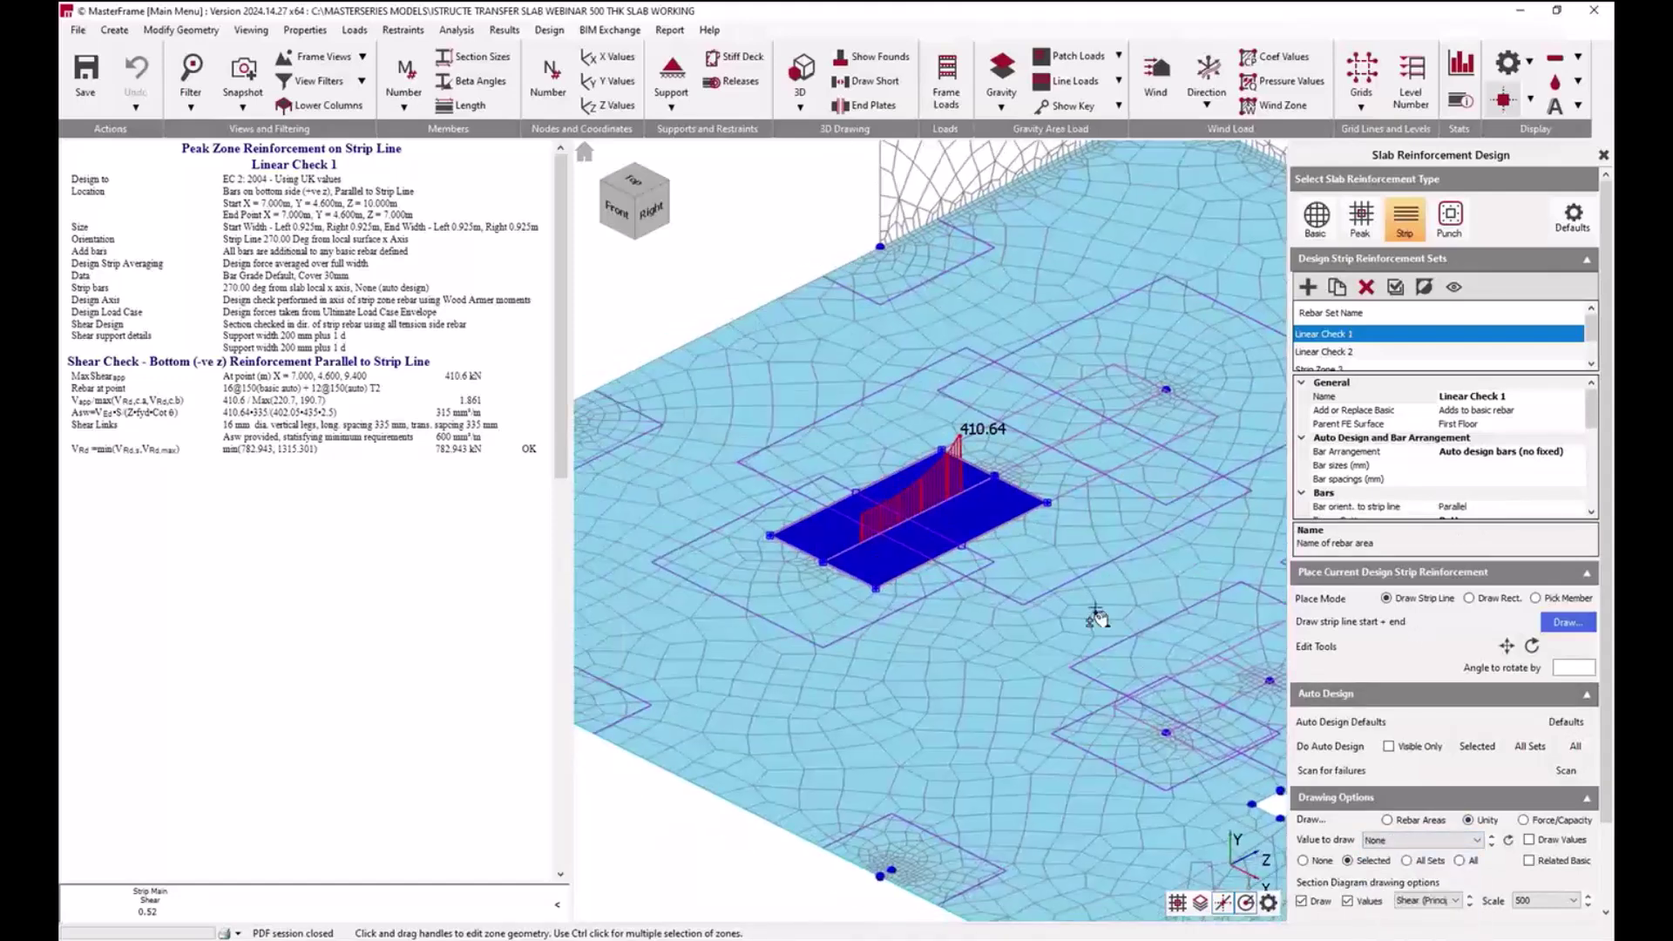
Step: Enable the finite element display option Don't Draw FE Mesh (outside editor only)
{"action": "left_click", "coordinate": [1514, 66]}
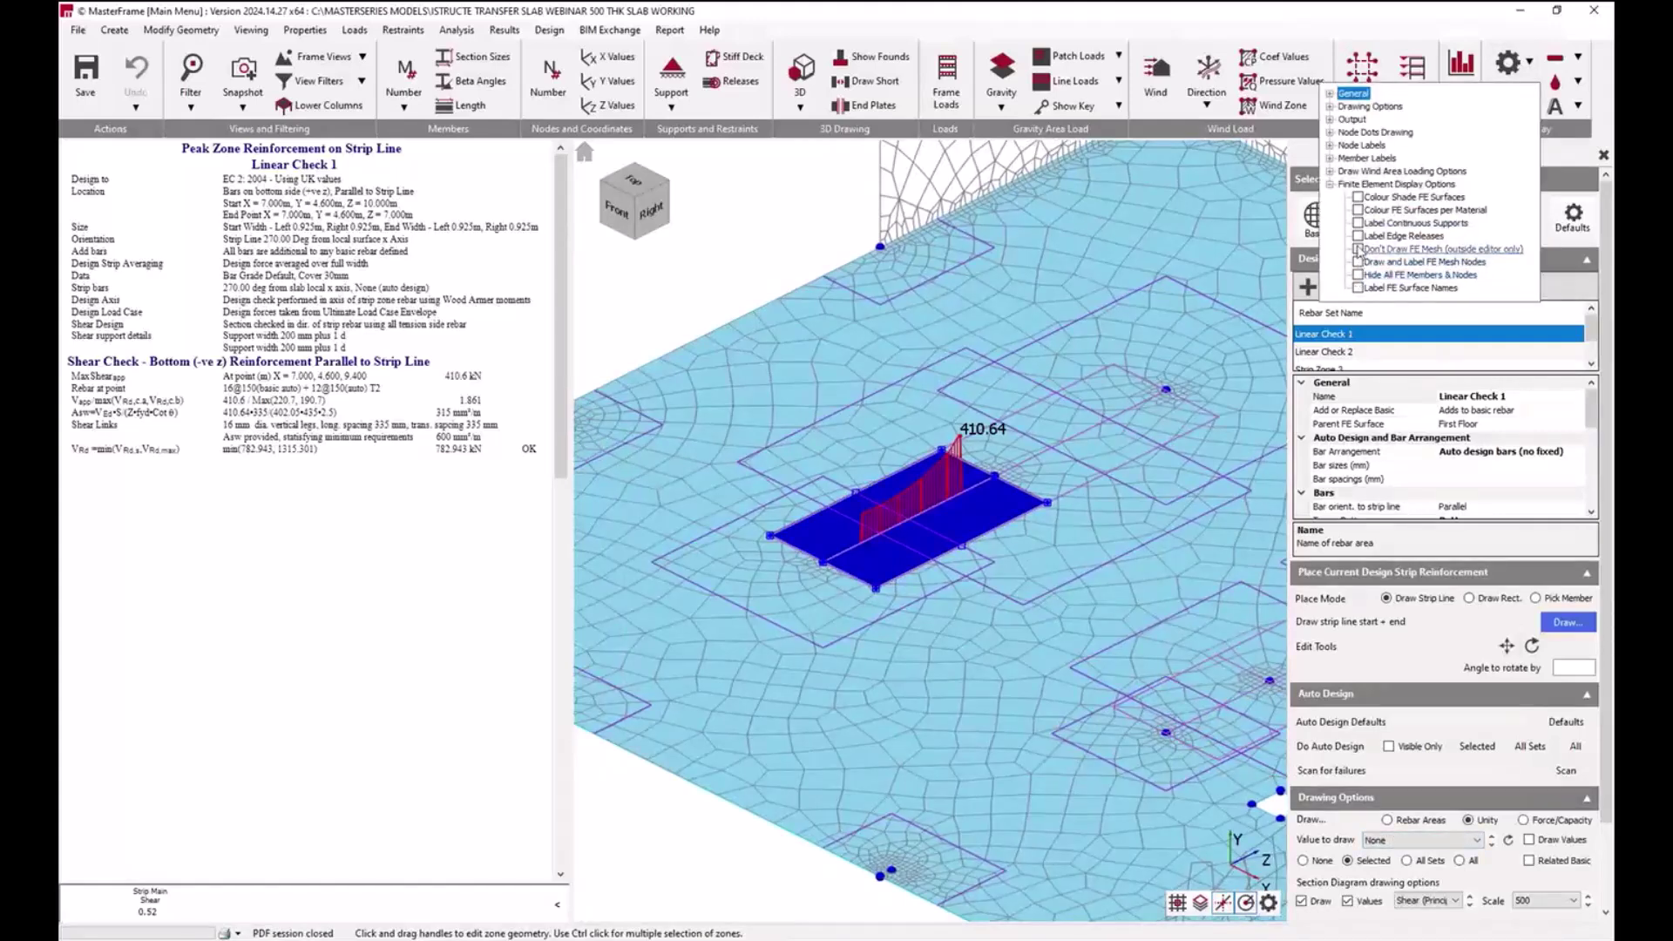
{"action": "left_click", "coordinate": [1358, 250]}
{"action": "scroll", "coordinate": [924, 491], "scroll_direction": "down", "scroll_amount": 2}
{"action": "left_click_drag", "start_coordinate": [924, 491], "coordinate": [965, 495]}
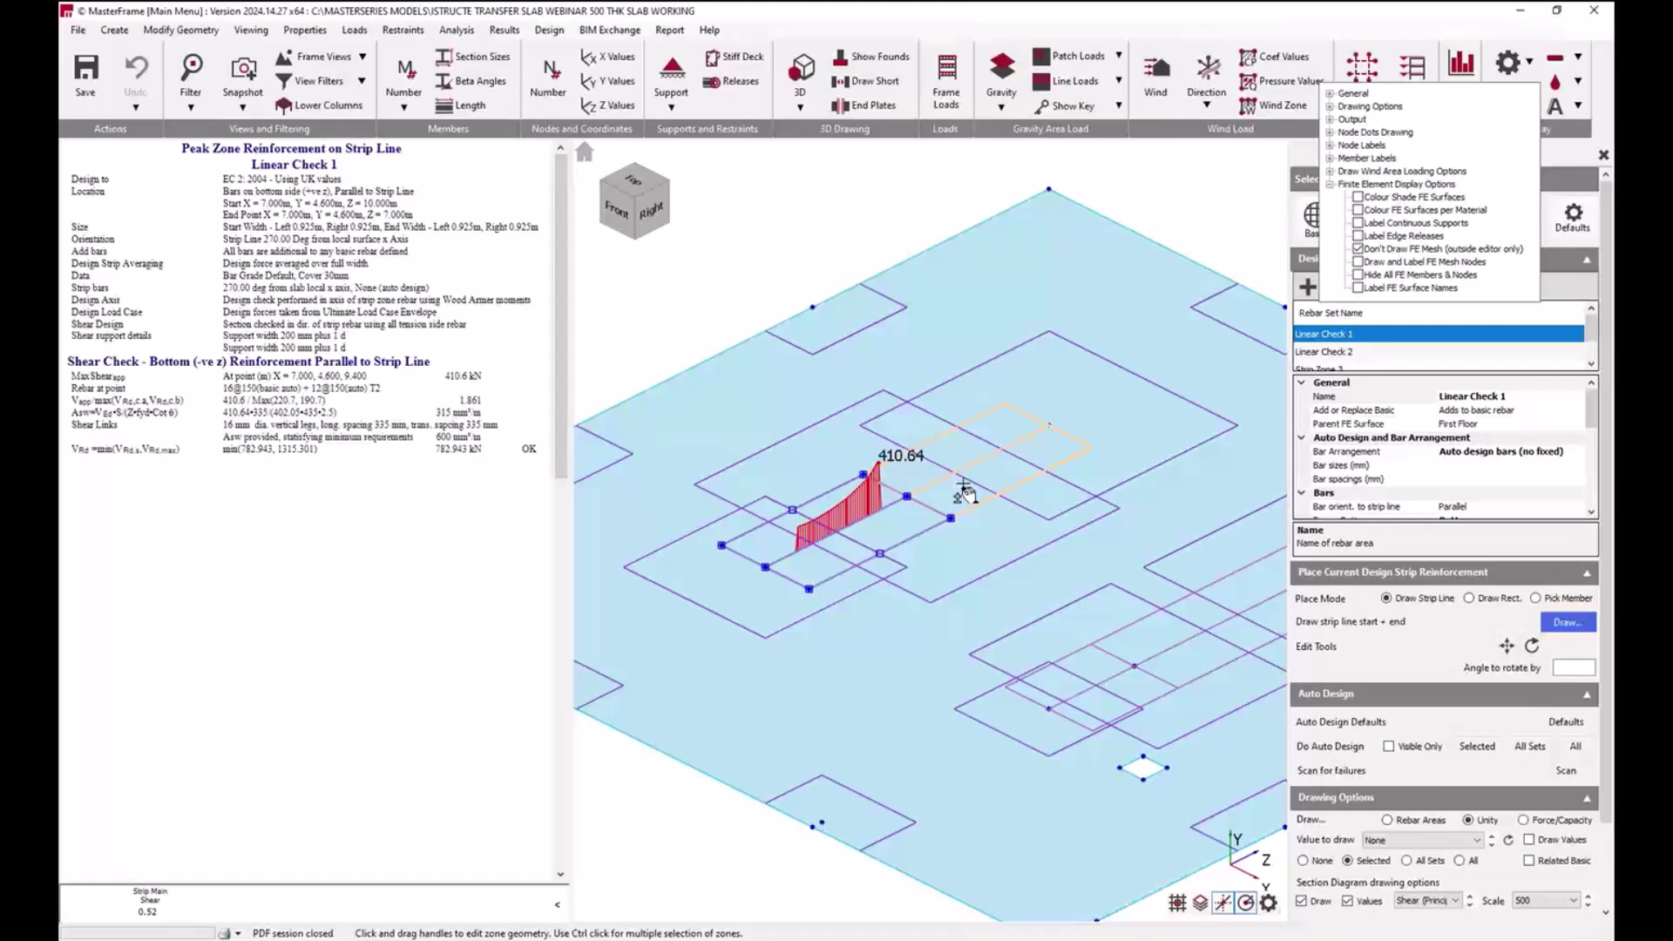
{"action": "left_click", "coordinate": [933, 498]}
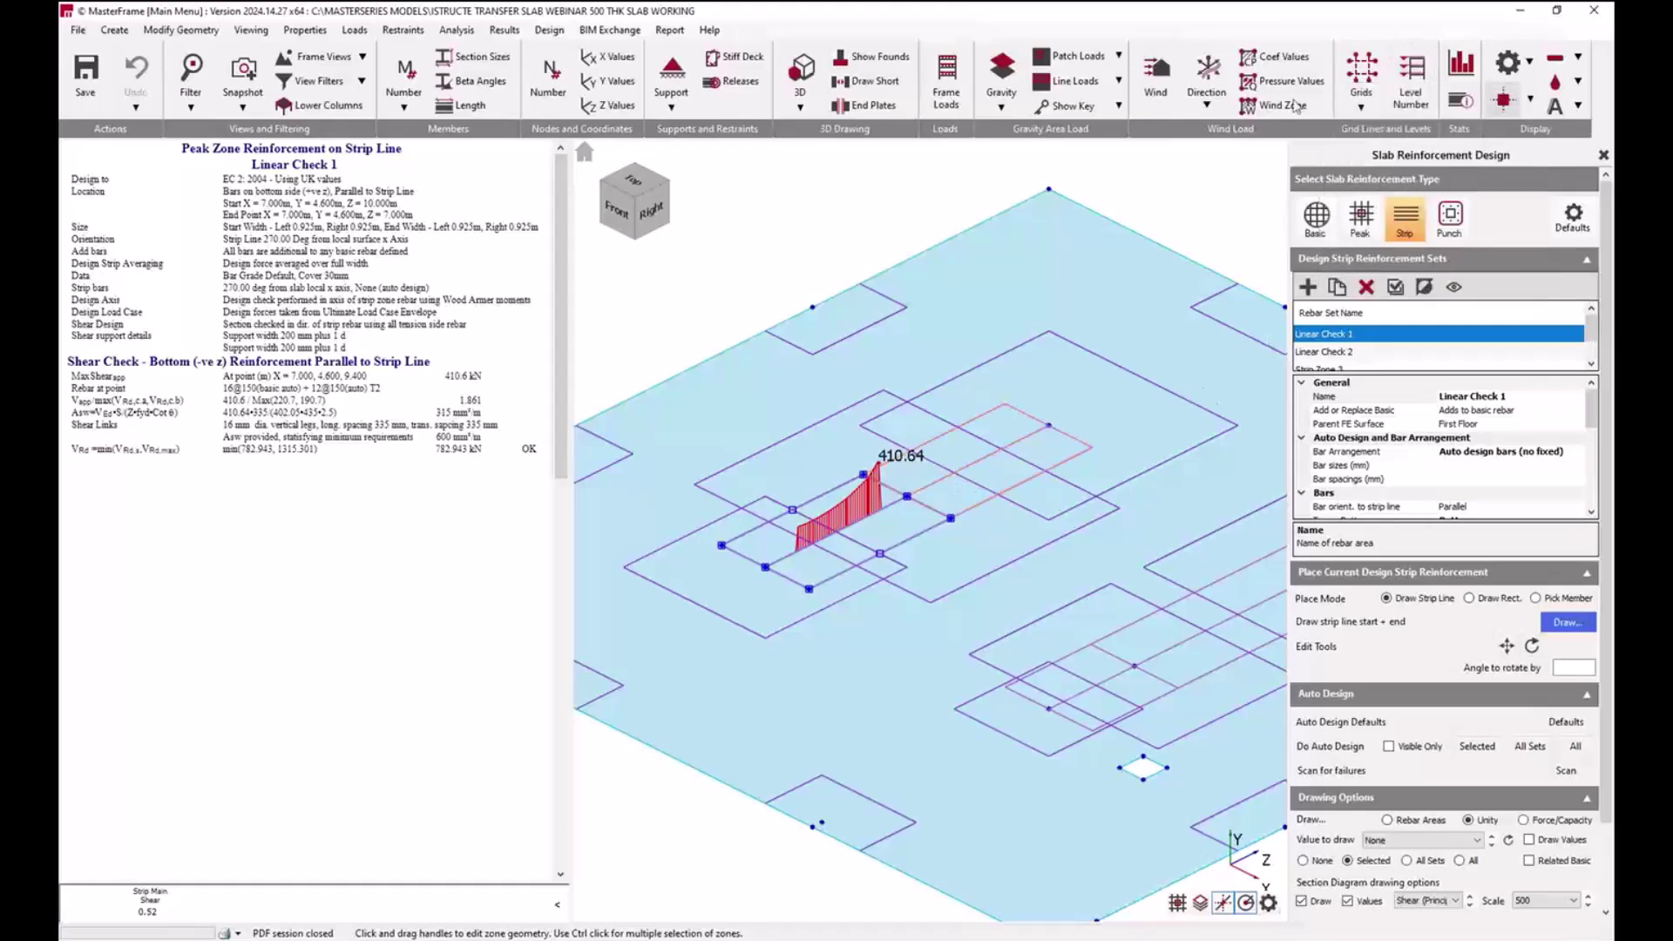
{"action": "middle_click_drag", "start_coordinate": [925, 501], "coordinate": [942, 505]}
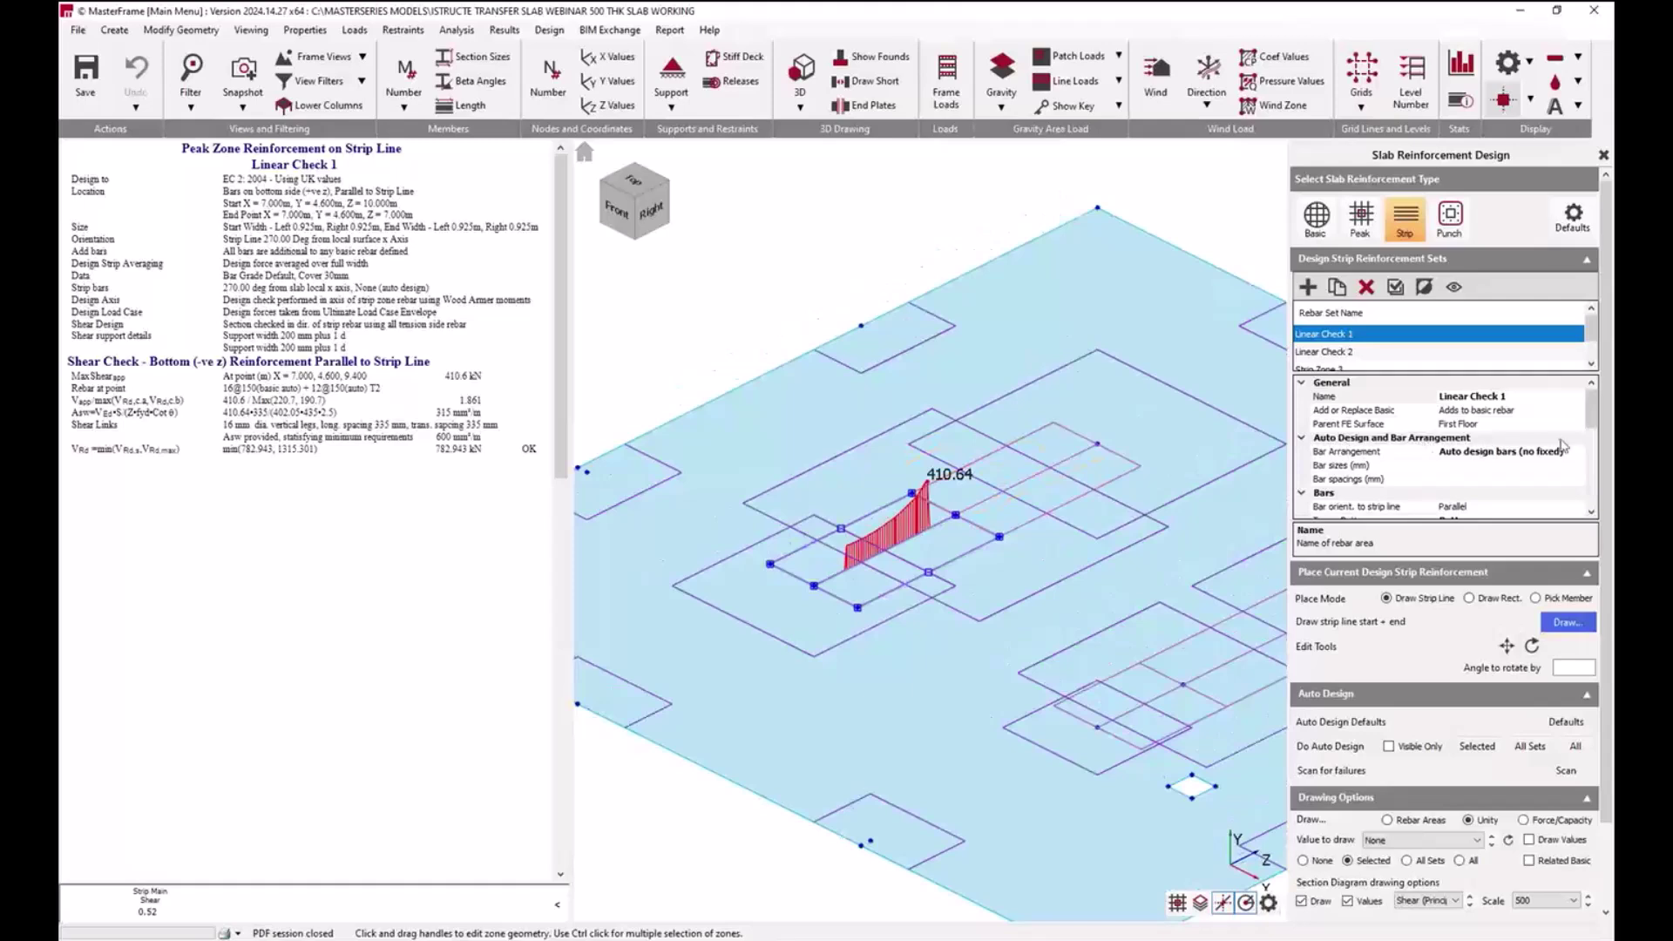
Step: Examine Linear Check 1's bar arrangement, bar orientation to the strip line, top or bottom setting, force averaging and strip widths
{"action": "left_click_drag", "start_coordinate": [1591, 407], "coordinate": [1591, 423]}
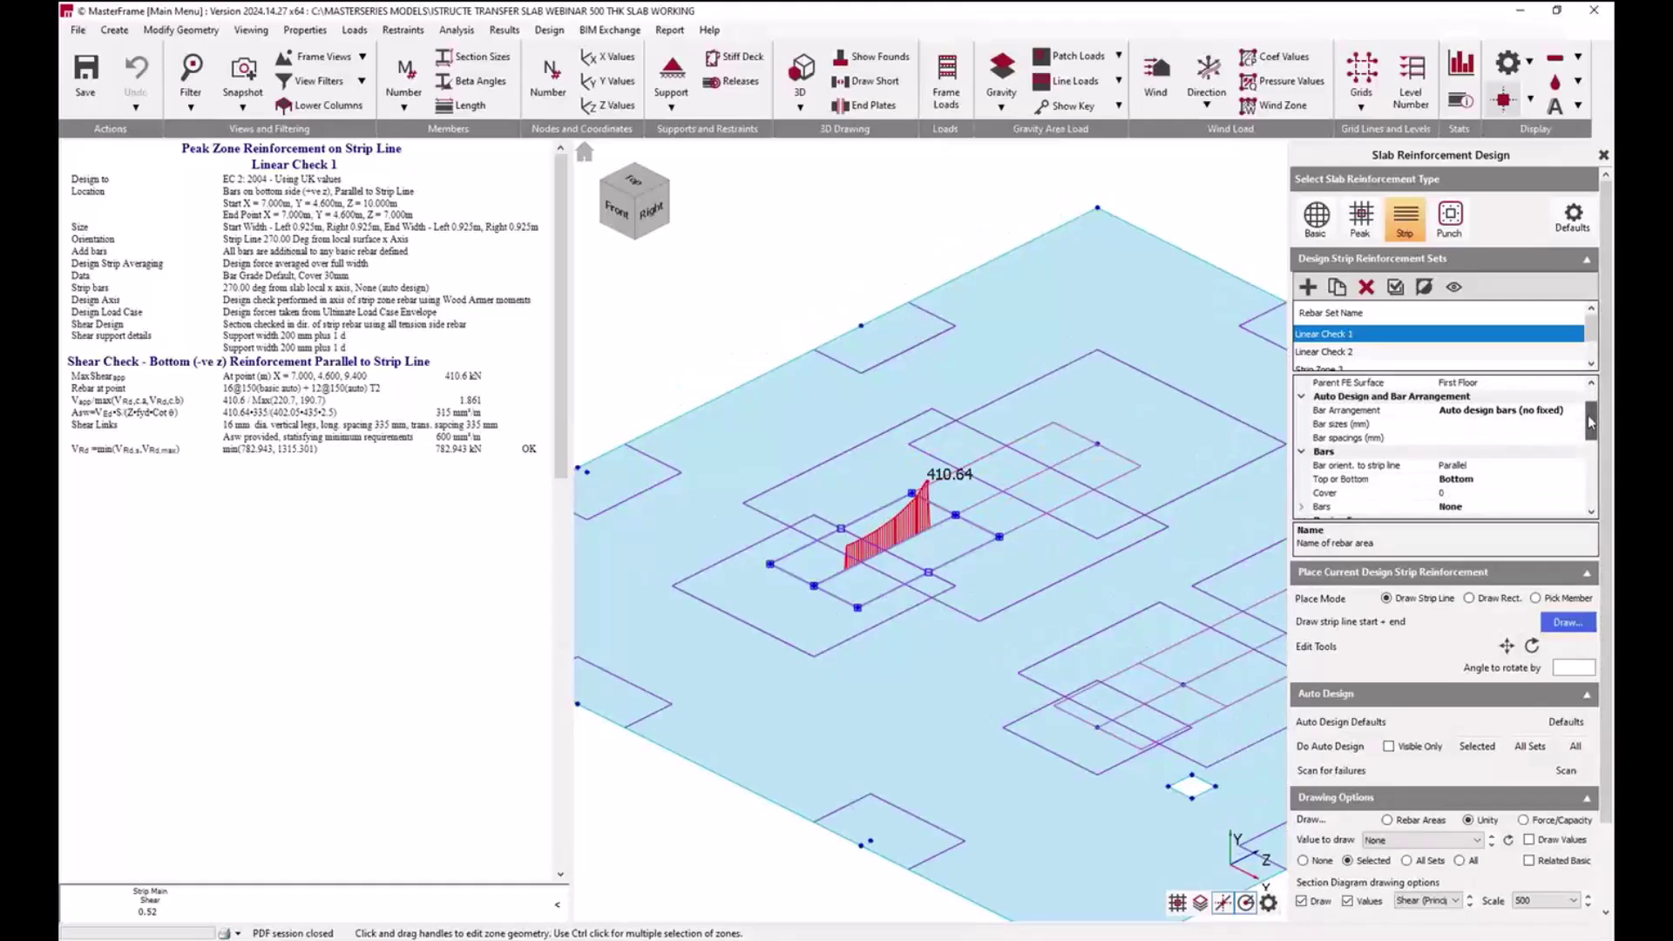
{"action": "left_click_drag", "start_coordinate": [1590, 423], "coordinate": [1584, 433]}
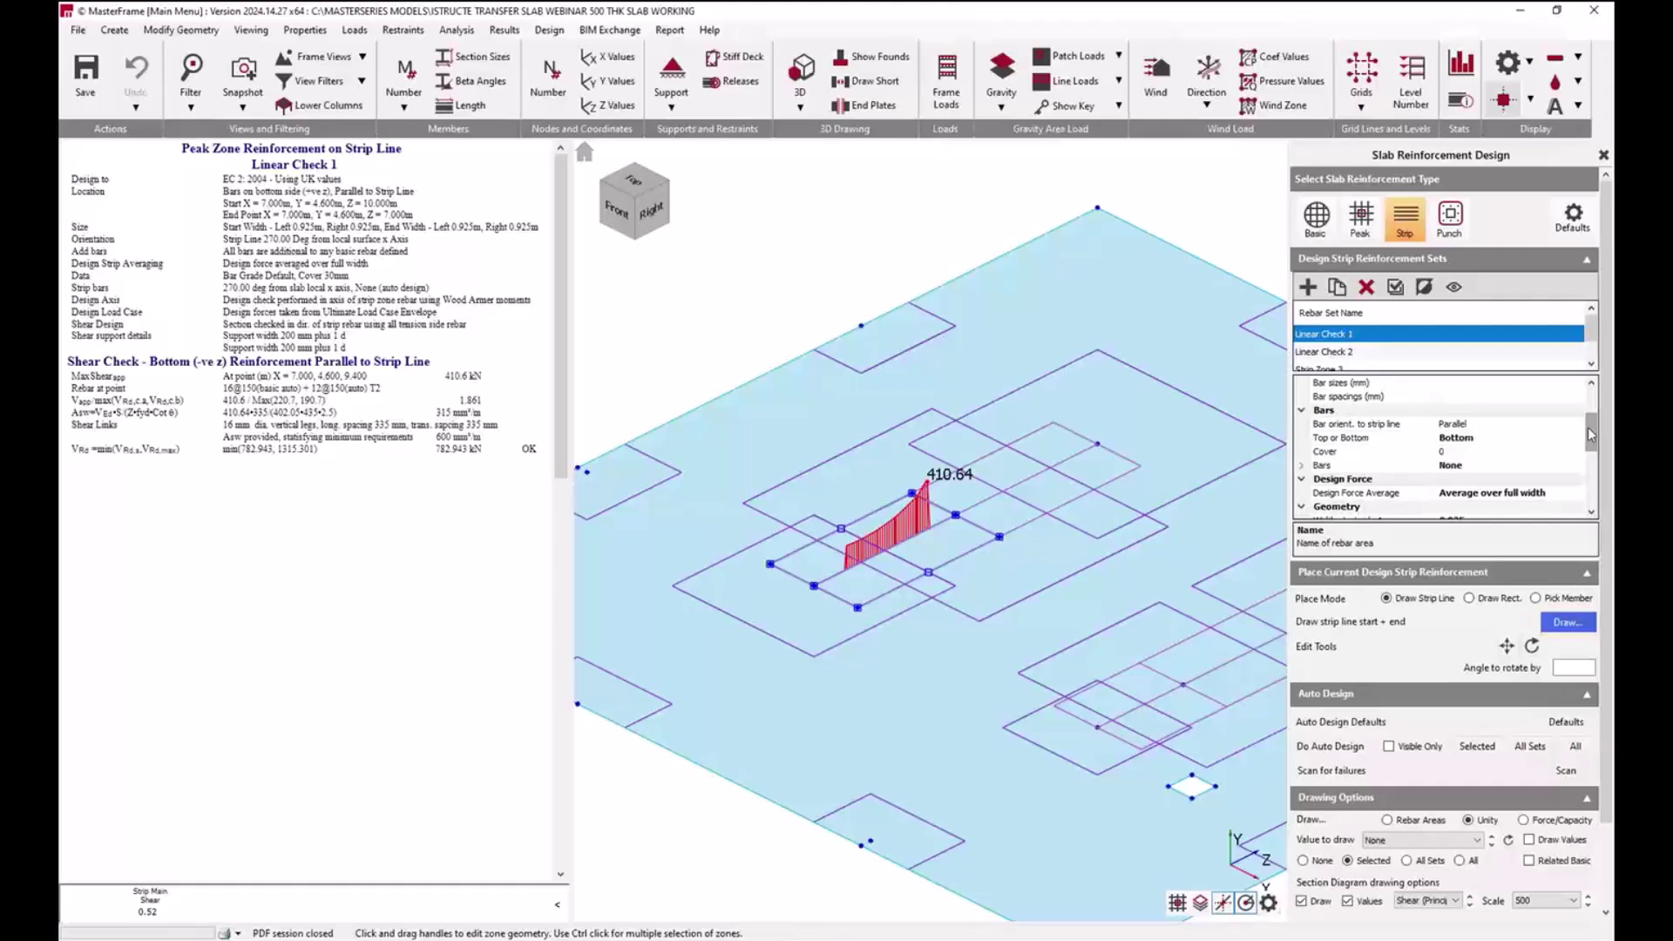
{"action": "mouse_move", "coordinate": [1588, 427]}
{"action": "left_mouse_down"}
{"action": "mouse_move", "coordinate": [1584, 480]}
{"action": "mouse_move", "coordinate": [1584, 461]}
{"action": "left_mouse_up"}
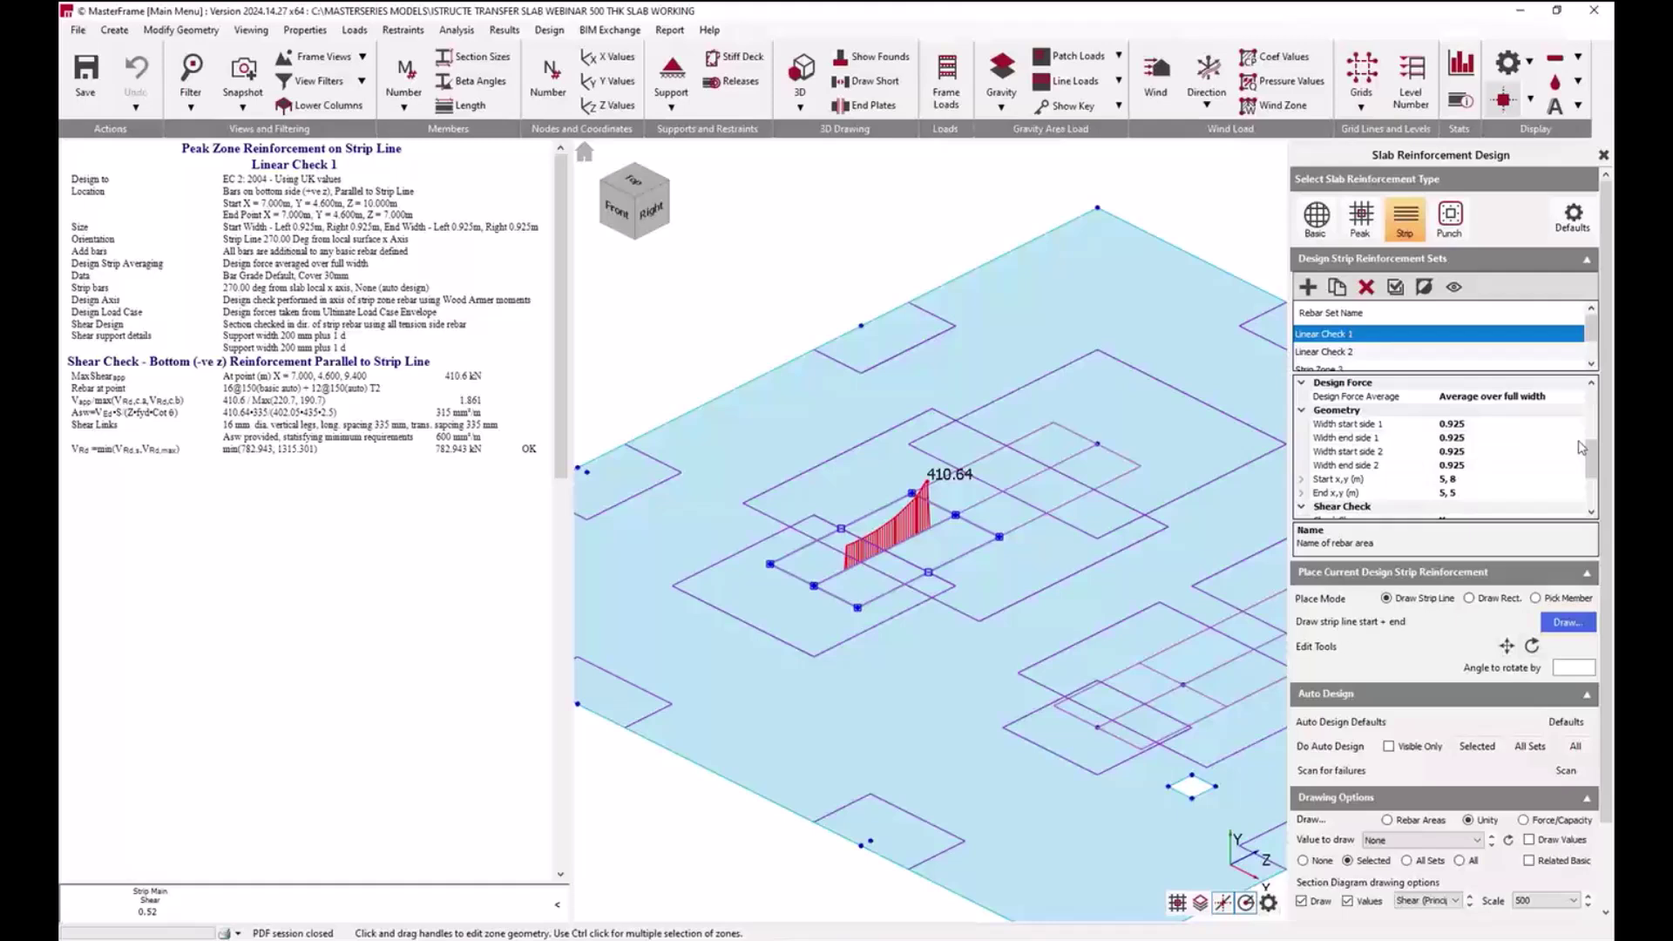
{"action": "scroll", "coordinate": [1598, 450], "scroll_direction": "up", "scroll_amount": 3}
{"action": "left_click", "coordinate": [1569, 437]}
{"action": "left_click", "coordinate": [1577, 438]}
{"action": "left_click", "coordinate": [1579, 440]}
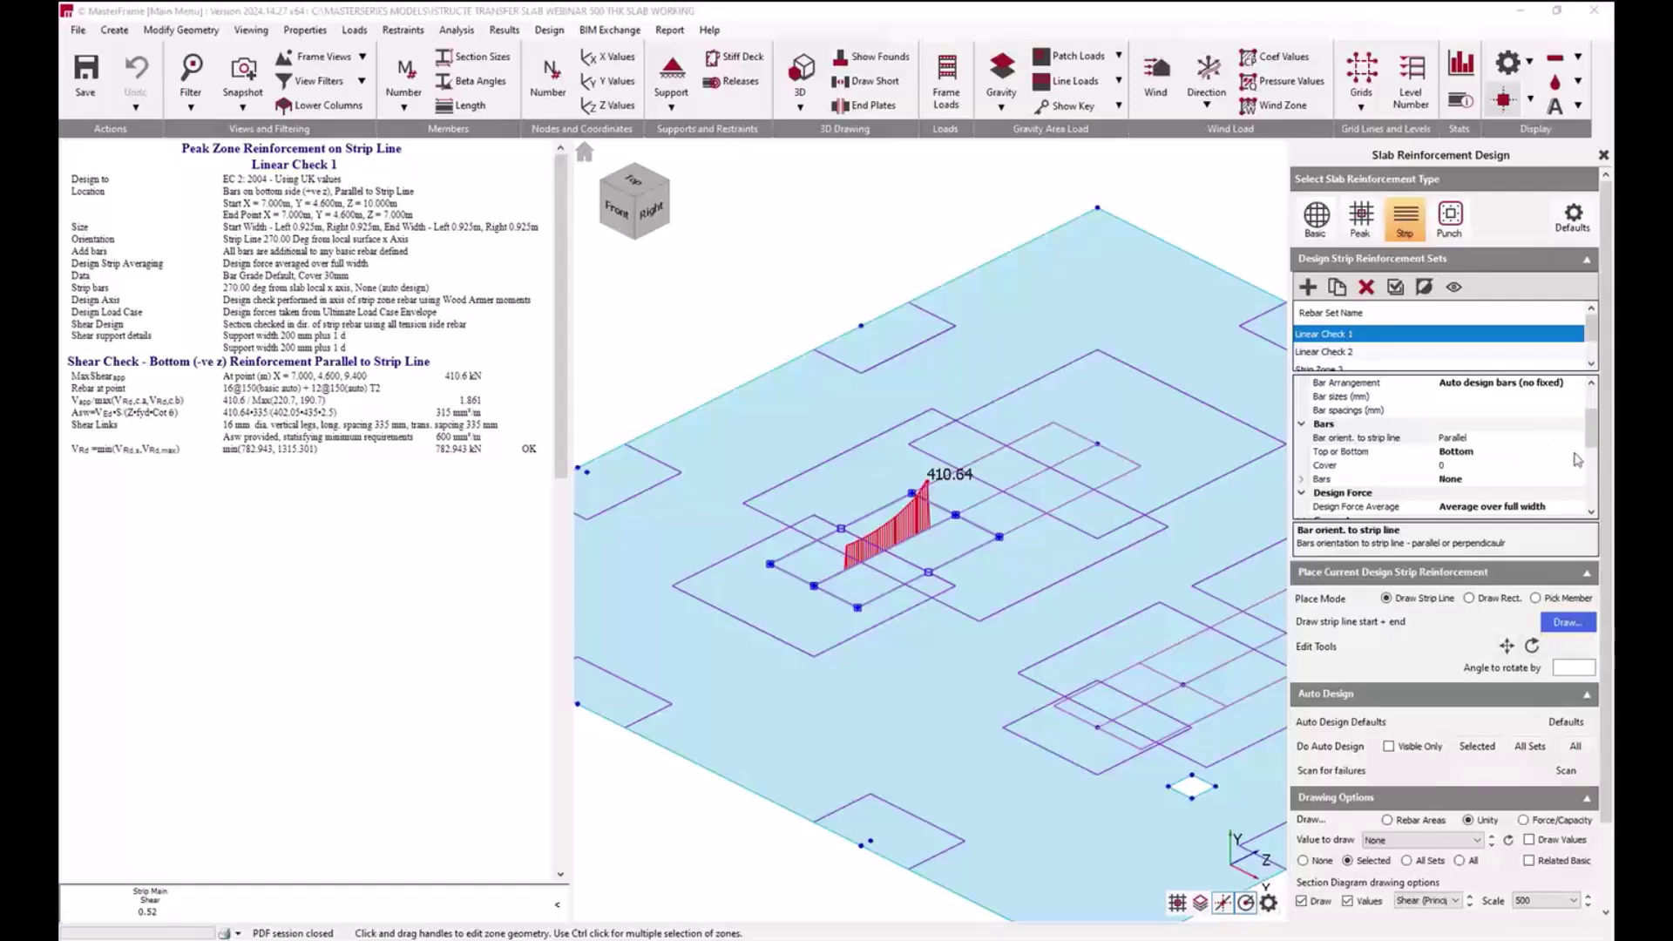
{"action": "left_click_drag", "start_coordinate": [1588, 422], "coordinate": [1592, 421]}
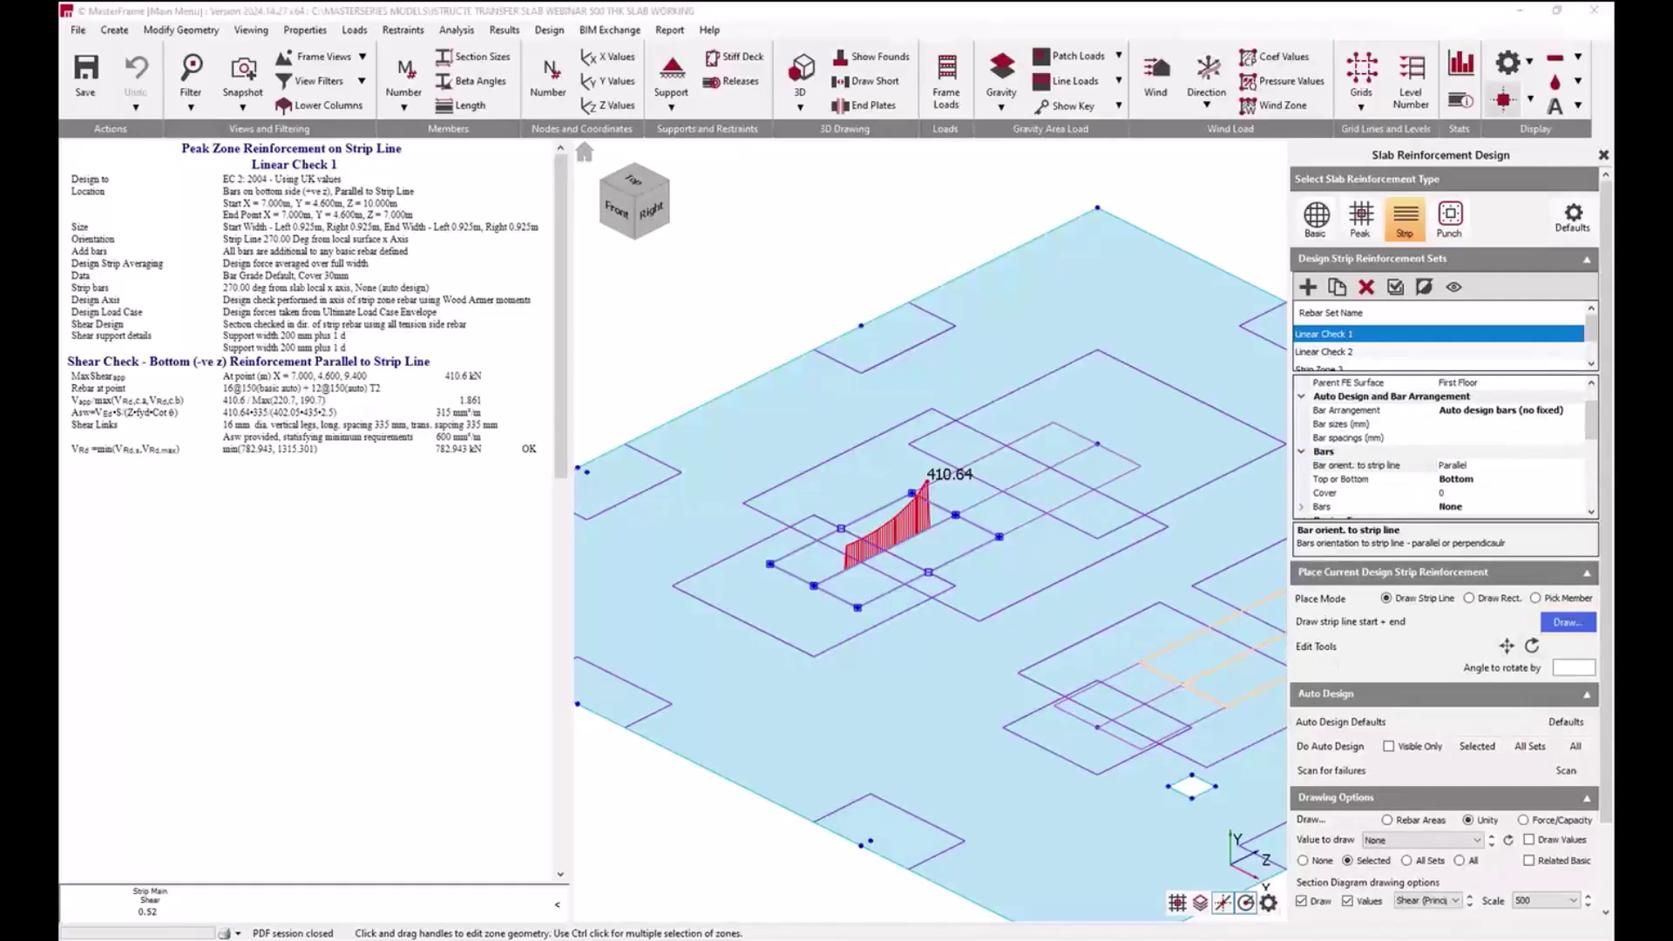
Step: Compare the moment, axial and principal shear section diagrams along Linear Check 1, finishing on the moment diagram
{"action": "left_click", "coordinate": [1260, 16]}
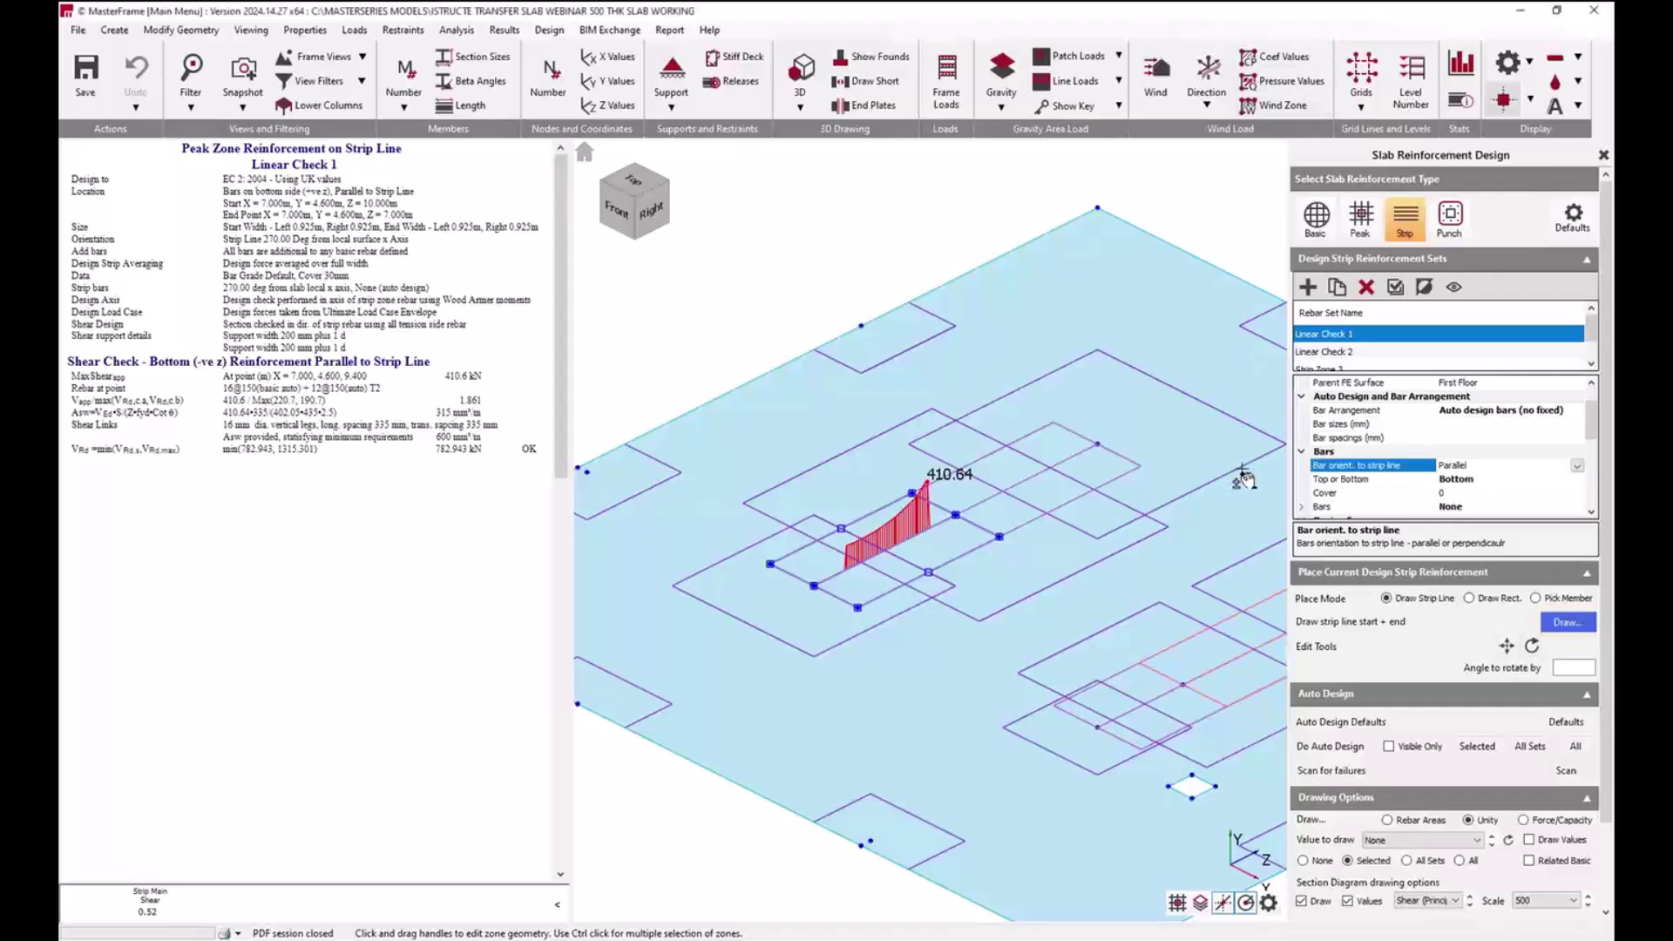
{"action": "left_click", "coordinate": [1440, 907]}
{"action": "left_click", "coordinate": [1436, 903]}
{"action": "left_click", "coordinate": [1434, 902]}
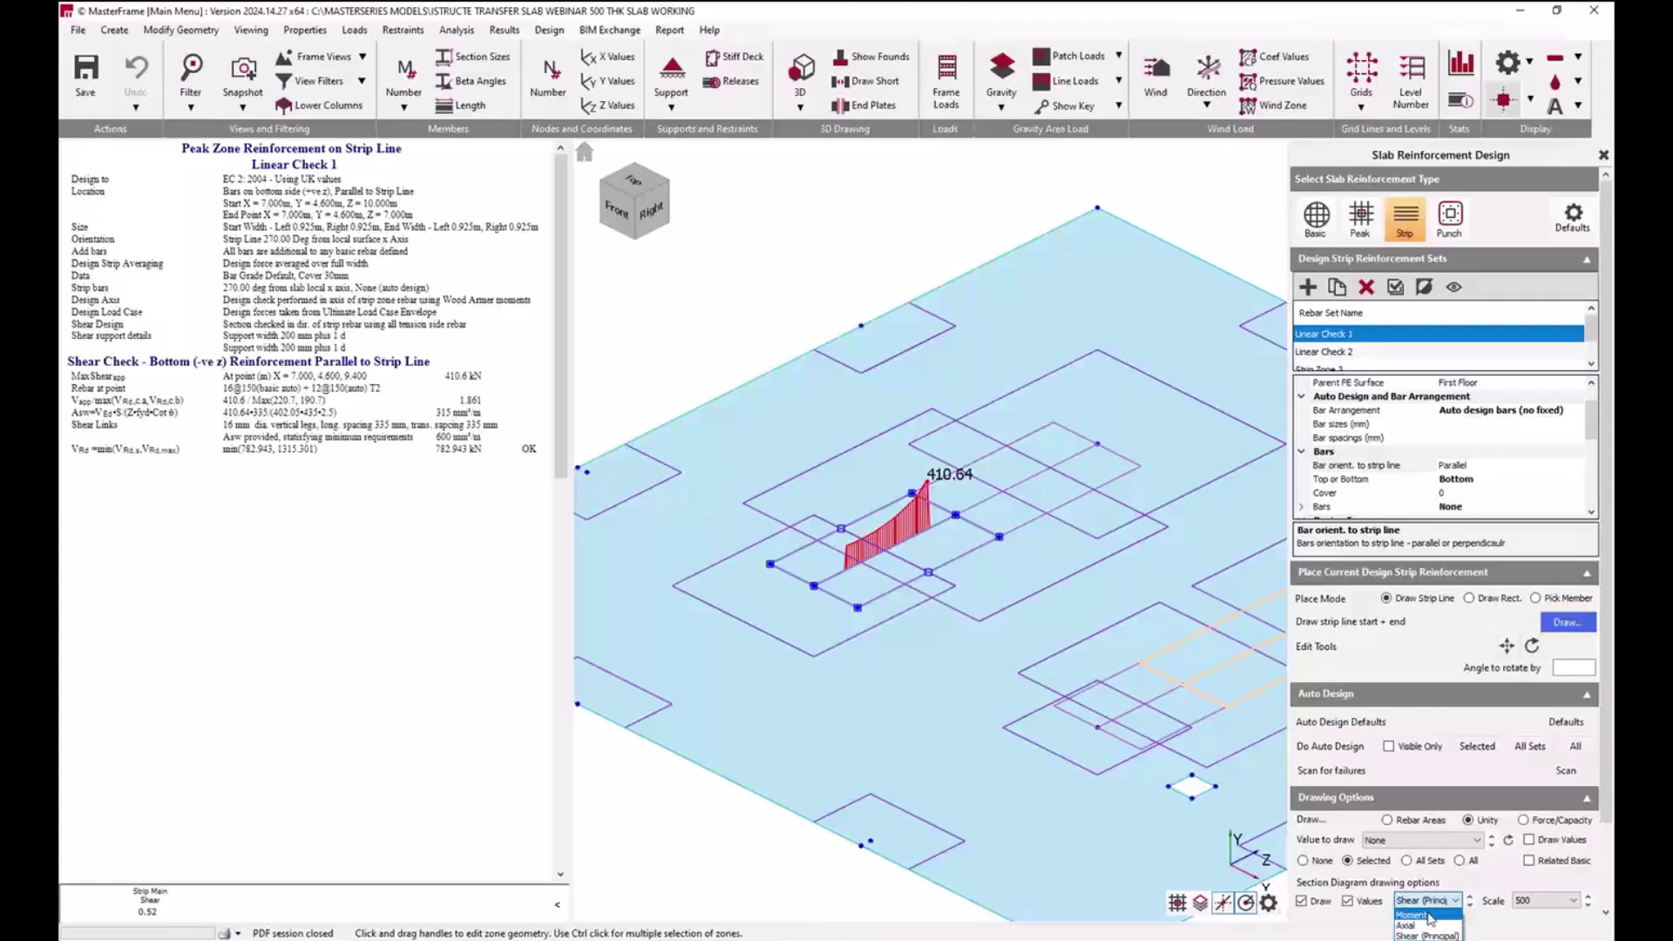
{"action": "left_click", "coordinate": [1431, 916]}
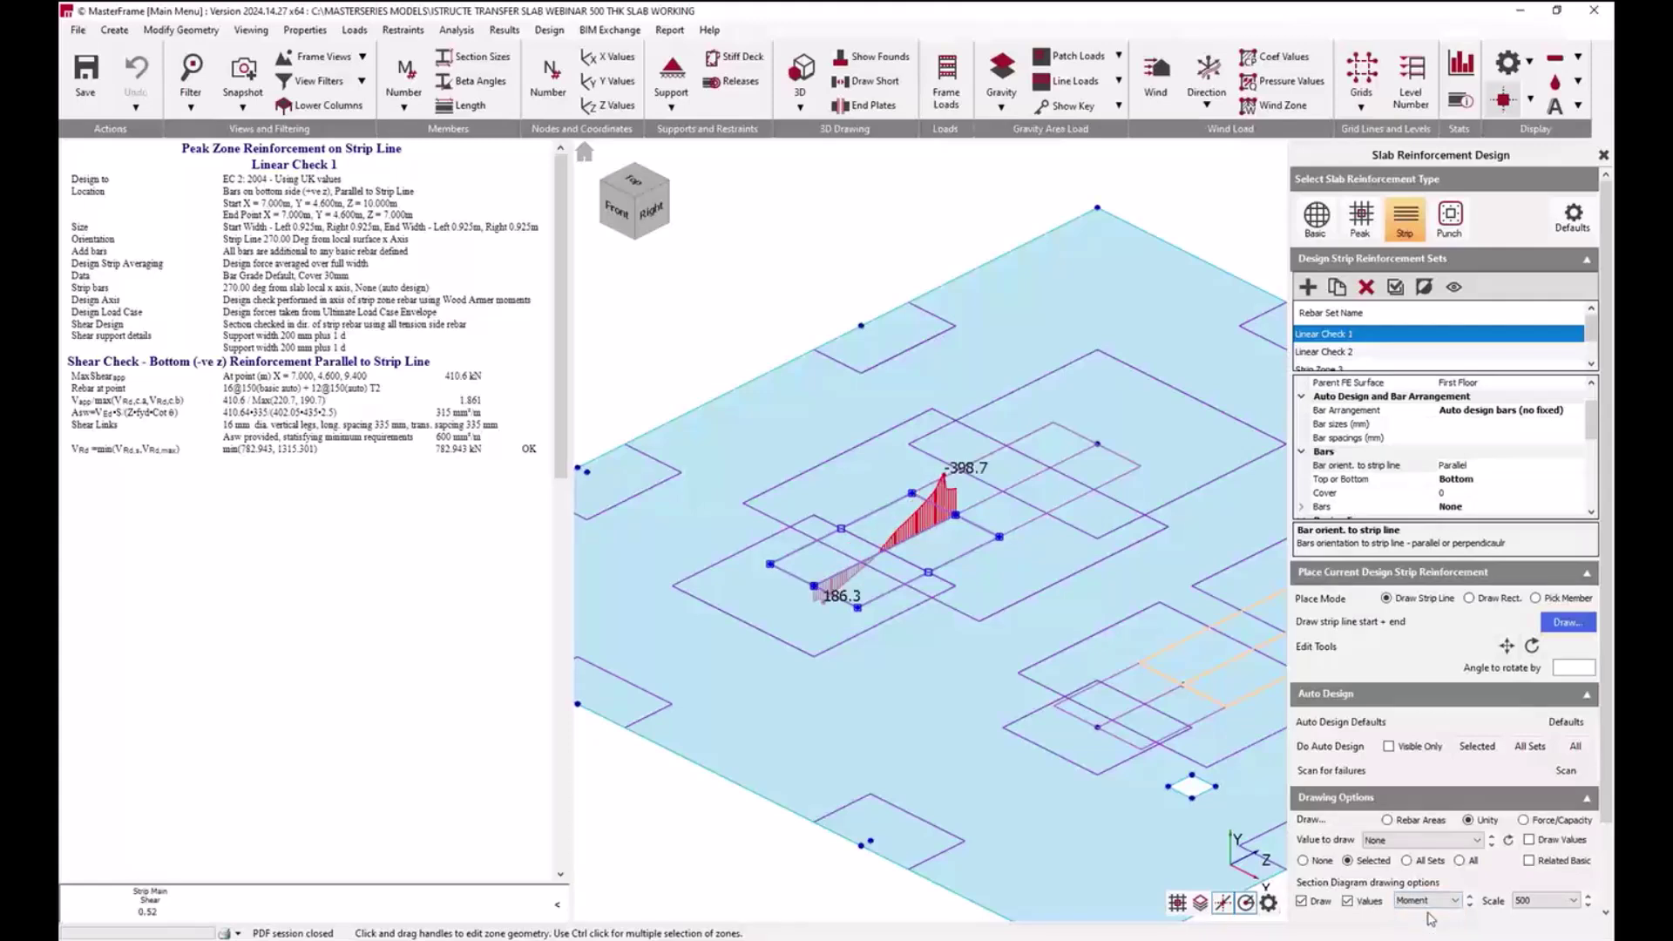
{"action": "left_click", "coordinate": [1470, 907]}
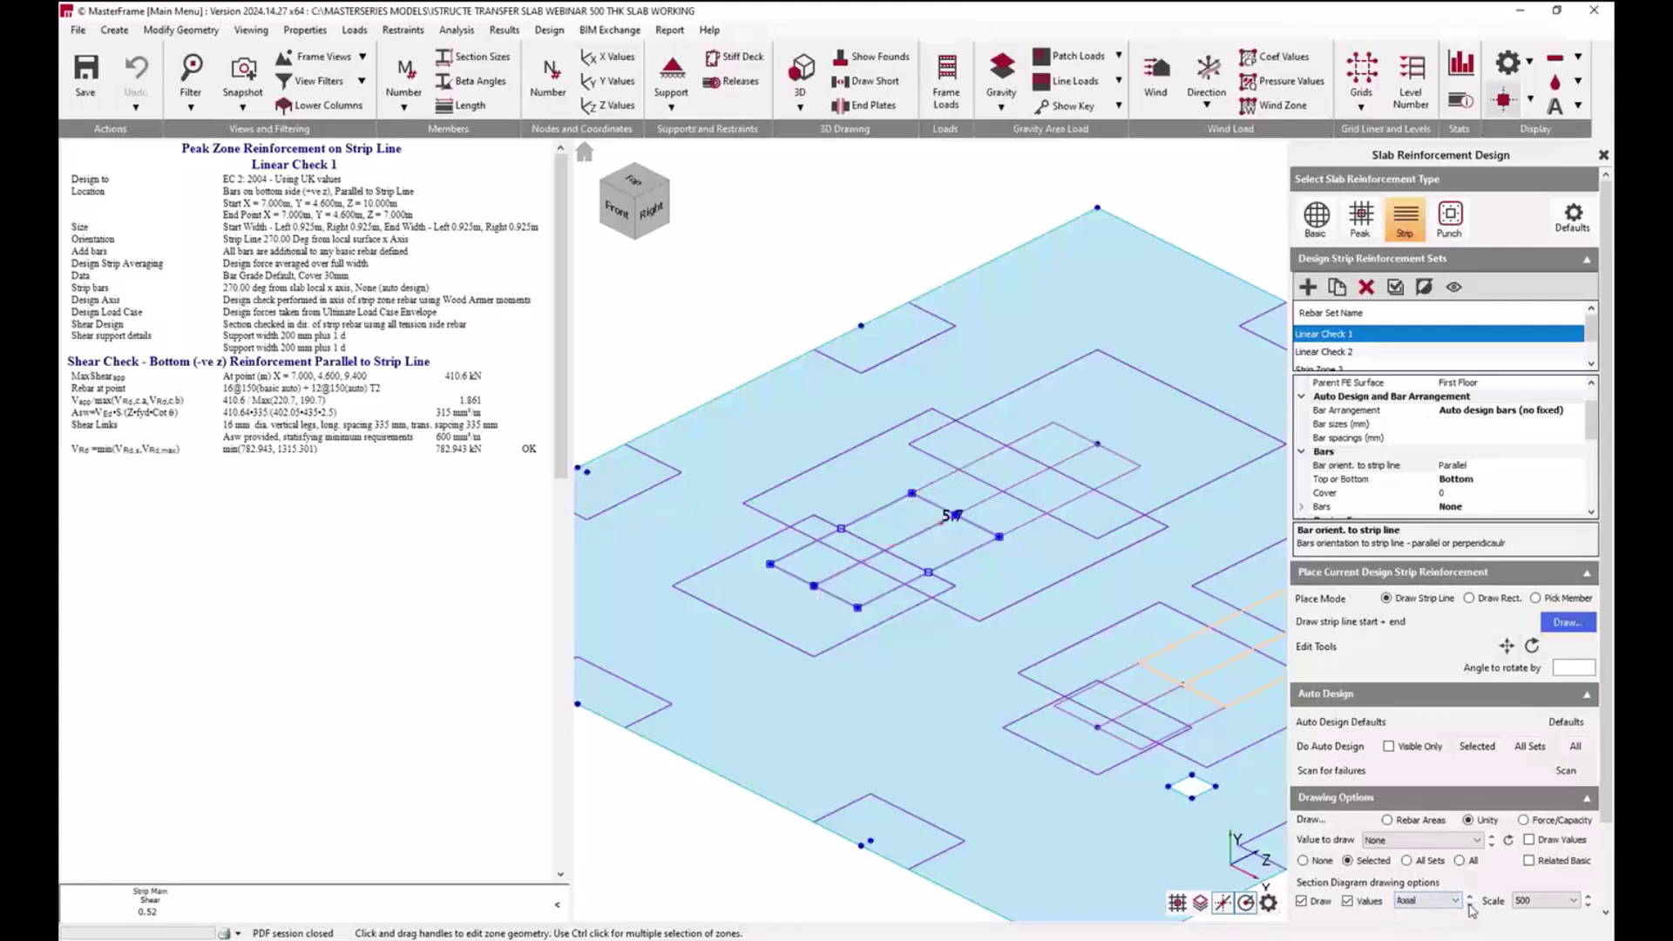
{"action": "left_click", "coordinate": [1471, 907]}
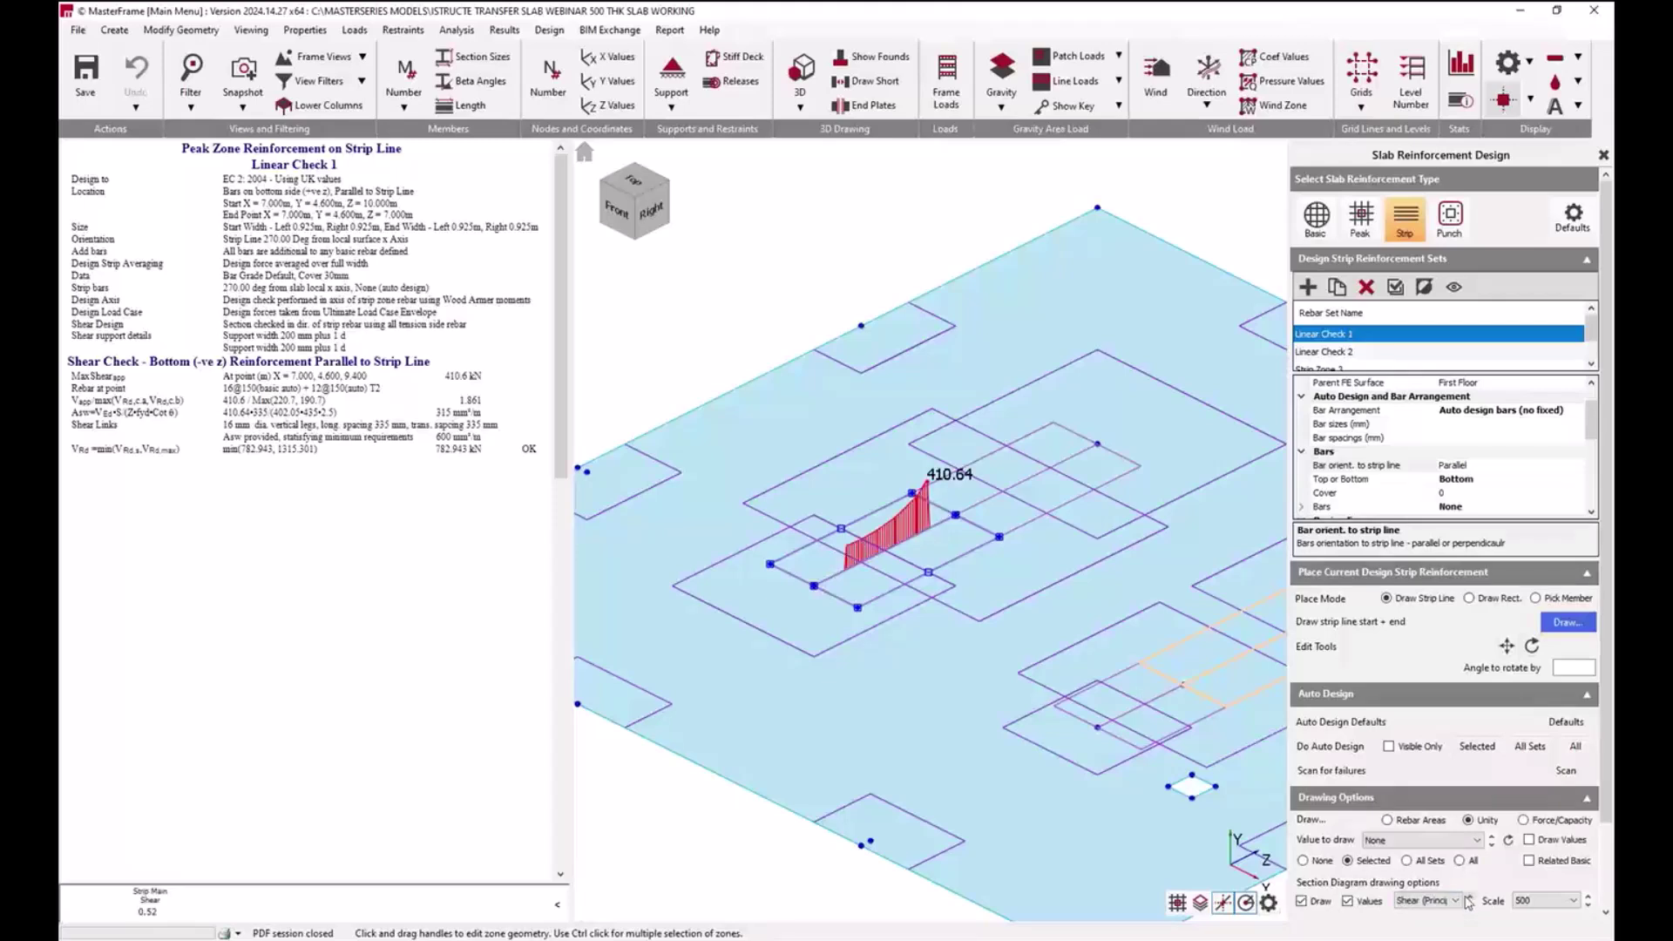
{"action": "left_click", "coordinate": [1471, 899]}
{"action": "left_click", "coordinate": [1470, 898]}
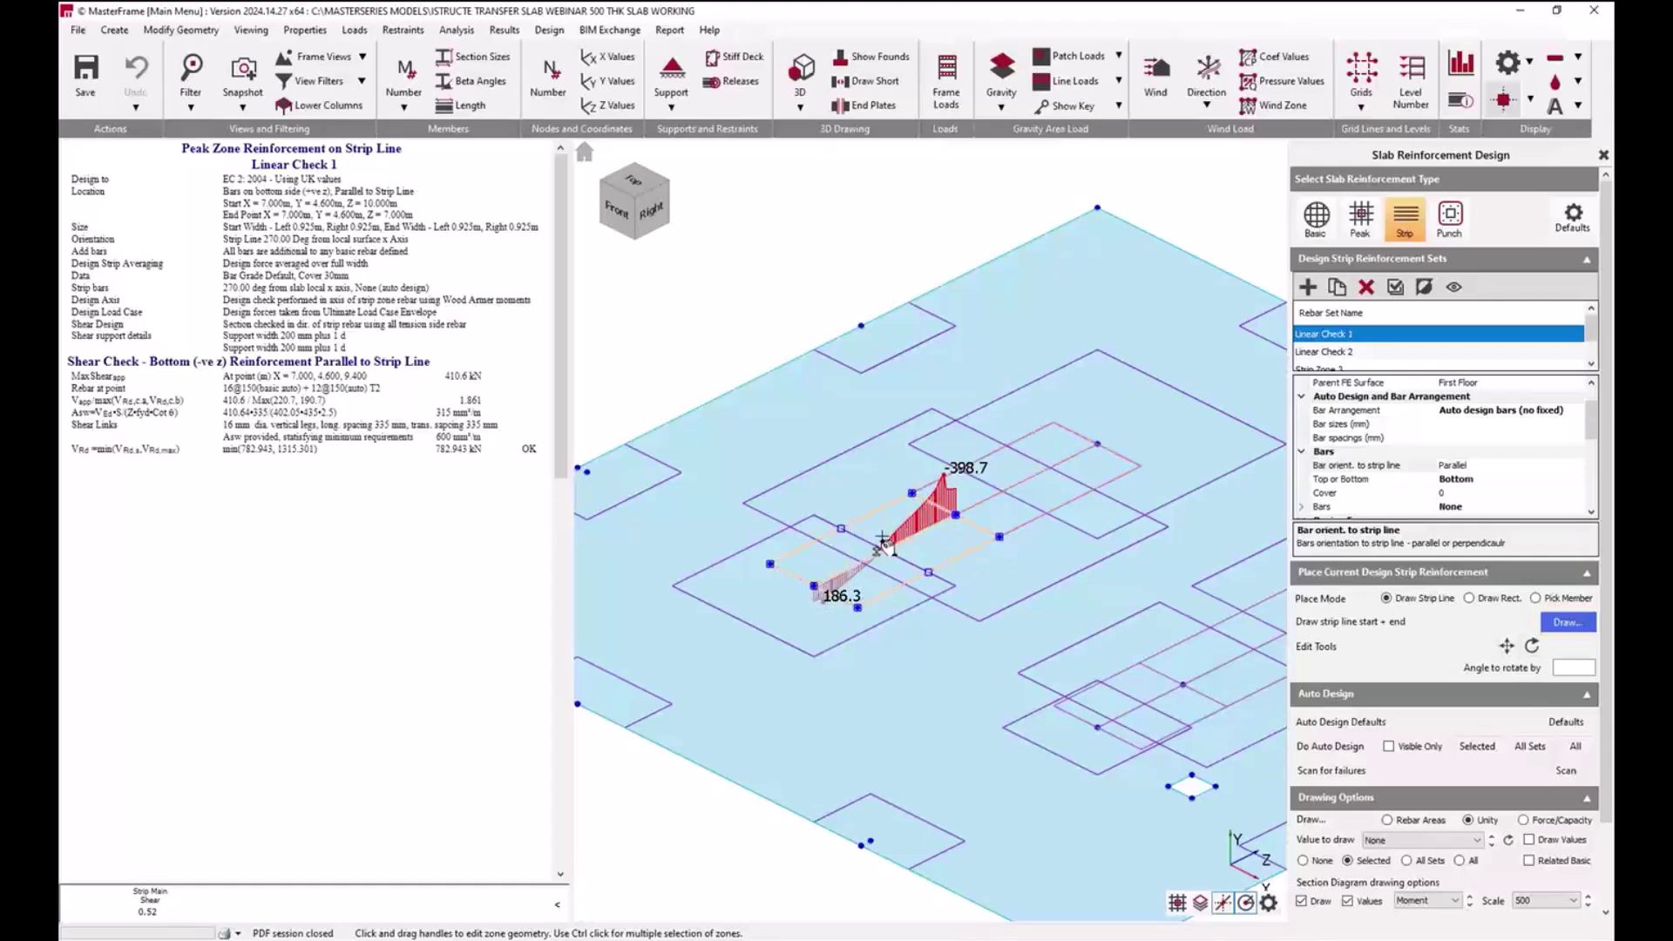
Step: Examine Linear Check 1's shear check settings and support distances with the section diagram set to principal shear
{"action": "left_click_drag", "start_coordinate": [1594, 422], "coordinate": [1594, 486]}
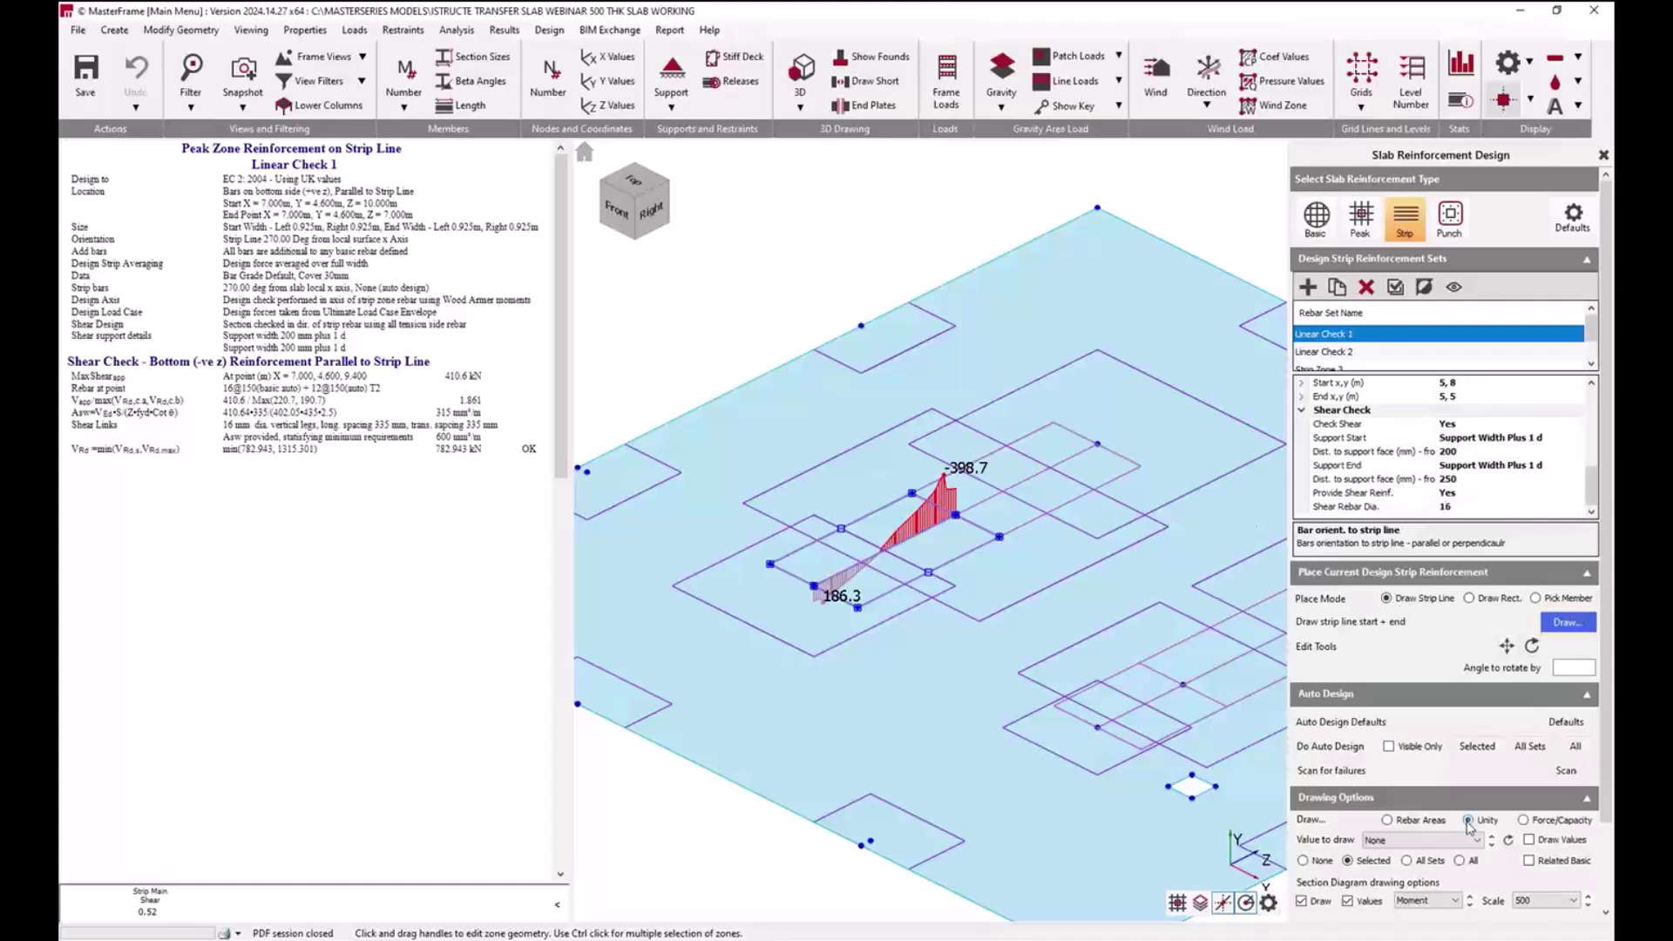
{"action": "left_click", "coordinate": [1446, 902]}
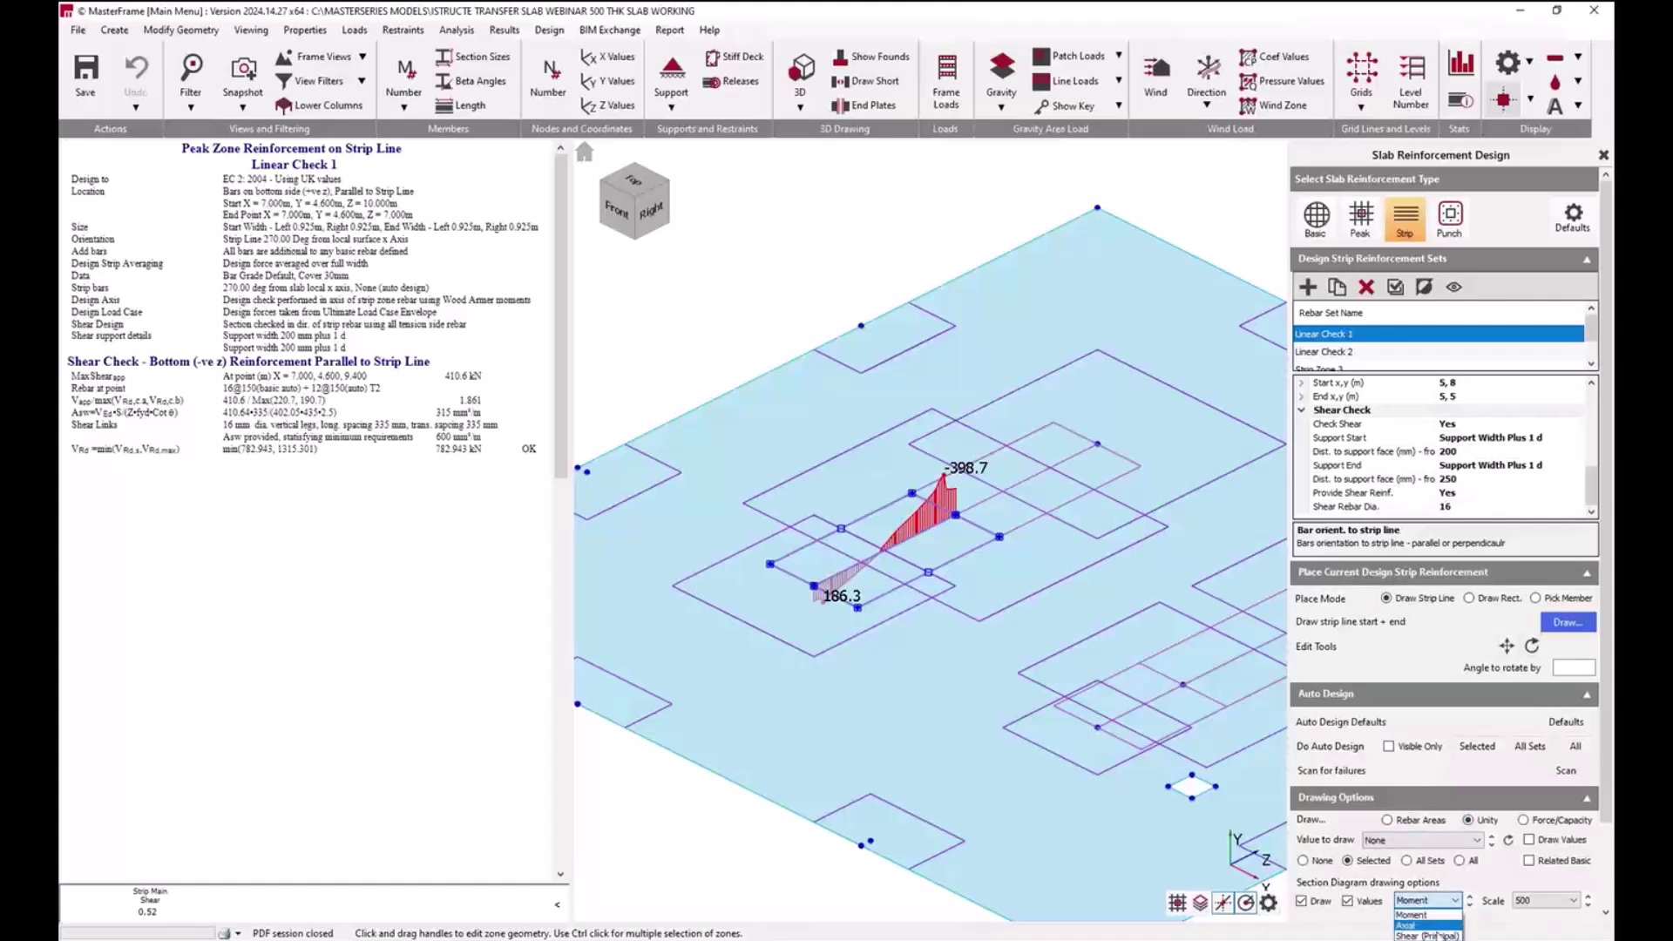
{"action": "left_click", "coordinate": [1426, 936]}
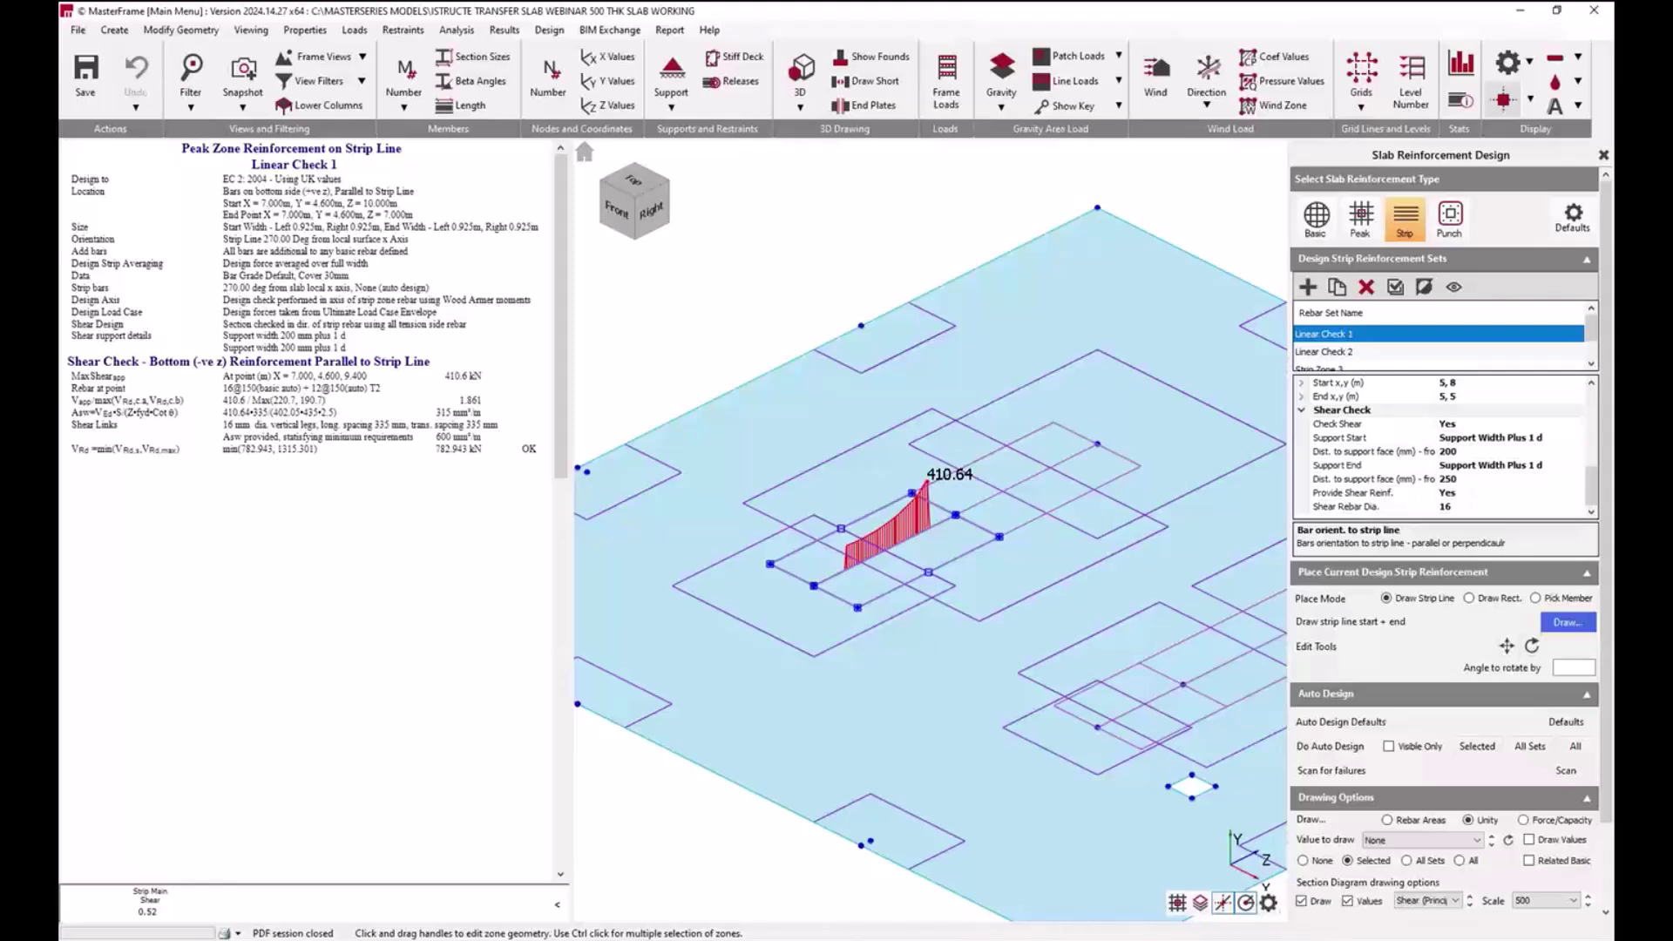
{"action": "scroll", "coordinate": [1541, 522], "scroll_direction": "down", "scroll_amount": 2}
{"action": "left_click", "coordinate": [880, 536]}
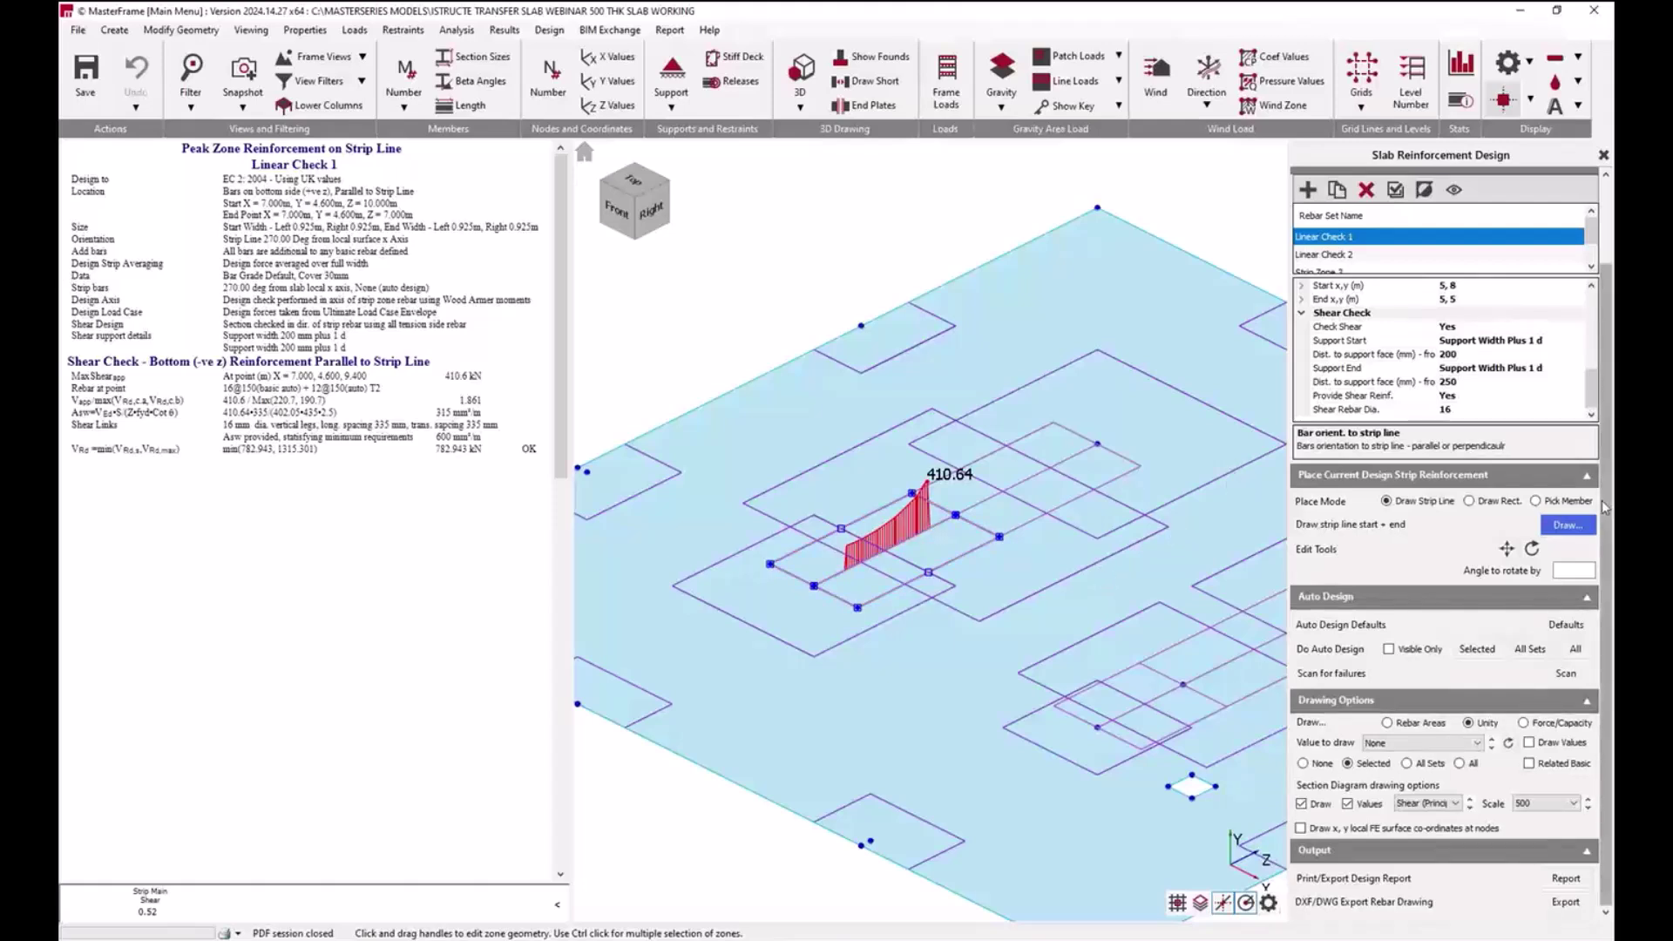
{"action": "scroll", "coordinate": [1038, 609], "scroll_direction": "down", "scroll_amount": 3}
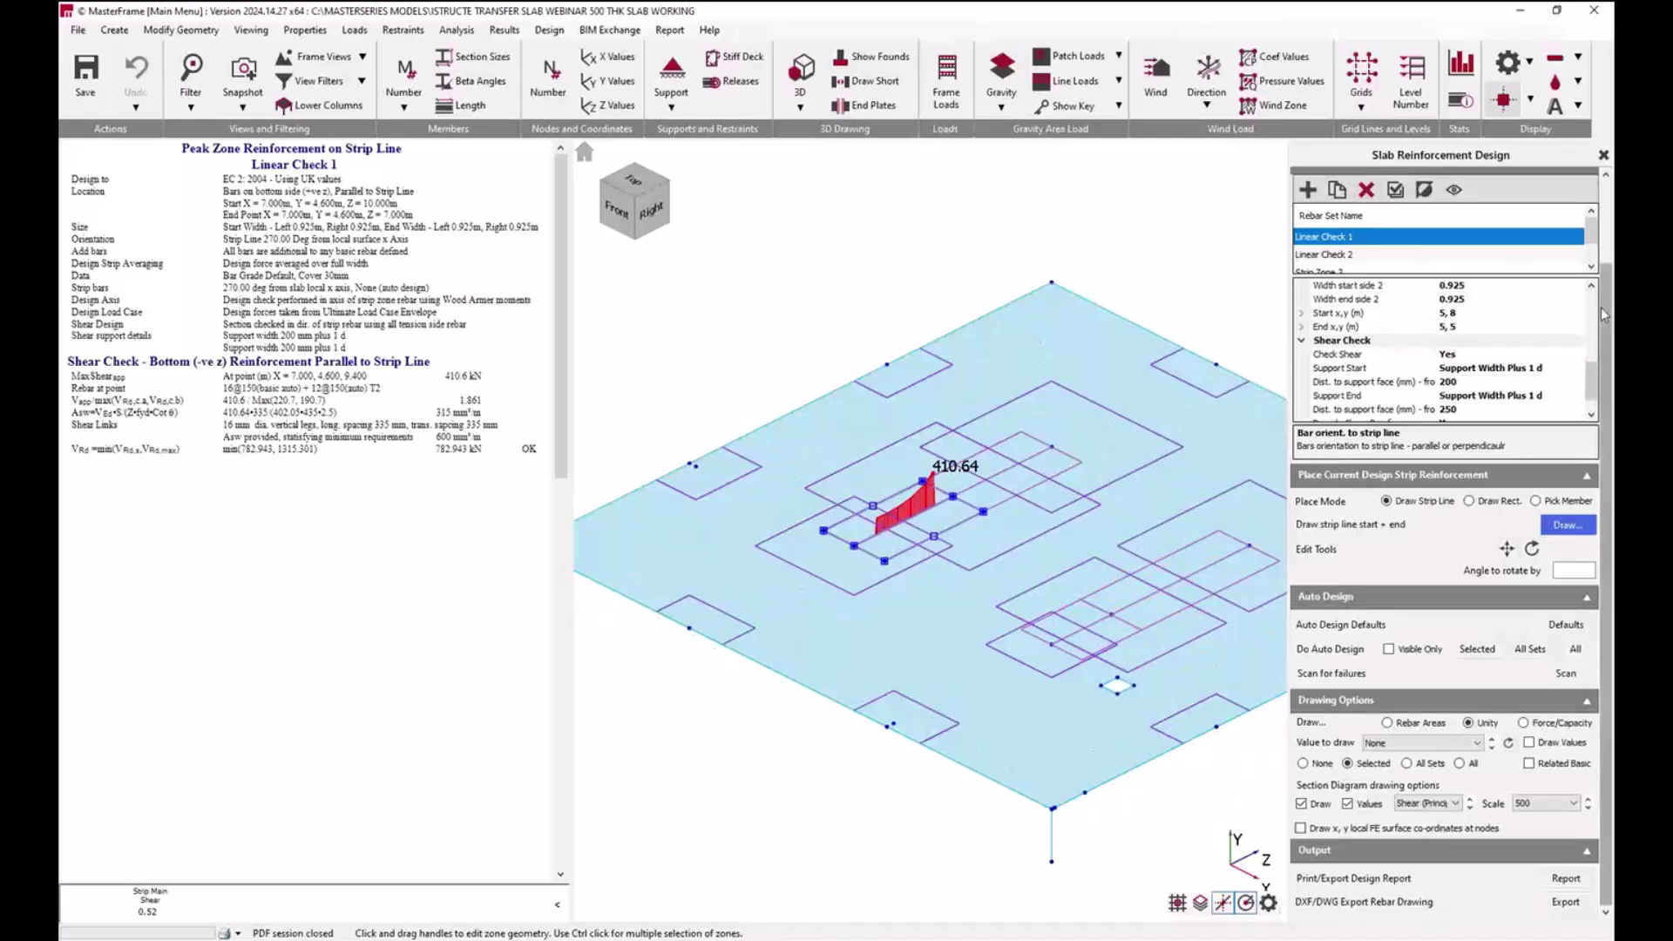
Step: Return to the punching shear checks and examine Supporting Column 2's design force settings, including its perimeter d multiple override
{"action": "left_click_drag", "start_coordinate": [1606, 315], "coordinate": [1604, 219]}
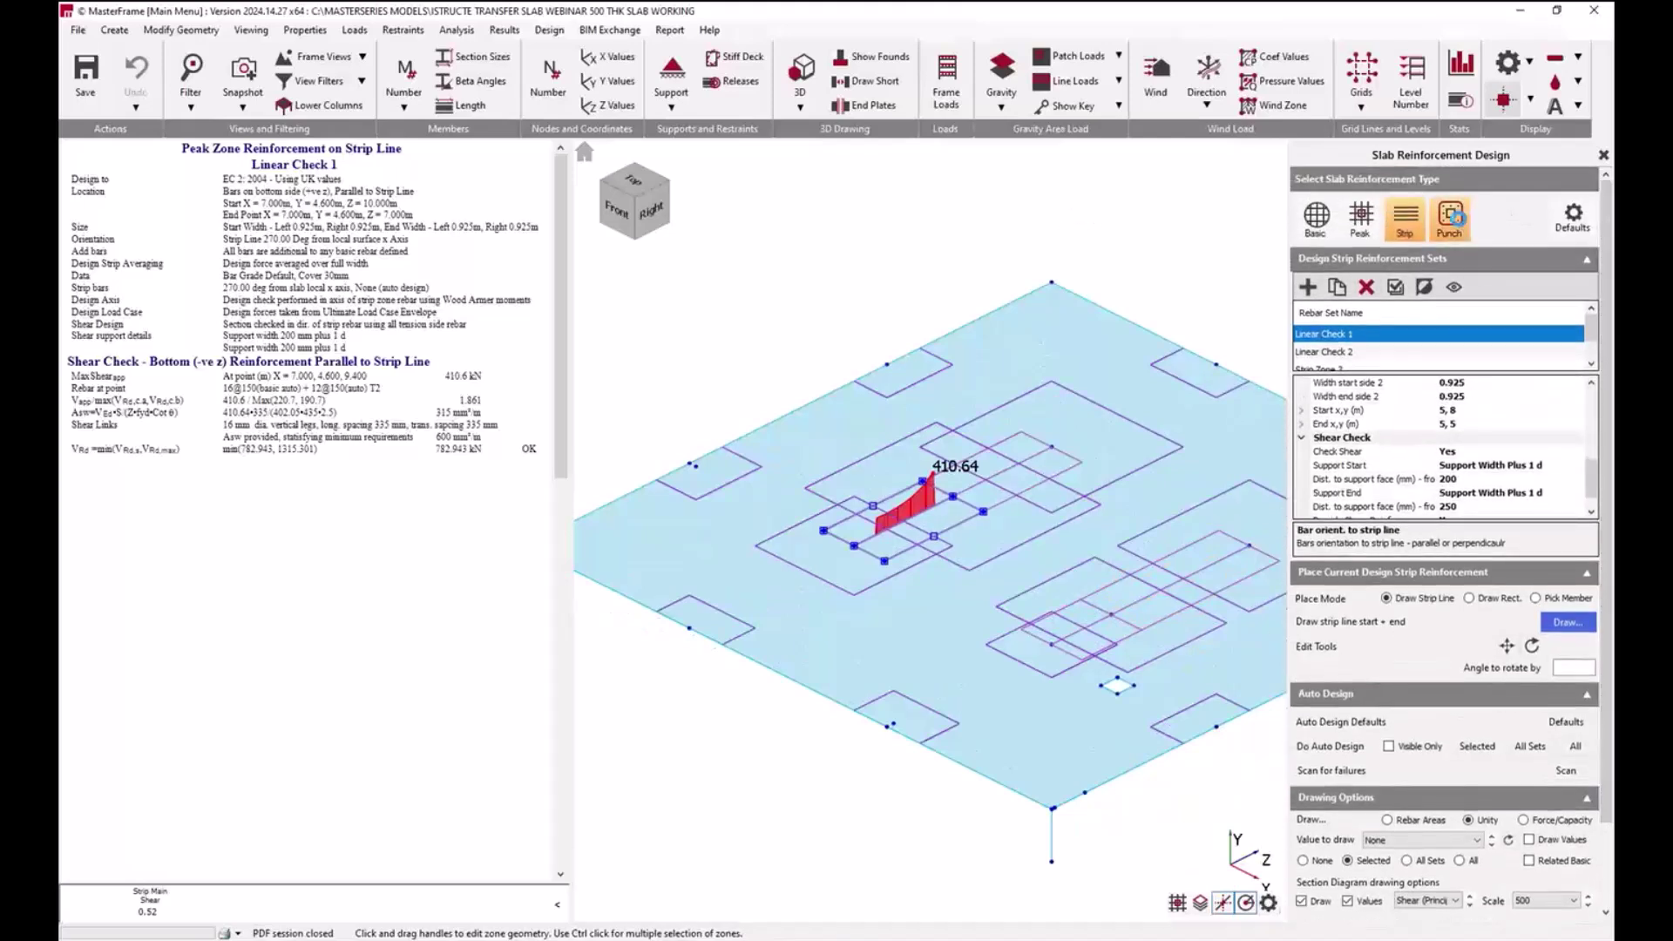
{"action": "left_click", "coordinate": [1450, 218]}
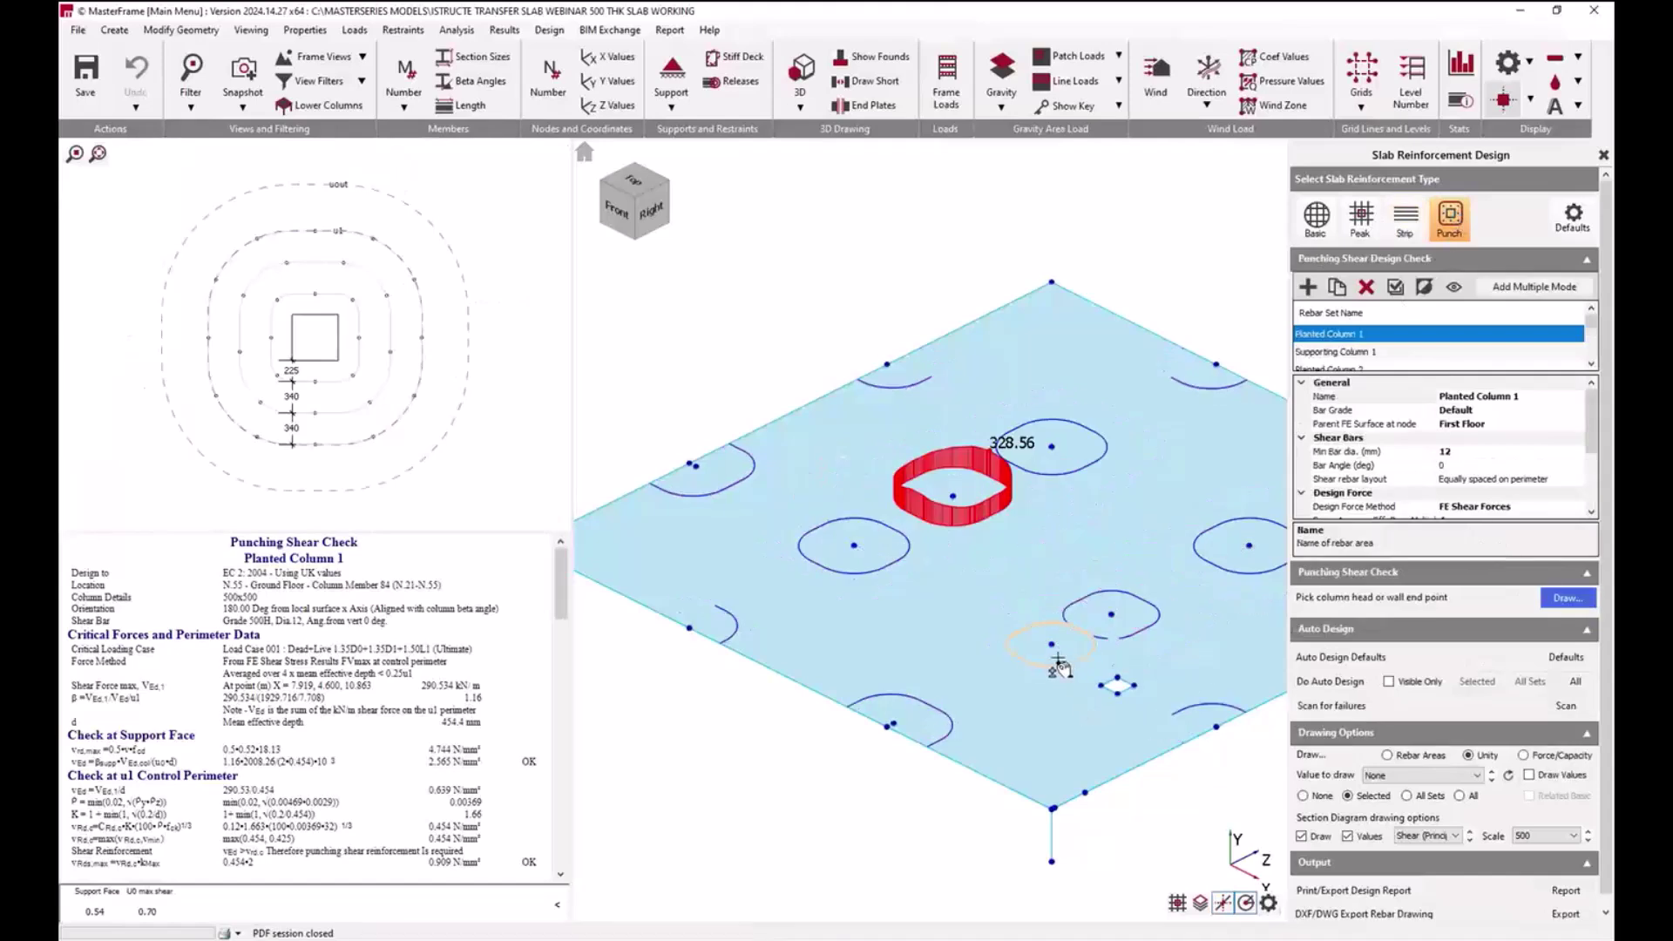
{"action": "left_click", "coordinate": [1067, 677]}
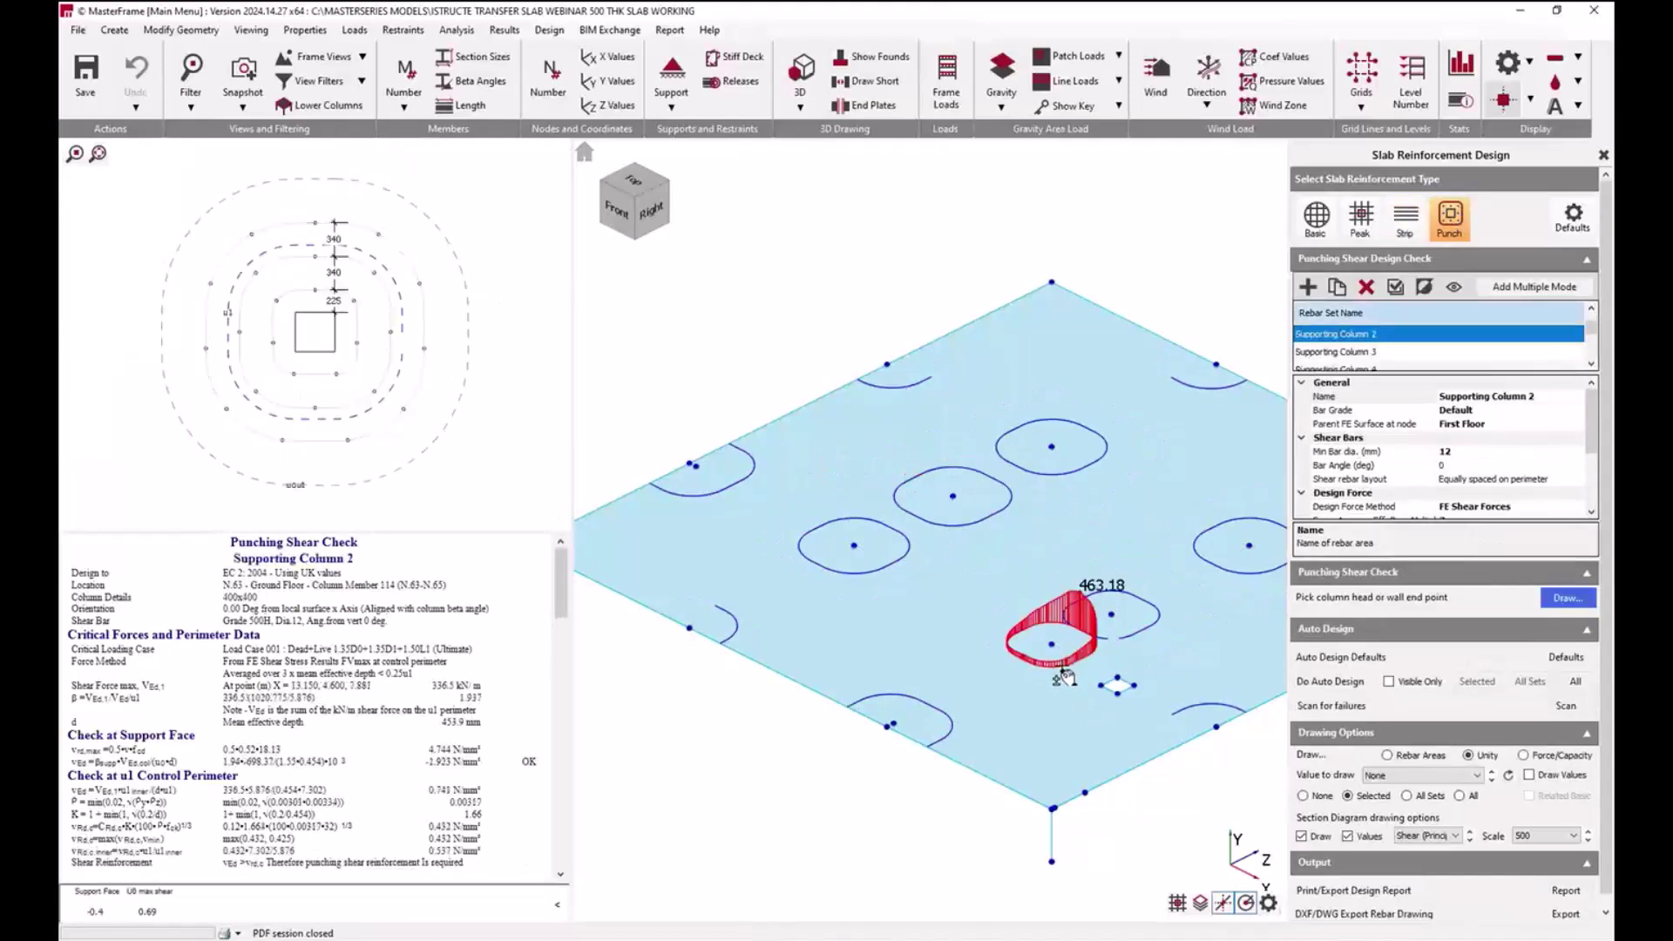
{"action": "left_click_drag", "start_coordinate": [1594, 415], "coordinate": [1585, 459]}
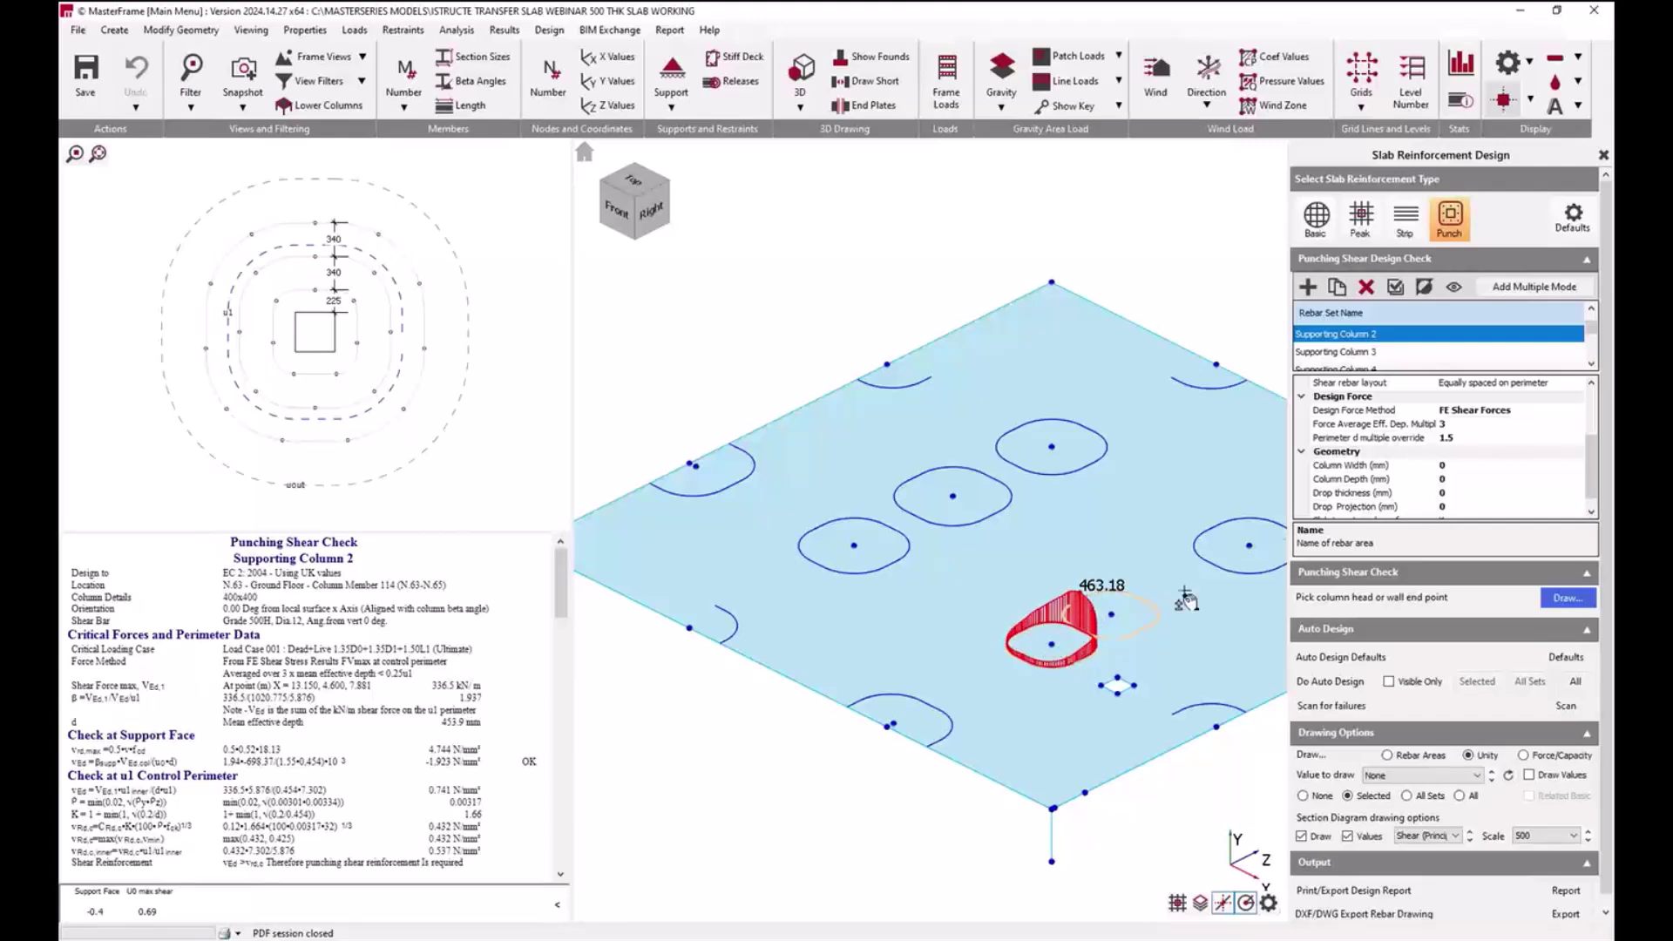
{"action": "left_click", "coordinate": [1452, 439]}
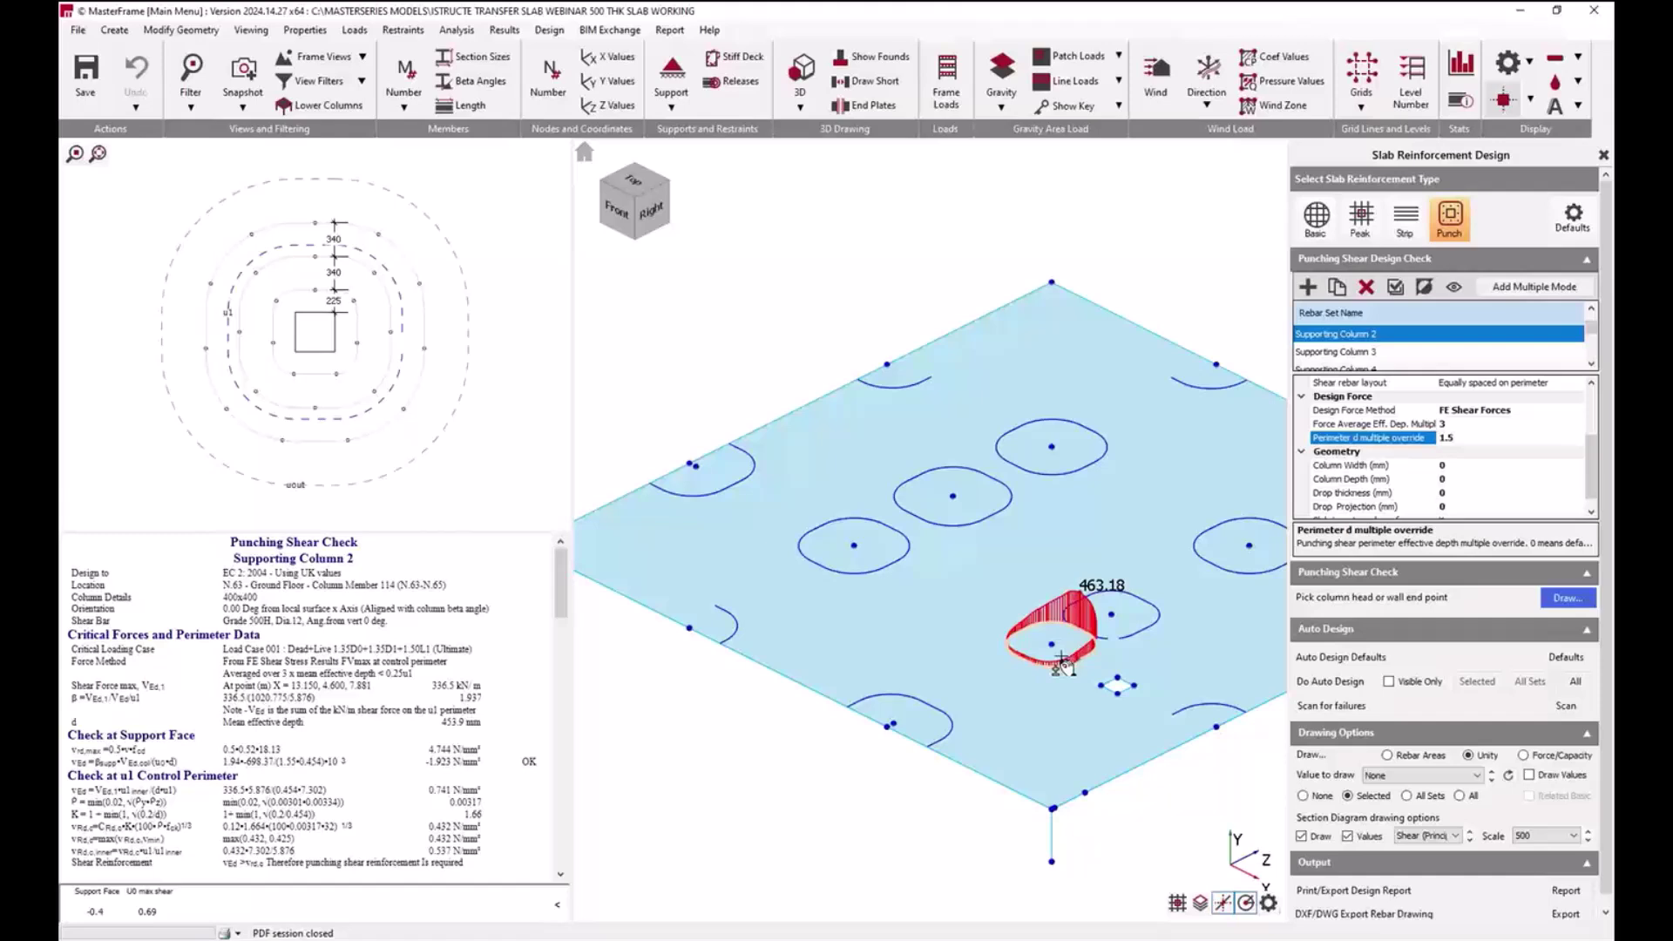
Step: Compare the shear diagrams and punching results of Planted Column 2 and the neighbouring Supporting Column 2
{"action": "scroll", "coordinate": [1062, 663], "scroll_direction": "up", "scroll_amount": 3}
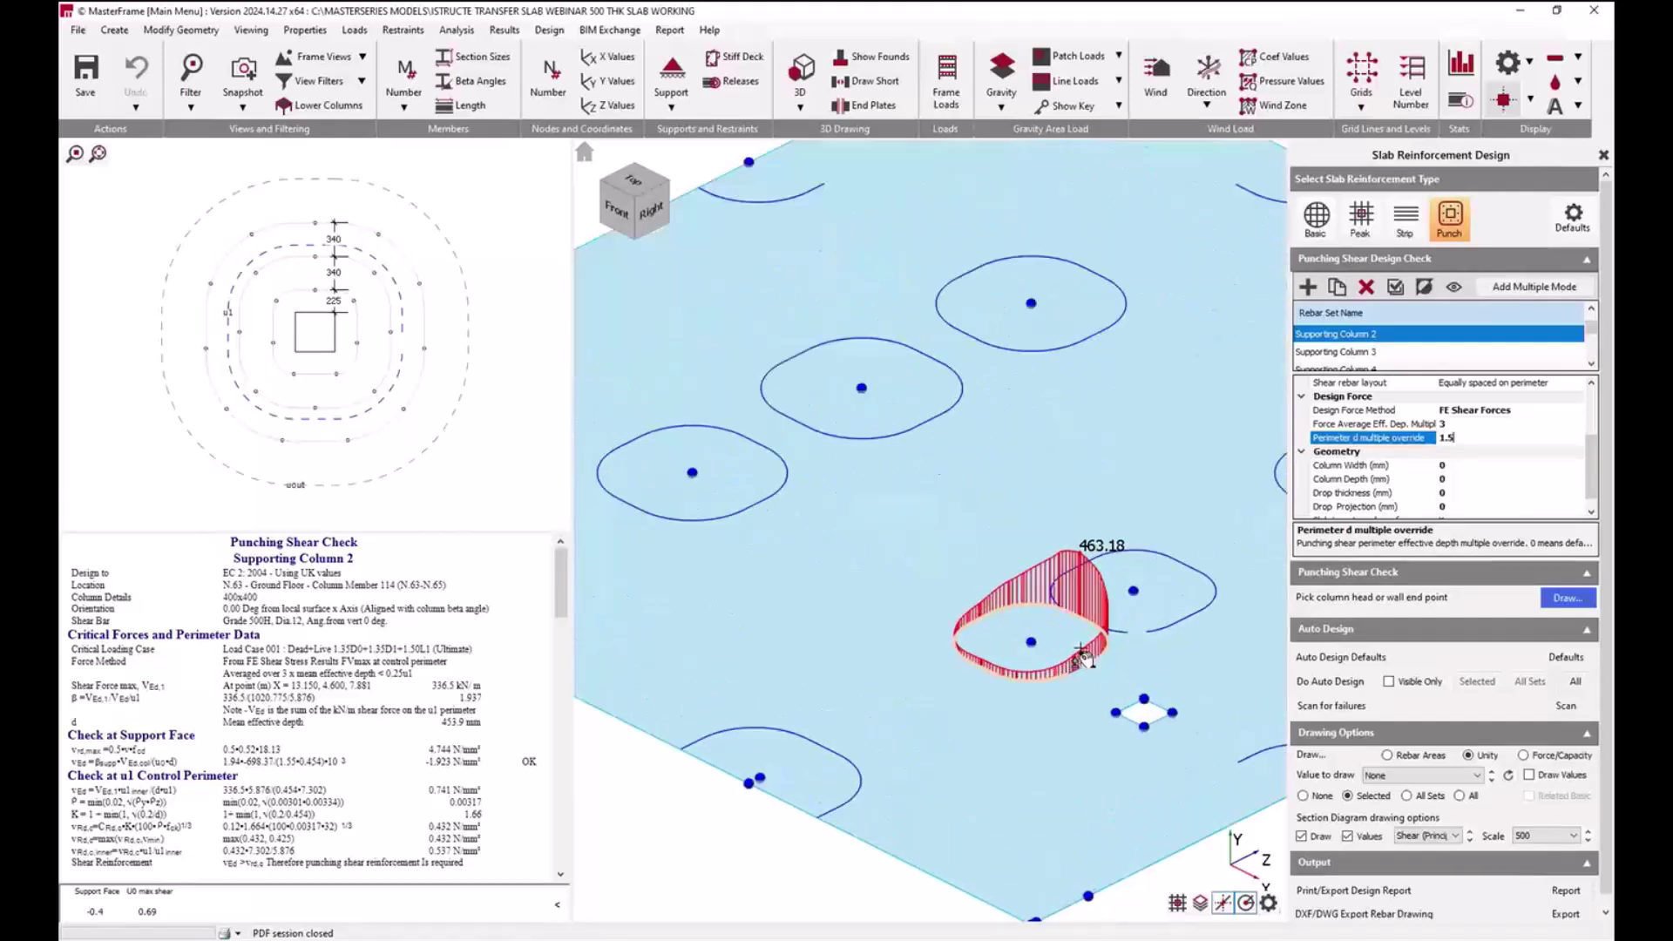
{"action": "left_click", "coordinate": [1161, 636]}
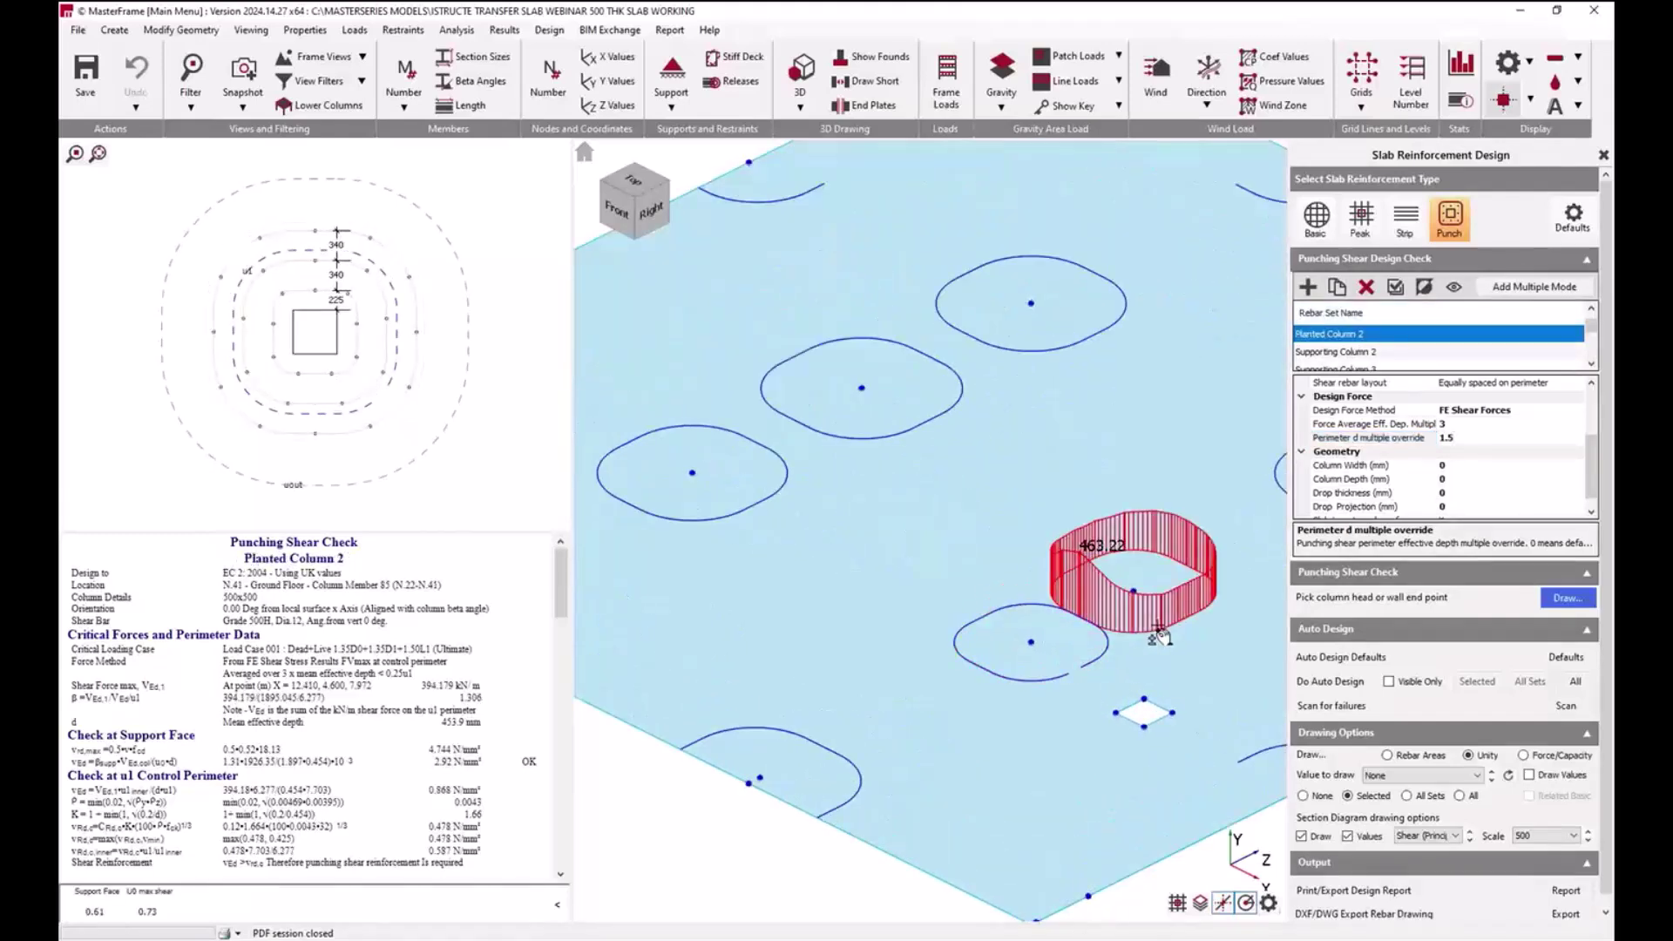
{"action": "left_click", "coordinate": [1098, 660]}
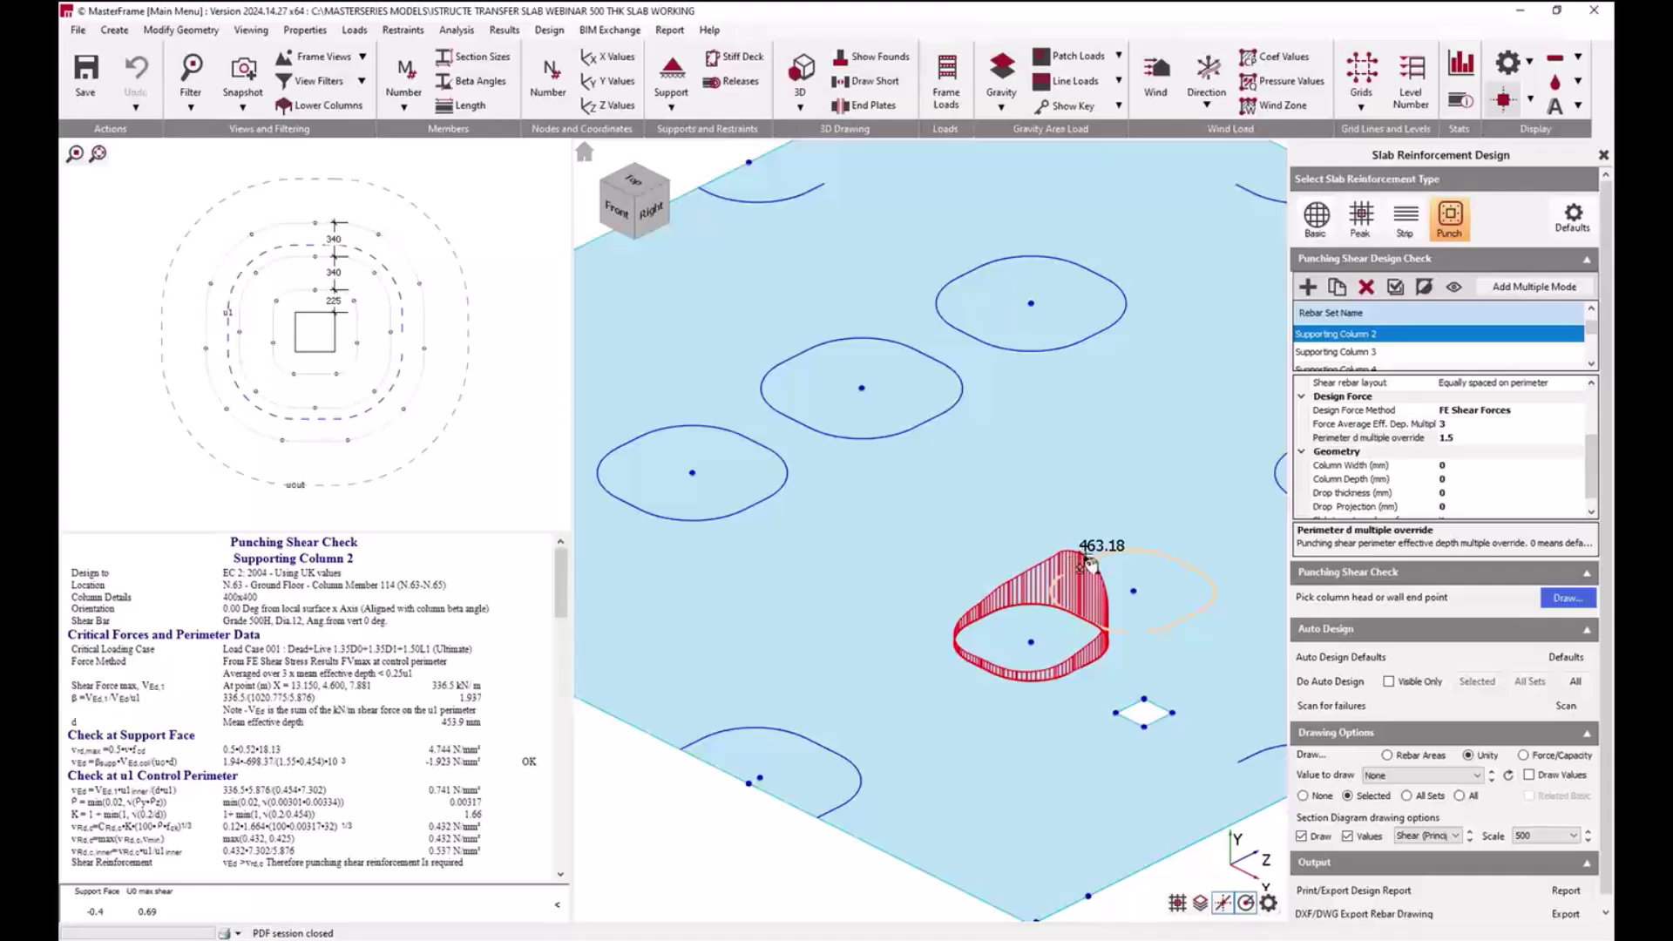
Step: Review Supporting Column 2's force average effective depth multiple together with its perimeter d multiple override
{"action": "left_click", "coordinate": [1454, 424]}
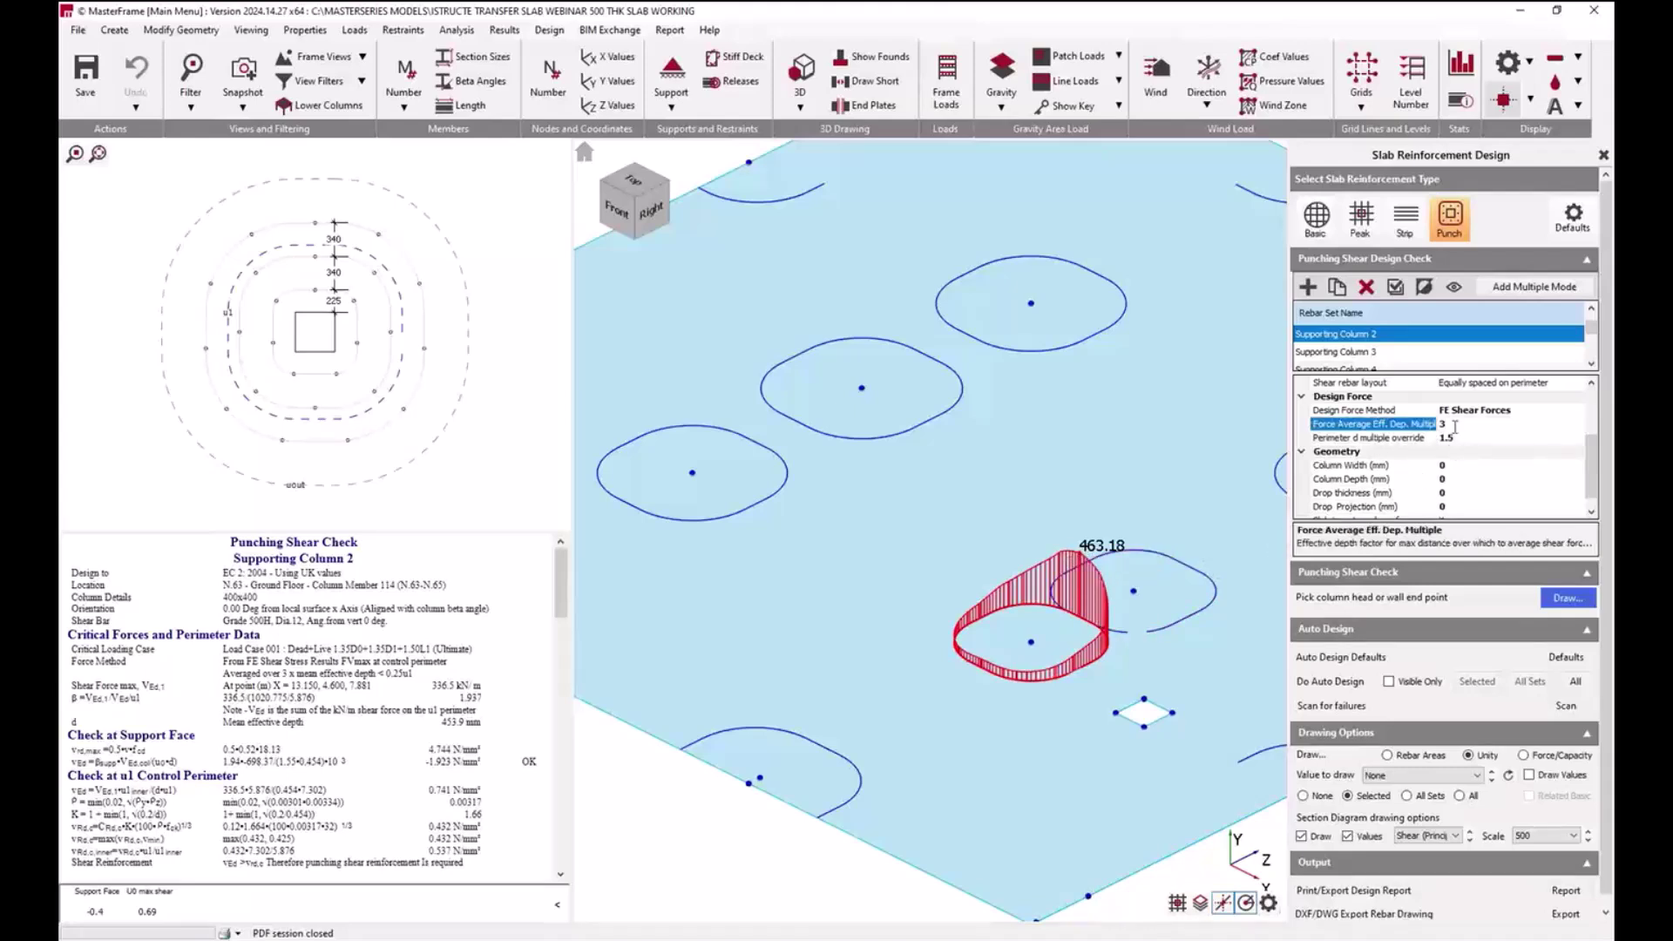
{"action": "left_click", "coordinate": [1455, 437]}
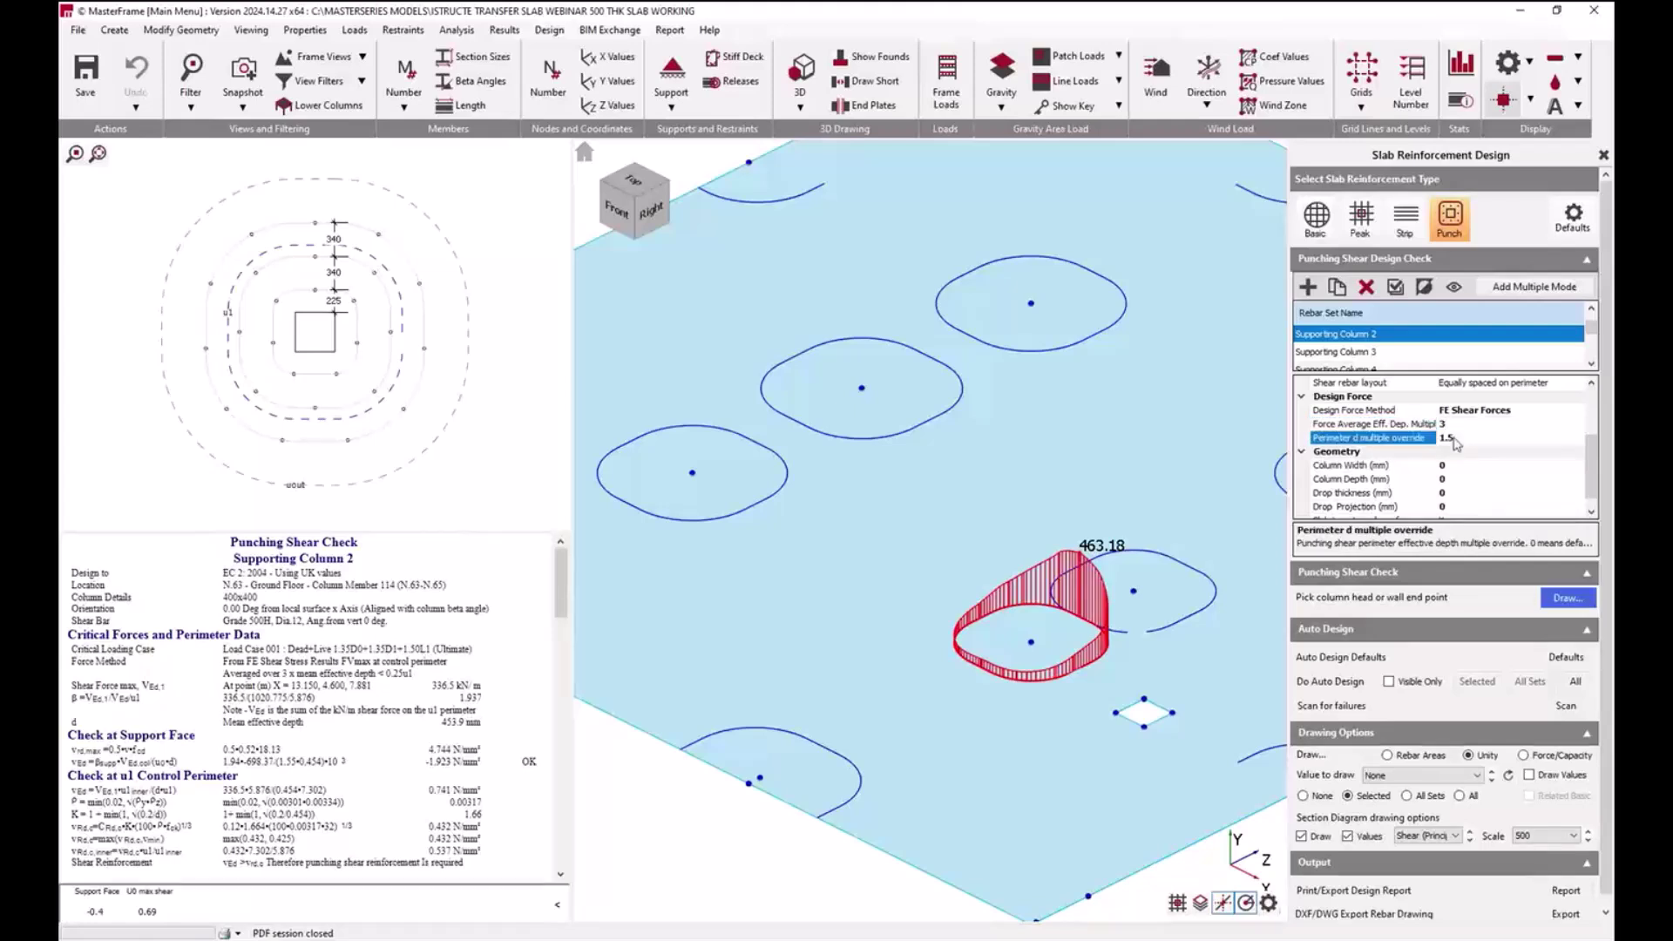
{"action": "key", "text": "Up"}
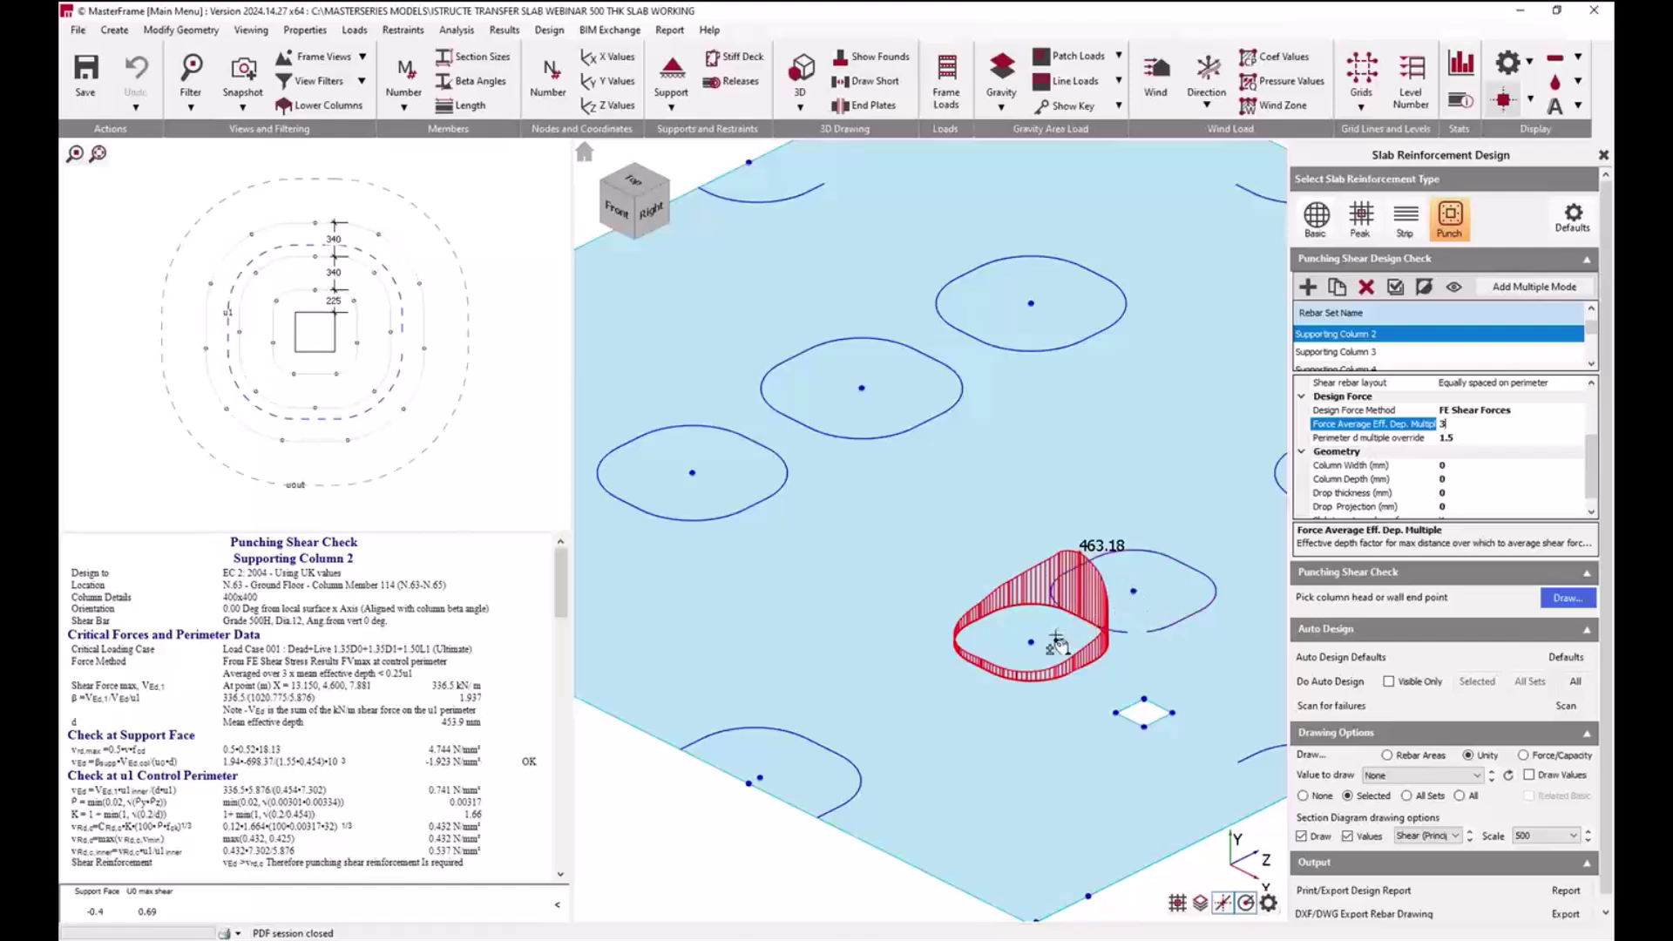
{"action": "left_click", "coordinate": [1469, 440]}
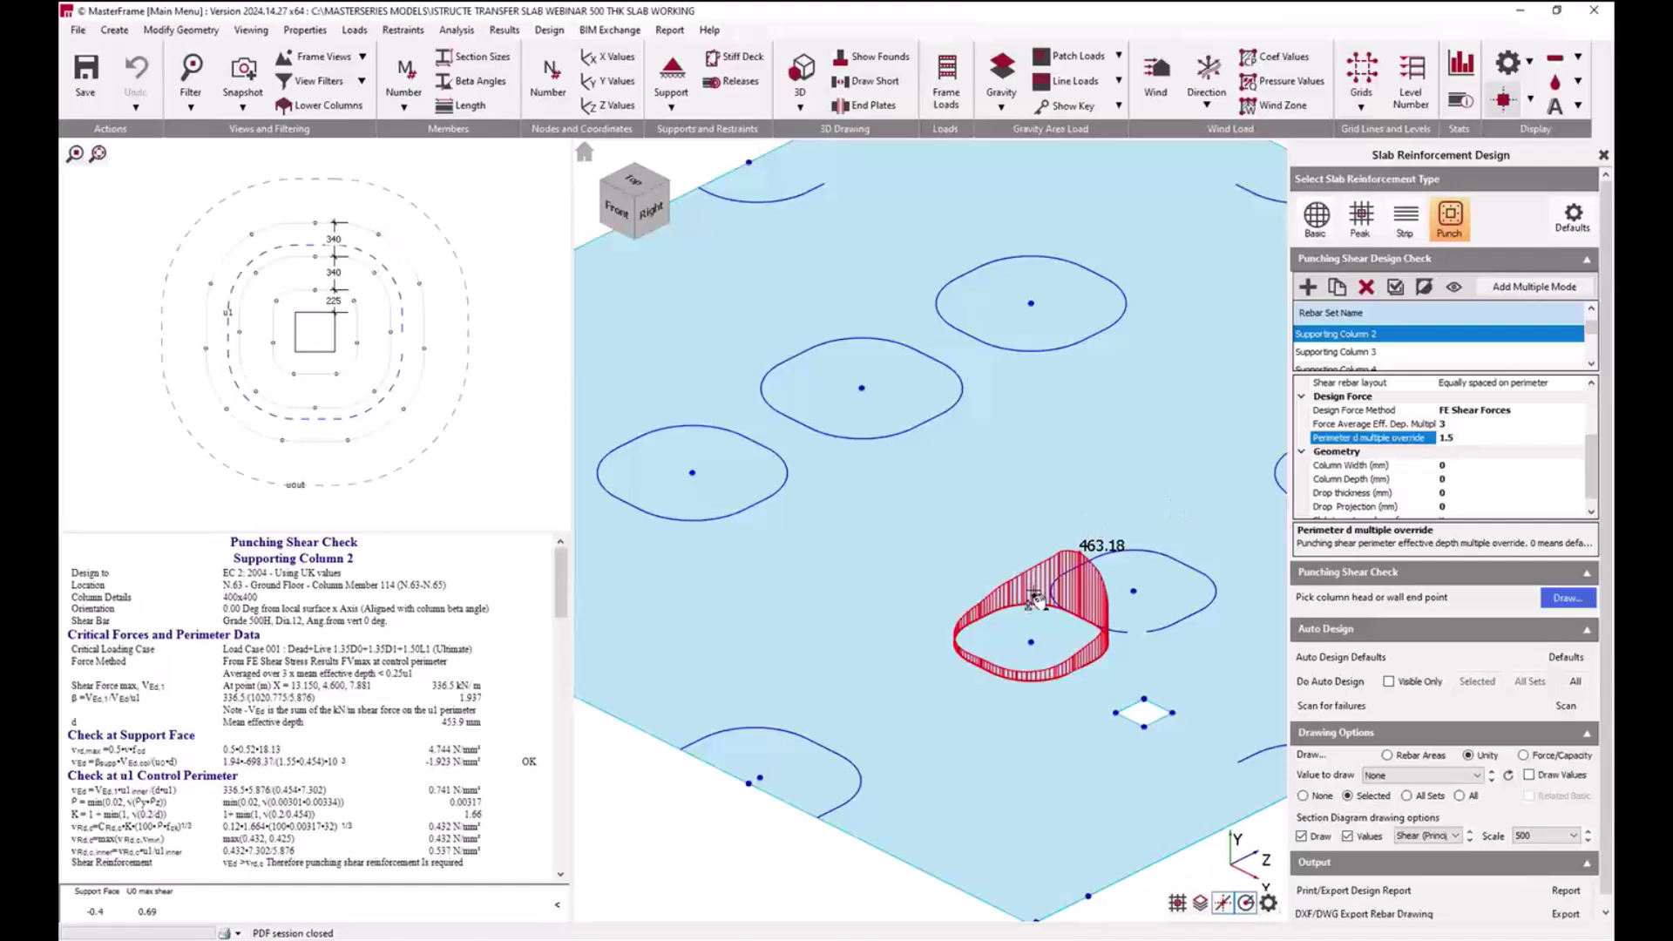
Step: Reduce the maximised program window to a smaller floating window over the desktop
{"action": "scroll", "coordinate": [1035, 594], "scroll_direction": "down", "scroll_amount": 3}
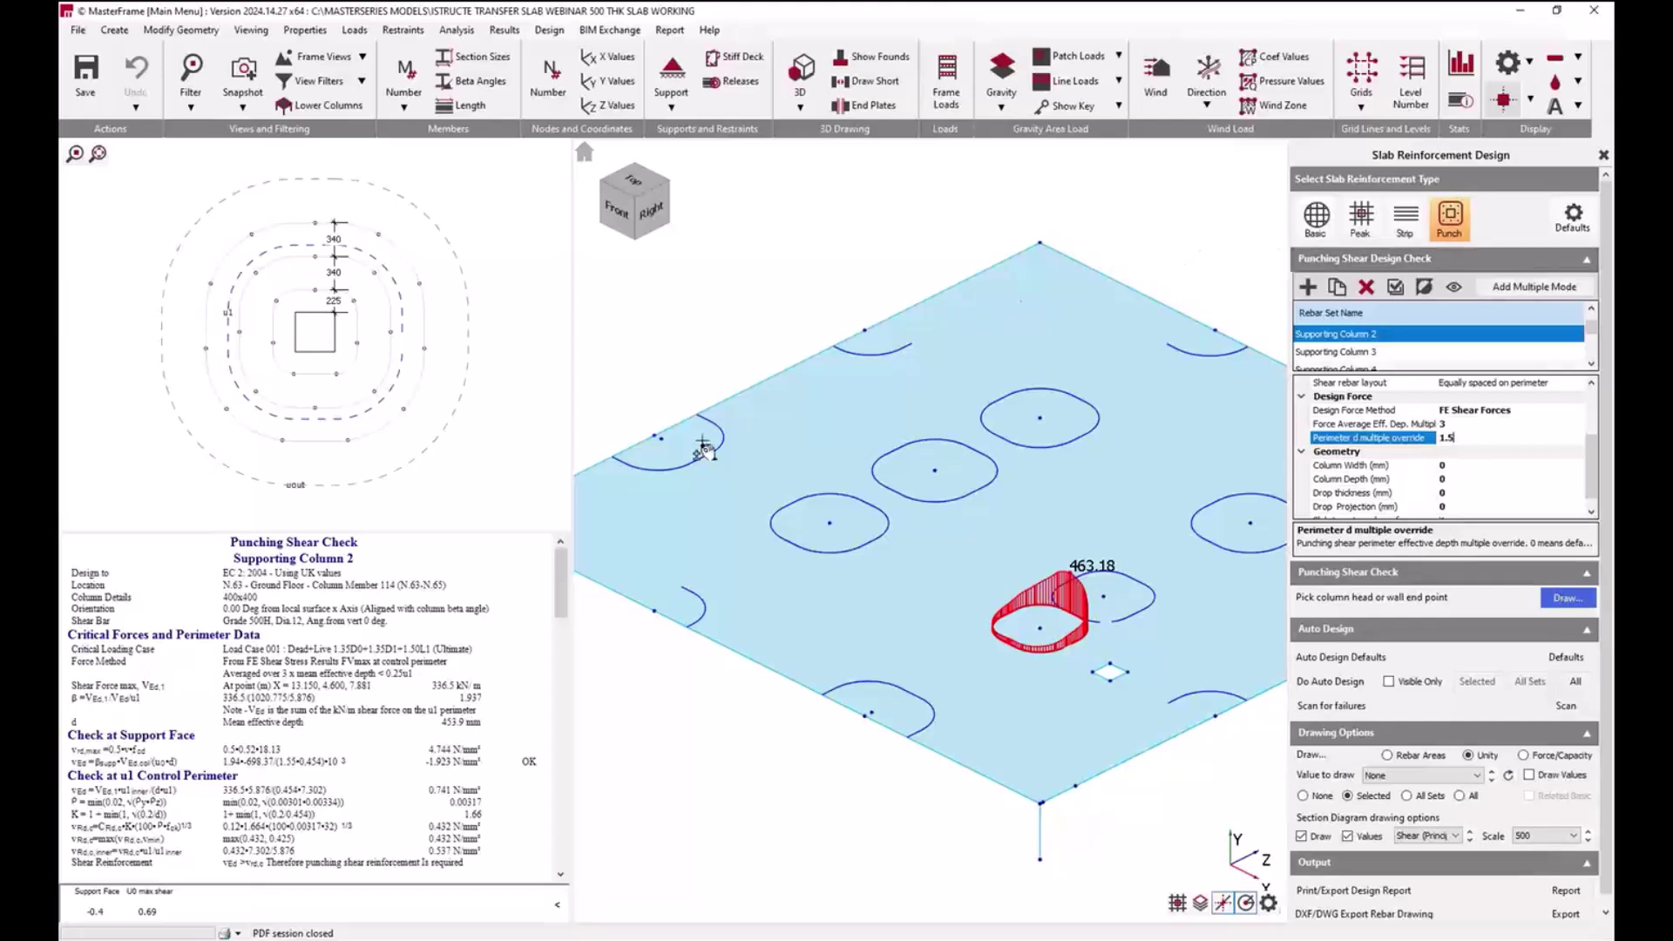
{"action": "middle_click_drag", "start_coordinate": [1135, 506], "coordinate": [1081, 523]}
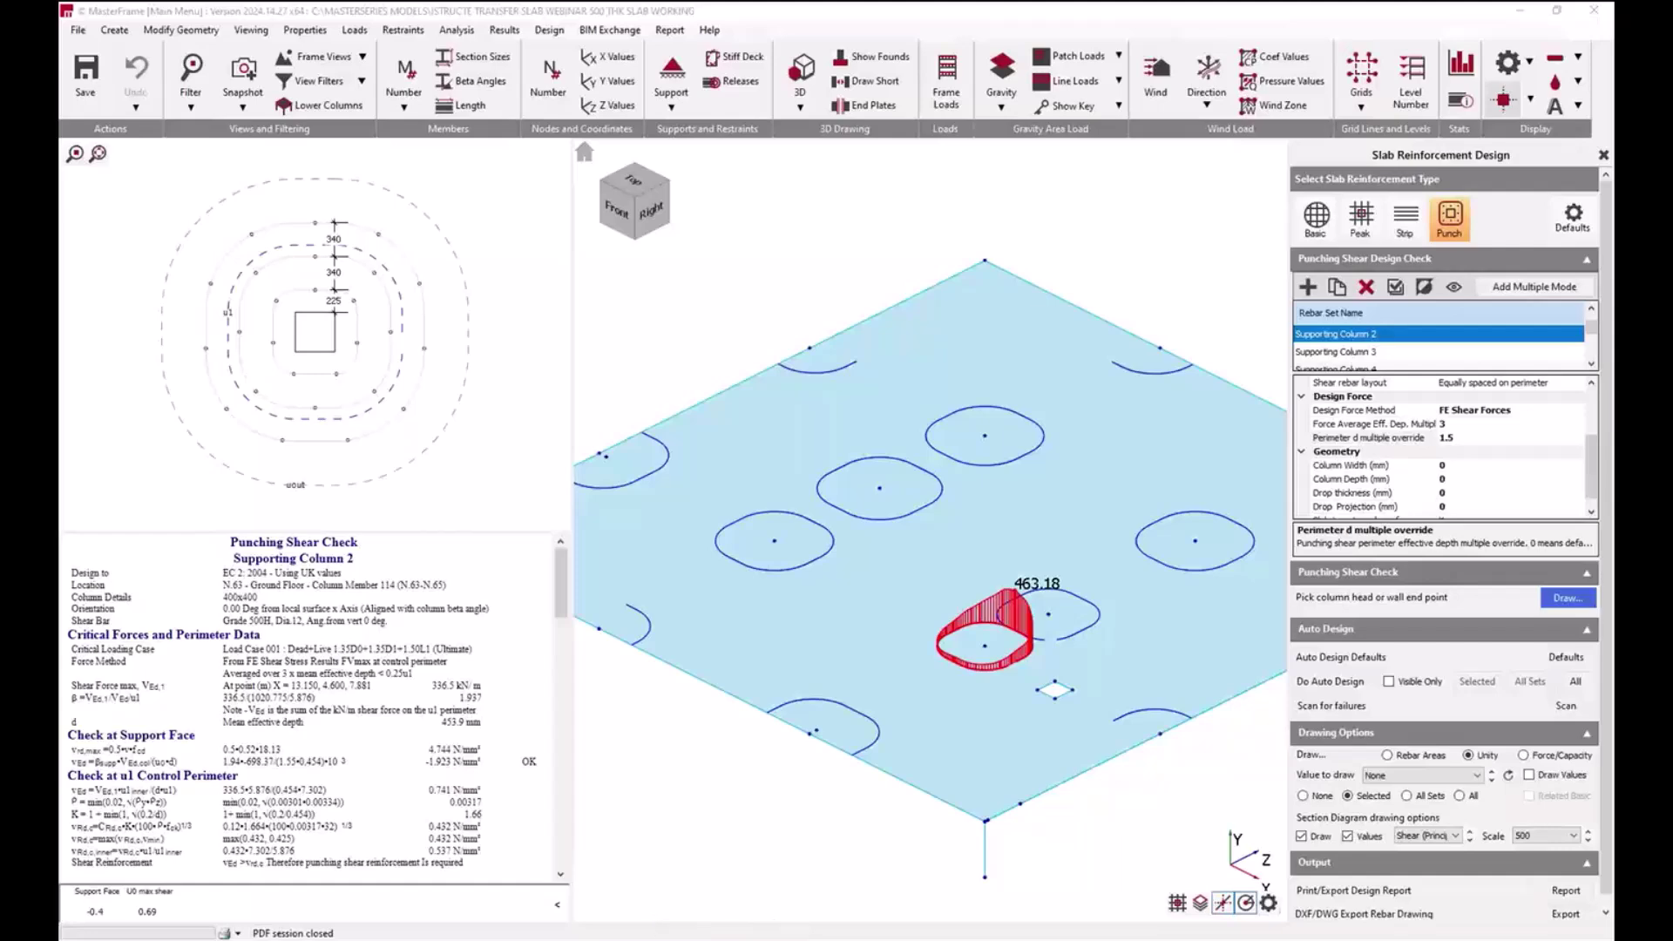
{"action": "left_click", "coordinate": [1355, 35]}
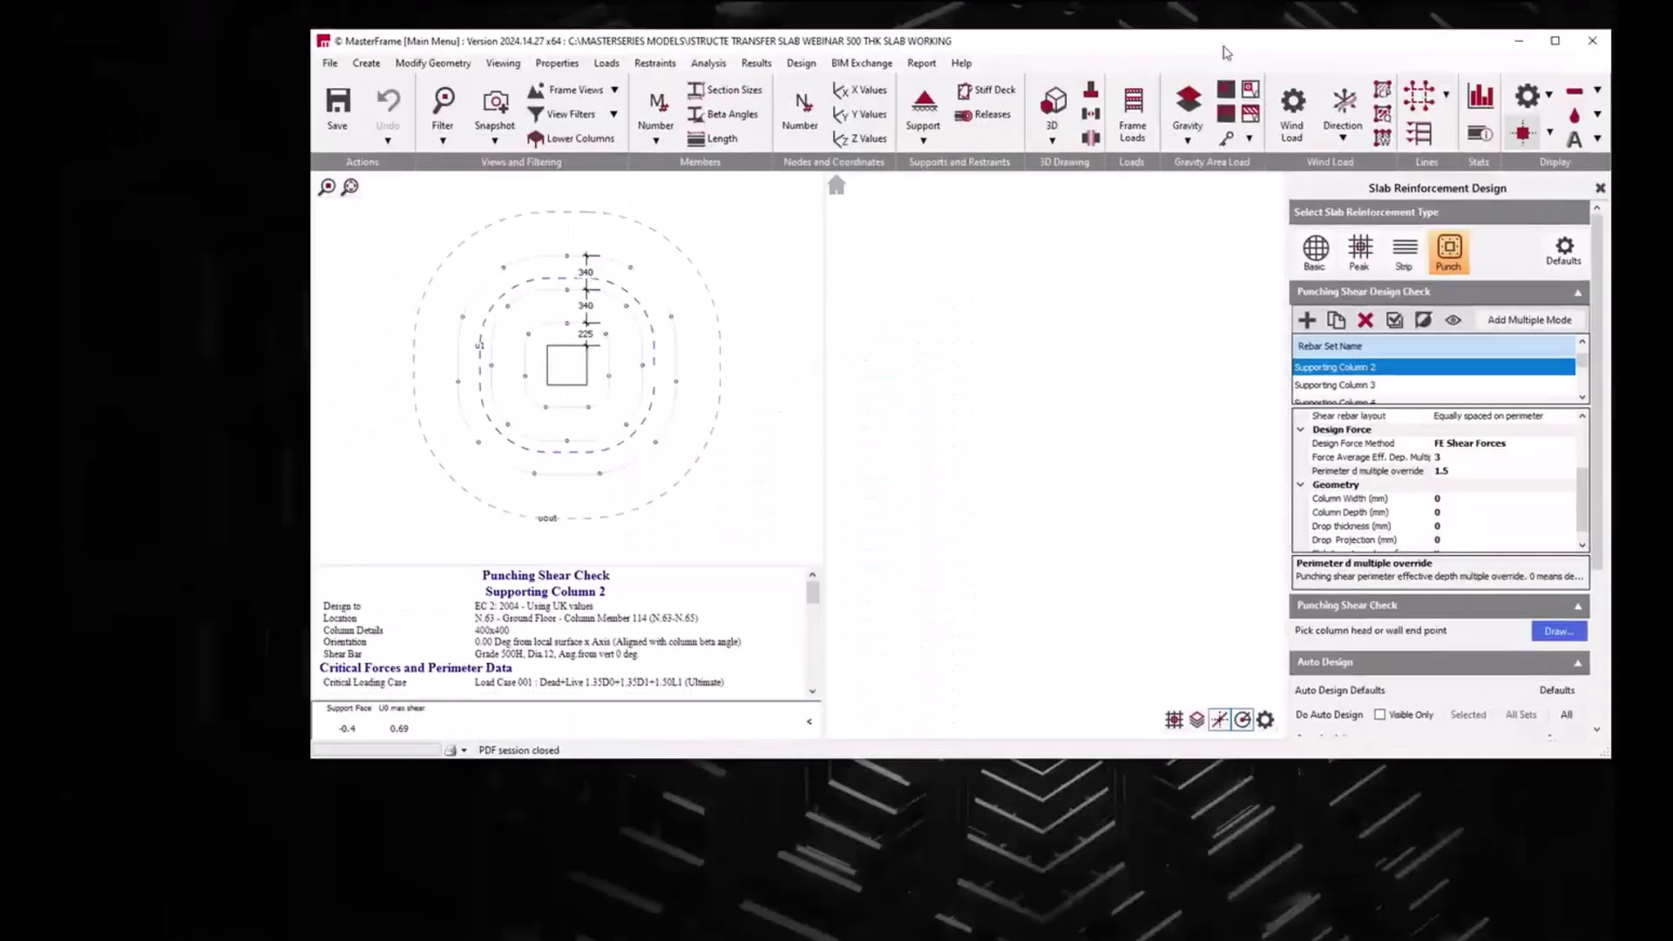